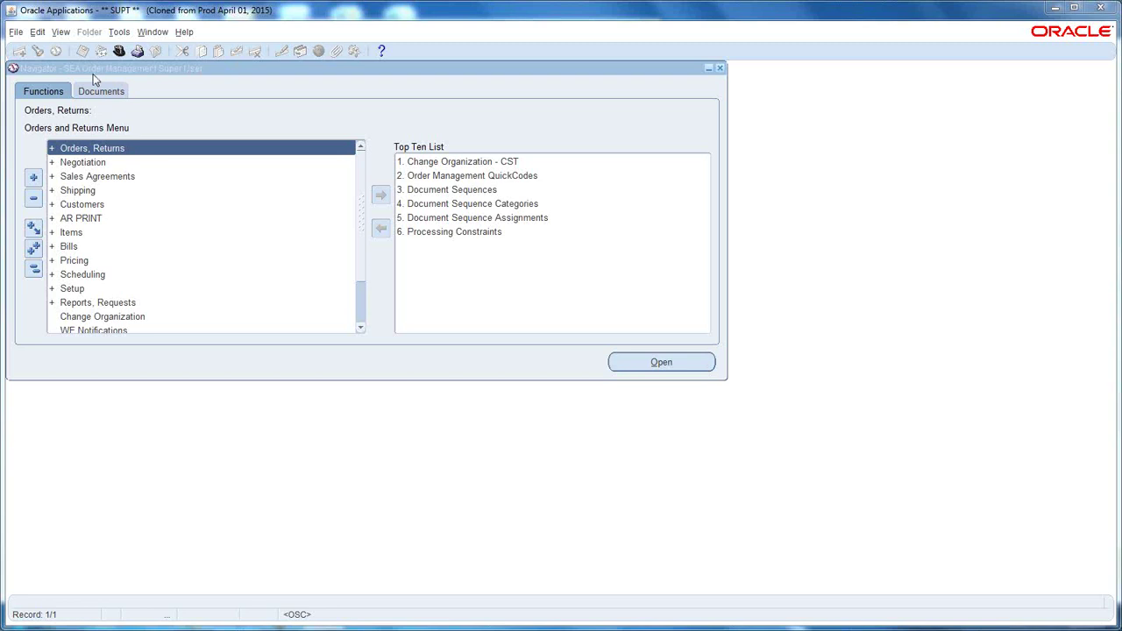
Step: Expand the Orders, Returns functions in the Navigator and select Order Organizer
click(39, 285)
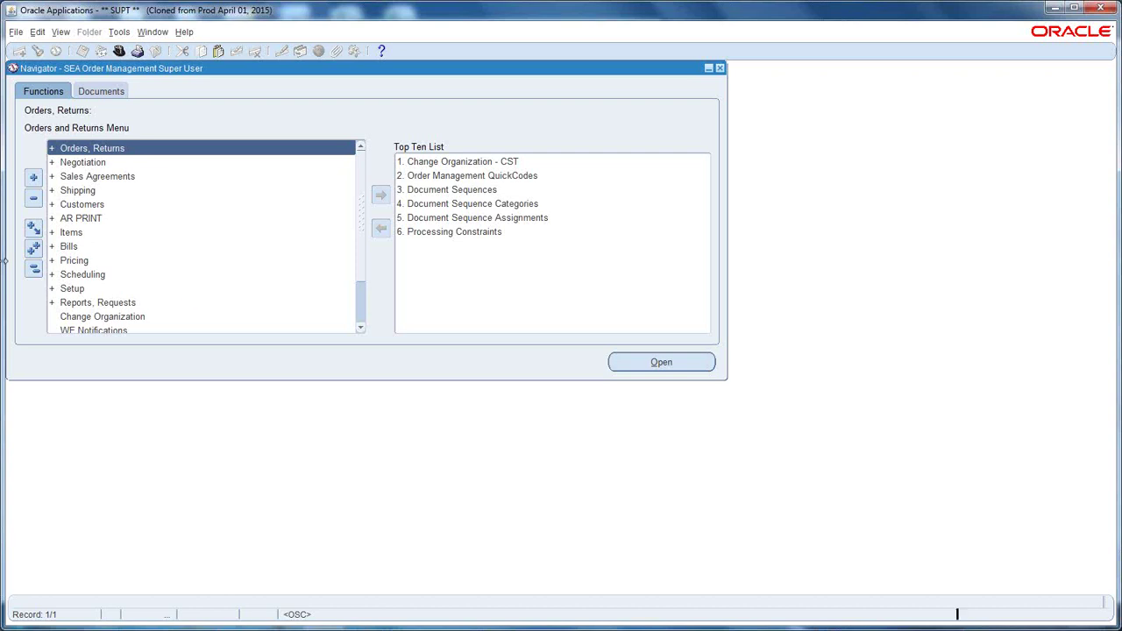
click(34, 269)
double_click(105, 148)
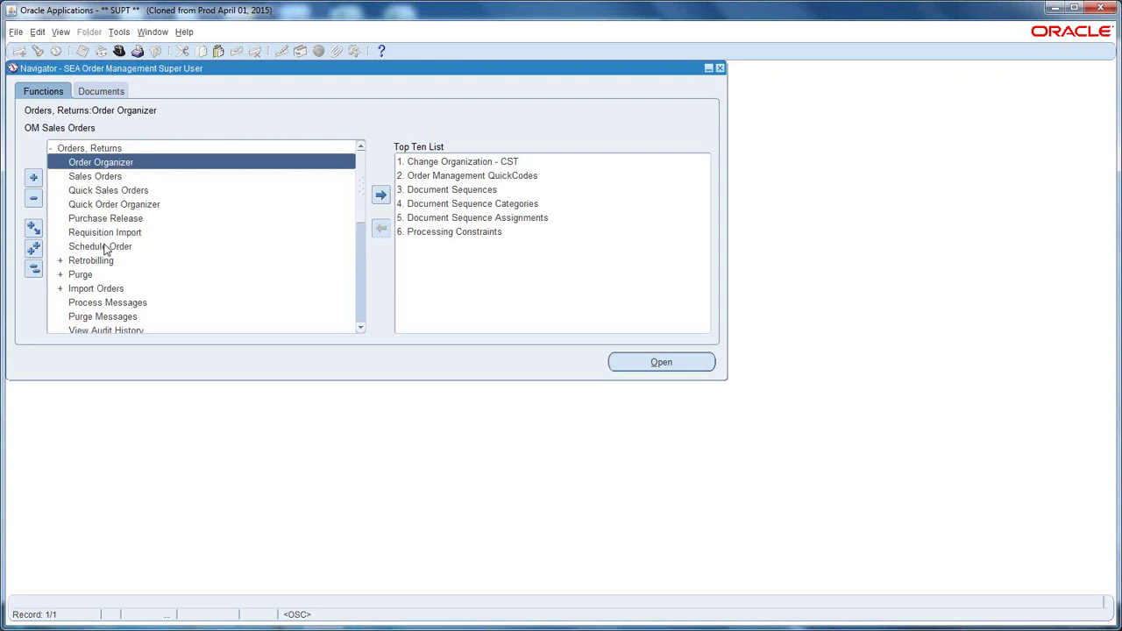
click(124, 166)
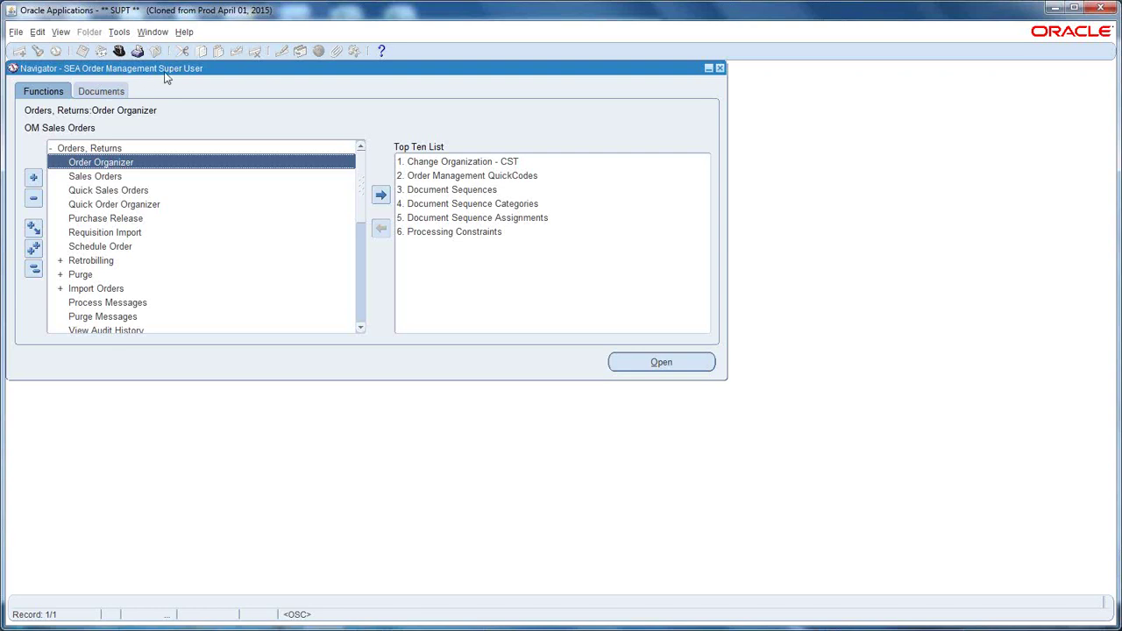
Step: Filter the responsibilities by s% and switch to the SEA Purchasing Super User responsibility
click(119, 51)
text(s%)
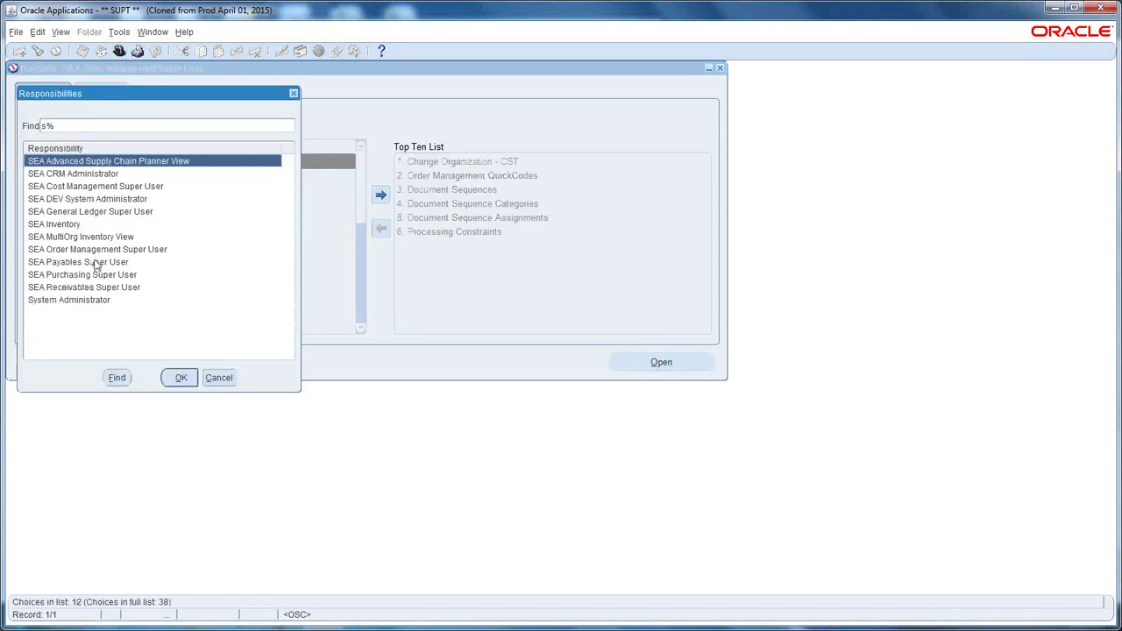
click(94, 275)
click(178, 377)
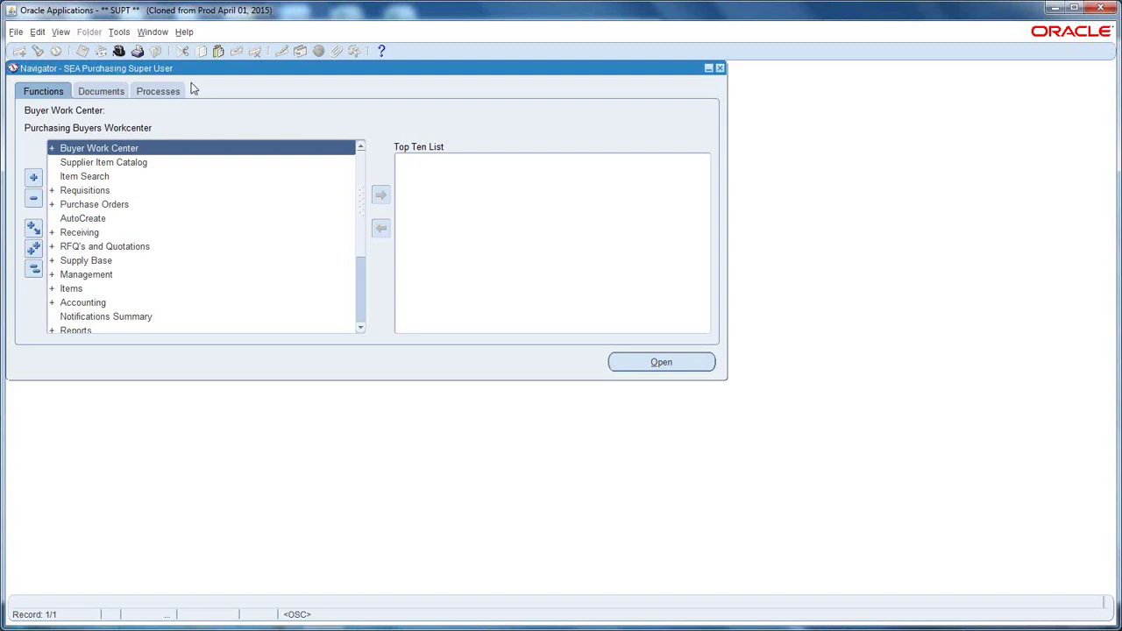
Step: Filter the responsibilities by s% and switch back to the SEA Order Management Super User responsibility
click(118, 51)
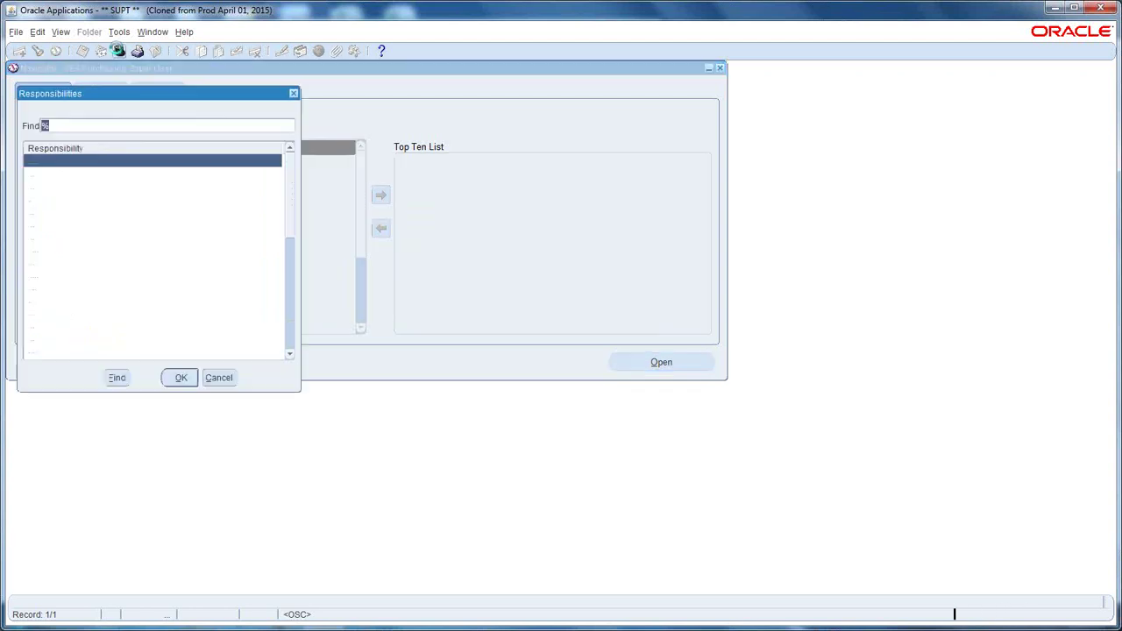
text(s%)
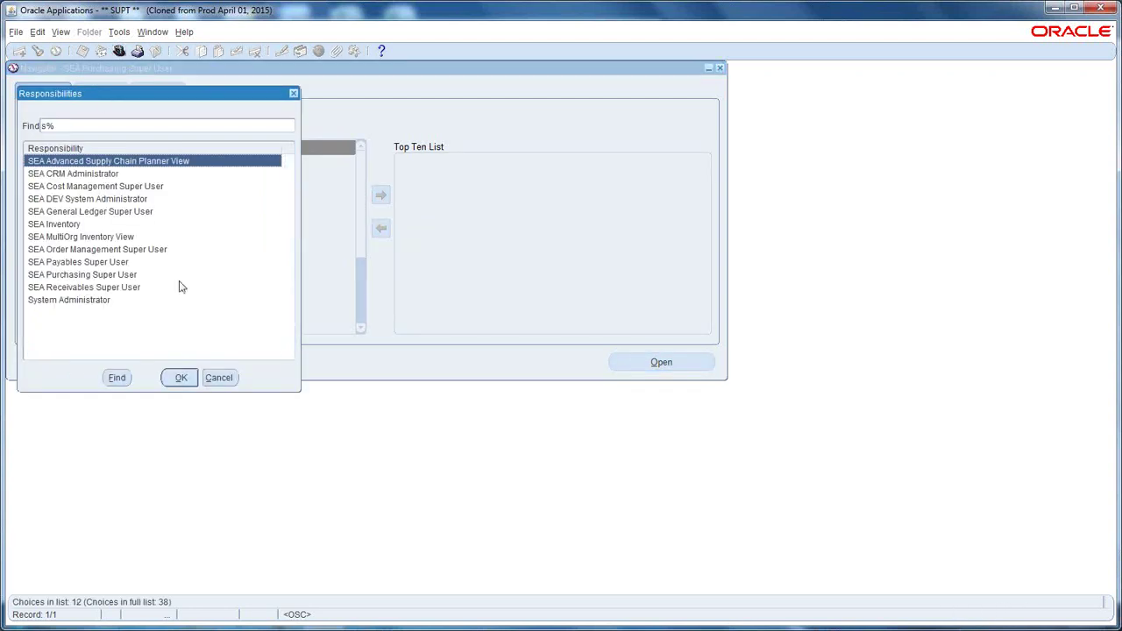
click(147, 249)
click(181, 378)
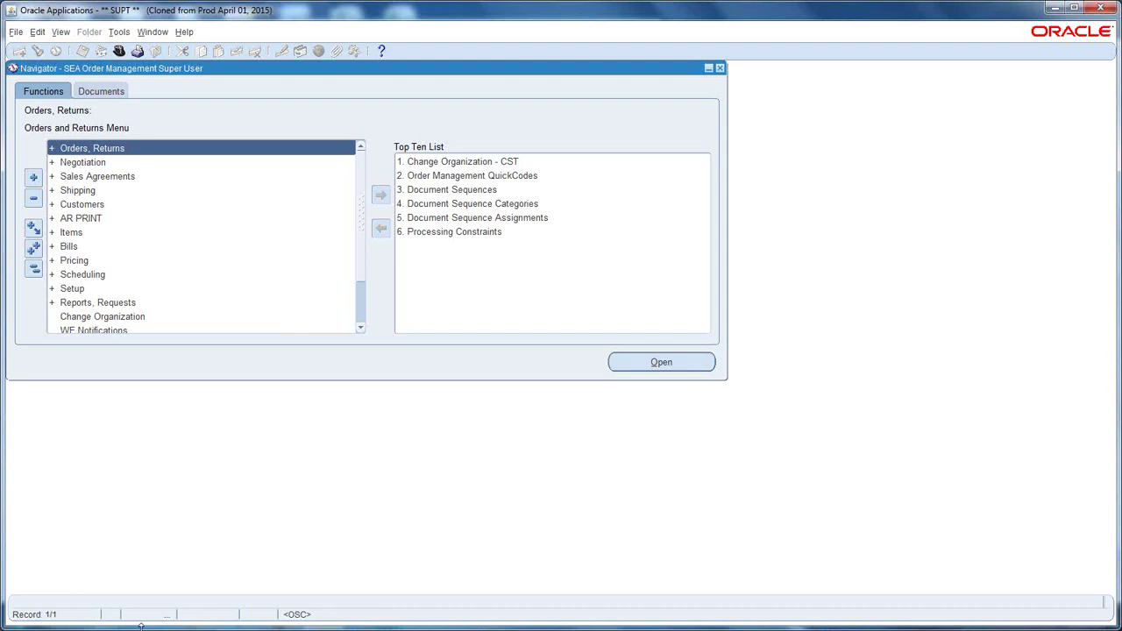
Step: Switch to Notepad with a new blank document and maximize its window
mouse_move(140, 626)
click(18, 617)
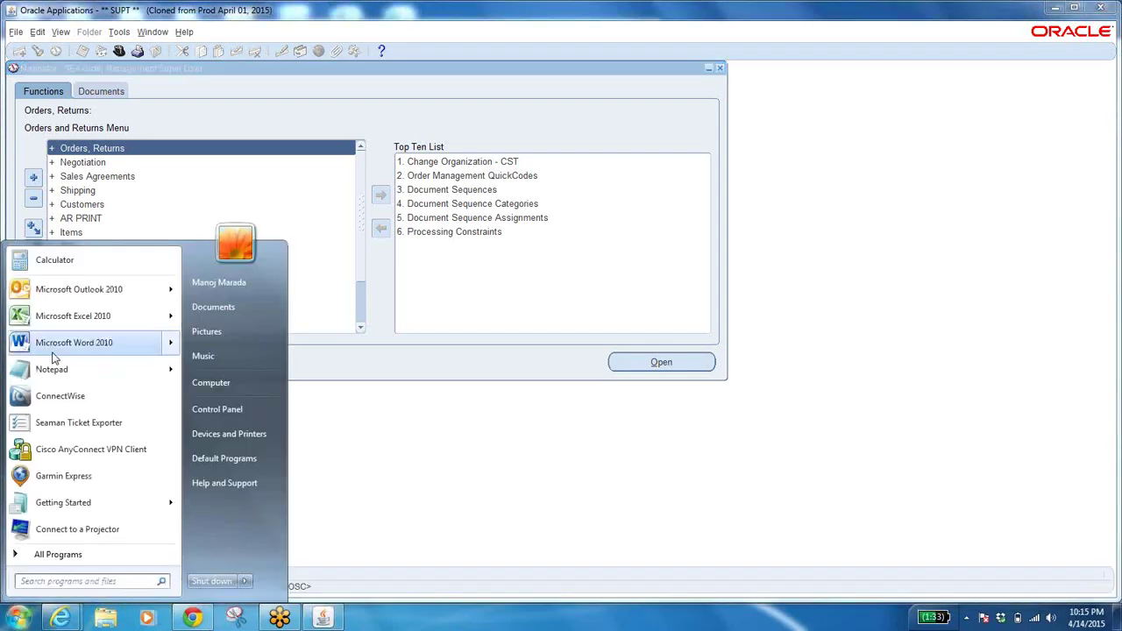
click(70, 369)
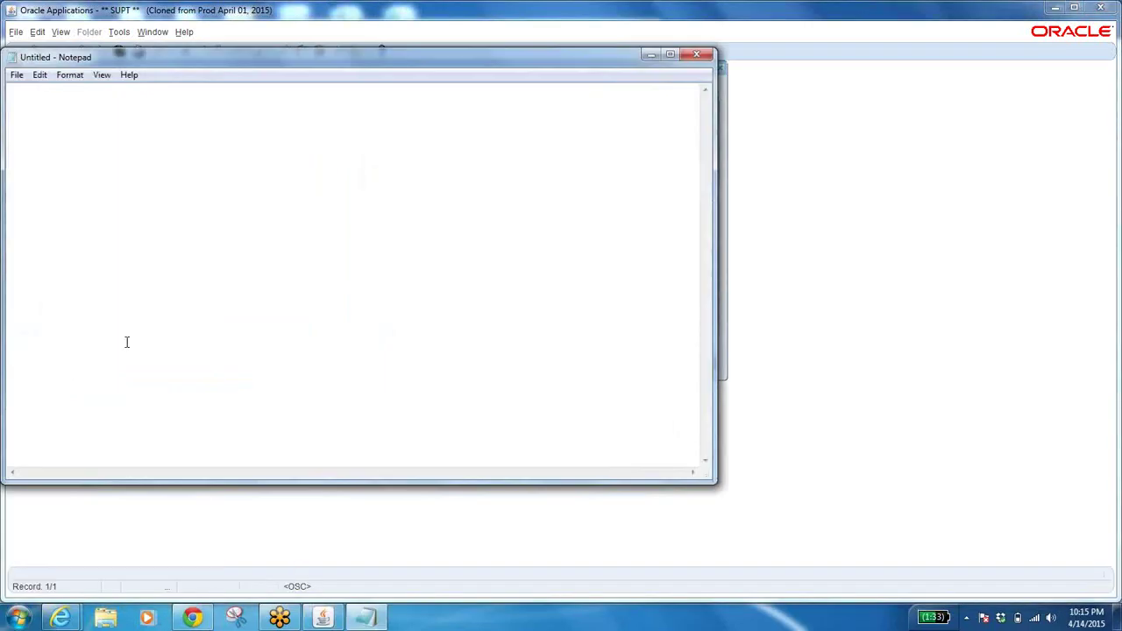
click(671, 56)
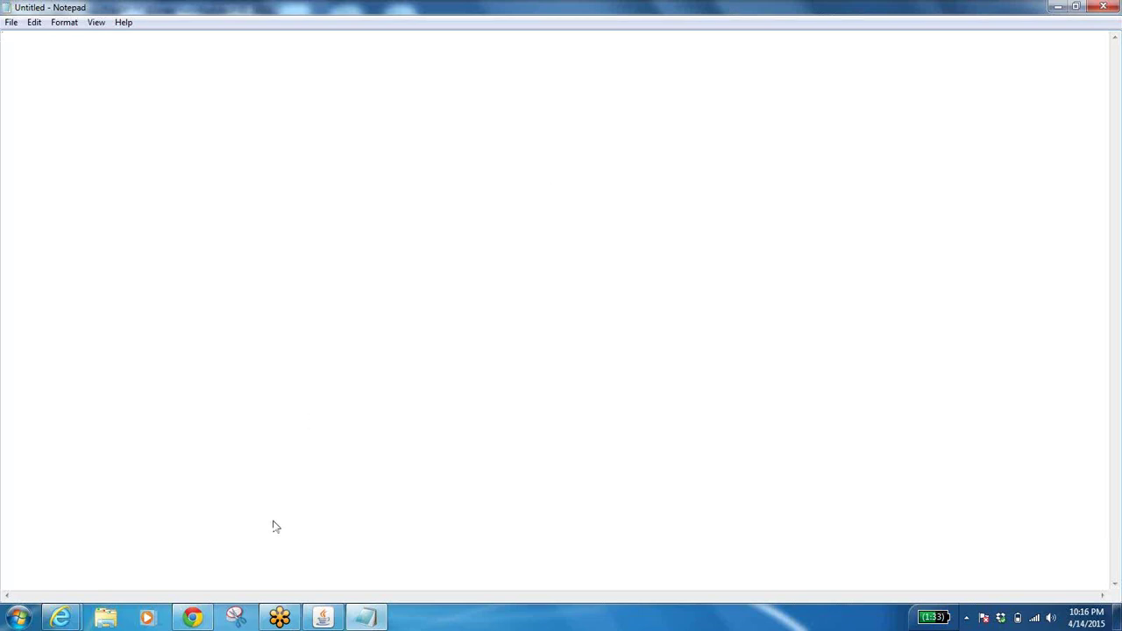
Step: Look over the open browser, Oracle Applications forms and Notepad windows by switching between them
click(59, 619)
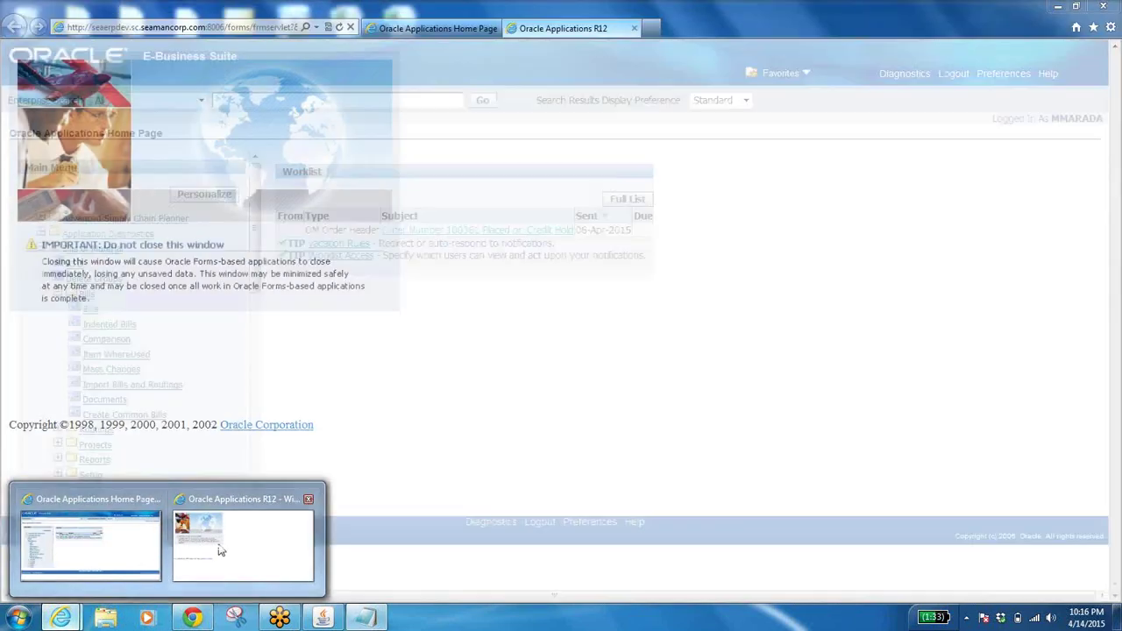
click(322, 618)
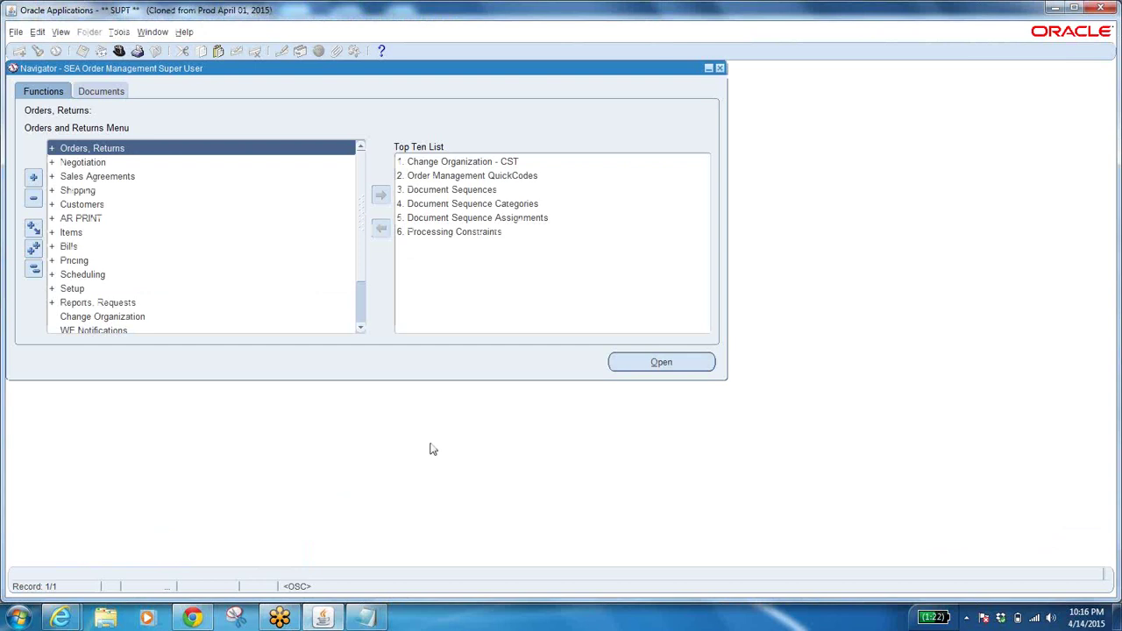
mouse_move(375, 618)
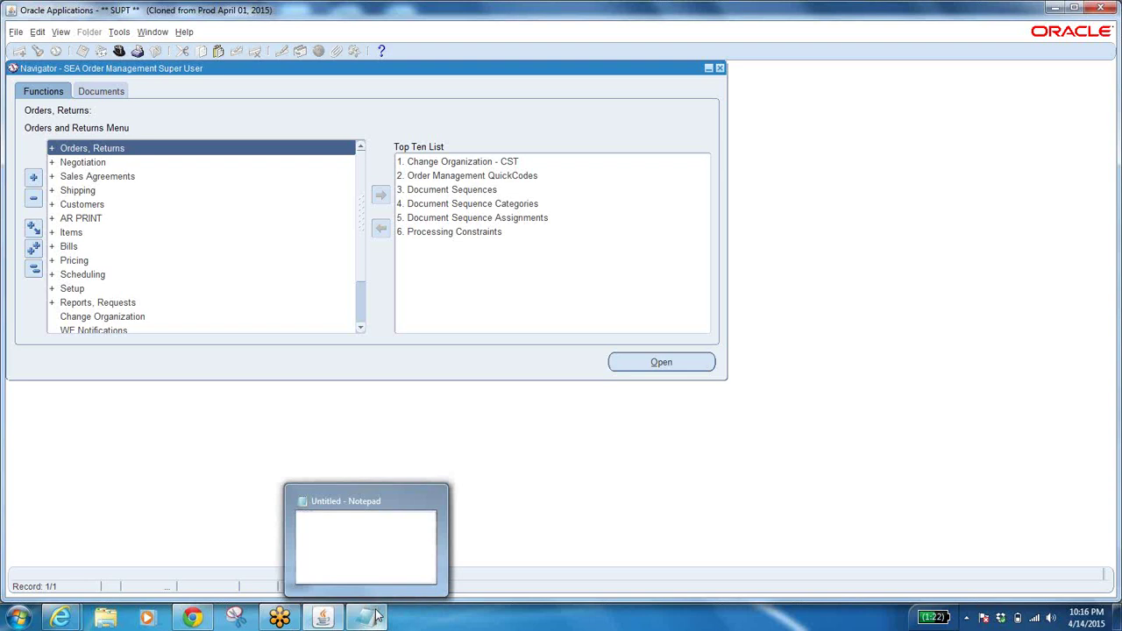
click(413, 574)
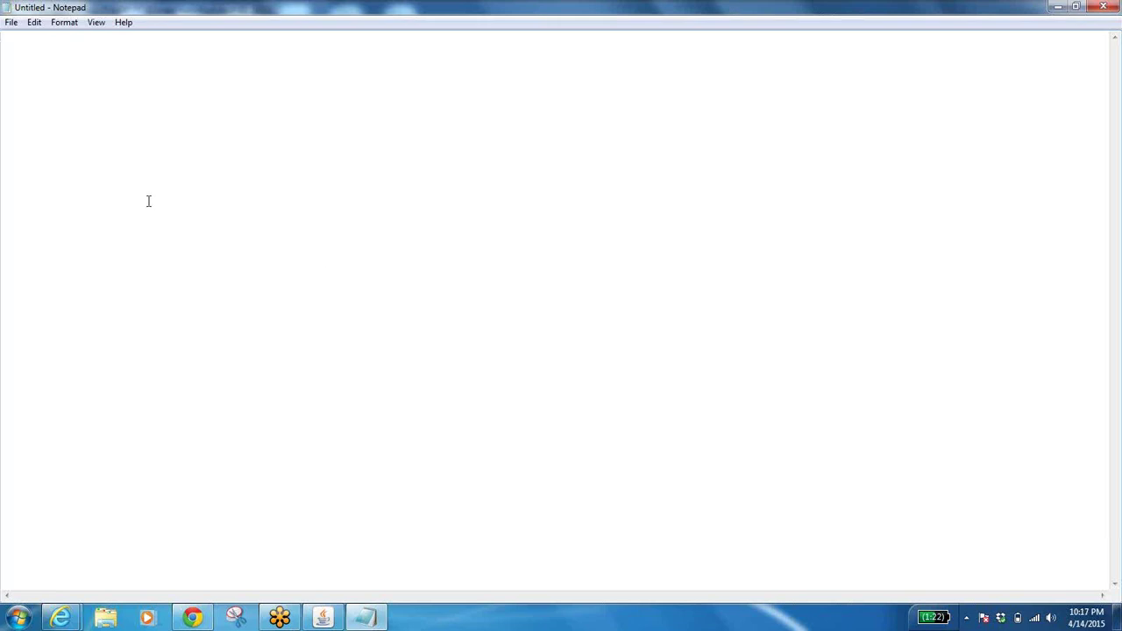
click(77, 617)
click(242, 550)
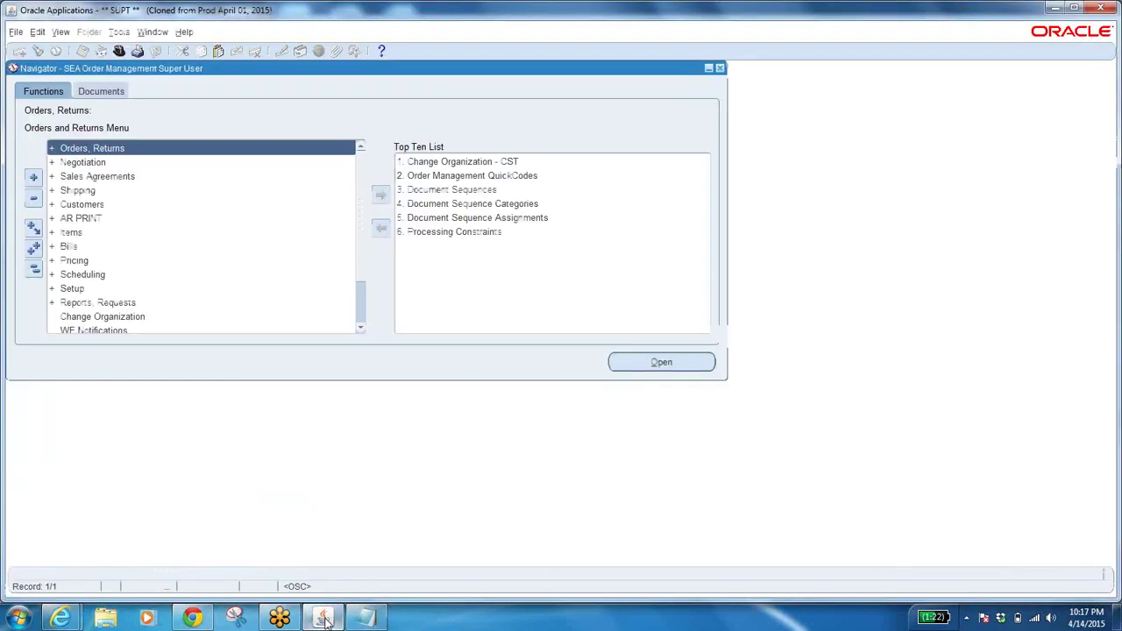
Step: Return to the Oracle Applications Navigator, expand Orders, Returns and open the Order Organizer
click(104, 150)
double_click(104, 150)
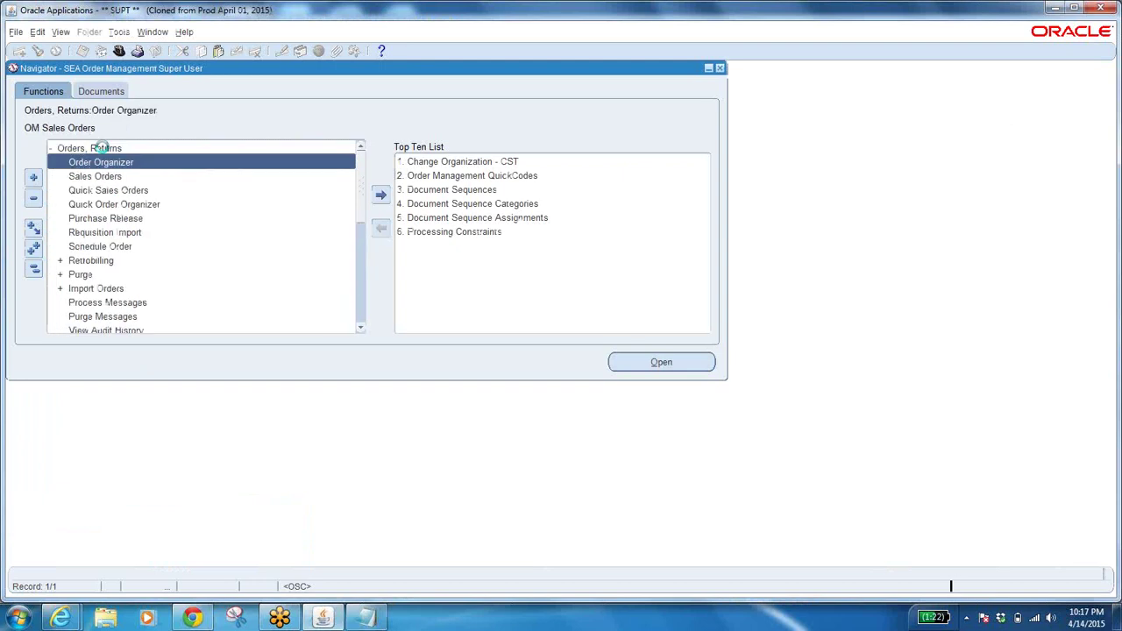
click(105, 163)
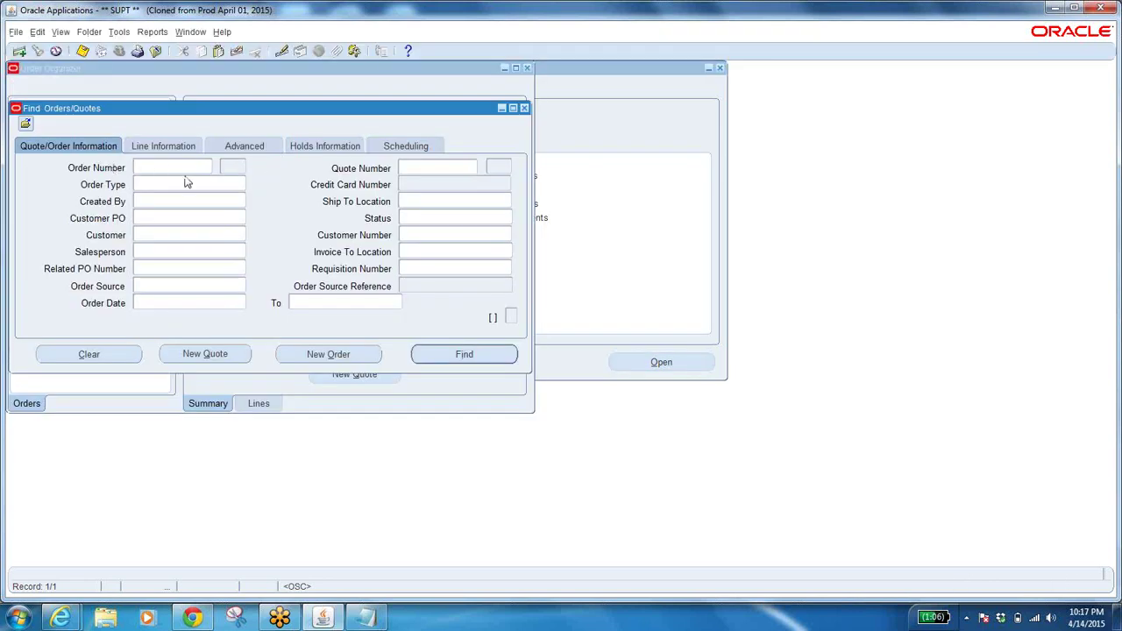
Step: Reposition the Order Organizer and Find Orders/Quotes windows, keeping Find Orders/Quotes in front
drag(229, 70, 420, 114)
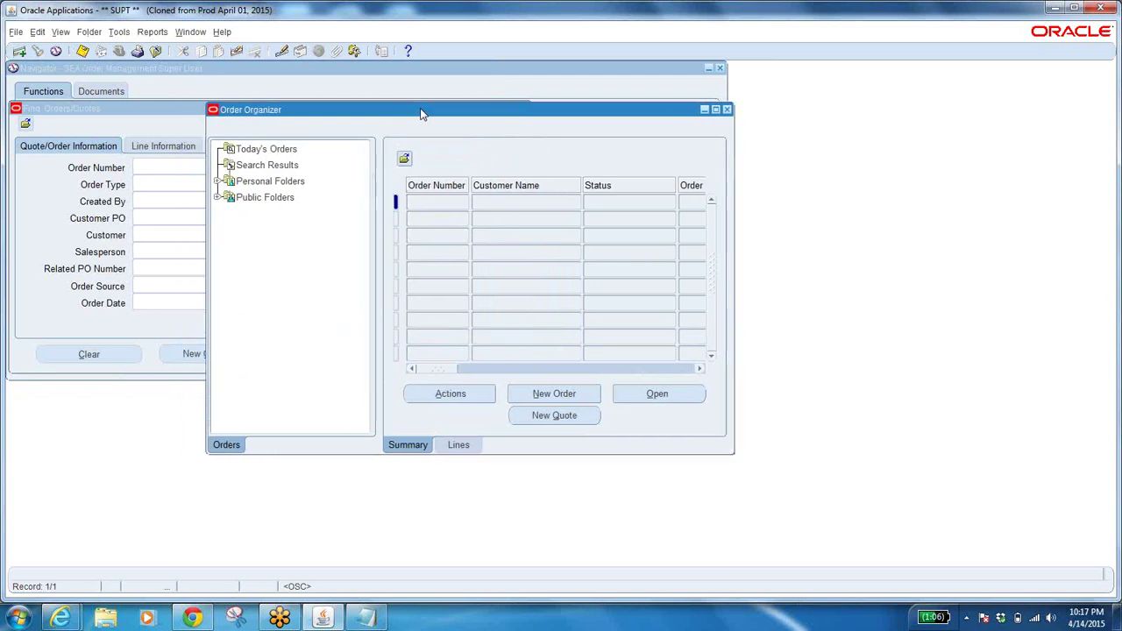
click(67, 208)
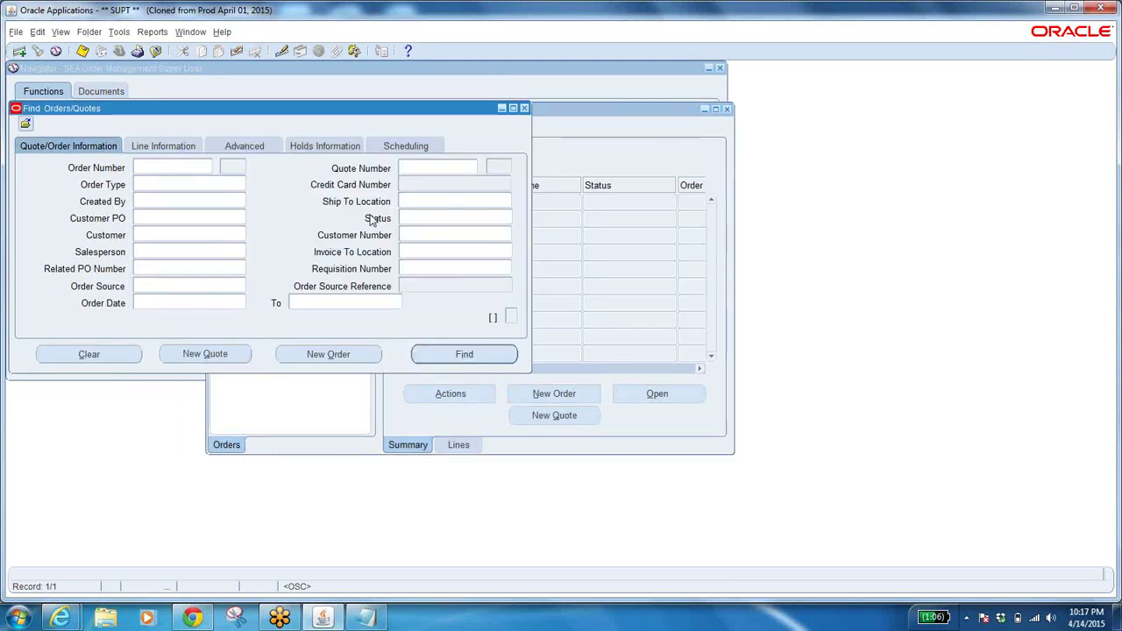
drag(343, 112, 455, 139)
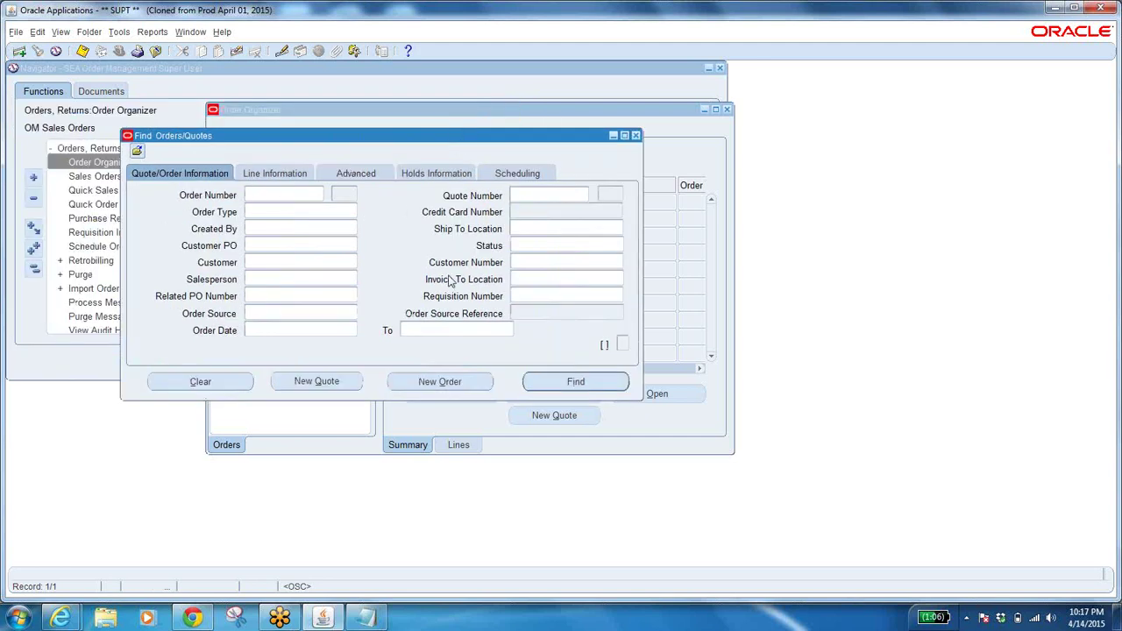
Step: Examine the order number, order date and status search criteria, including the list of order statuses, without choosing one
click(284, 191)
click(299, 333)
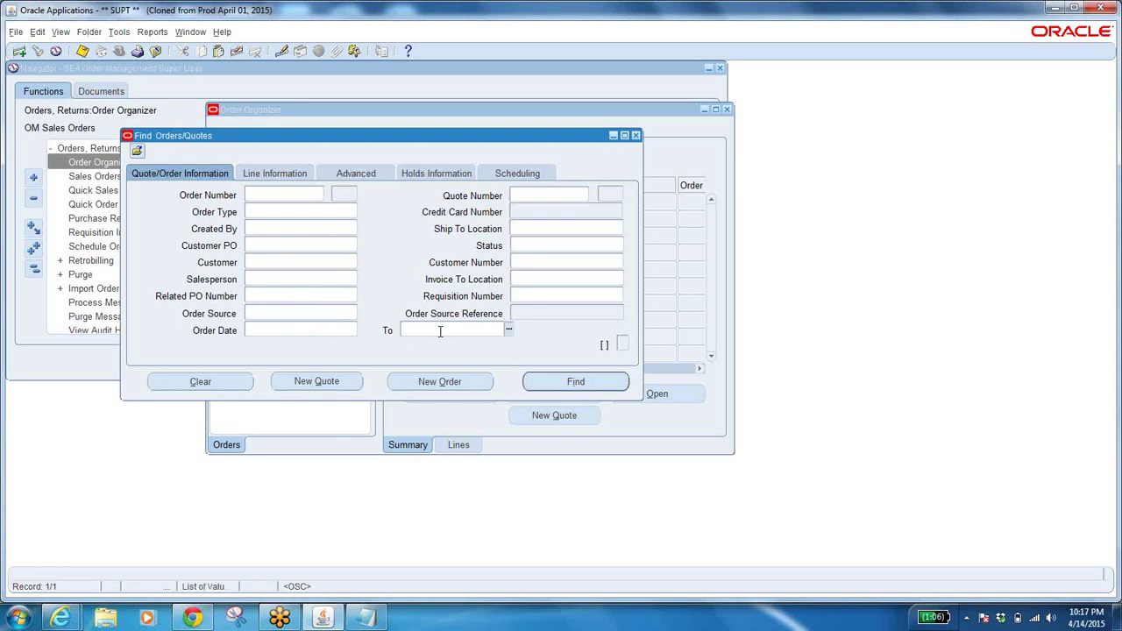
click(546, 243)
click(619, 246)
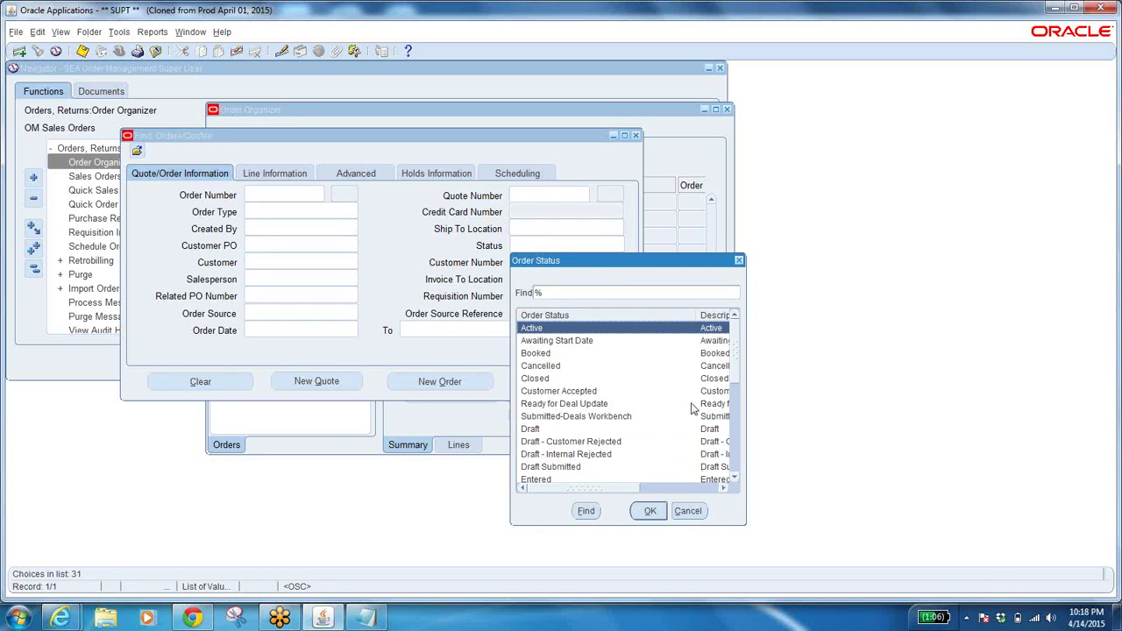
click(689, 511)
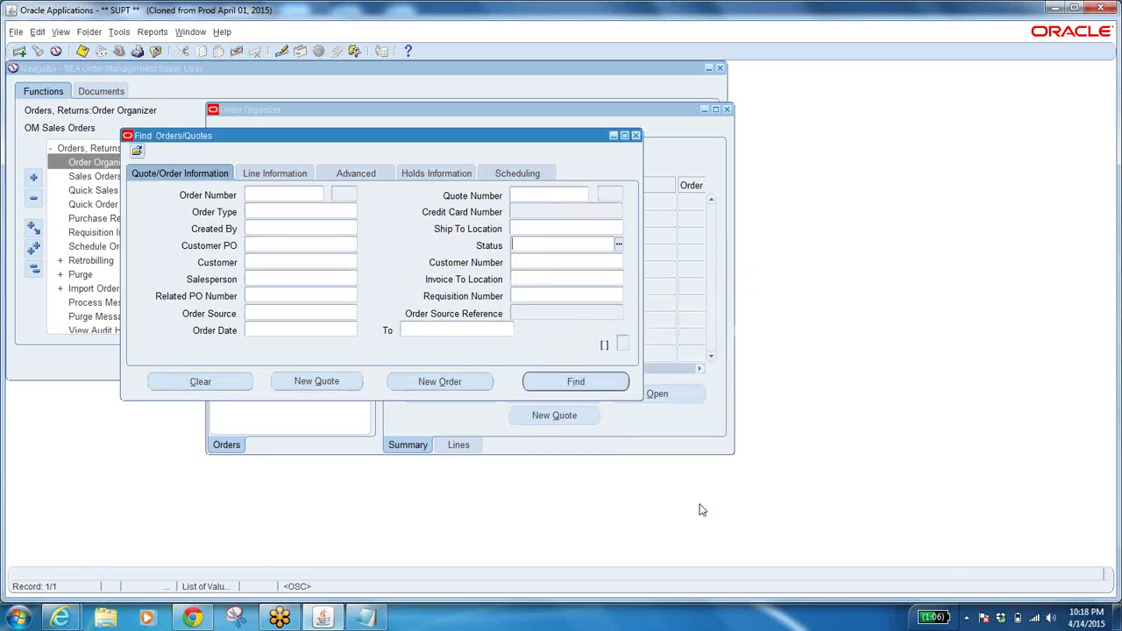
Step: Examine the line-level search criteria and return to the quote/order search criteria
click(191, 176)
click(272, 176)
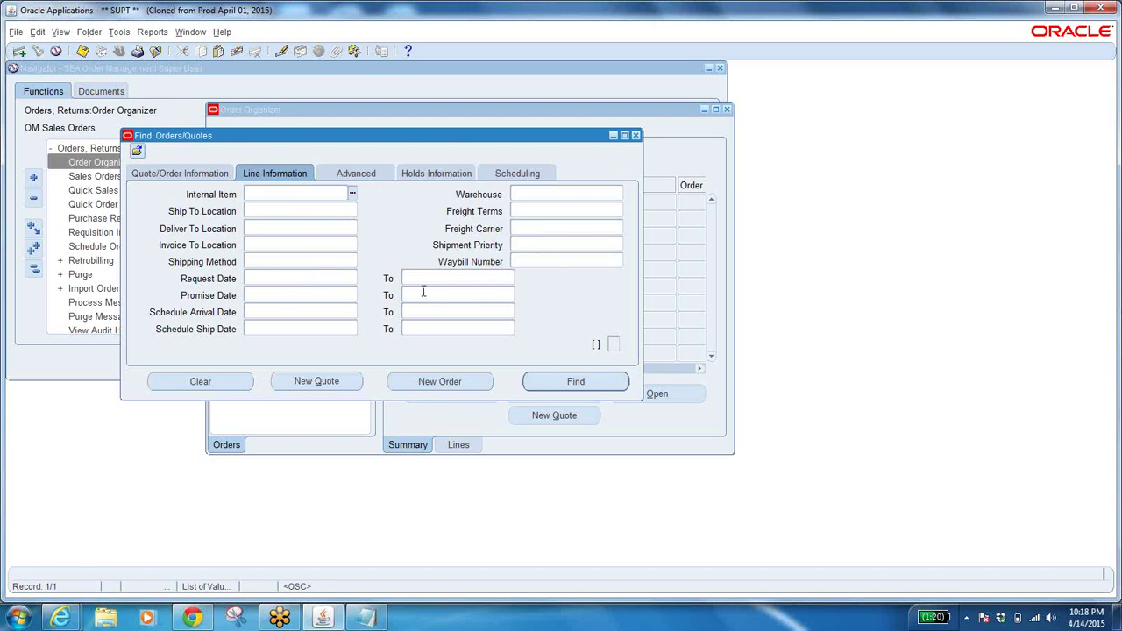
click(568, 227)
click(178, 174)
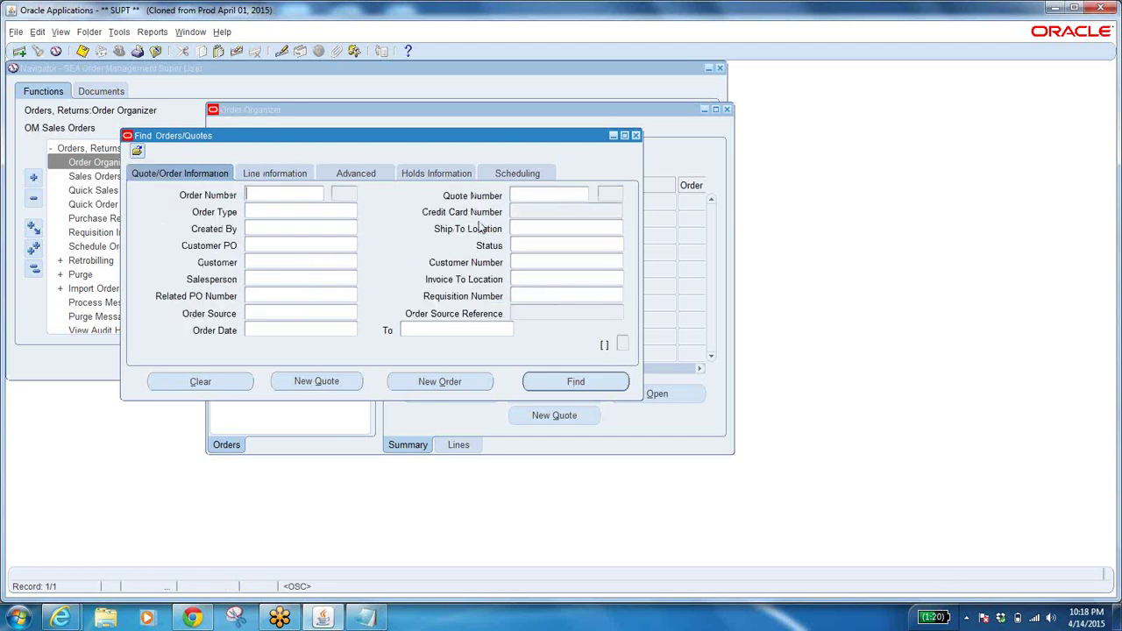
Step: Set the start of the Order Date search range to 01-APR-2015 using the calendar
click(535, 248)
click(292, 334)
key(ctrl+l)
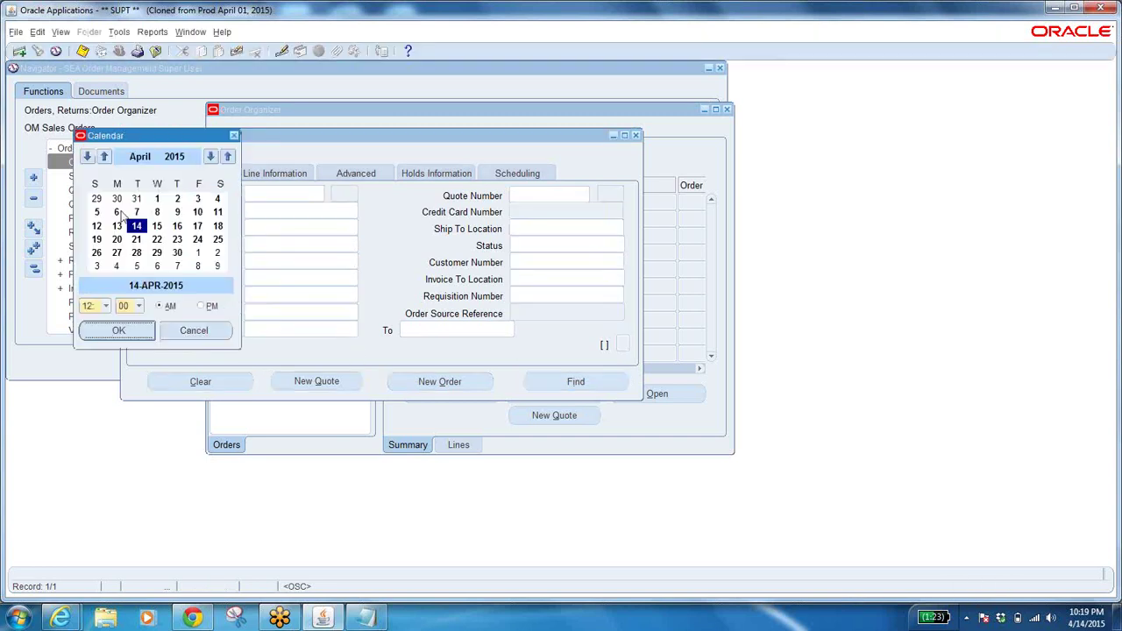
click(156, 199)
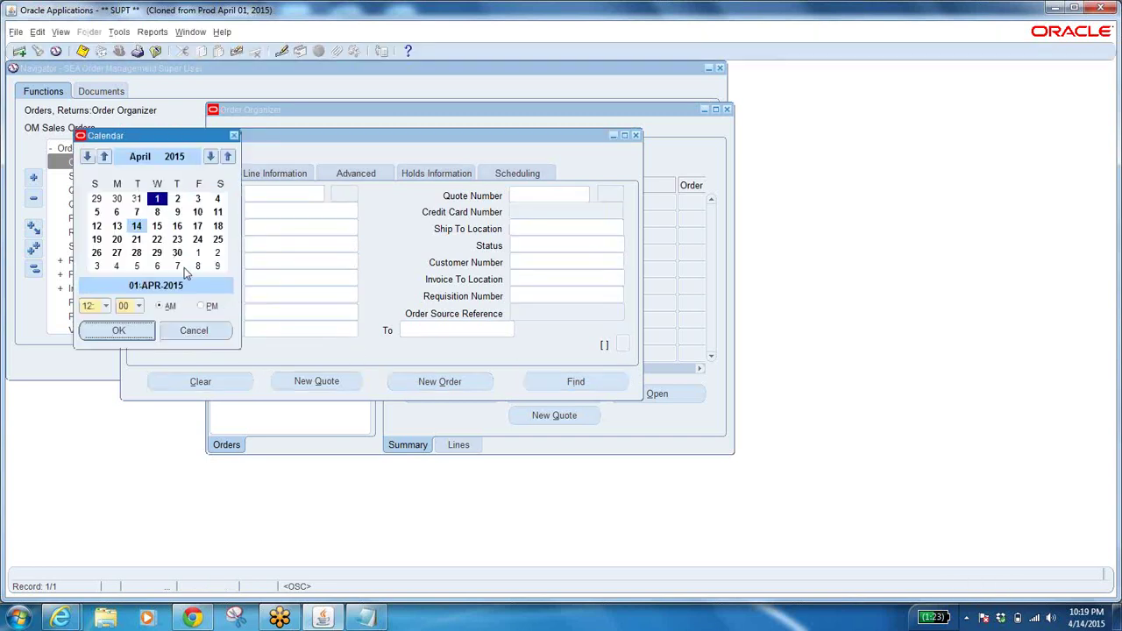
click(117, 330)
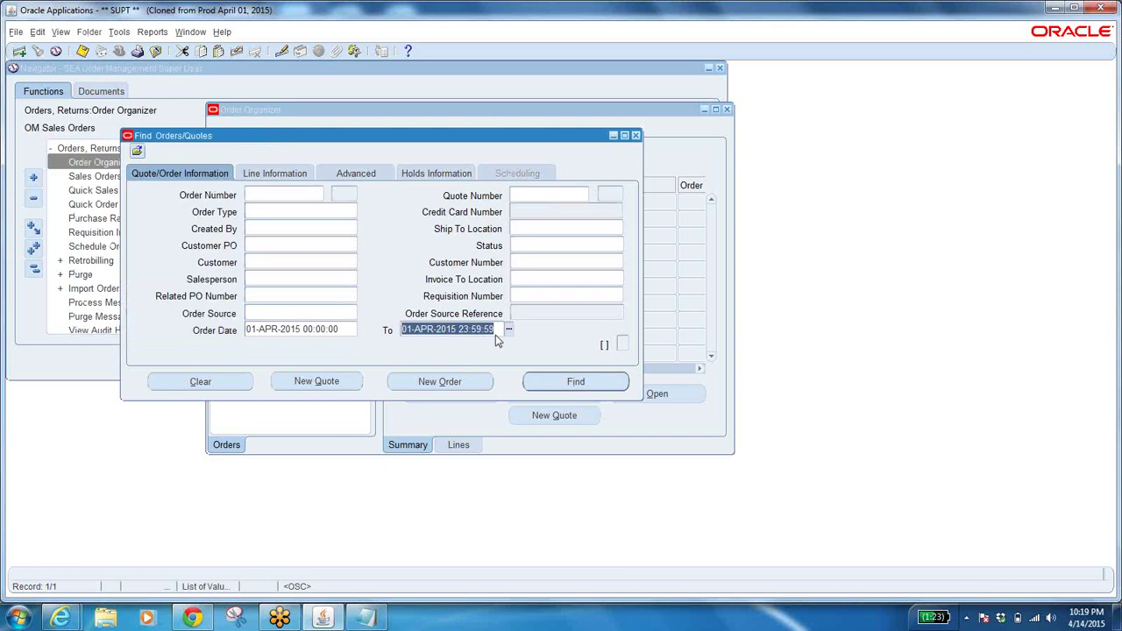
Step: Set the end of the Order Date search range to 14-APR-2015 using the calendar
key(ctrl+l)
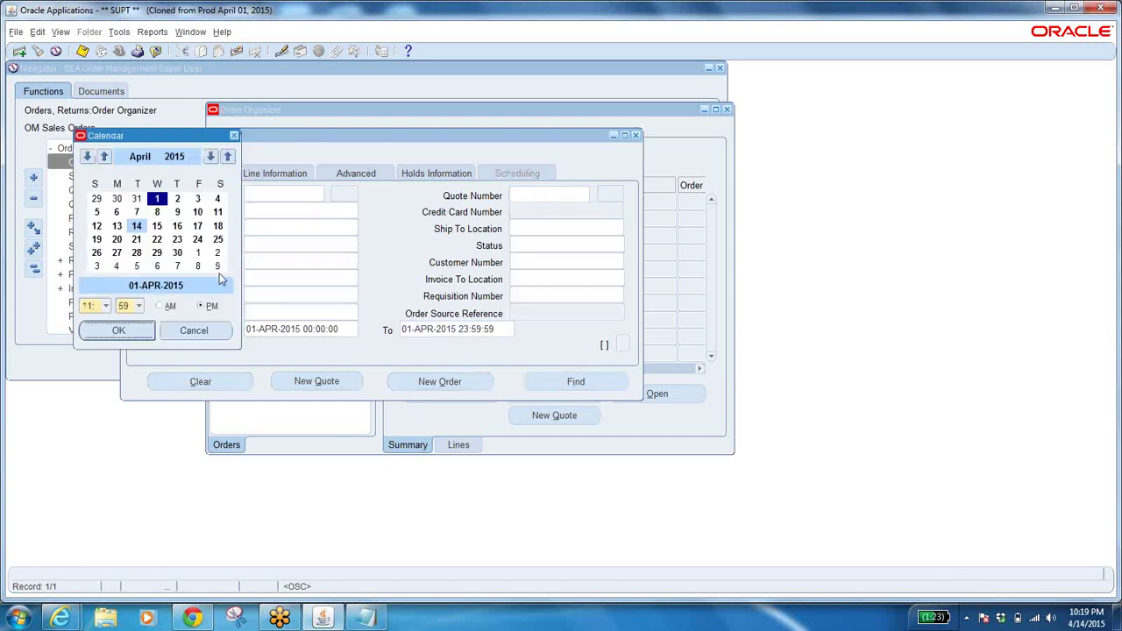
click(136, 225)
click(123, 330)
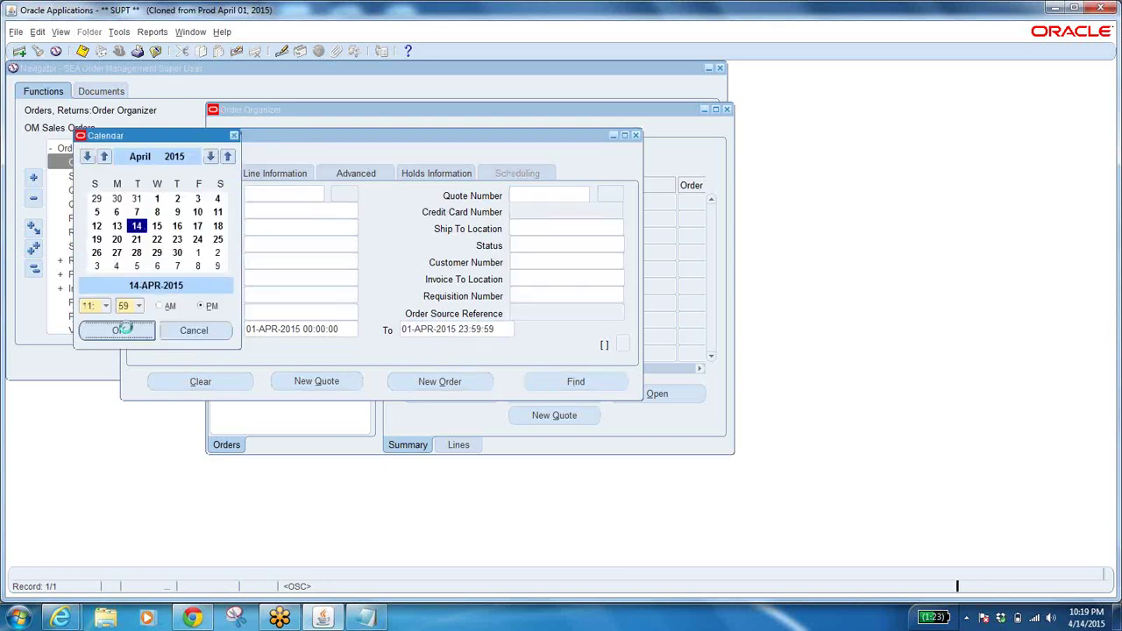
click(685, 397)
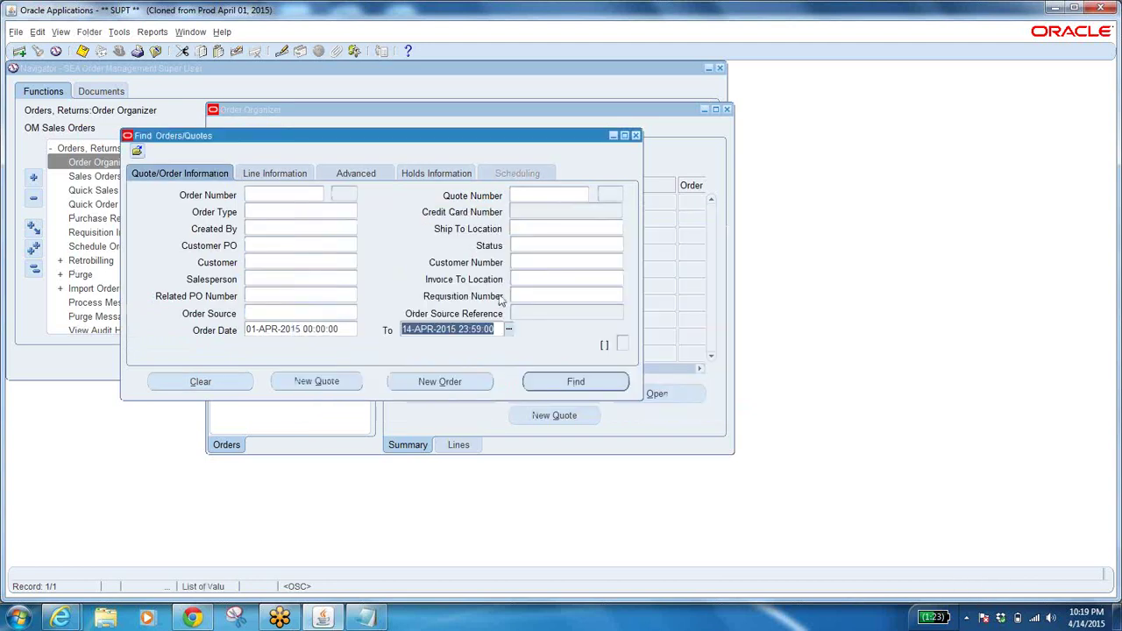
Step: Run the order search, agree to continue with the long query, and select the order with status Entered
click(581, 383)
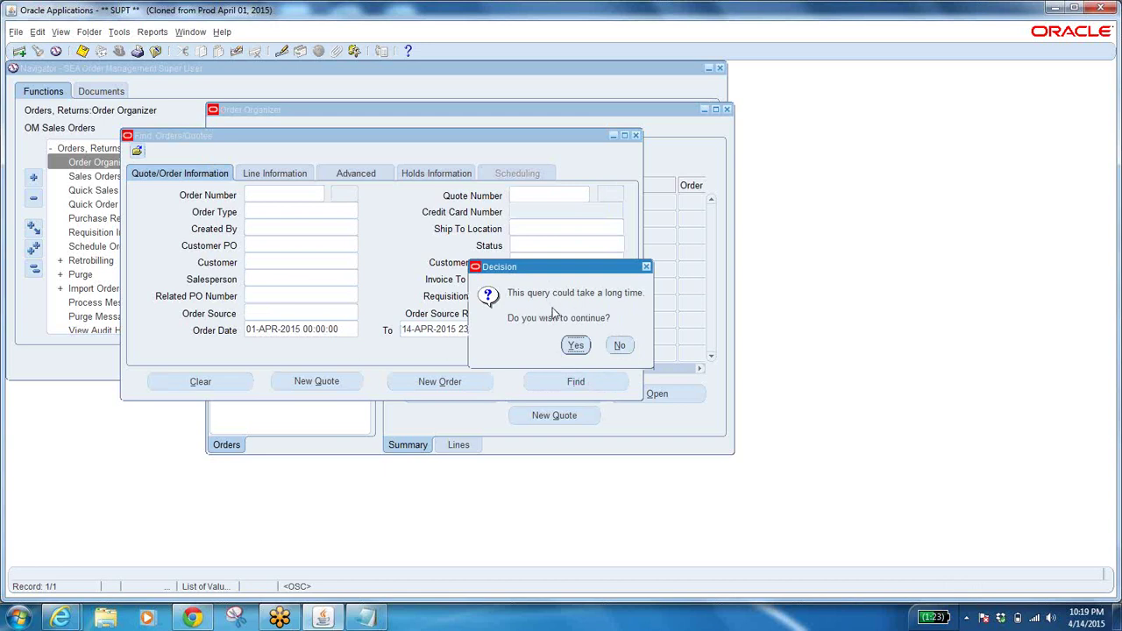
click(577, 348)
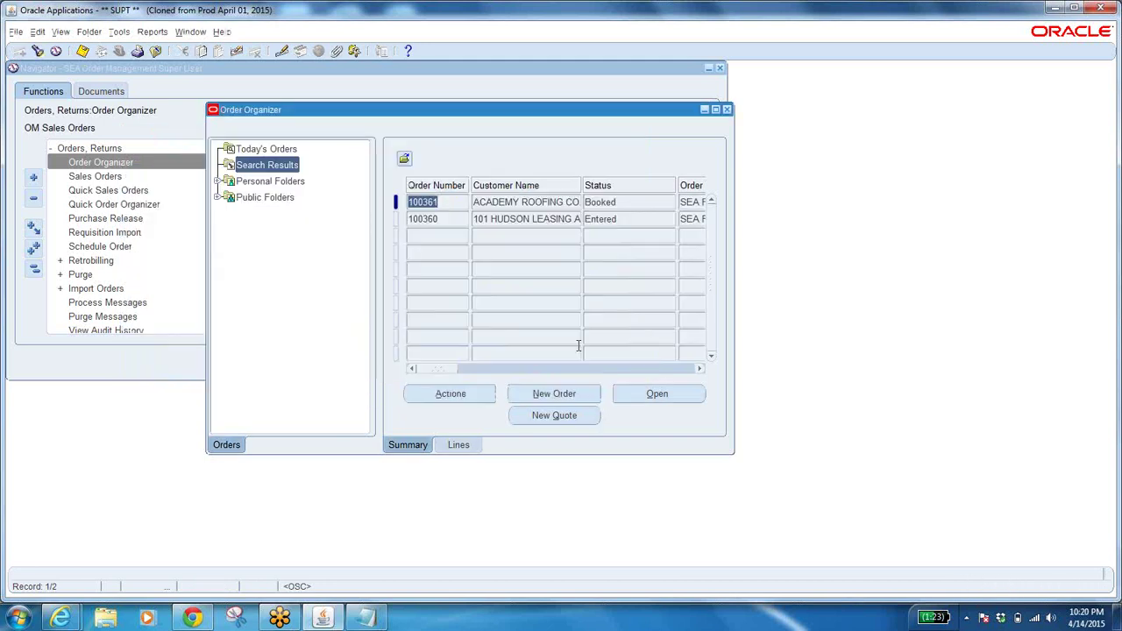
click(451, 219)
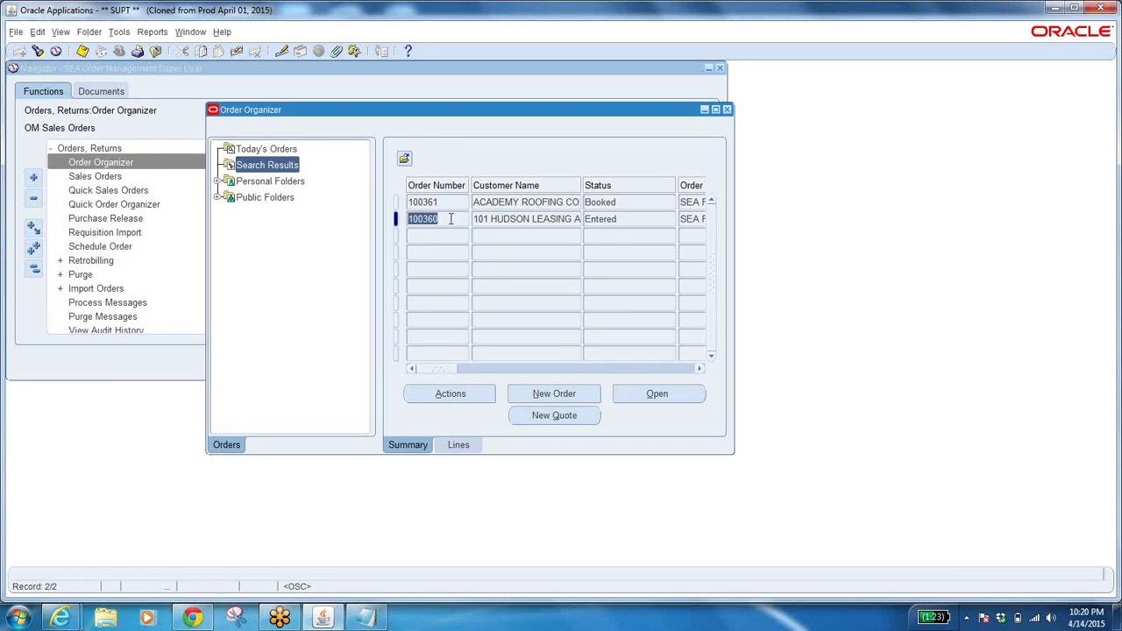
Step: Examine the status, salesperson and customer PO of the orders in the search results
click(613, 202)
click(625, 221)
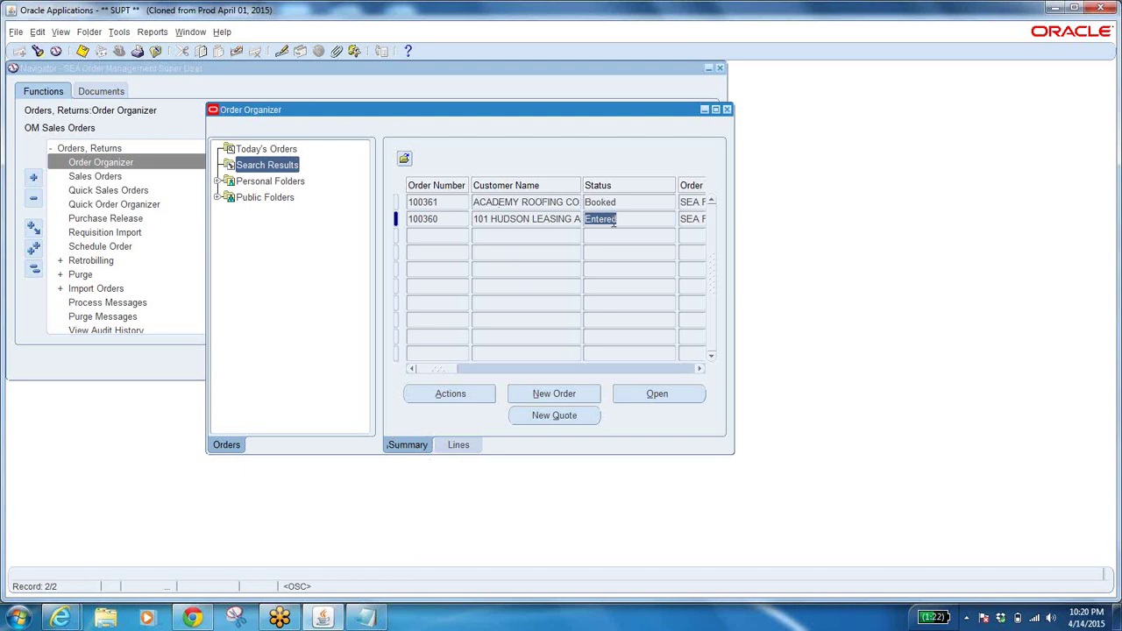
drag(436, 376, 497, 377)
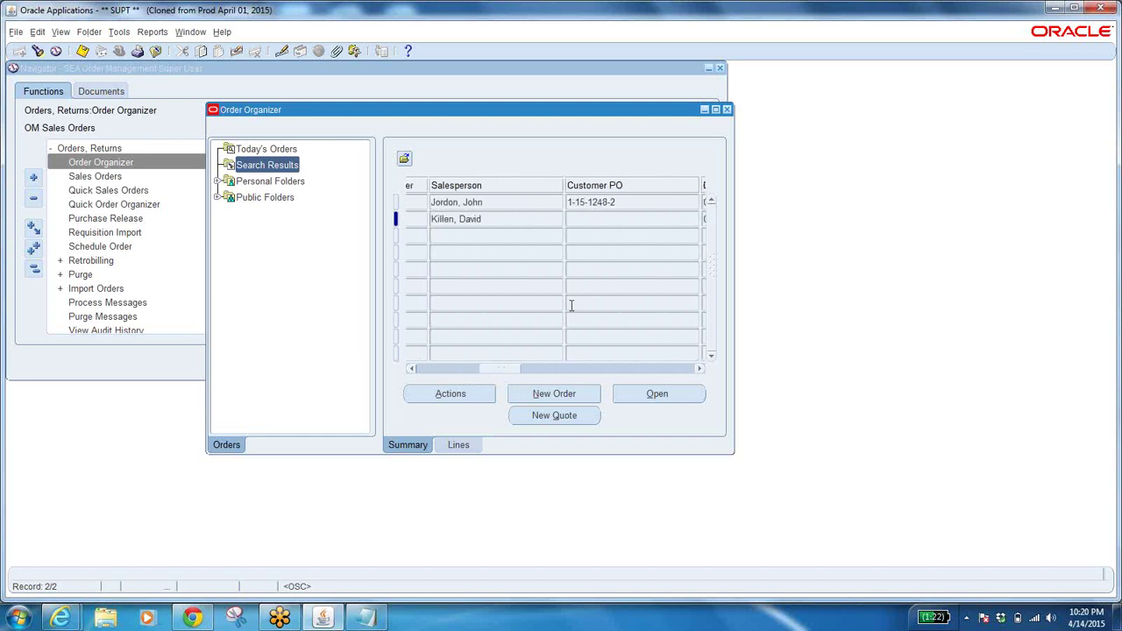
click(632, 201)
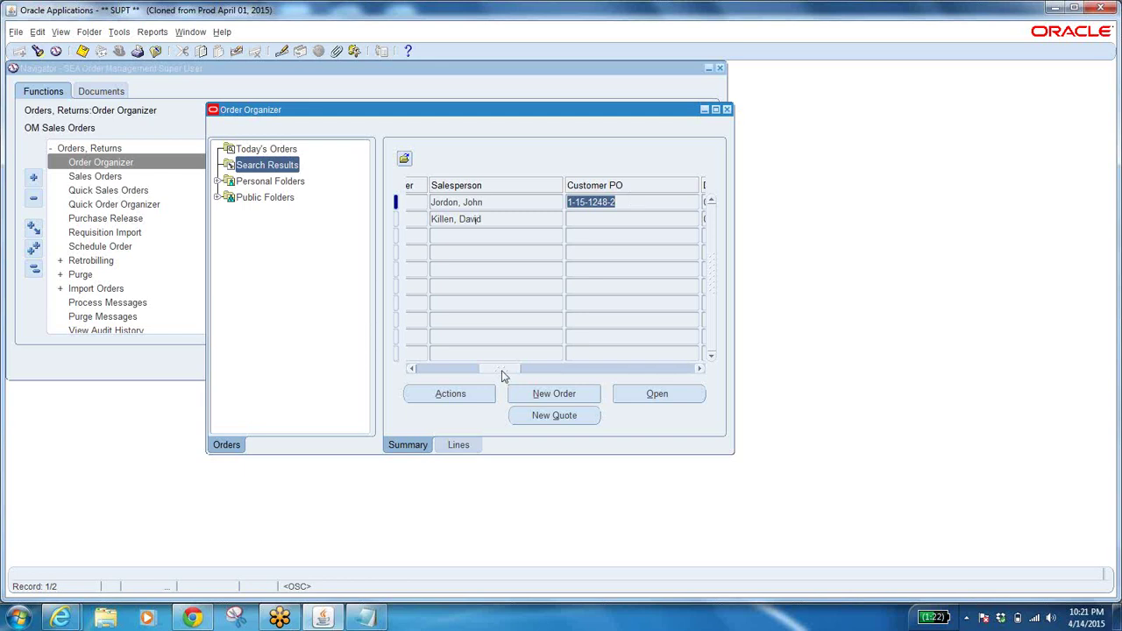
drag(504, 375, 421, 368)
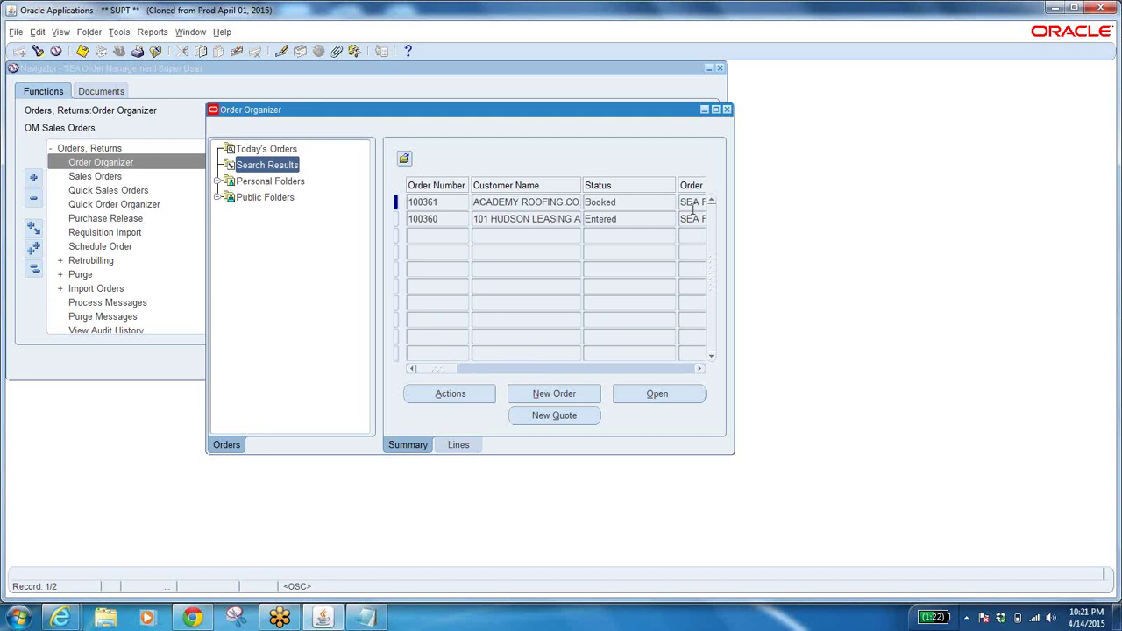
Step: Review the order lines for the Booked and Entered orders, returning to the order summary each time
click(458, 446)
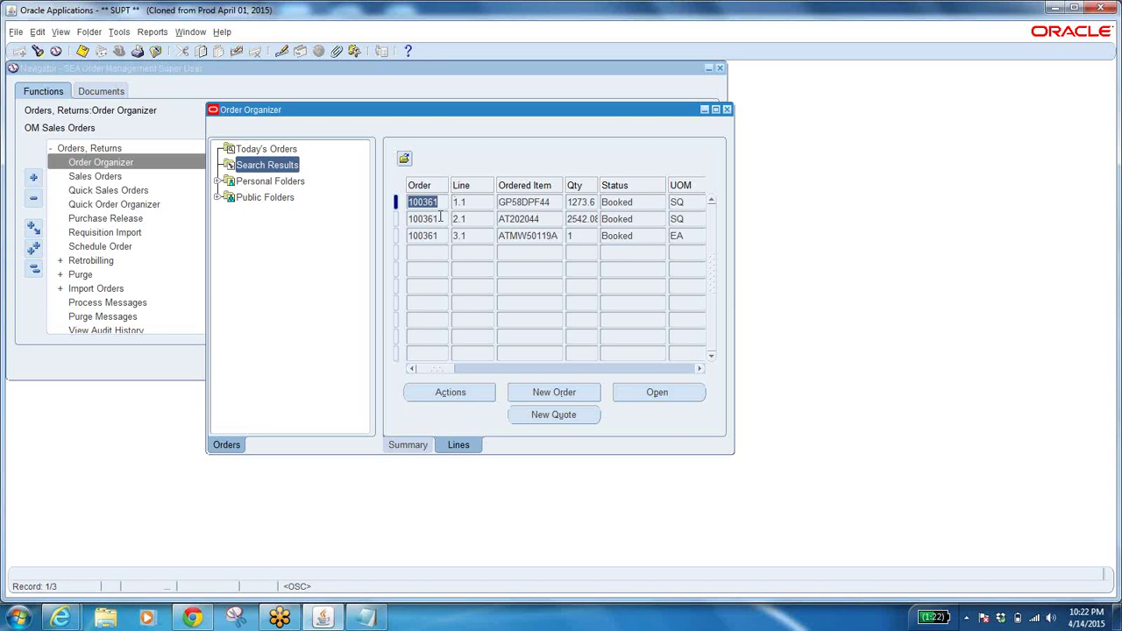
click(406, 445)
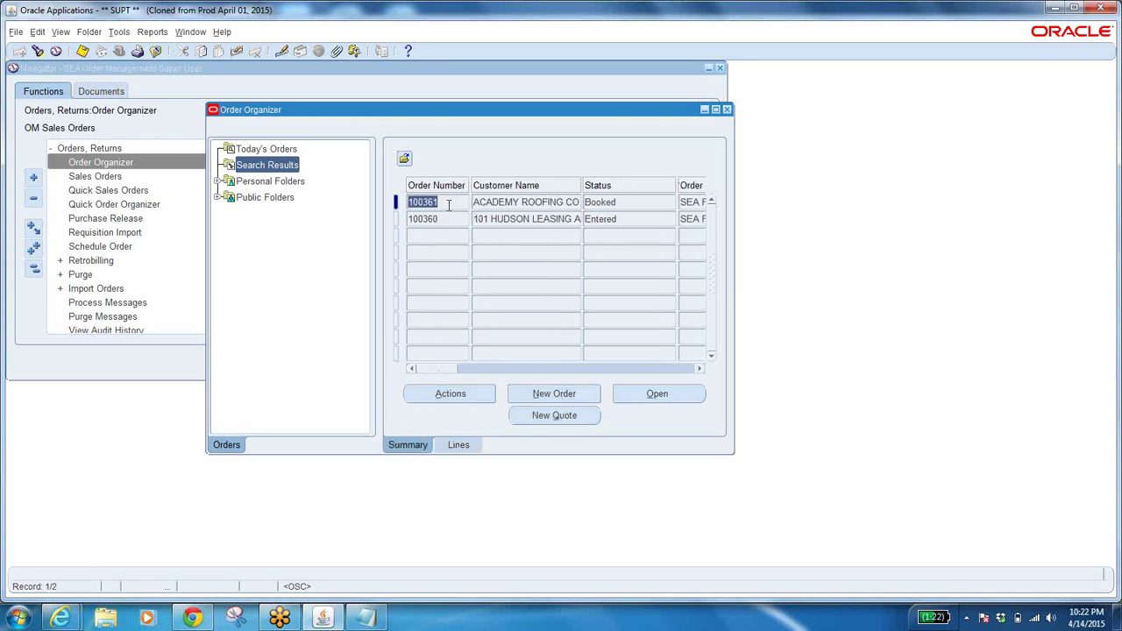
click(446, 203)
click(458, 445)
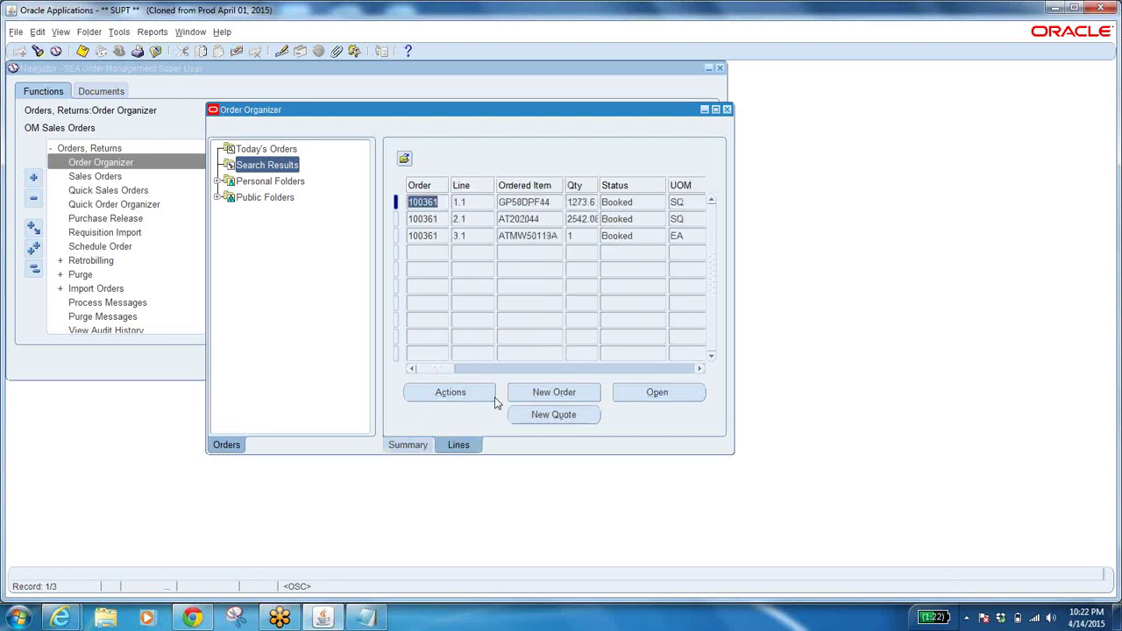
click(409, 445)
click(445, 203)
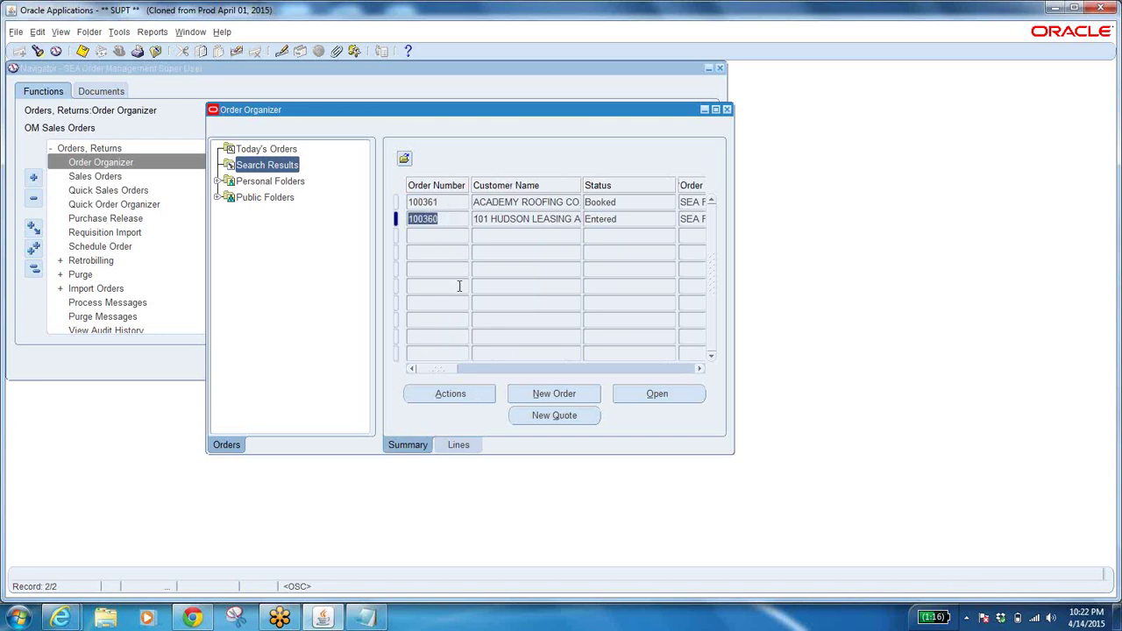
click(458, 446)
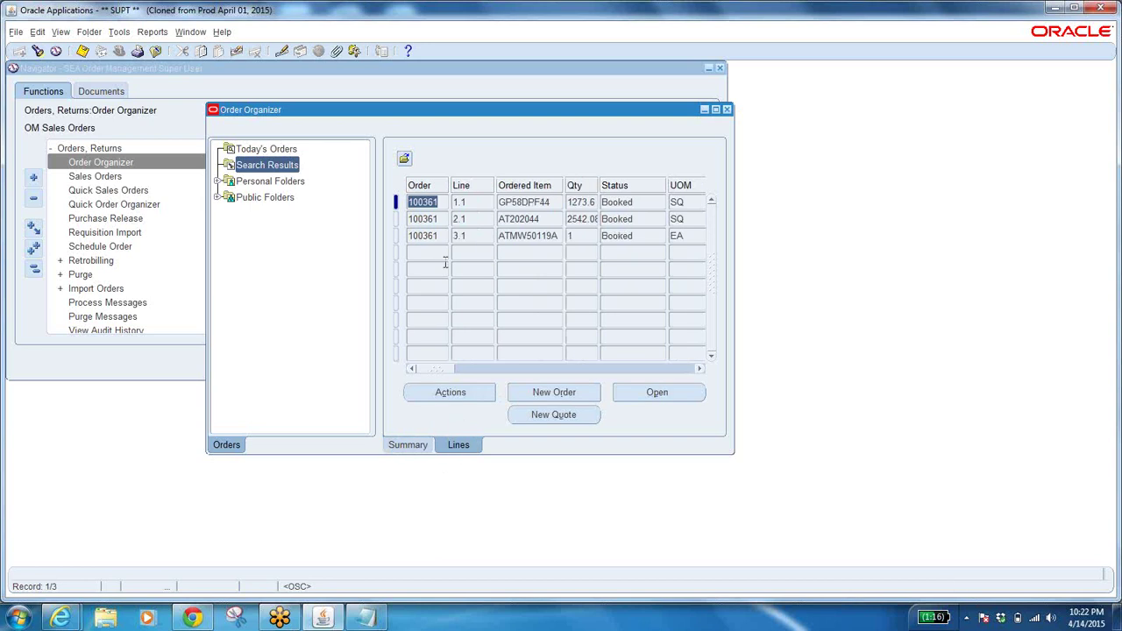
click(416, 457)
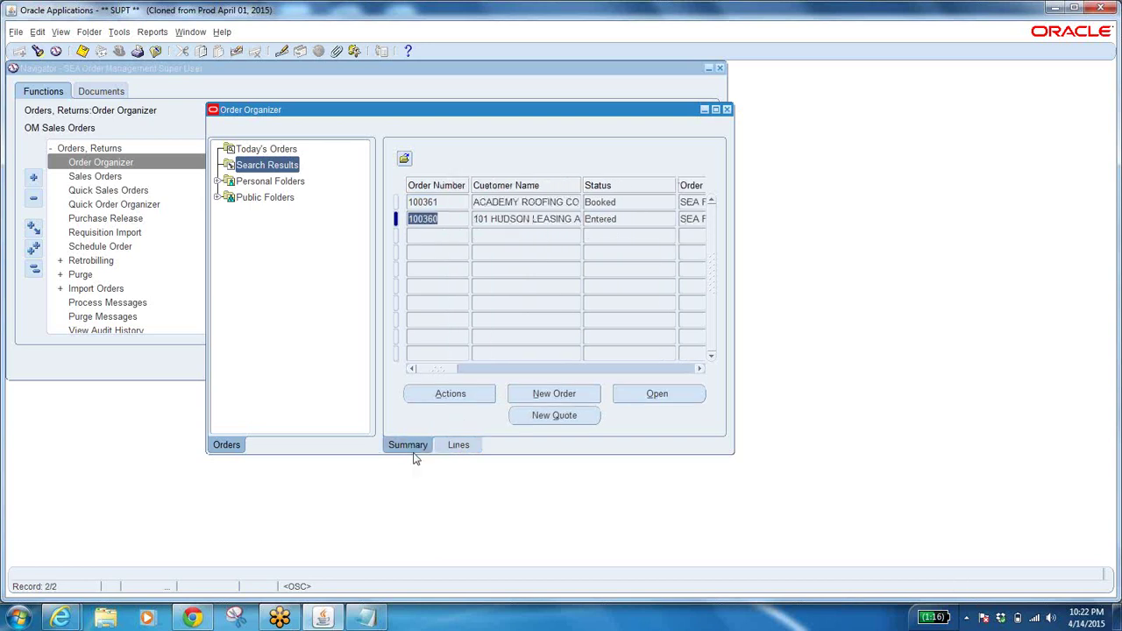
Step: Compare the two orders' statuses, check the lines for the Entered order, and return to the order summary
click(625, 219)
click(627, 201)
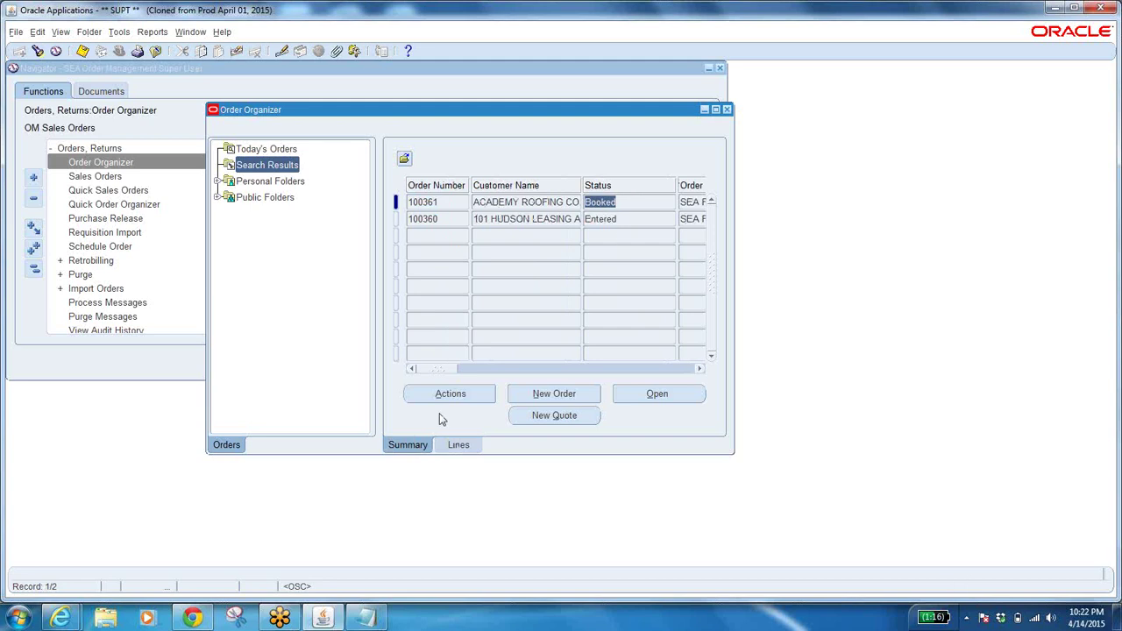
click(446, 223)
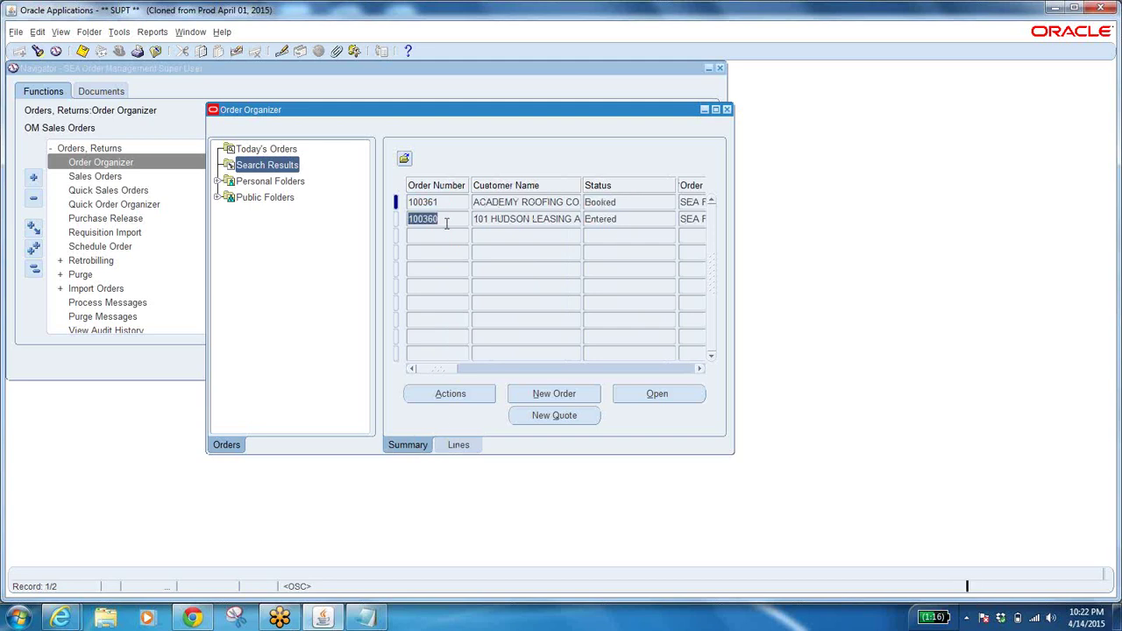
click(458, 444)
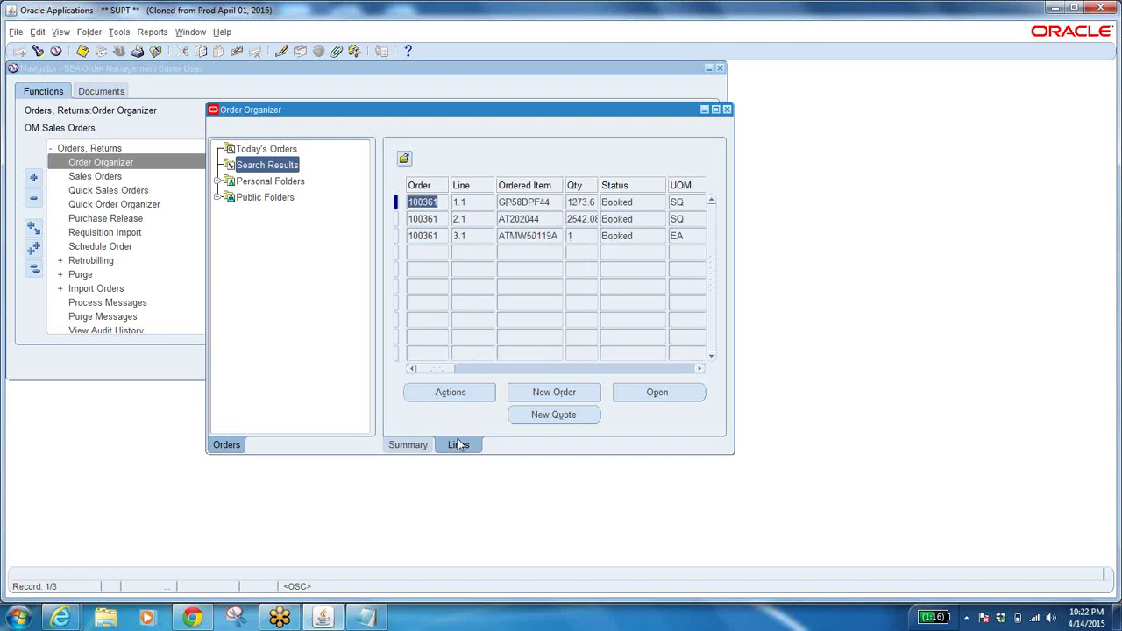
click(406, 444)
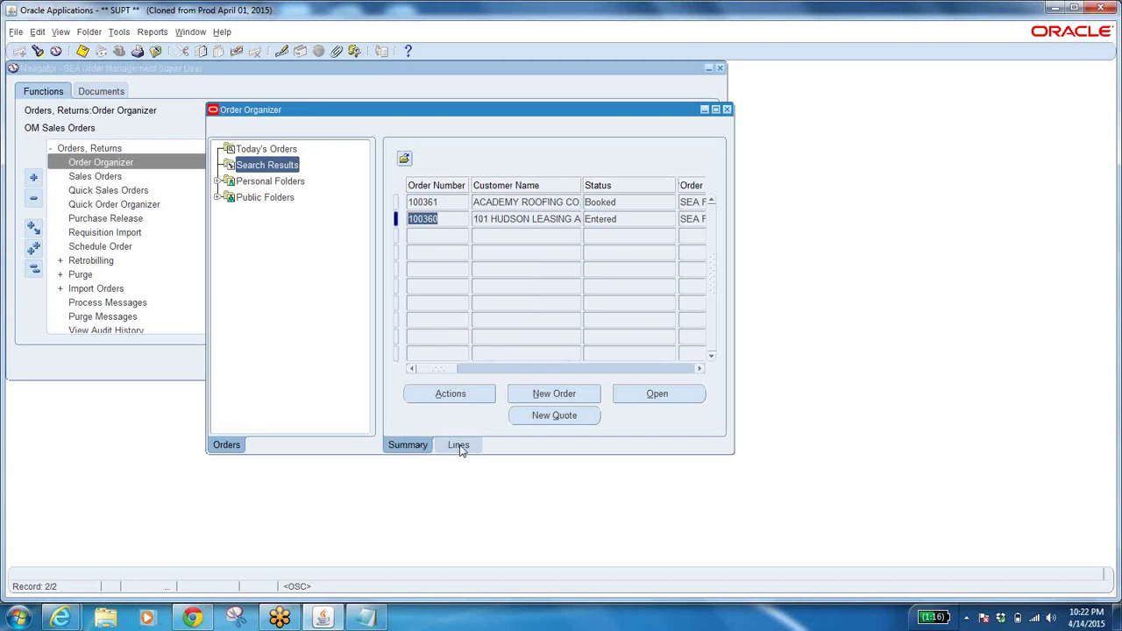
Step: Copy the Booked order's number into the blank Notepad document and switch back to Oracle Applications
click(449, 201)
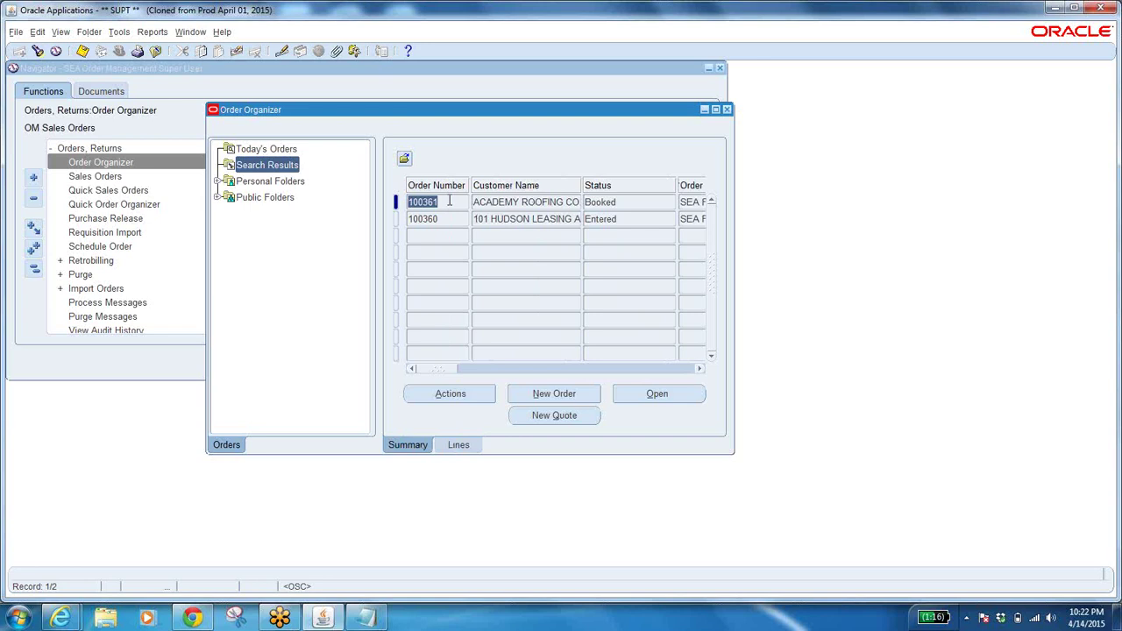
click(441, 203)
double_click(438, 203)
key(ctrl+c)
click(366, 618)
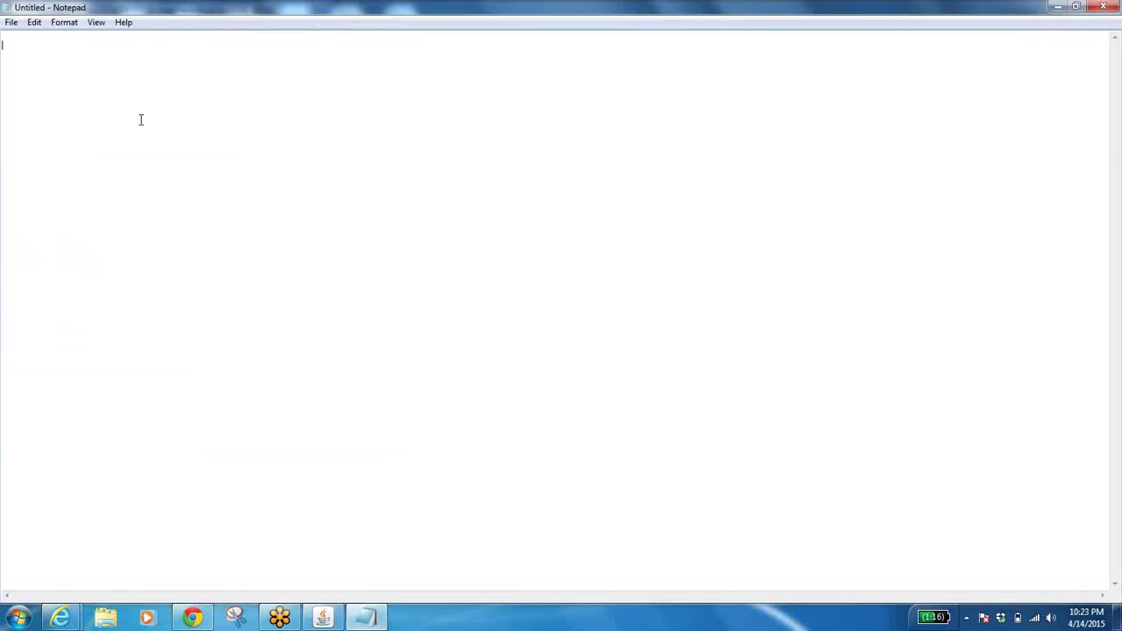
key(ctrl+v)
key(alt+Tab)
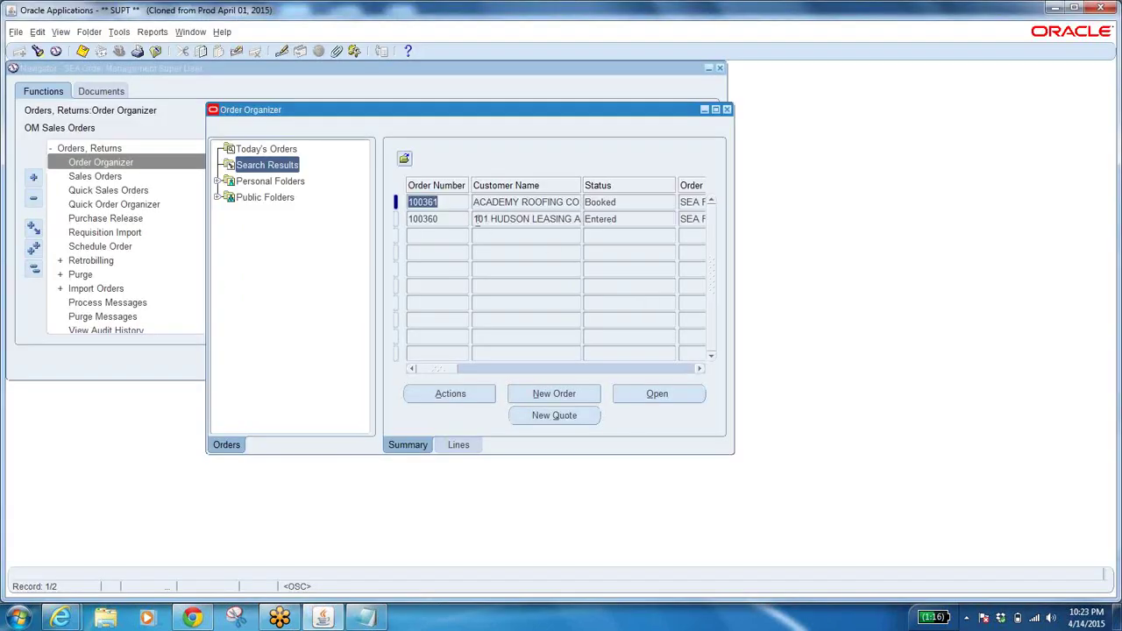
Step: Open the Booked order for Academy Roofing and move its Sales Orders window over the Order Organizer
click(439, 201)
click(657, 393)
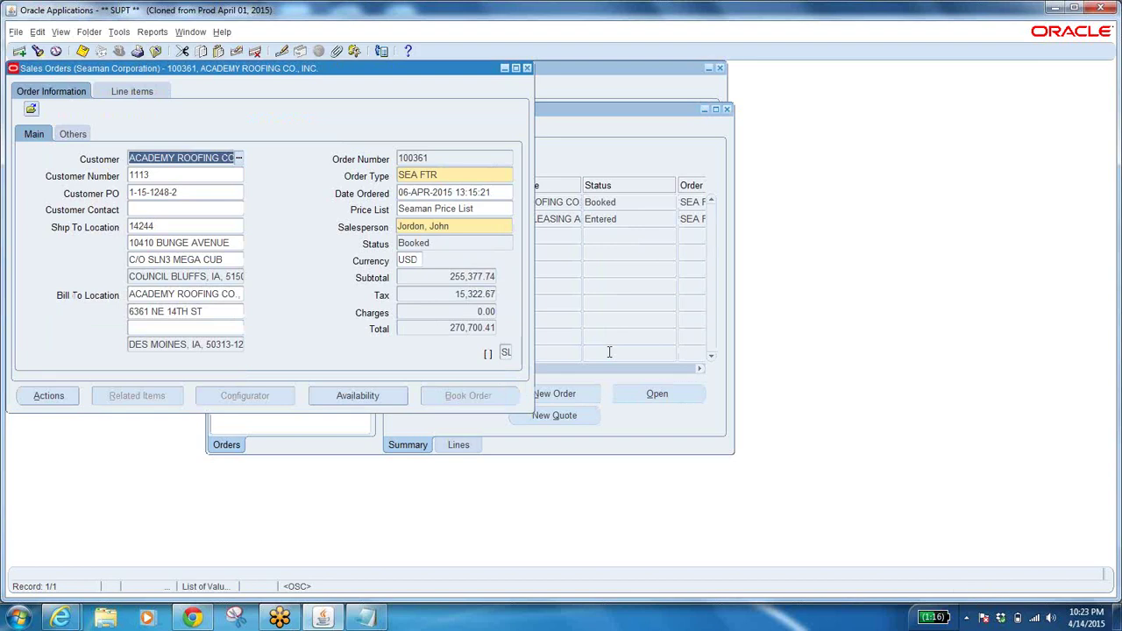
drag(219, 67, 428, 105)
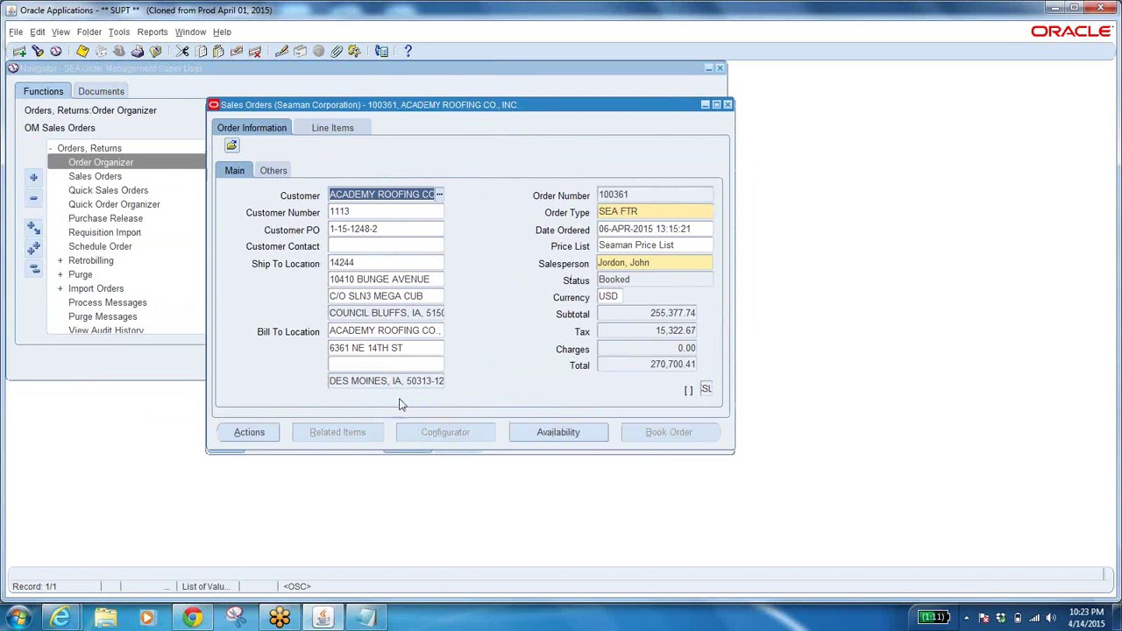
Step: Examine the order's other header details and line items, and check the order status in its main information
click(272, 171)
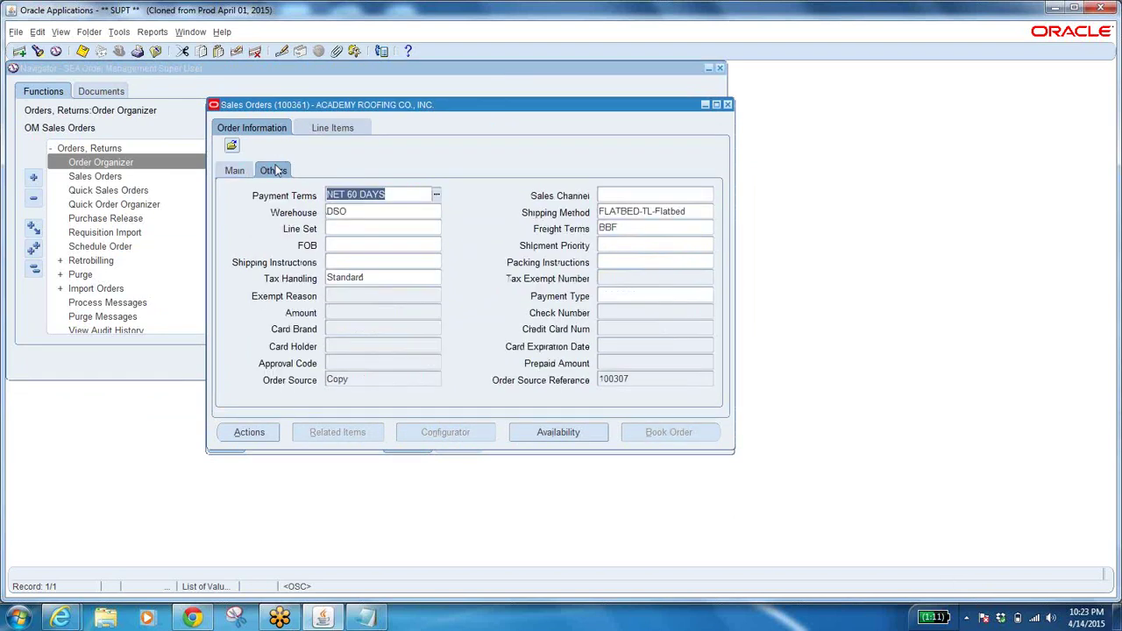
click(331, 127)
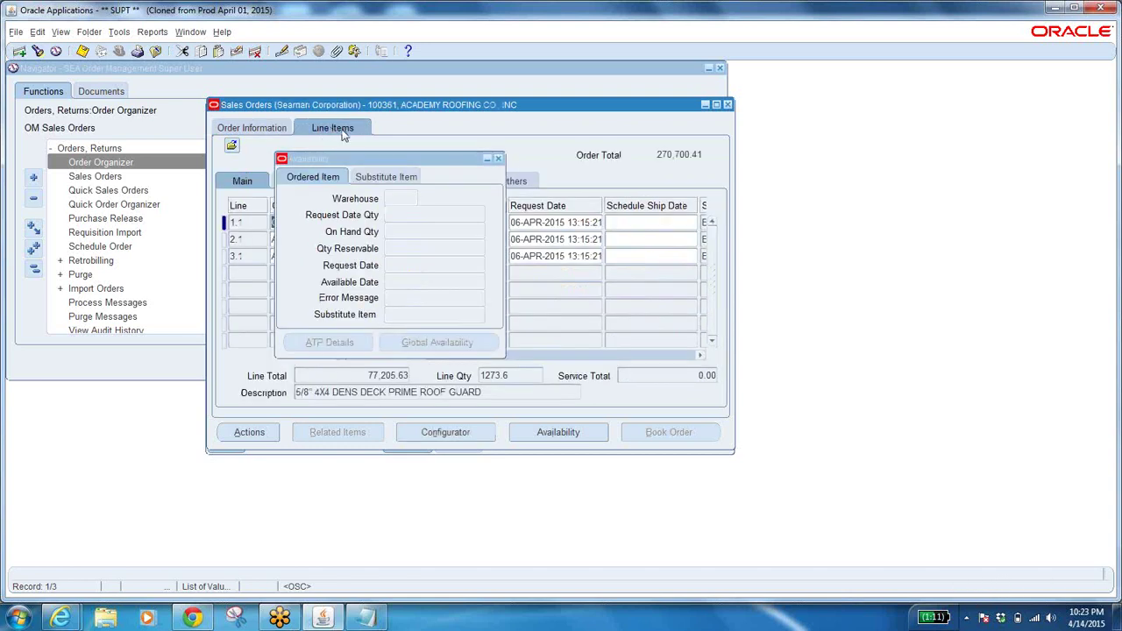
click(497, 159)
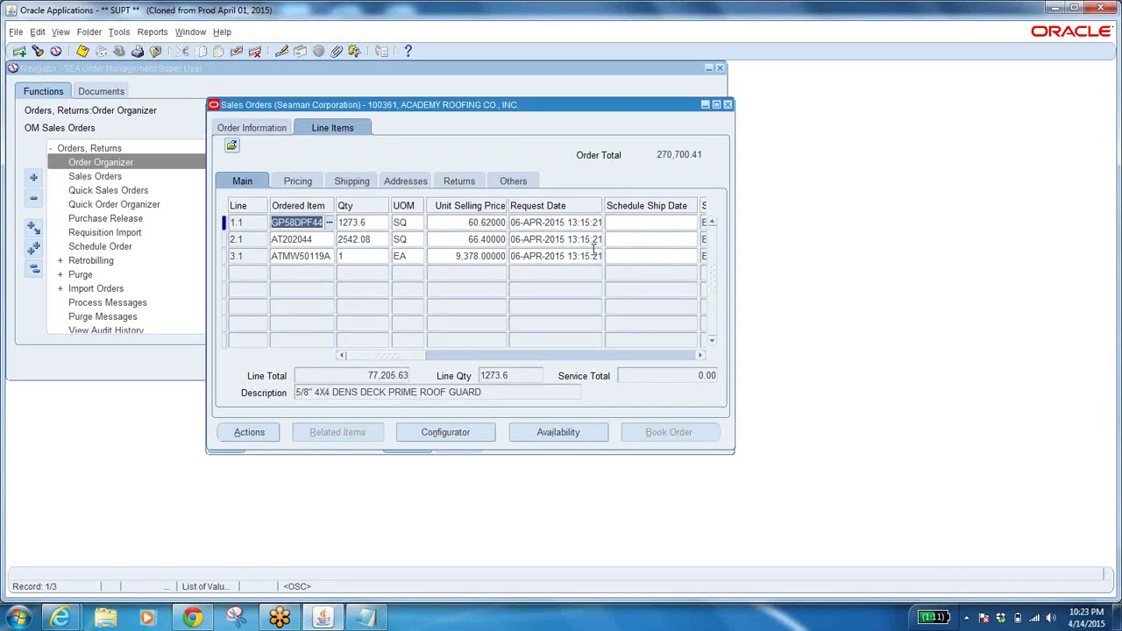
drag(397, 358, 495, 354)
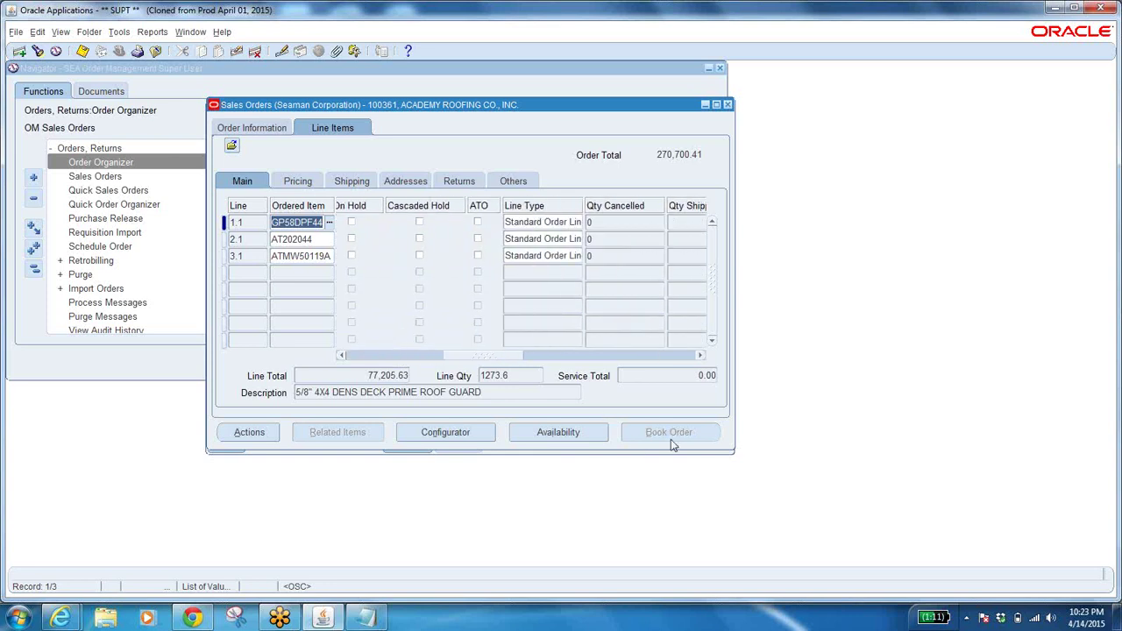
click(267, 128)
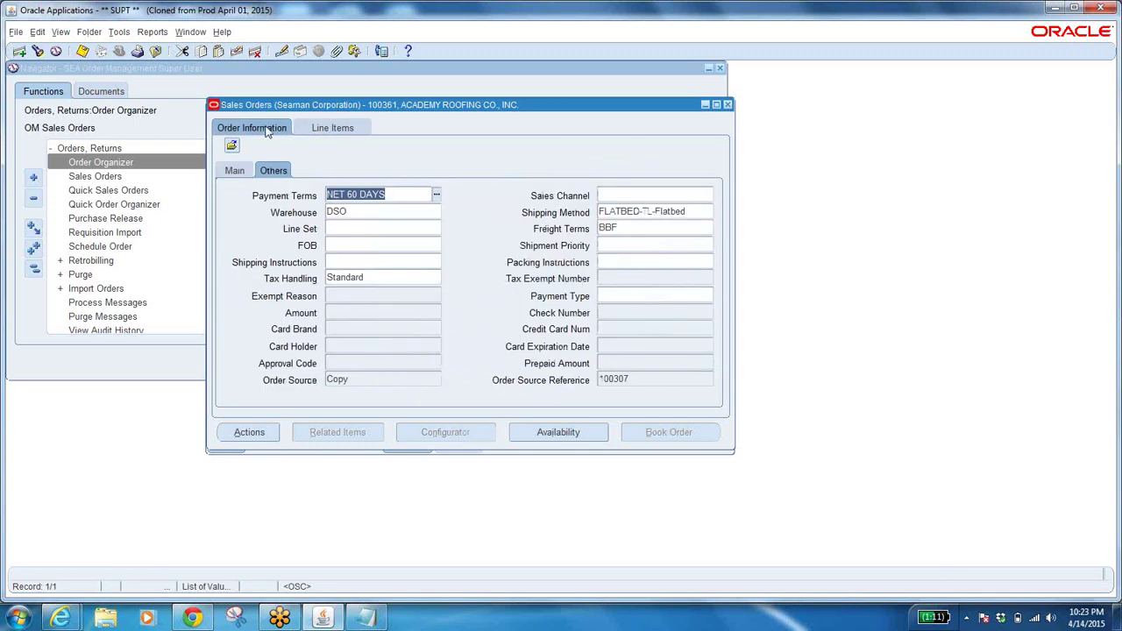
click(235, 174)
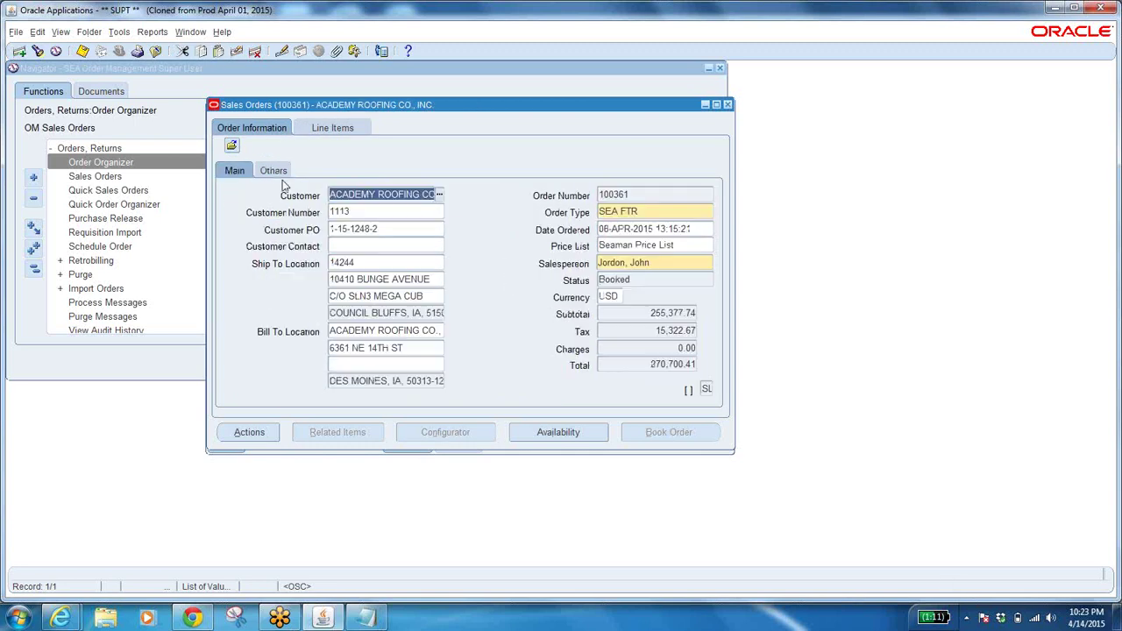
click(643, 277)
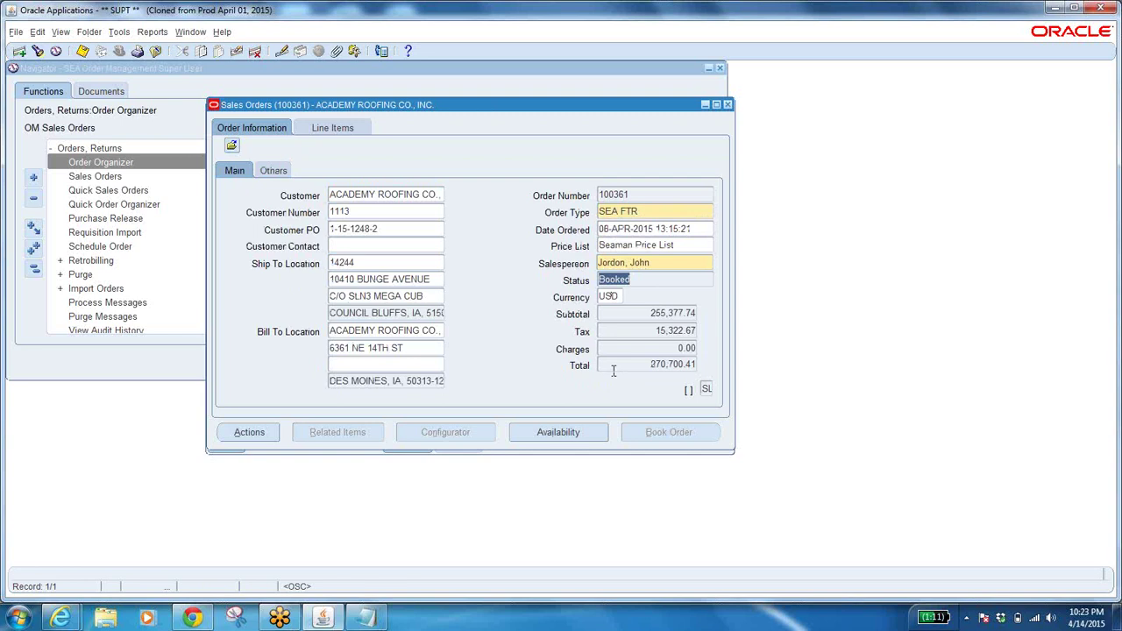
Step: Check the status of the order lines and view the activities eligible for progressing line 1.1 without running any
click(340, 129)
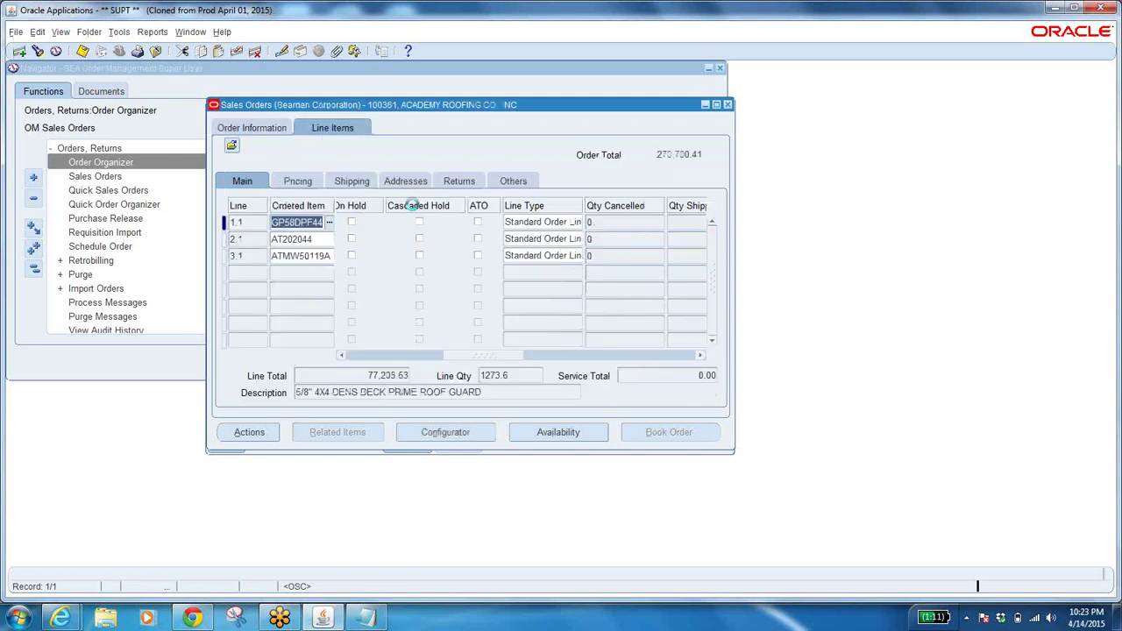
drag(480, 356, 298, 349)
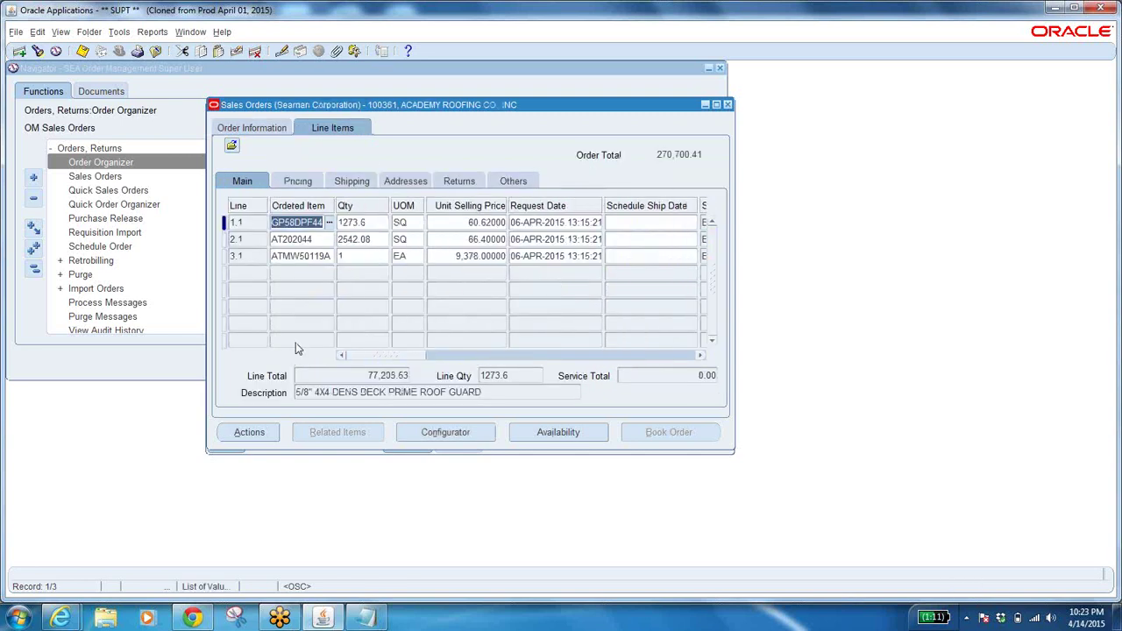
drag(370, 356, 401, 356)
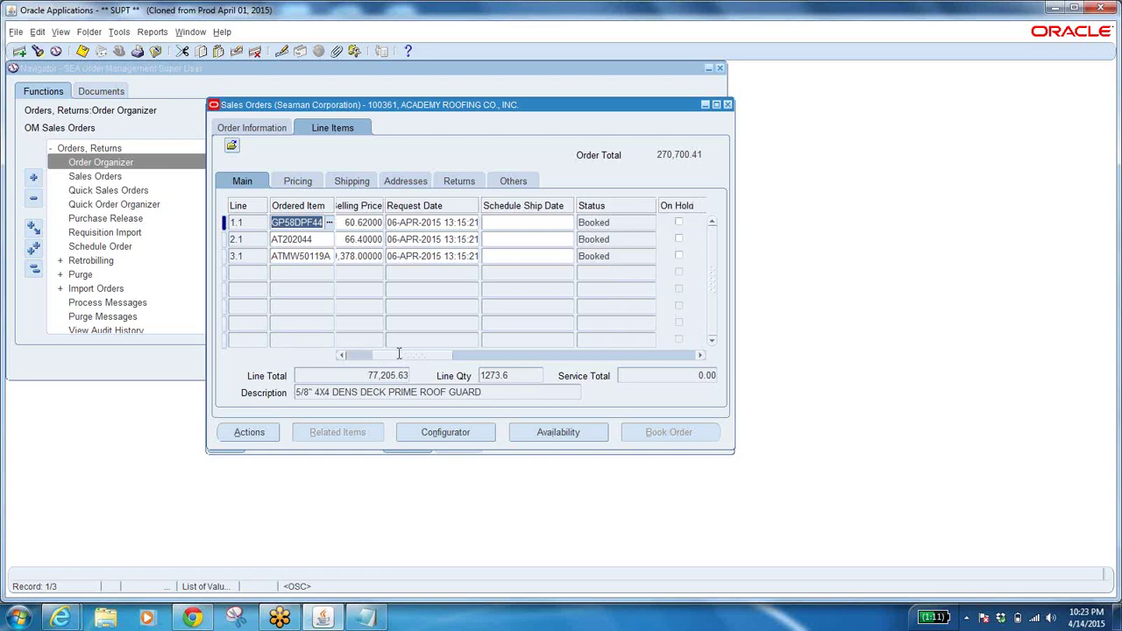
click(622, 223)
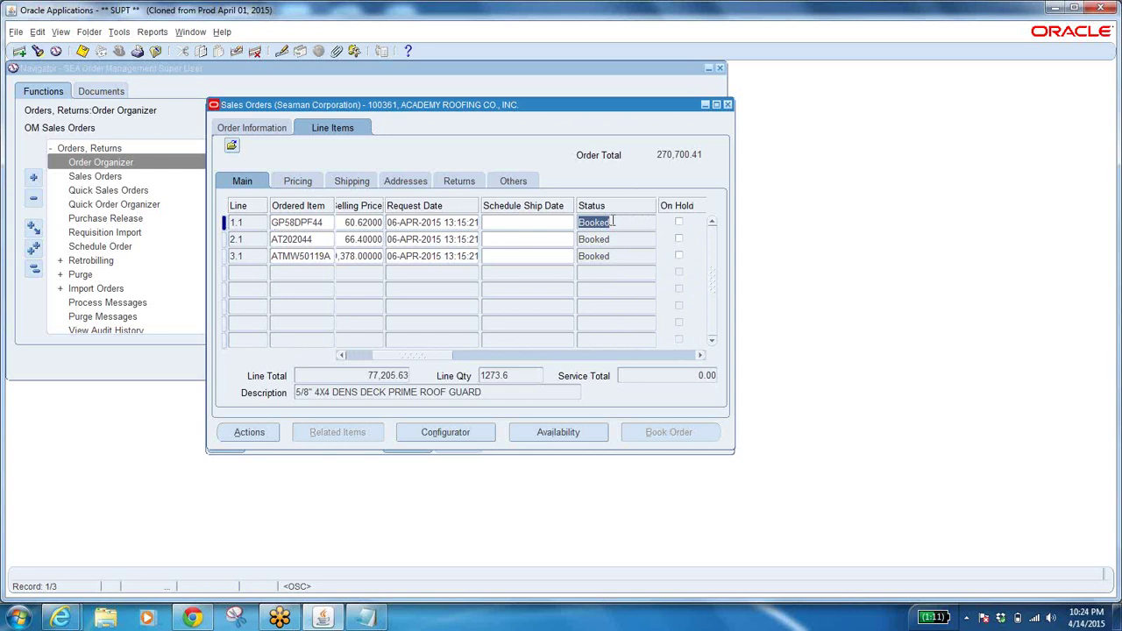
right_click(614, 222)
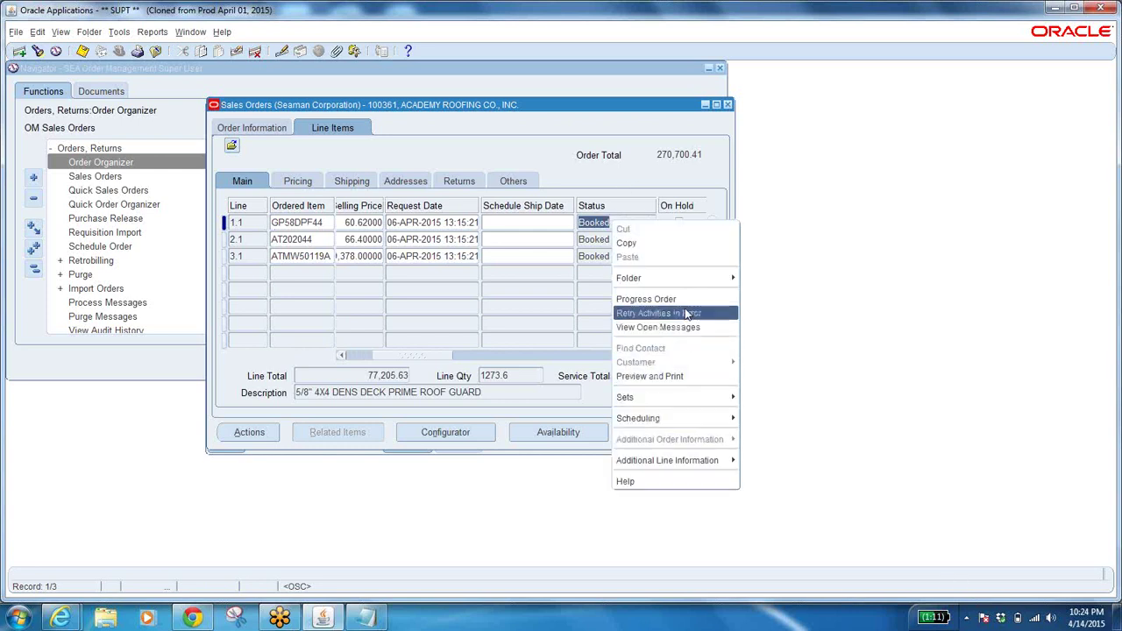
click(668, 302)
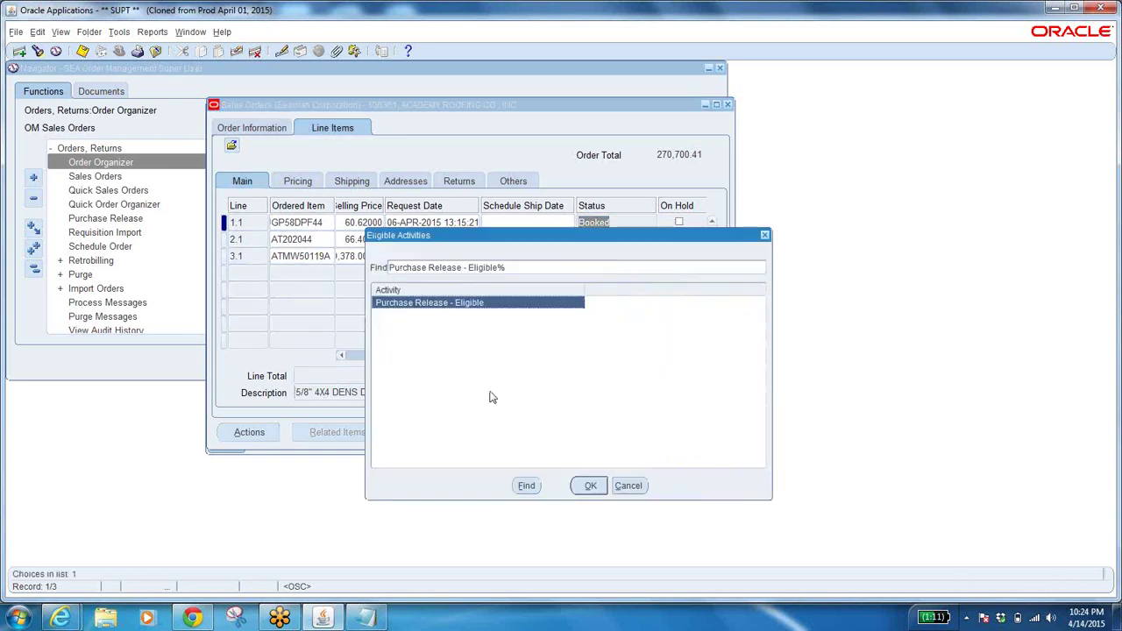
click(622, 488)
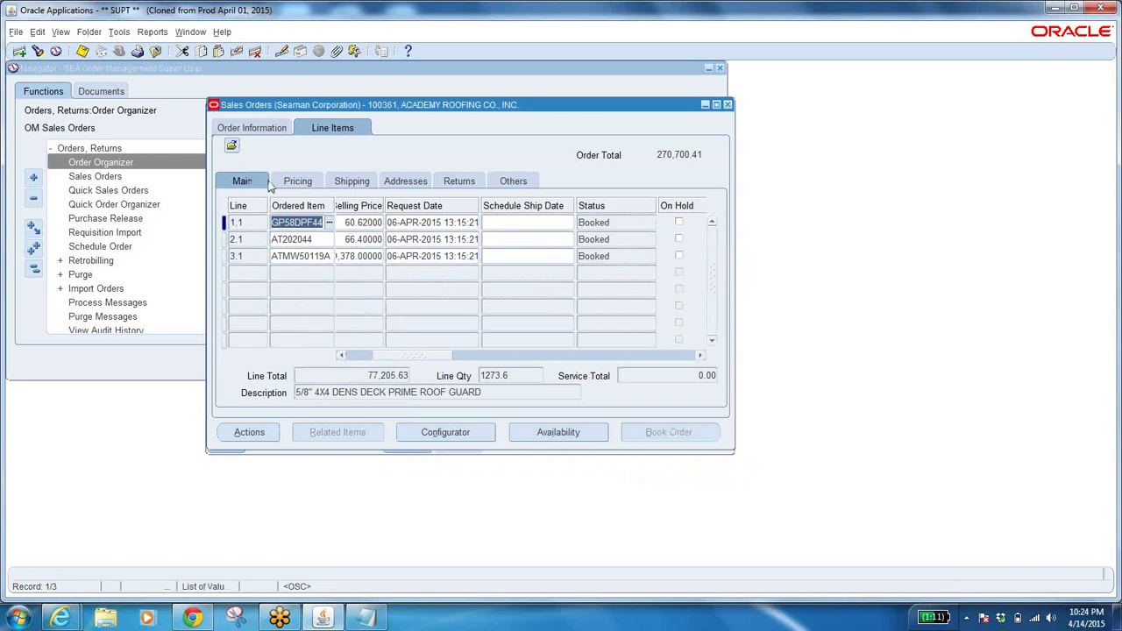
Step: Return to the order's main header information and place the cursor in the Customer field
click(251, 128)
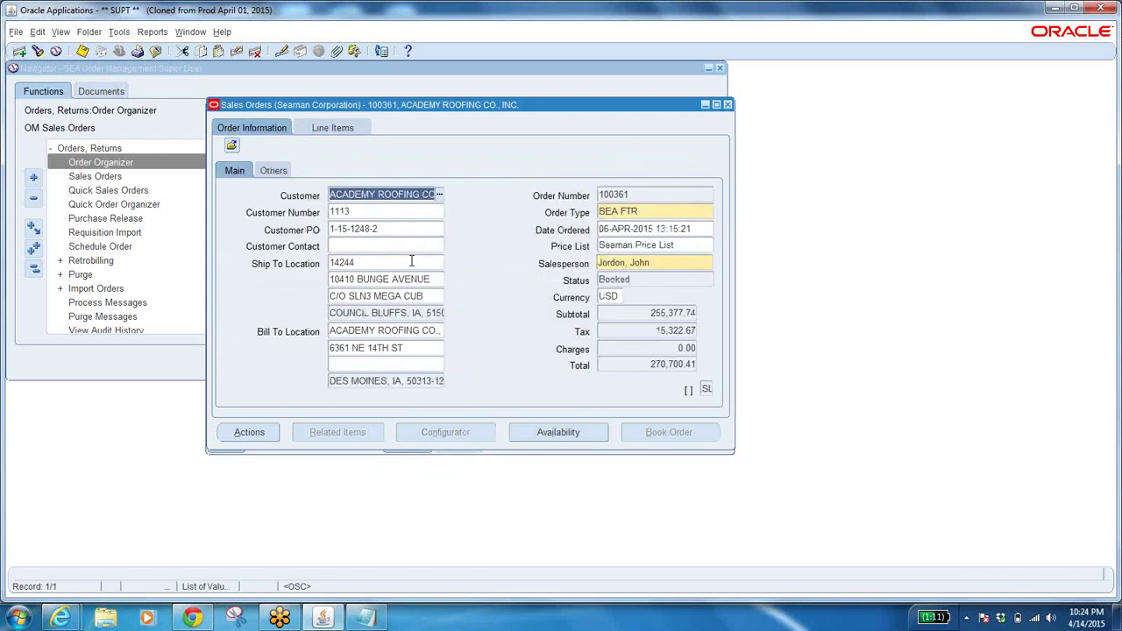
click(398, 194)
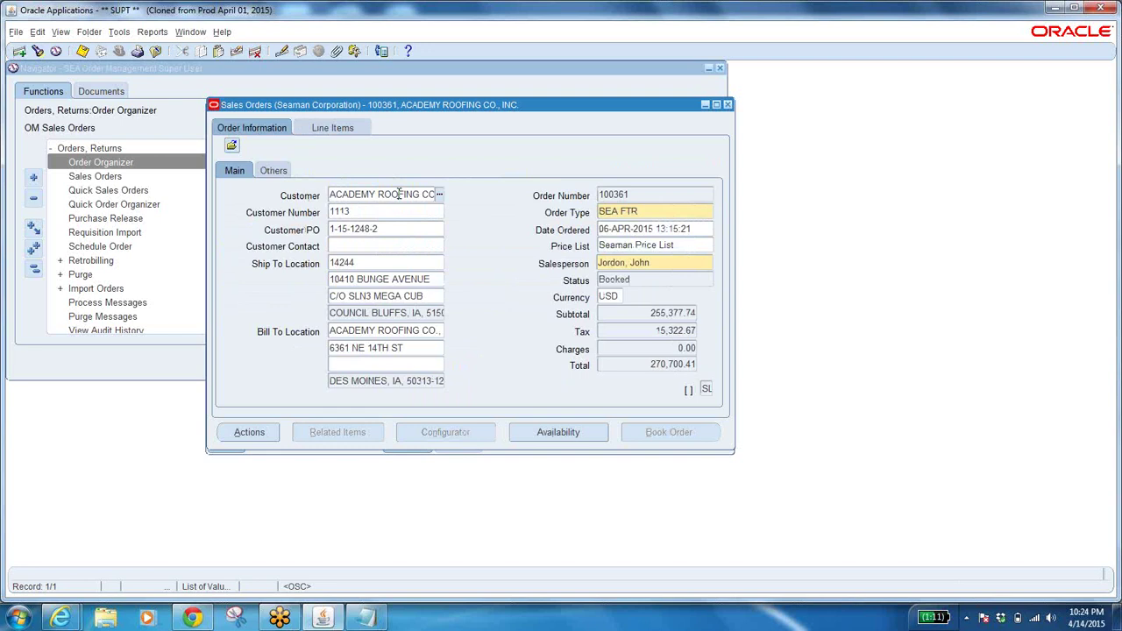
Step: Search the list of customers for "academy roofing" and close it without selecting a customer
click(439, 196)
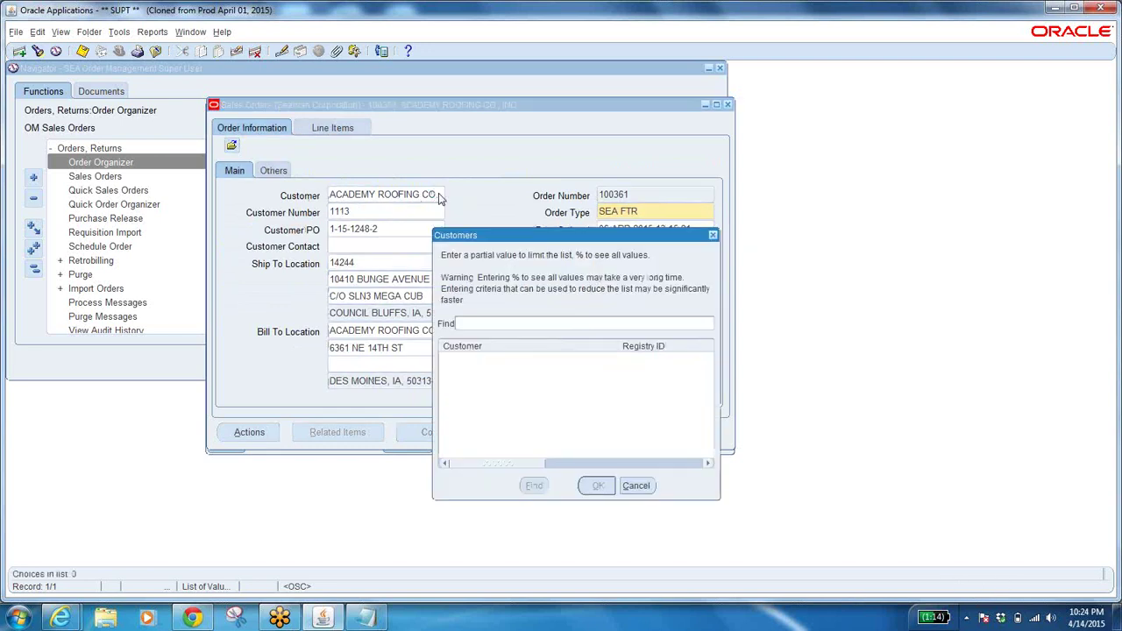
text(%)
key(Return)
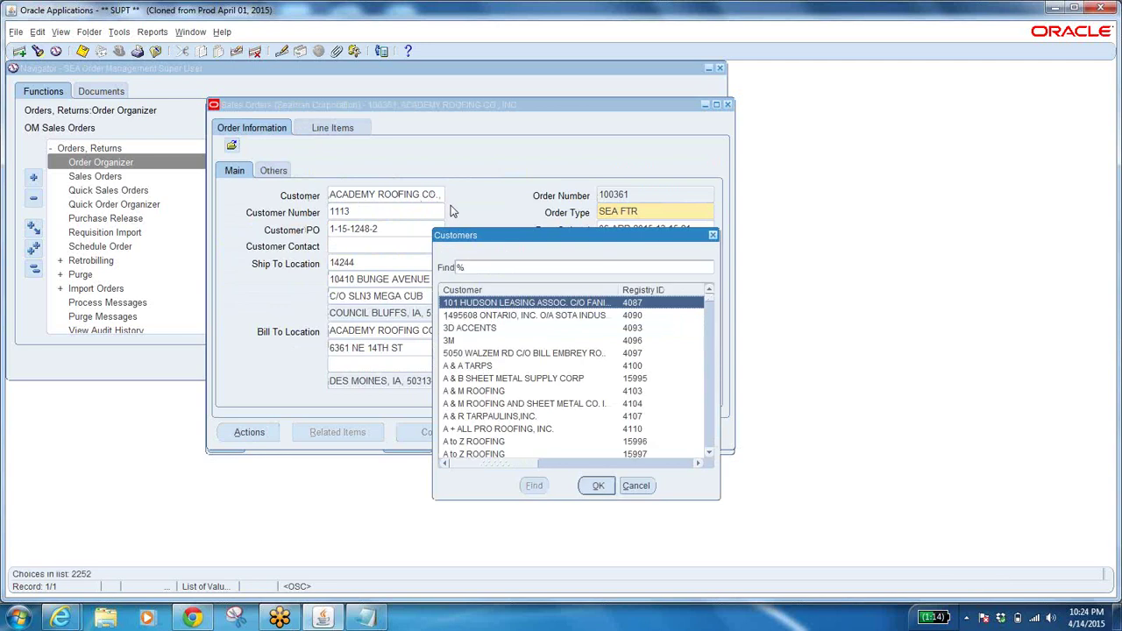
text(a)
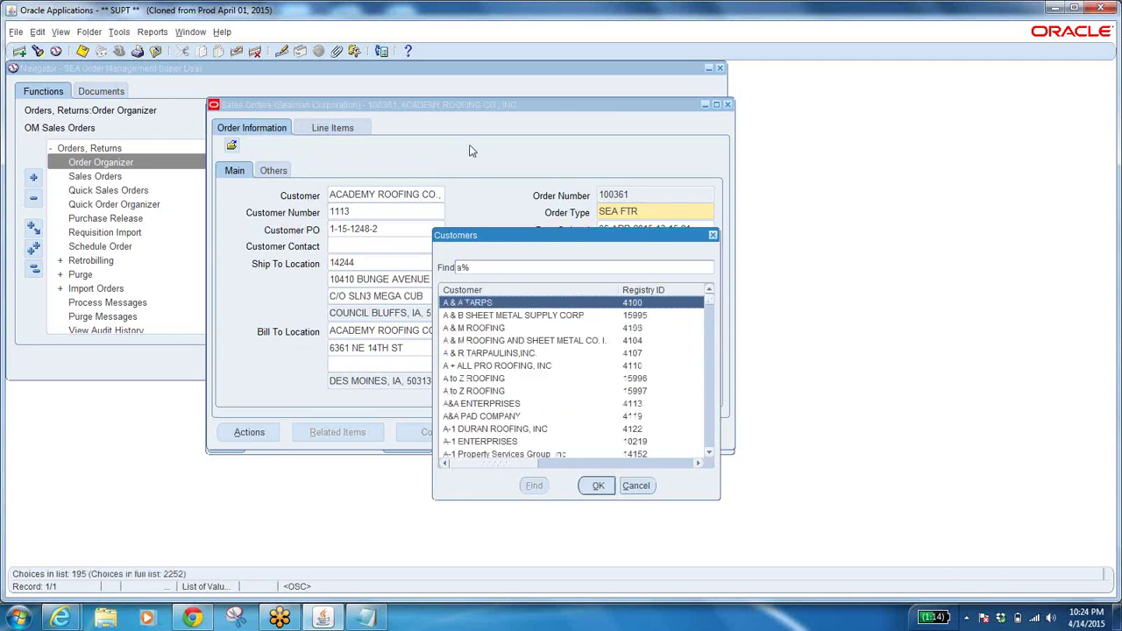
text(c)
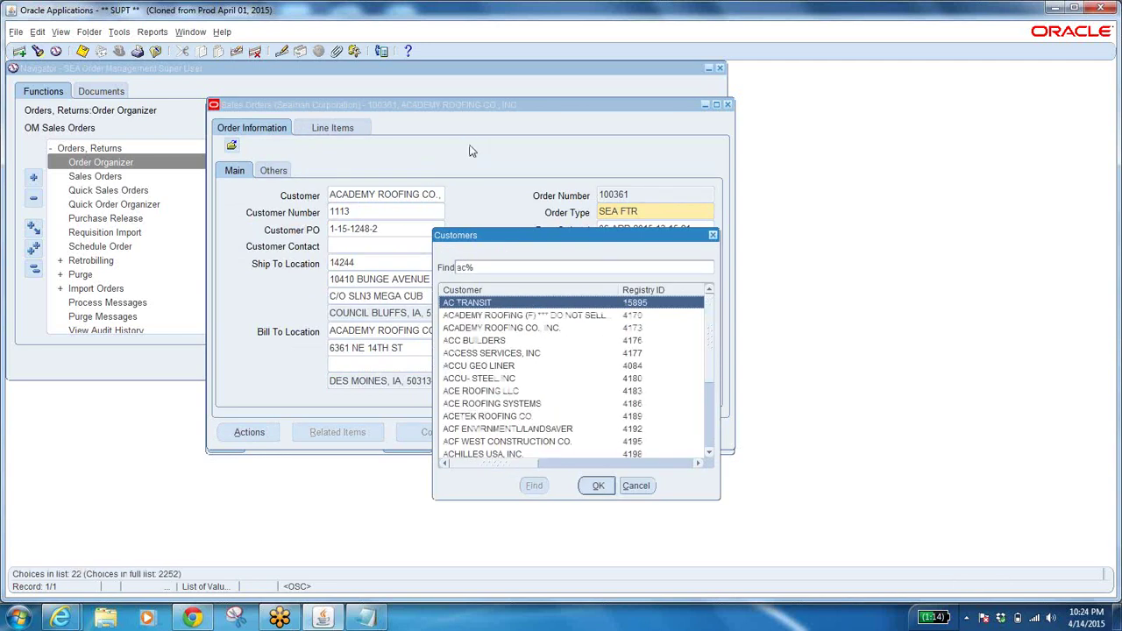
text(aDEMY ROOFING)
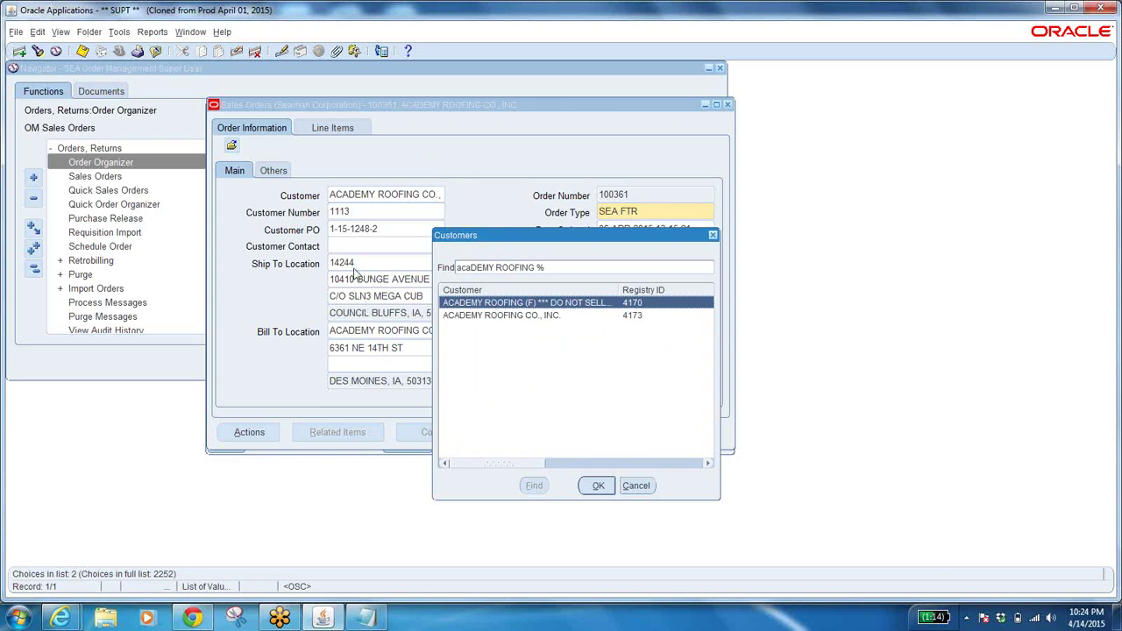
click(649, 485)
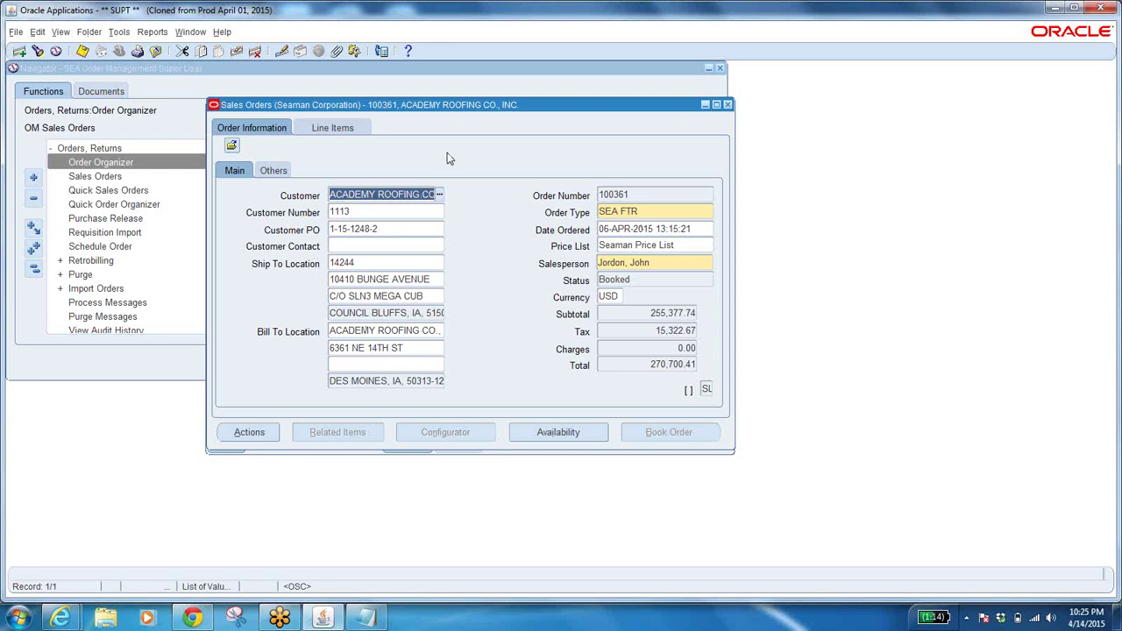
Step: Copy the order's customer name, paste it on a new line in the Notepad note, and return to the Sales Orders window
right_click(381, 195)
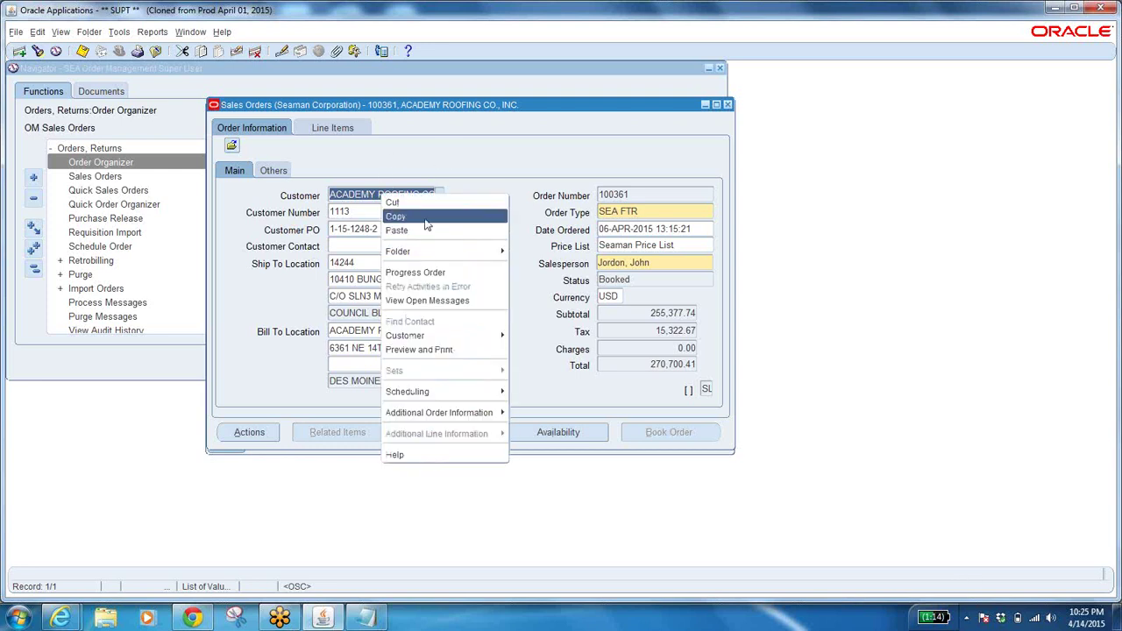
click(420, 215)
click(366, 618)
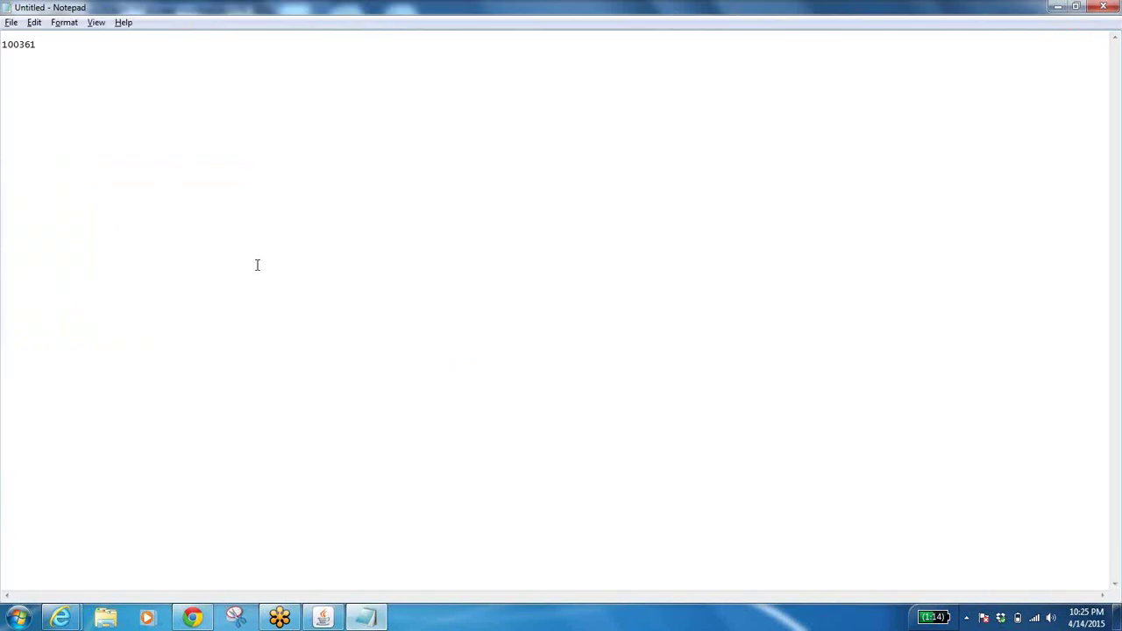
key(Return)
key(ctrl+v)
click(1056, 12)
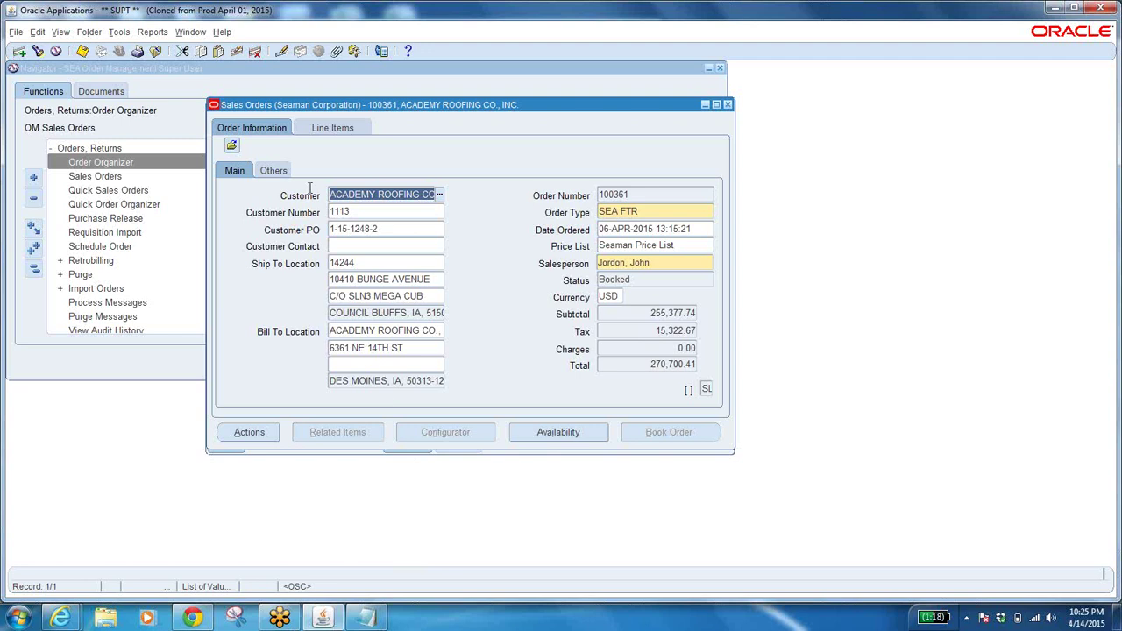
Step: Review the order's customer PO, ship-to and bill-to locations, order type, date ordered, price list, salesperson and currency
click(391, 228)
click(372, 262)
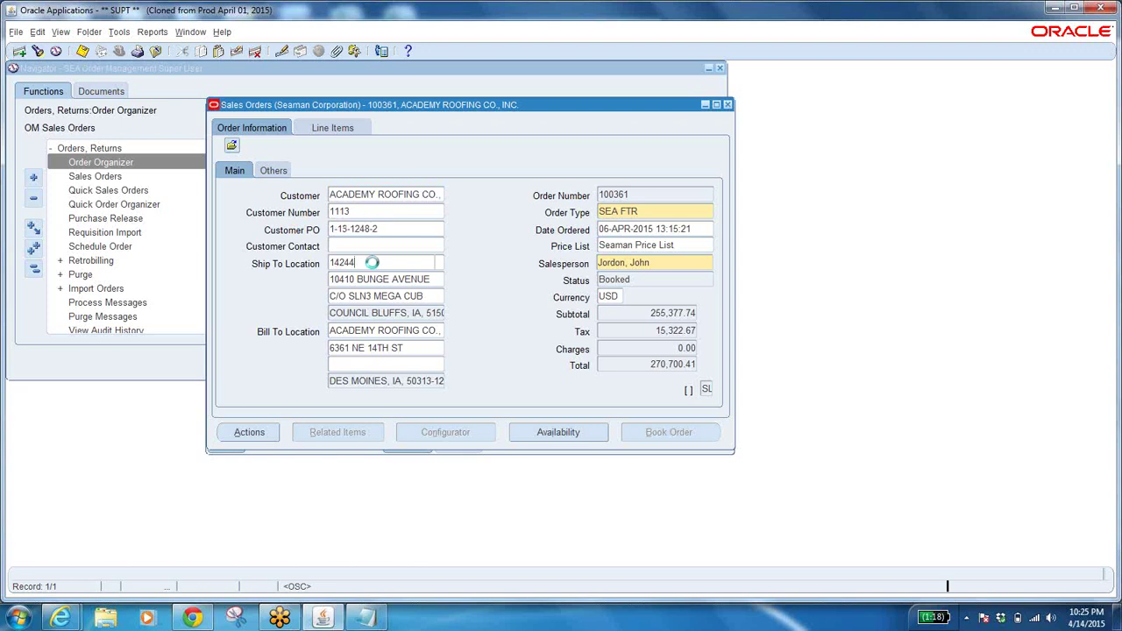
click(377, 327)
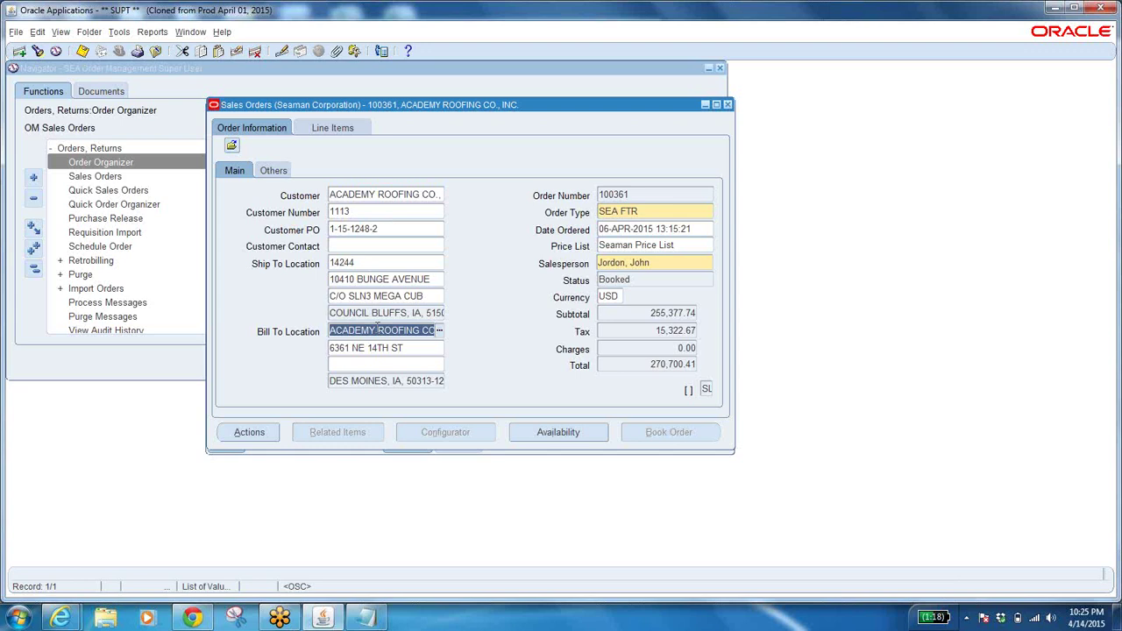
click(365, 261)
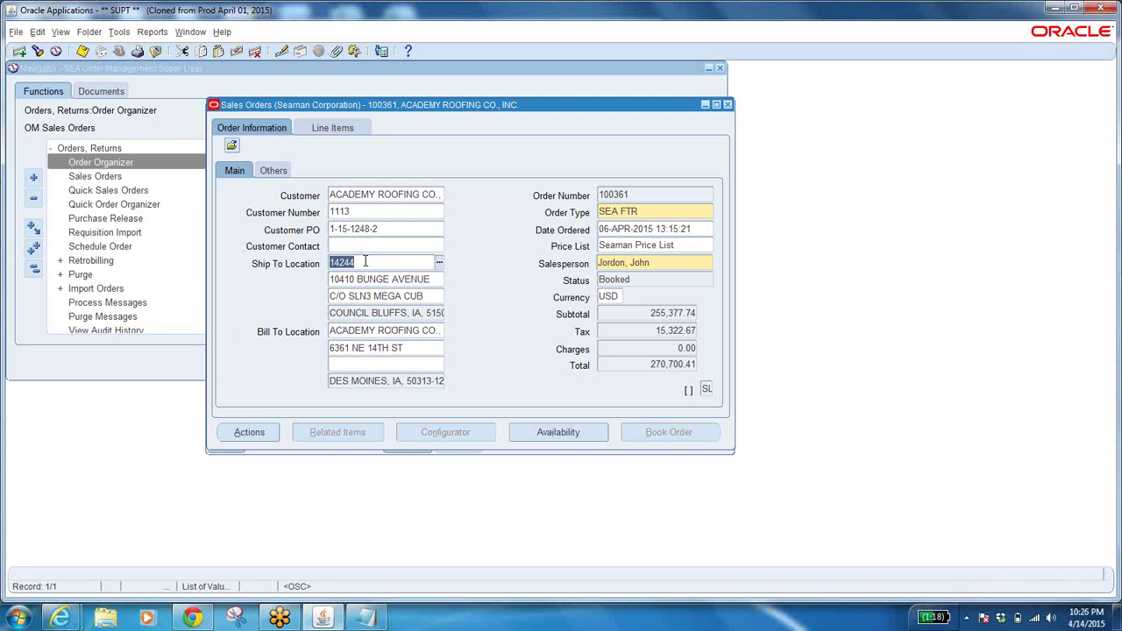
click(436, 281)
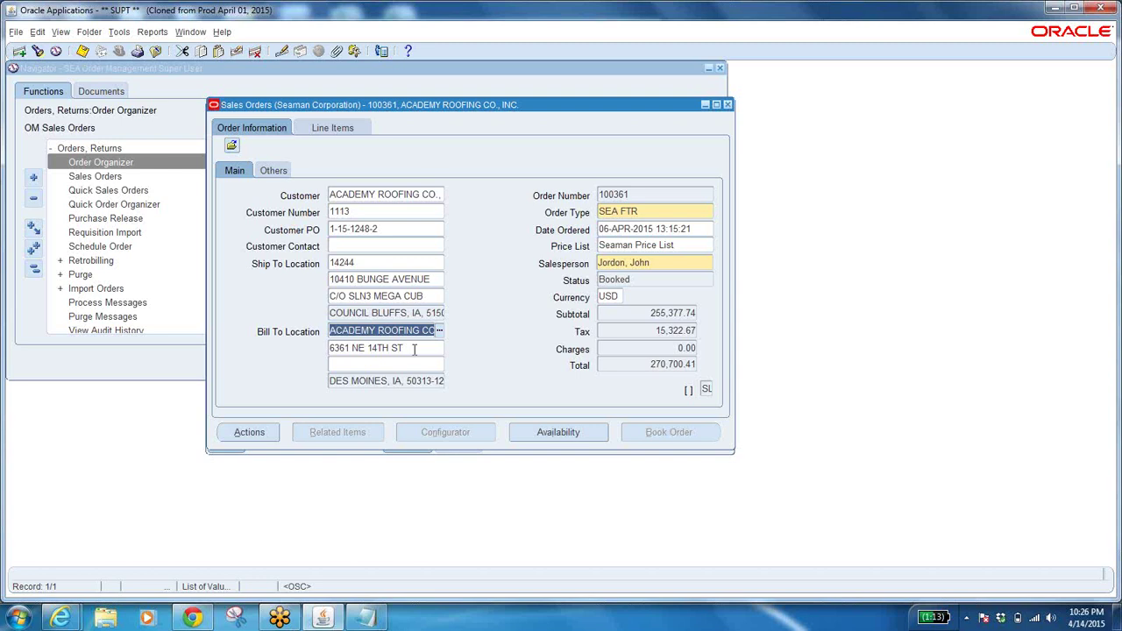
click(652, 212)
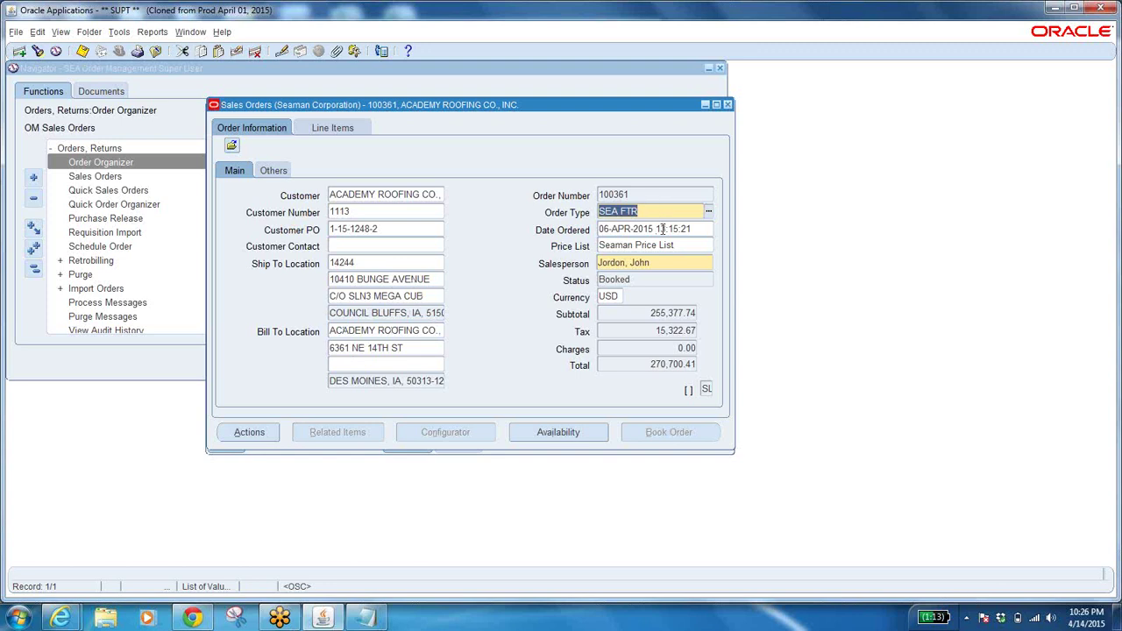
click(668, 229)
click(657, 245)
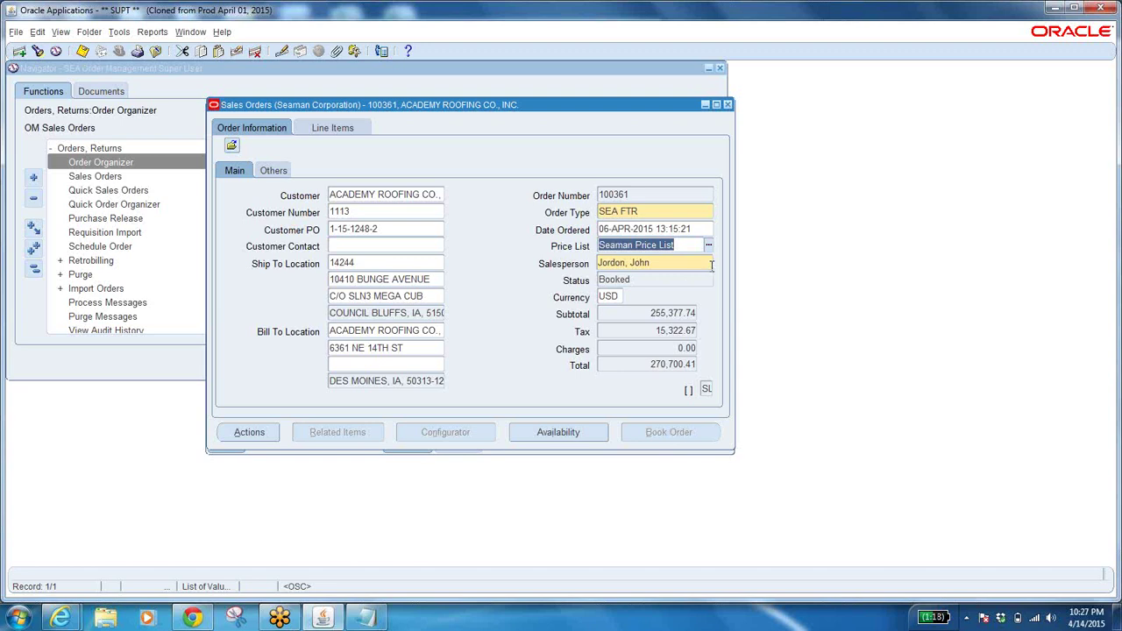
click(683, 245)
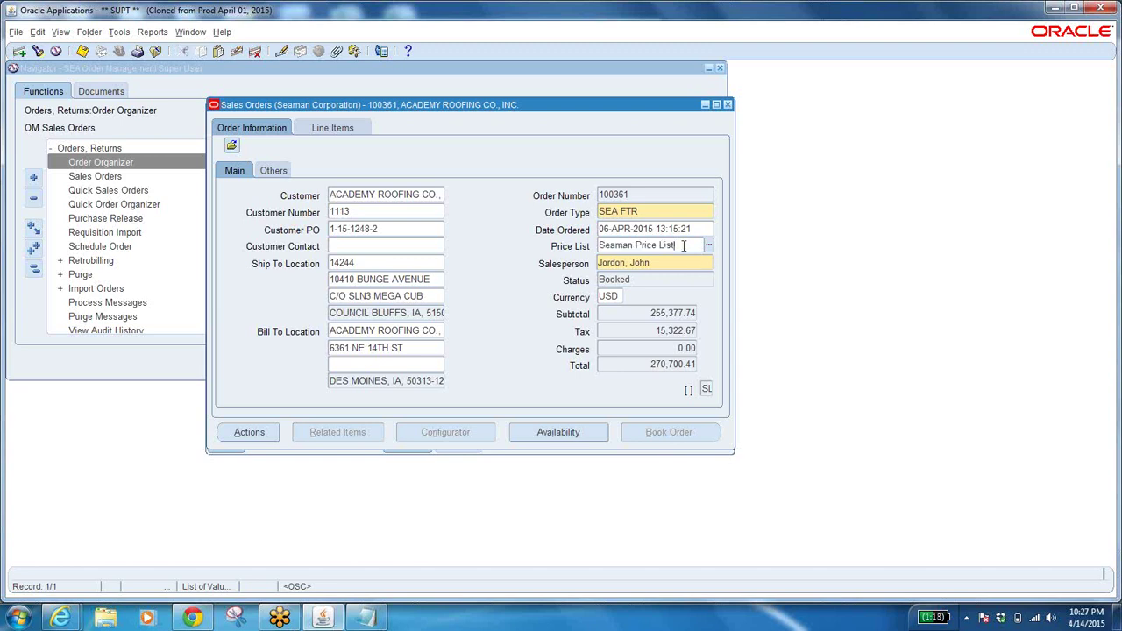
click(666, 264)
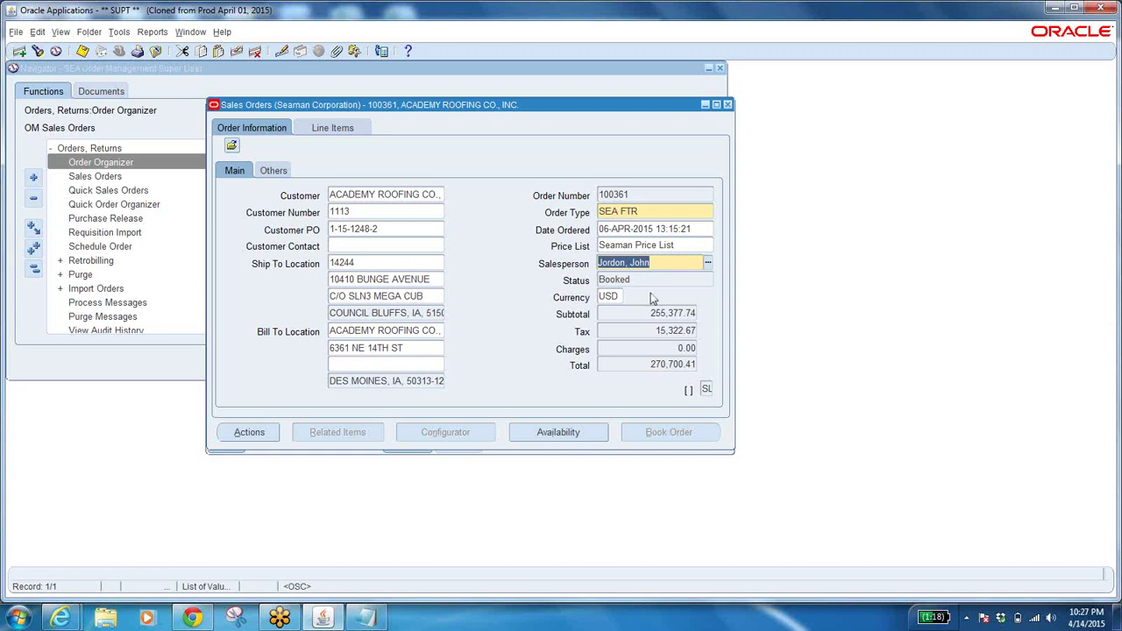
click(620, 297)
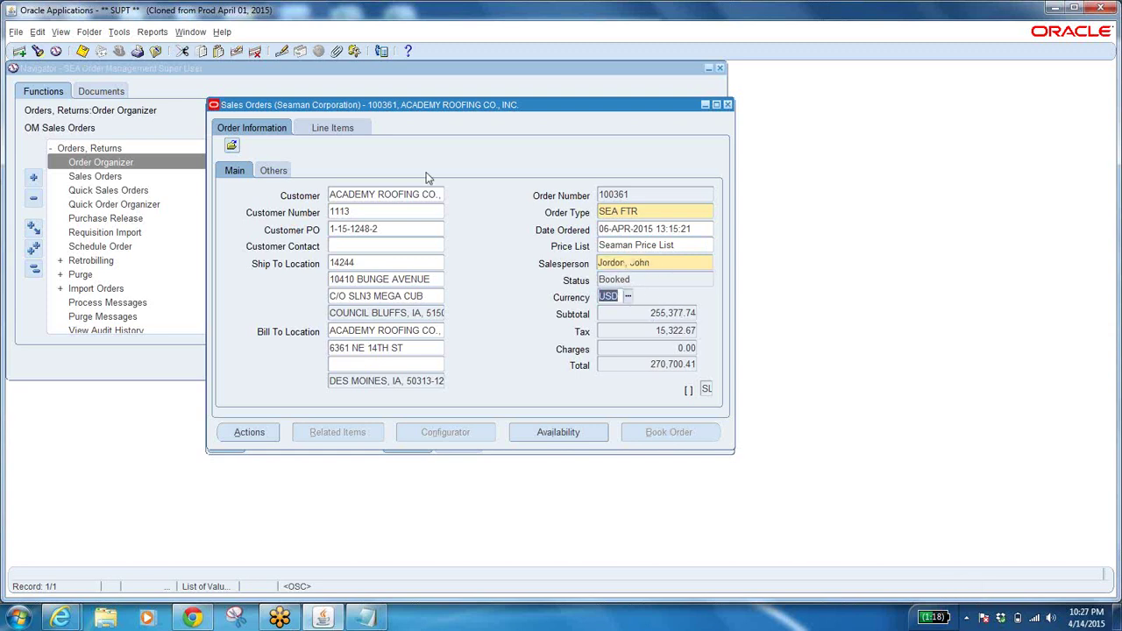
Step: Browse all available payment terms in the order's other header details without changing the current term
click(273, 170)
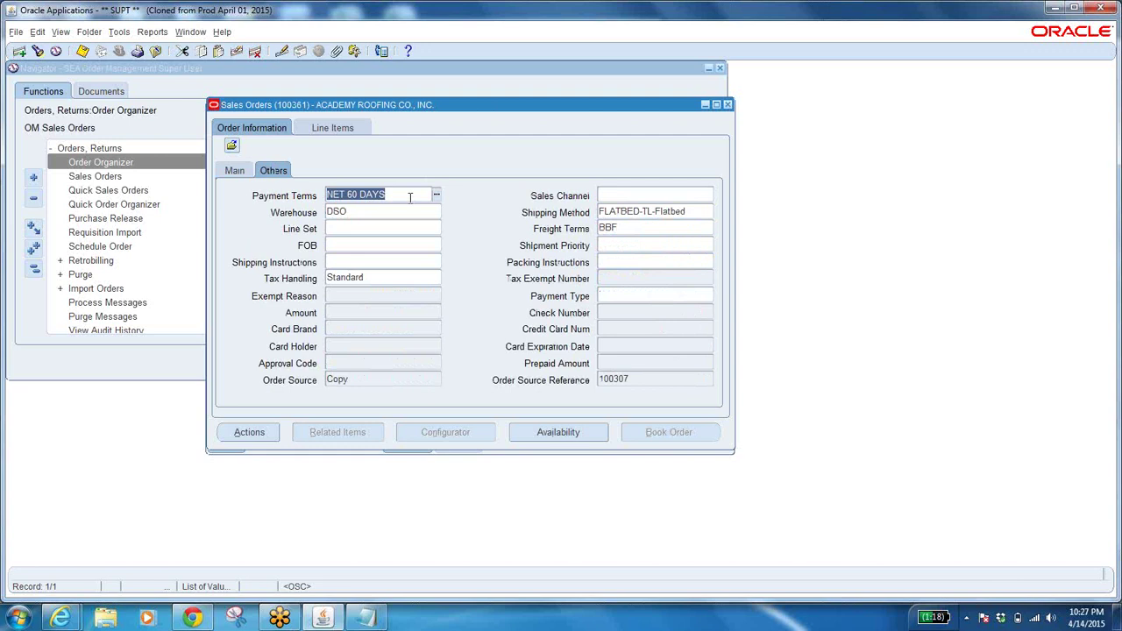
click(399, 195)
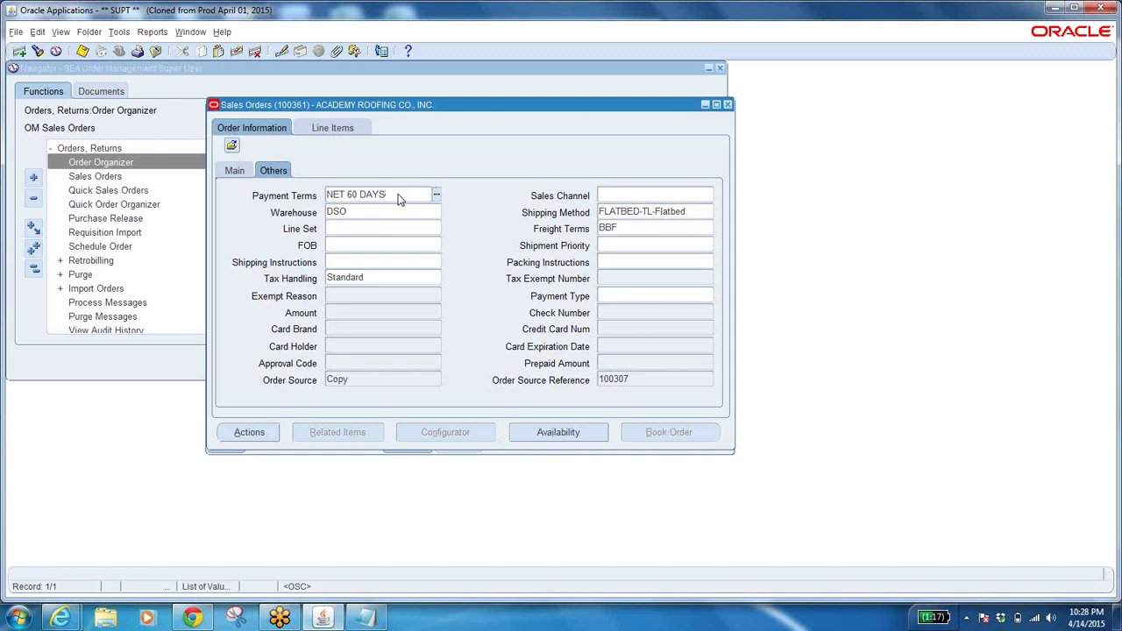
click(436, 194)
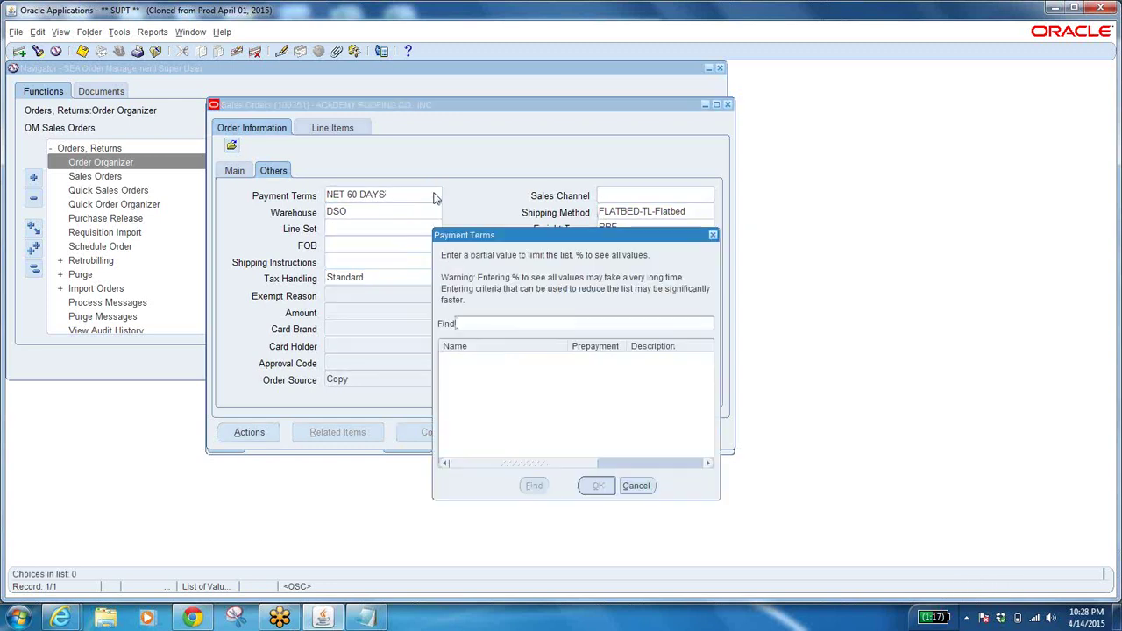
text(%)
key(Return)
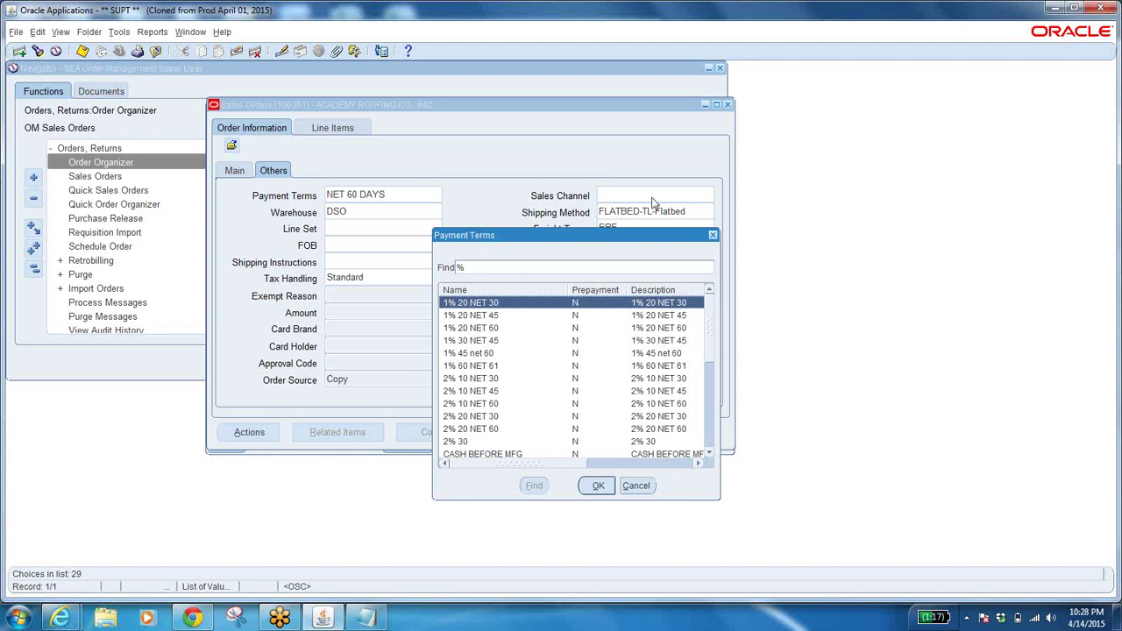
click(711, 447)
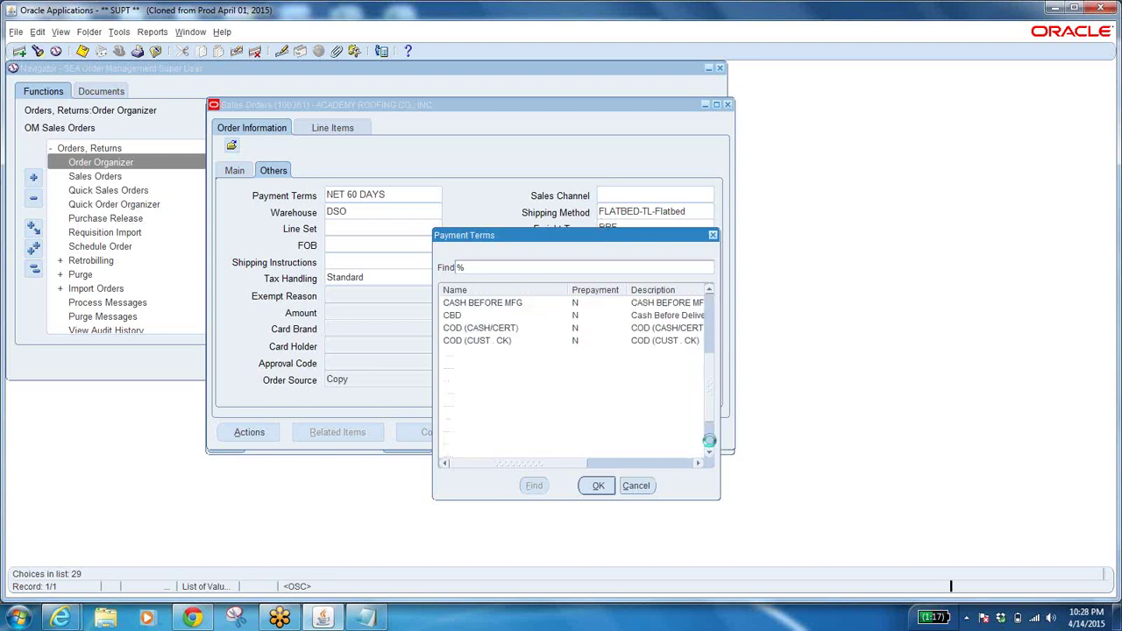
click(711, 447)
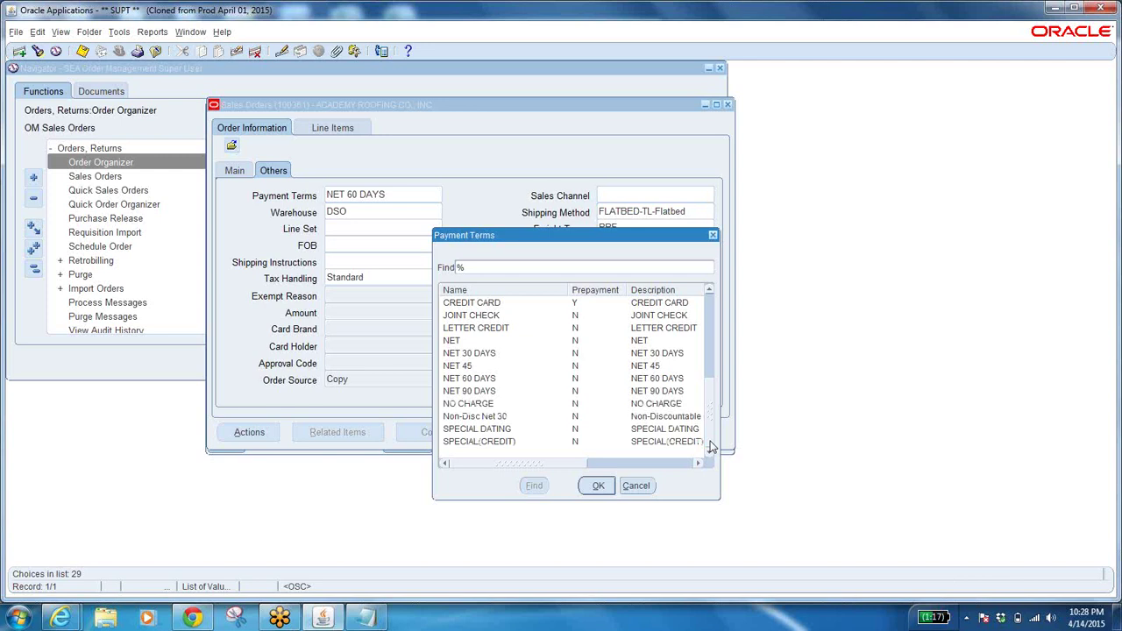
click(711, 307)
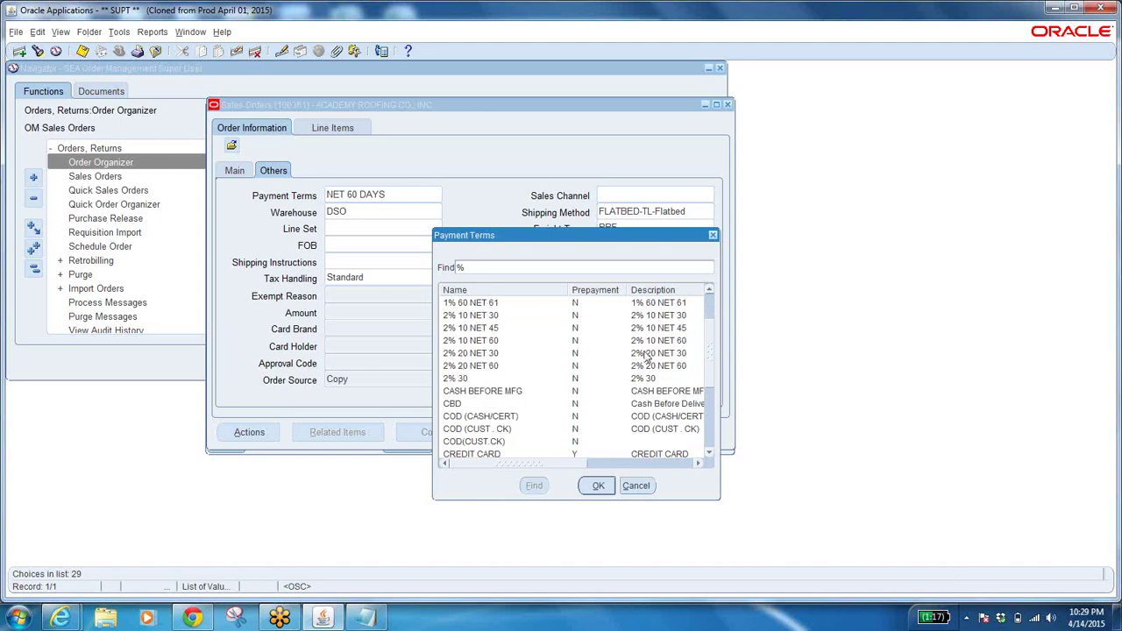
click(713, 238)
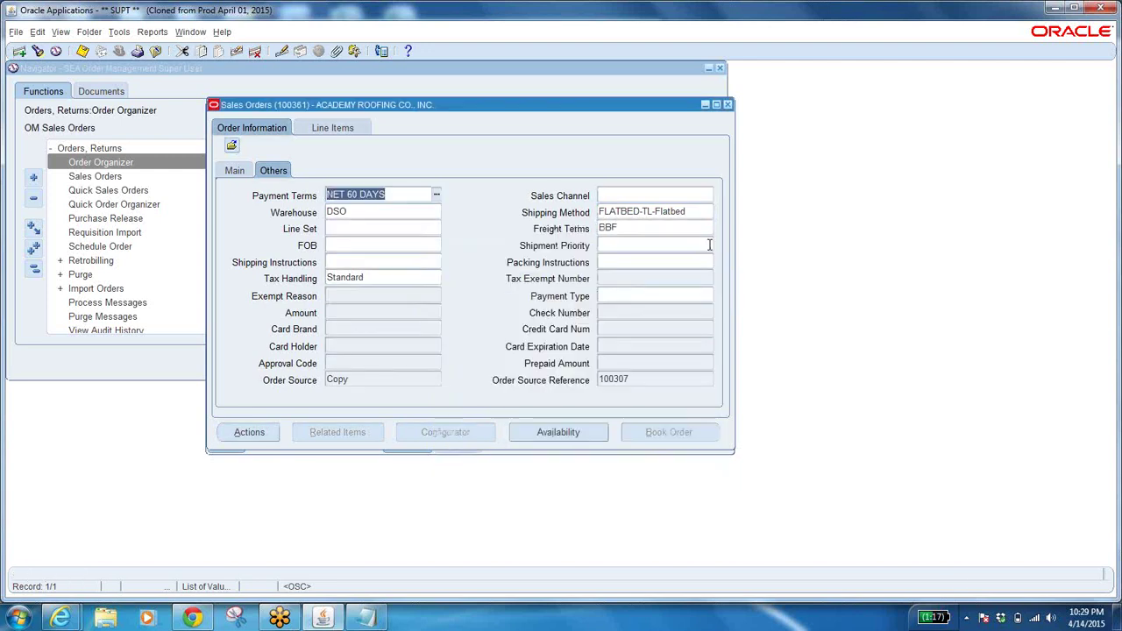
Step: Browse all available warehouses for the order header and close the list without selecting one
click(384, 213)
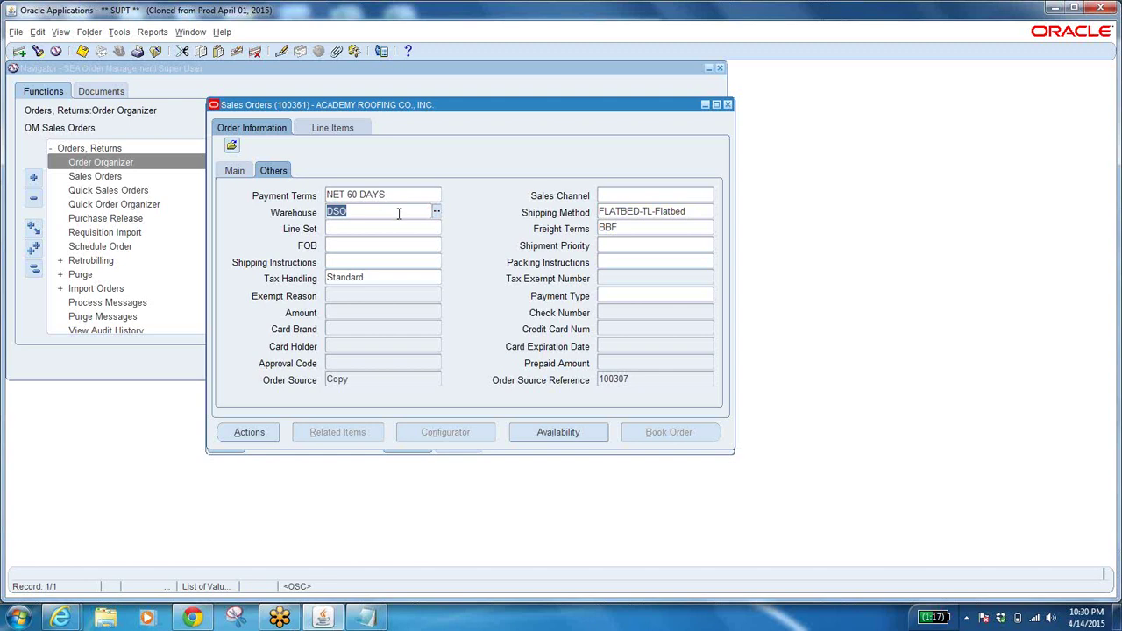
click(437, 214)
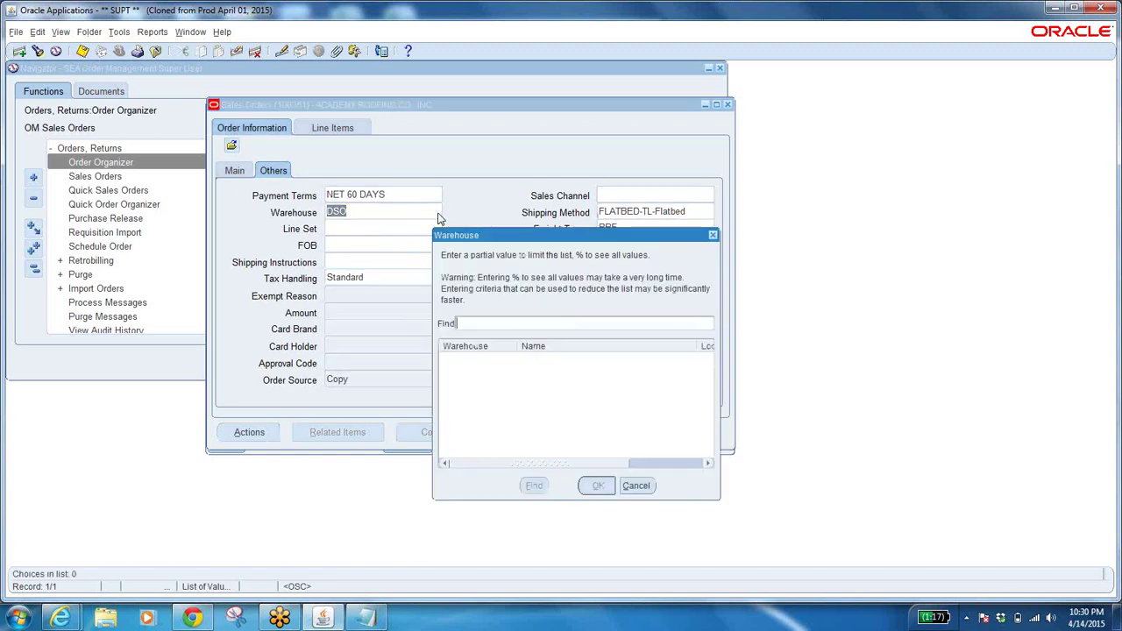
text(%)
key(Return)
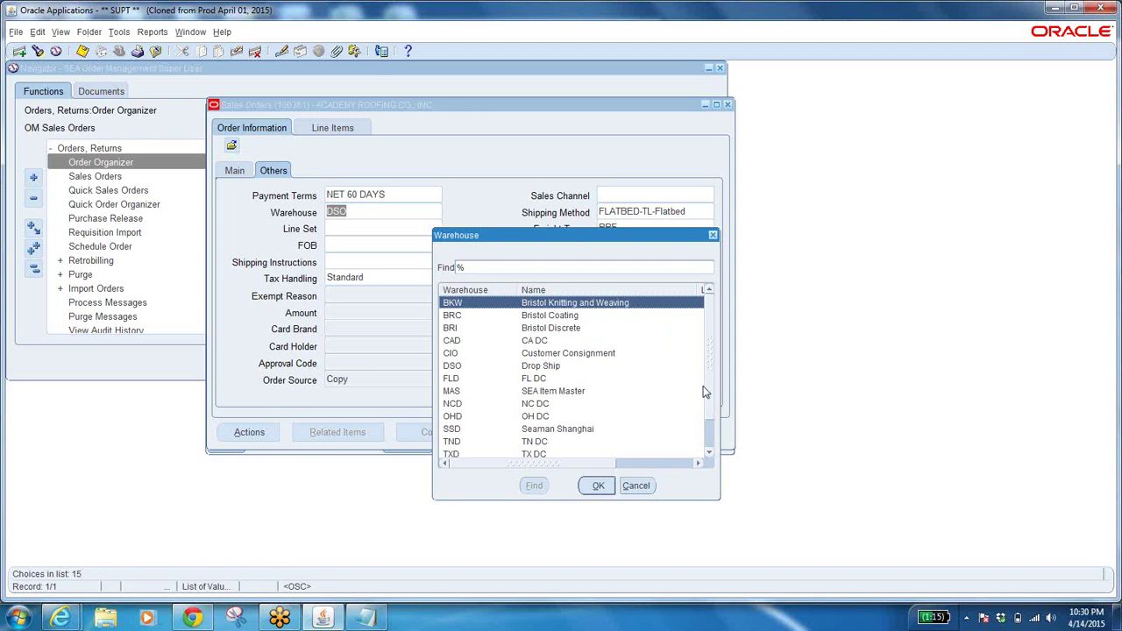
click(708, 451)
click(708, 450)
click(709, 451)
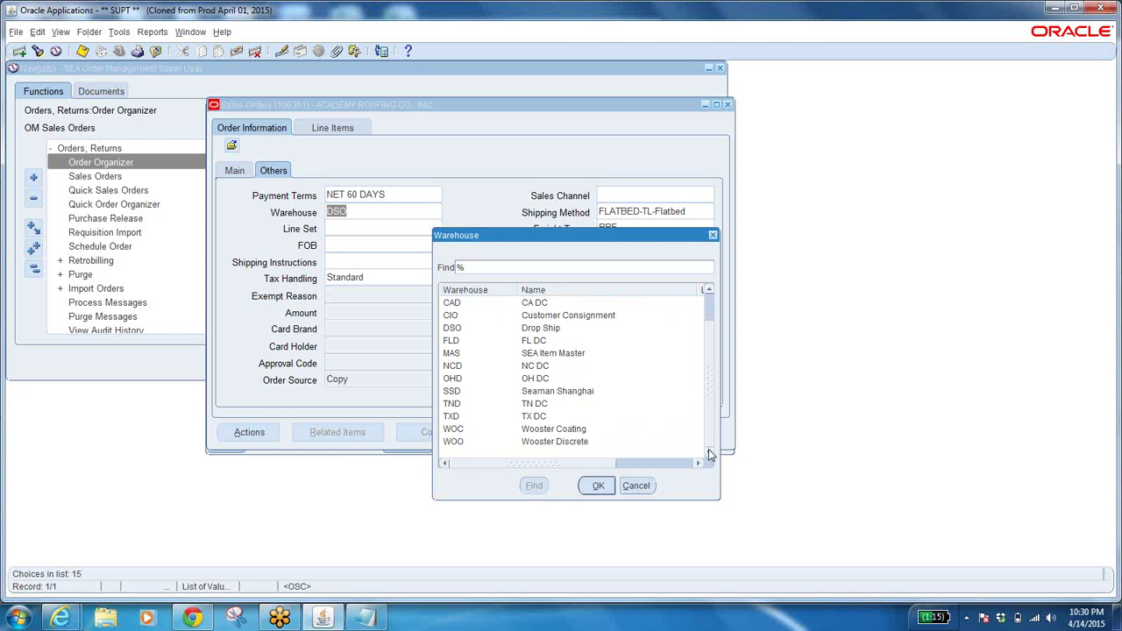
click(644, 487)
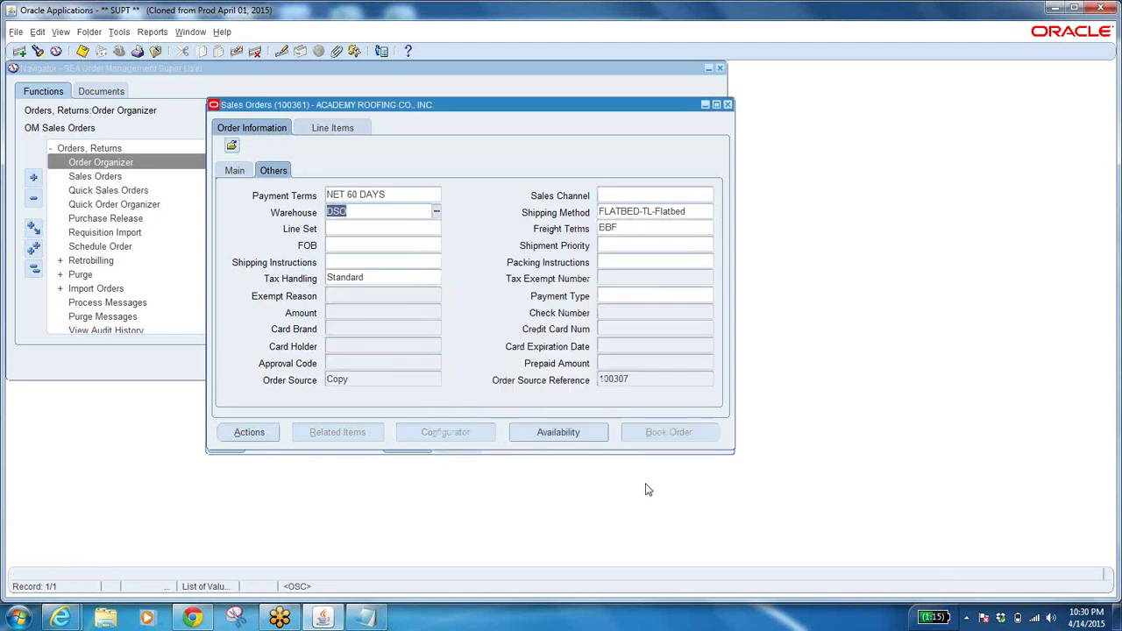
Step: Check the order's shipping method and view the available freight terms without changing them
click(693, 211)
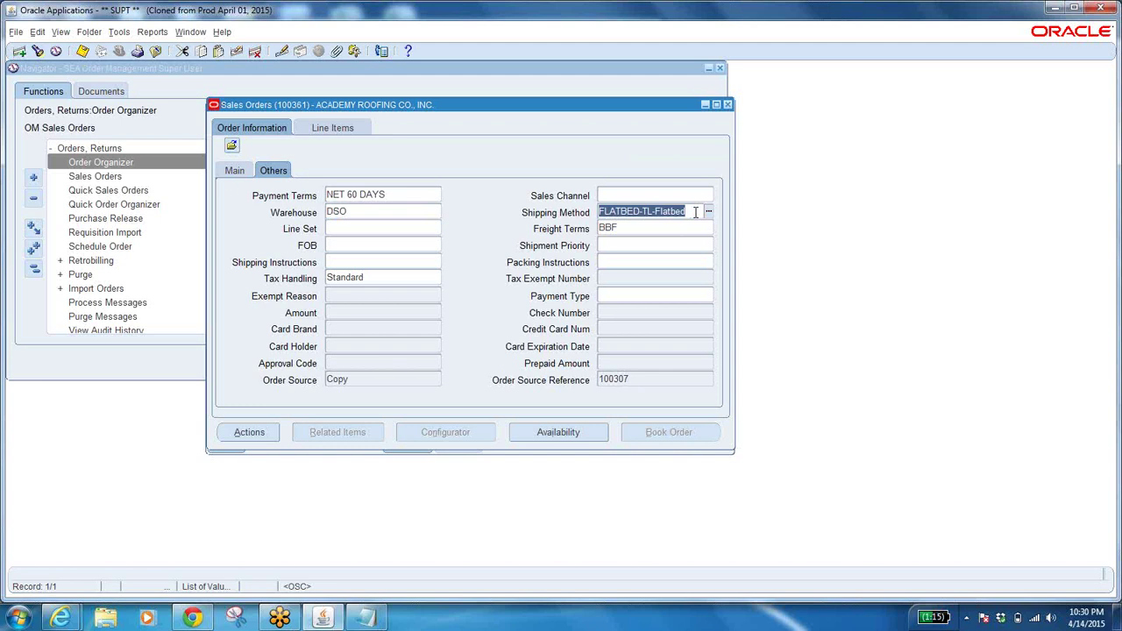
click(633, 229)
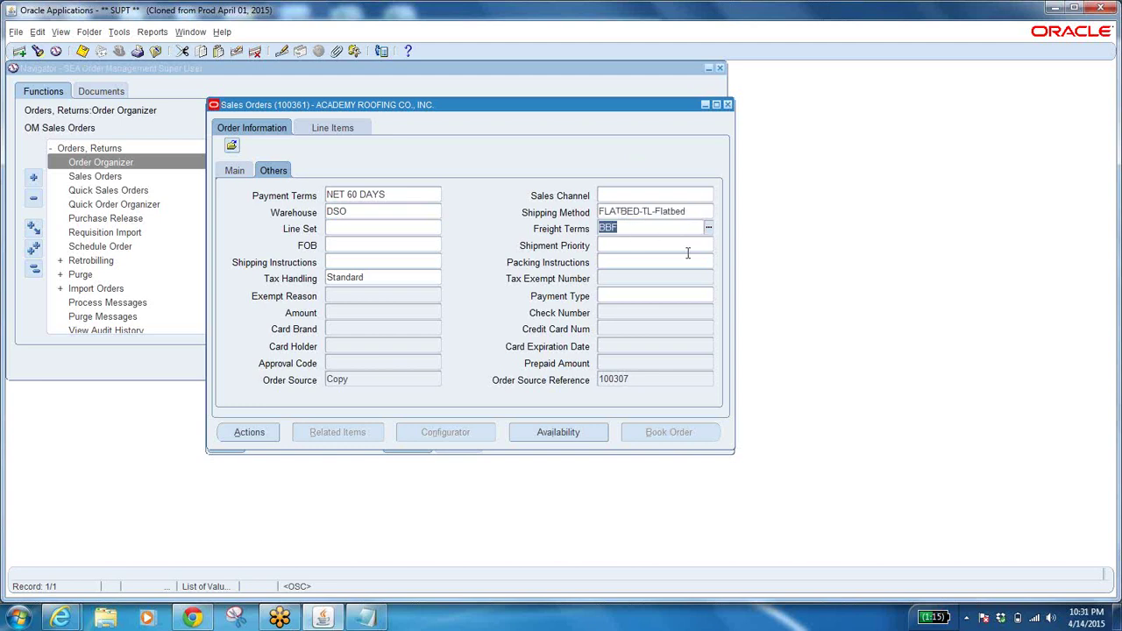
click(708, 228)
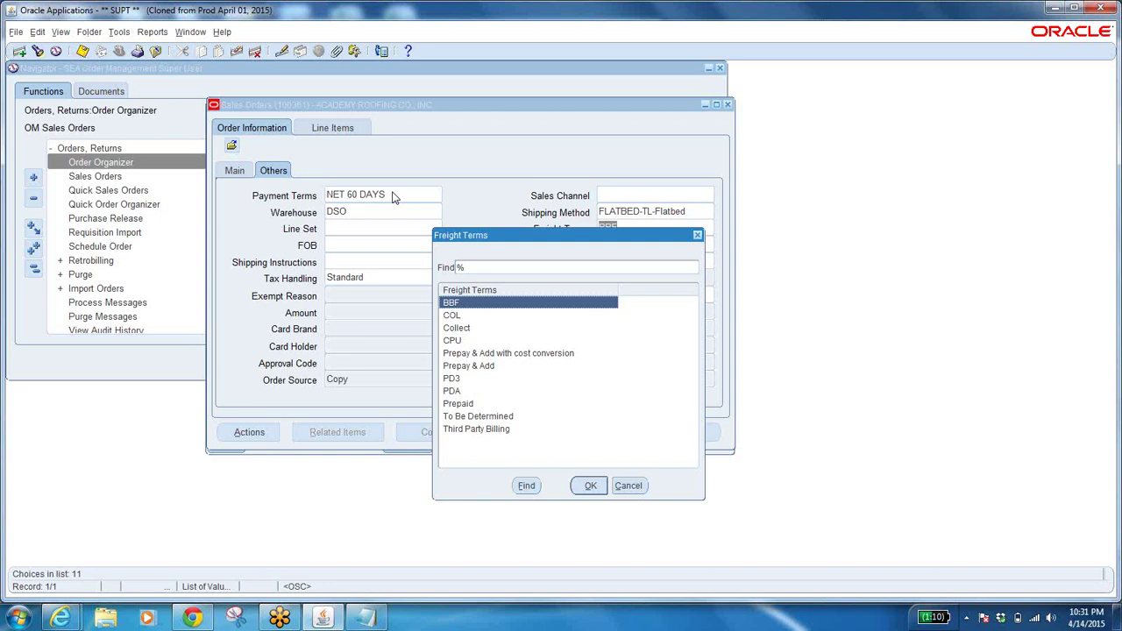
click(698, 238)
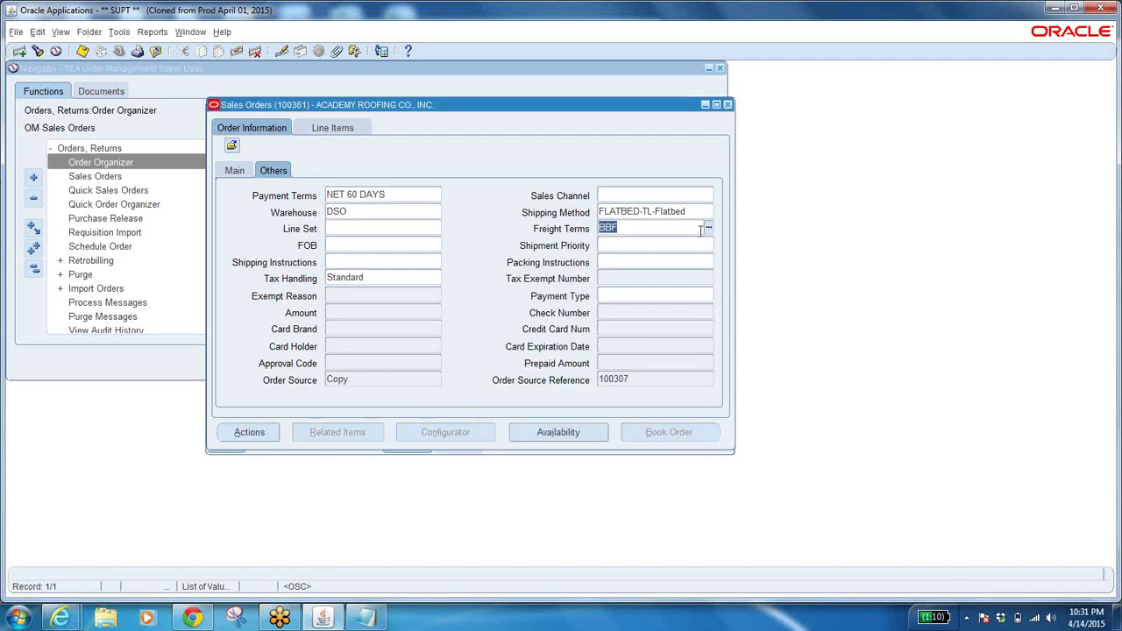
Step: Open the order's line items and review the ordered items, quantities and units of measure on lines 1.1 and 3.1
text(EBF)
click(339, 129)
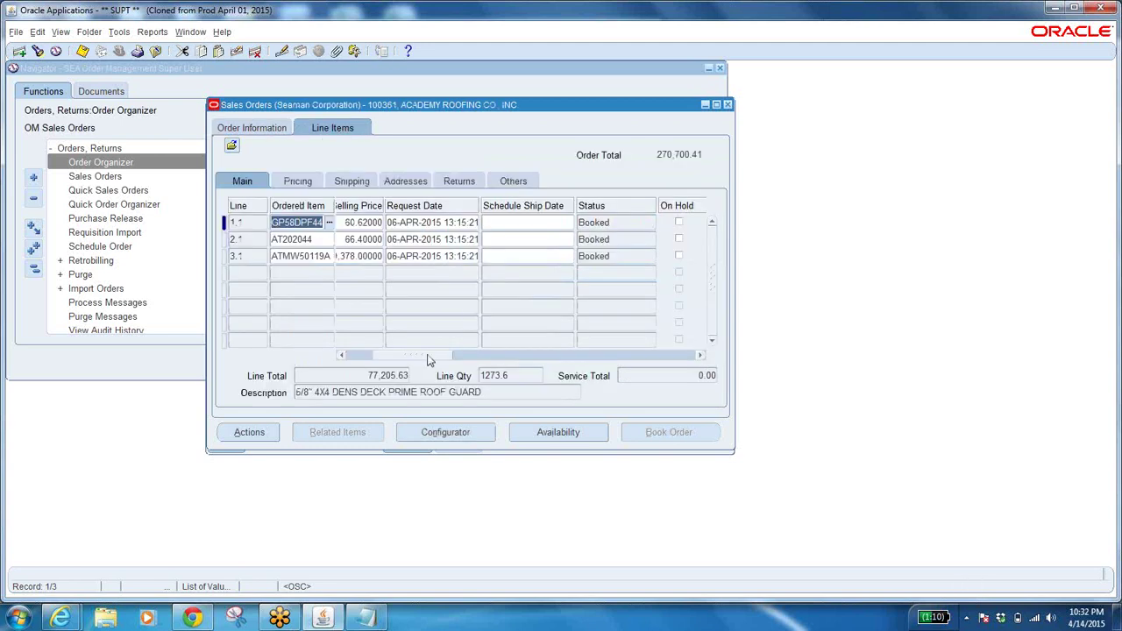
drag(429, 359, 365, 353)
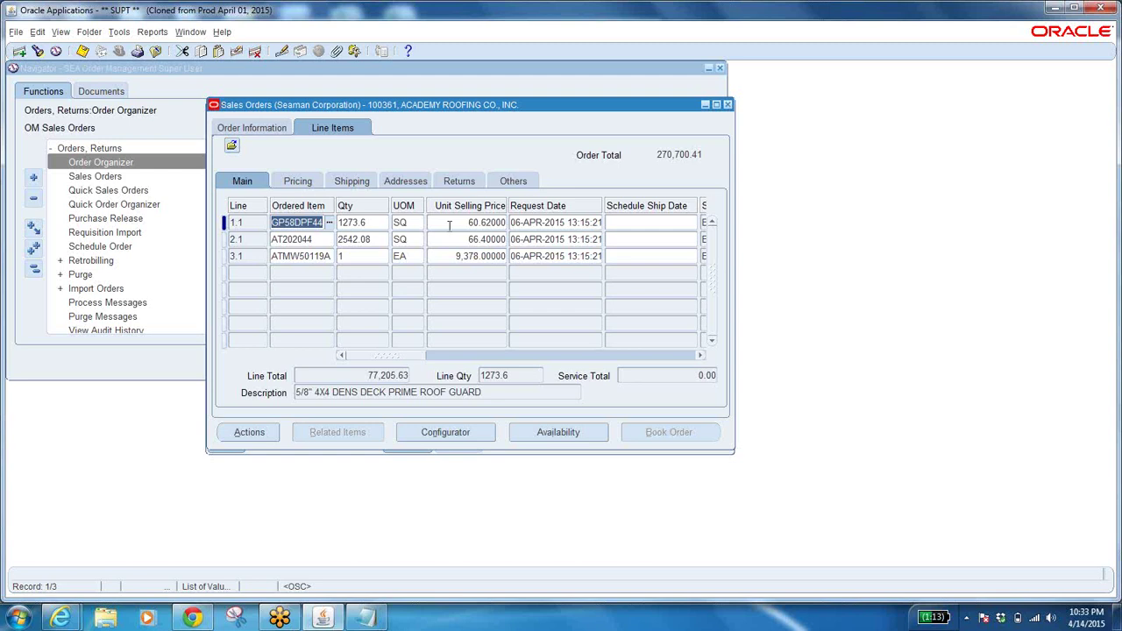
click(404, 222)
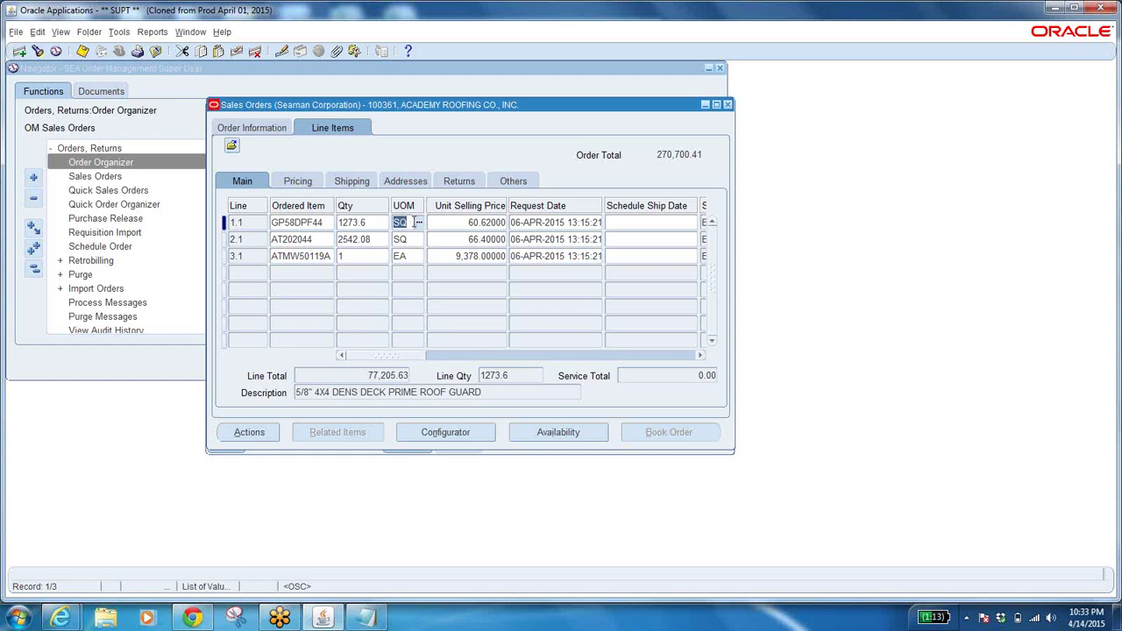
click(408, 222)
double_click(408, 223)
double_click(408, 257)
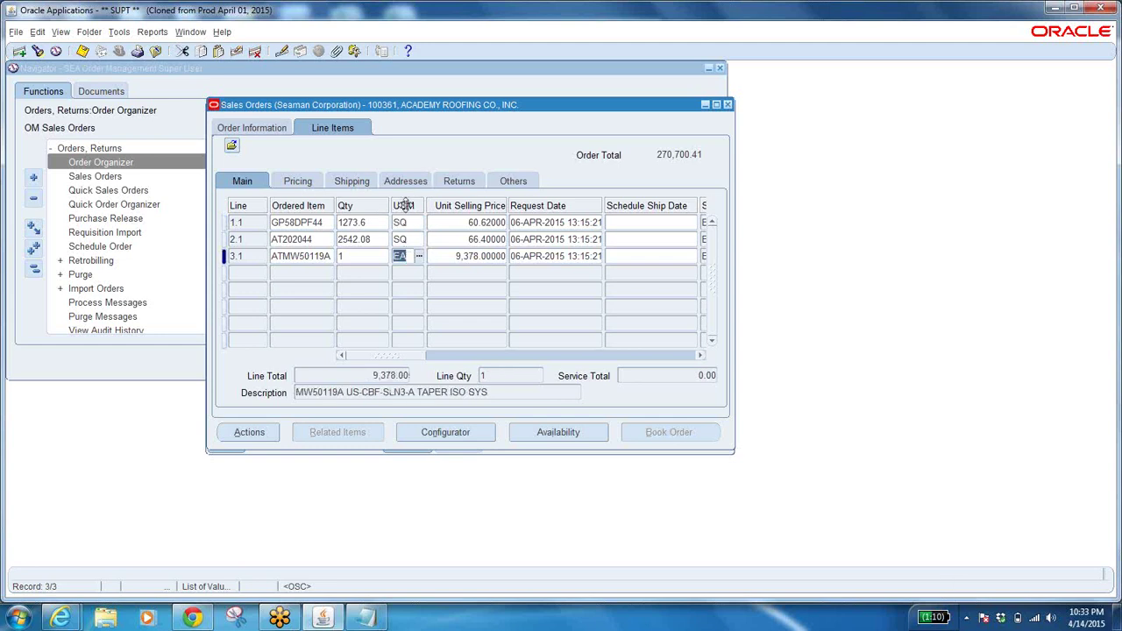
double_click(410, 222)
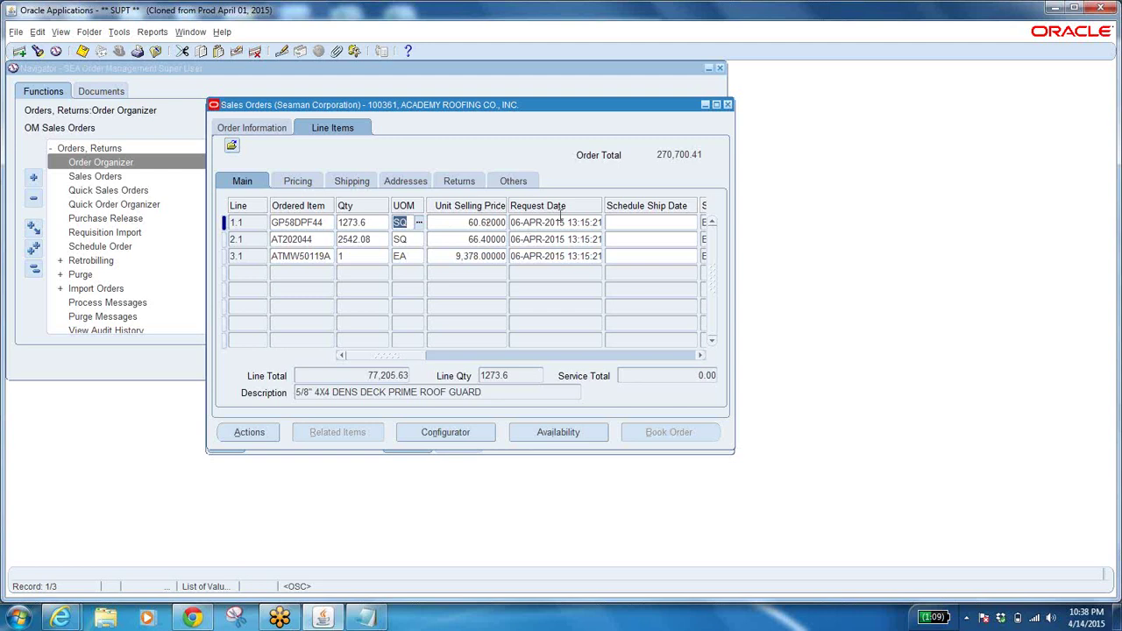
Step: Set the schedule ship date of line 1.1 to 30-APR-2015
click(669, 222)
click(692, 222)
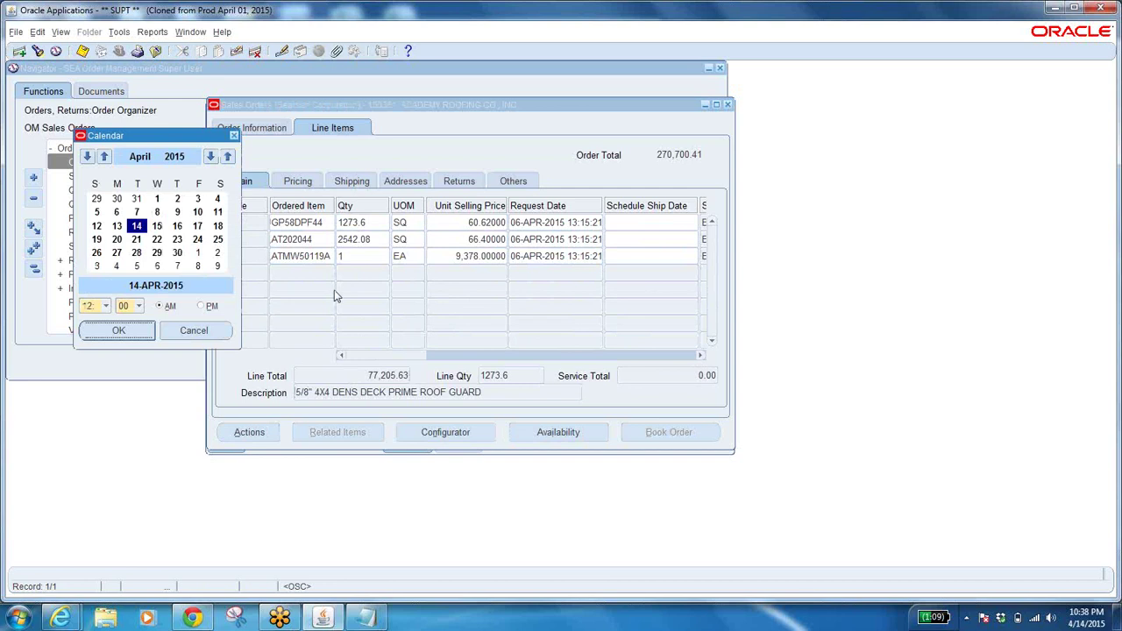
click(177, 253)
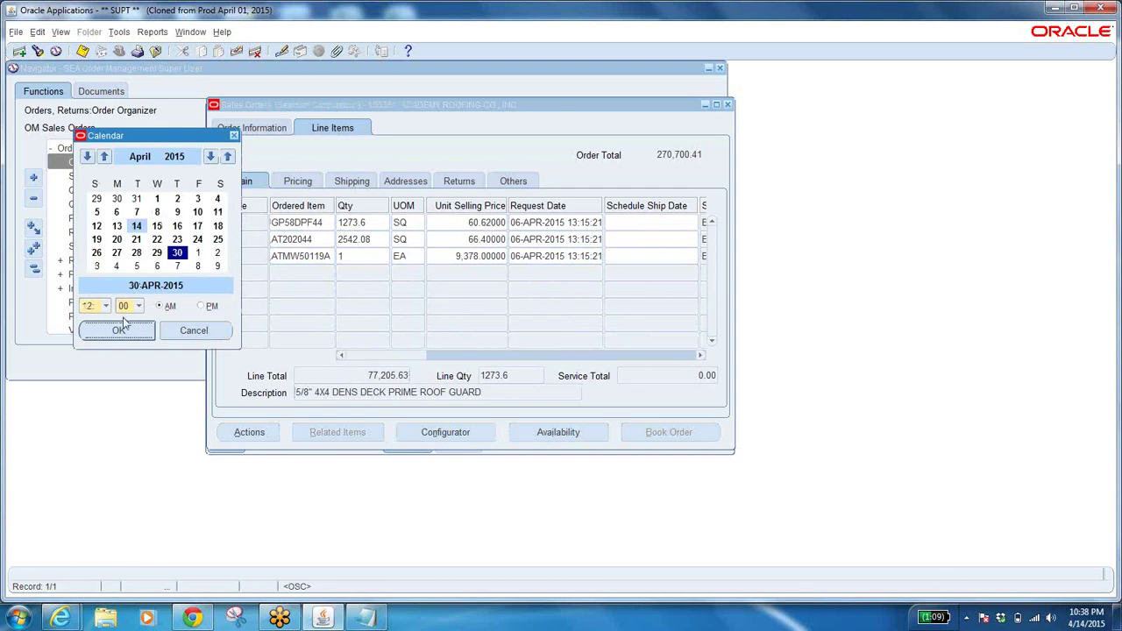
click(123, 326)
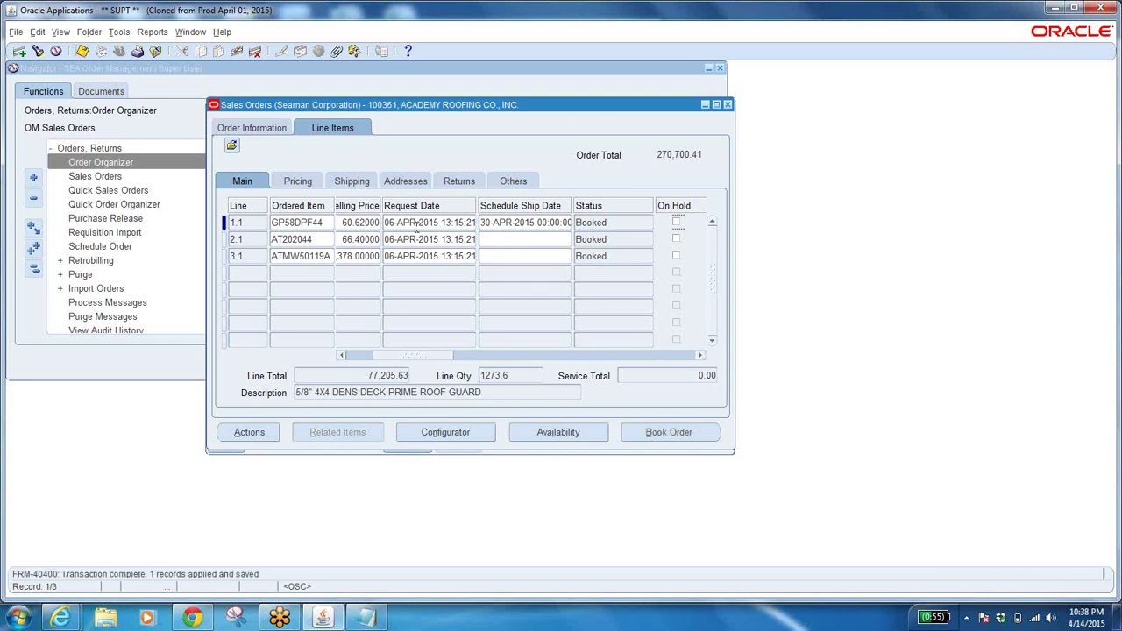
Step: Review the pricing details of the order lines, including selling price, price list, payment terms and pricing quantity
click(313, 224)
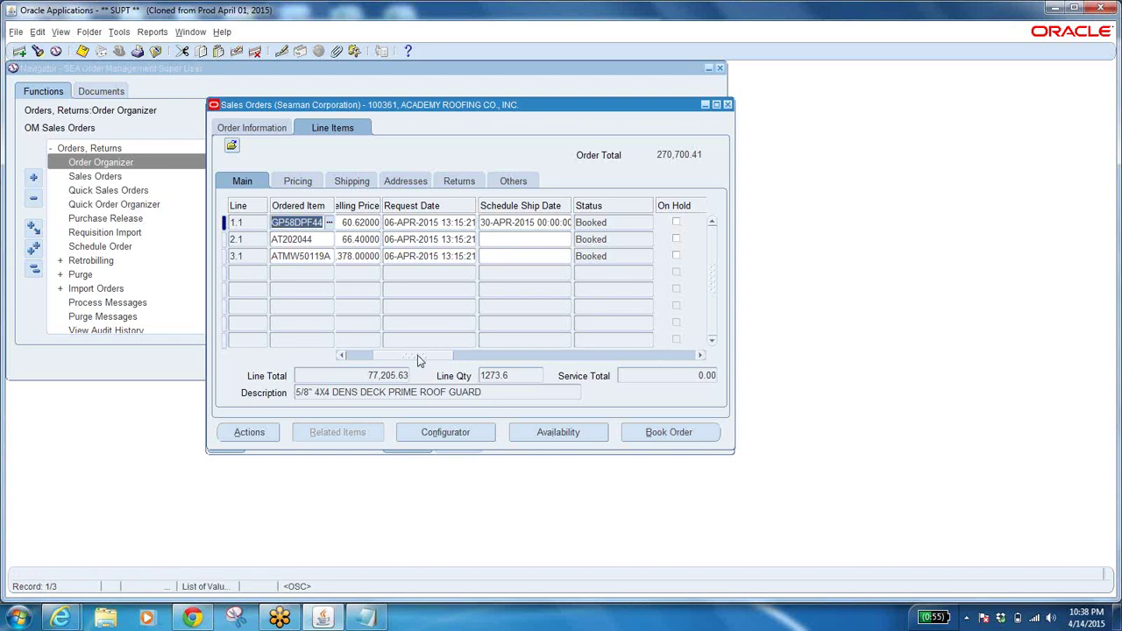
drag(421, 360, 394, 360)
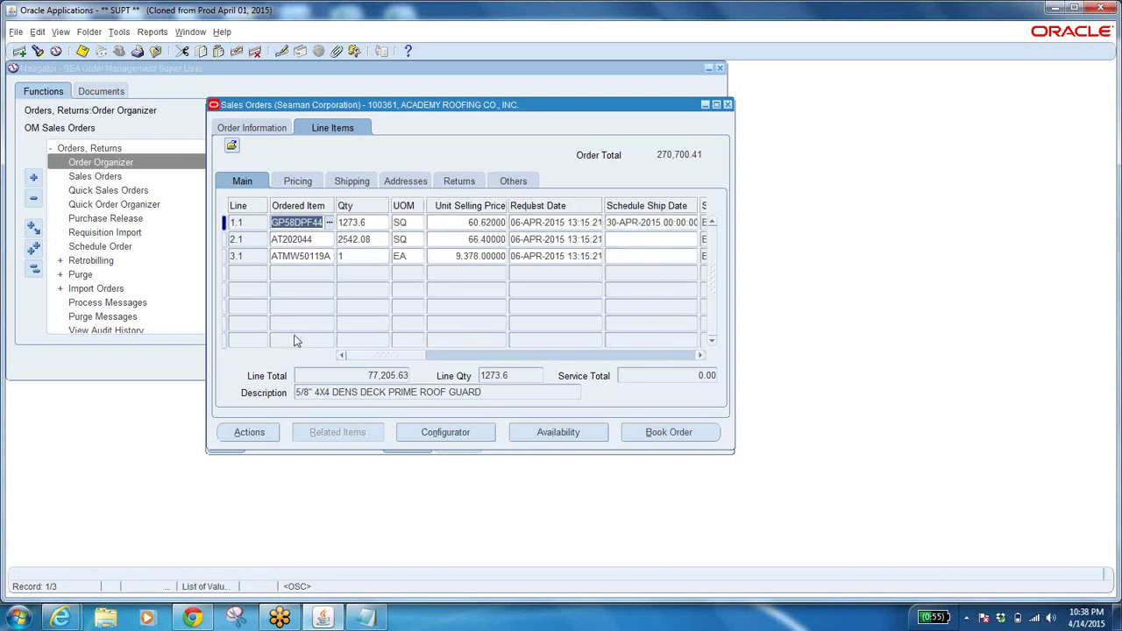
click(298, 181)
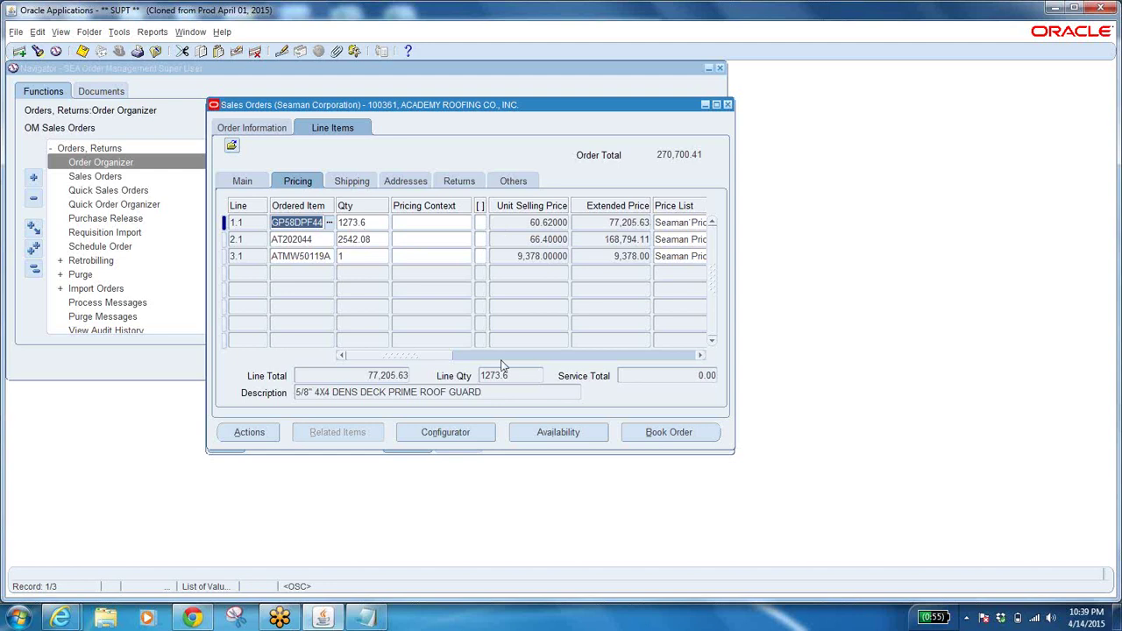
drag(408, 362, 626, 379)
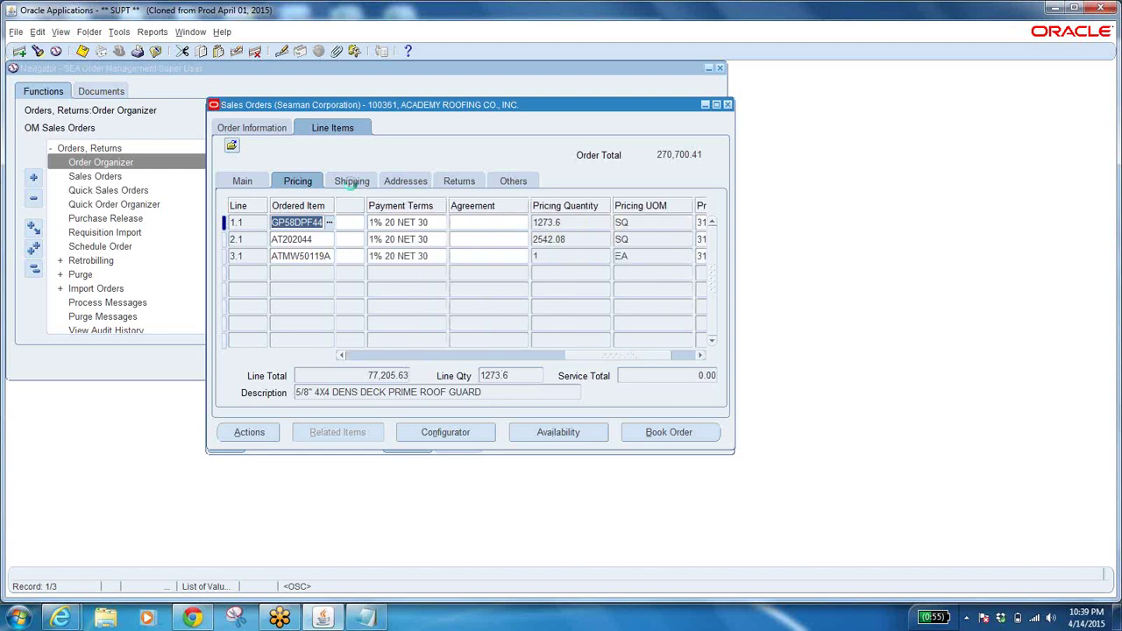
Step: Examine the warehouse and receiving organization of line 1.1 in the lines' shipping details
click(351, 181)
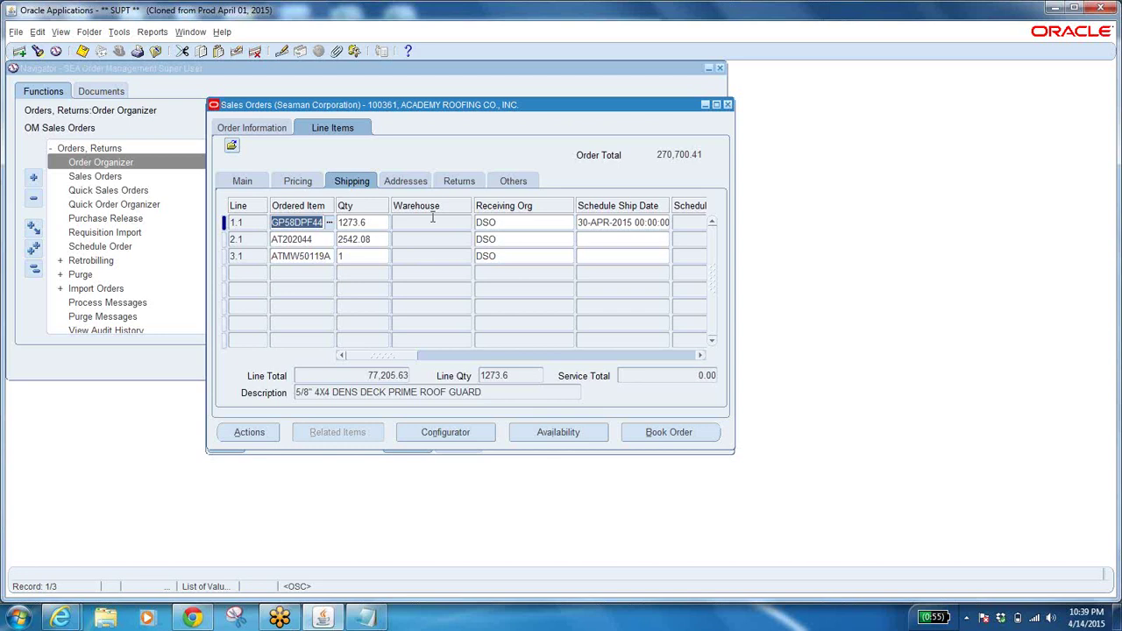
click(504, 223)
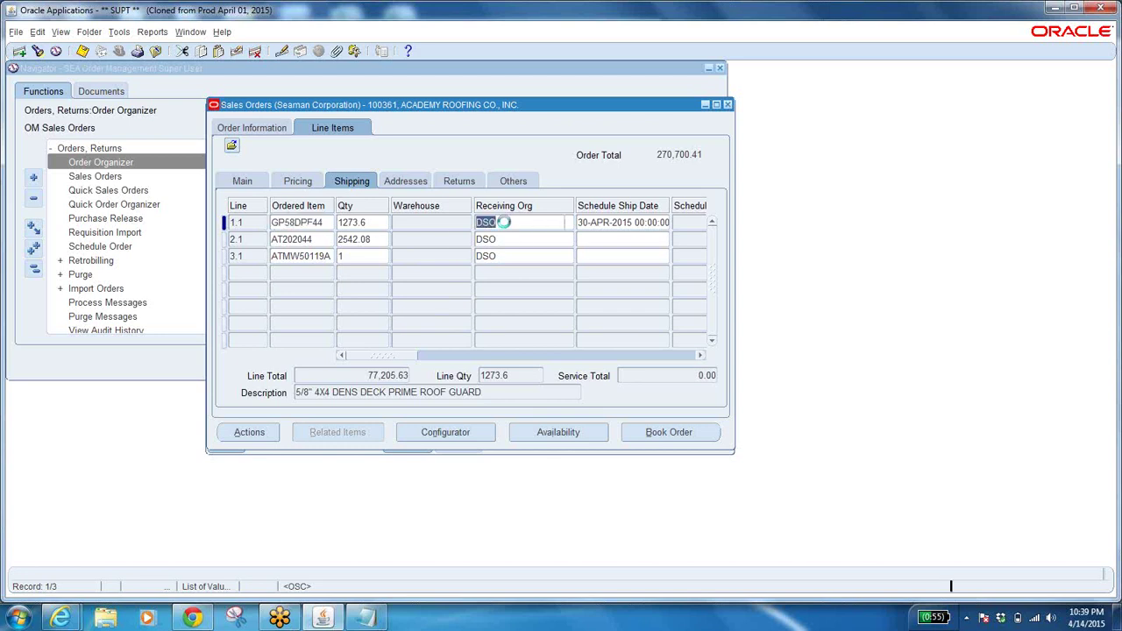
click(433, 221)
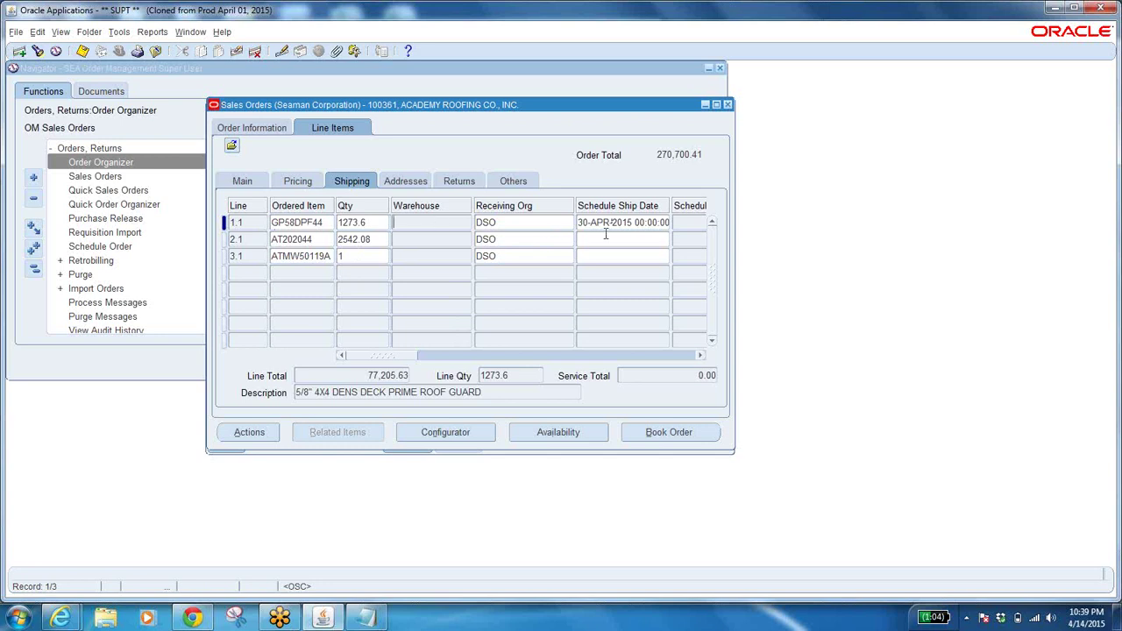
click(500, 221)
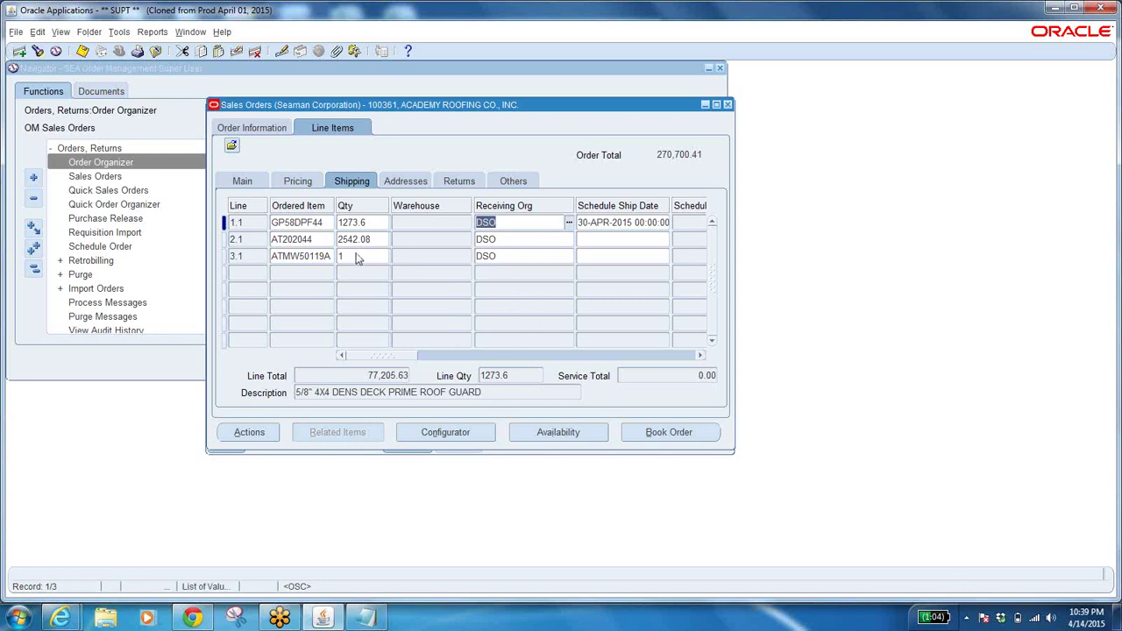
Step: Check the warehouse and order type in the order header information
click(268, 127)
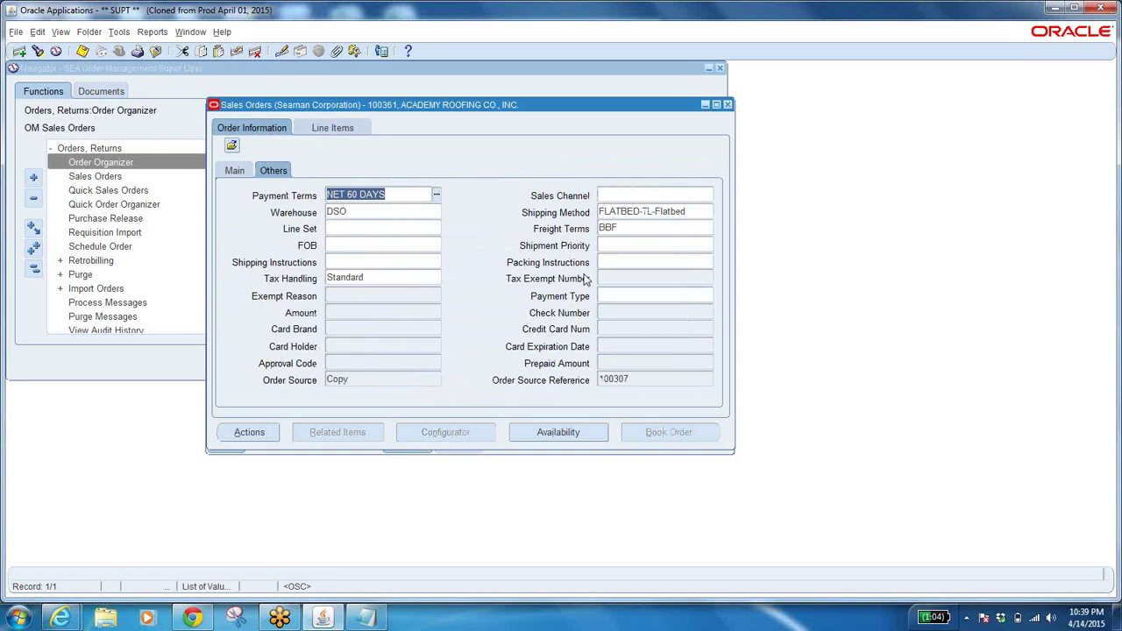
click(235, 171)
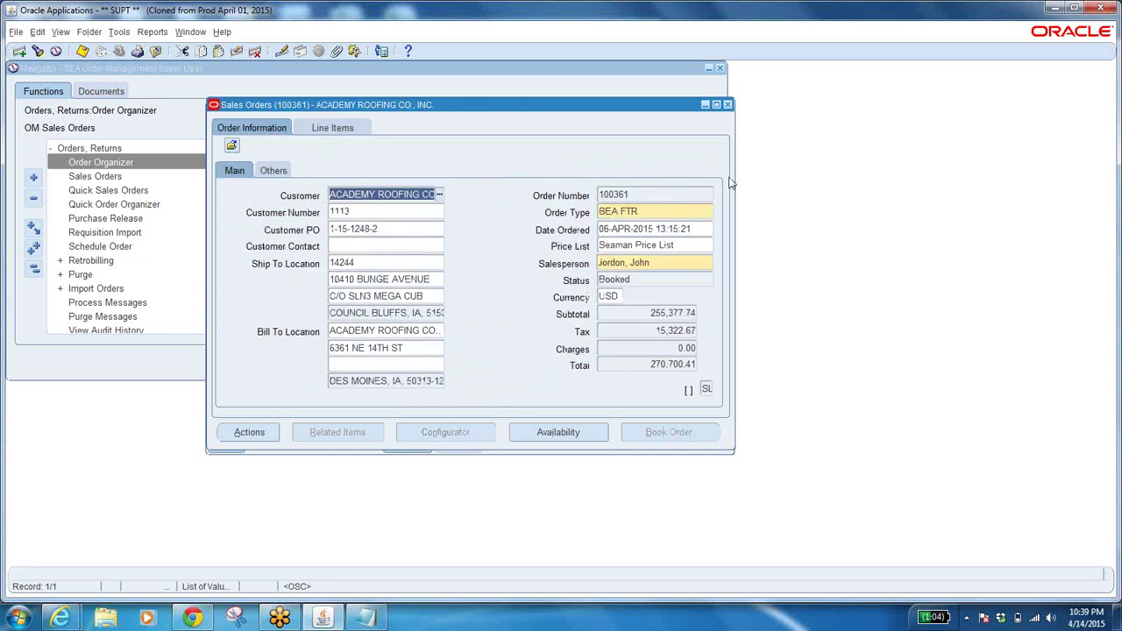
click(647, 212)
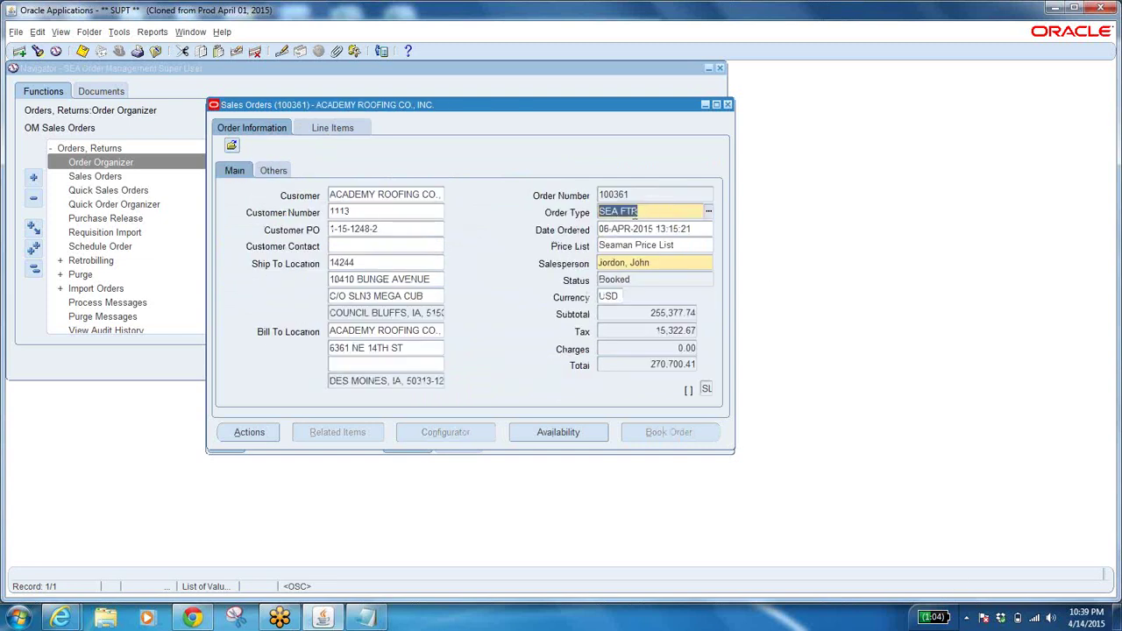
Step: Return to the line shipping details and compare line 1.1's warehouse field with its receiving organization
click(332, 127)
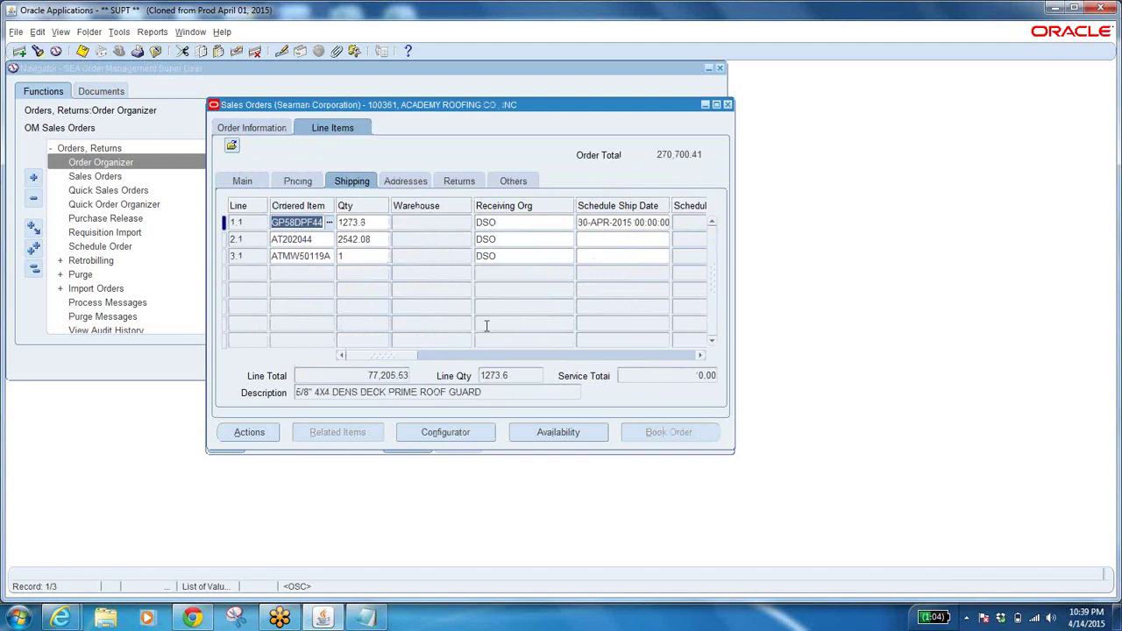
click(510, 222)
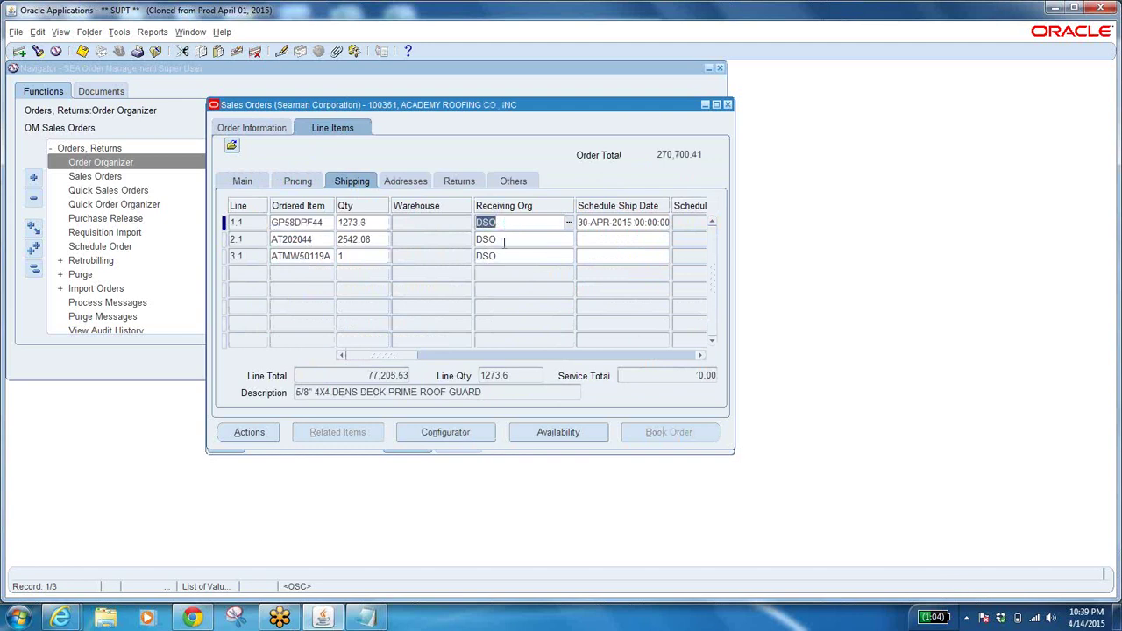
click(410, 223)
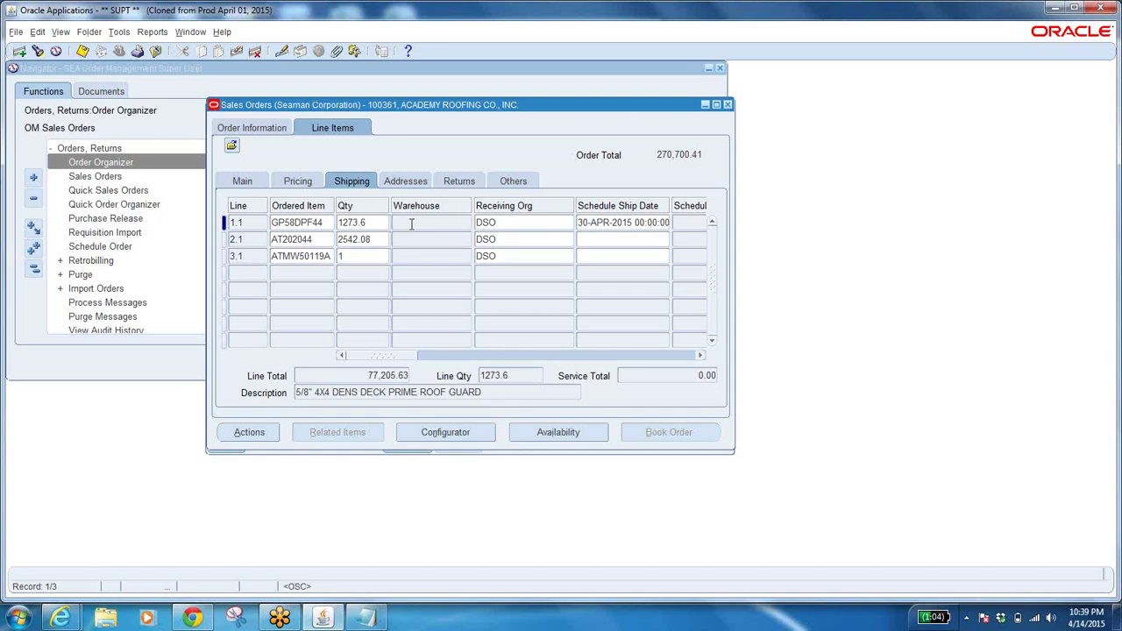
click(514, 223)
click(427, 224)
click(428, 226)
click(497, 226)
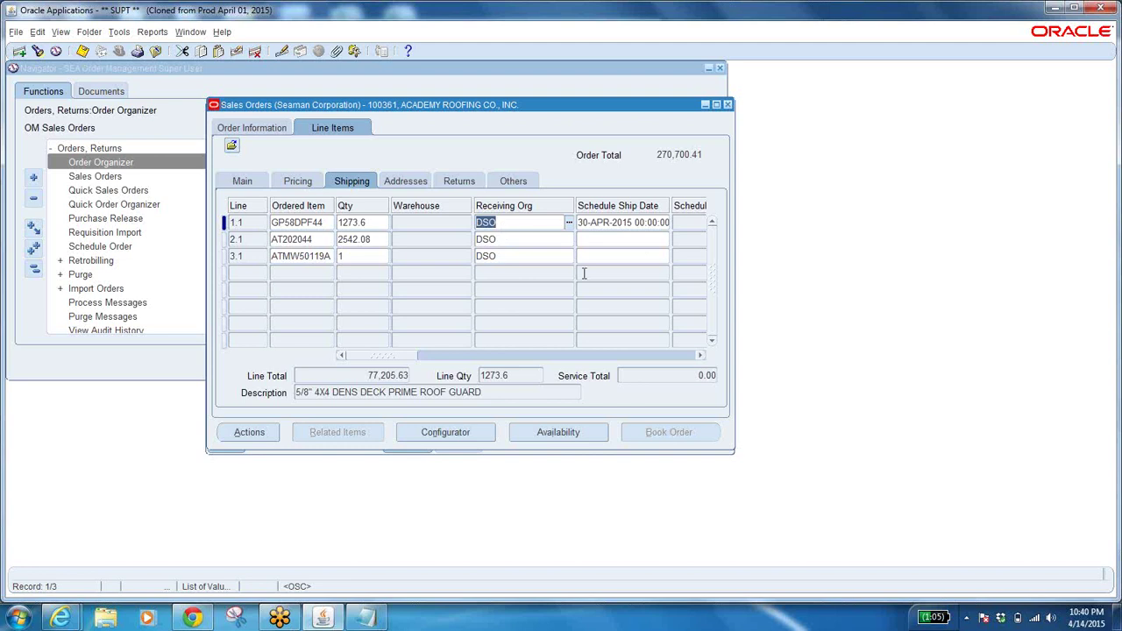
Step: View the source types available for line 1.1, cancel without changing it, and review the neighbouring planning priority and shipped quantity fields
drag(400, 356, 273, 331)
drag(390, 355, 476, 362)
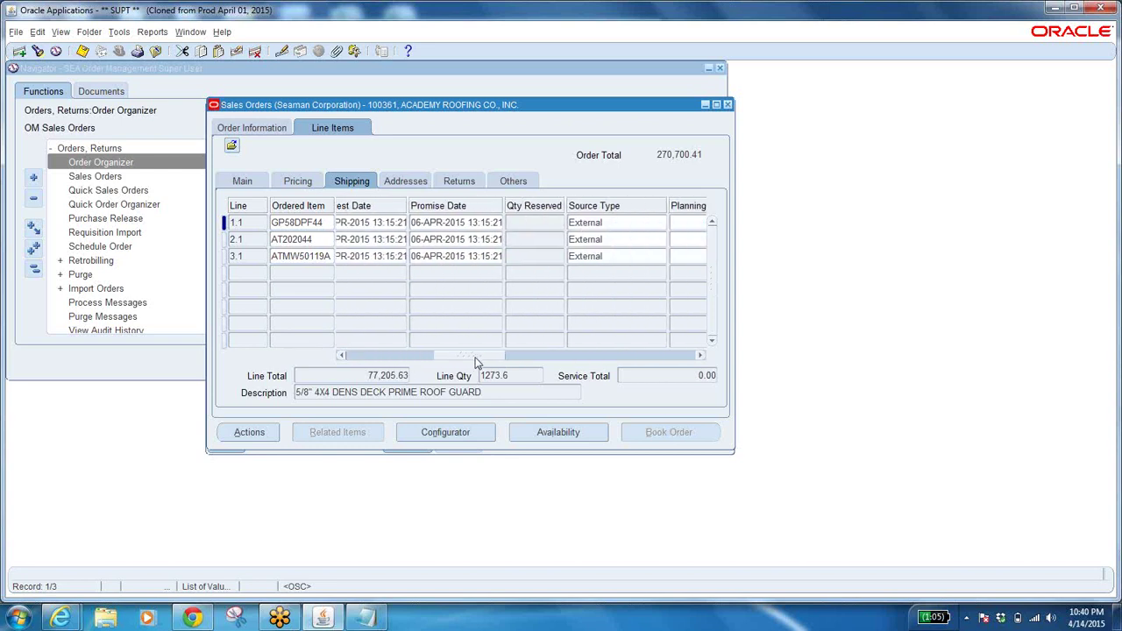
click(623, 220)
click(662, 222)
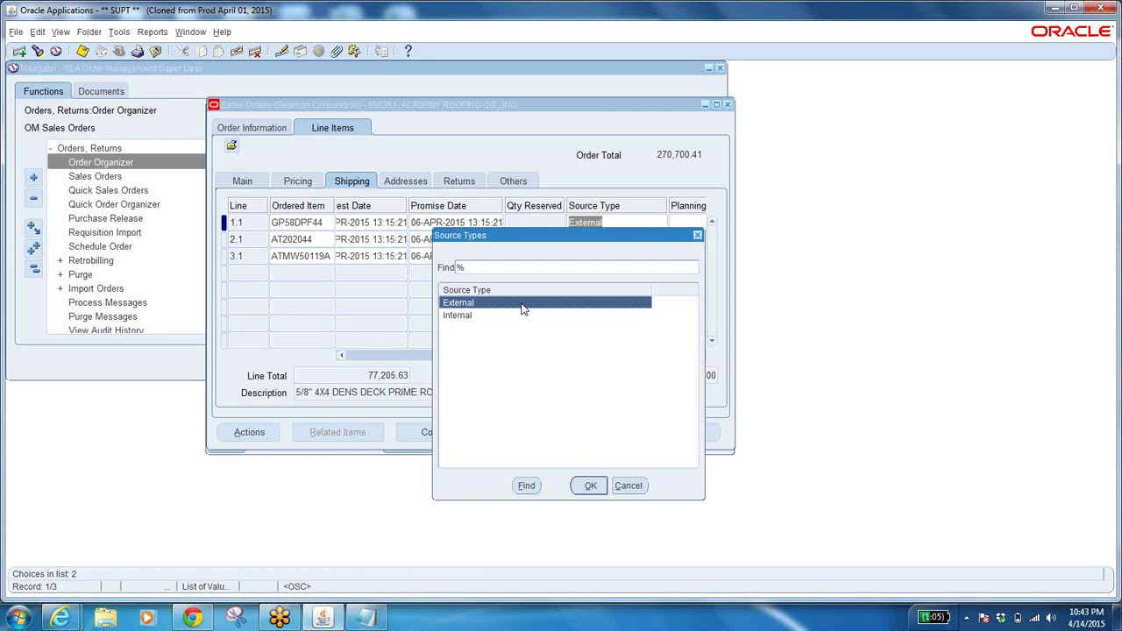
click(472, 319)
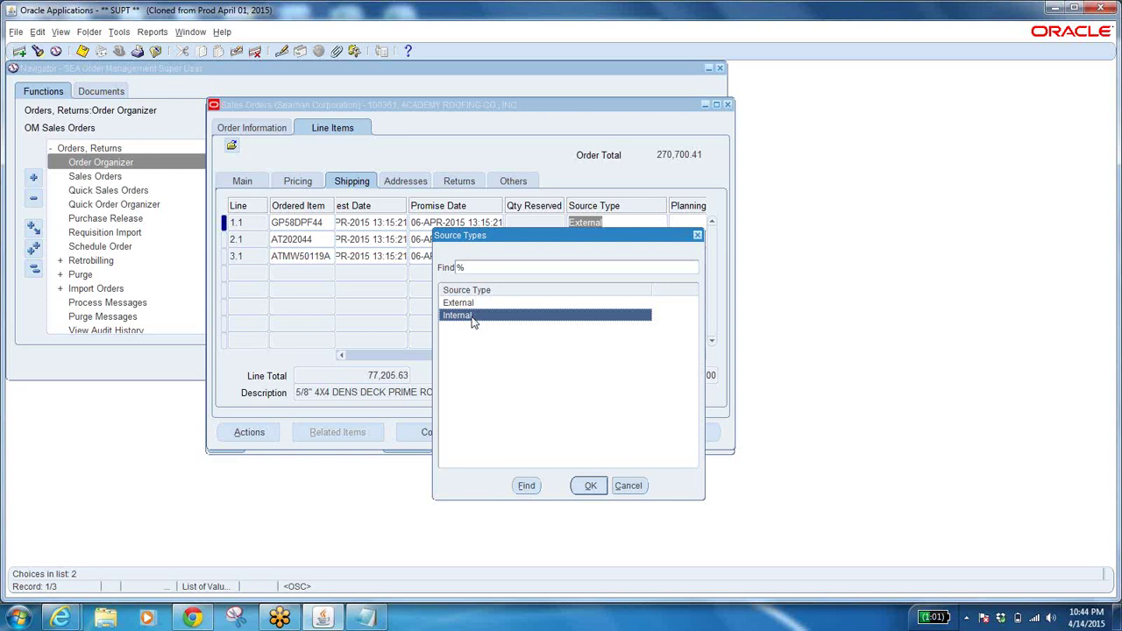
click(628, 486)
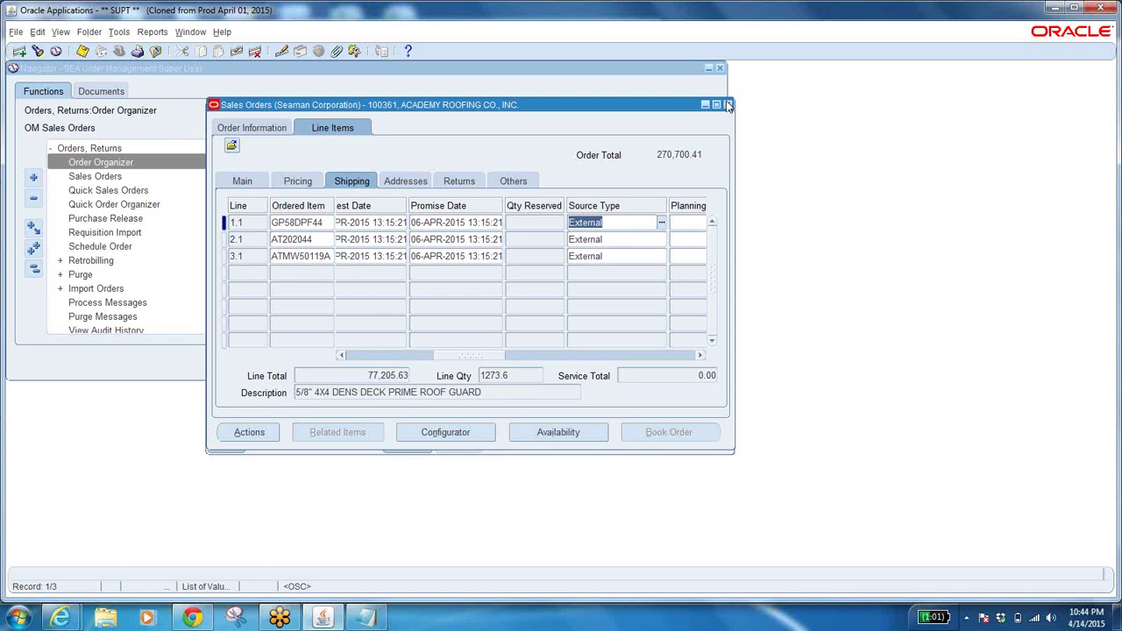
click(605, 223)
drag(465, 358, 492, 356)
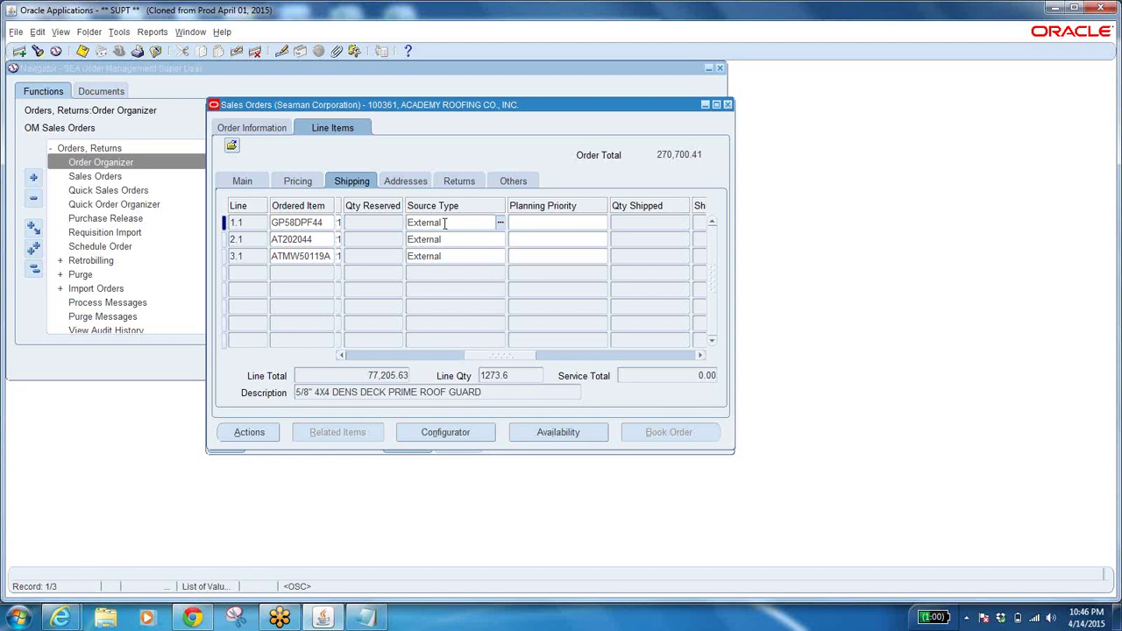
Step: Check line 1.1's status in the main line details and view the actions available for it without choosing one
click(243, 181)
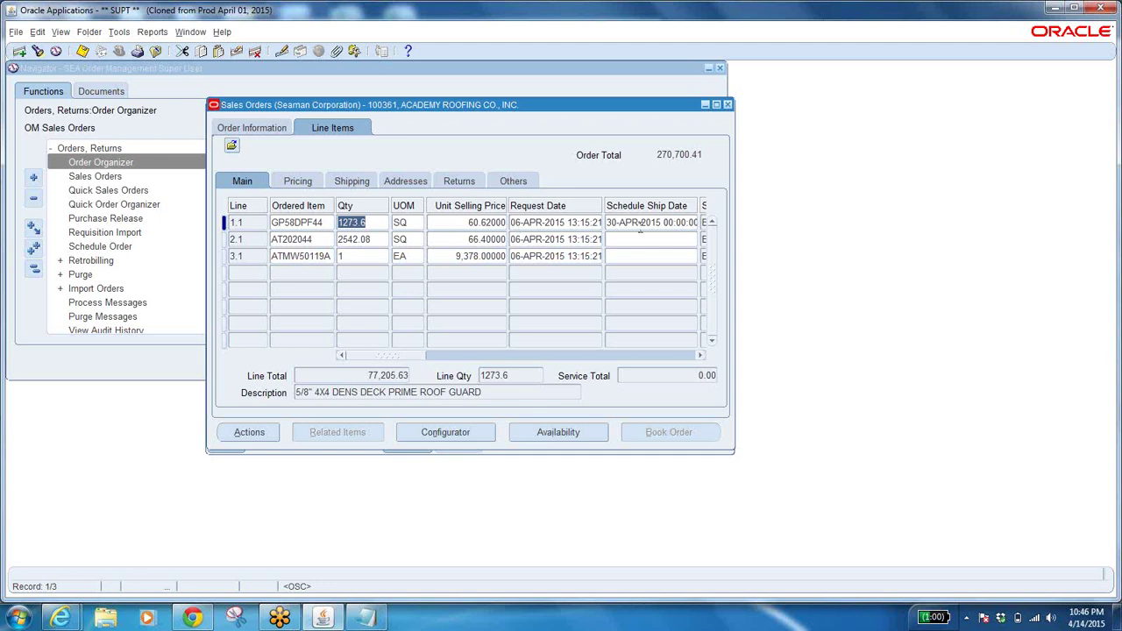
click(702, 355)
click(701, 355)
click(702, 355)
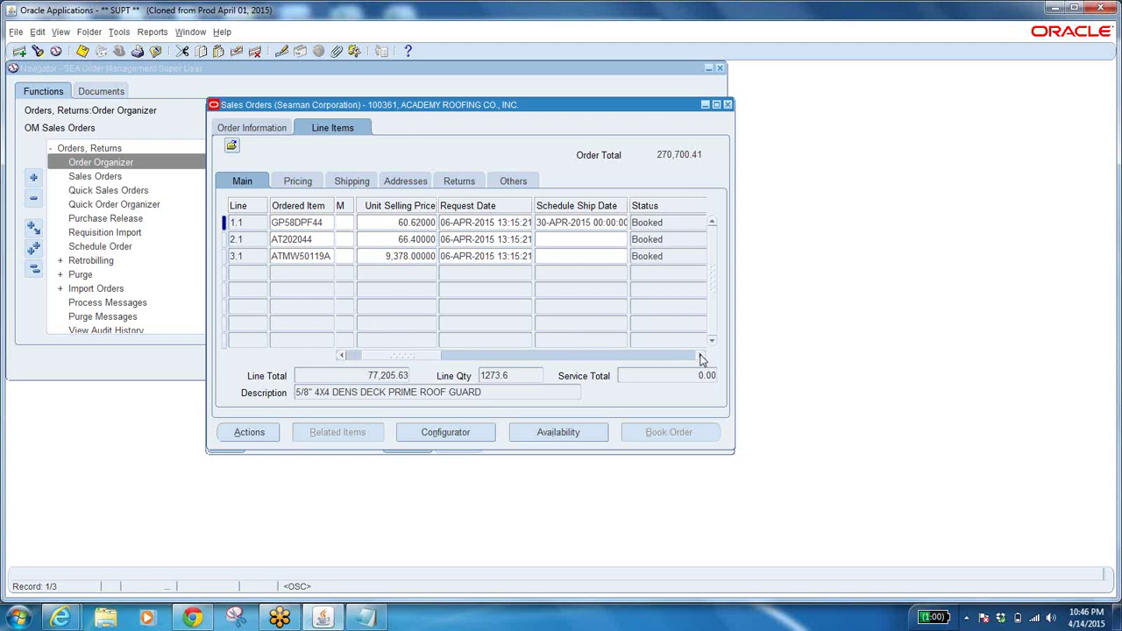
click(664, 222)
right_click(663, 222)
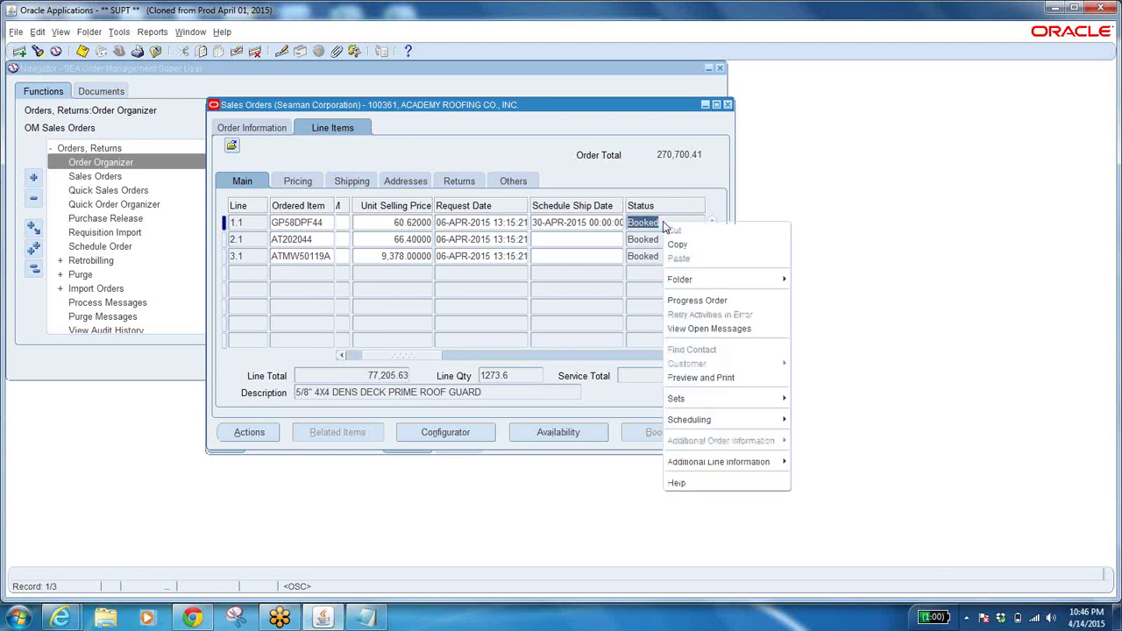
click(605, 156)
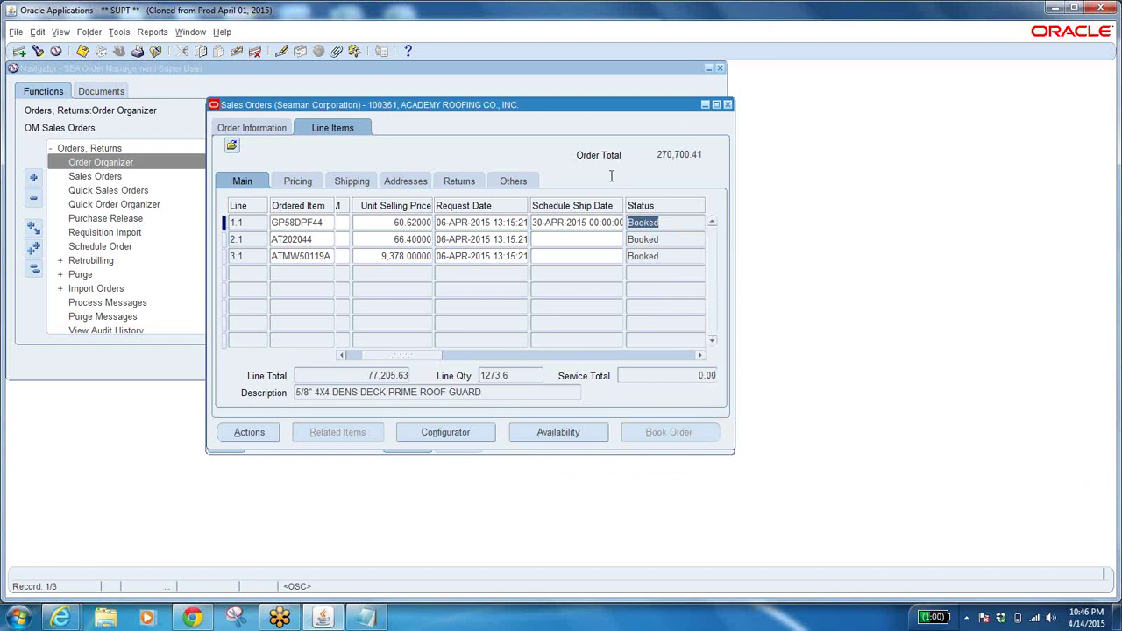
Step: Review the order header's main and other details, and return to the order's line items
click(272, 129)
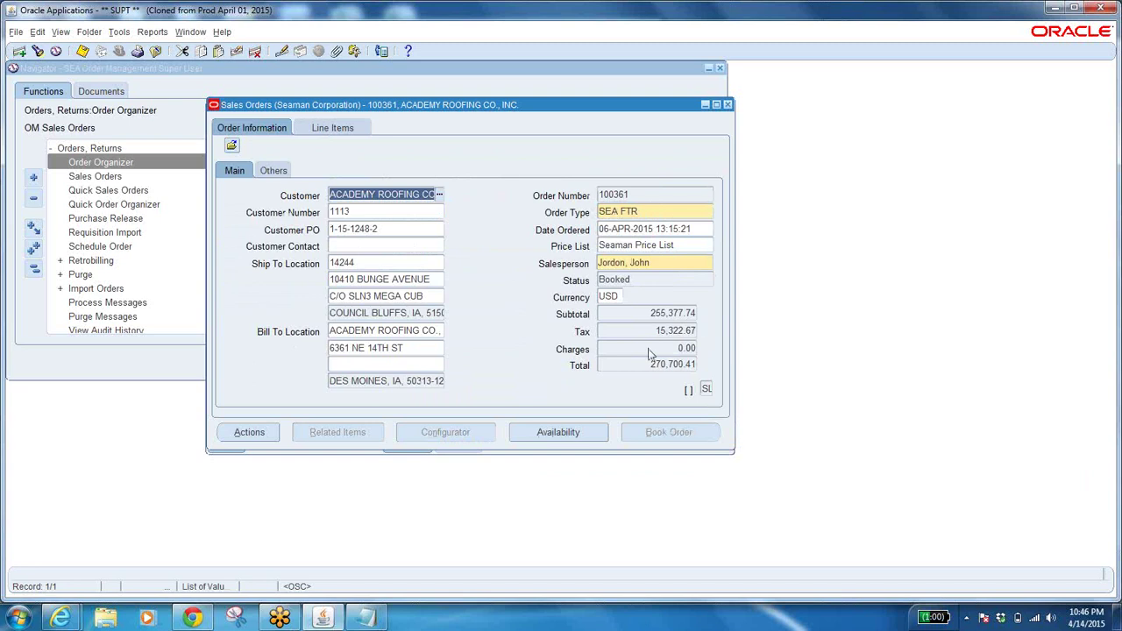
click(272, 171)
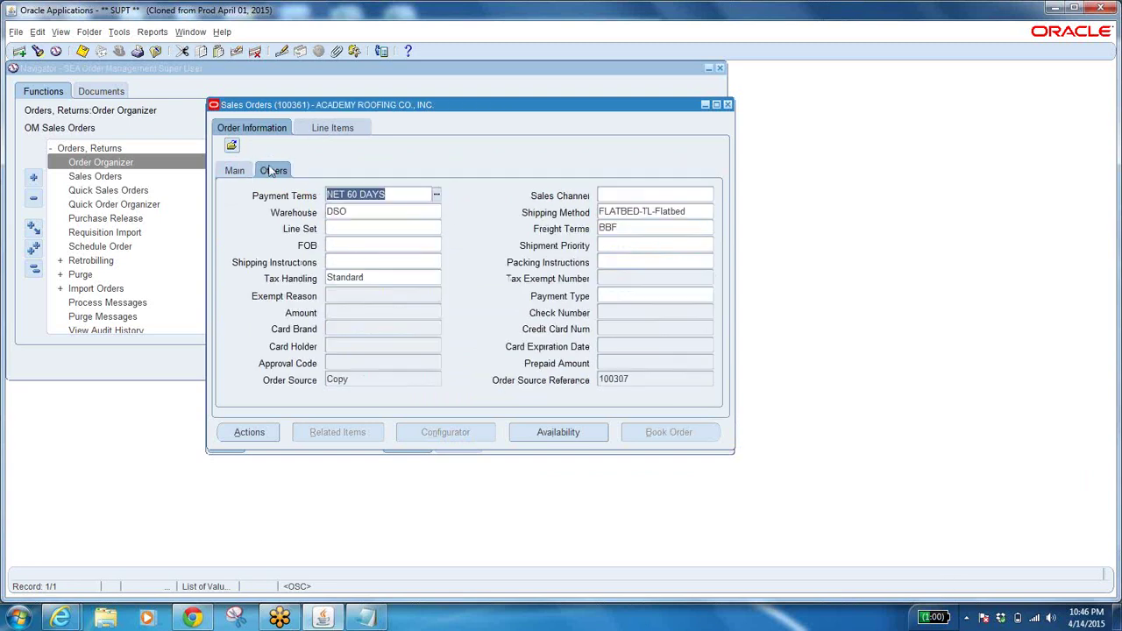
click(326, 127)
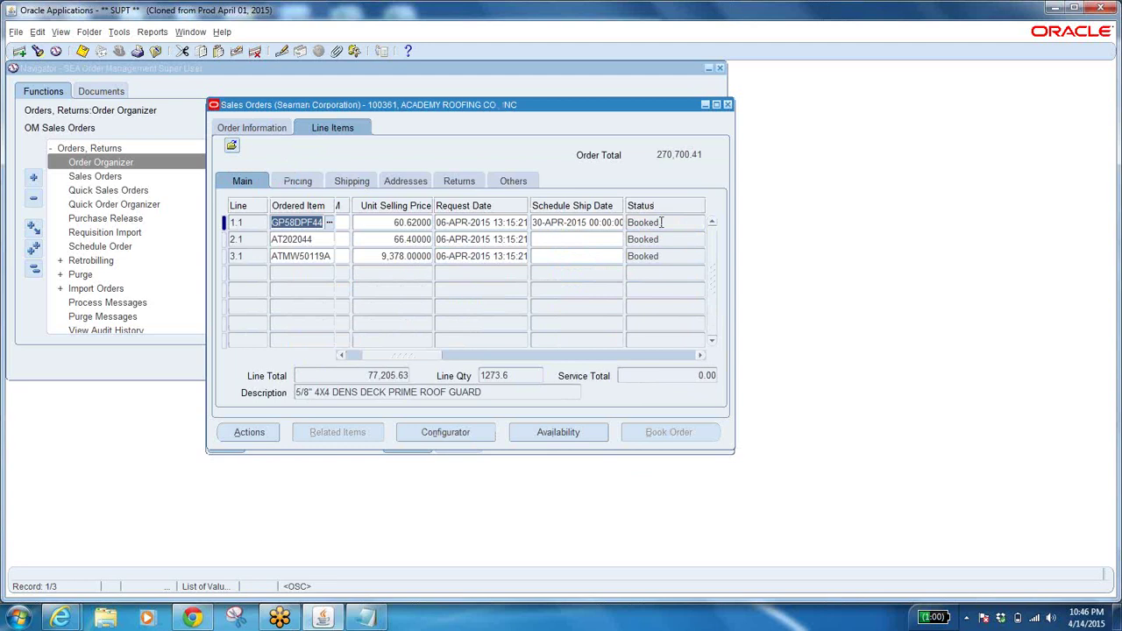
Step: Return to the booked order's main header information and check its status field
click(258, 130)
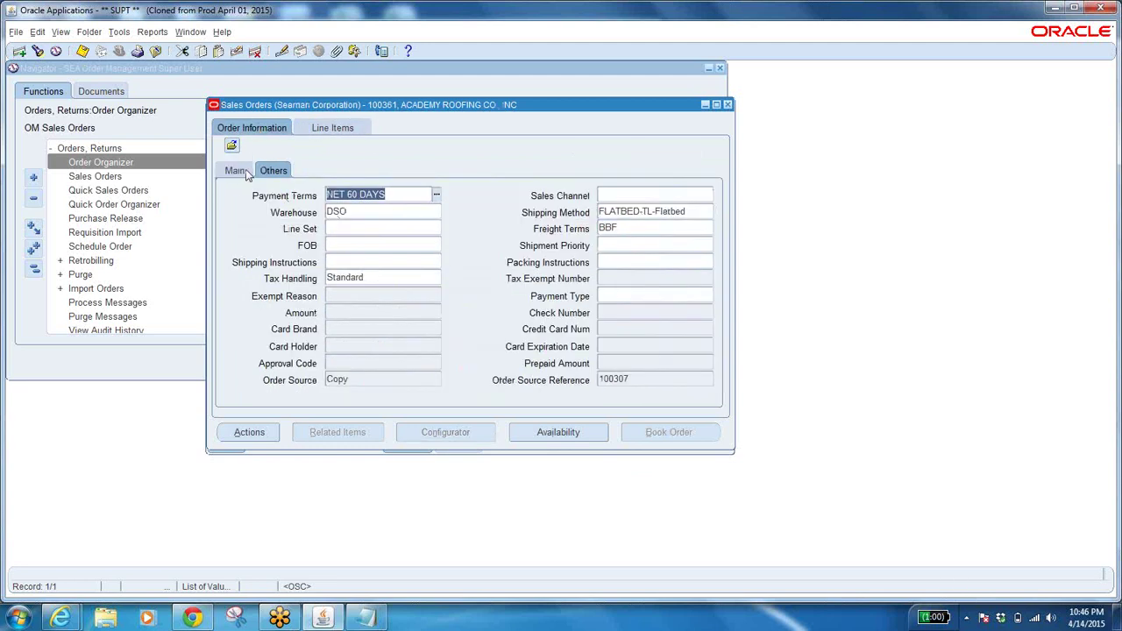
click(236, 171)
click(637, 281)
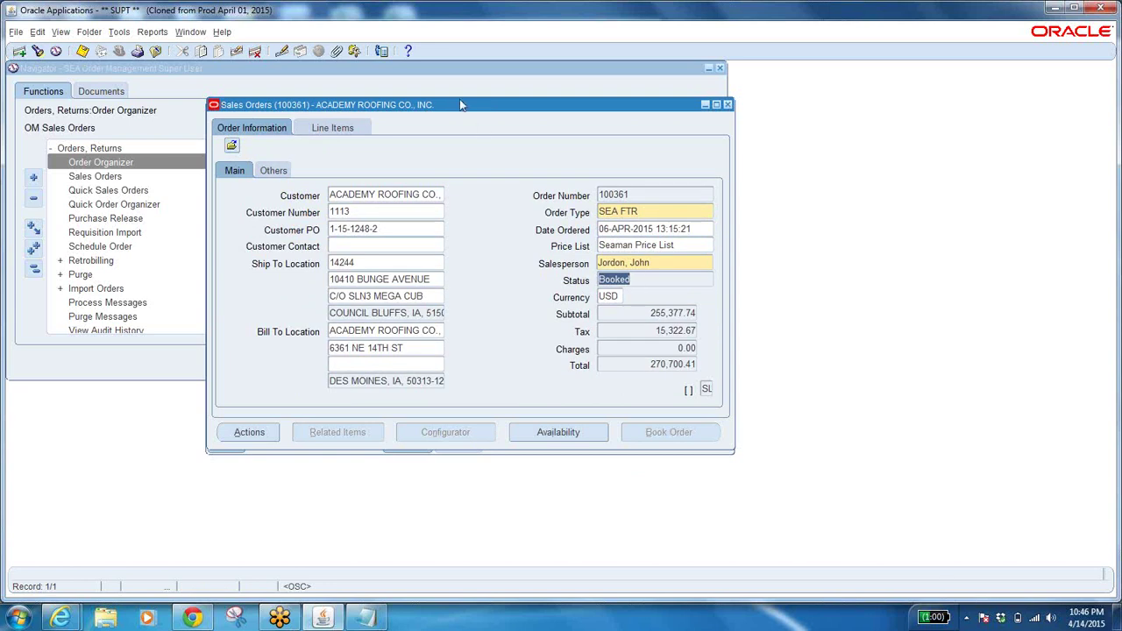
Step: Move the booked order aside, open the Entered order from the Order Organizer search results, and check its header status
drag(462, 111, 510, 208)
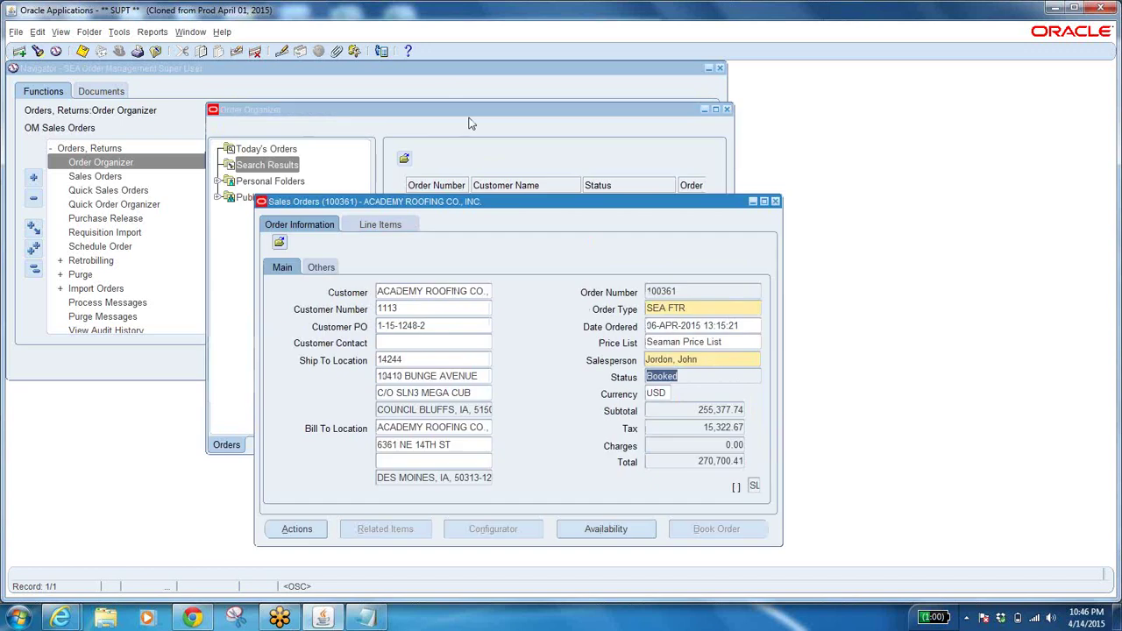
click(459, 113)
click(641, 219)
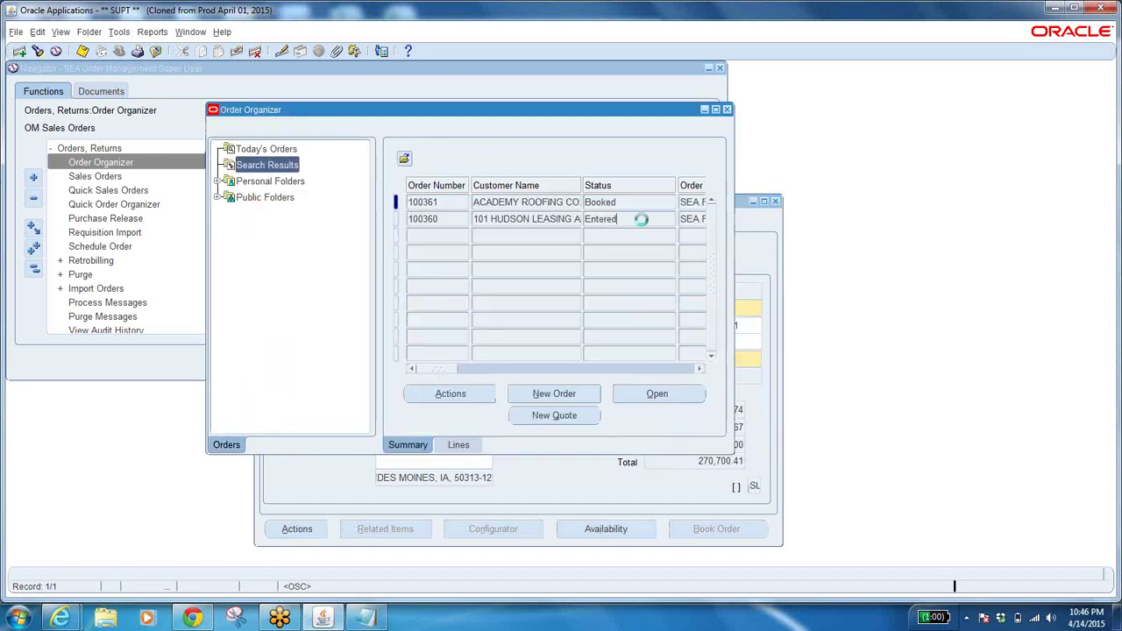
click(675, 404)
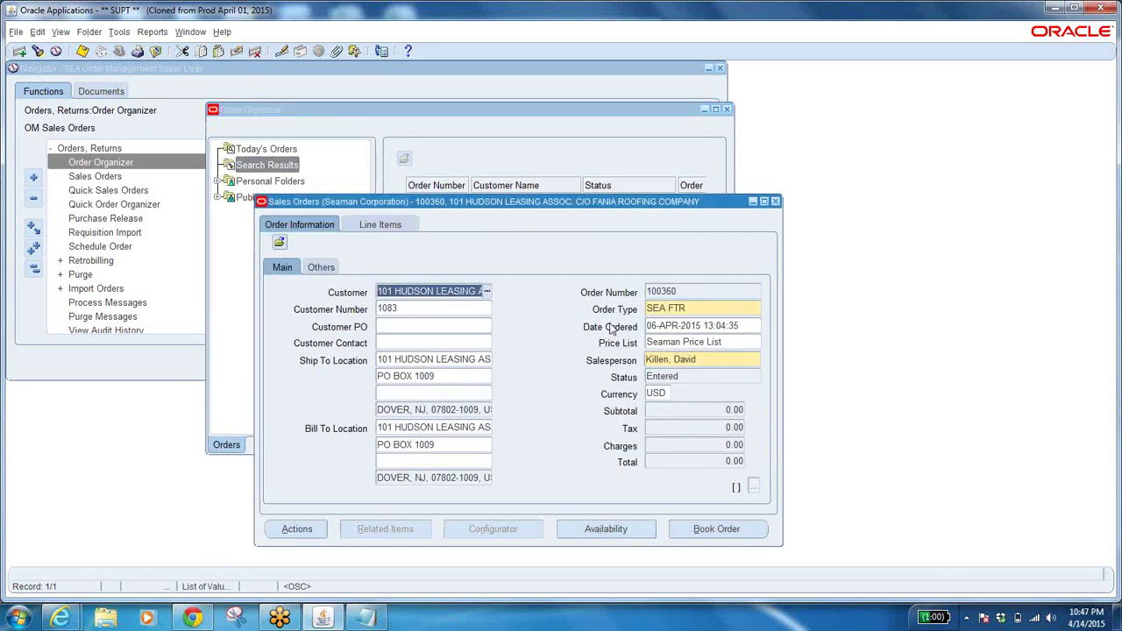
click(685, 379)
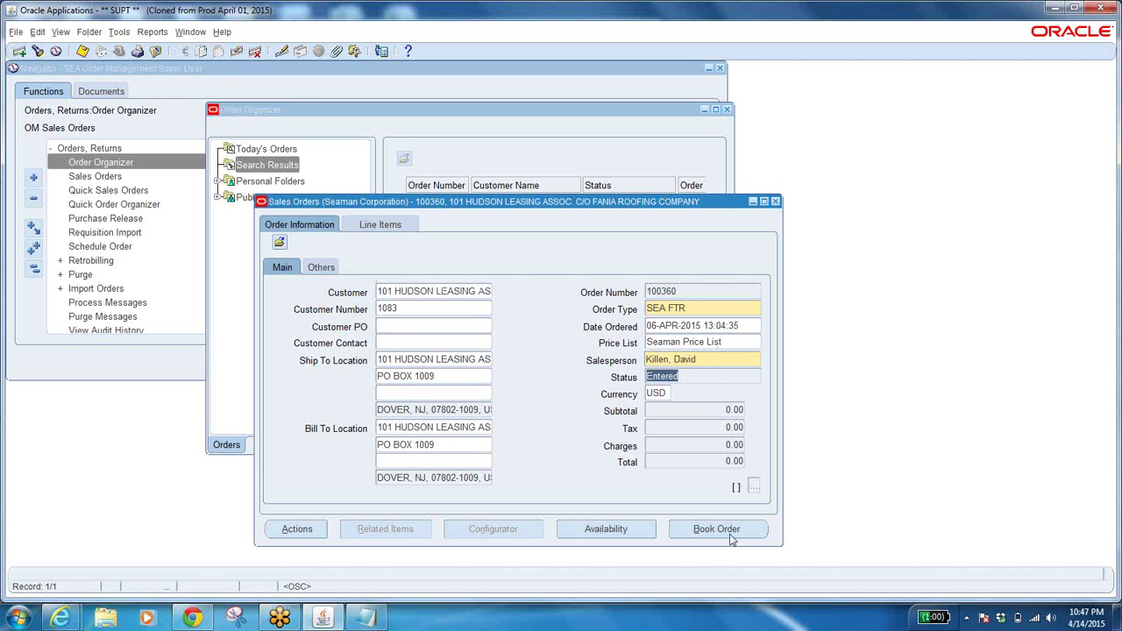
Step: View the Entered order's line items, close the availability details, and examine line 1.1's quantity and UOM fields
click(373, 226)
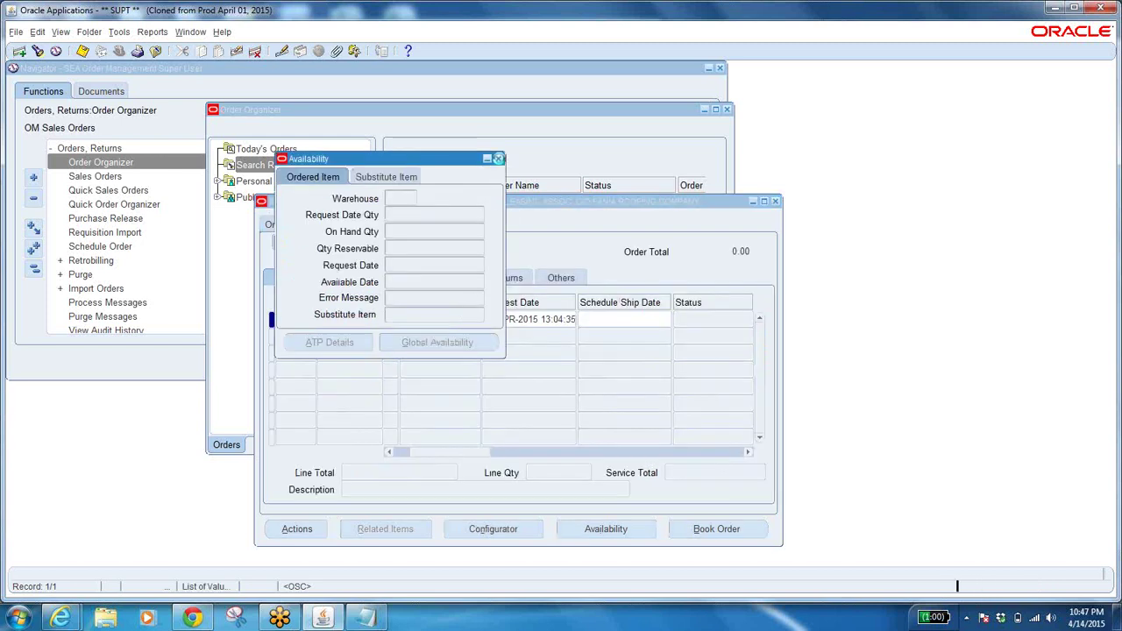
click(499, 161)
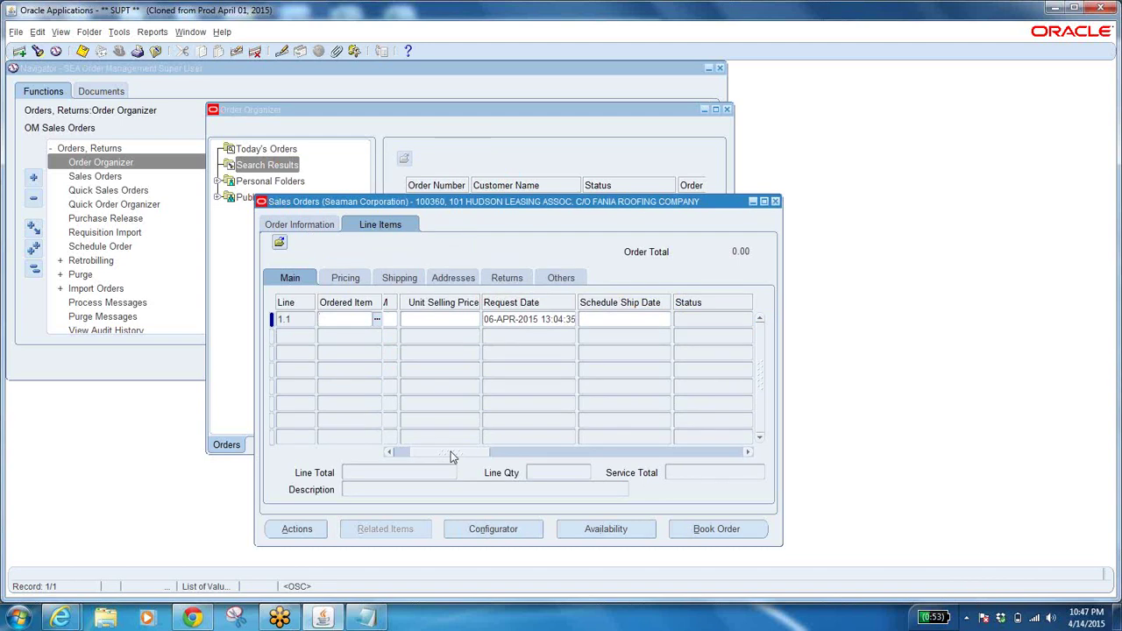
mouse_move(451, 456)
mouse_down()
mouse_move(488, 463)
mouse_move(438, 458)
mouse_up()
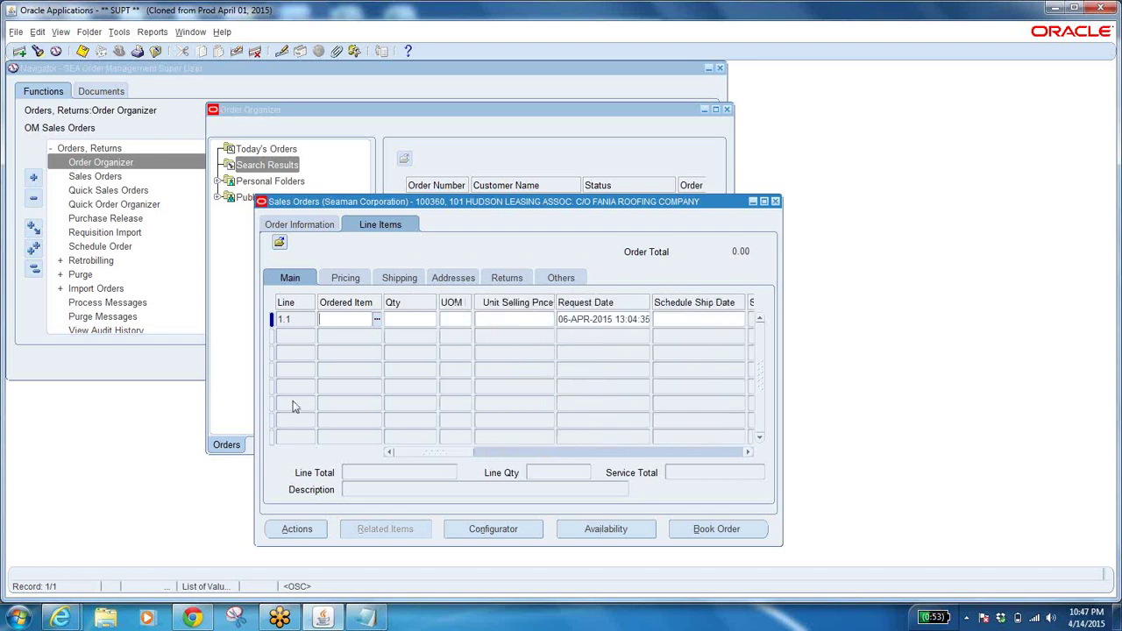
Step: Review the Entered order's customer, ship-to location, order type and other header details, and return to its line items
click(311, 225)
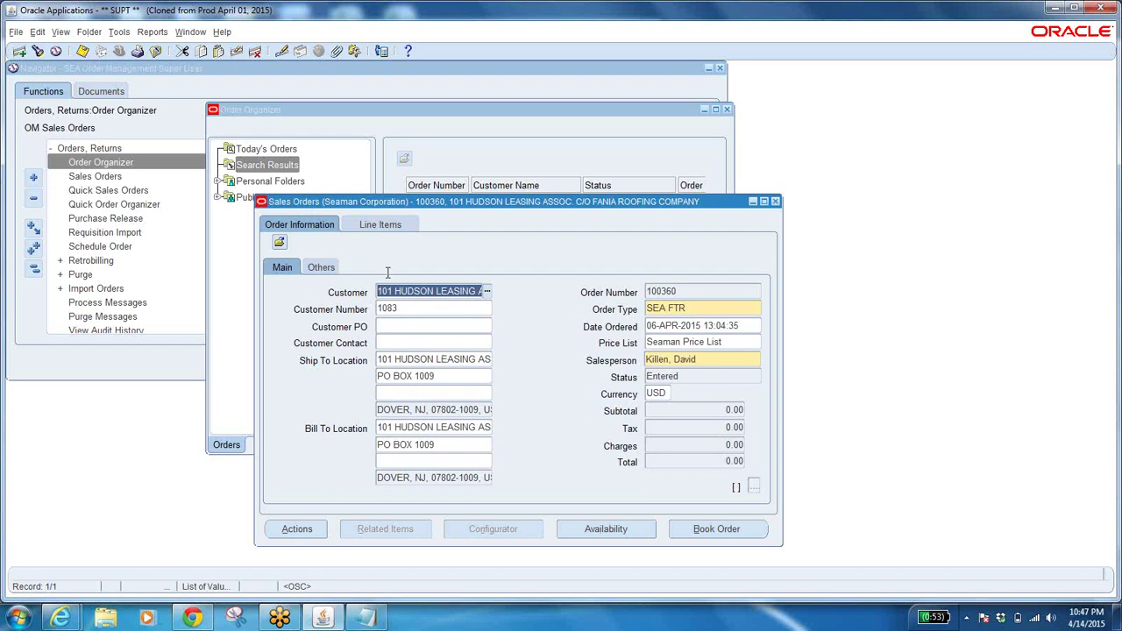
click(415, 357)
click(422, 290)
click(437, 293)
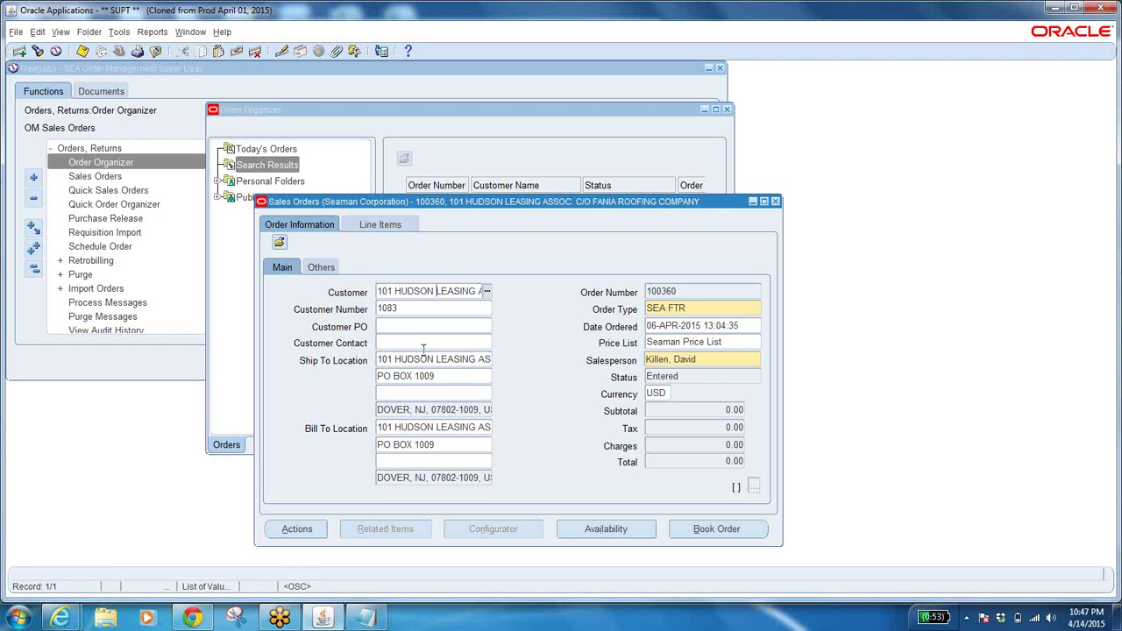
click(415, 360)
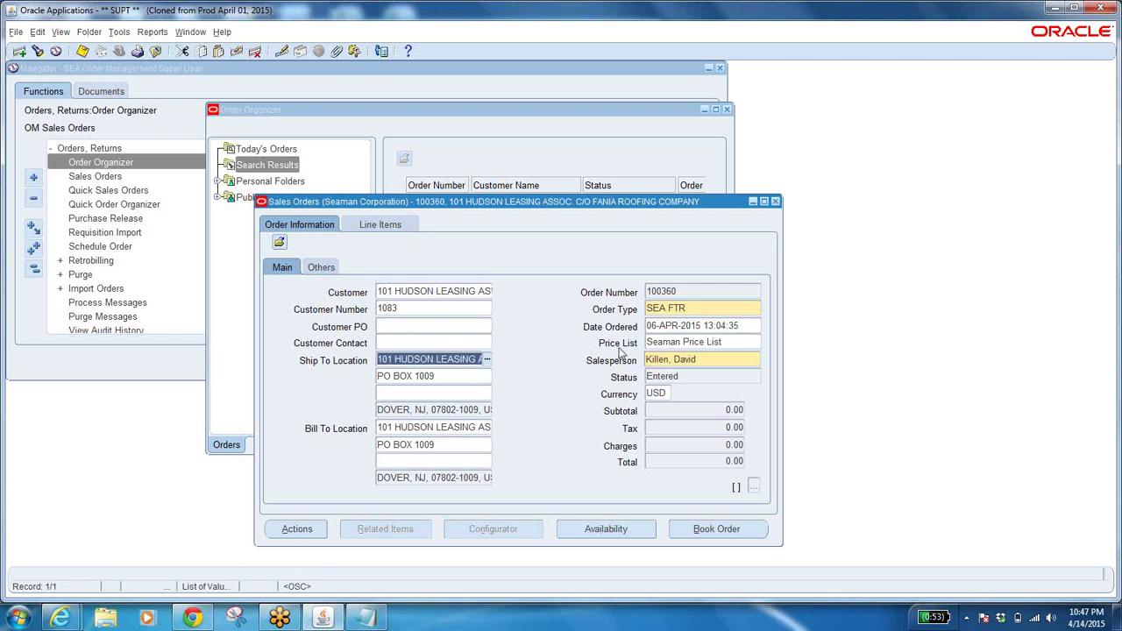
click(697, 311)
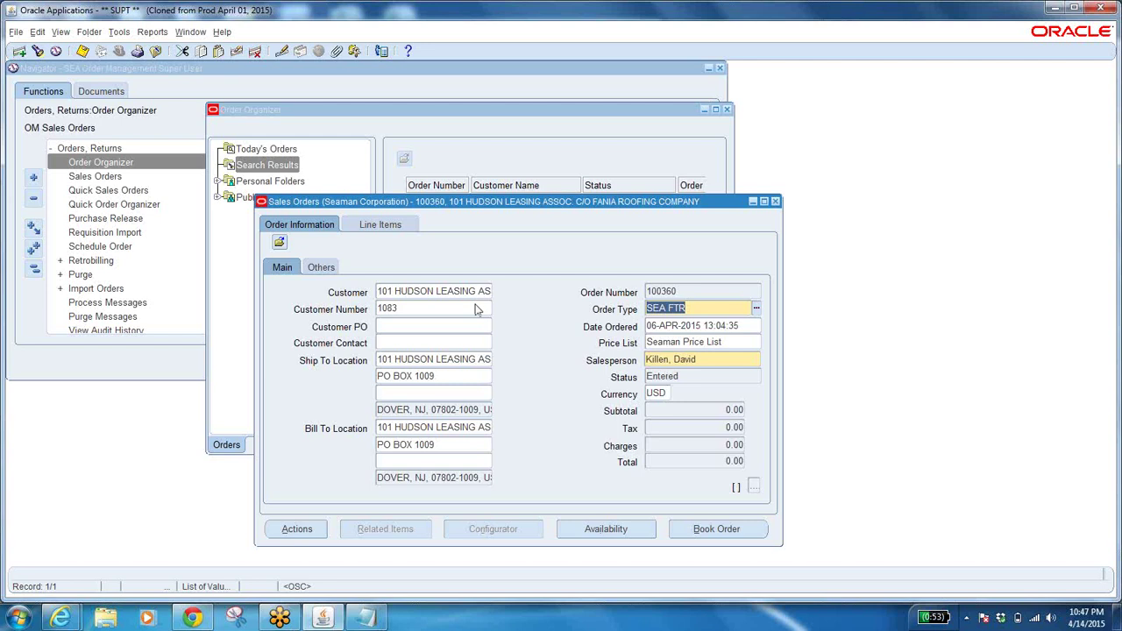
click(321, 268)
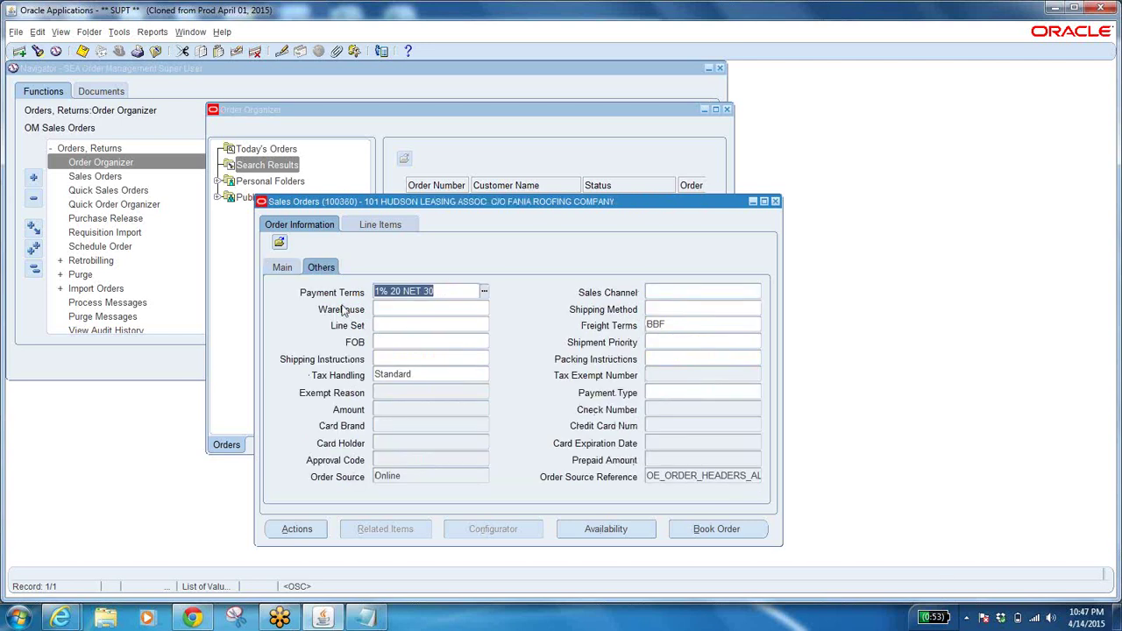
click(381, 223)
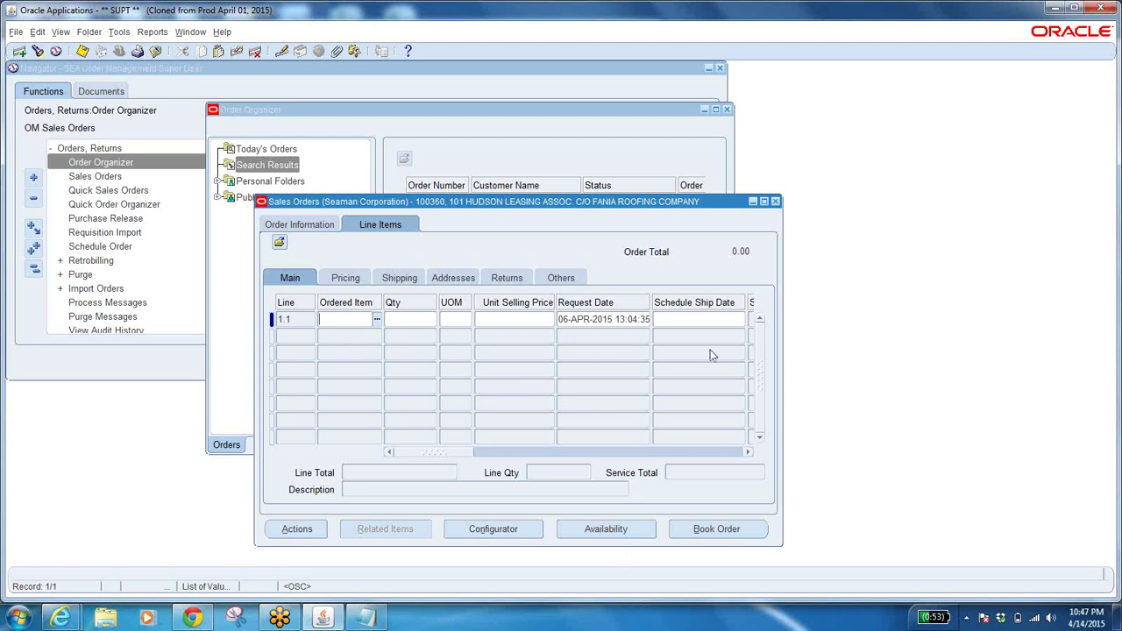
Step: Close the sales order and the Order Organizer, and collapse the navigator's function list
click(775, 204)
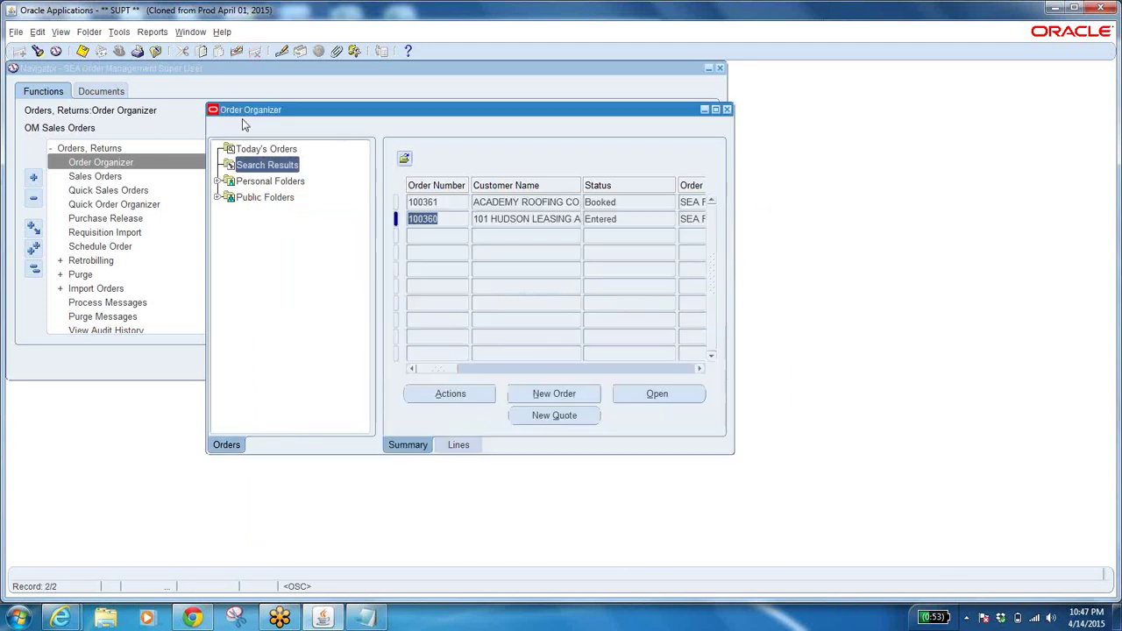
click(156, 50)
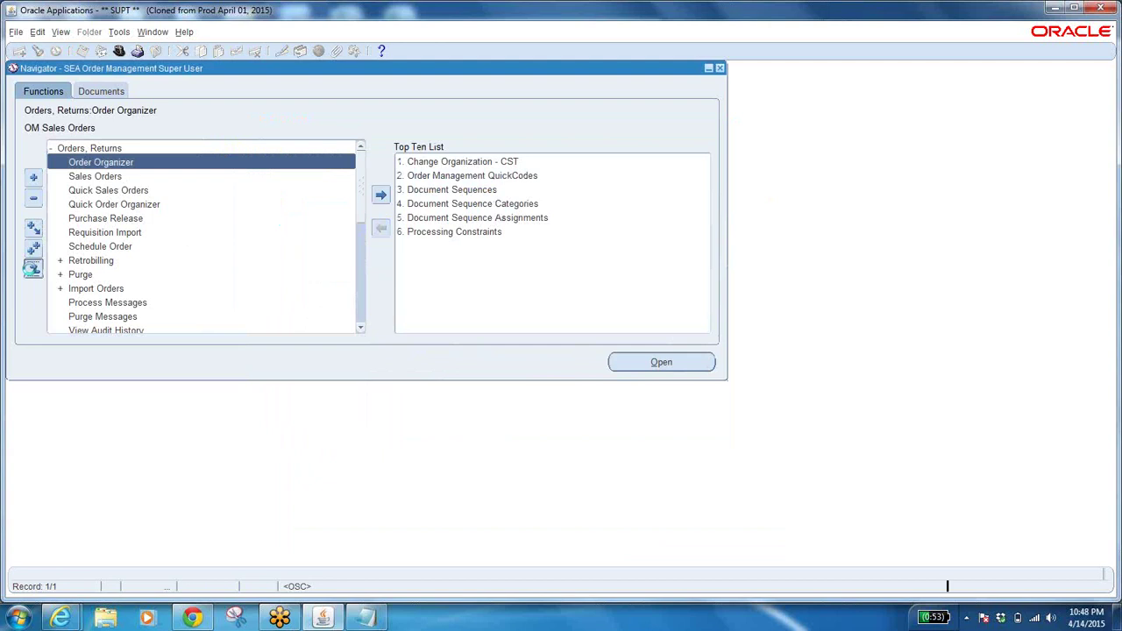
click(33, 269)
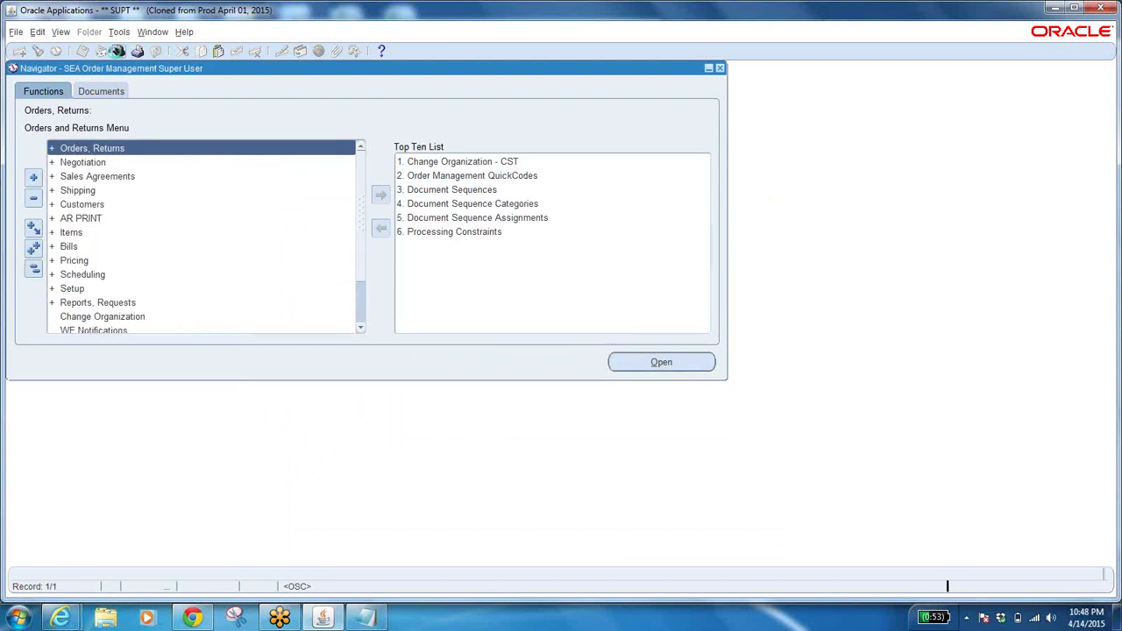
Step: Switch the responsibility to Work in Process
click(118, 51)
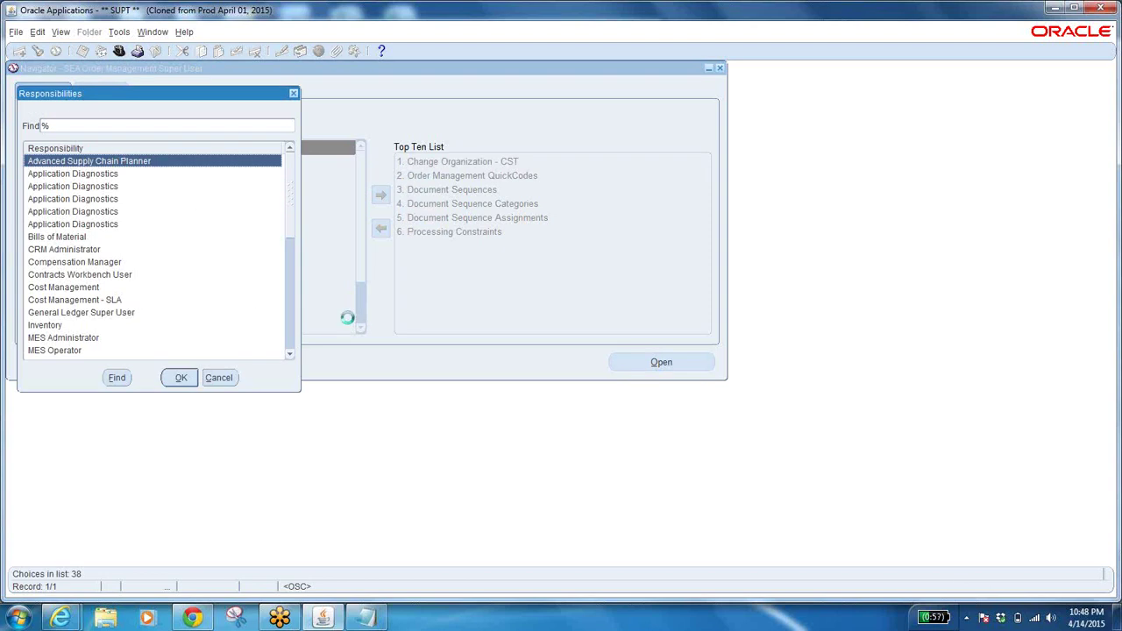
text(w)
click(71, 185)
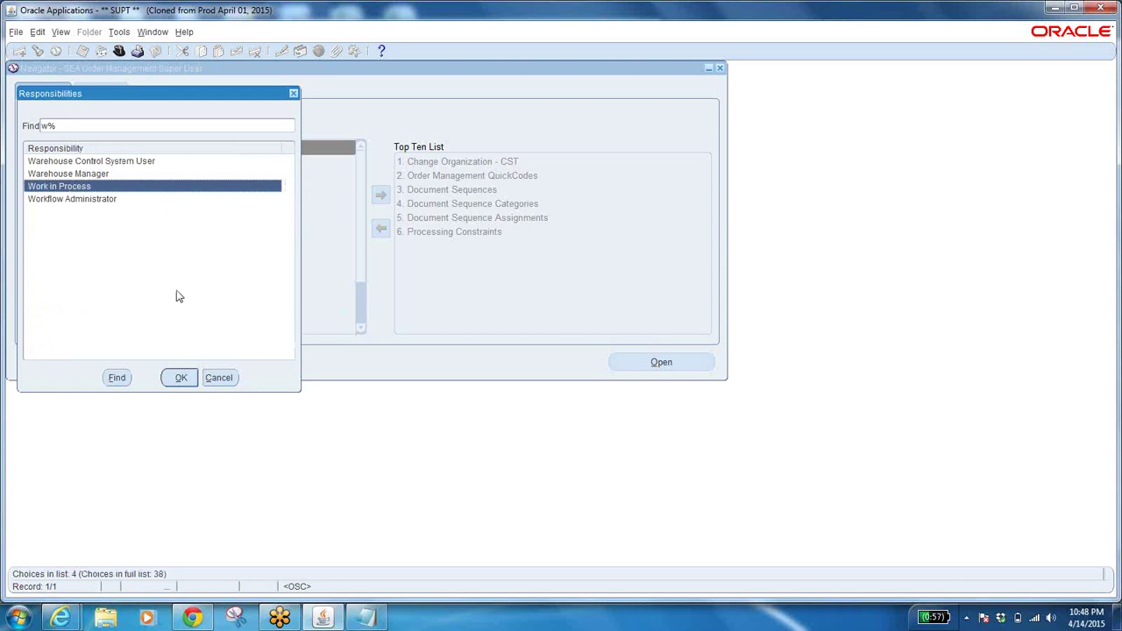
click(186, 385)
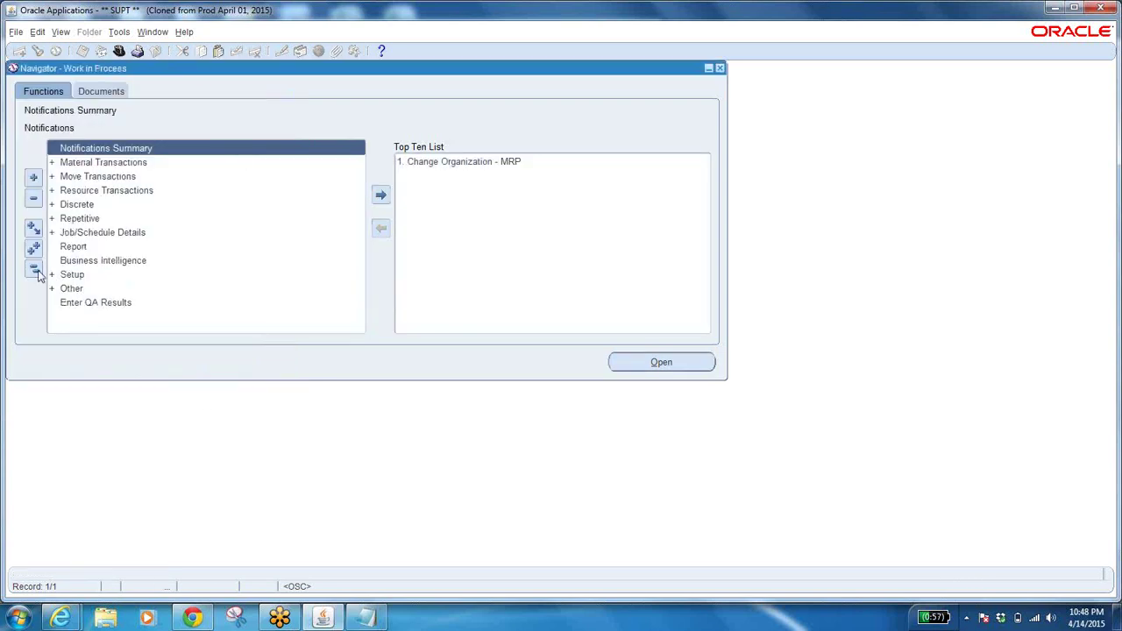
Step: Open Discrete Jobs in the WOO (Wooster Discrete) organization and find job 15060
double_click(81, 205)
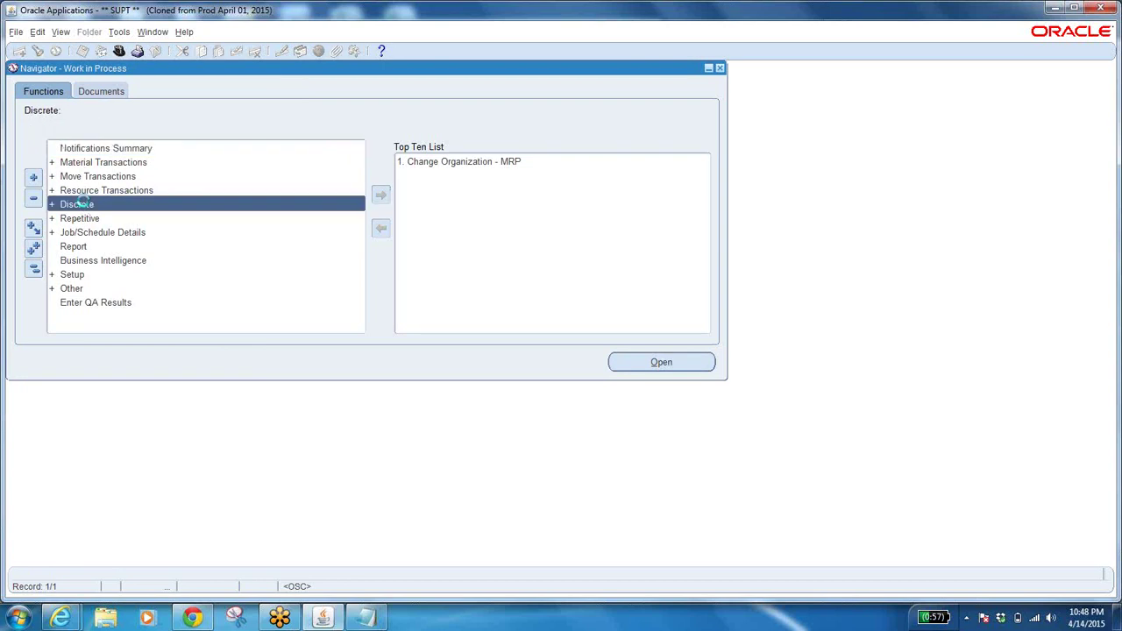
double_click(127, 223)
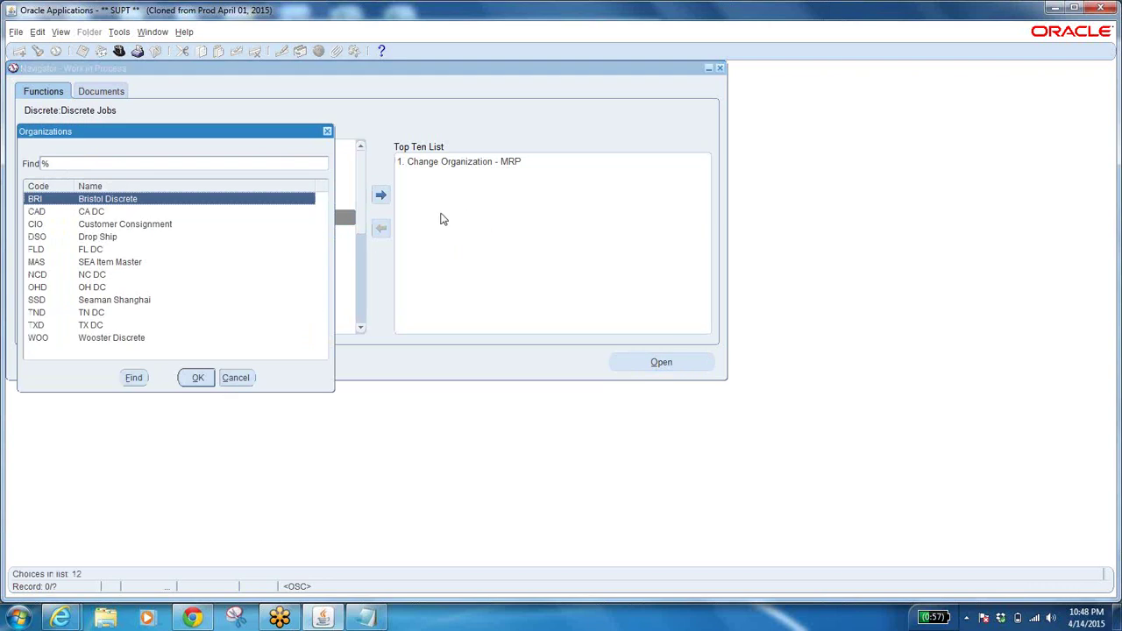
key(Return)
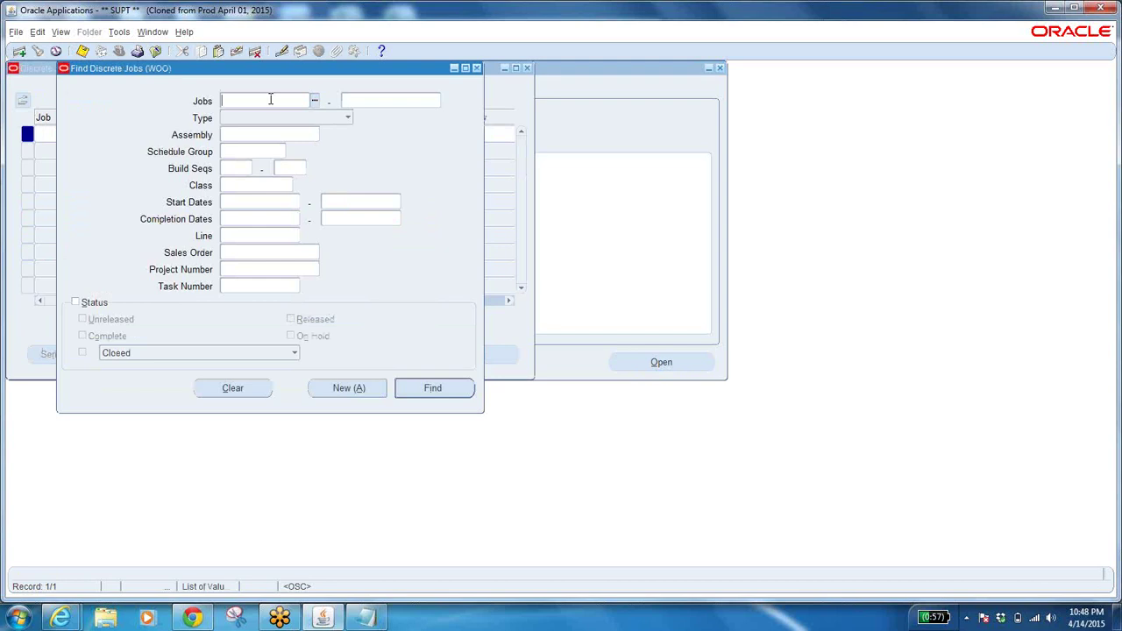
text(1)
click(433, 388)
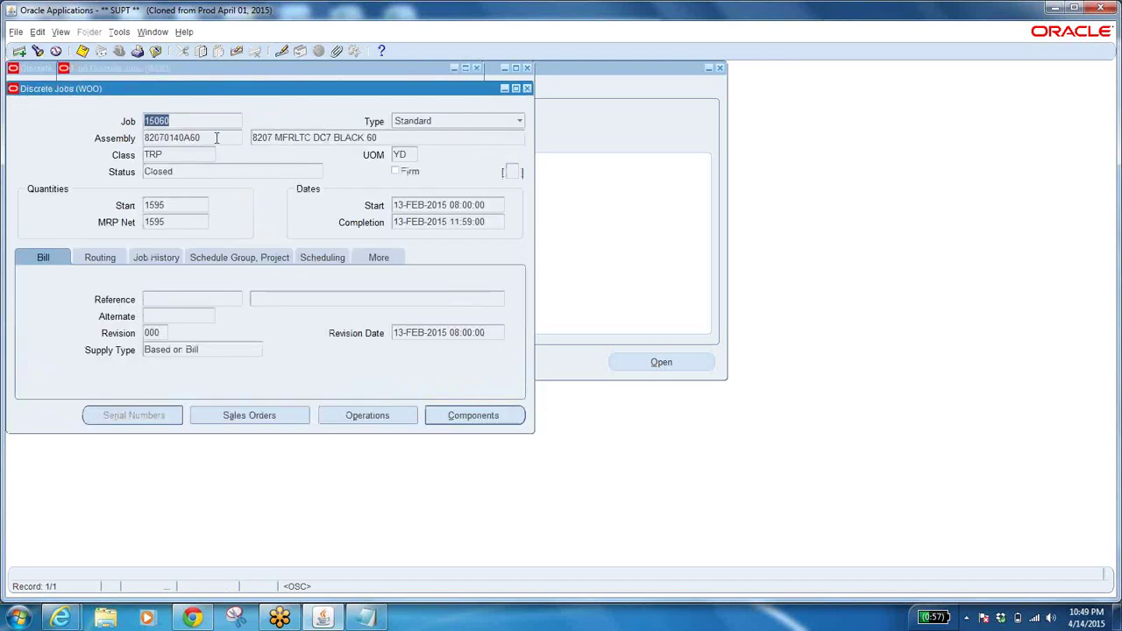
Step: Copy the job's assembly number 82070140A60 into the Notepad notes and return to the Discrete Jobs form
click(216, 137)
key(ctrl+c)
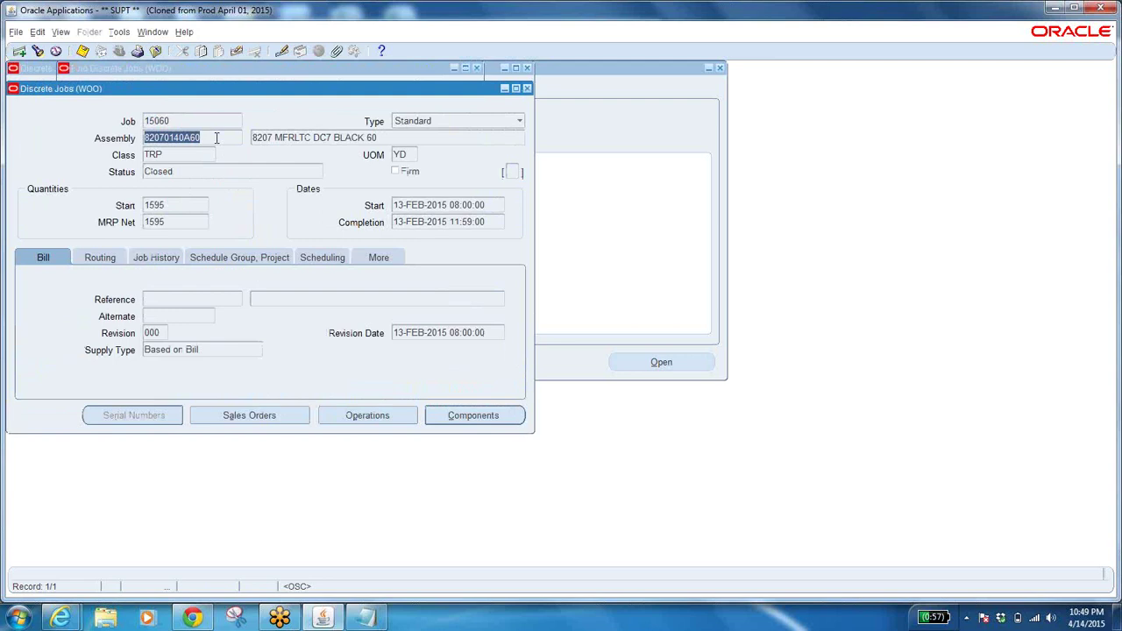
click(361, 618)
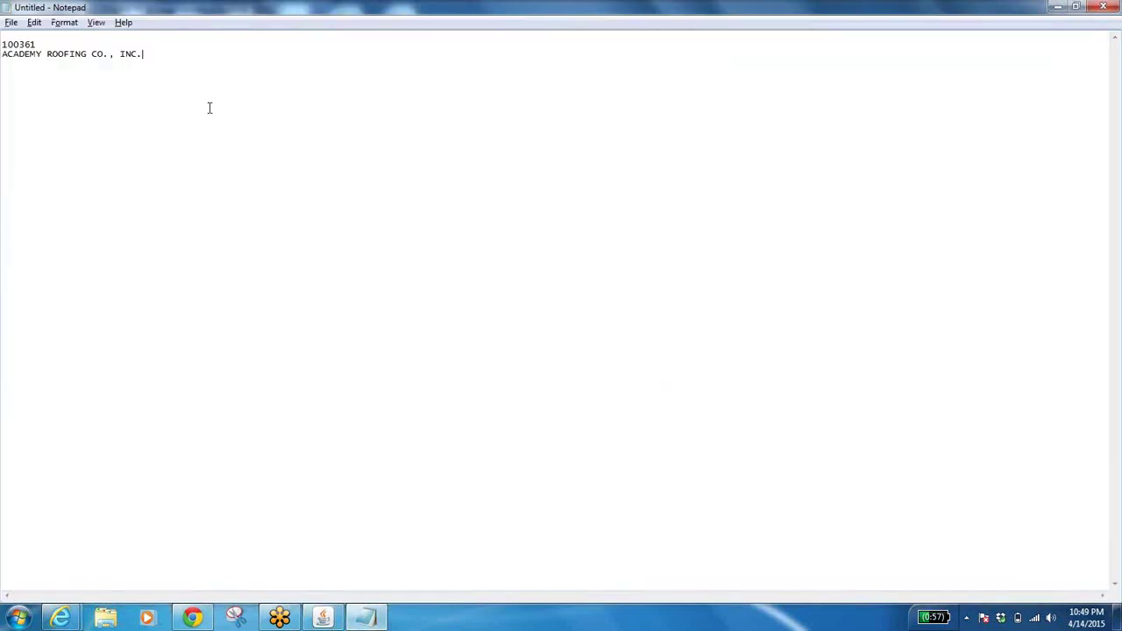
key(ctrl+v)
click(1058, 6)
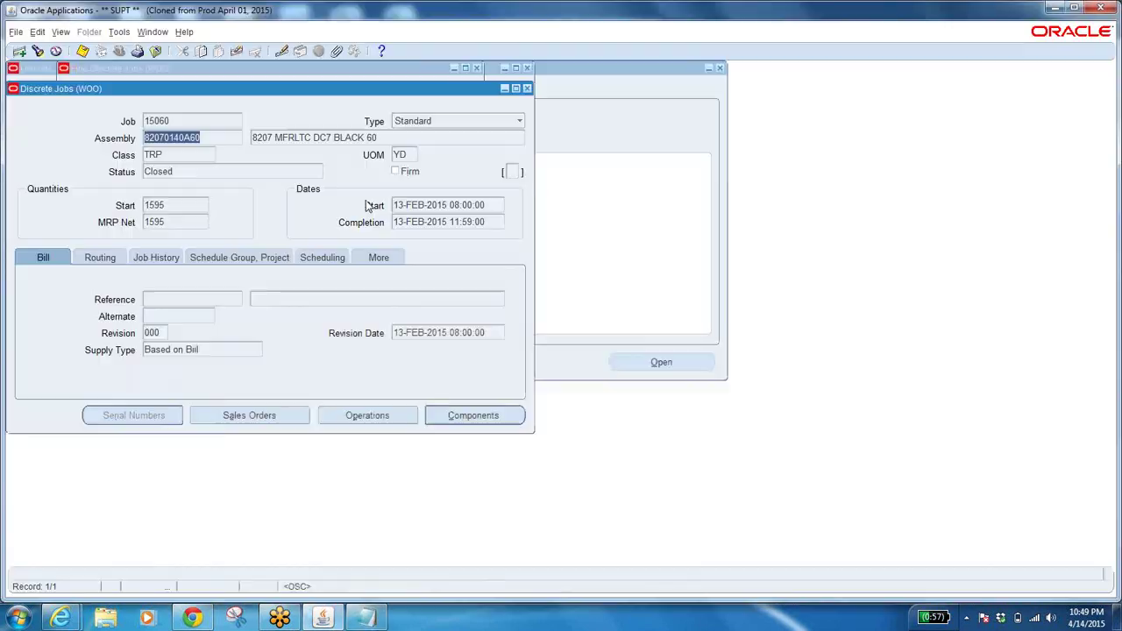
Step: Check the job's assembly number and status, and close the Discrete Jobs forms
click(204, 138)
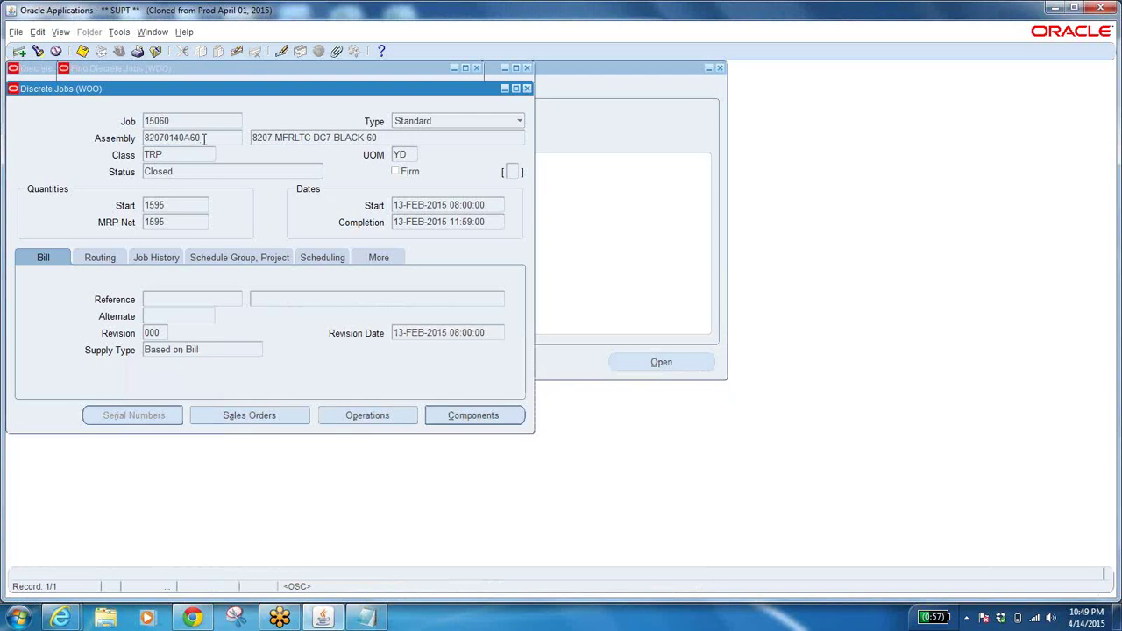
drag(203, 137, 58, 149)
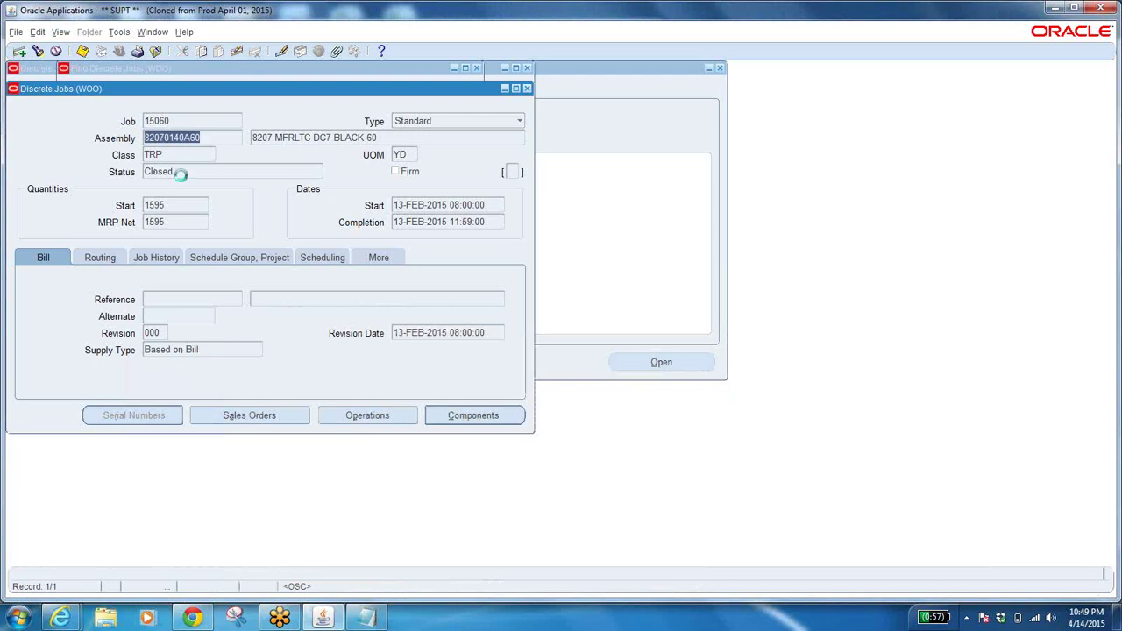
click(179, 174)
click(221, 139)
click(157, 51)
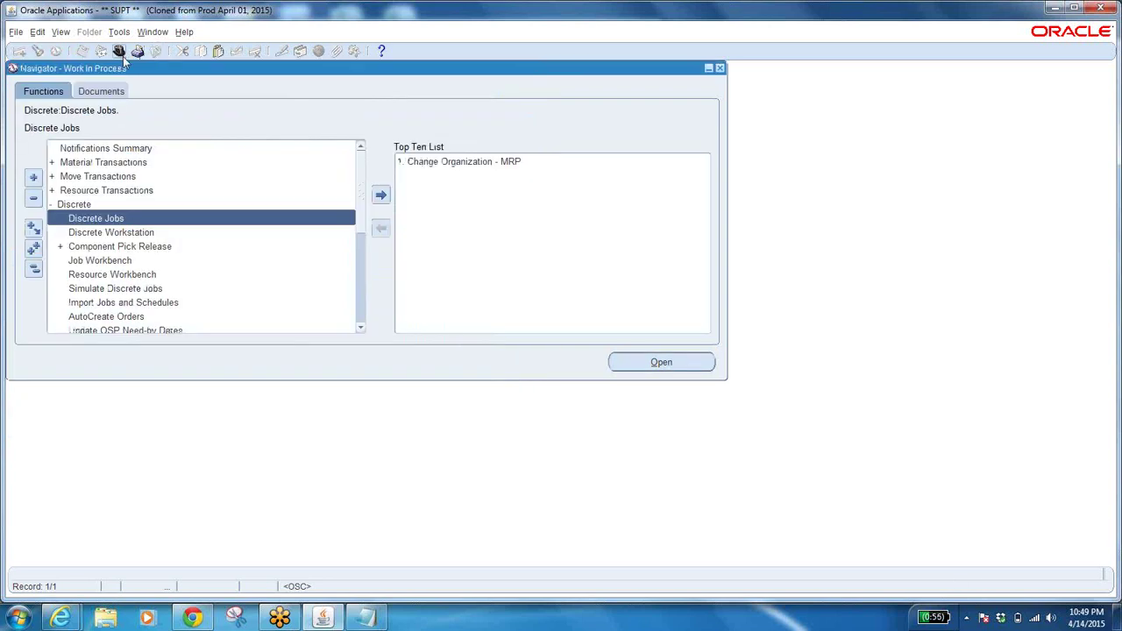
Step: Switch the responsibility to SEA Order Management Super User
click(119, 51)
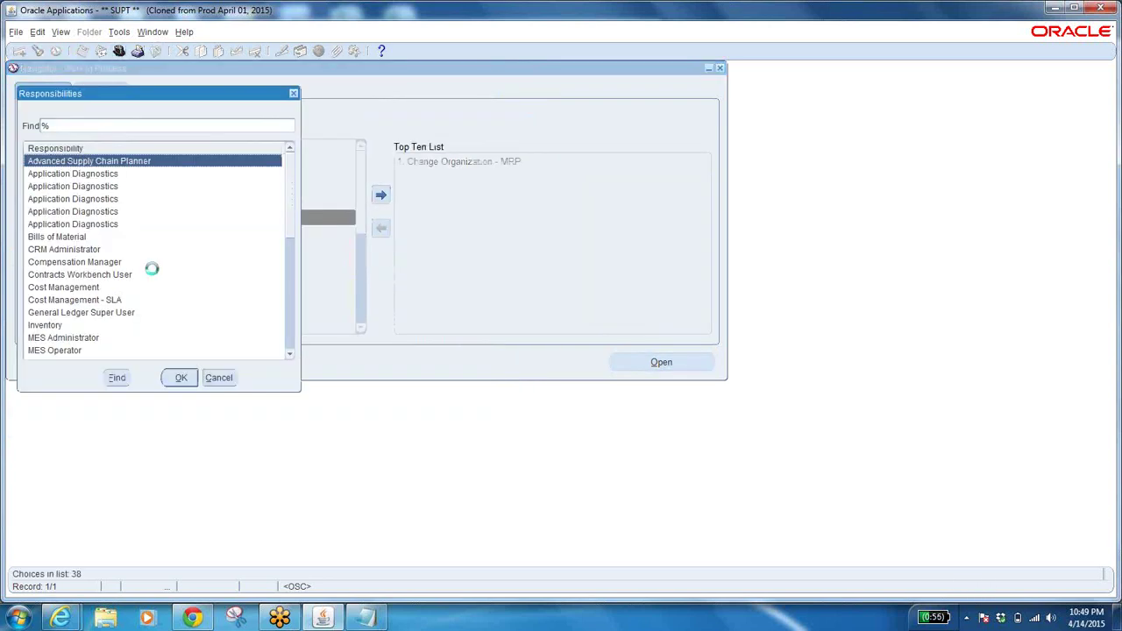
text(sea)
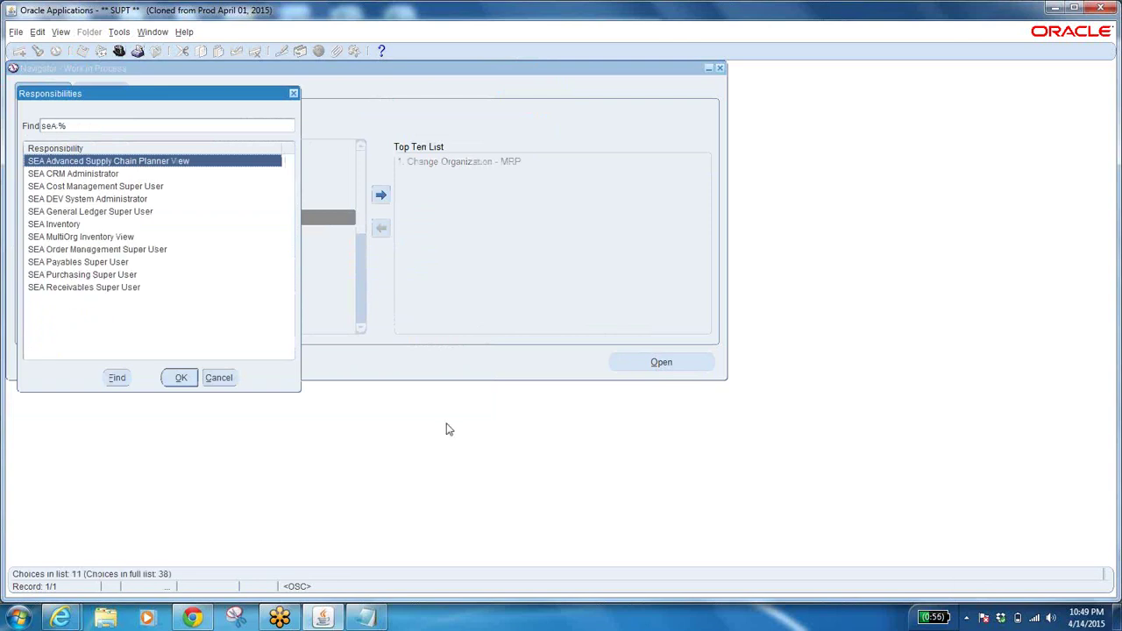
click(169, 252)
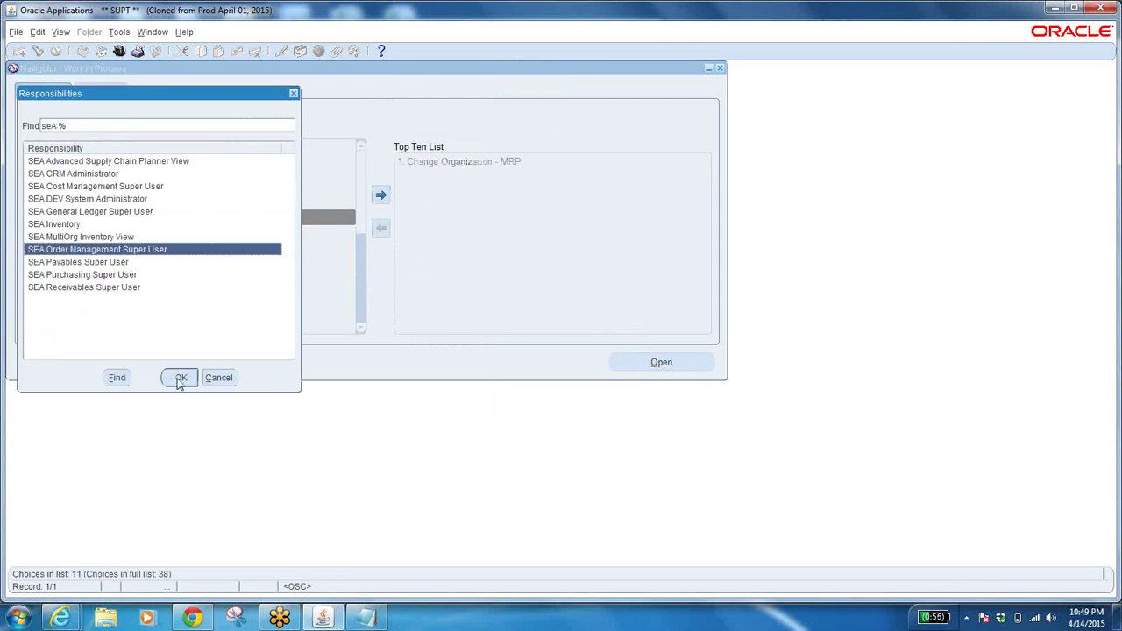
click(180, 377)
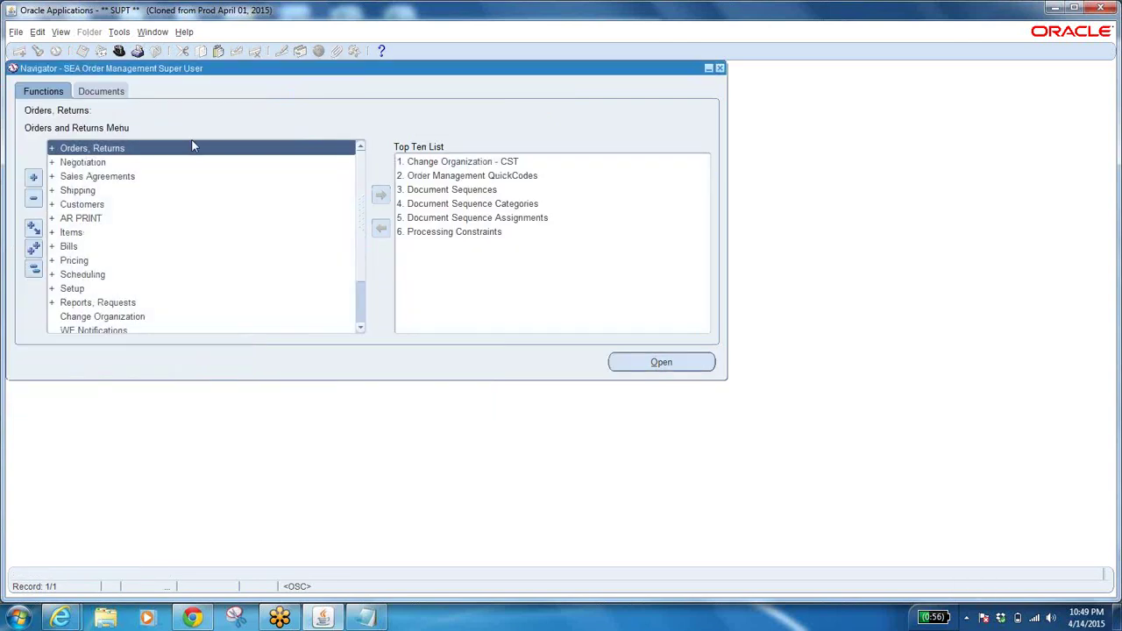
Step: Open a new Sales Orders form from the Orders, Returns functions
click(132, 148)
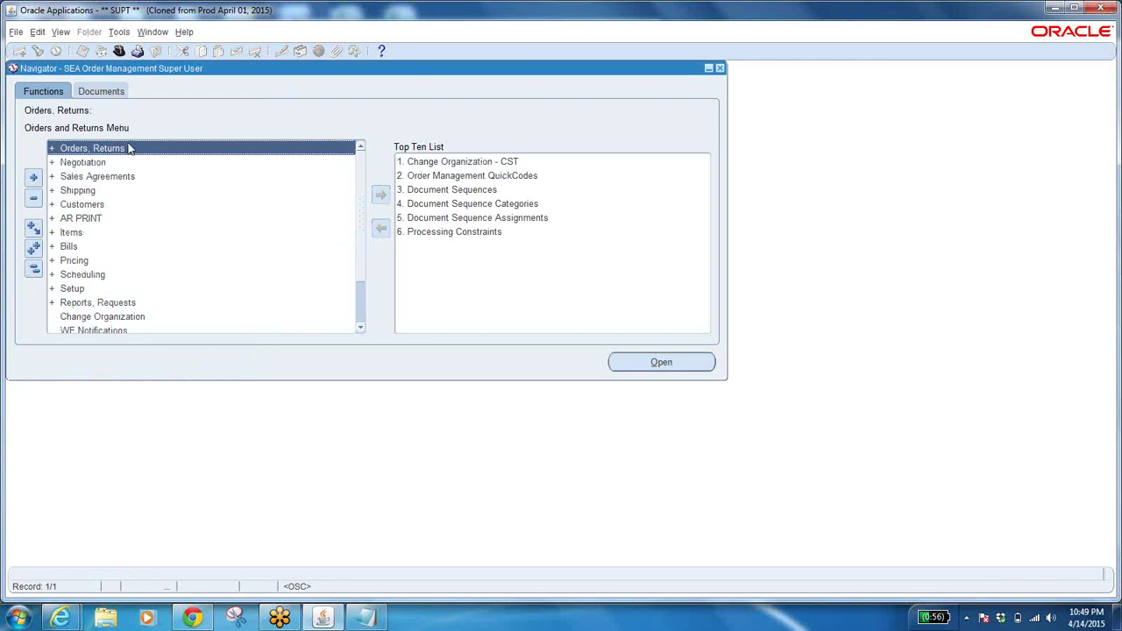
double_click(132, 148)
click(116, 176)
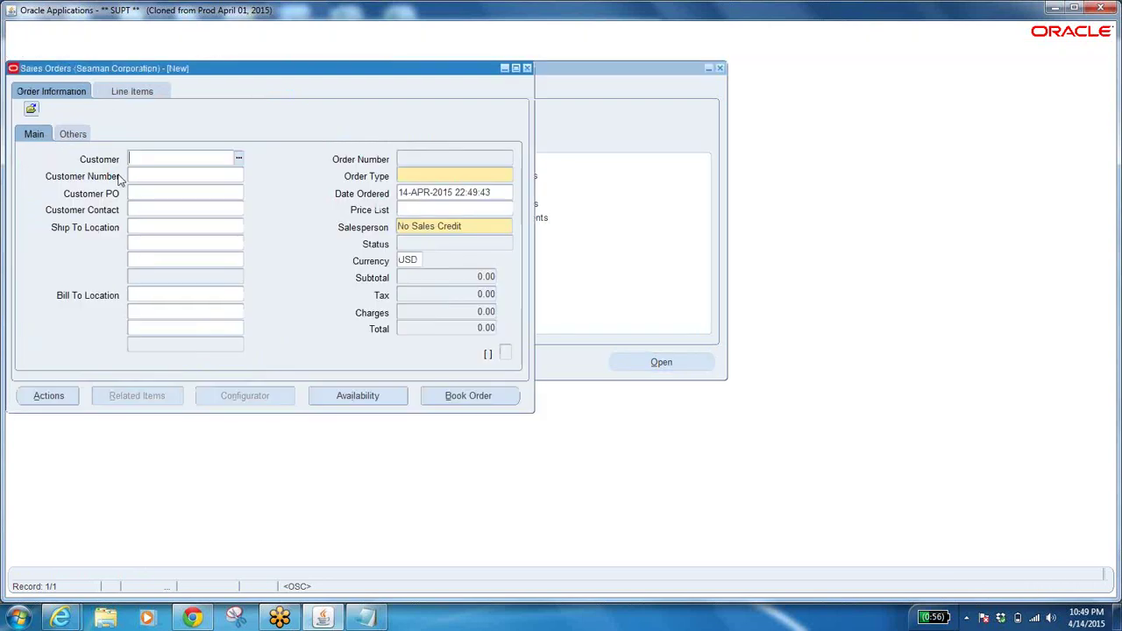
Step: Copy ACADEMY ROOFING CO., INC. from the Notepad notes and enter it as the customer of the new sales order
click(365, 618)
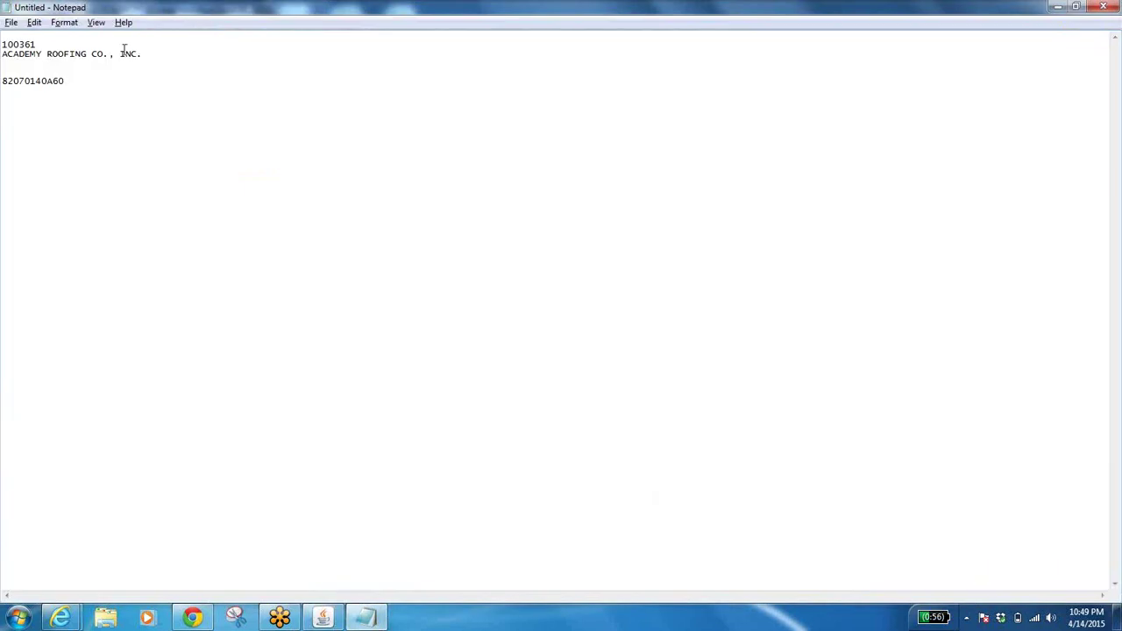
drag(143, 55, 4, 60)
key(ctrl+c)
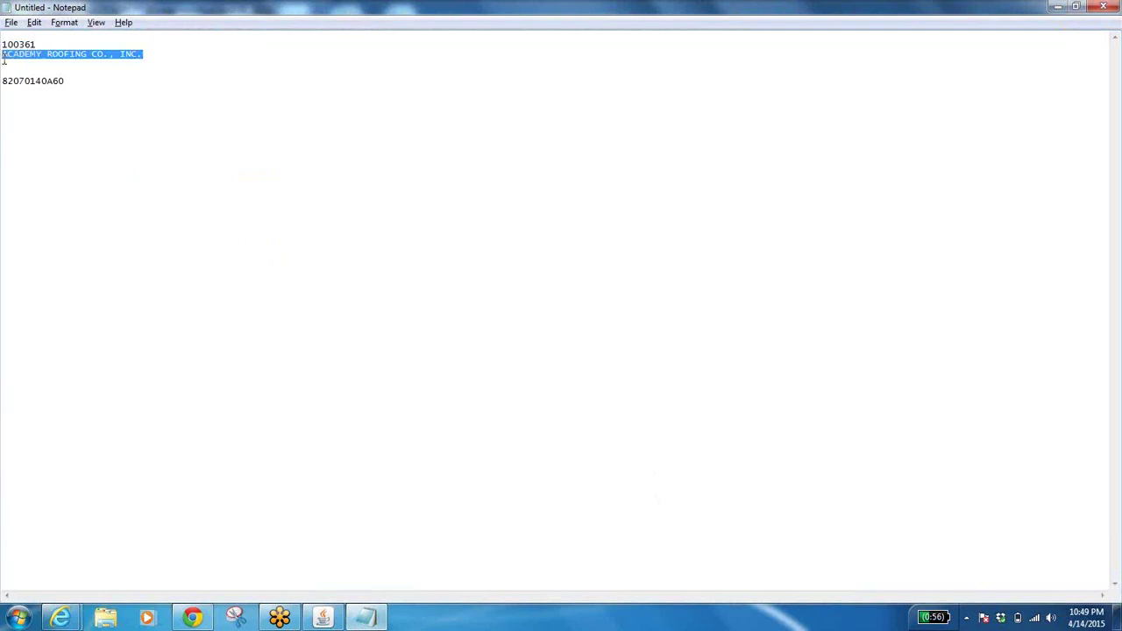
key(alt+Tab)
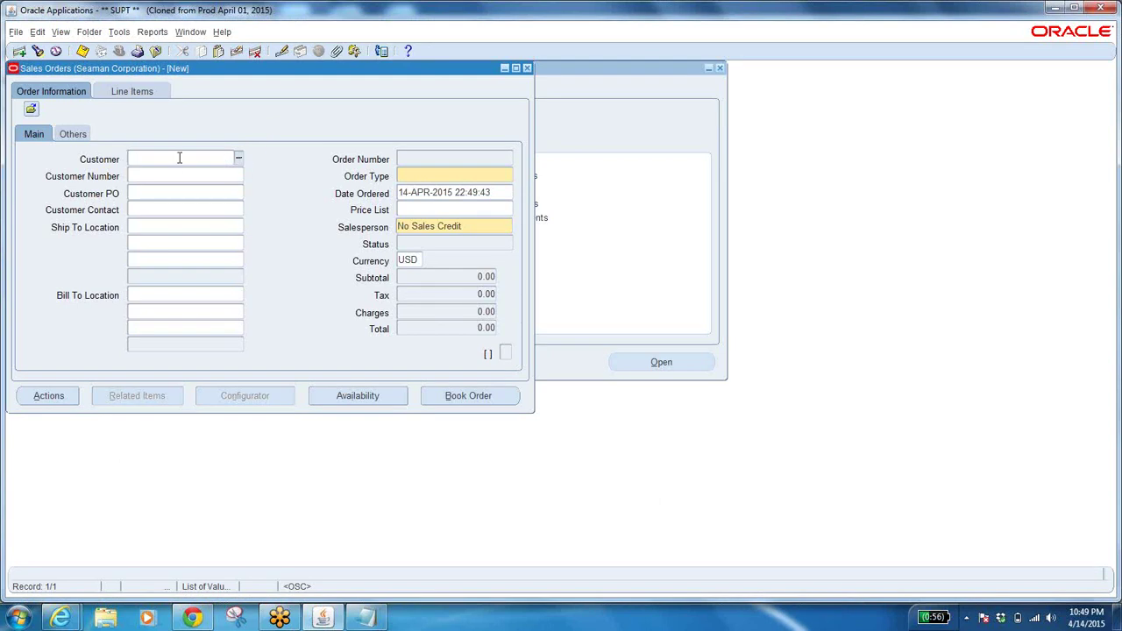
key(ctrl+v)
key(Tab)
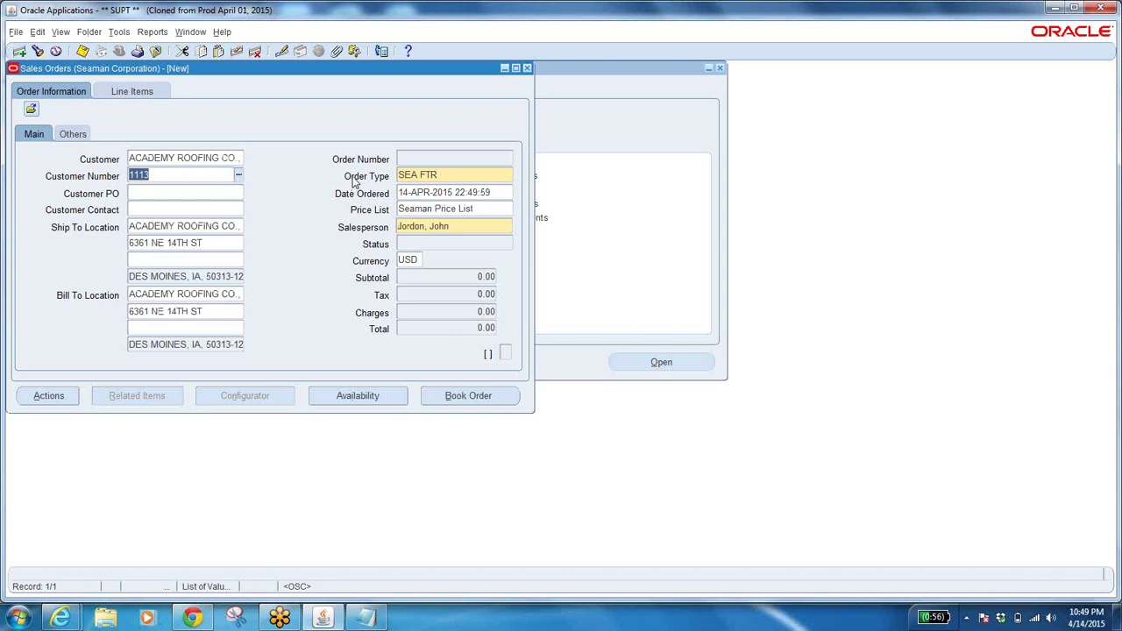
Step: Review the order header's defaulted customer, ship-to and bill-to locations, order type, price list and payment terms
click(234, 158)
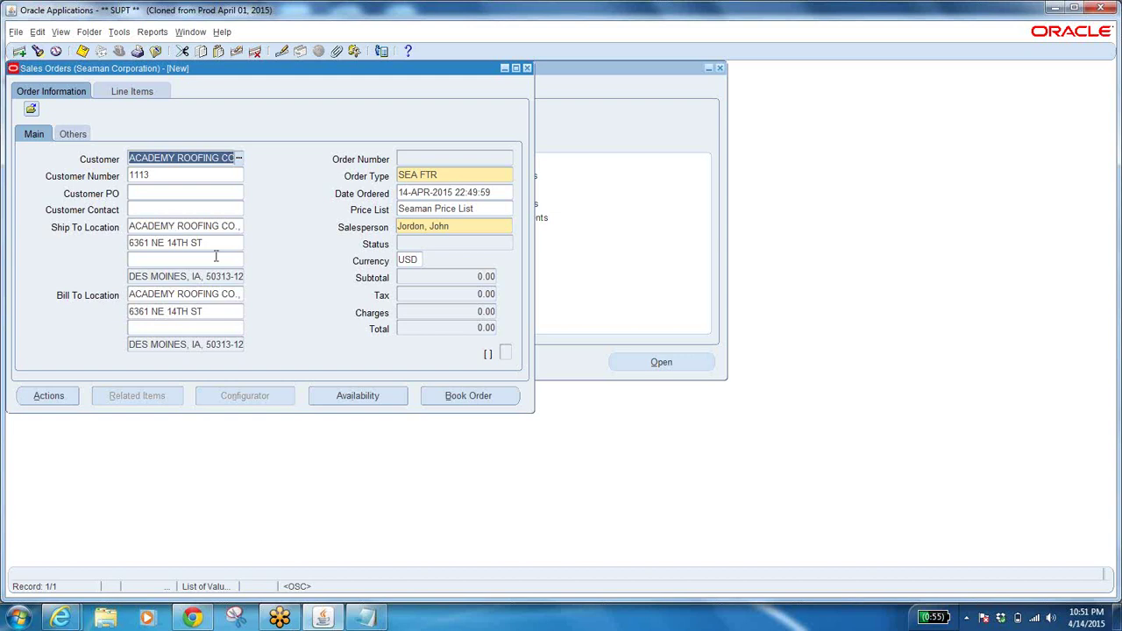
click(228, 227)
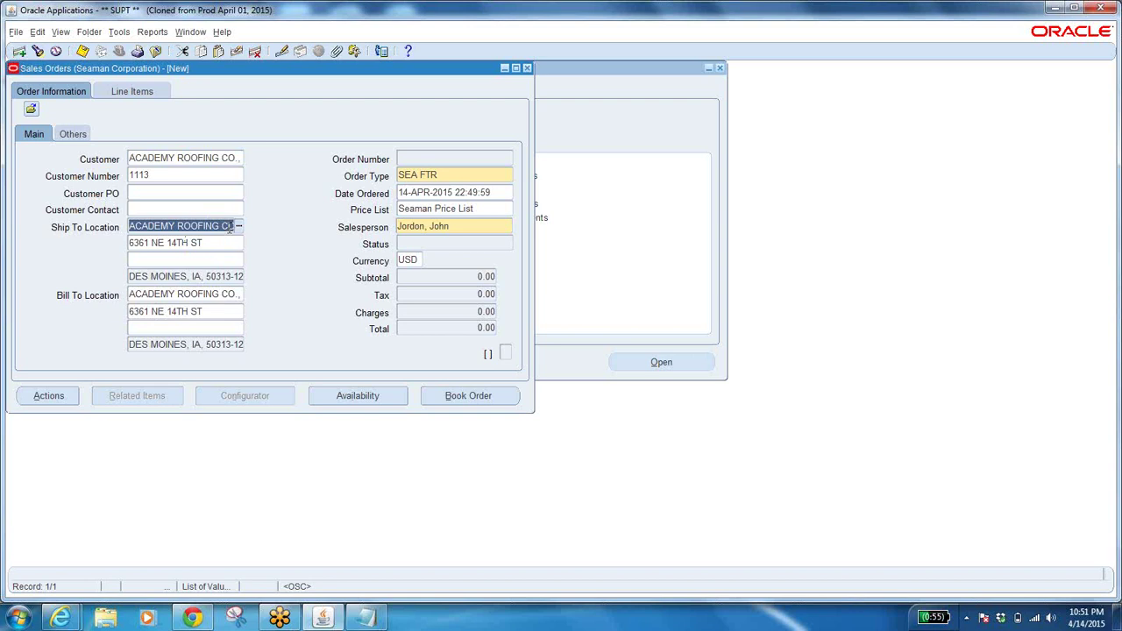
click(163, 156)
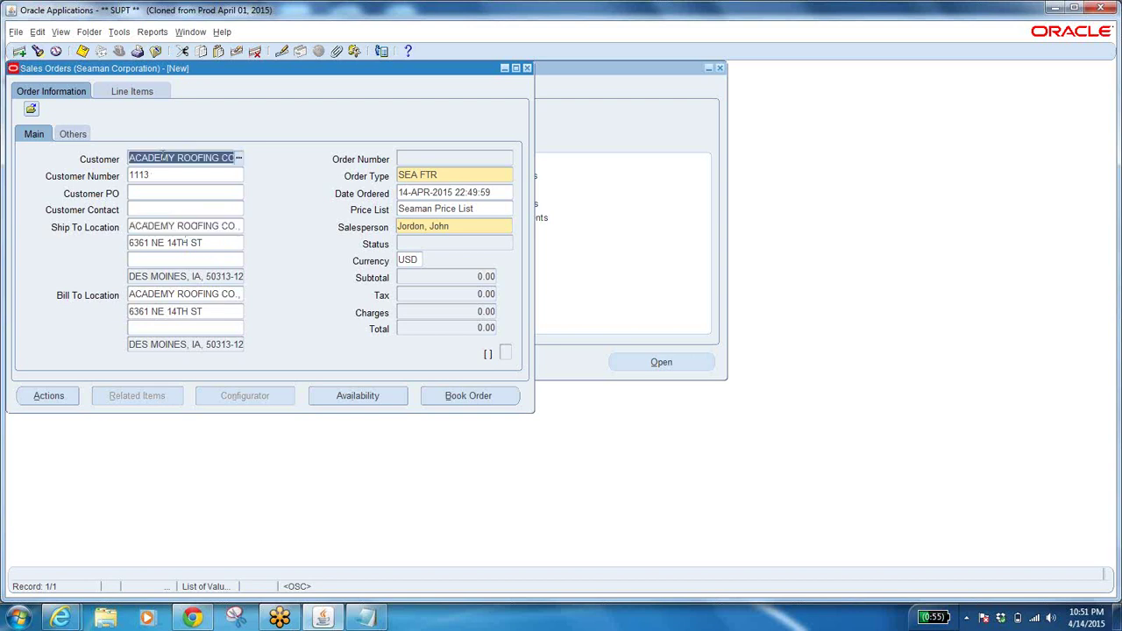
click(175, 225)
click(169, 291)
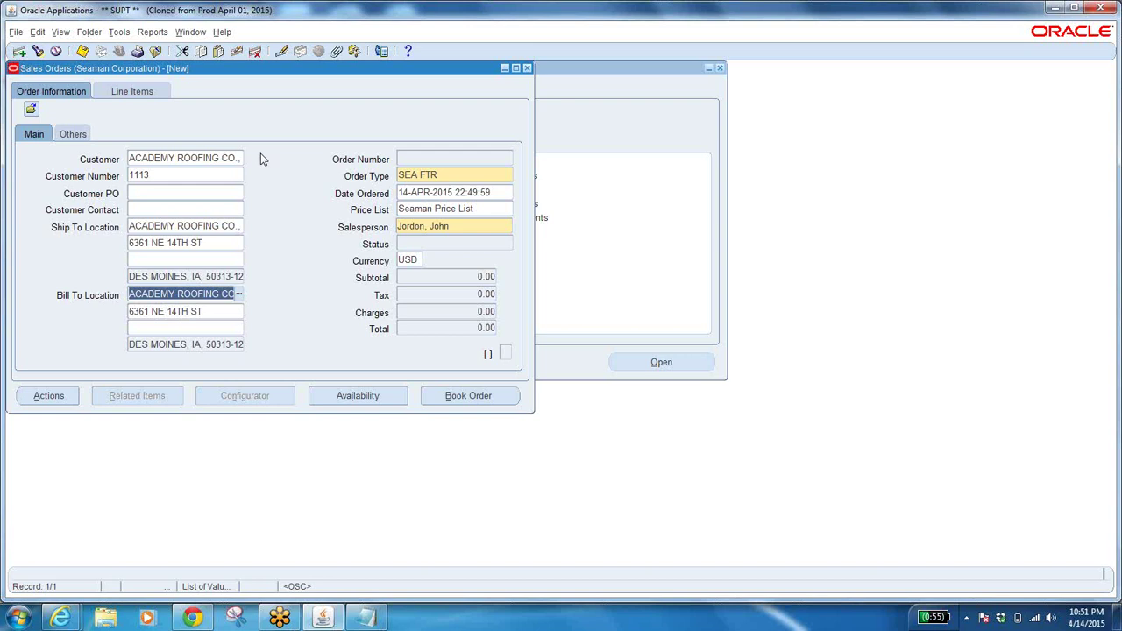
click(238, 157)
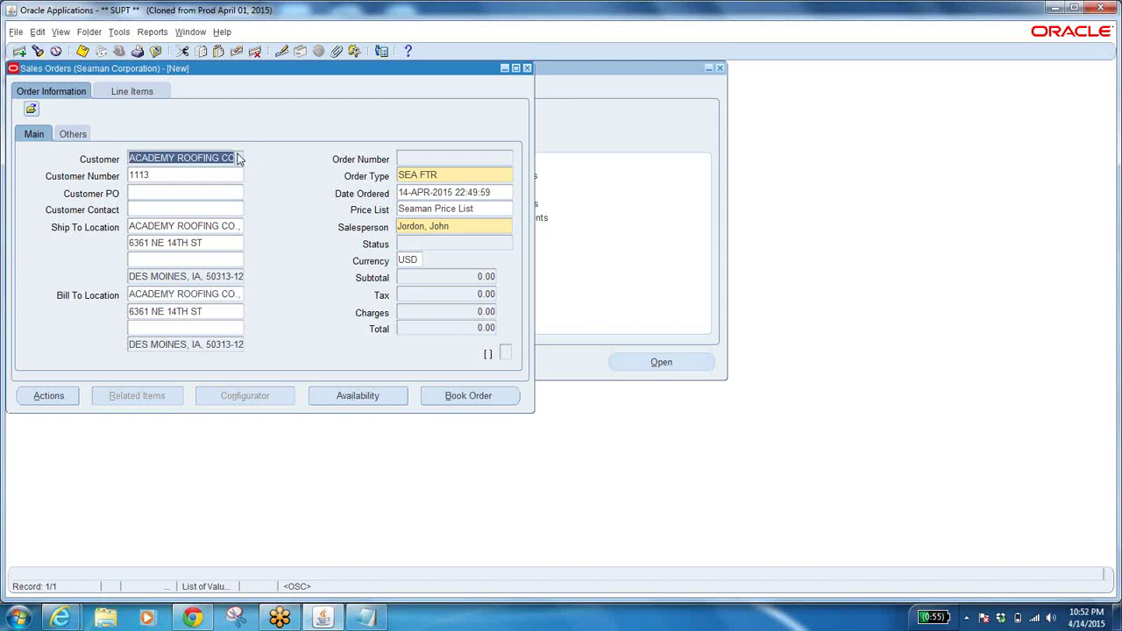
click(463, 175)
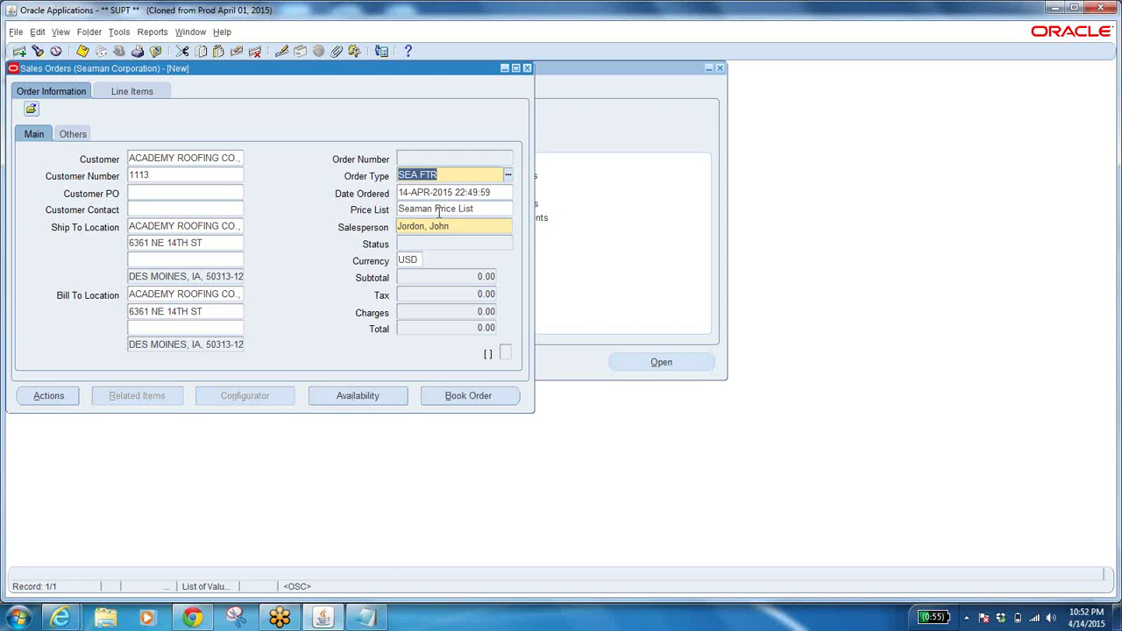
click(452, 208)
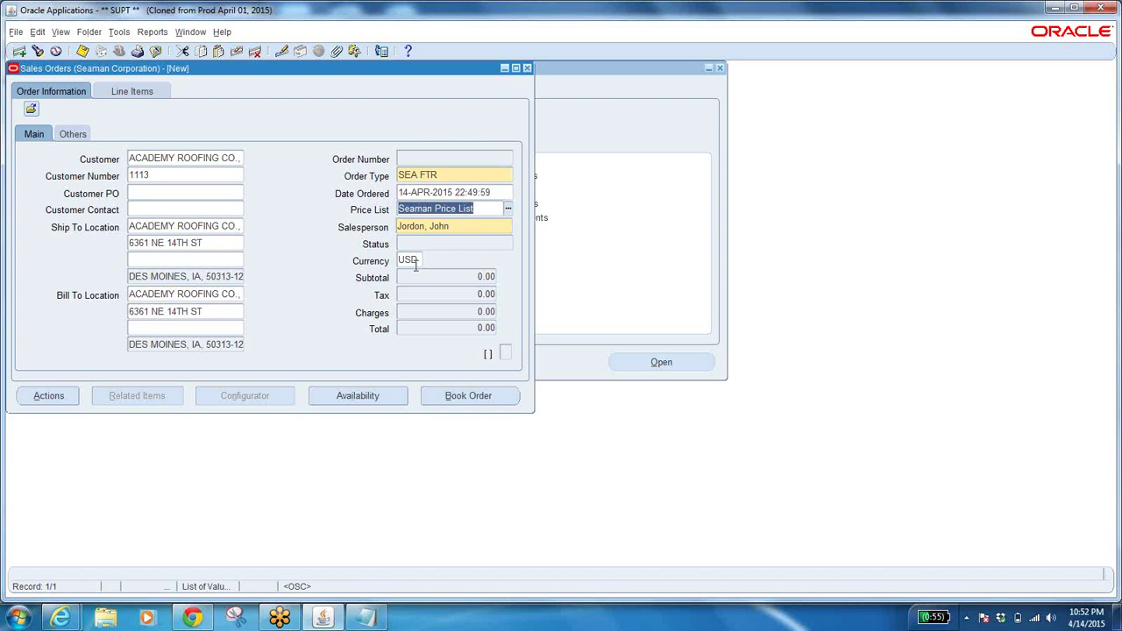
click(75, 134)
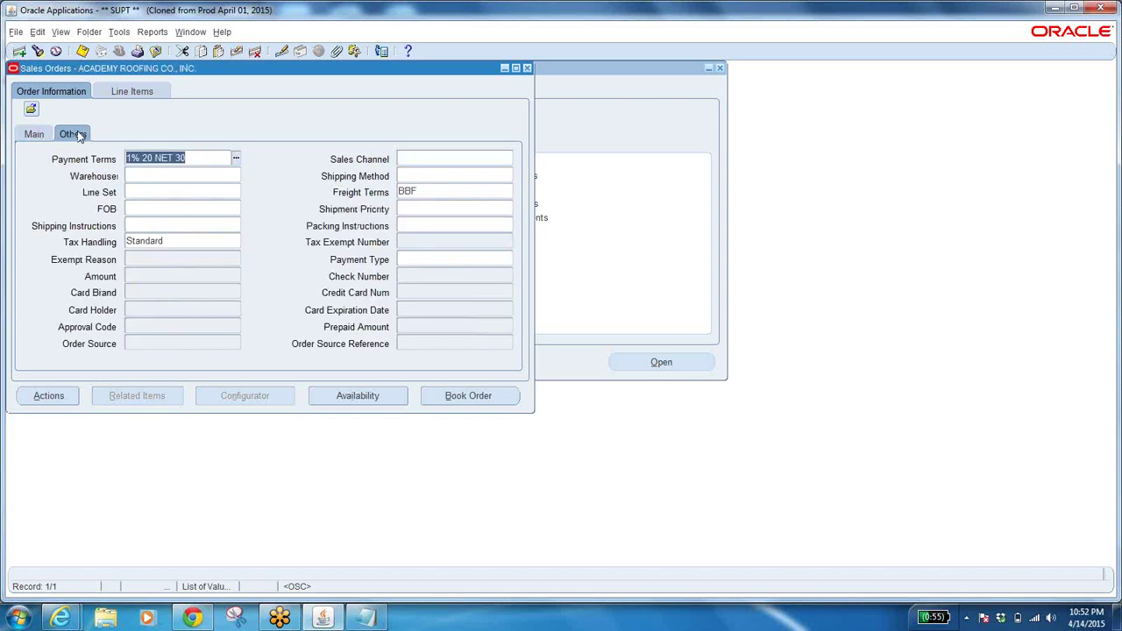
click(205, 159)
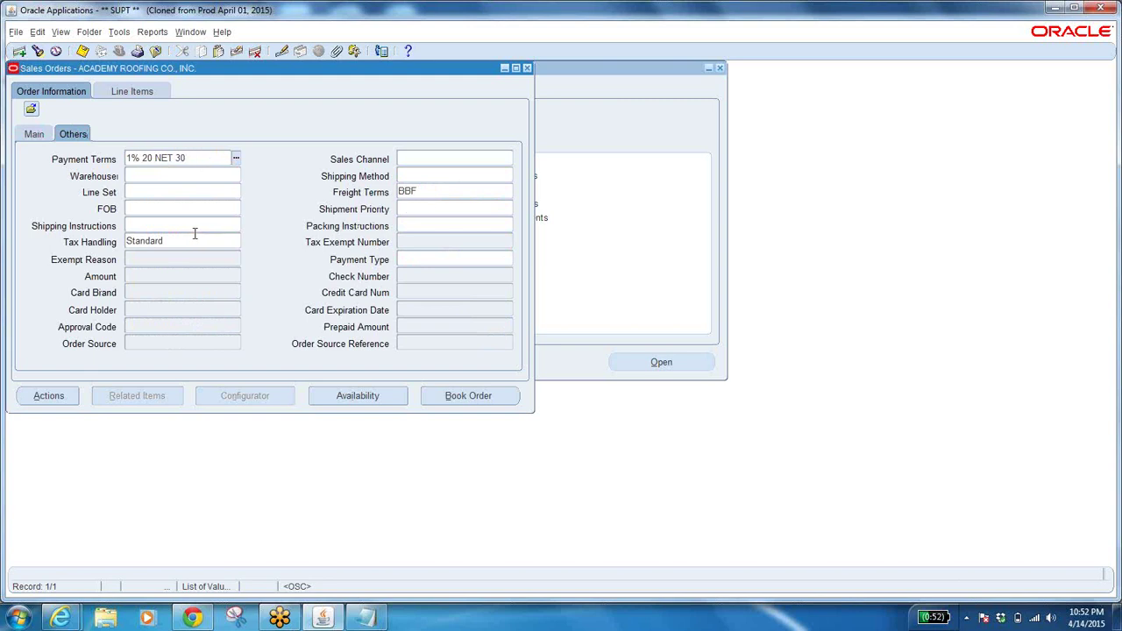
Step: Go to the order's line items and enter item 82070140A60, copied from the Notepad notes, as the ordered item on line 1.1
click(149, 92)
click(368, 619)
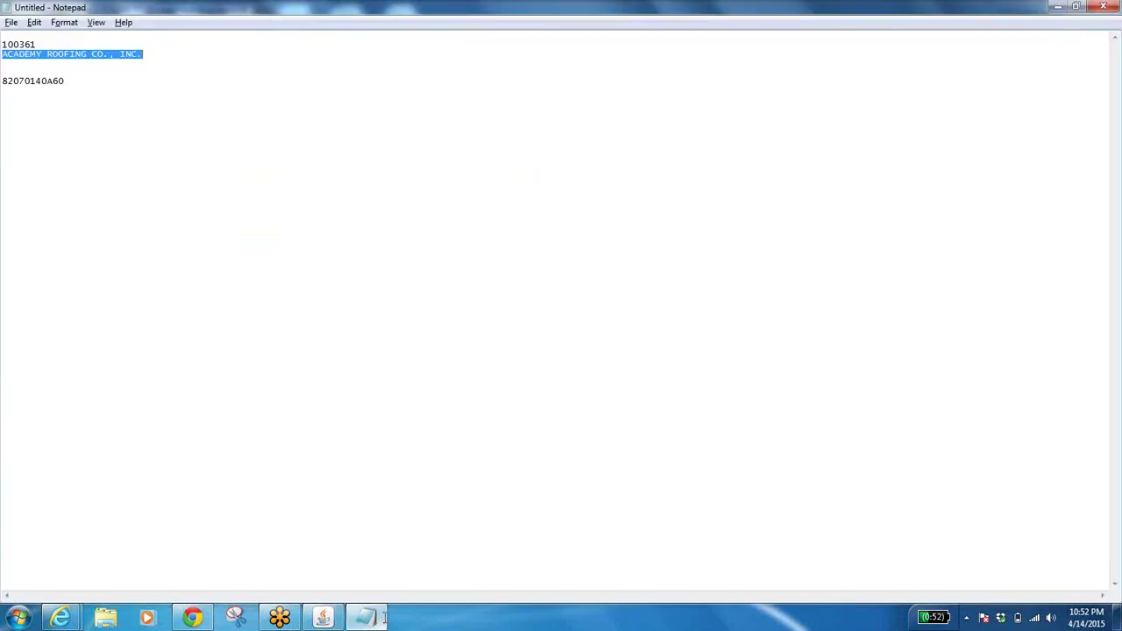
drag(66, 81, 3, 80)
key(ctrl+c)
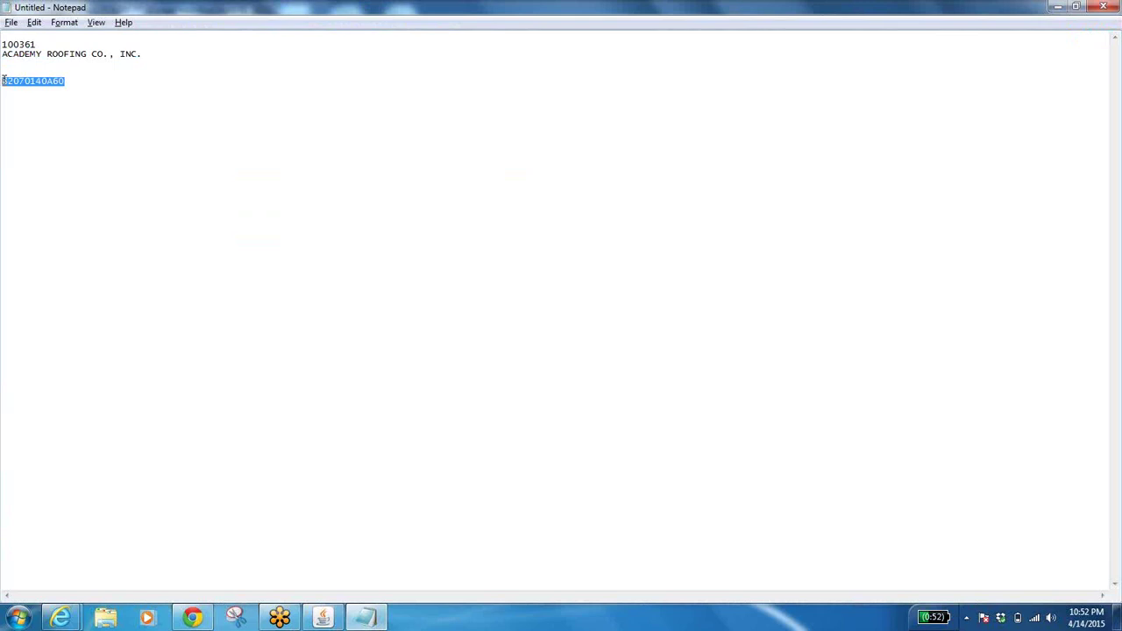
key(alt+Tab)
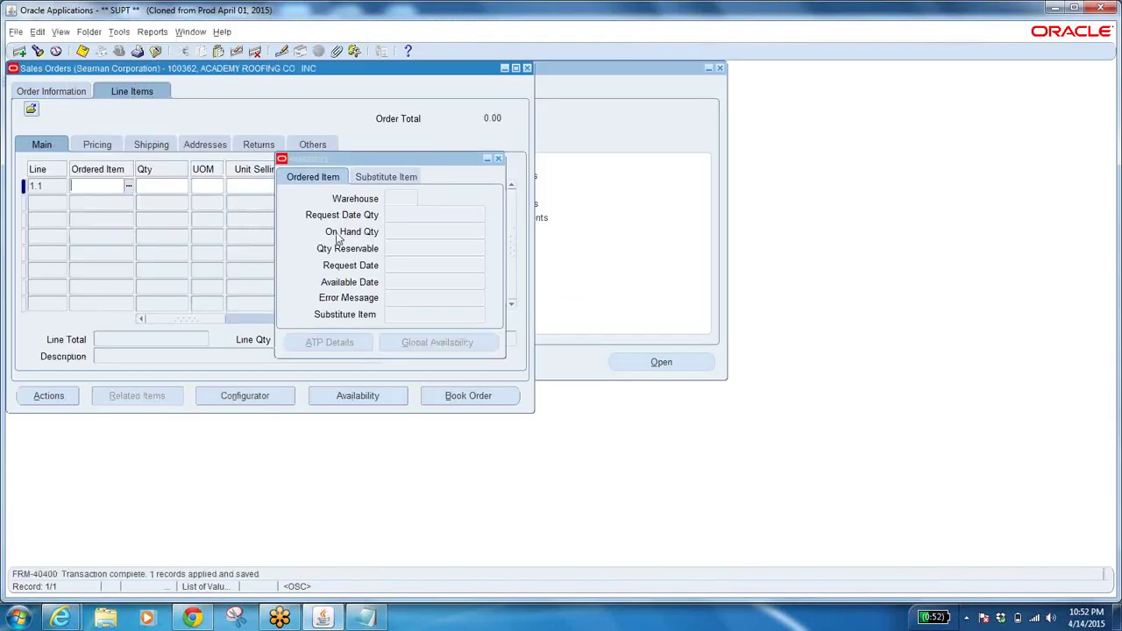
click(73, 186)
key(ctrl+v)
key(Tab)
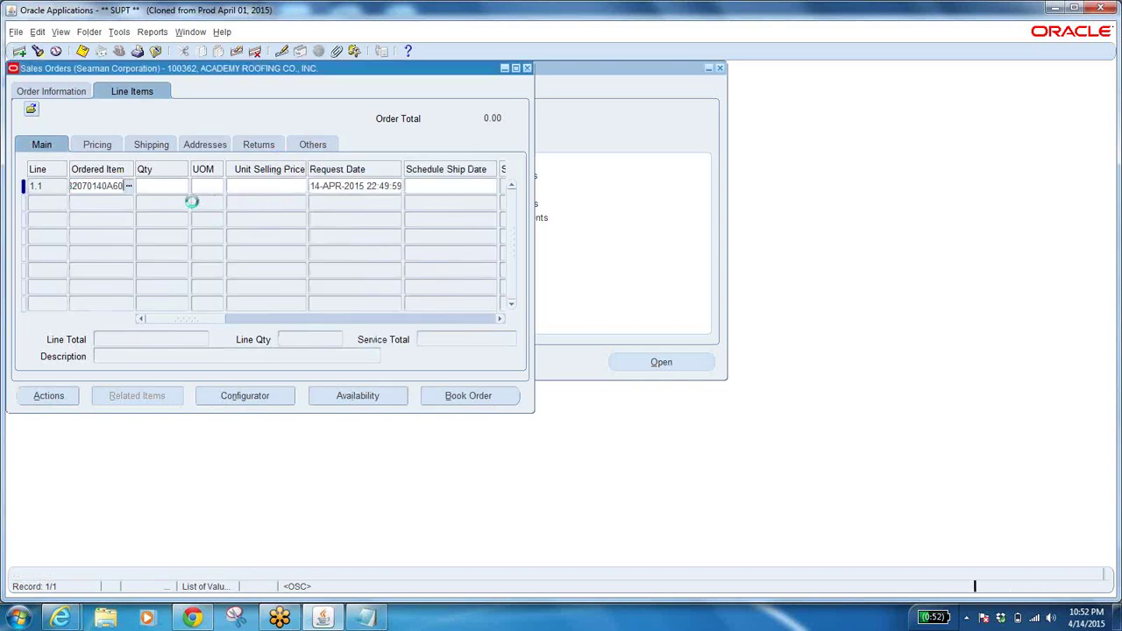
Step: Try to check the availability of the ordered item on line 1.1 and dismiss the note
click(112, 186)
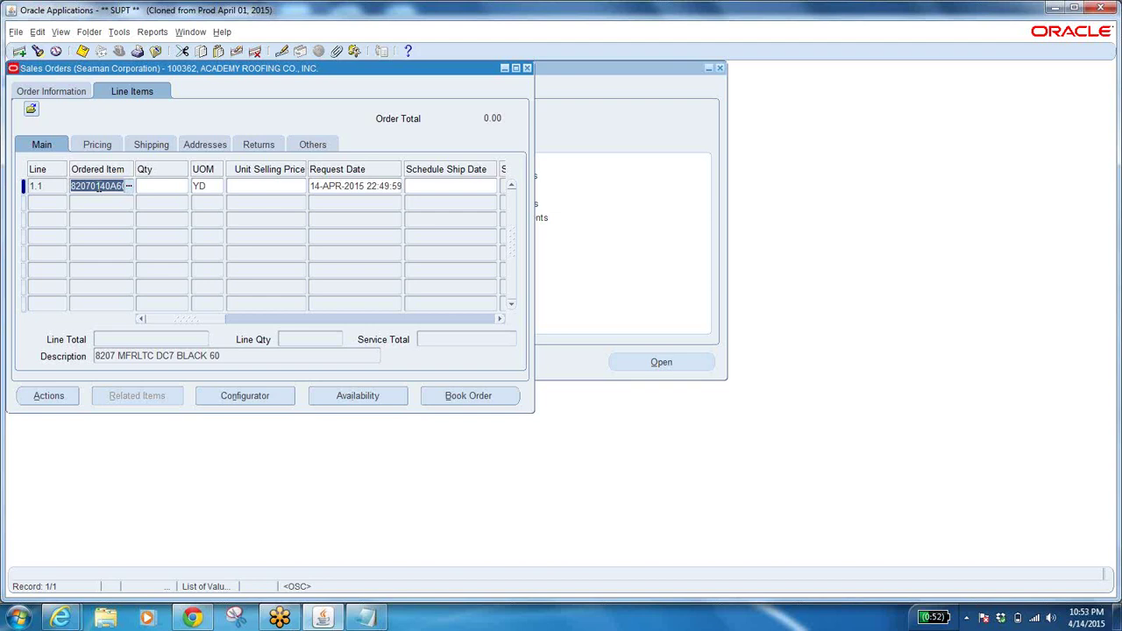
click(358, 396)
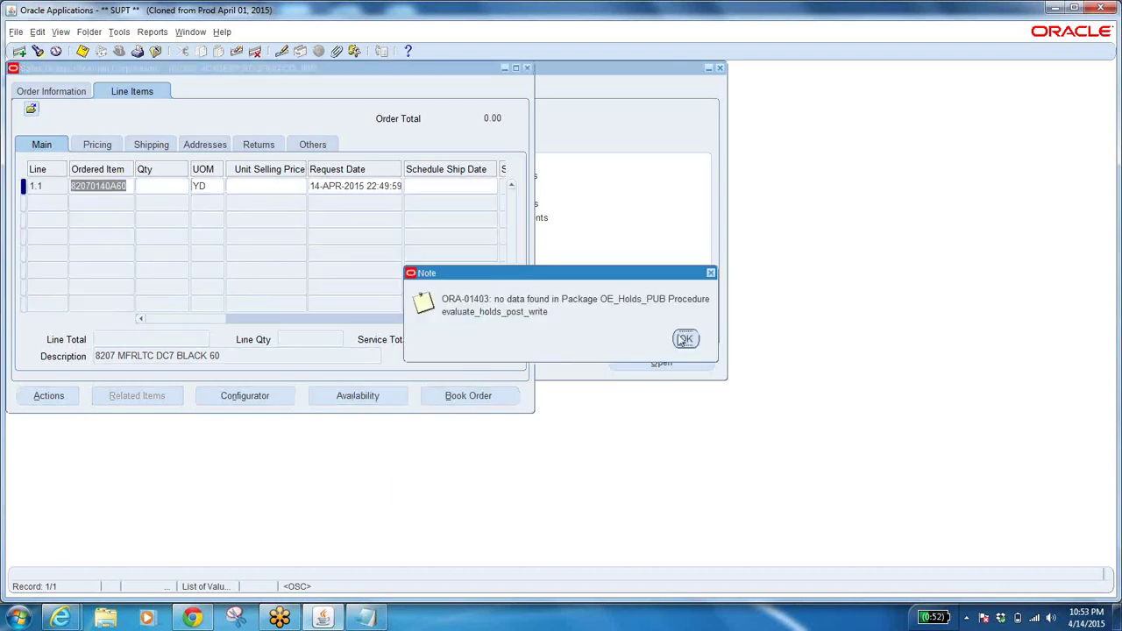
click(685, 340)
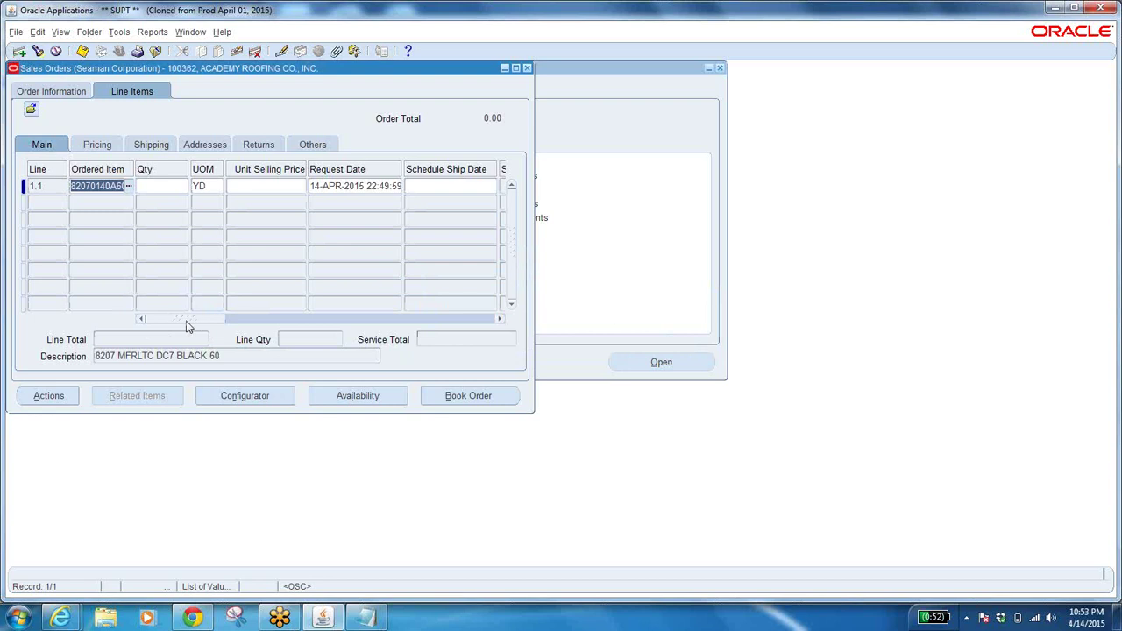
Step: Set the line quantity to 104 and check the ordered item and its description
click(154, 187)
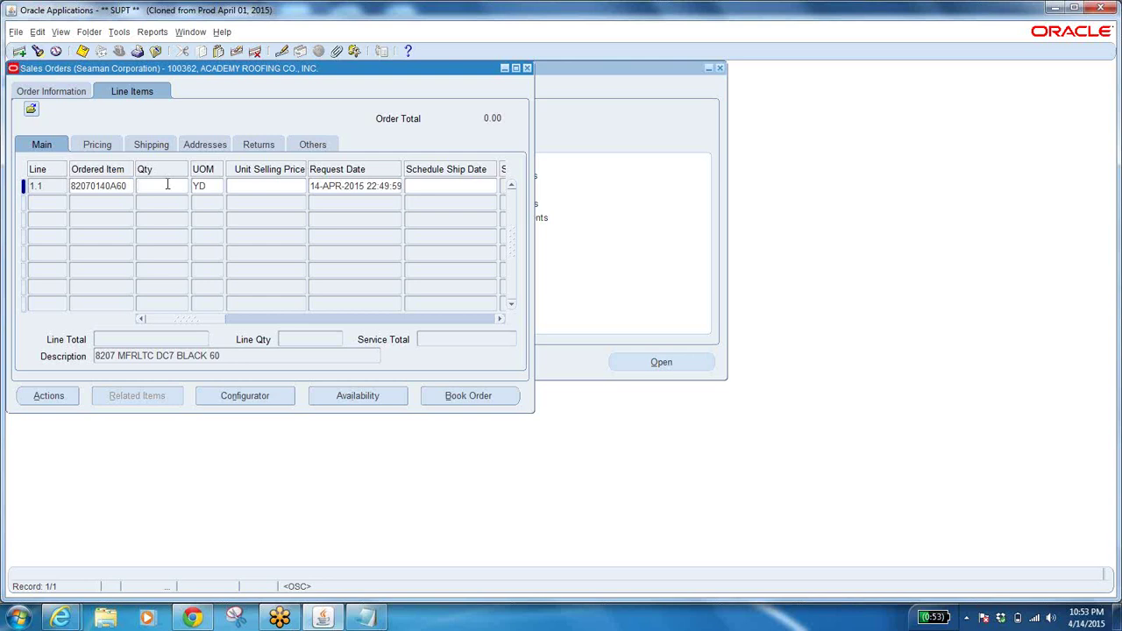
text(104)
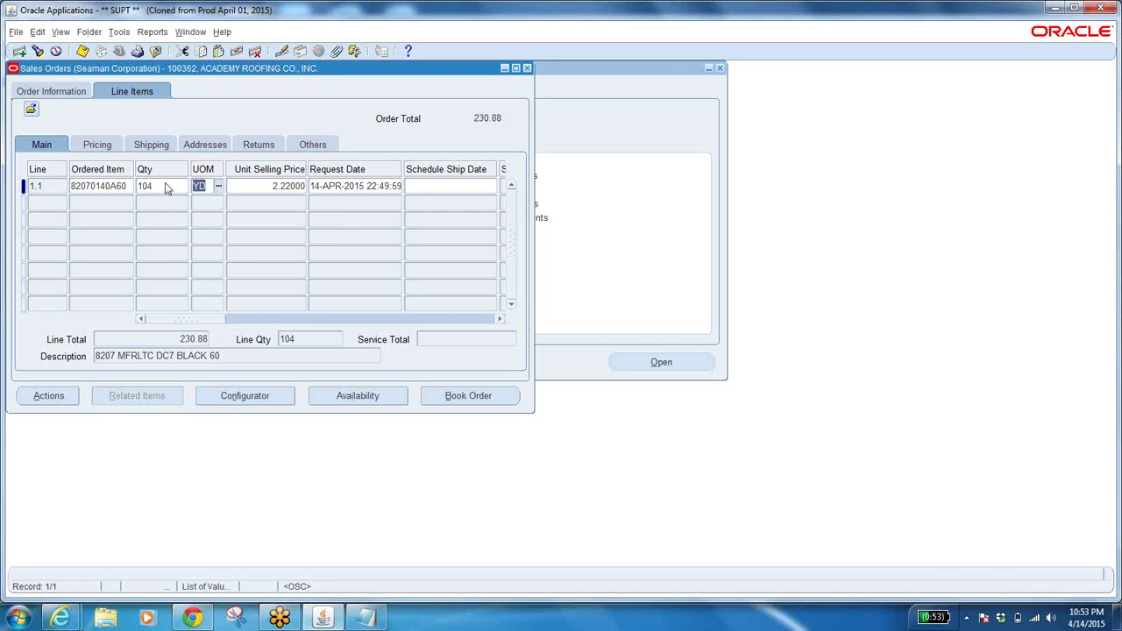
click(120, 184)
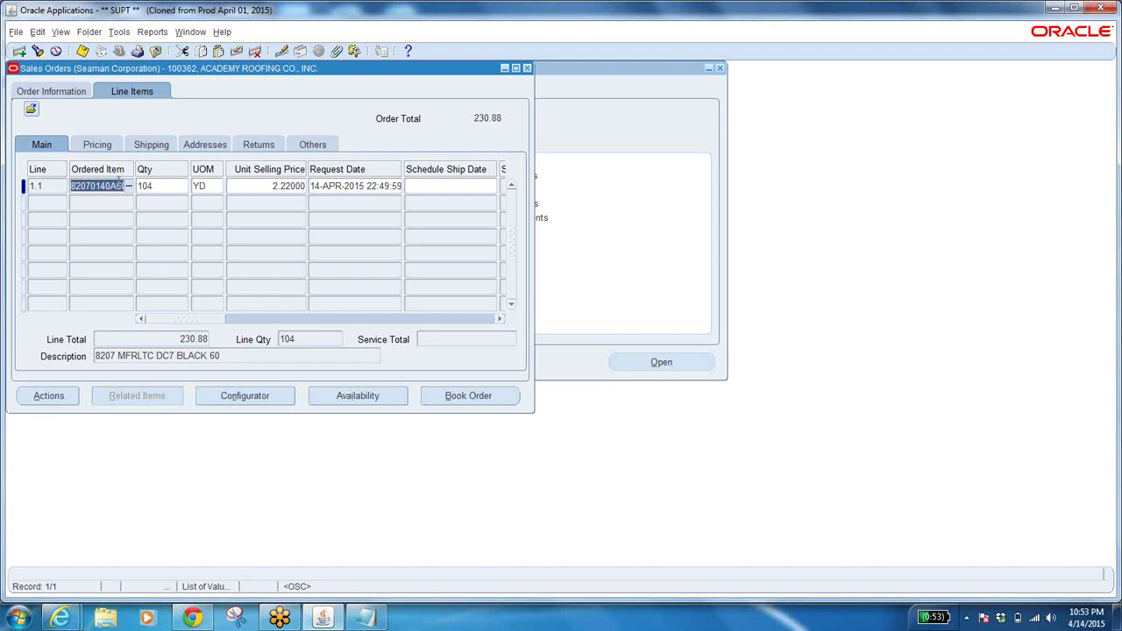
click(185, 359)
drag(237, 357, 99, 365)
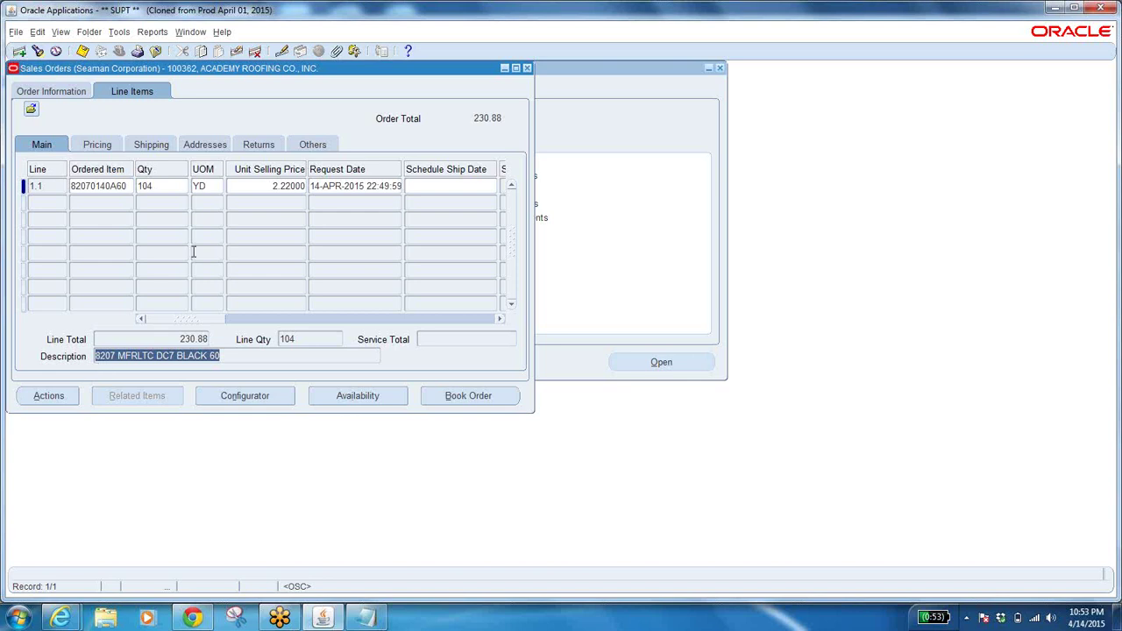
Step: Review the units of measure available for the line, close the list without a change, and check the unit selling price
click(208, 186)
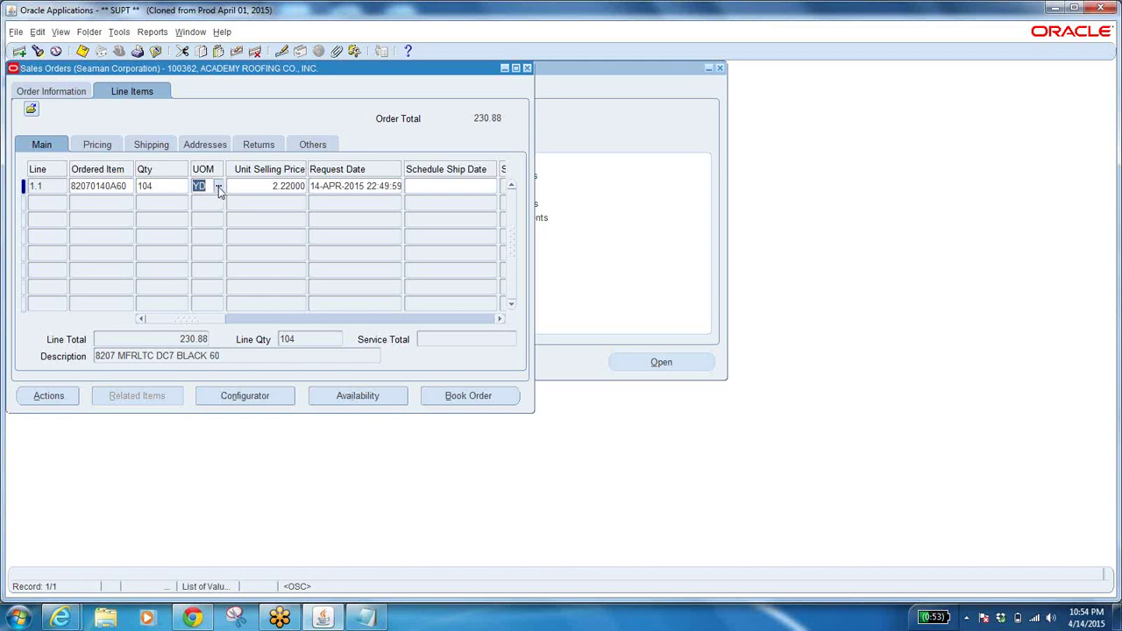
click(218, 187)
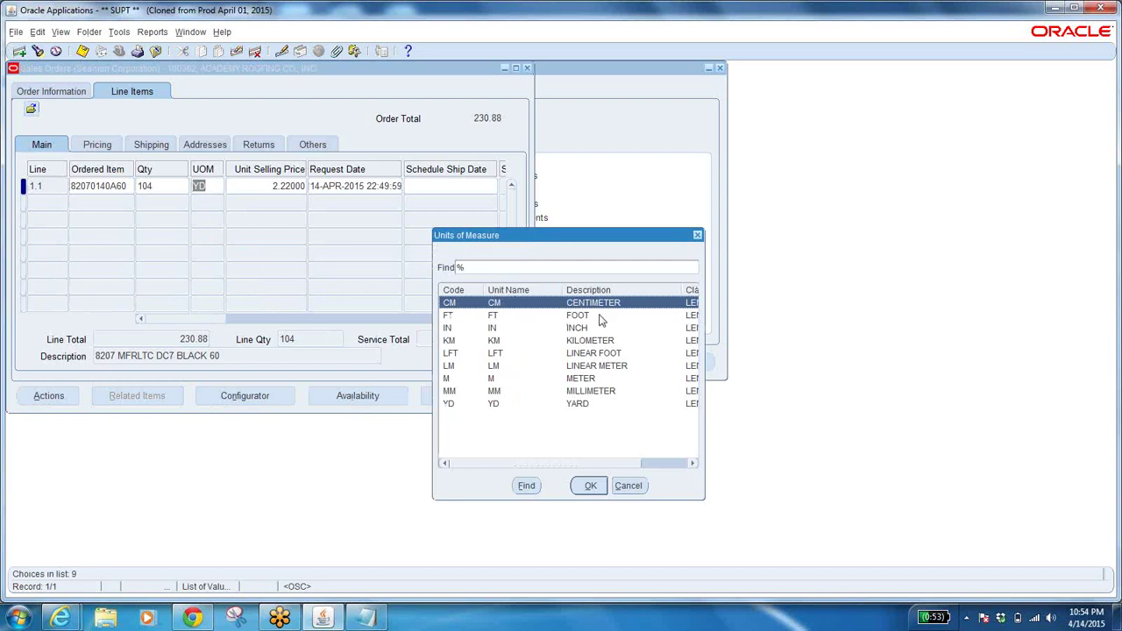
click(496, 404)
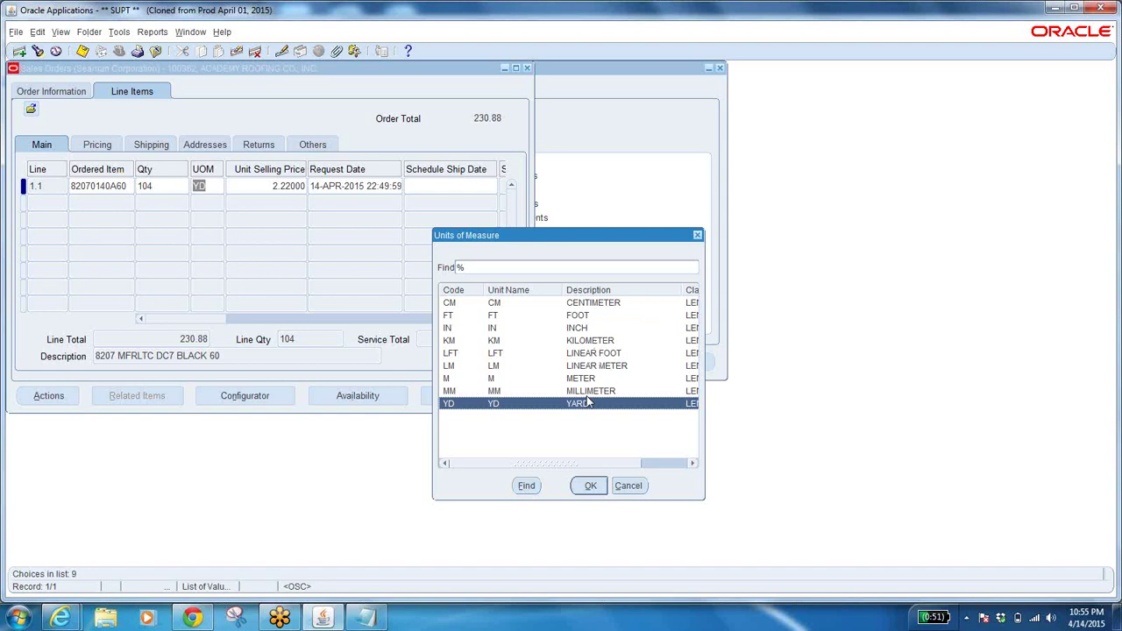
click(636, 487)
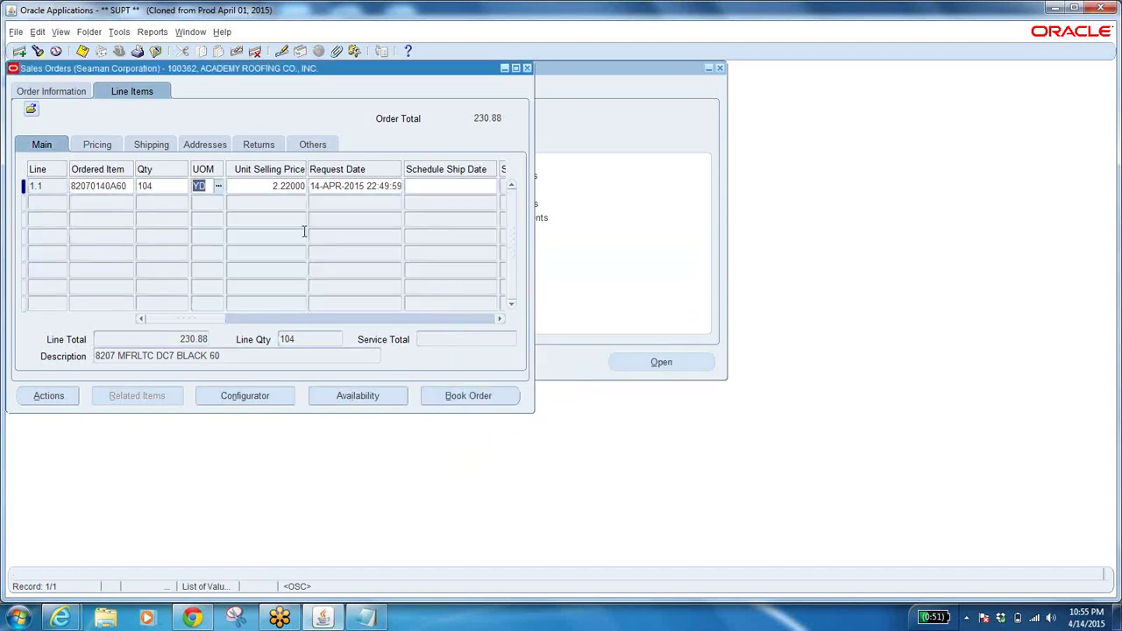
click(281, 185)
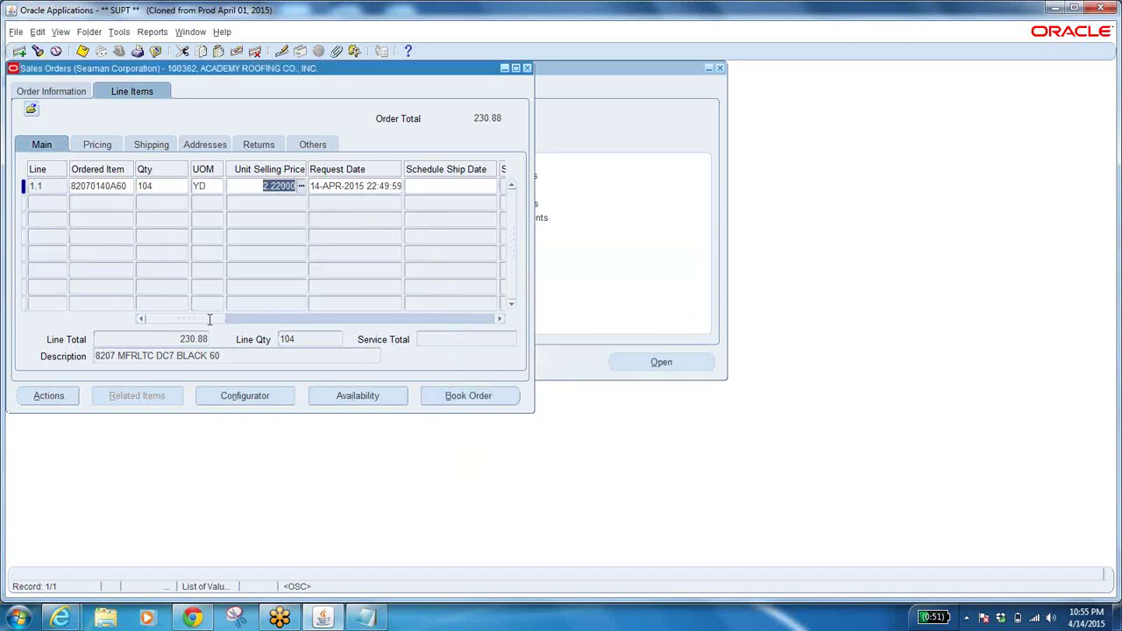
Step: Set the schedule ship date of line 1.1 to 30-APR-2015
drag(200, 318, 142, 323)
click(458, 186)
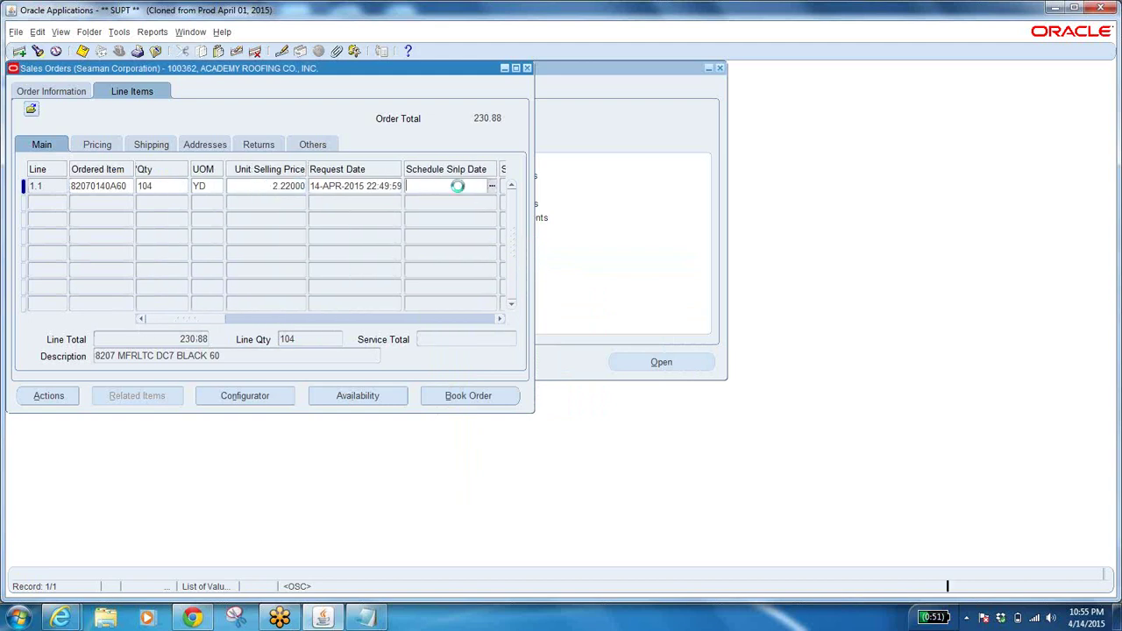
click(491, 186)
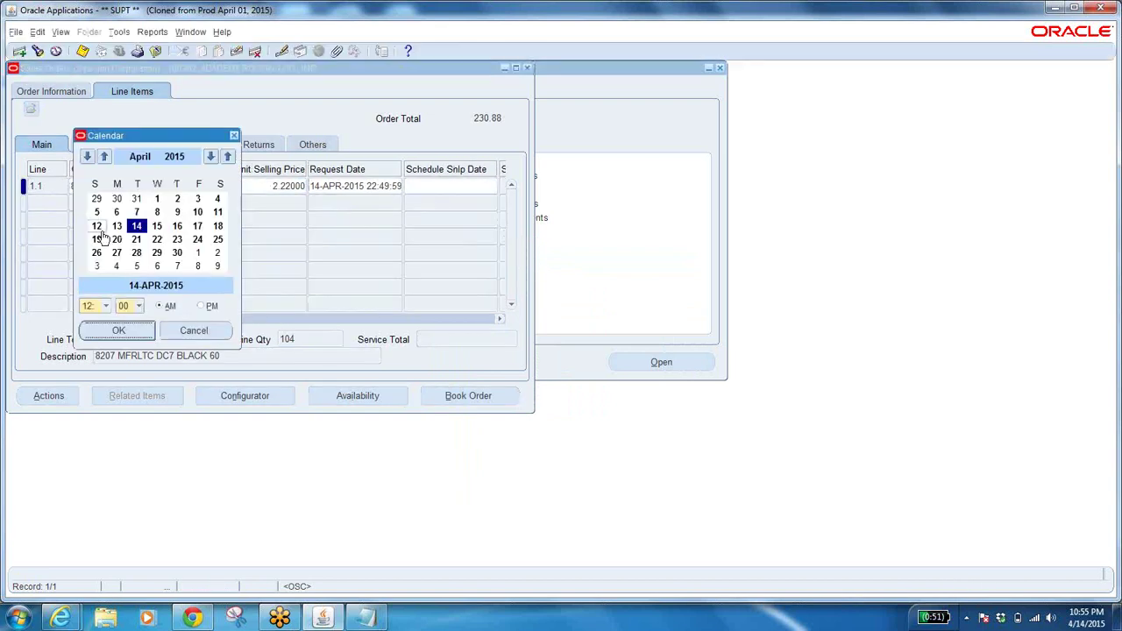
click(177, 252)
click(116, 330)
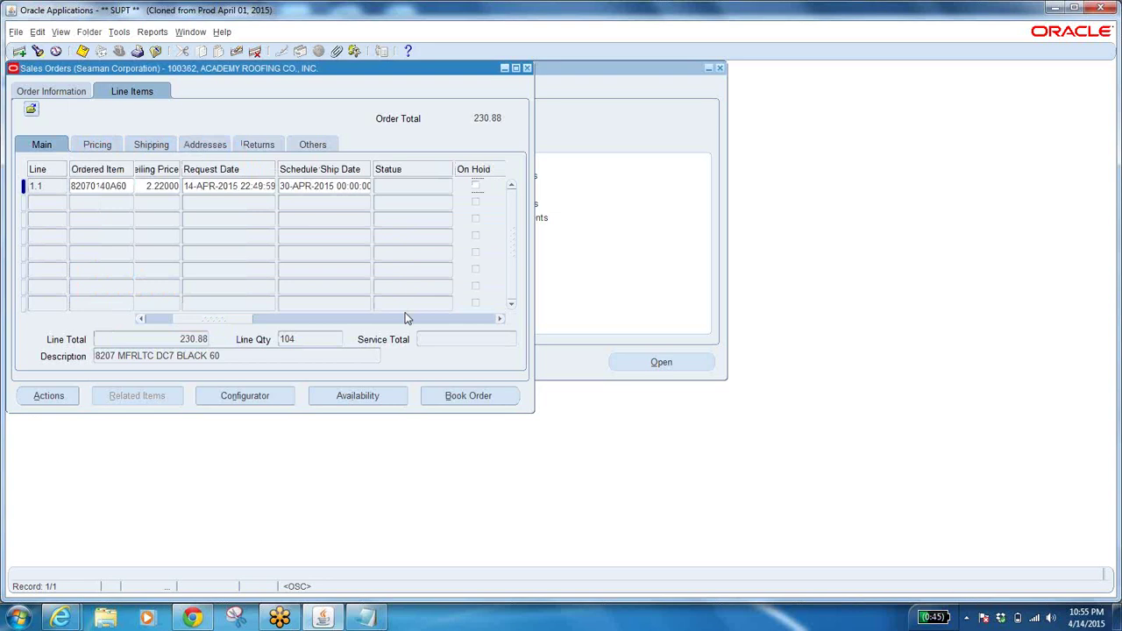
Step: Try to book the order and return to its order information, dismissing each error note
click(448, 393)
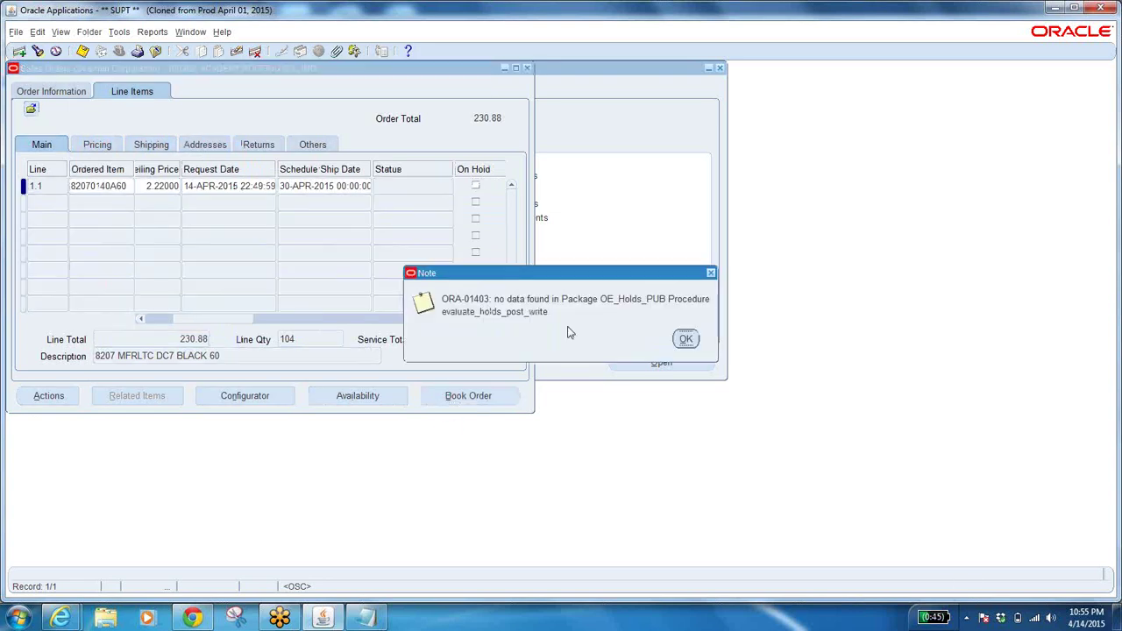
click(686, 340)
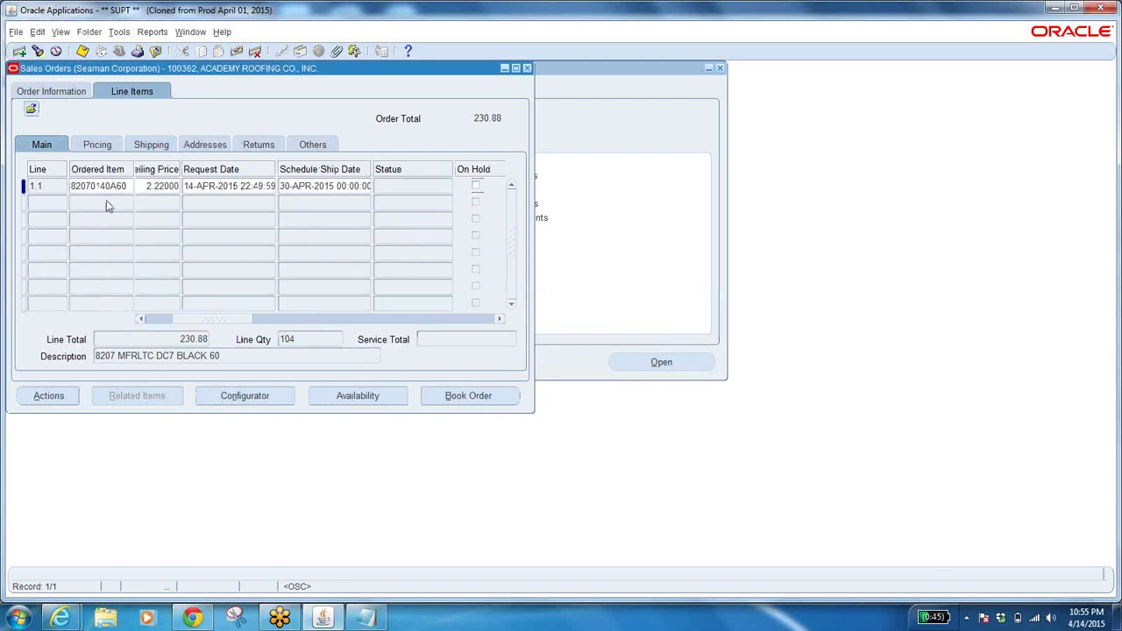
click(44, 91)
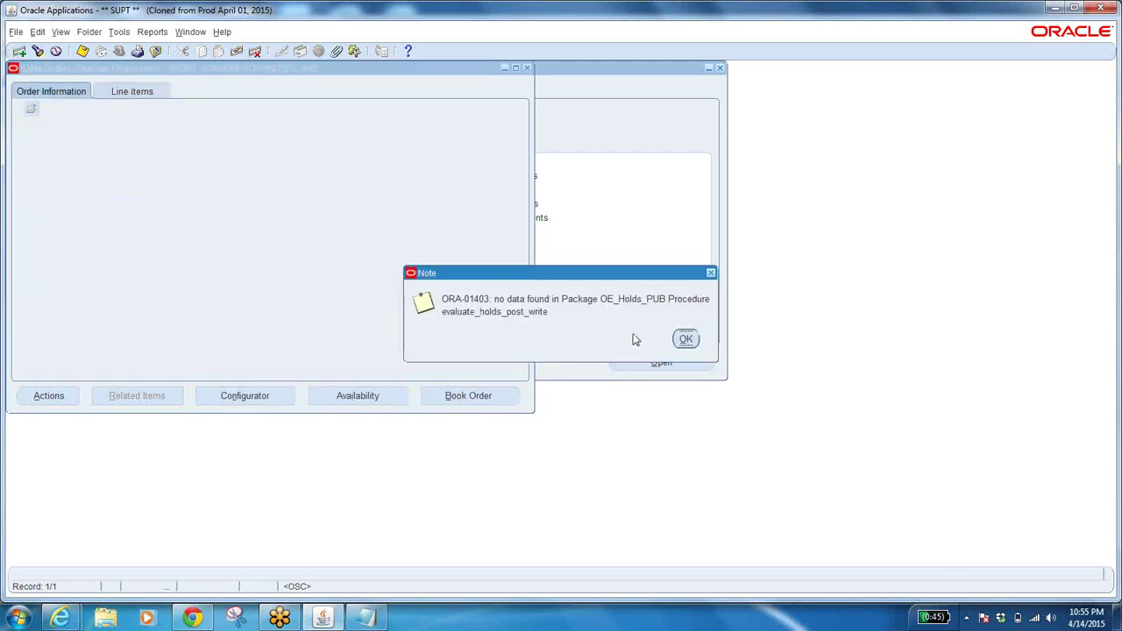
click(688, 342)
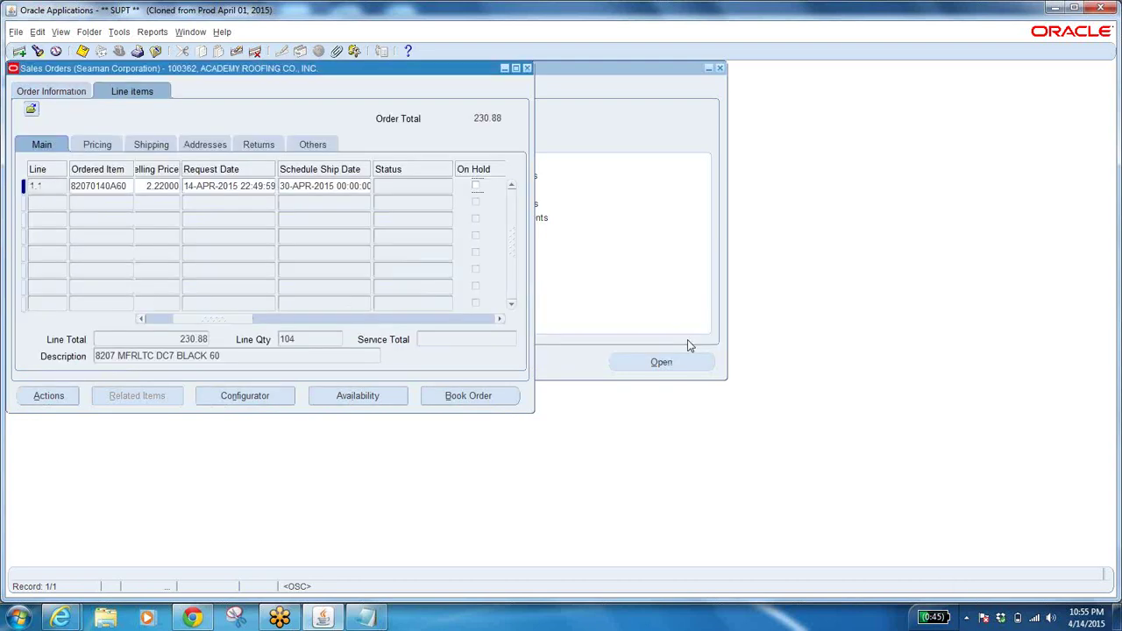
Step: Retry leaving the schedule ship date of line 1.1 for the order information, dismissing the error note each time
click(289, 186)
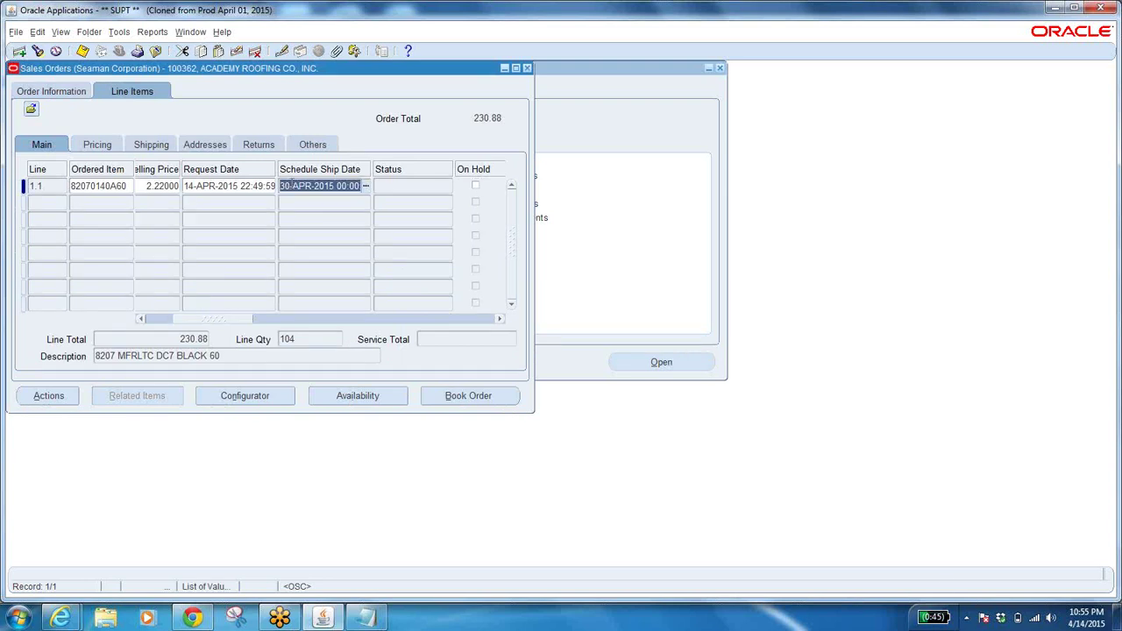
click(70, 92)
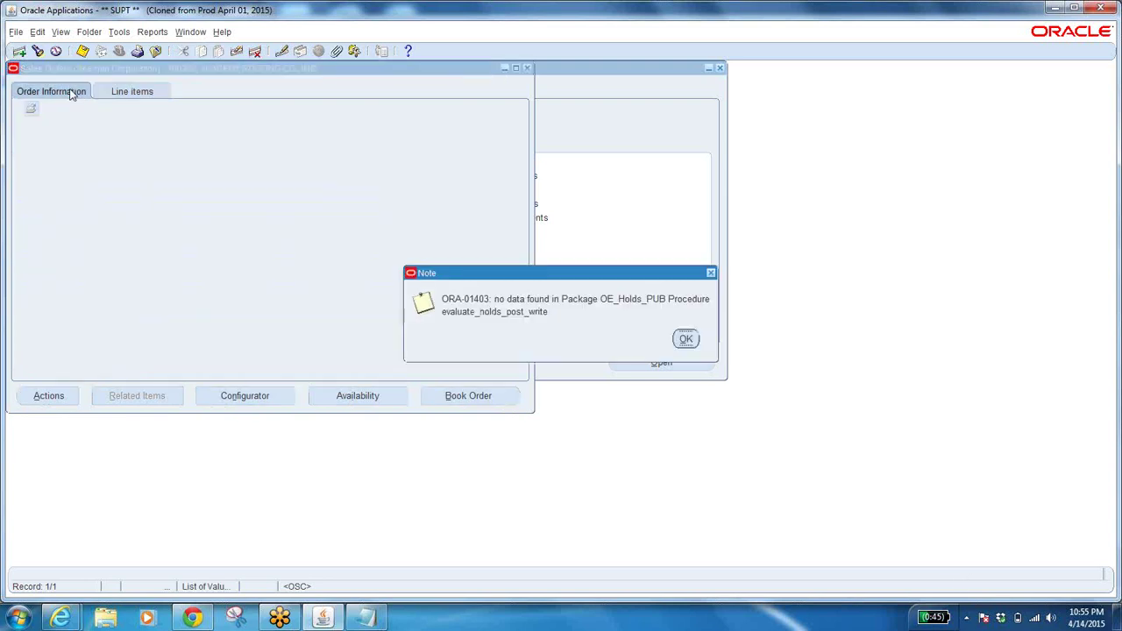
click(687, 339)
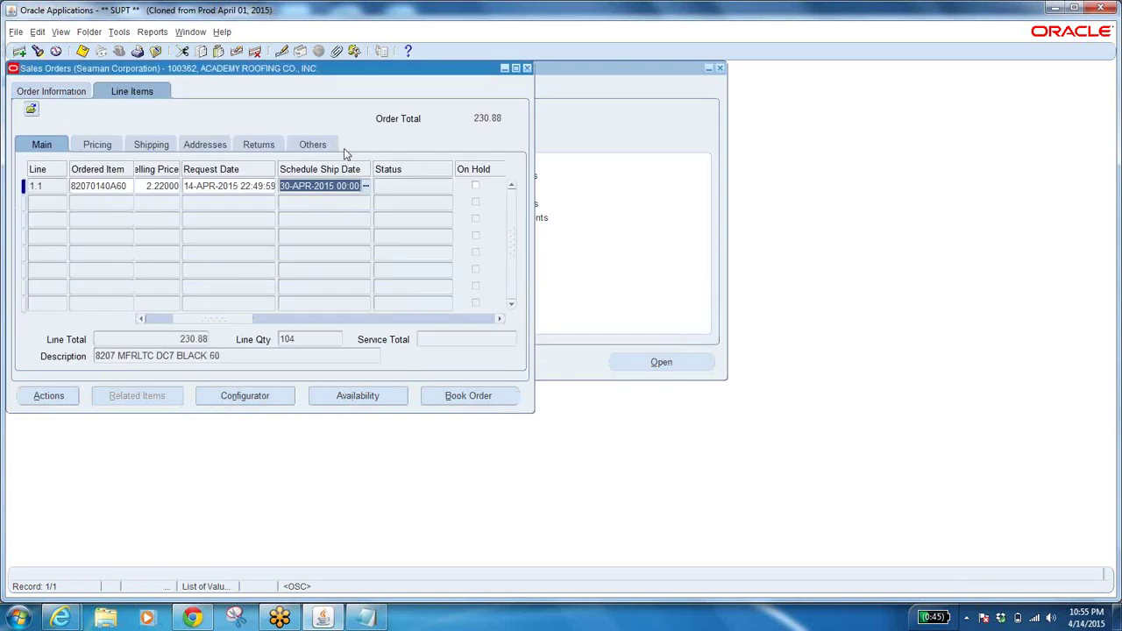
click(63, 93)
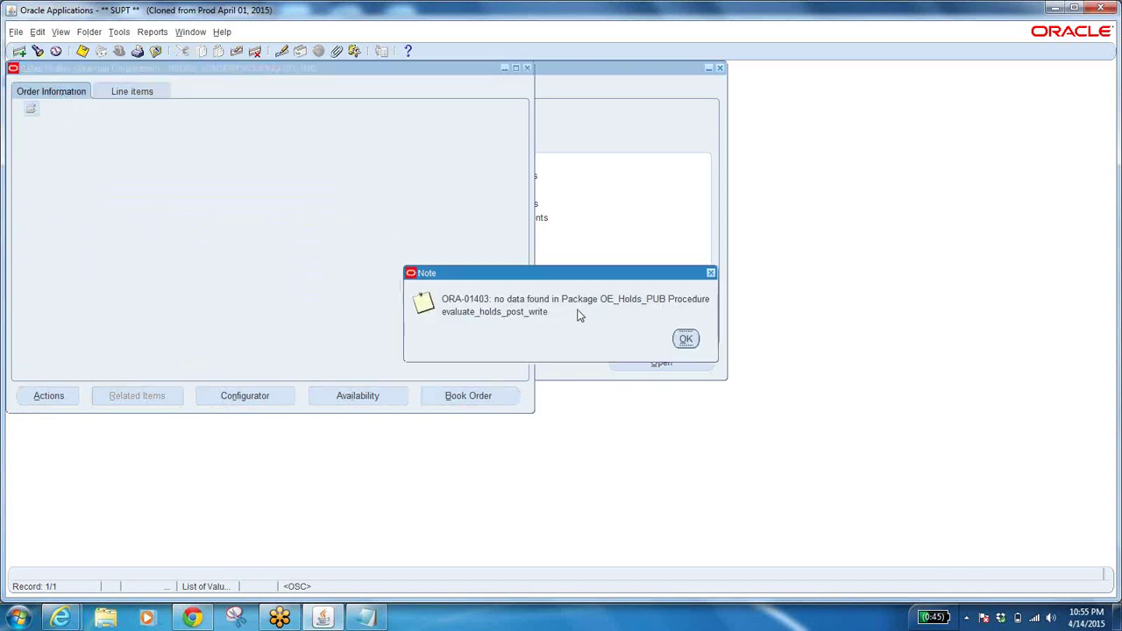
click(687, 339)
click(686, 338)
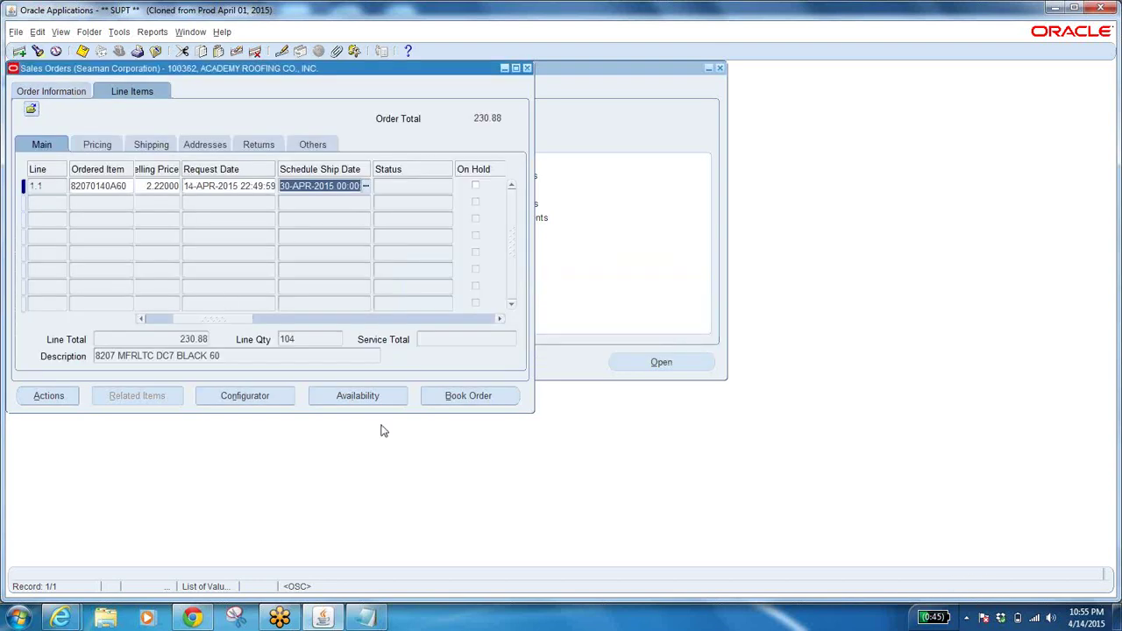
click(60, 85)
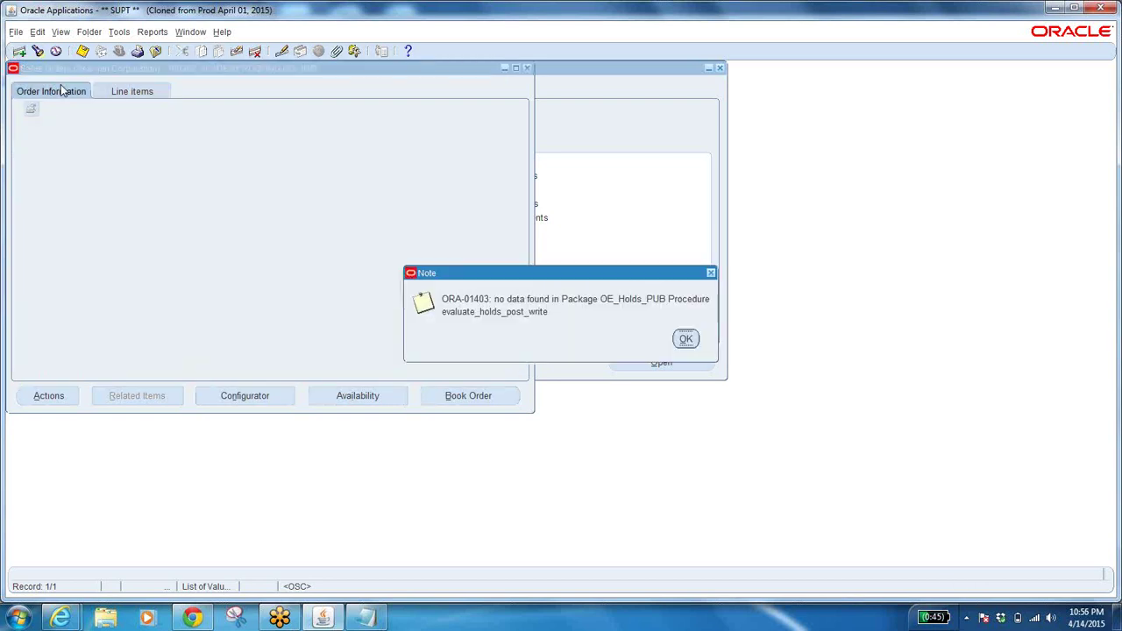
click(685, 339)
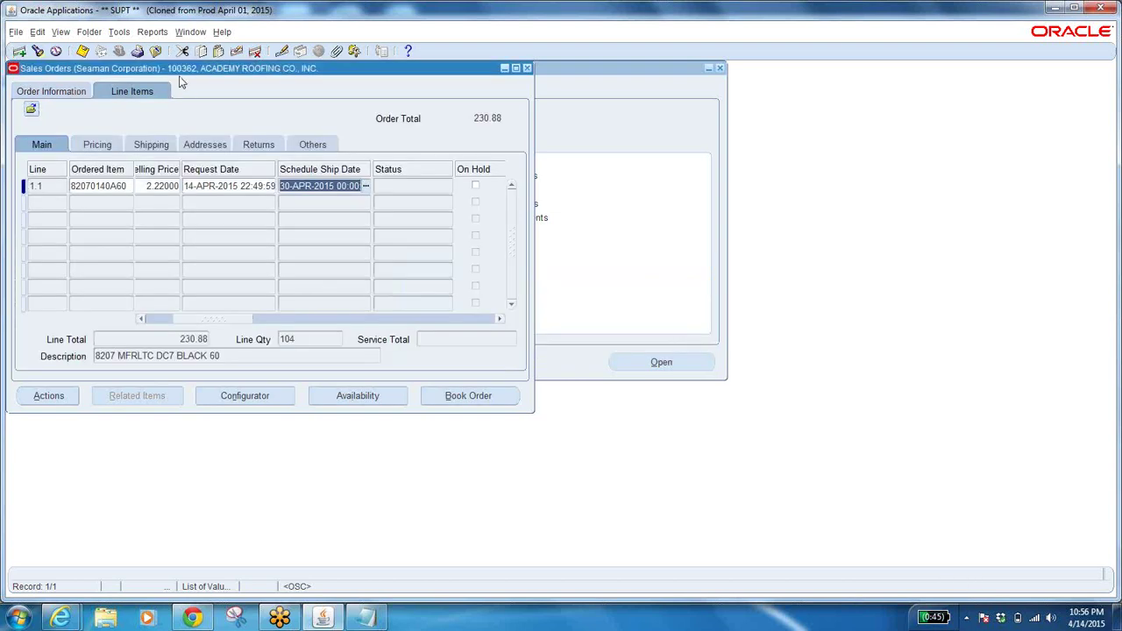
Step: Switch to Notepad, record the sales order number with the prefix SO below the item number, and return to the order
click(366, 618)
click(66, 83)
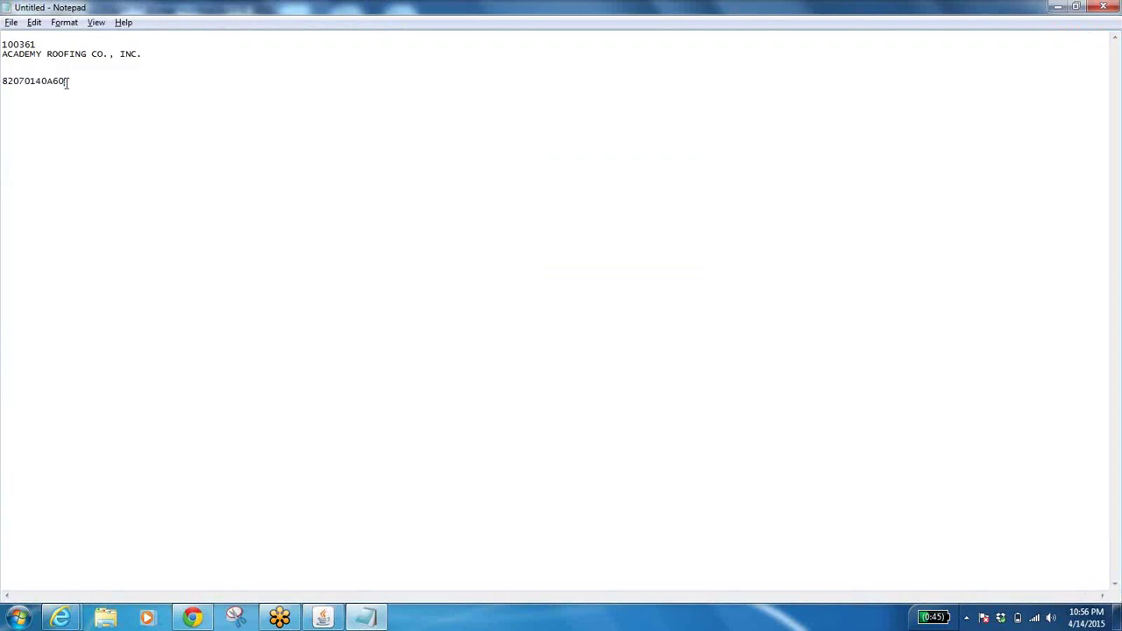
text(SO 100363)
key(alt+Tab)
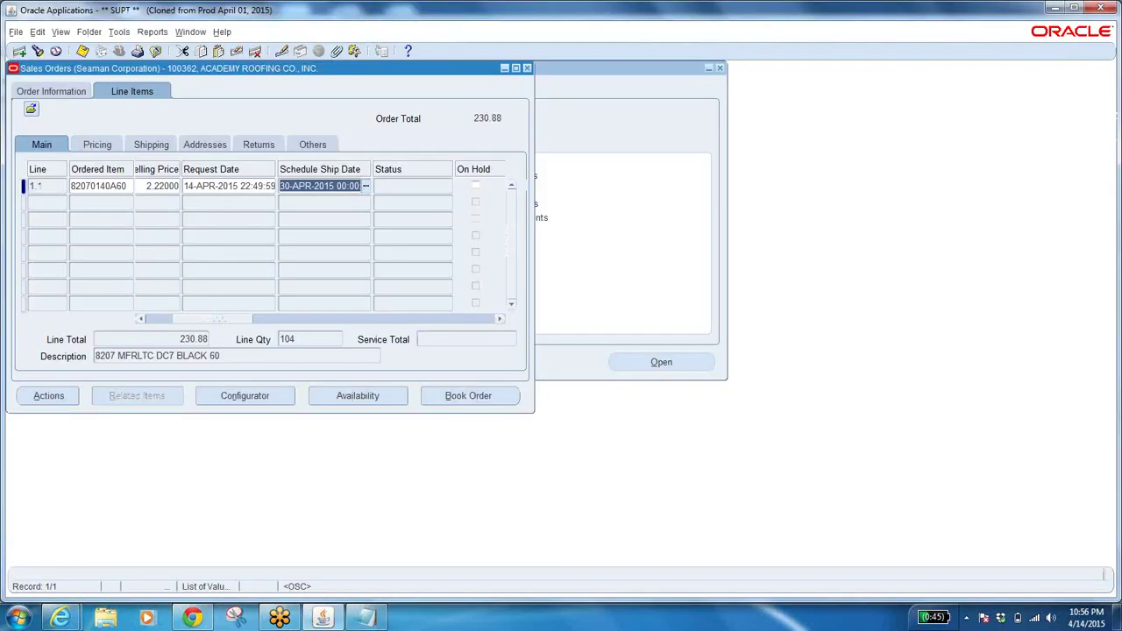
Step: Close the sales order form, trying to save the pending changes and dismissing the error note
click(157, 51)
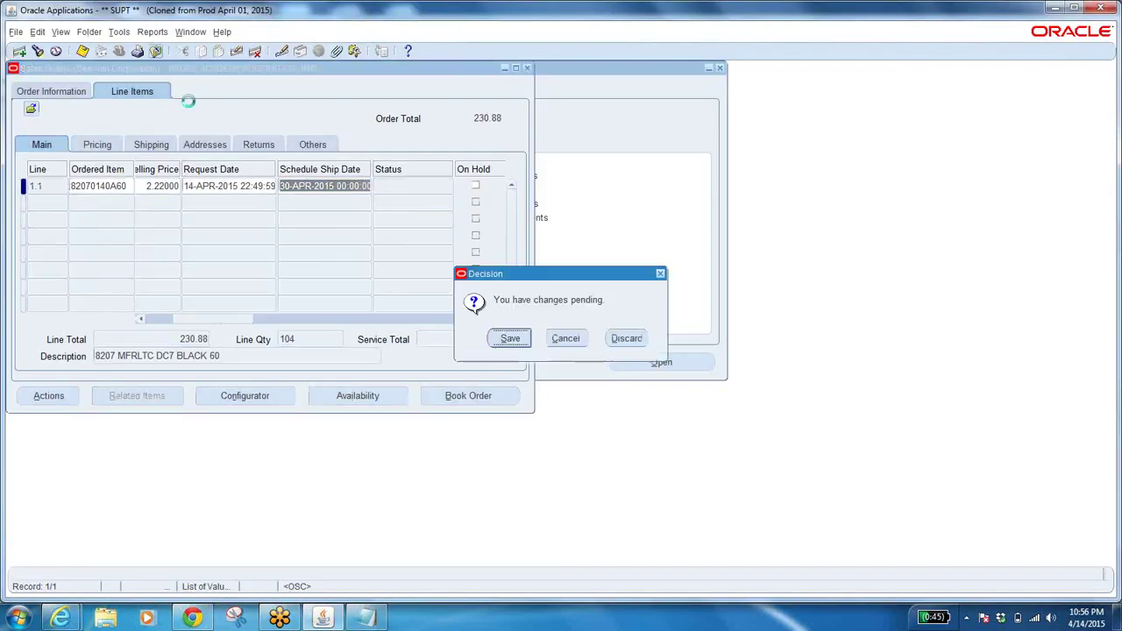
click(510, 339)
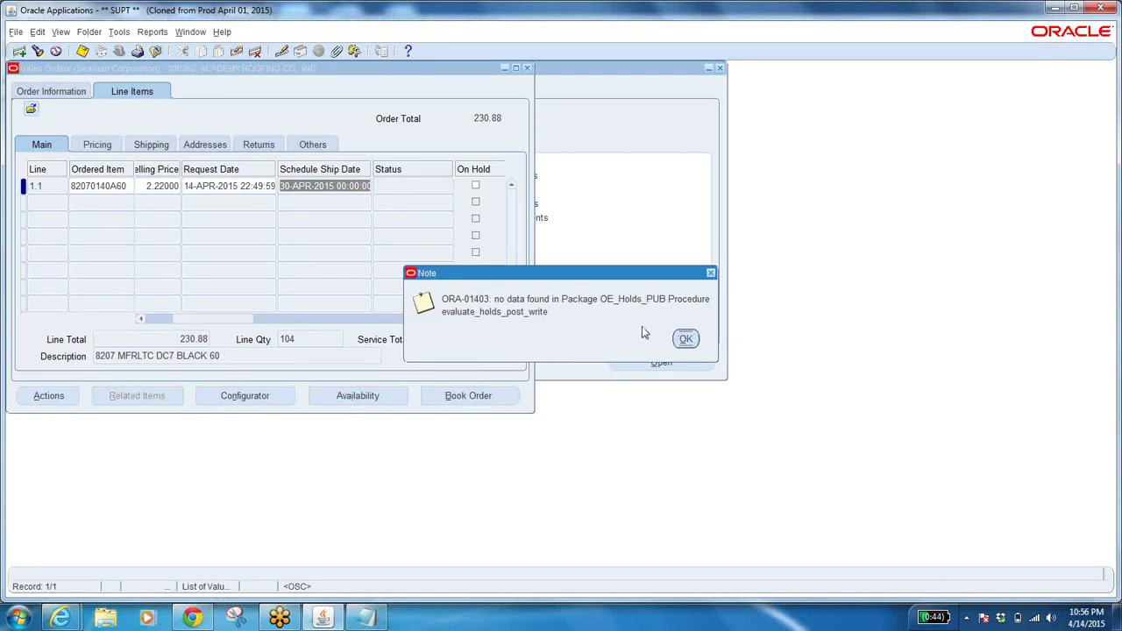
click(686, 339)
click(554, 350)
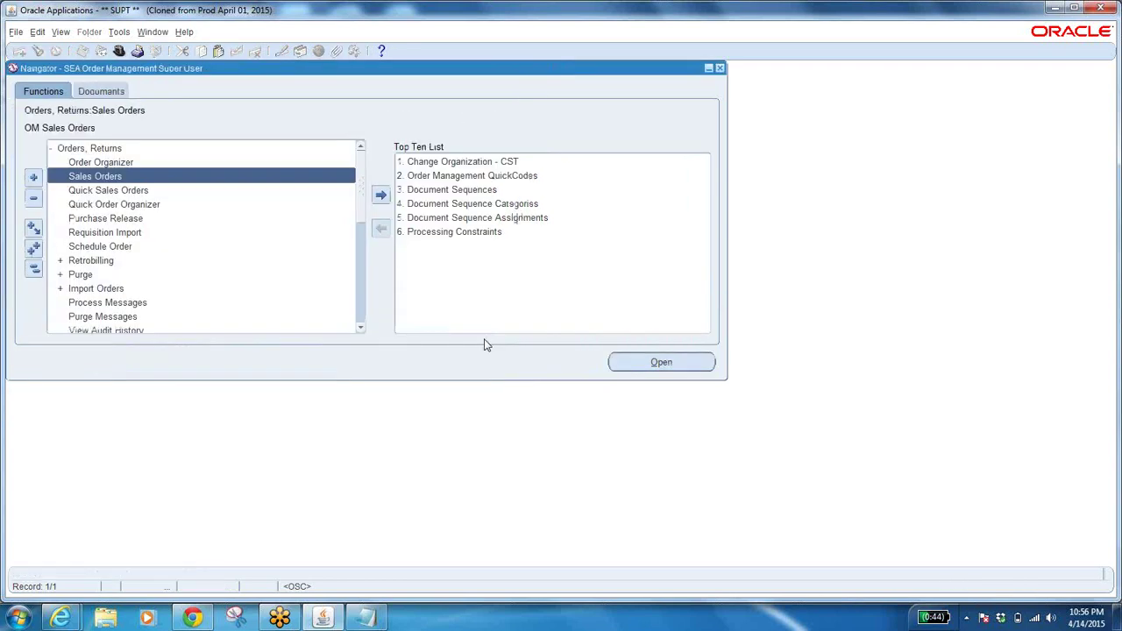
Step: Reopen the Sales Orders form from the Navigator and query the ACADEMY ROOFING CO., INC. order by its order number
double_click(110, 177)
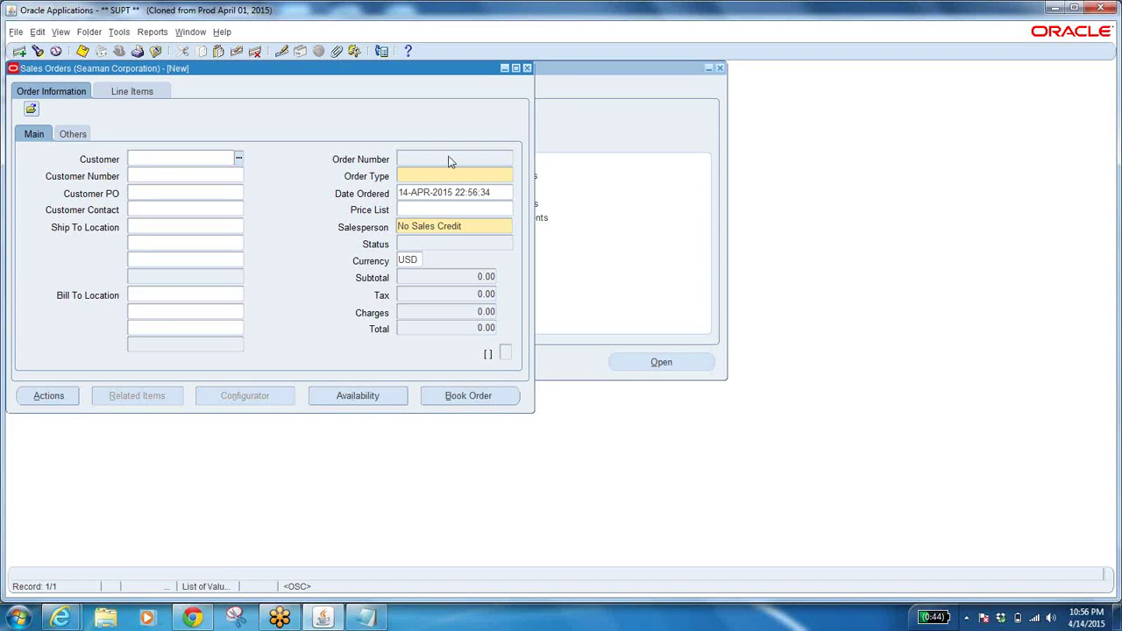
key(F11)
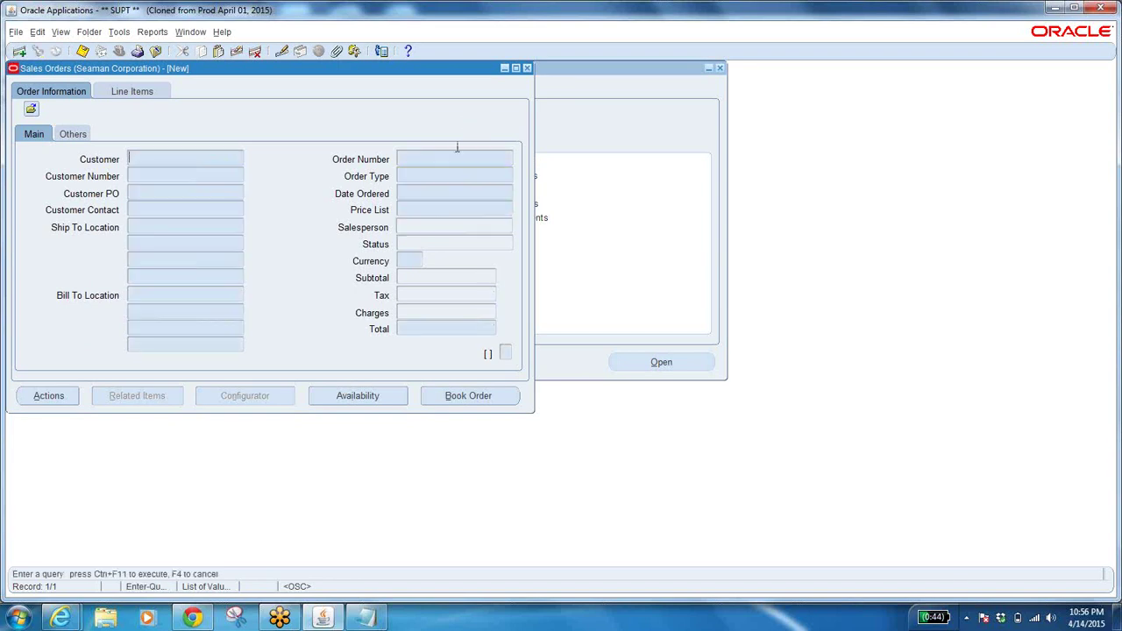
text(82070140A60)
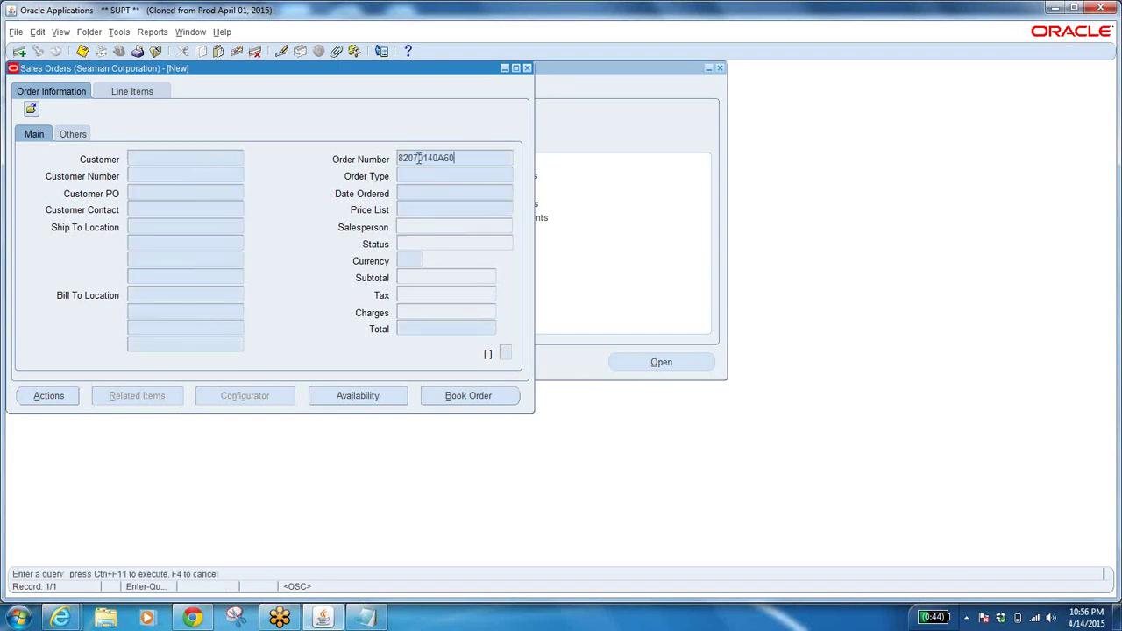
double_click(418, 158)
key(Delete)
text(10)
key(ctrl+F11)
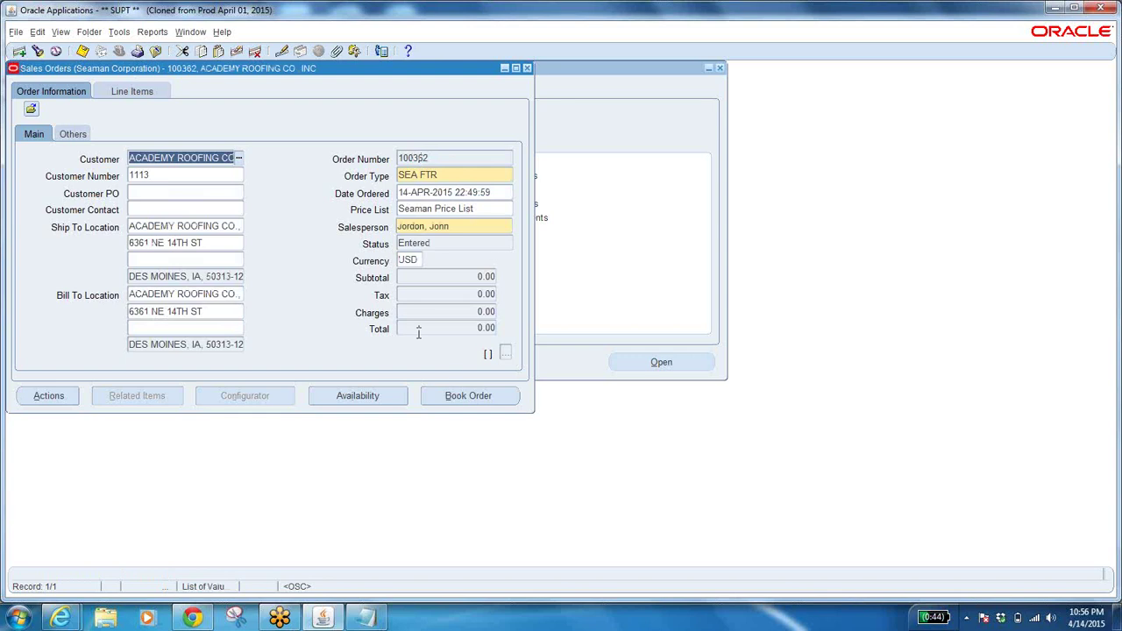
Step: Book the queried sales order, acknowledge the note, and go to its line items
click(461, 396)
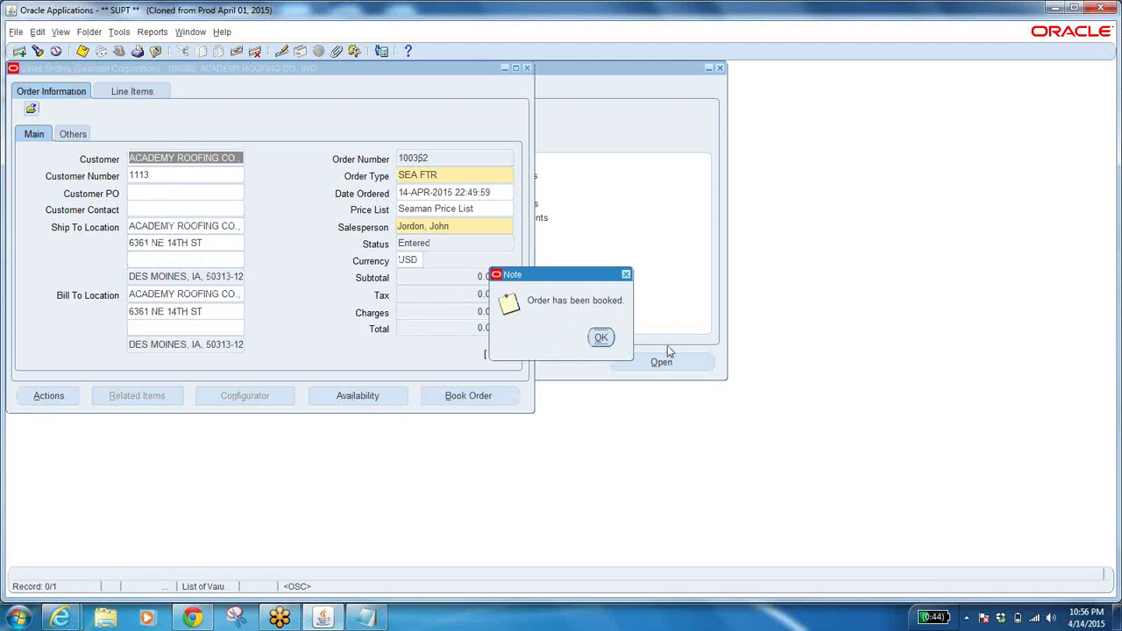
click(612, 341)
click(125, 93)
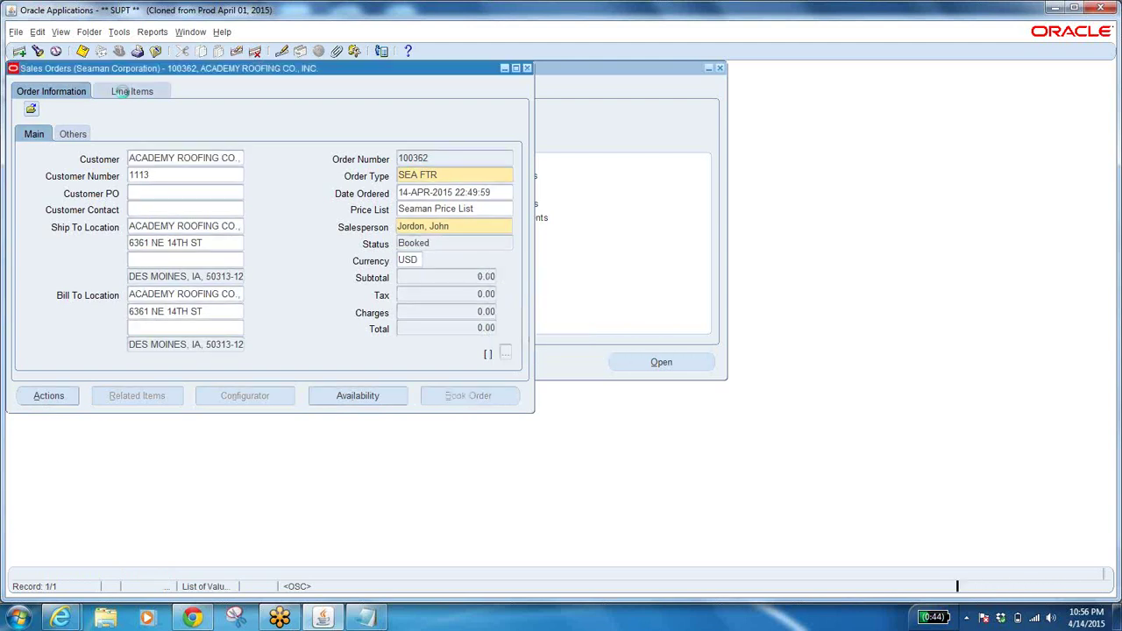
Step: Enter ordered item 82070140A60, copied from the Notepad notes, with quantity 104 on line 1.1
click(489, 158)
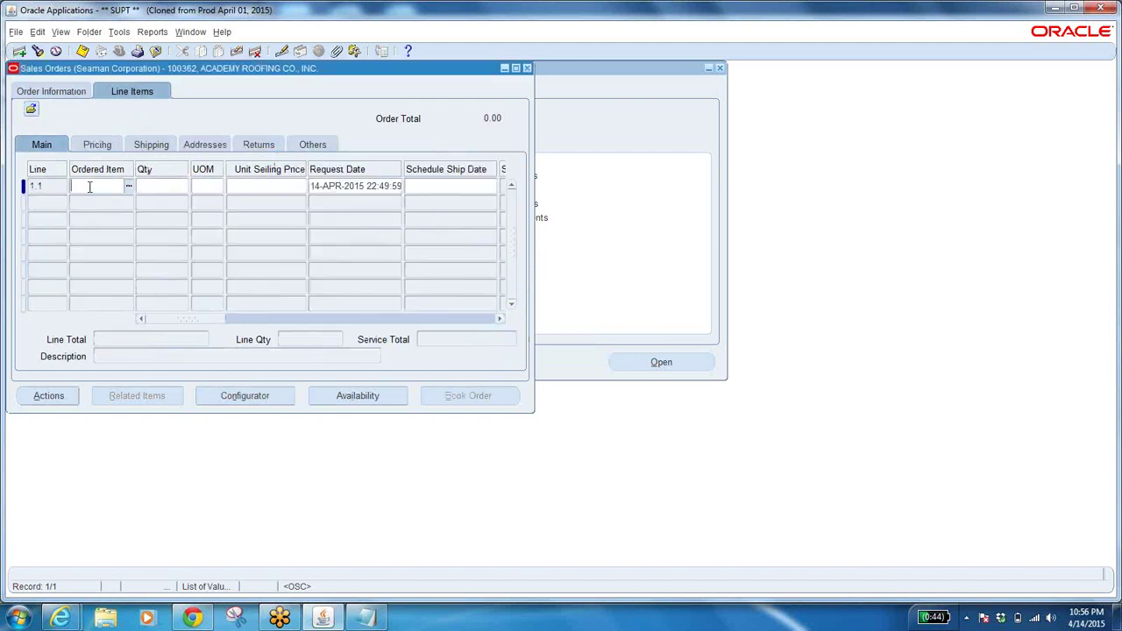
click(129, 190)
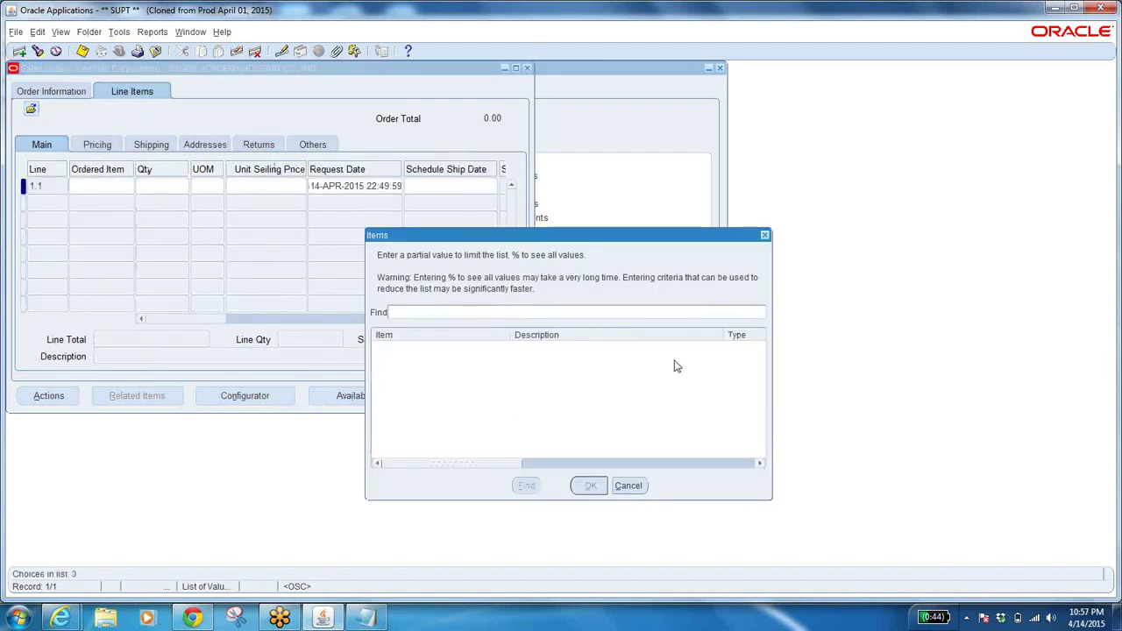
click(628, 486)
click(366, 618)
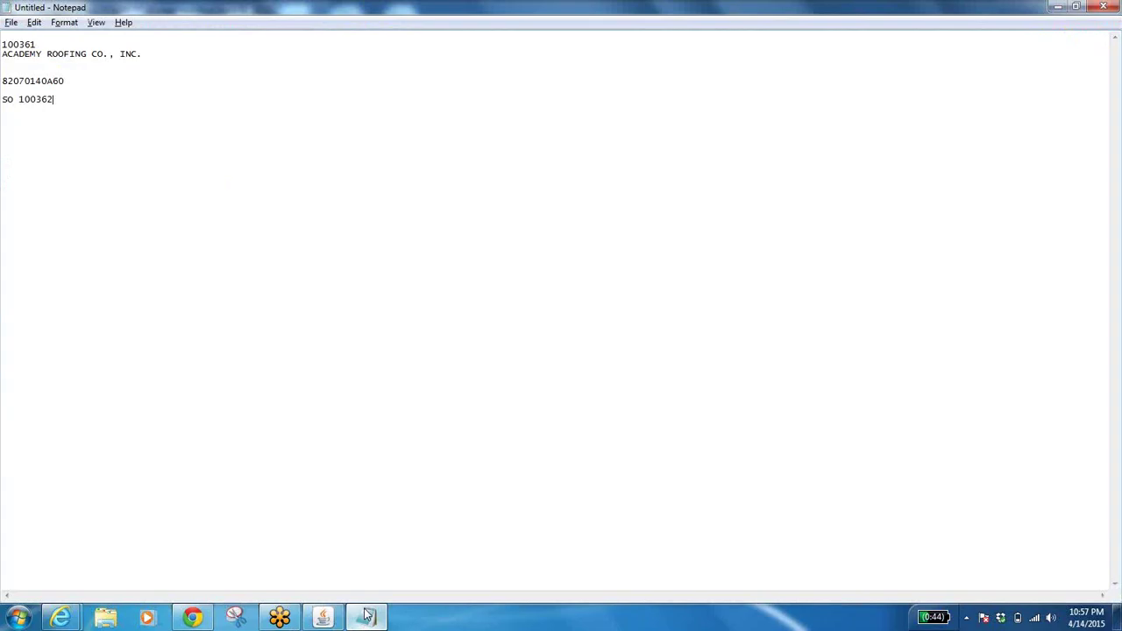
double_click(52, 81)
key(ctrl+c)
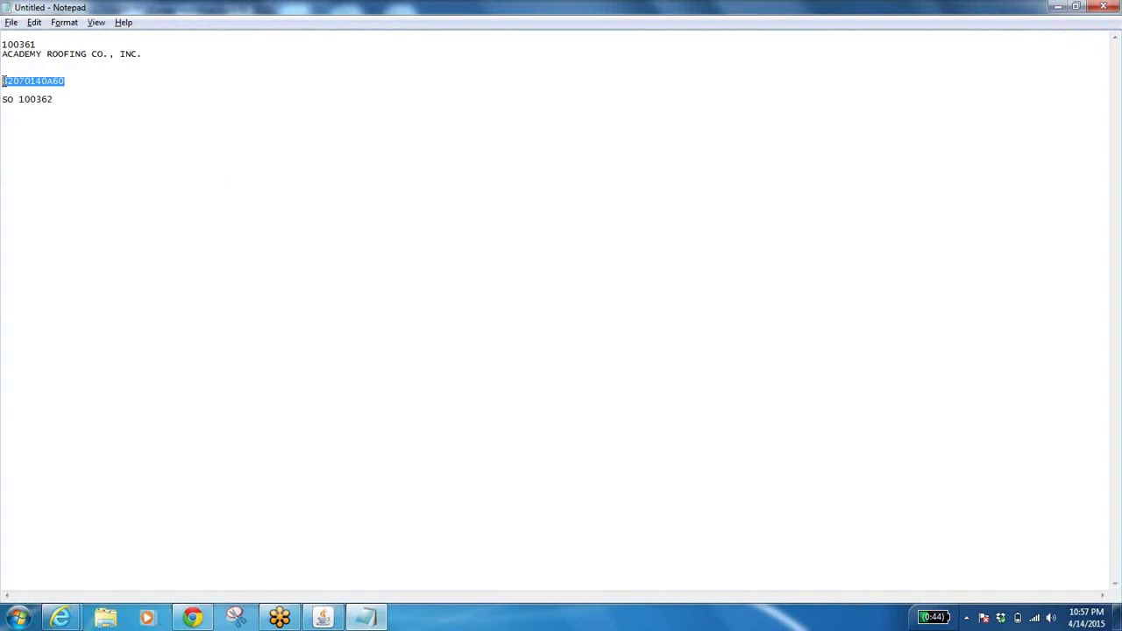
key(alt+Tab)
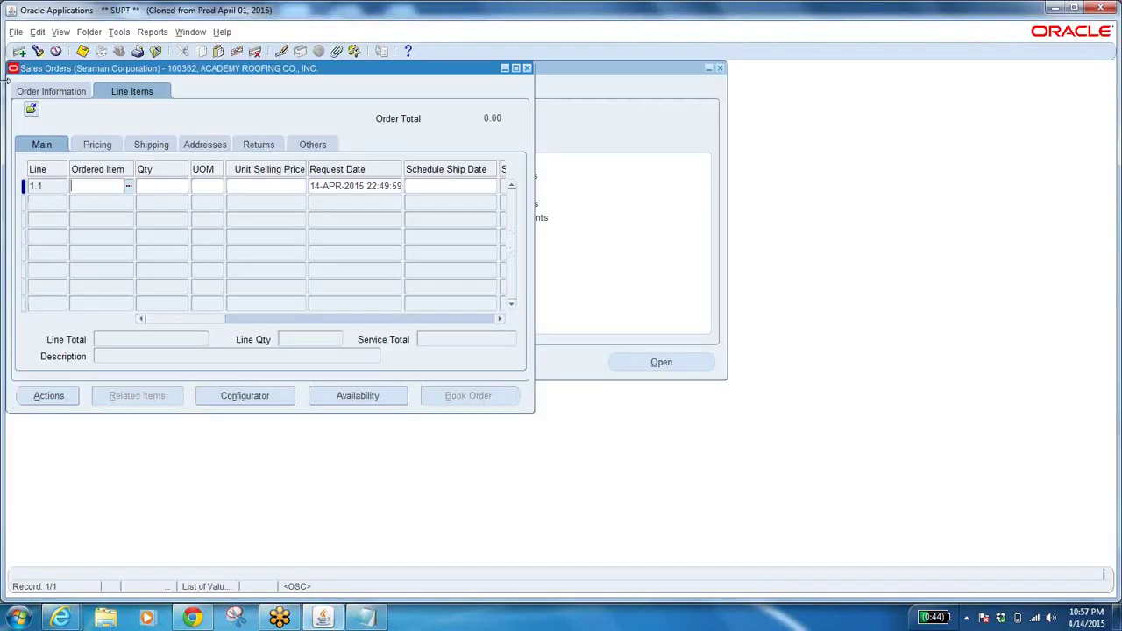
key(ctrl+v)
key(Tab)
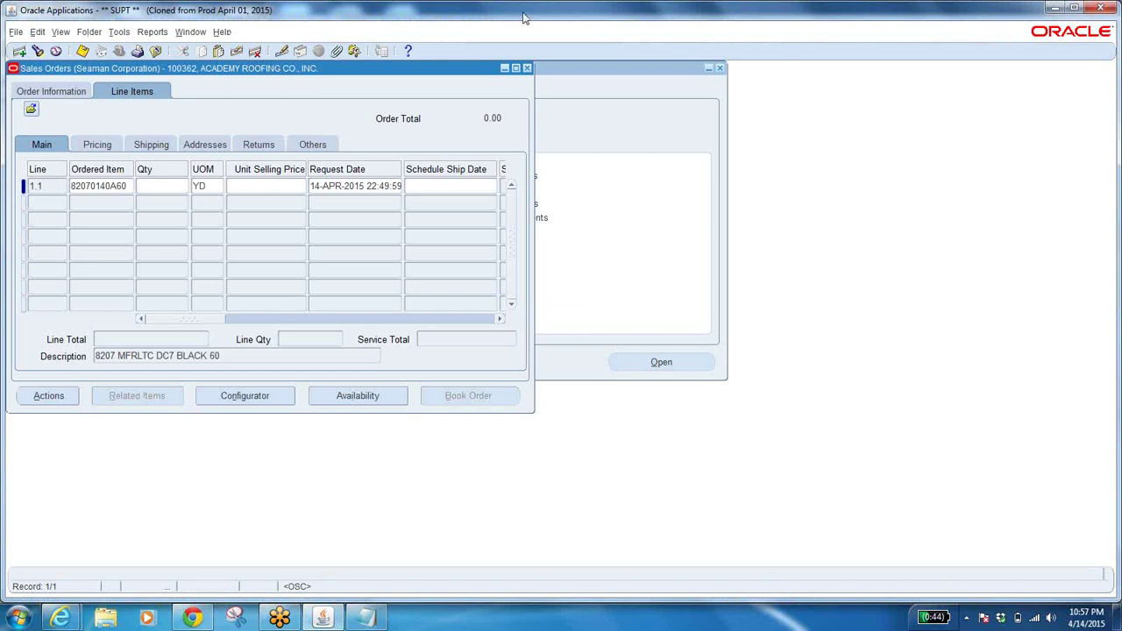
key(Tab)
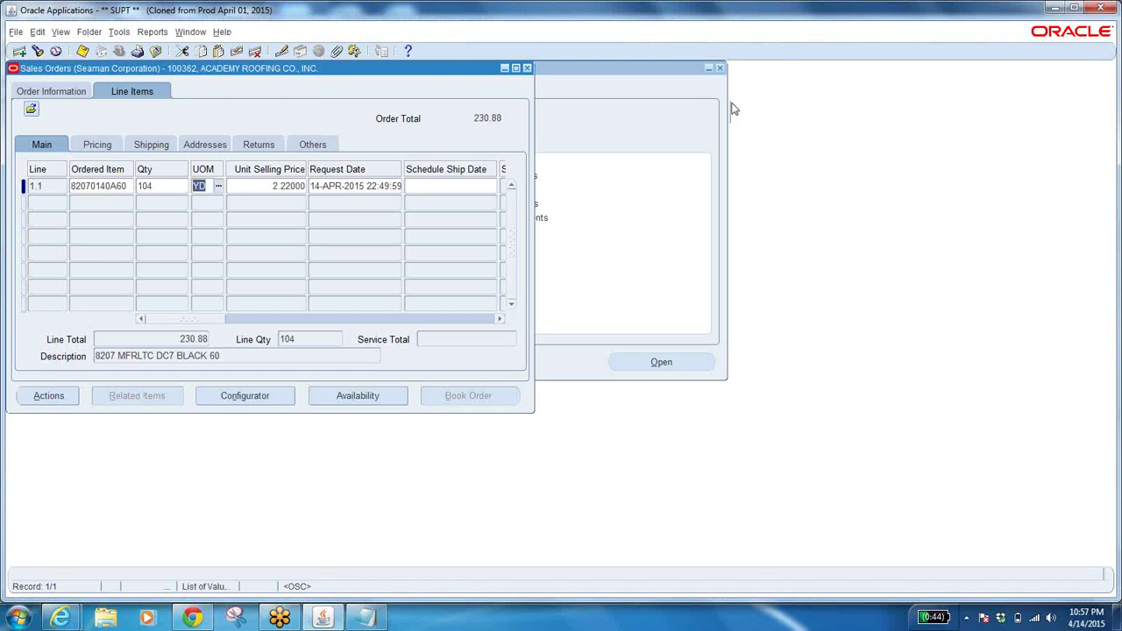
Step: Set the schedule ship date of line 1.1 to 14-APR-2015 and try to save the order, dismissing the note
click(449, 188)
click(492, 187)
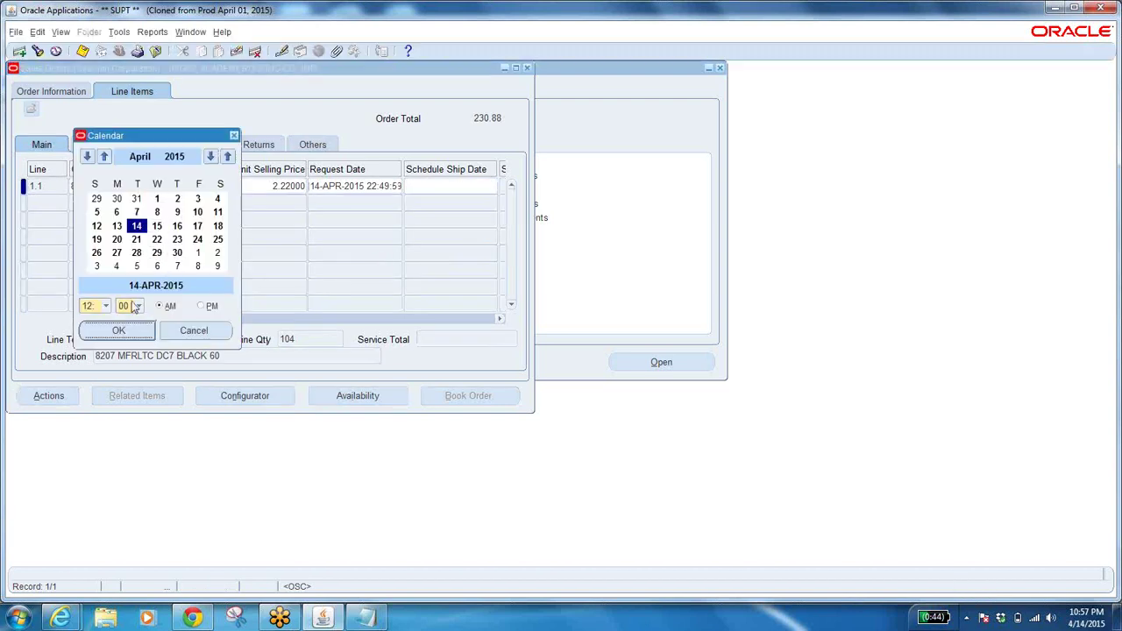
click(118, 331)
click(81, 51)
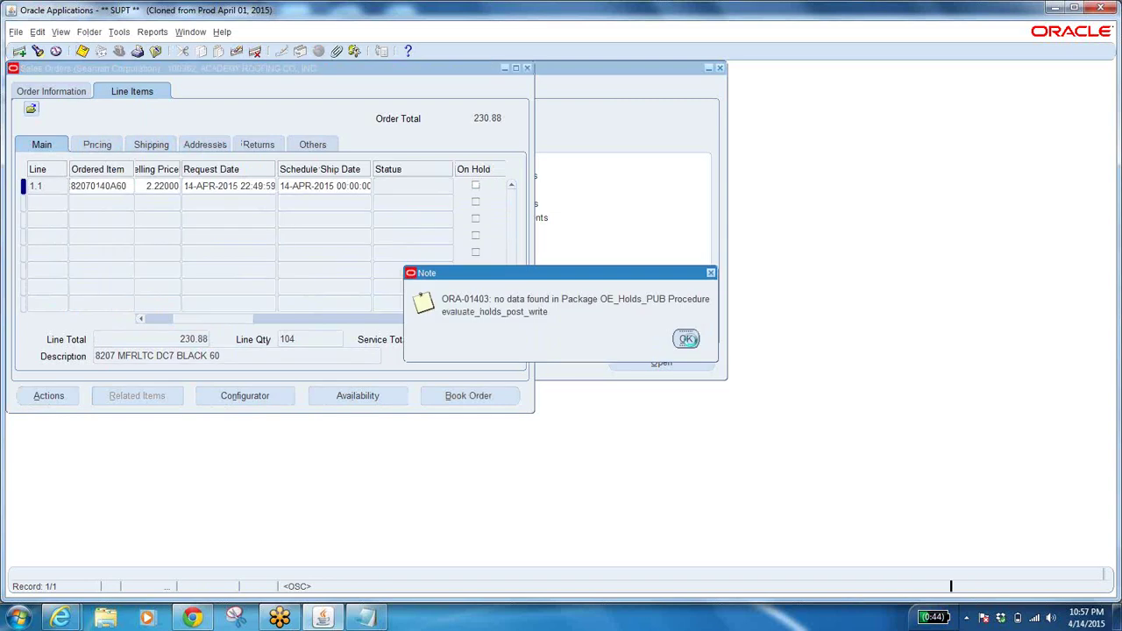
click(686, 339)
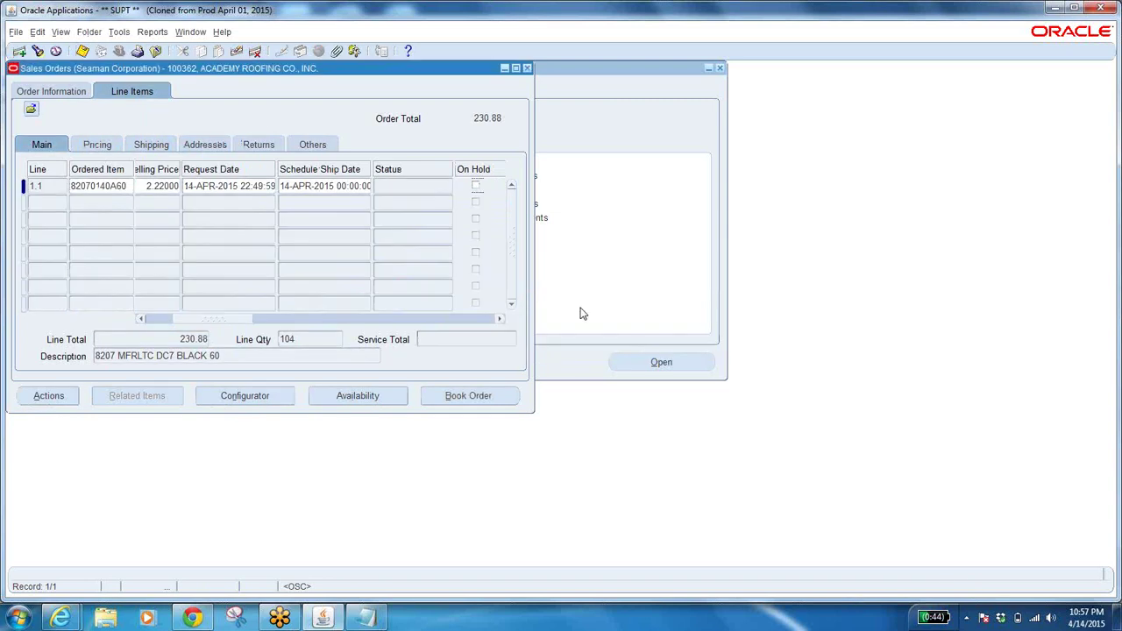
Step: Close the Sales Orders form, choosing to save the pending changes, dismissing the note and confirming the closure
click(155, 51)
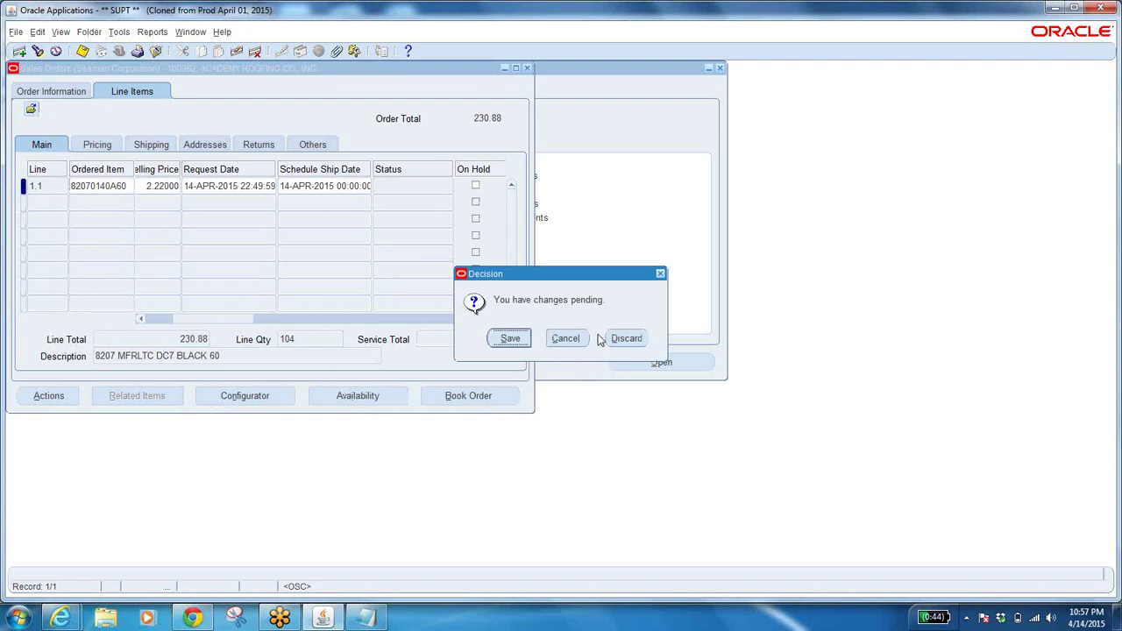
click(508, 338)
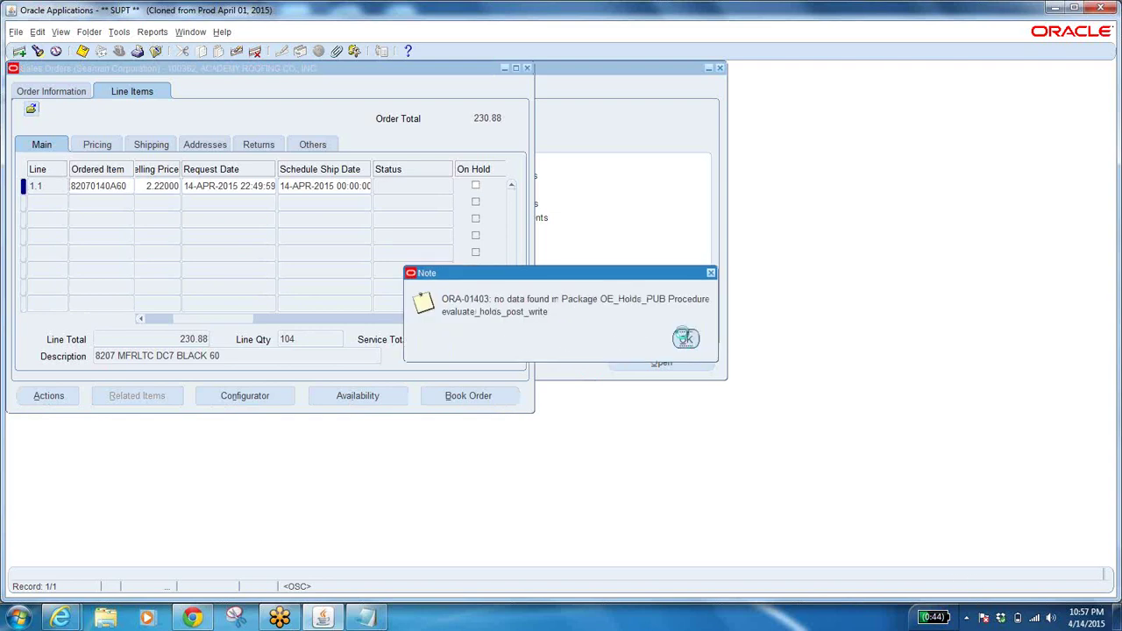
click(685, 338)
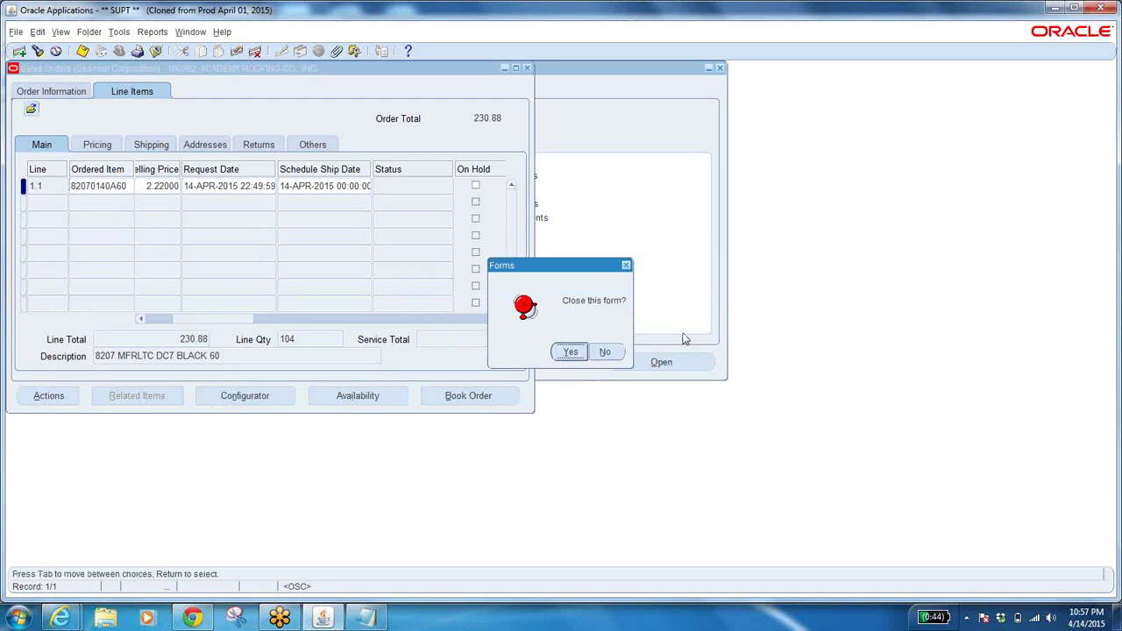
key(Return)
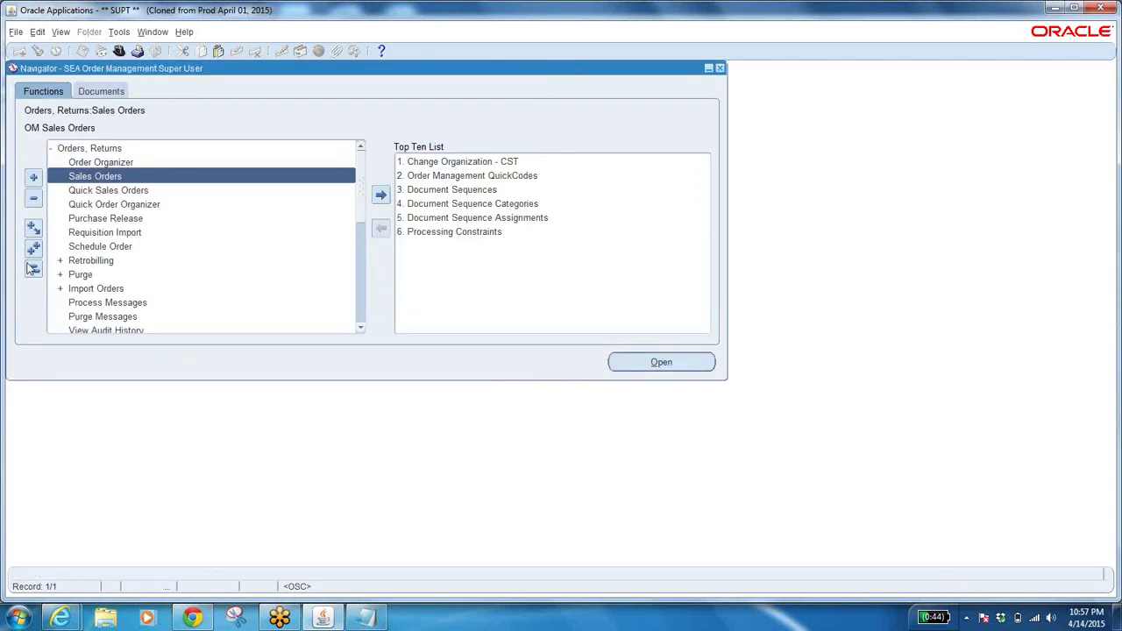
Step: Collapse the Navigator function tree and exit Oracle Applications
click(33, 269)
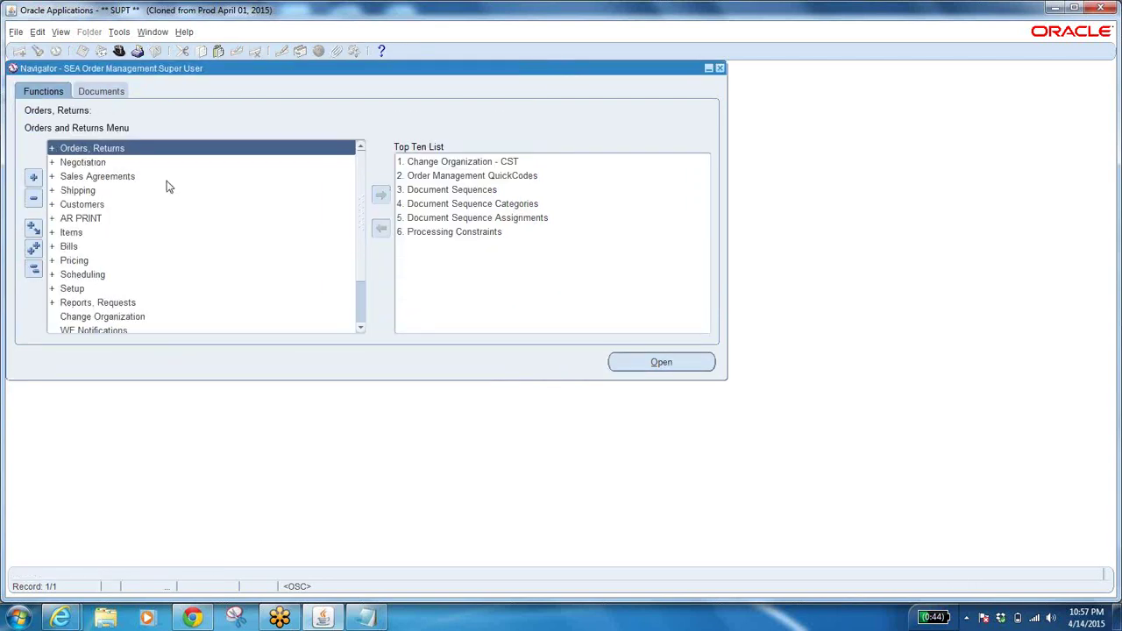
click(15, 32)
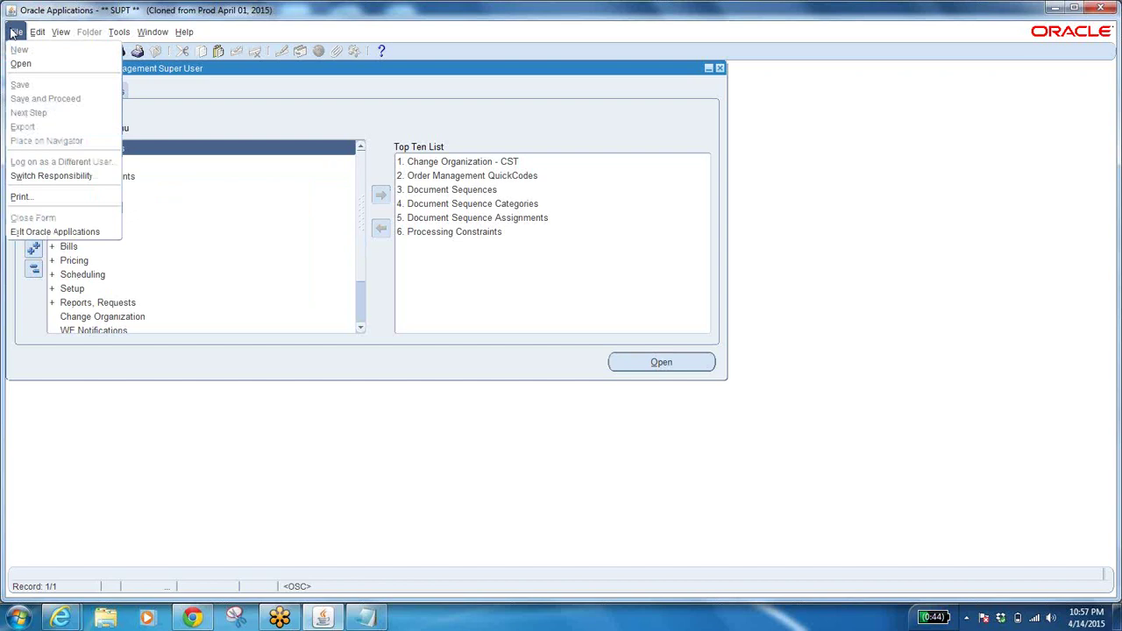
click(51, 233)
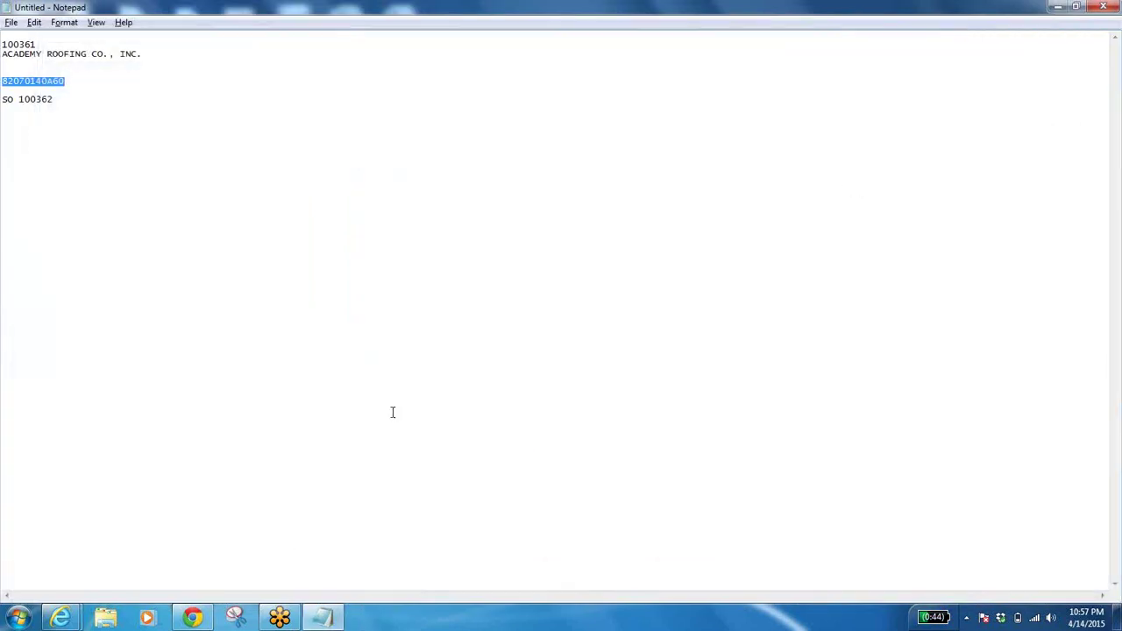
Step: Close the leftover Oracle Applications R12 browser window and log out of E-Business Suite on the home page
click(86, 617)
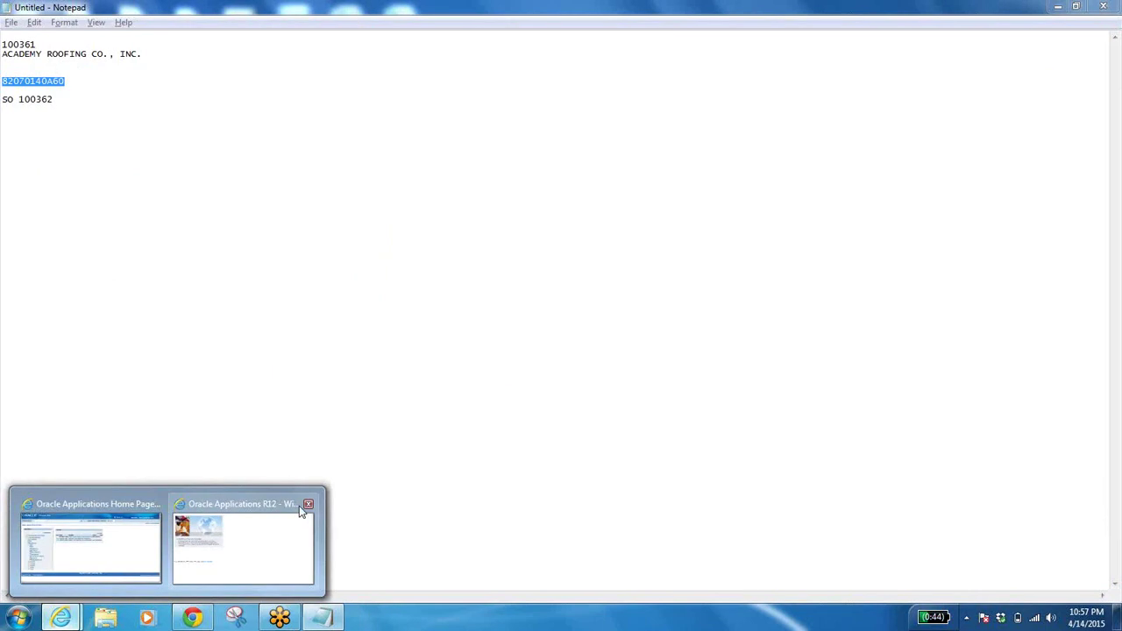
click(308, 506)
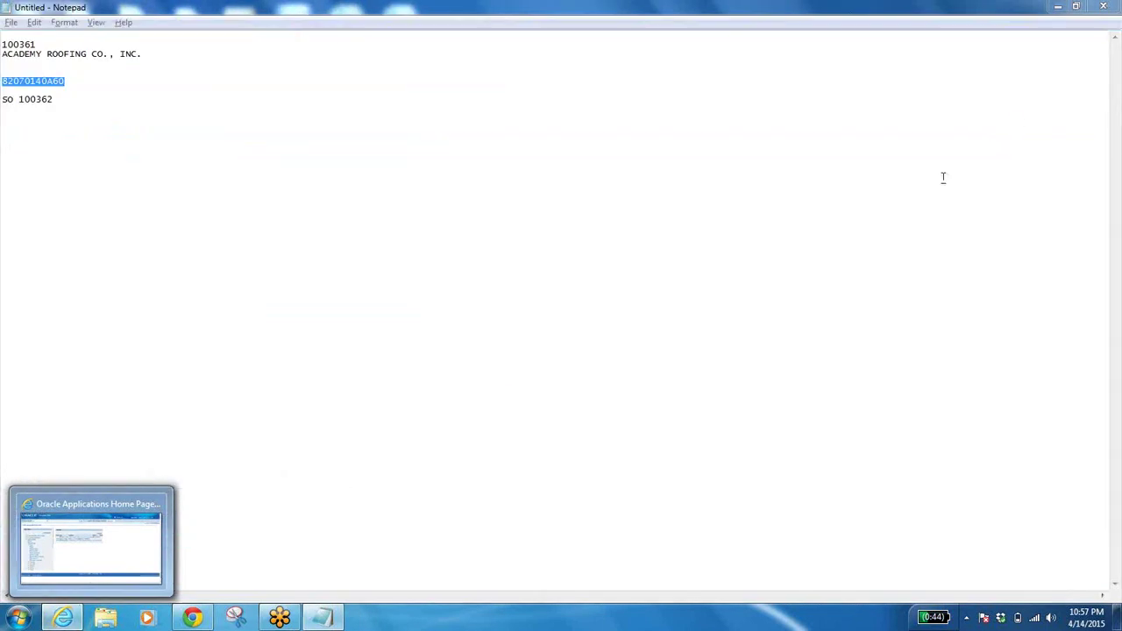
double_click(578, 301)
click(578, 300)
click(62, 617)
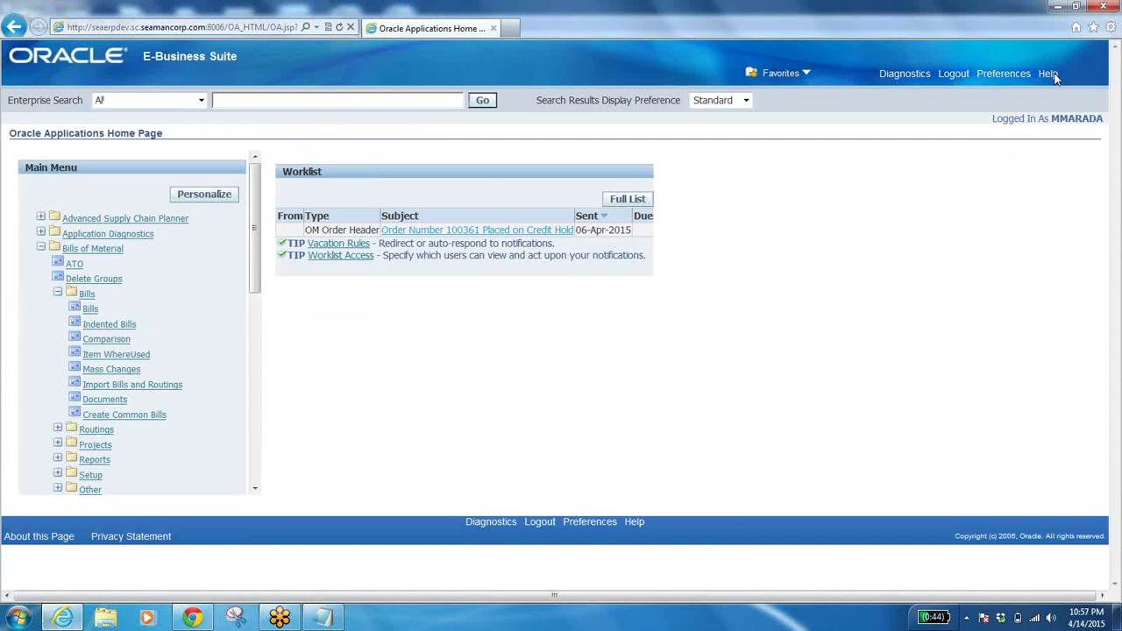
click(951, 75)
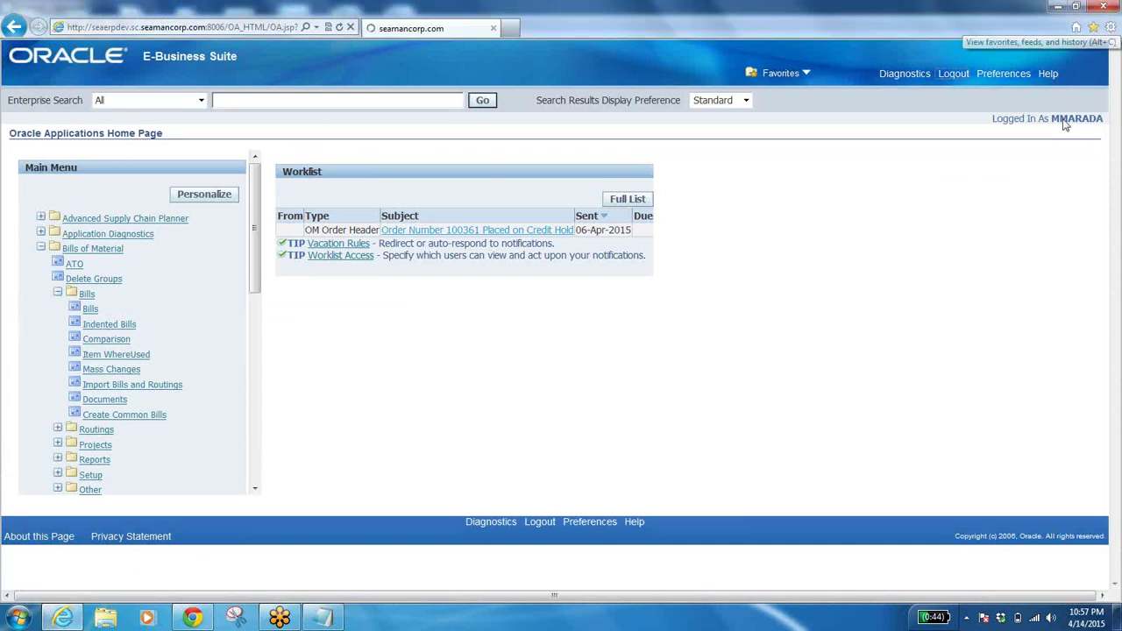
Step: Open the TRAIN instance login from the Instances favorites folder and log in with the account user name and password
click(1093, 27)
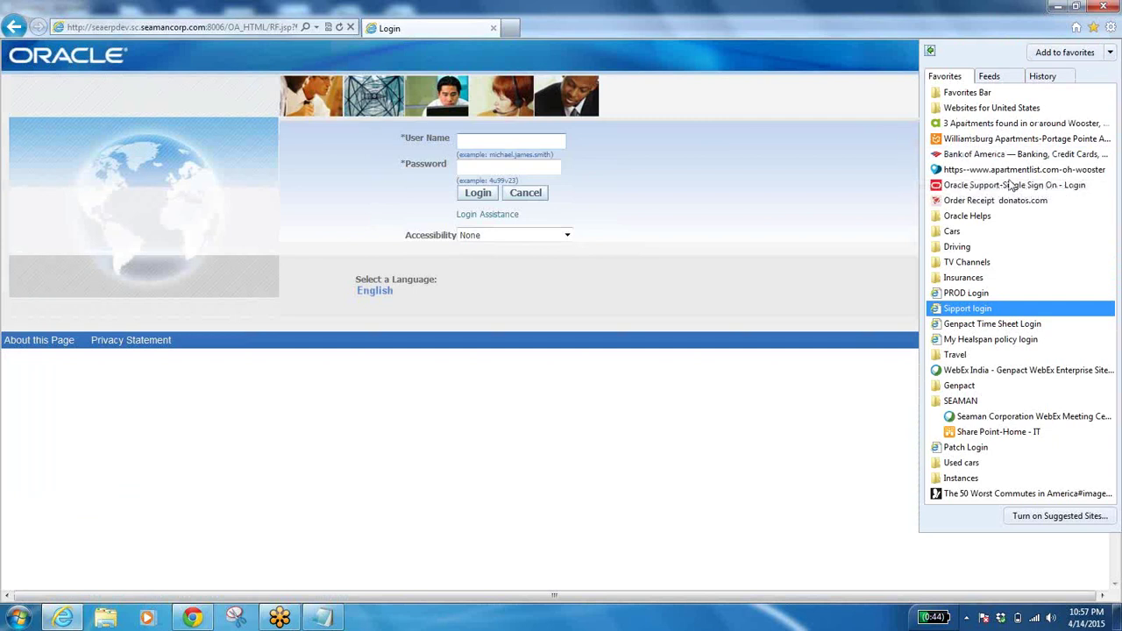
click(858, 201)
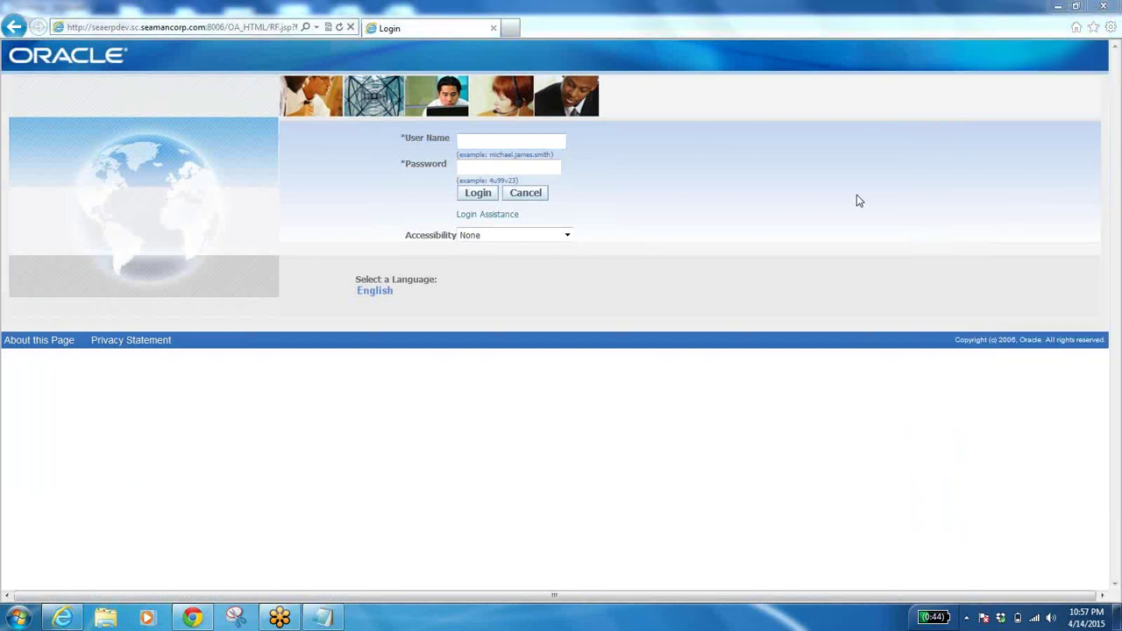
click(1093, 27)
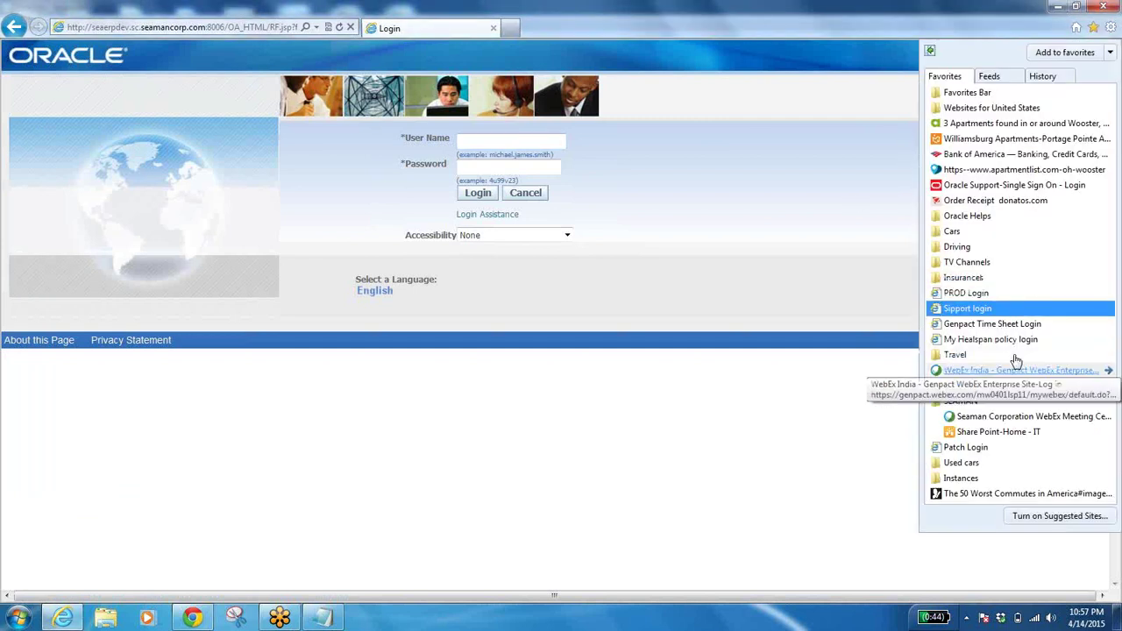
click(964, 478)
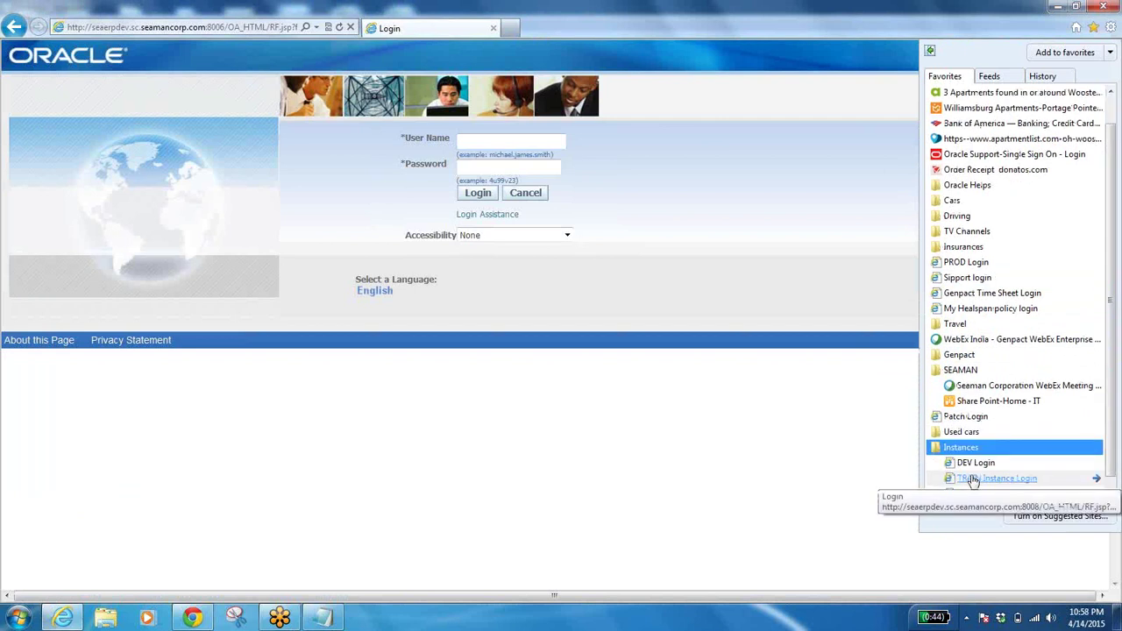
click(973, 480)
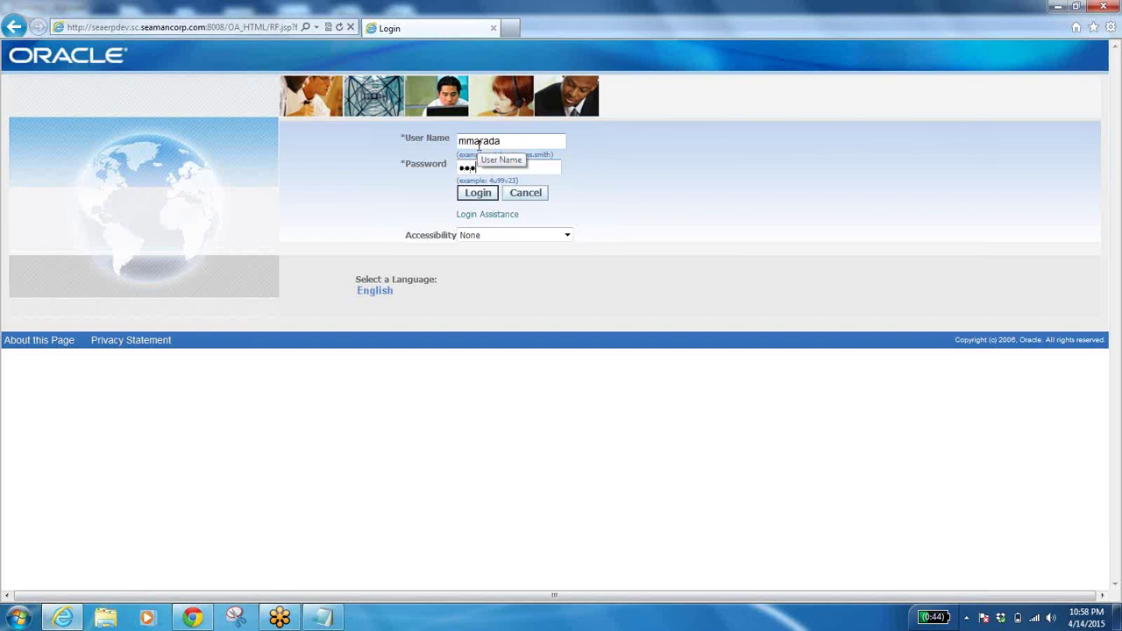
key(Return)
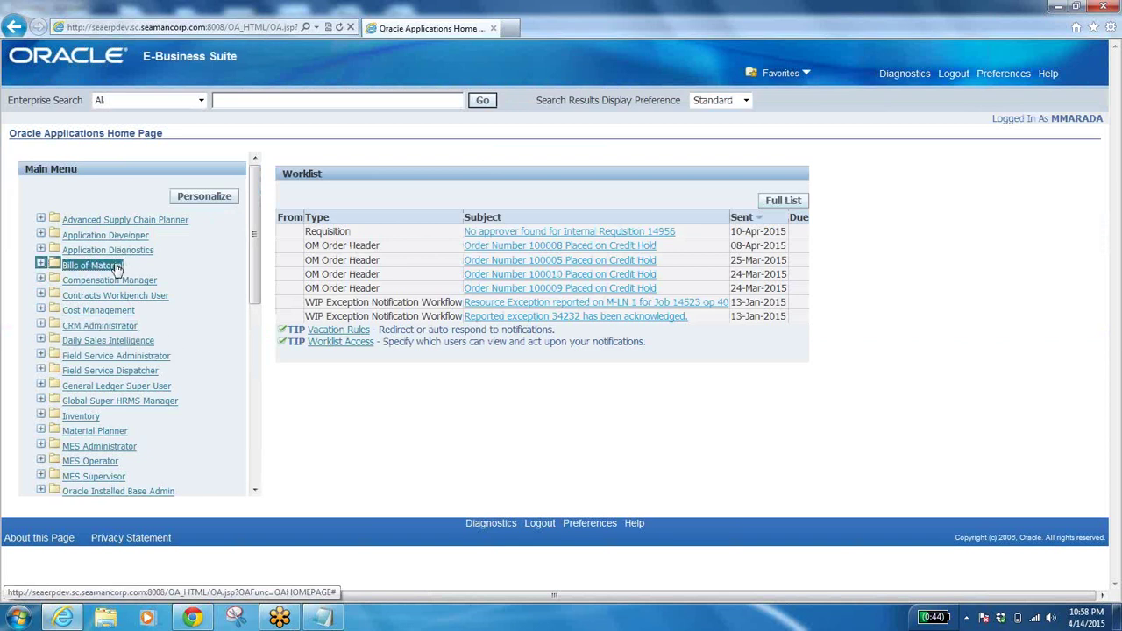
Step: Launch the forms application from Bills under the Bills of Material responsibility and cancel the organization selection
click(116, 268)
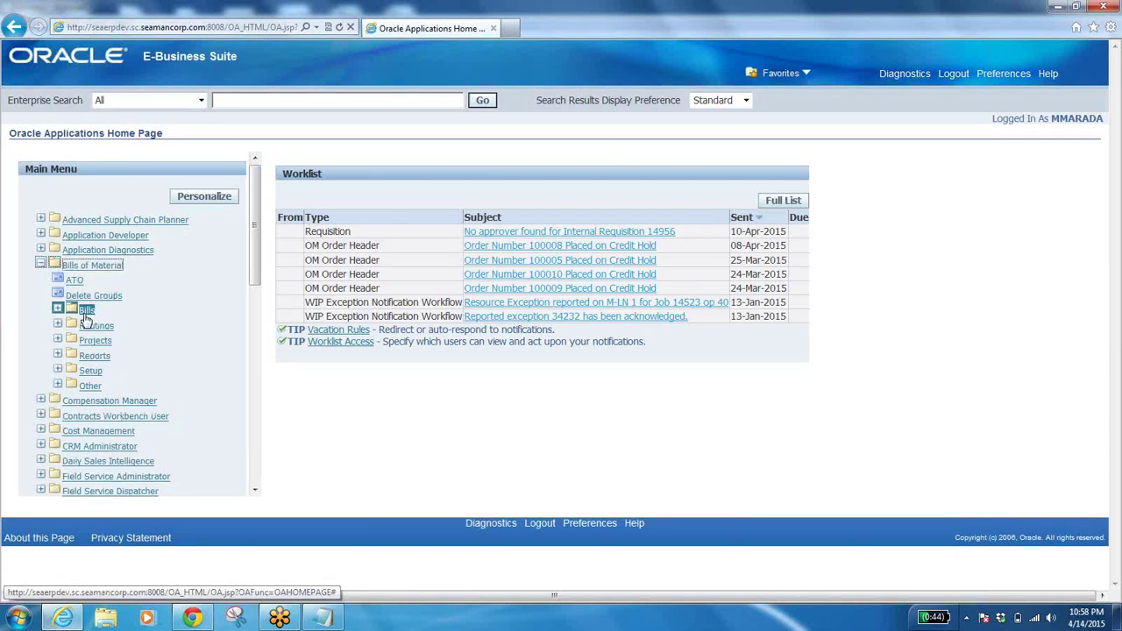
click(86, 313)
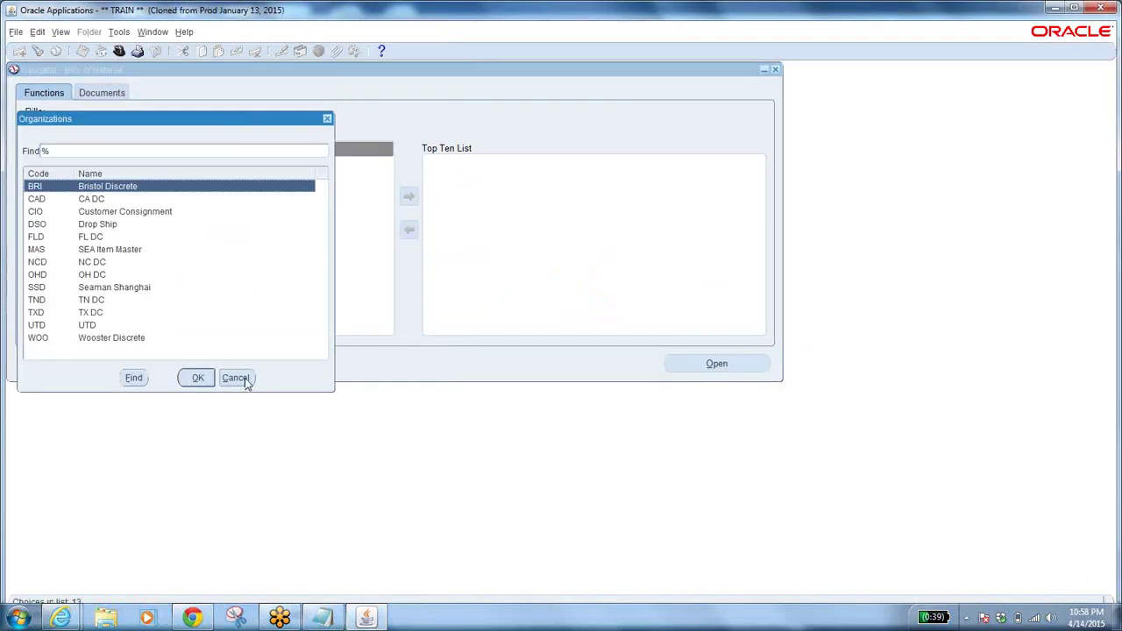
click(235, 378)
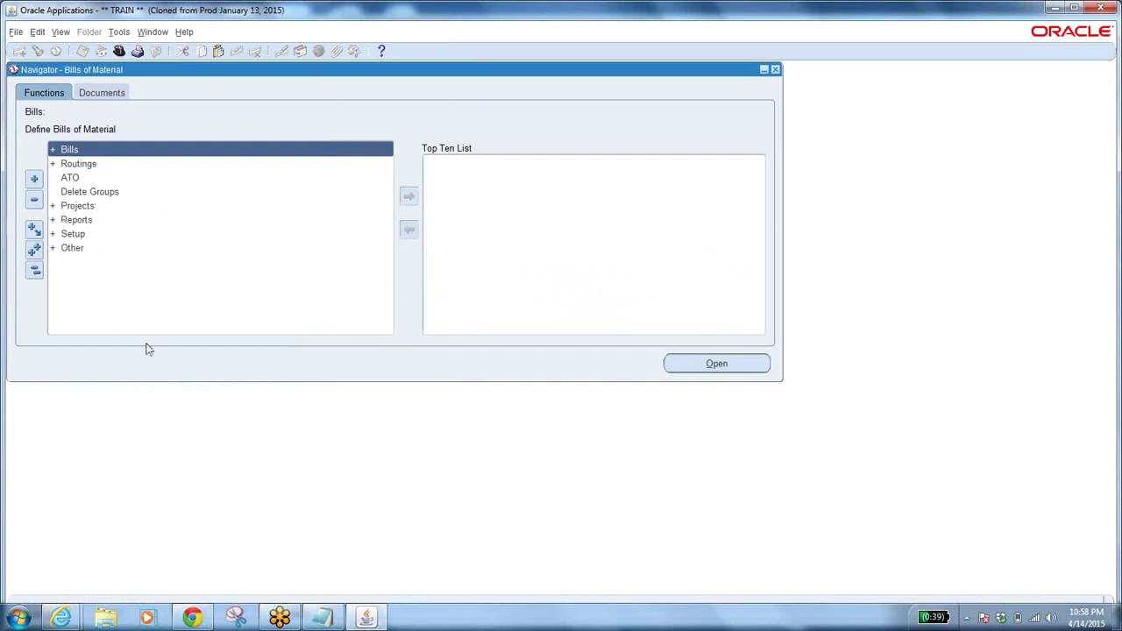
Step: Switch the responsibility to SEA Order Management Super User, filtering the responsibilities with s%
click(119, 52)
text(s%)
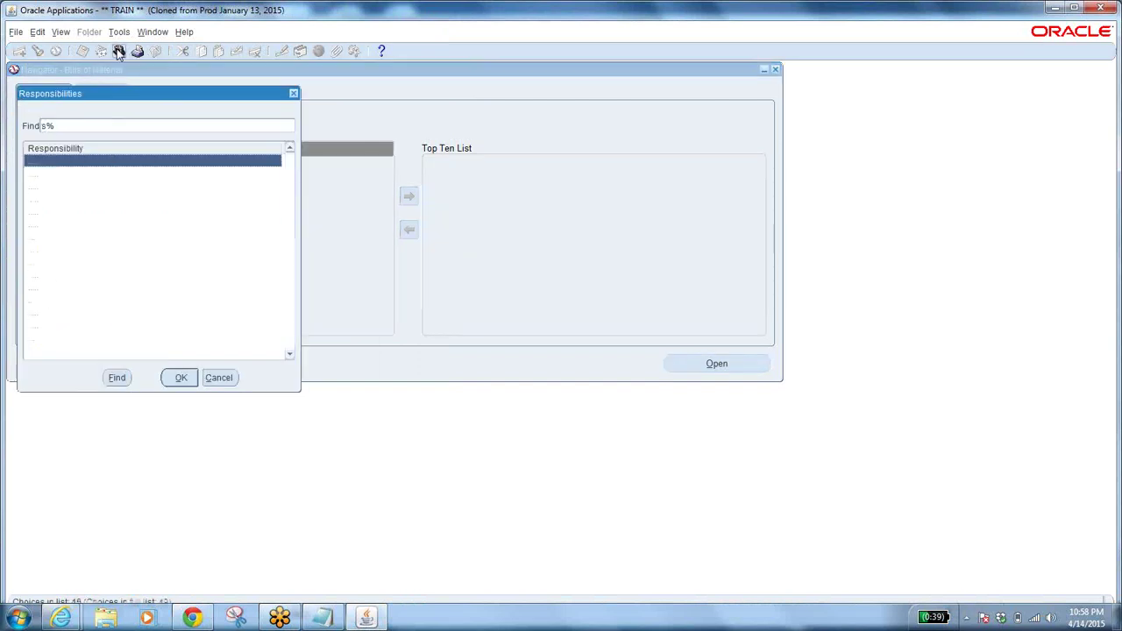
click(149, 250)
click(175, 383)
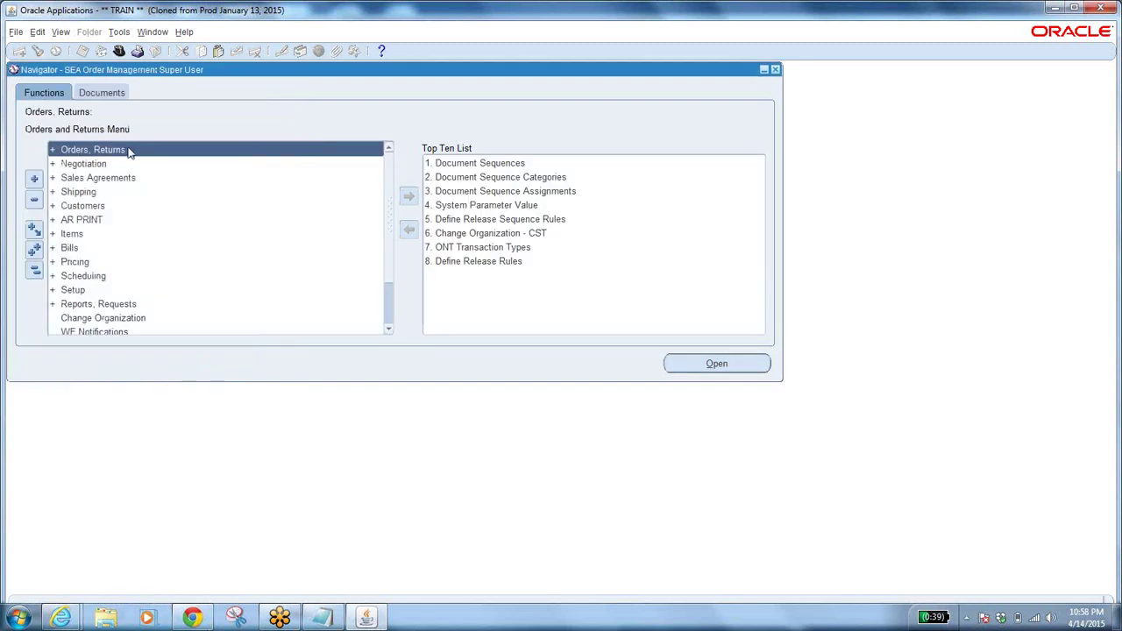
Step: Open the Order Organizer and set the order date search range from 01-APR-2015 to 14-APR-2015
double_click(111, 149)
double_click(116, 164)
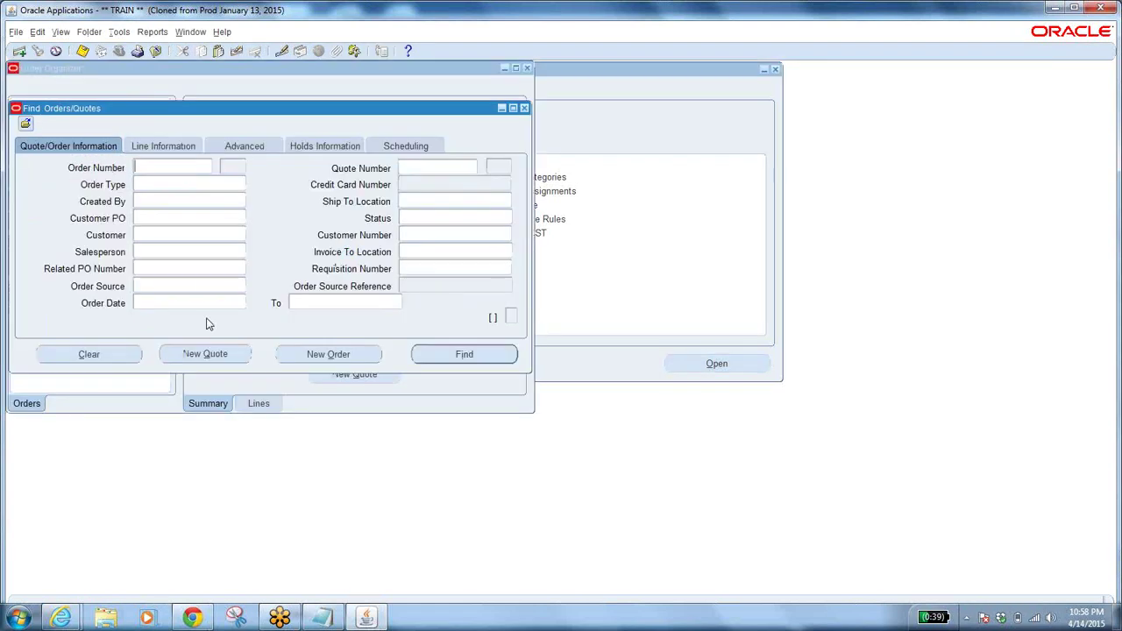
click(204, 297)
click(241, 303)
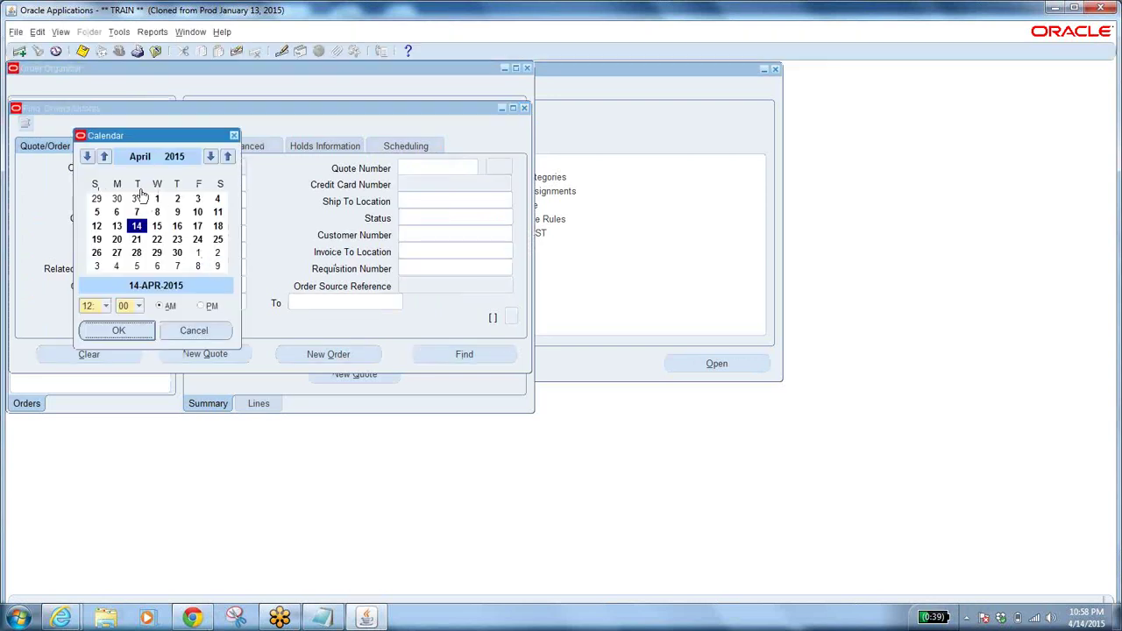
click(157, 199)
click(114, 329)
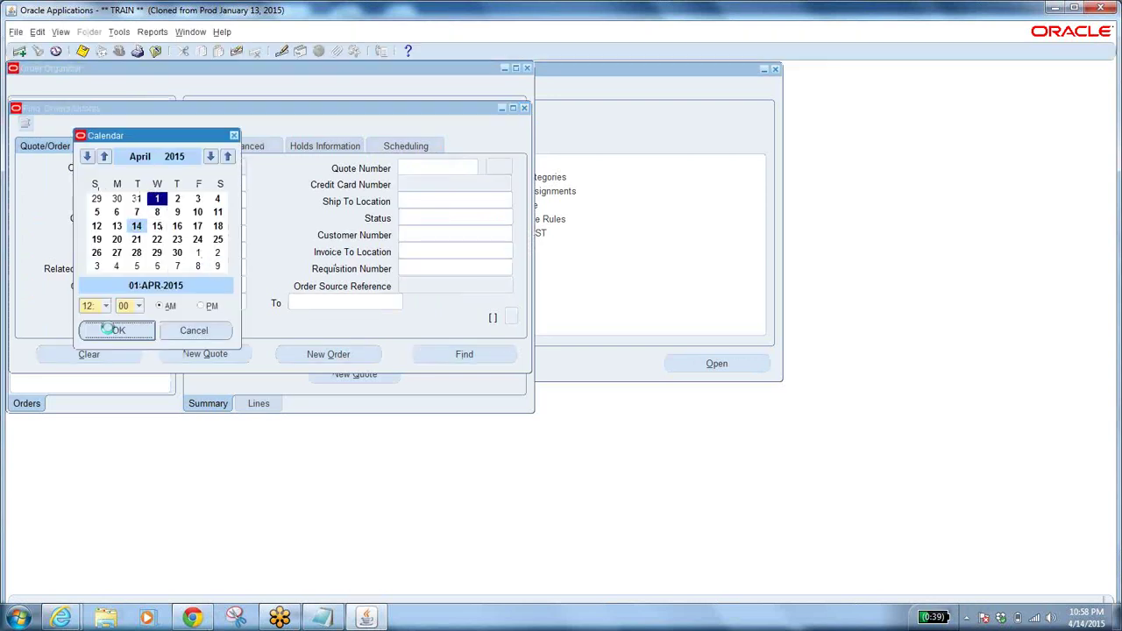
click(395, 302)
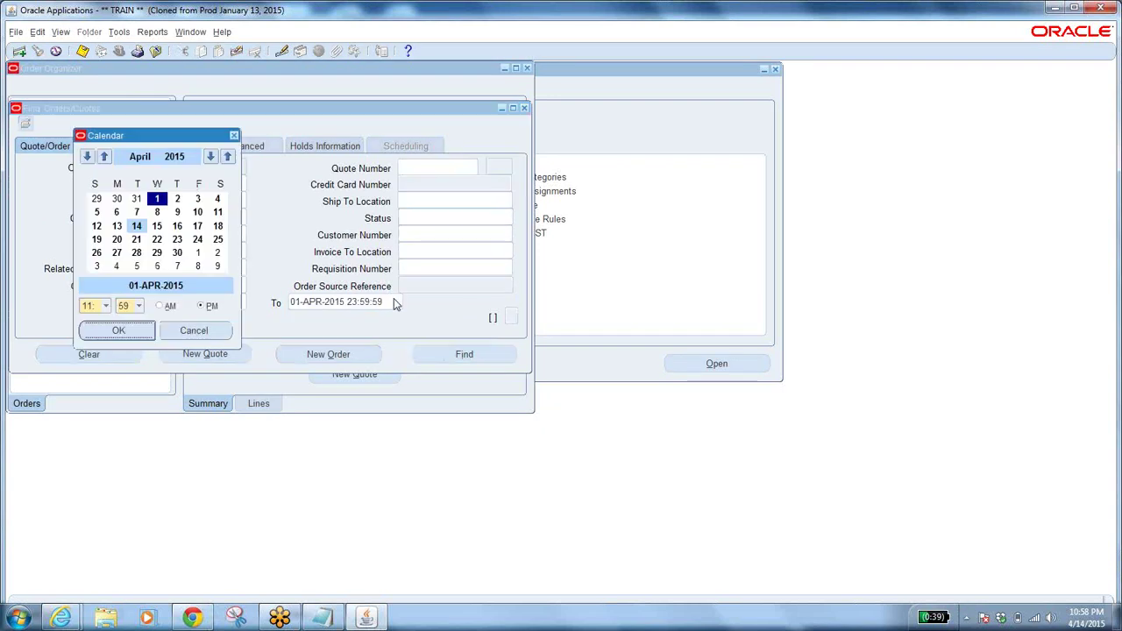
click(136, 226)
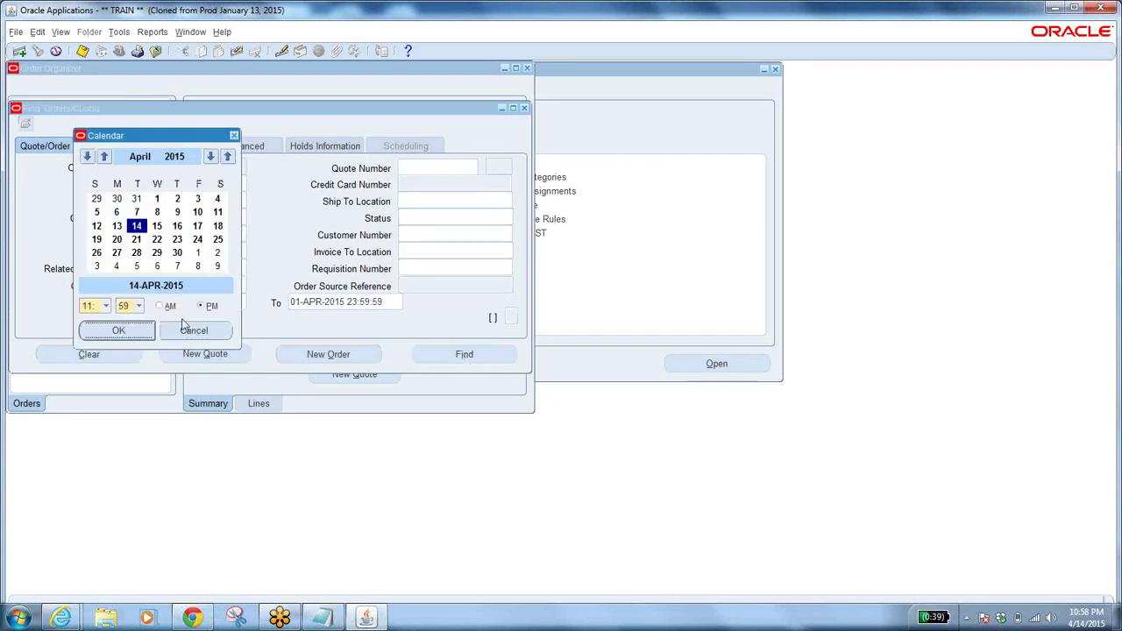
click(119, 331)
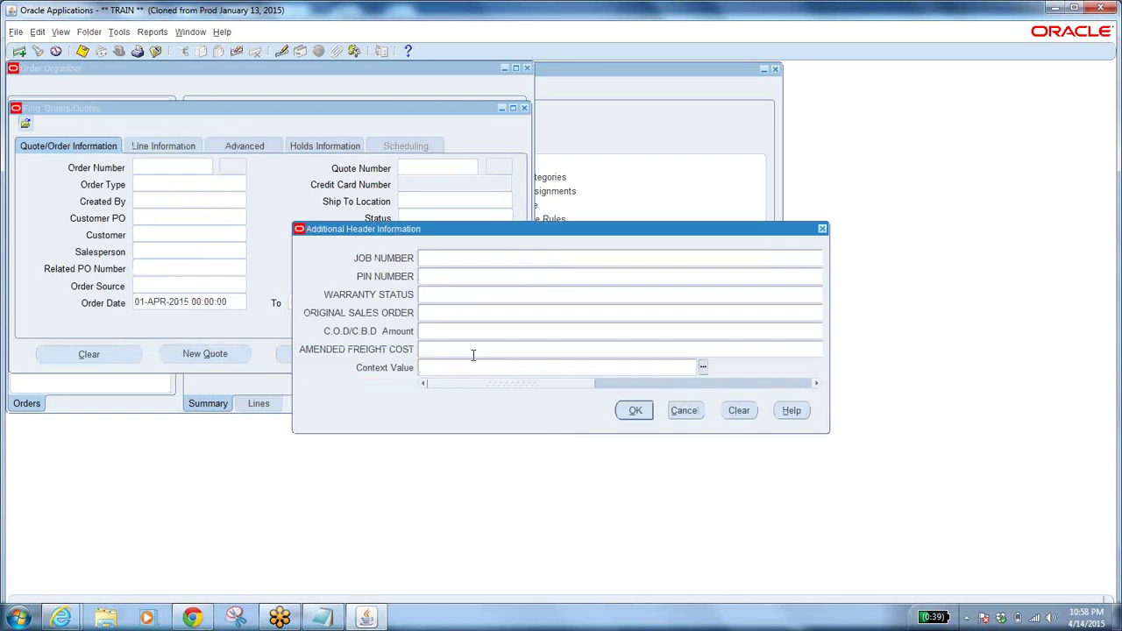
Step: Accept the empty additional header information and run the order search, agreeing to continue with the long query
click(634, 410)
click(440, 351)
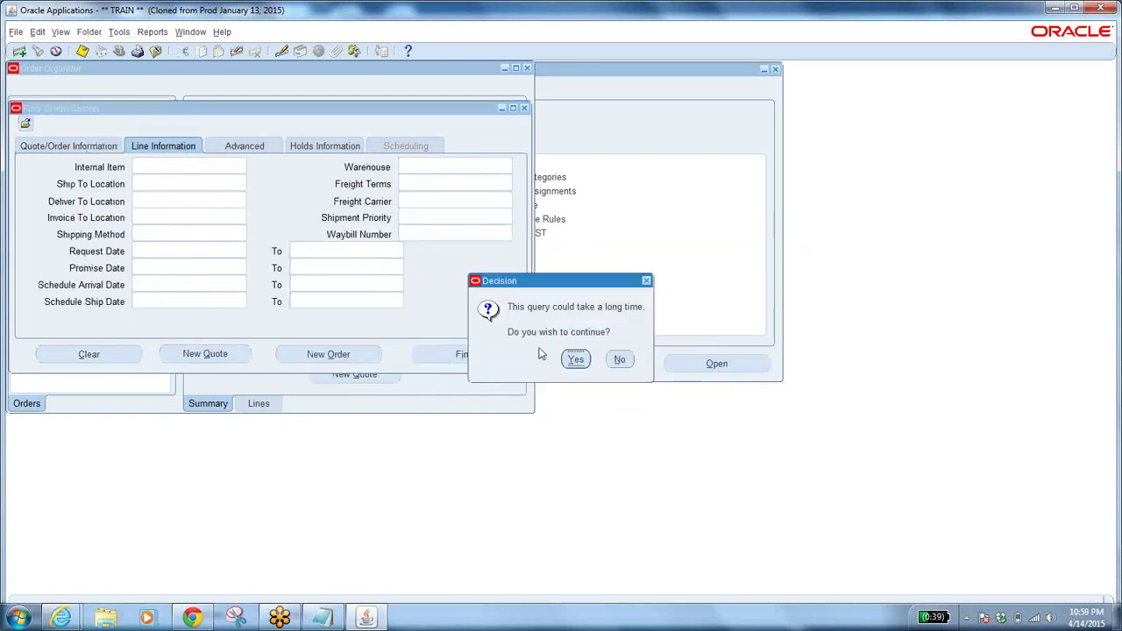
click(576, 359)
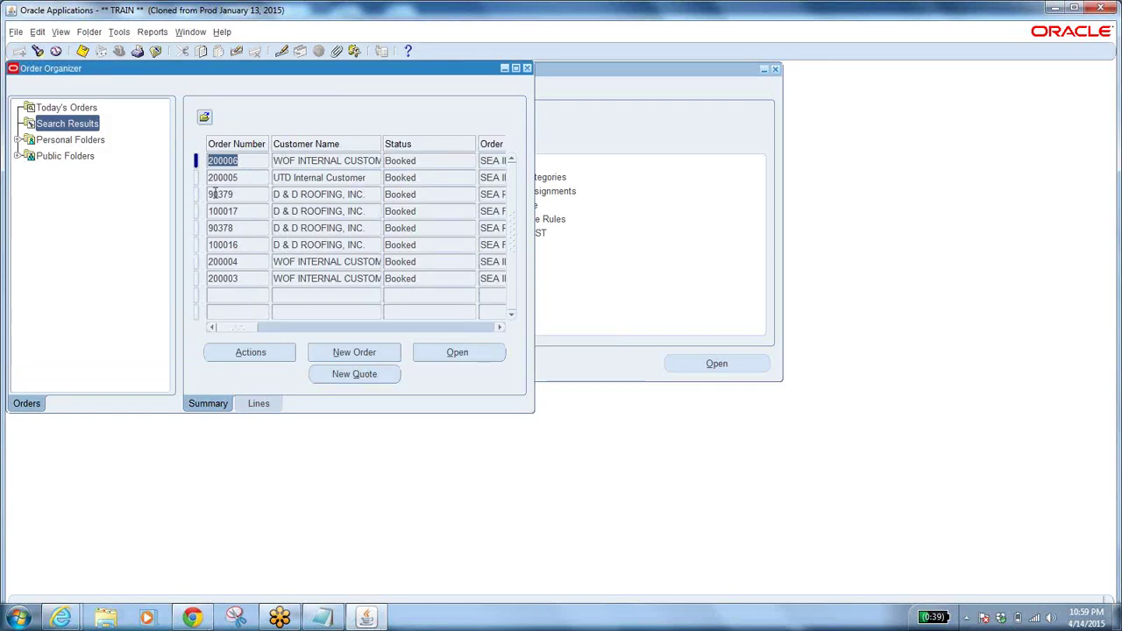
Step: Open the first WOF INTERNAL CUSTOMER order in the search results and go to its line items
click(250, 161)
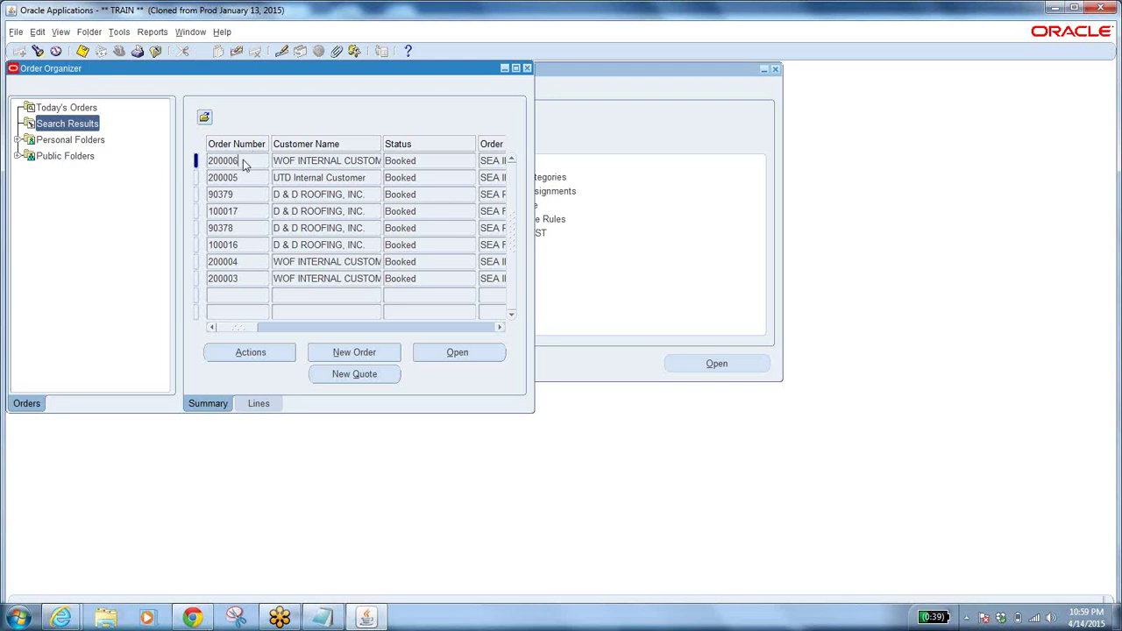
click(457, 352)
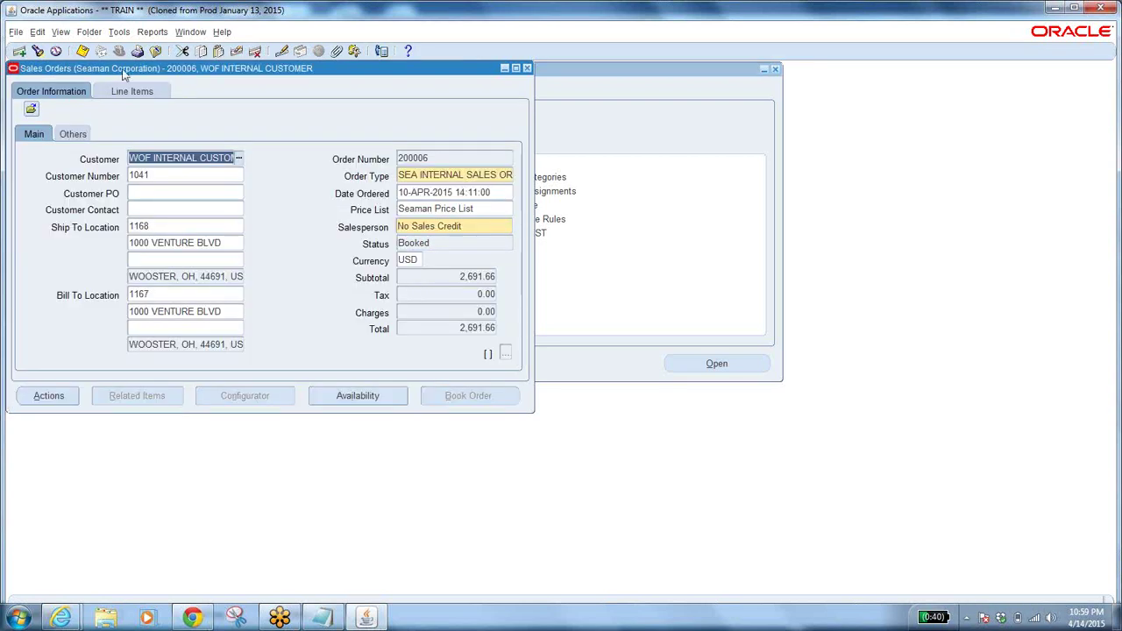
click(122, 90)
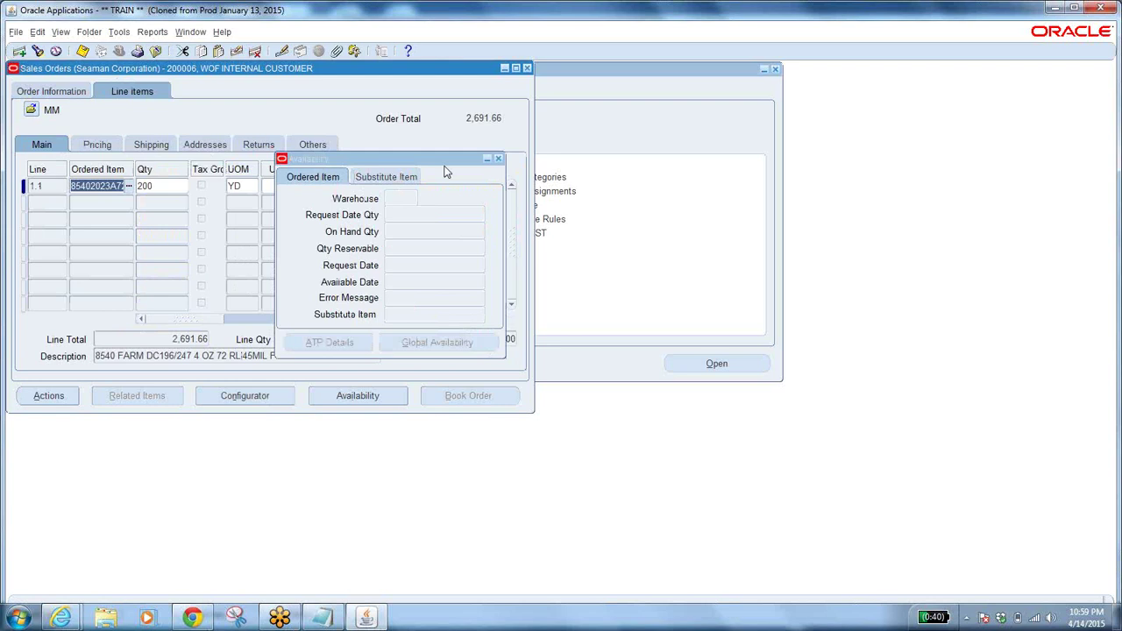
Step: Close the Availability window and copy the ordered item number from line 1.1
click(497, 159)
mouse_move(184, 323)
mouse_down()
mouse_move(208, 327)
mouse_move(194, 324)
mouse_up()
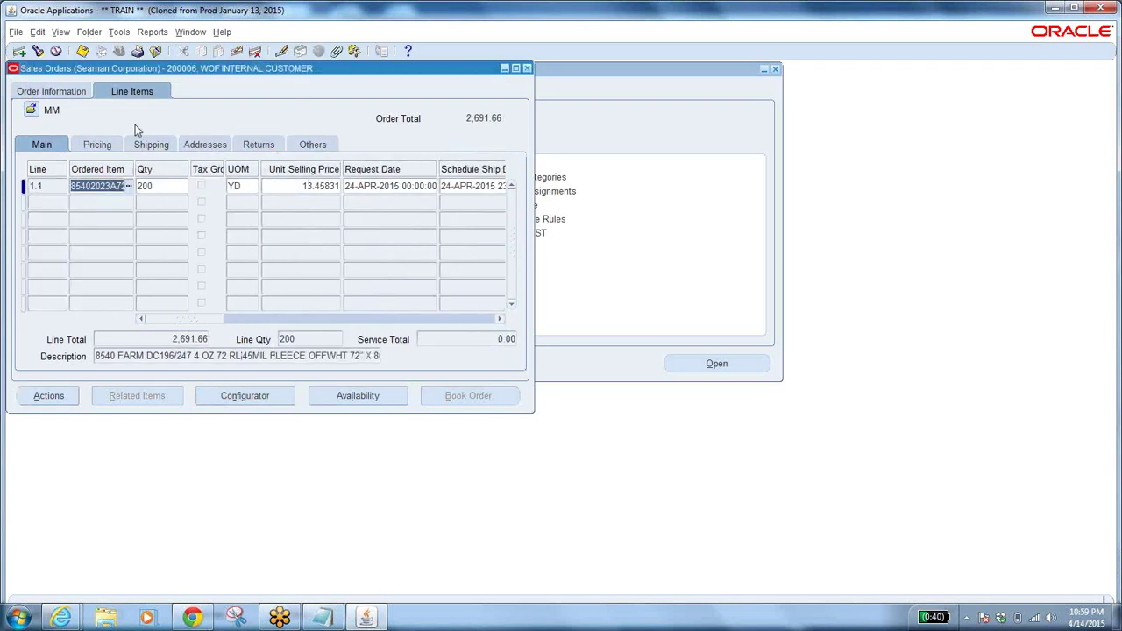
right_click(102, 186)
click(123, 205)
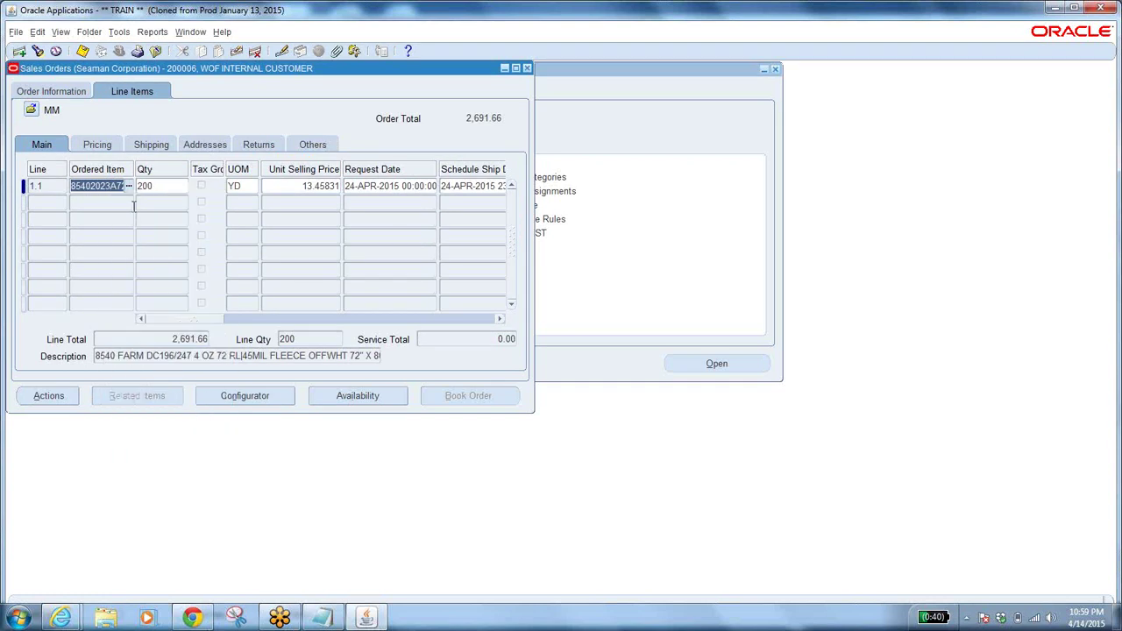
Step: Switch to Notepad and paste the copied item number 85402023A72R below the sales order note
click(319, 619)
click(323, 618)
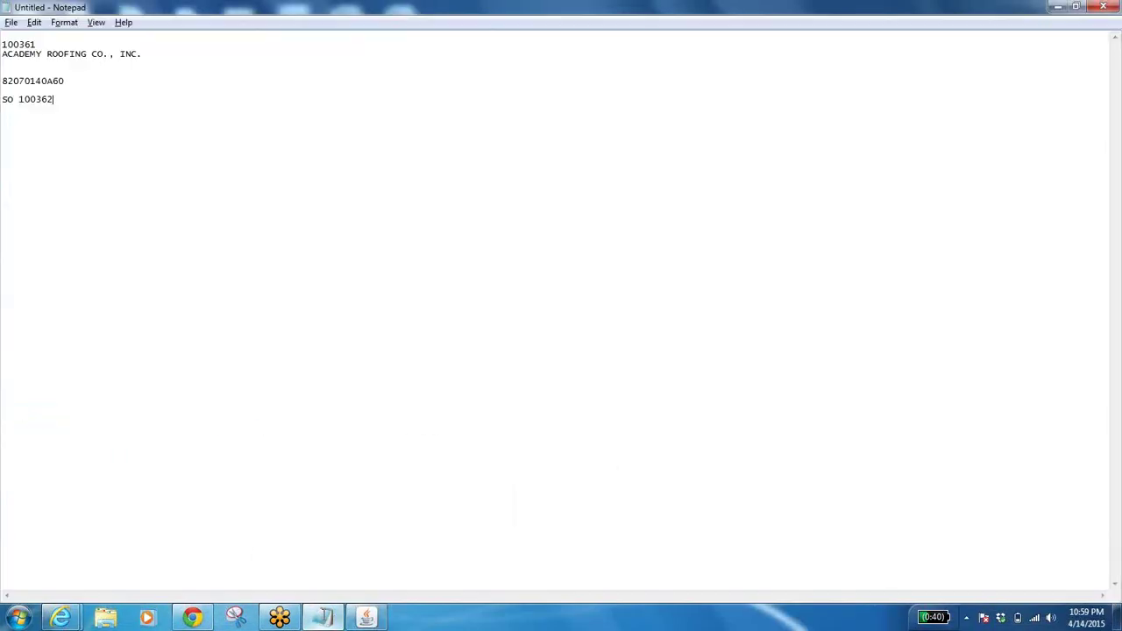
key(ctrl+v)
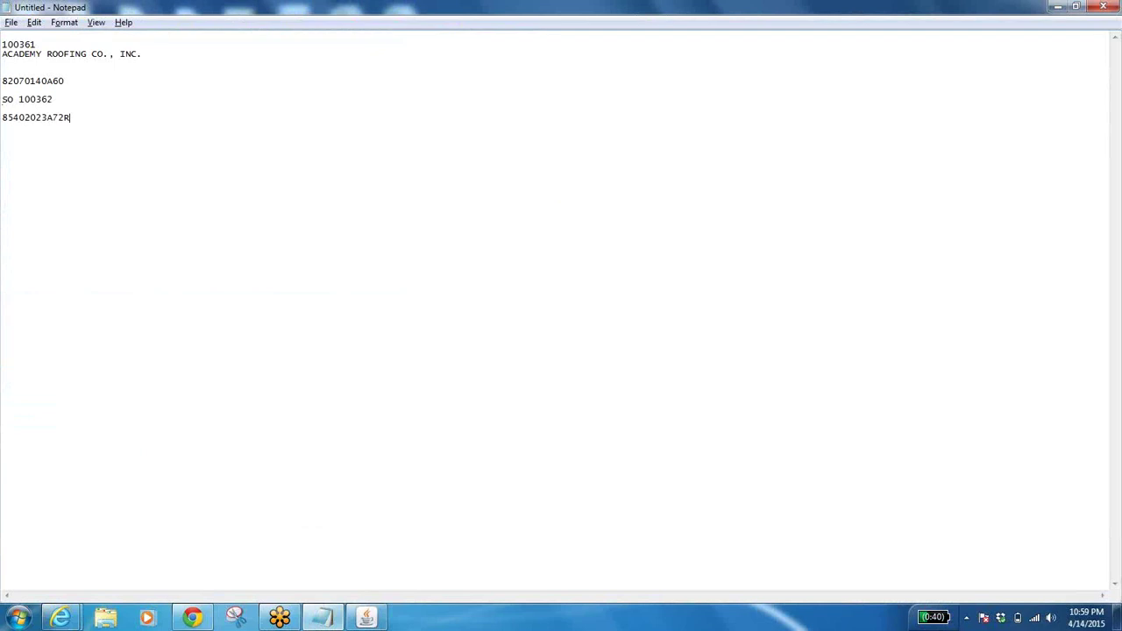
key(alt+Tab)
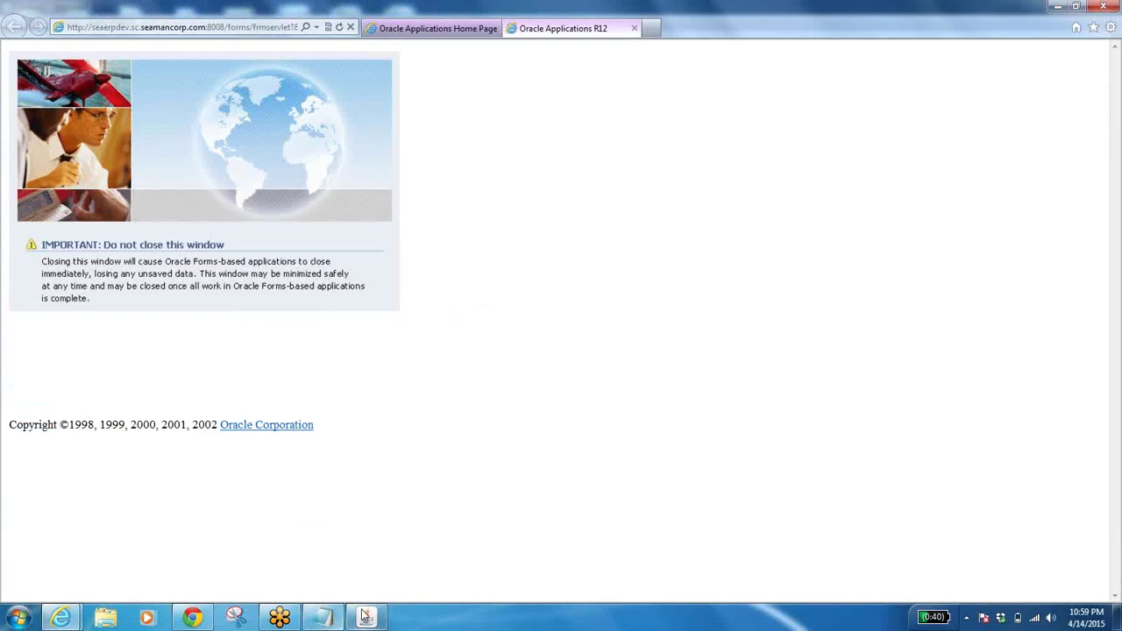
Step: Switch back to Oracle Applications and check the warehouse in the shipping details of line 1.1
click(367, 618)
click(147, 144)
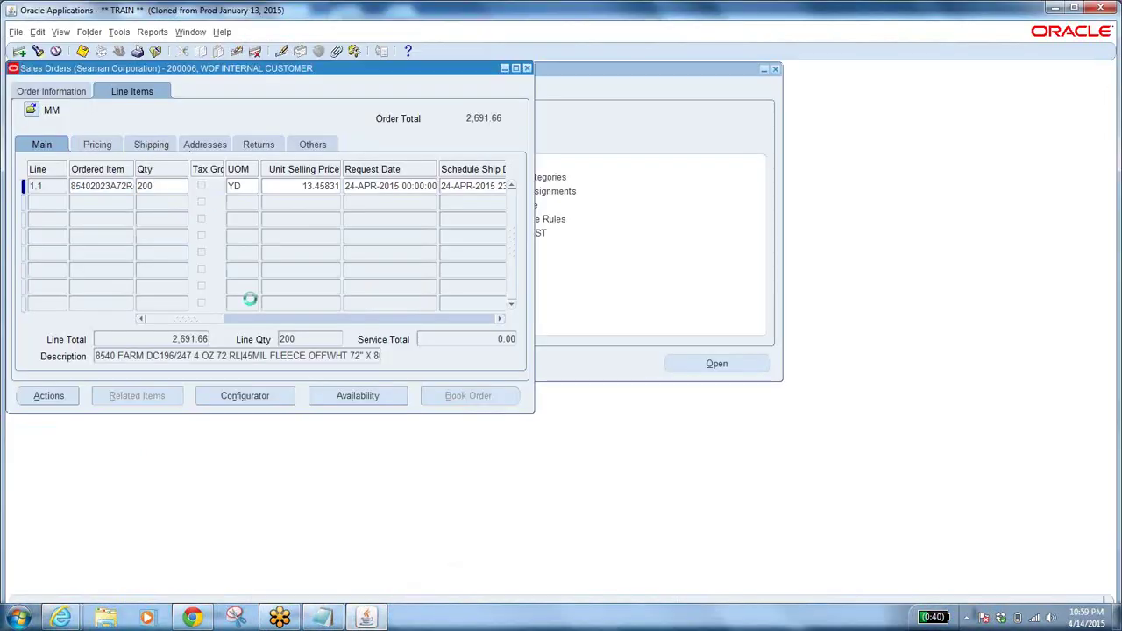
drag(207, 329, 101, 333)
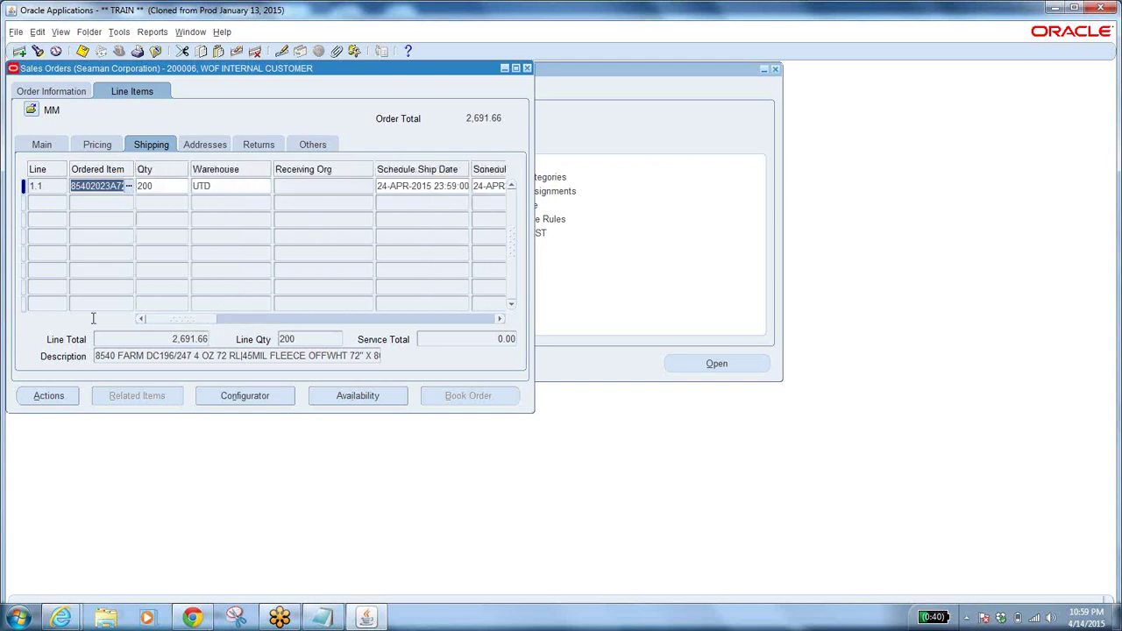
click(222, 187)
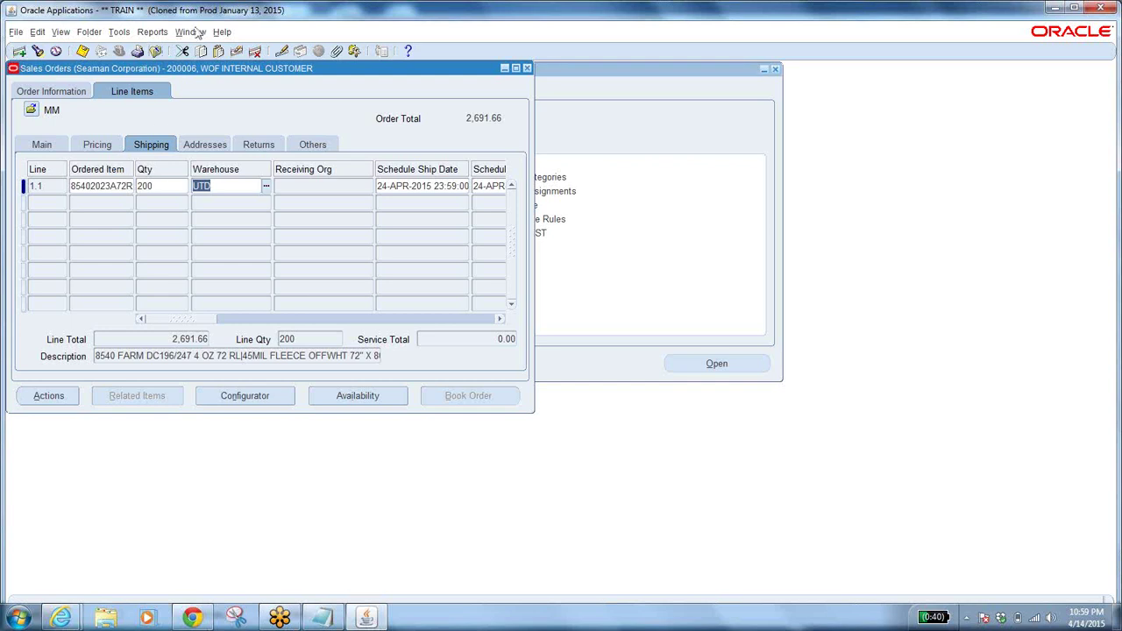
Step: Close the existing order and open a blank Sales Orders form from the Orders, Returns functions
click(158, 52)
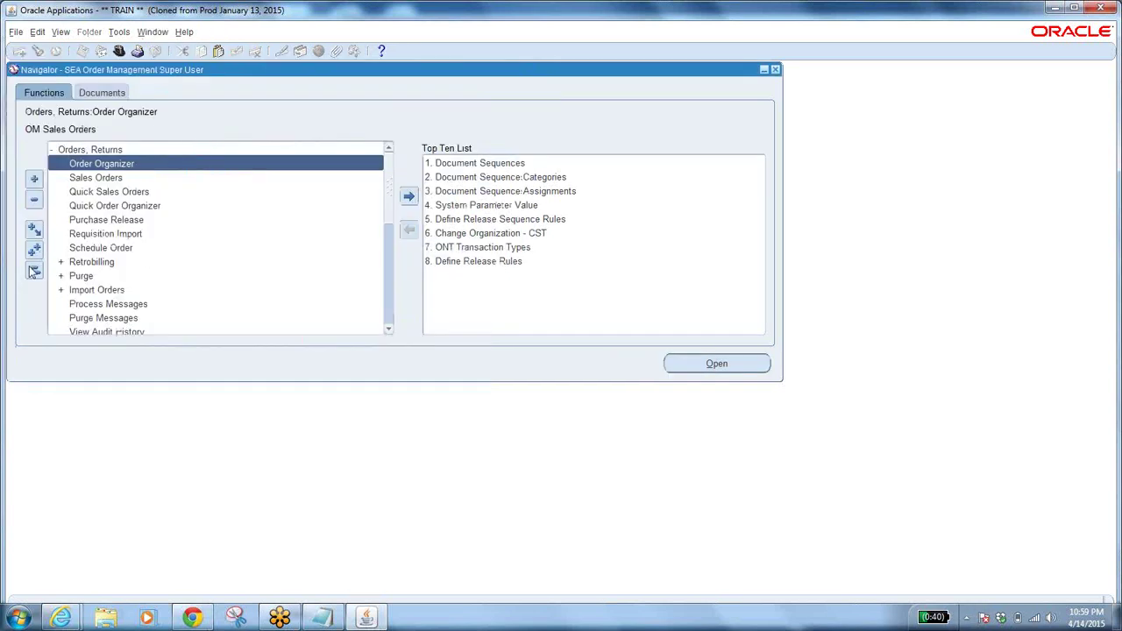
click(35, 268)
double_click(88, 150)
double_click(99, 177)
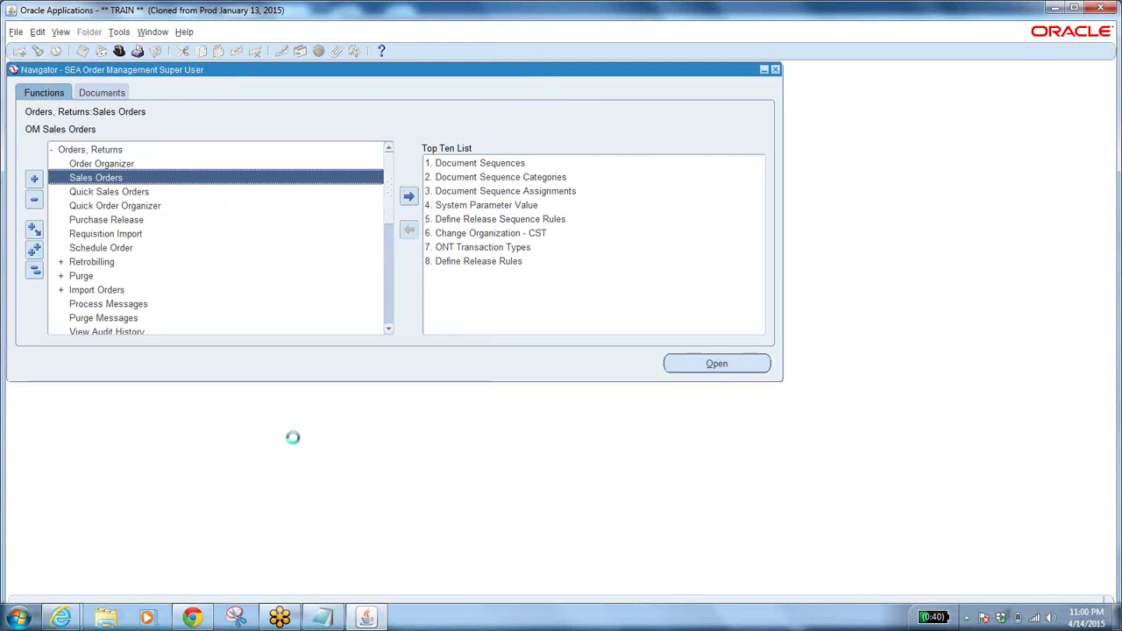
Step: Search the customer list for names starting with "wo" and assign WOOSTER COMMUNITY HOSPTL C/O HICKS ROOFING INC. to the order
click(238, 159)
text(%)
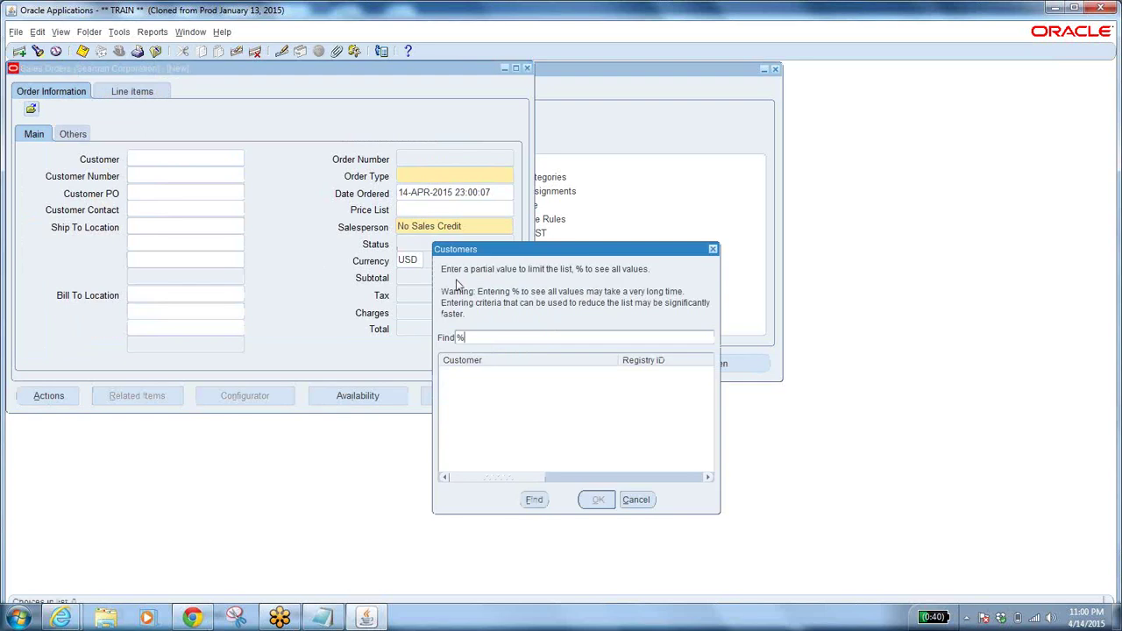
key(Return)
text(w)
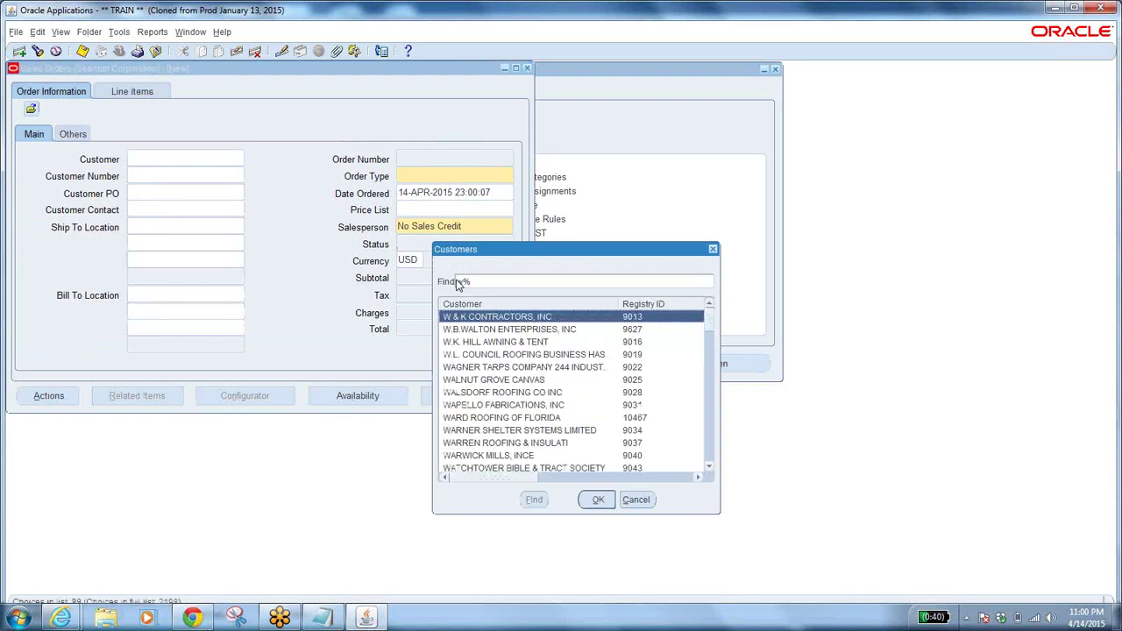
text(o)
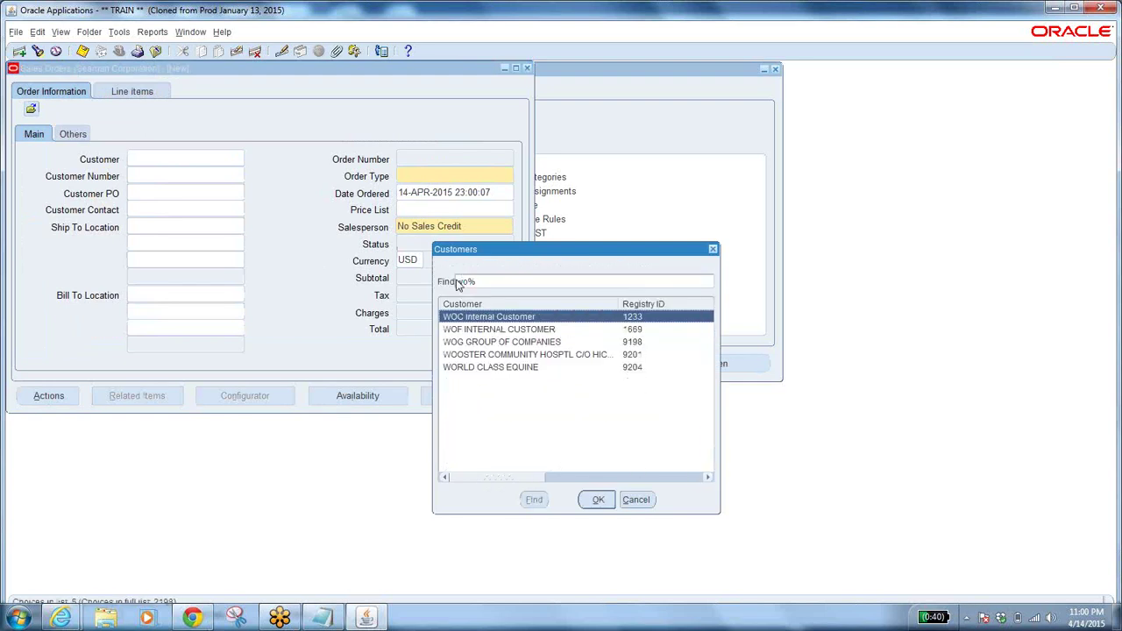
click(528, 357)
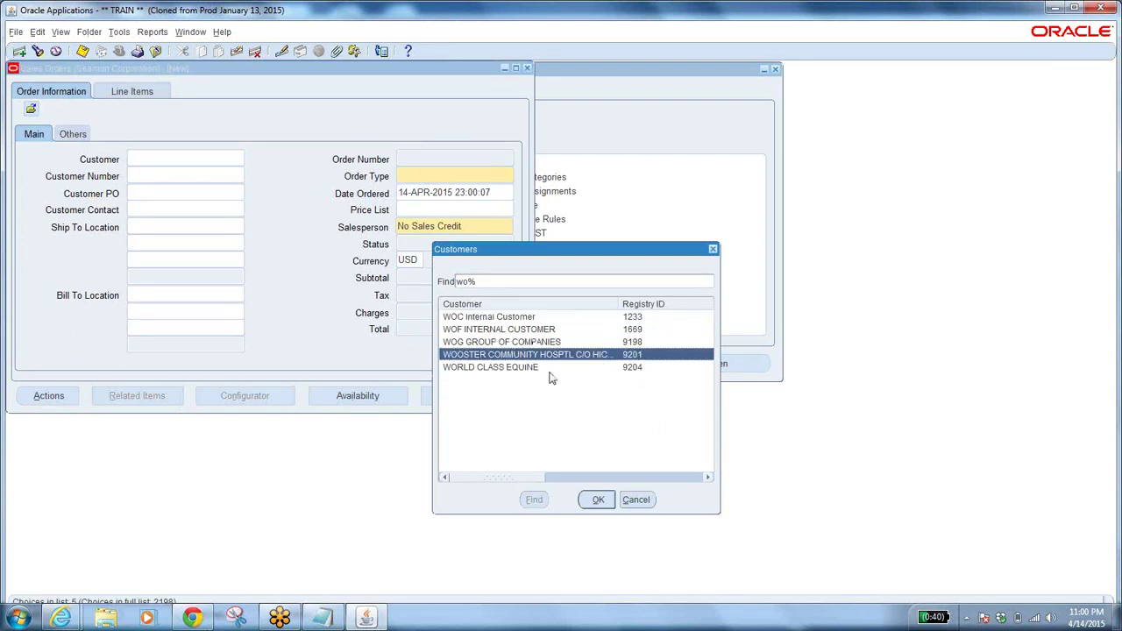
click(596, 499)
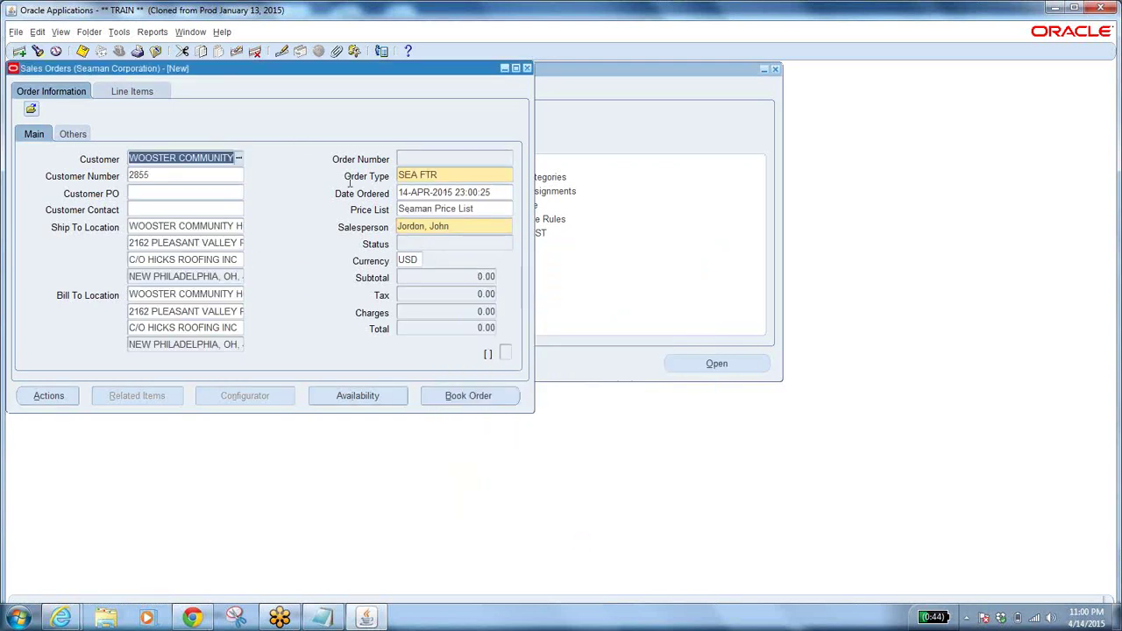
Step: Check the new order's other header details and enter item 85402023A72R with quantity 104 on line 1.1
click(81, 134)
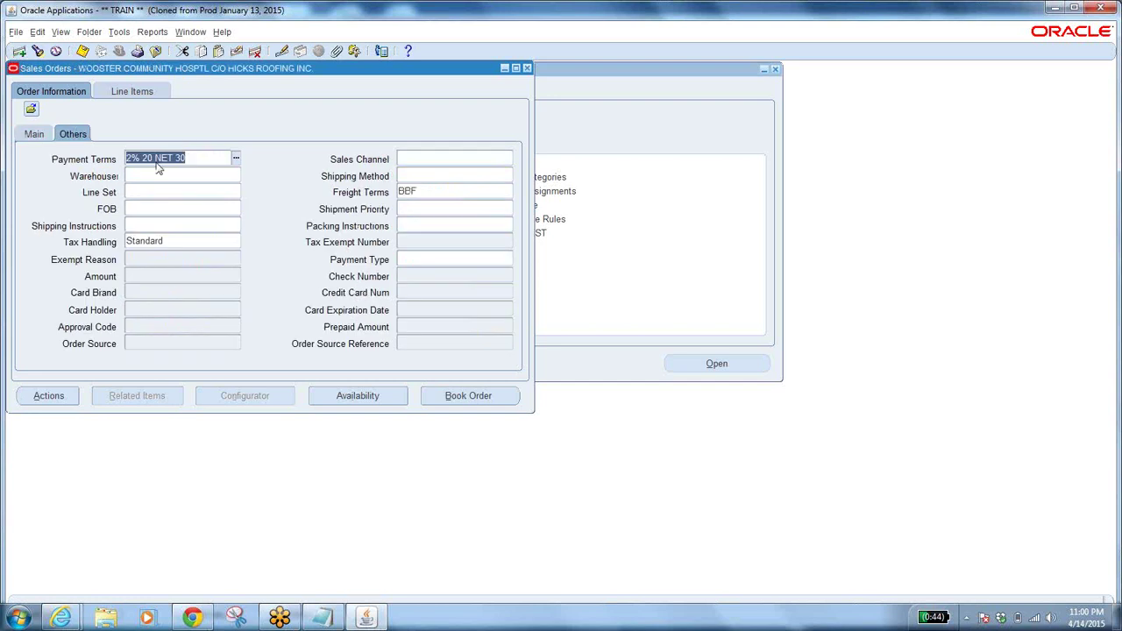
click(131, 92)
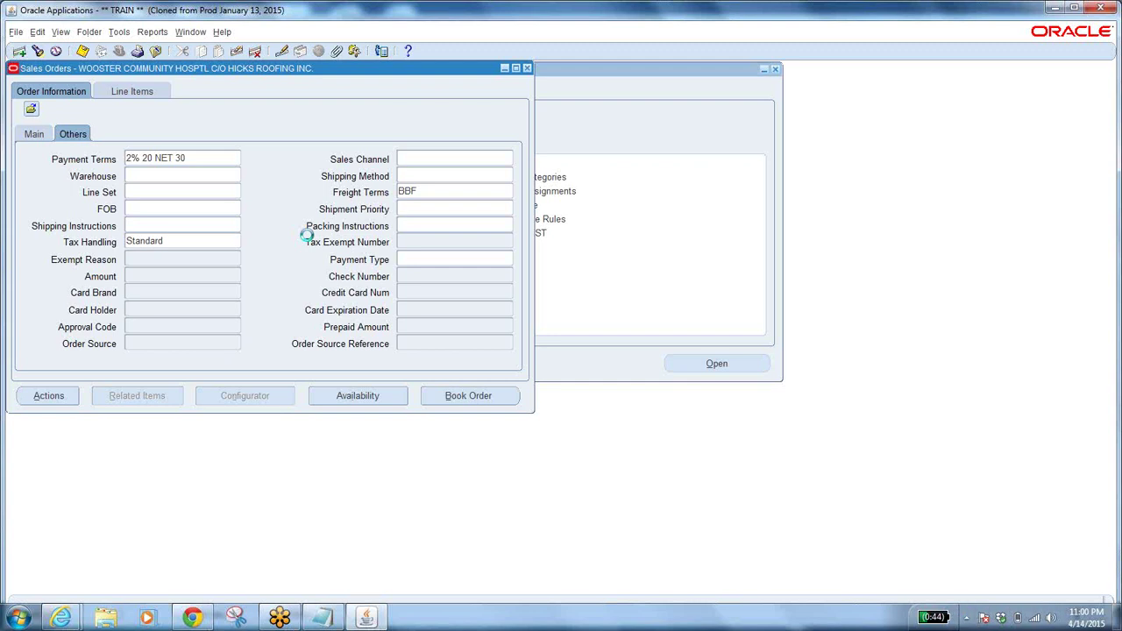
click(498, 158)
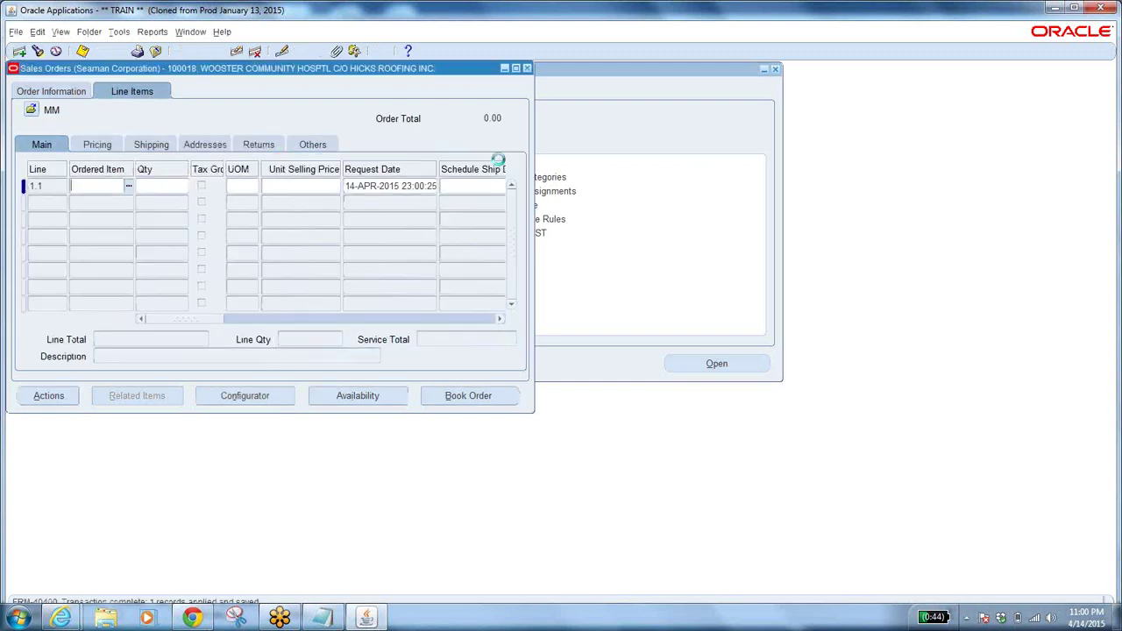
key(ctrl+v)
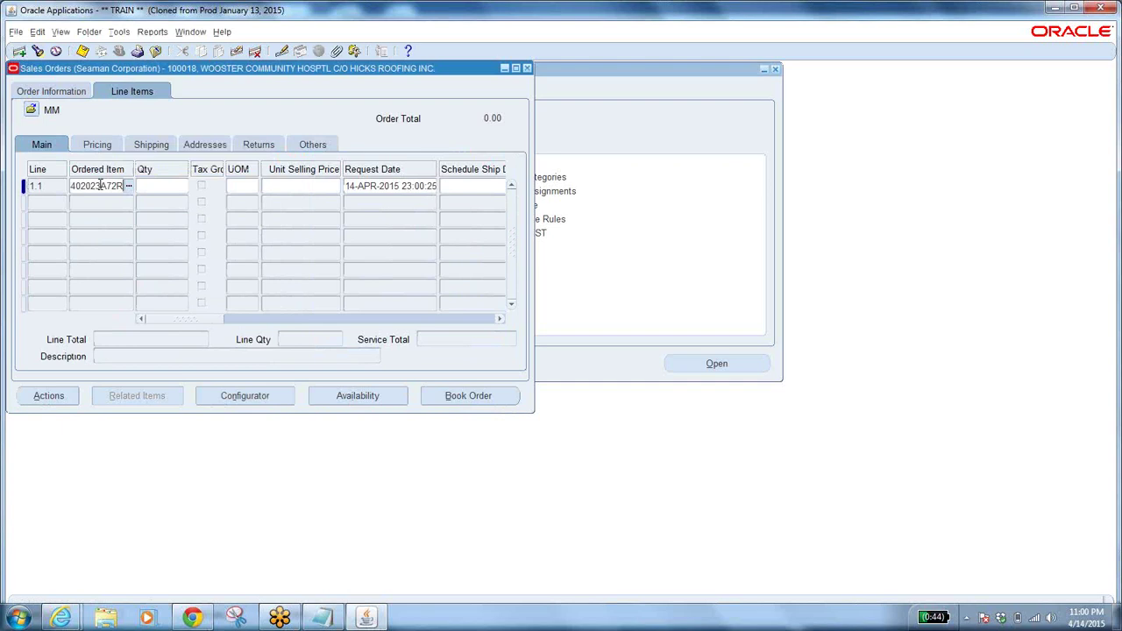
click(164, 188)
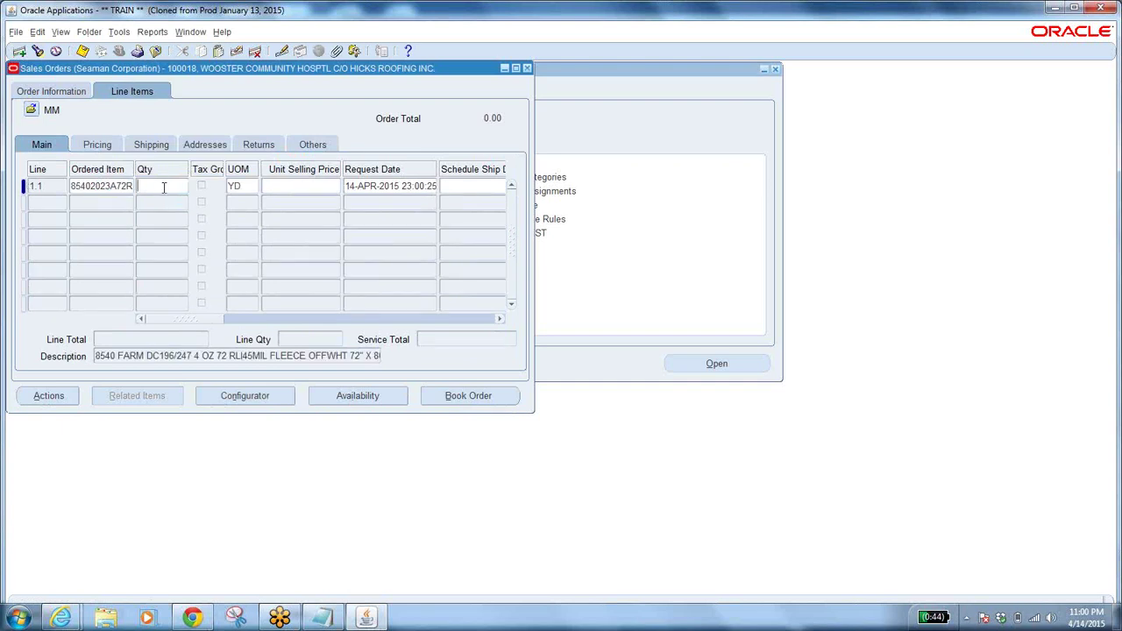
text(104)
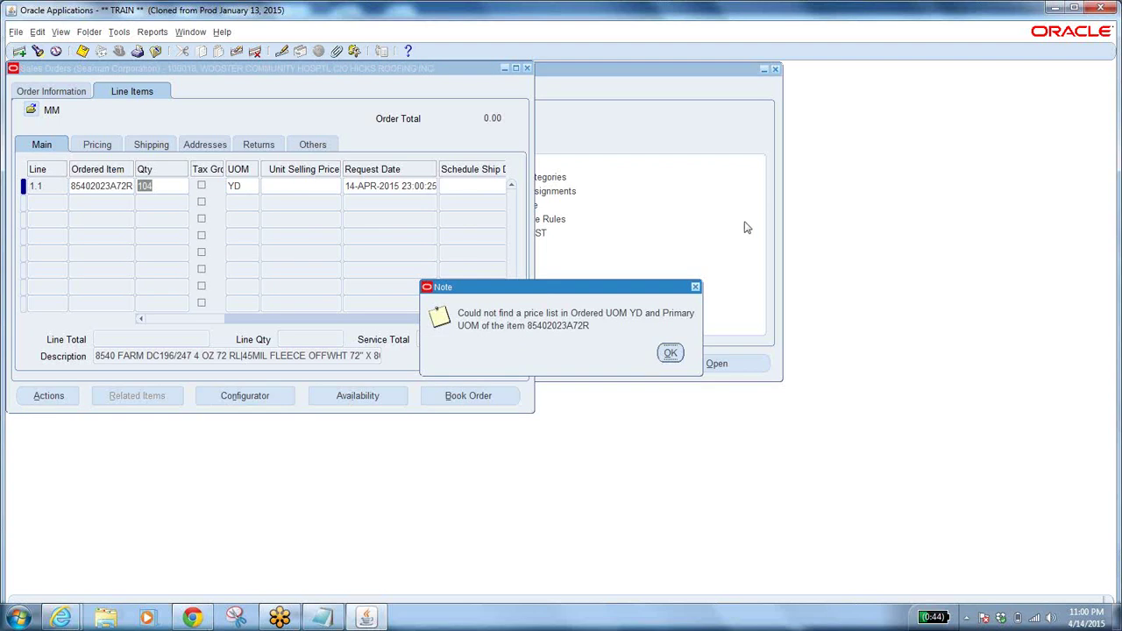
click(759, 190)
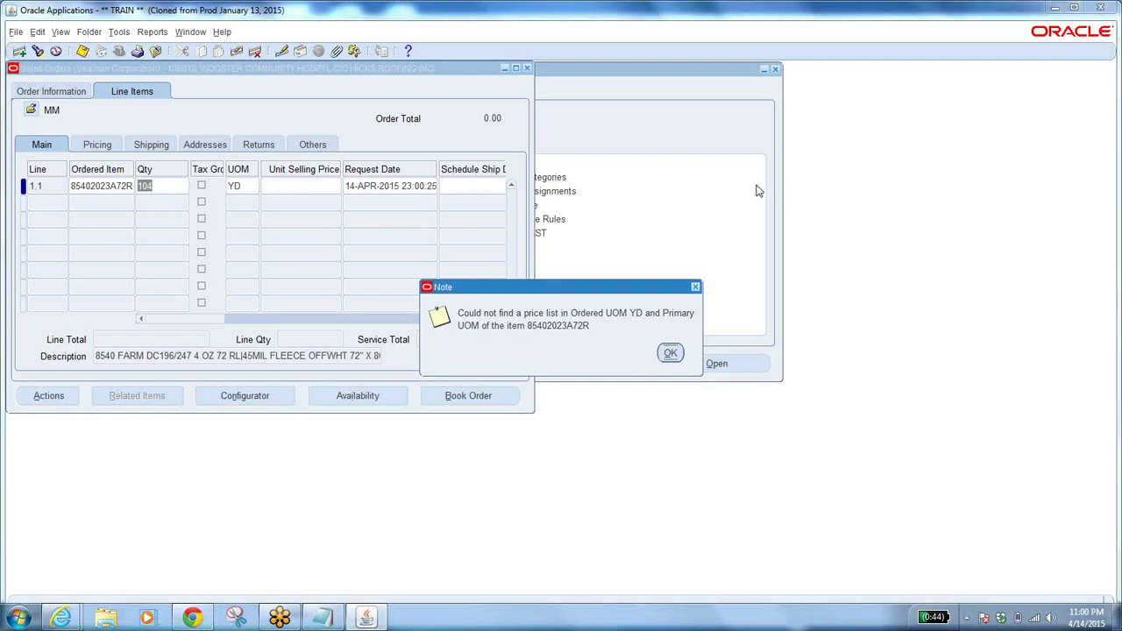
click(671, 353)
Step: Change the unit of measure of line 1.1 to RL and dismiss the resulting note
click(254, 187)
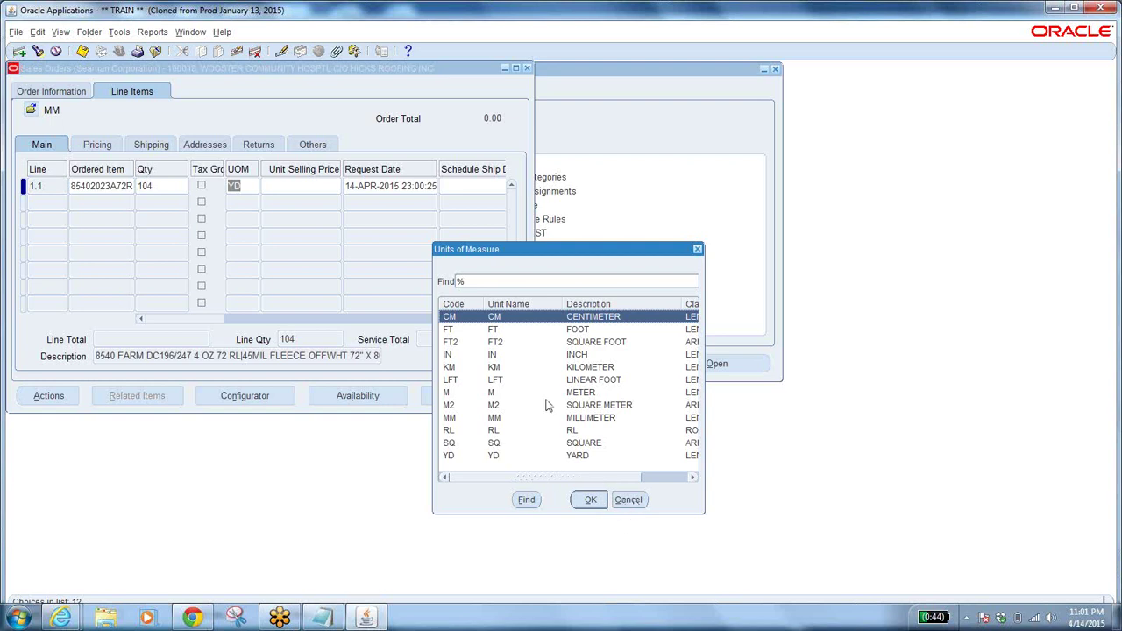
click(493, 431)
click(590, 499)
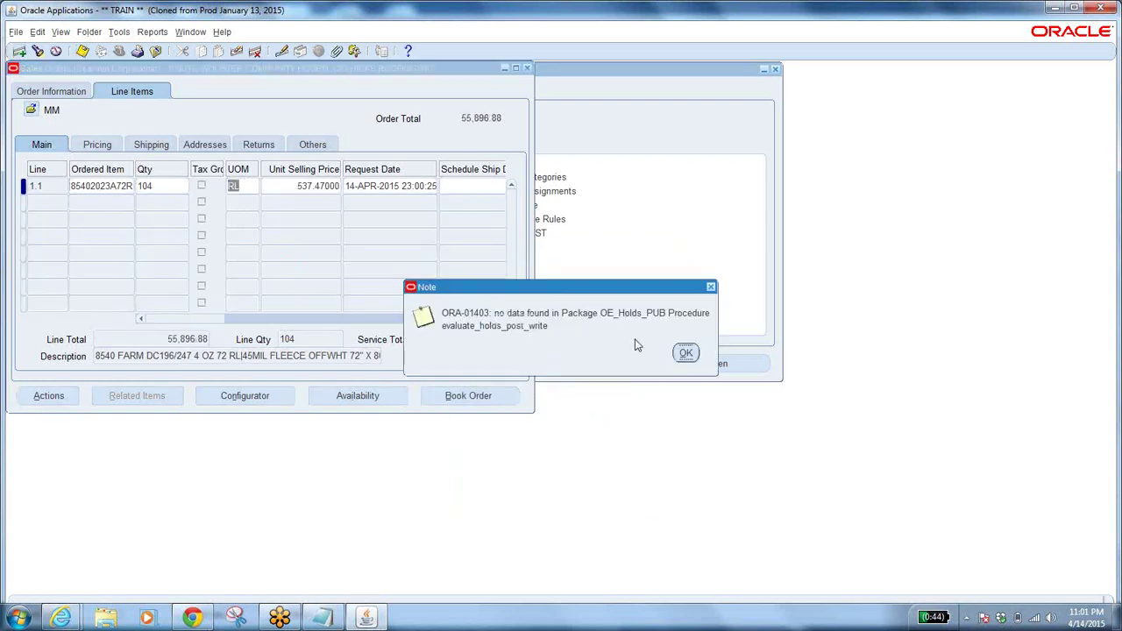
click(684, 353)
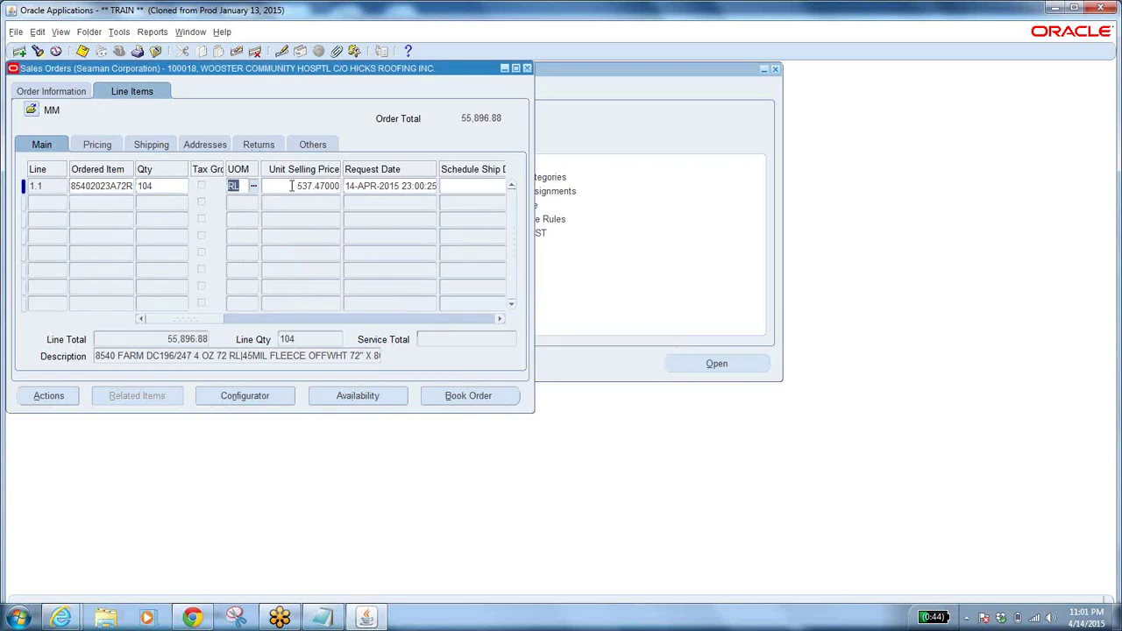
Step: Close the new sales order and open the Order Organizer
drag(154, 71, 230, 103)
click(154, 51)
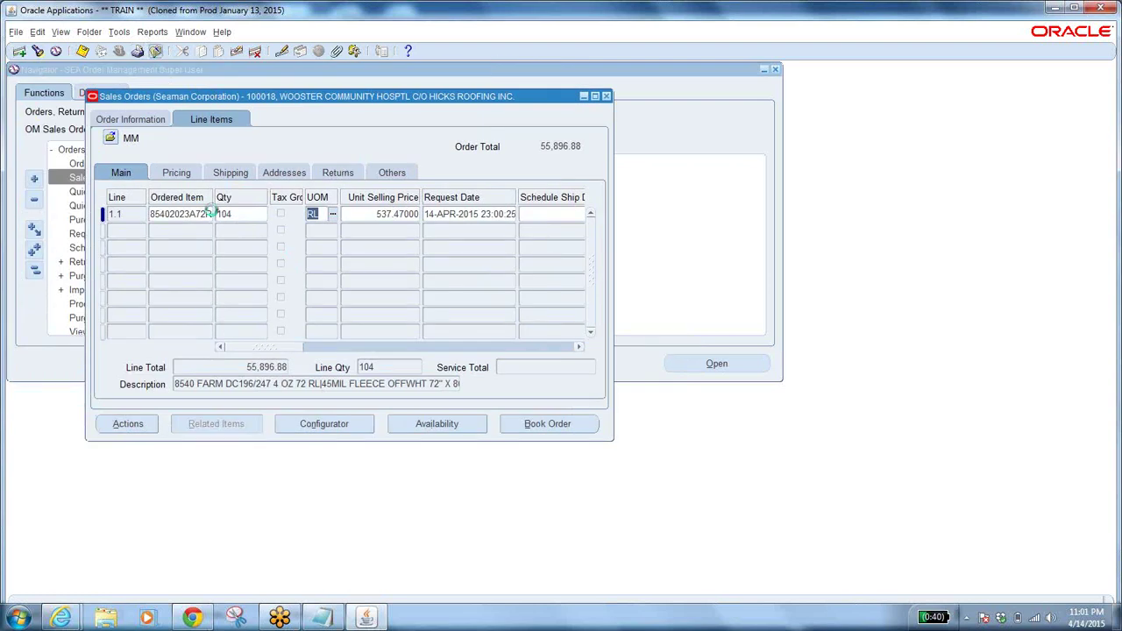
click(626, 352)
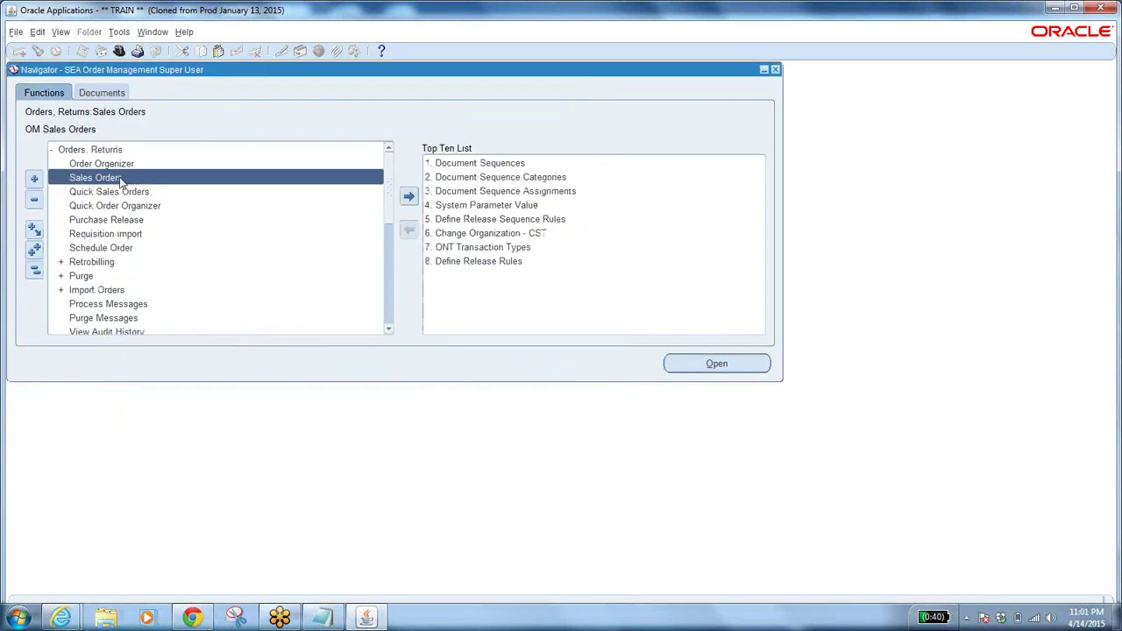
double_click(124, 164)
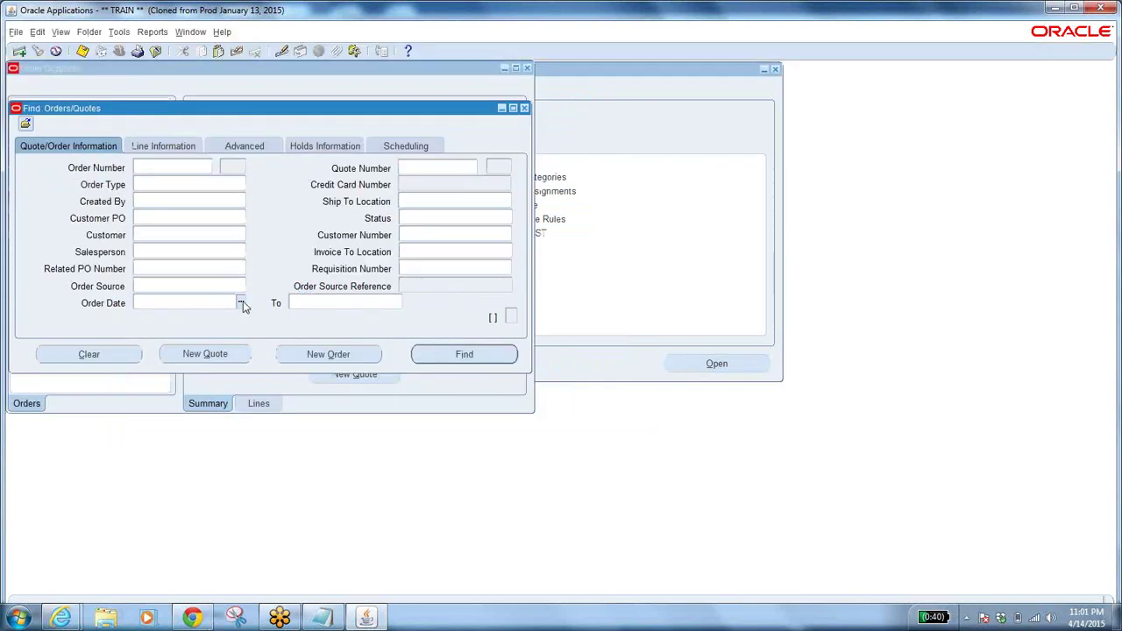
Step: Set the order date search range from 01-APR-2015 to 14-APR-2015
click(240, 301)
click(157, 199)
click(117, 330)
click(397, 301)
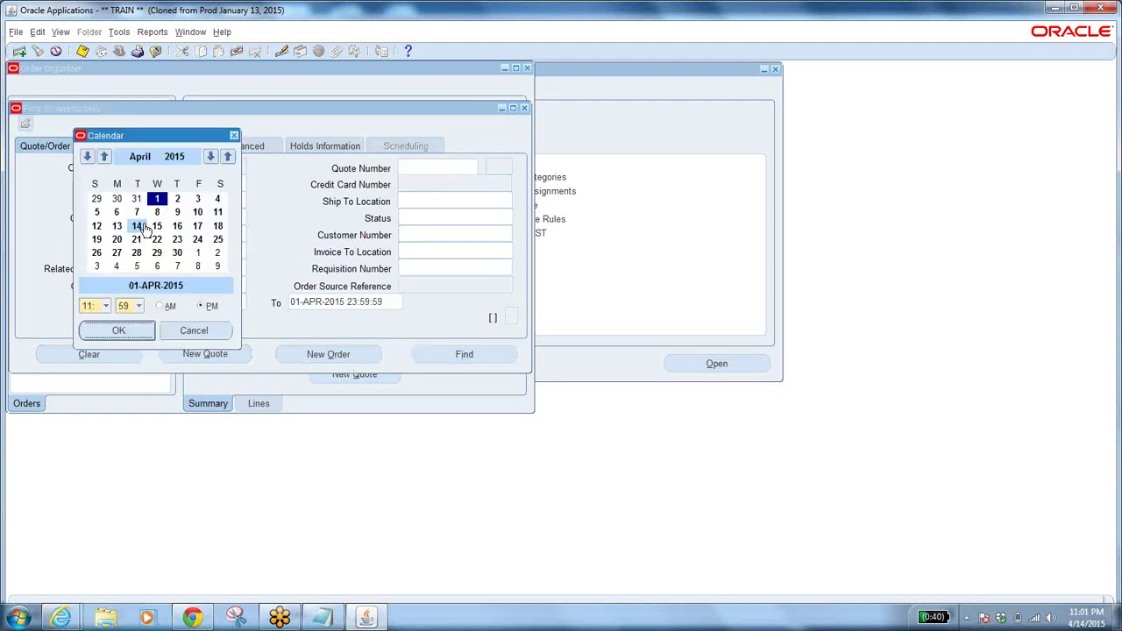
click(139, 226)
click(118, 330)
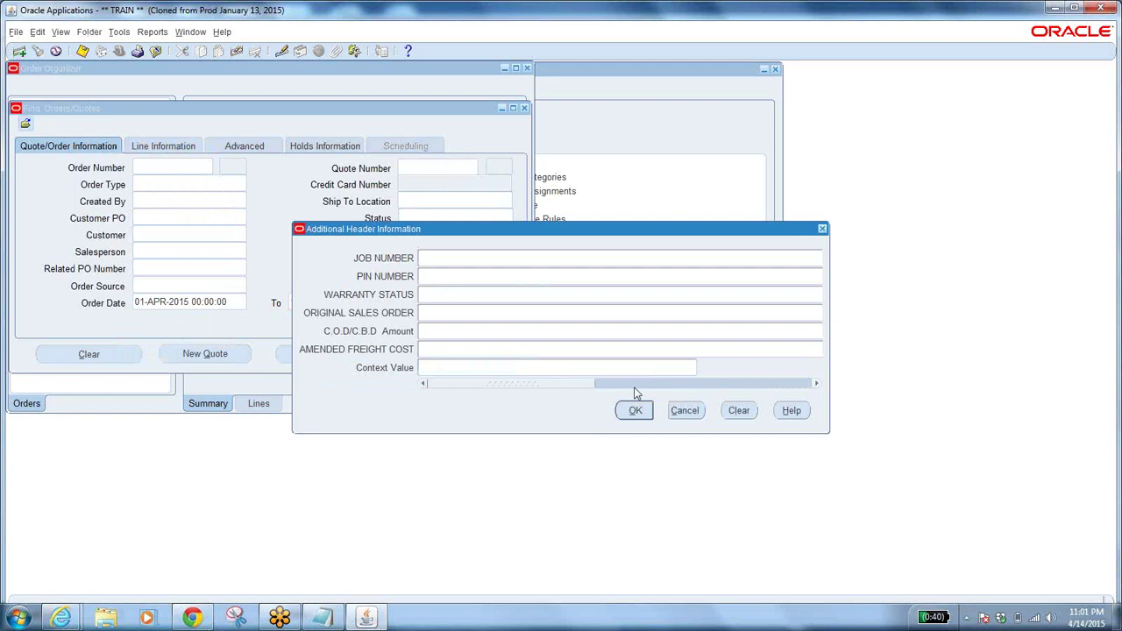
Step: Cancel the additional header information and run the order search
click(685, 411)
click(421, 353)
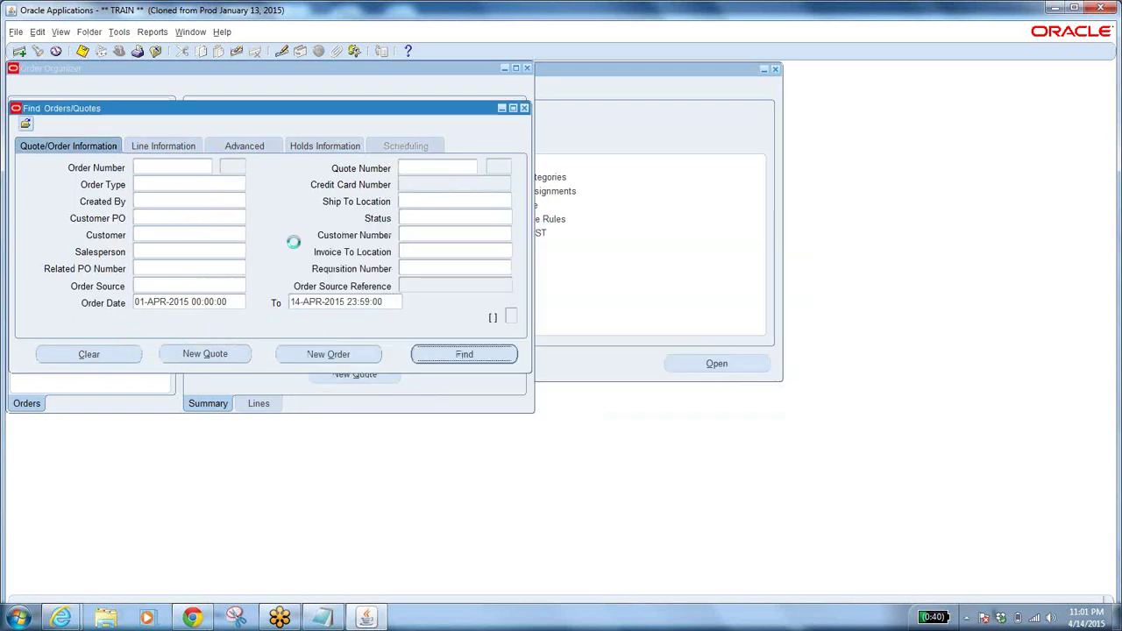
click(571, 361)
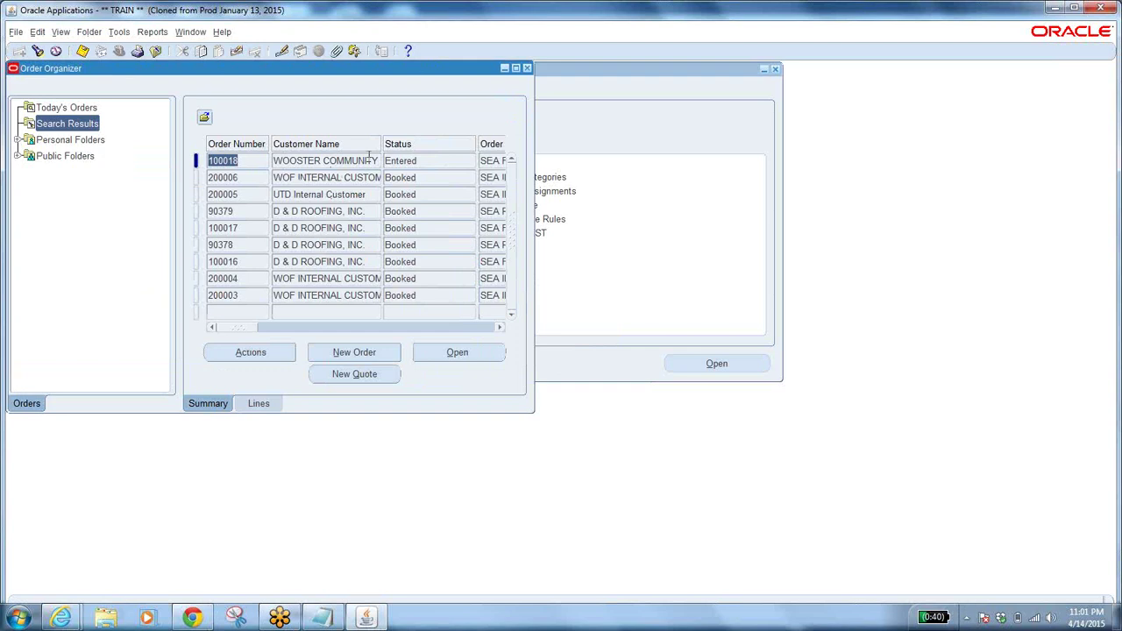
Step: Copy the customer name D & D ROOFING, INC. from its first order in the results into the Notepad notes
click(366, 160)
click(348, 176)
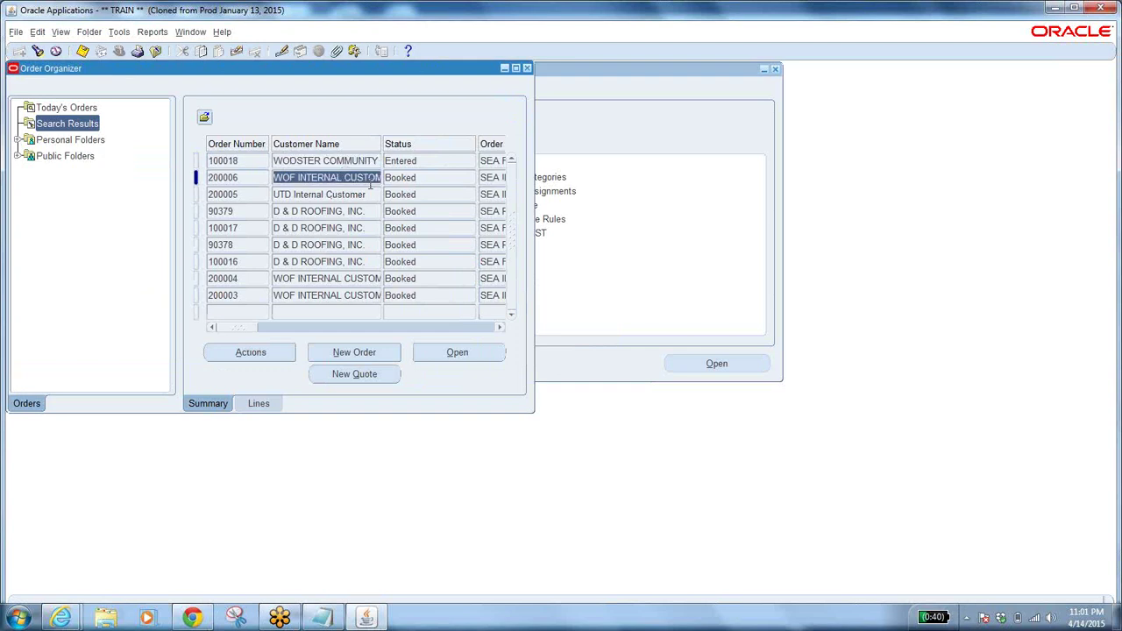
click(356, 210)
key(ctrl+c)
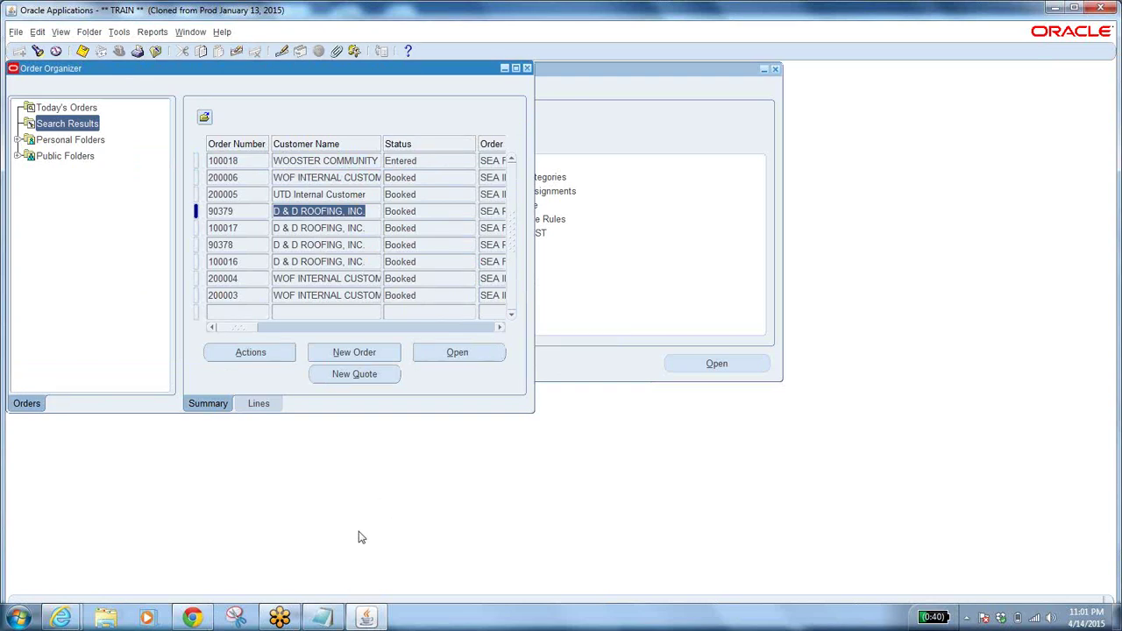
click(340, 609)
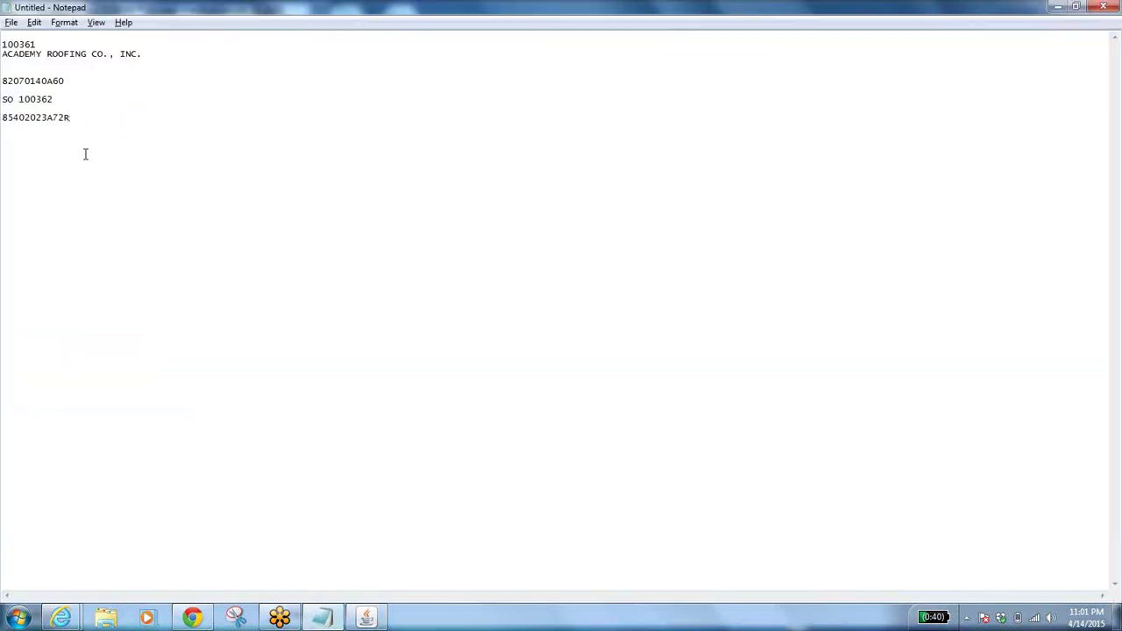
key(Return)
key(ctrl+v)
Step: Return to Oracle Applications, open the first D & D ROOFING, INC. order and go to its line items
key(alt+Tab)
click(490, 328)
click(456, 352)
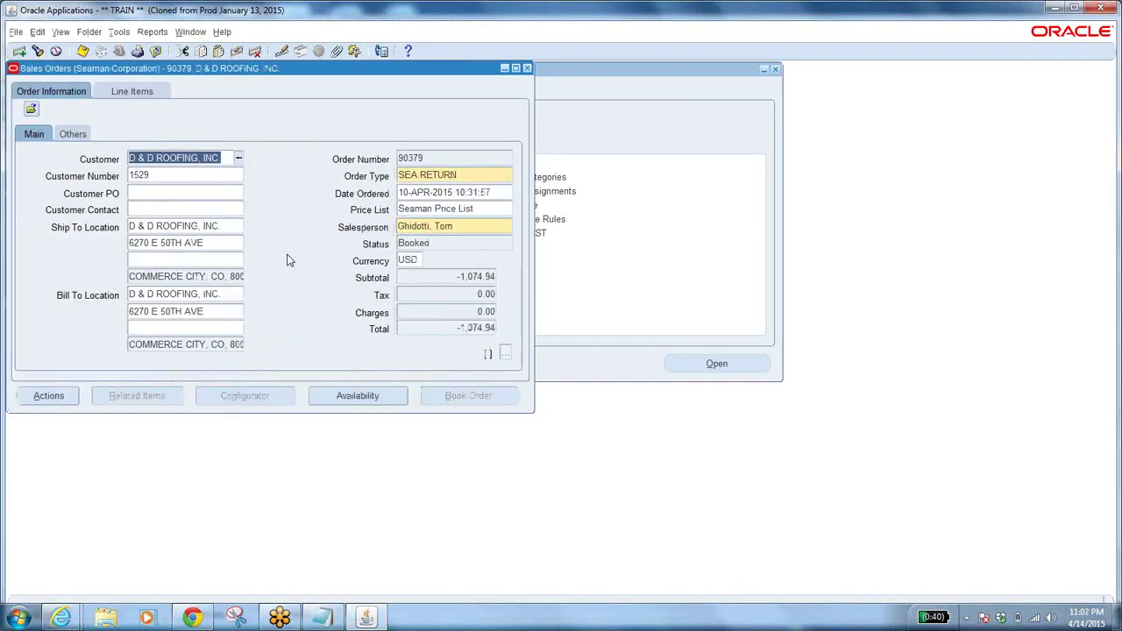
click(131, 91)
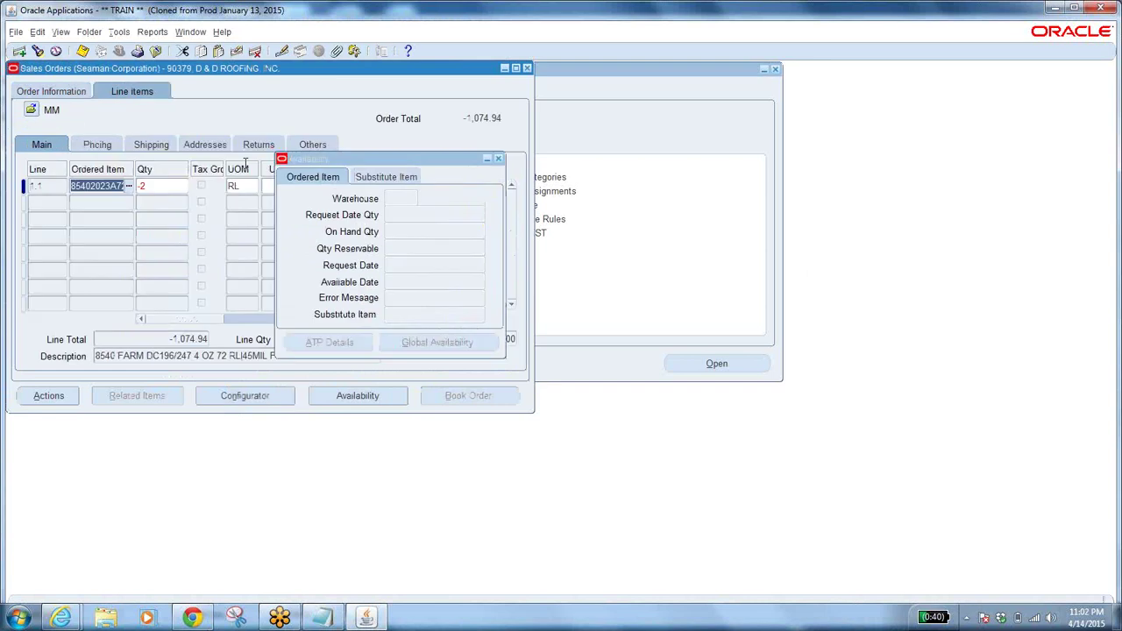
Step: Close the availability details, check the return order's header, and go back to the order search results
click(498, 159)
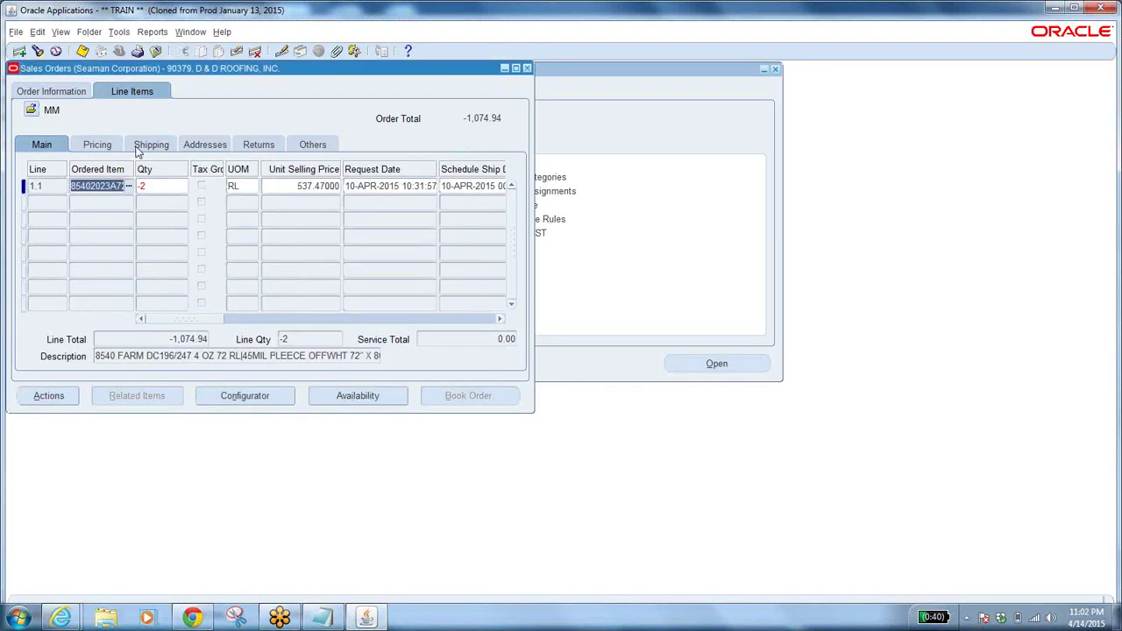
click(62, 93)
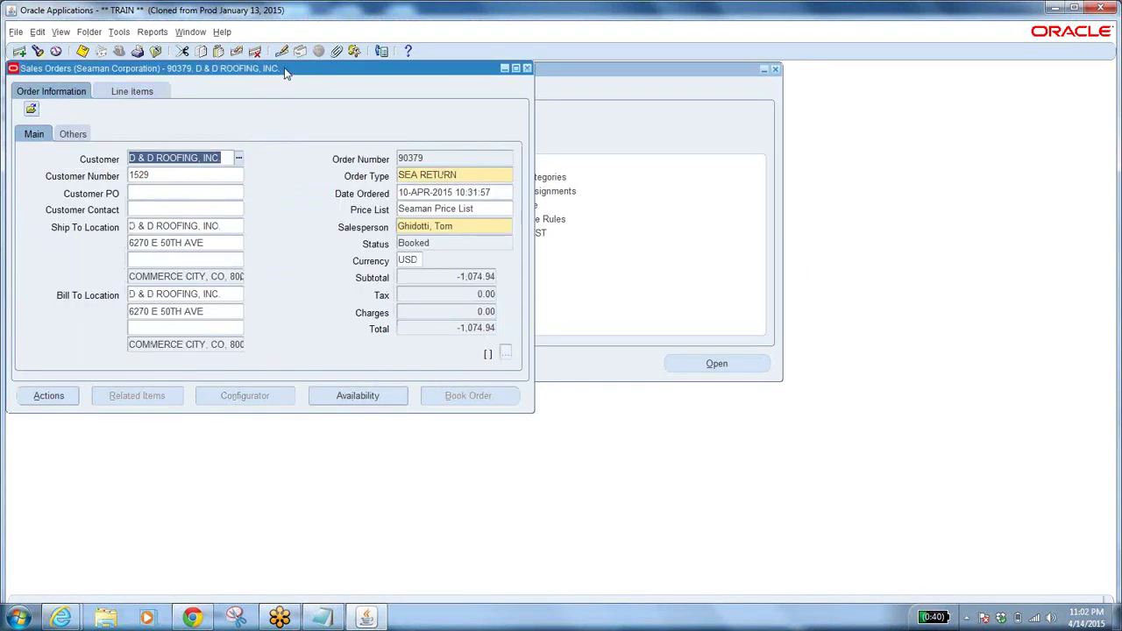
drag(284, 74, 405, 180)
click(240, 132)
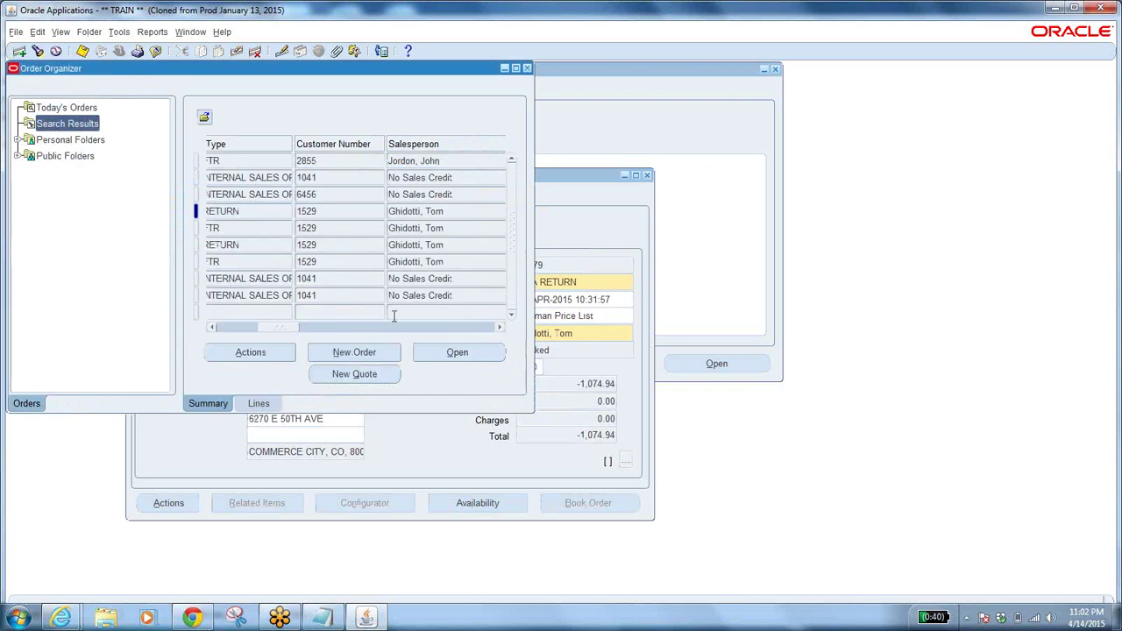
drag(275, 329, 173, 328)
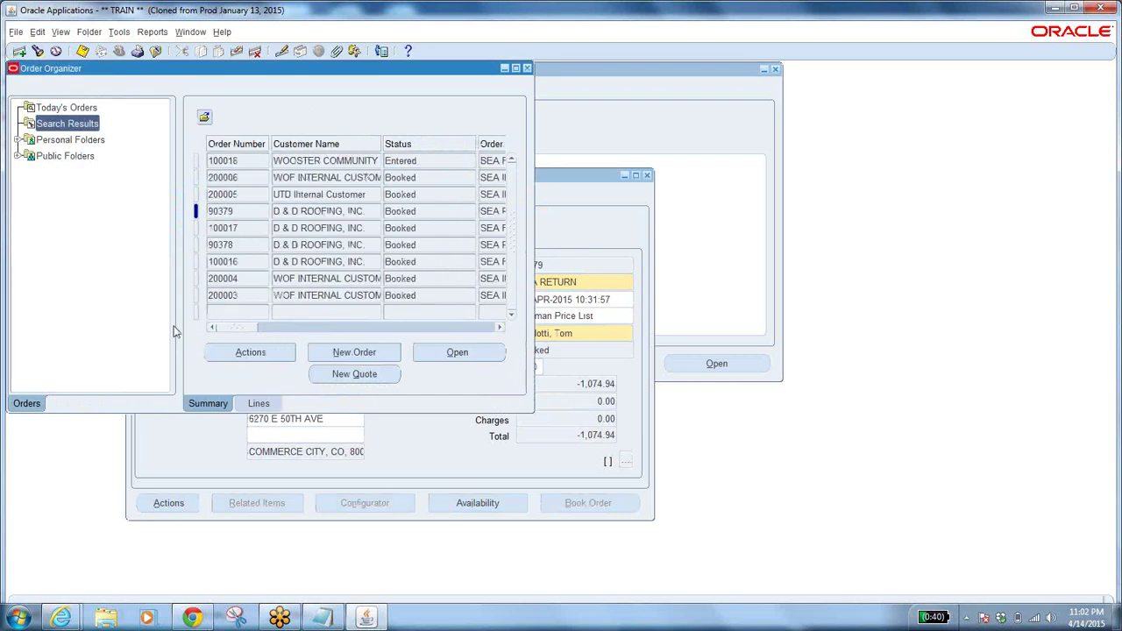
Step: Open the last D & D ROOFING, INC. order in the search results and display its line items' shipping details
click(413, 295)
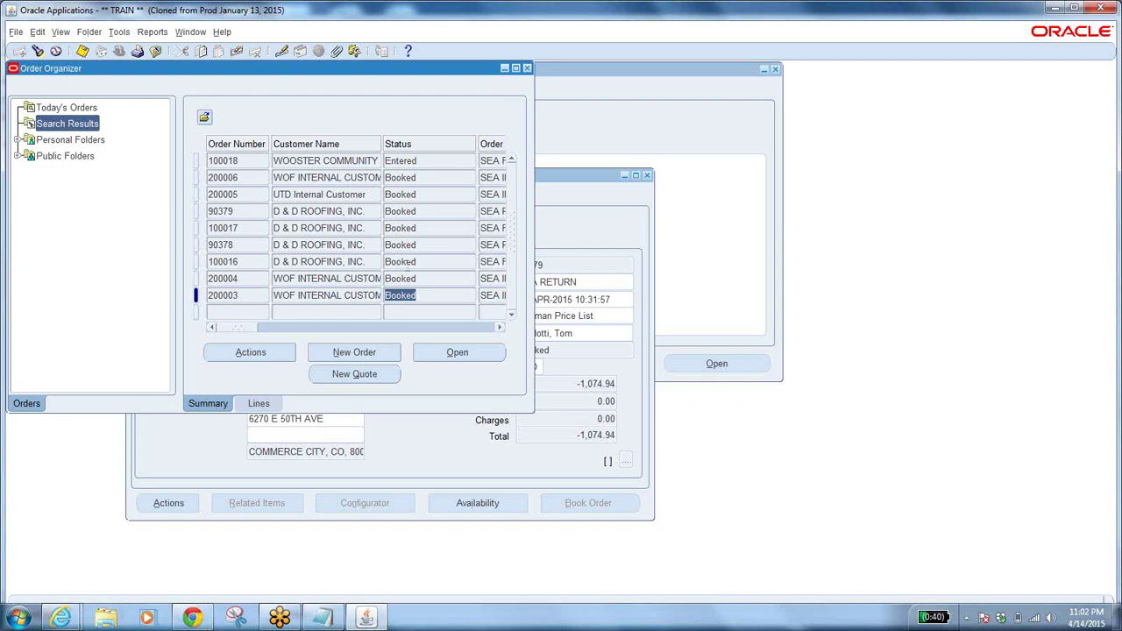
click(421, 262)
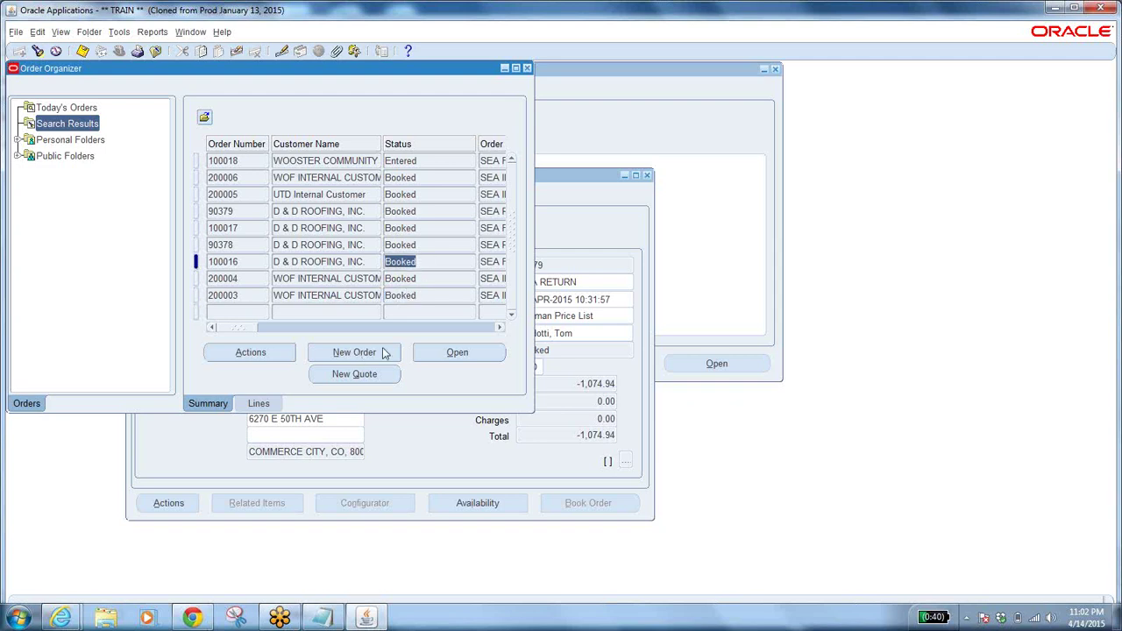
click(457, 354)
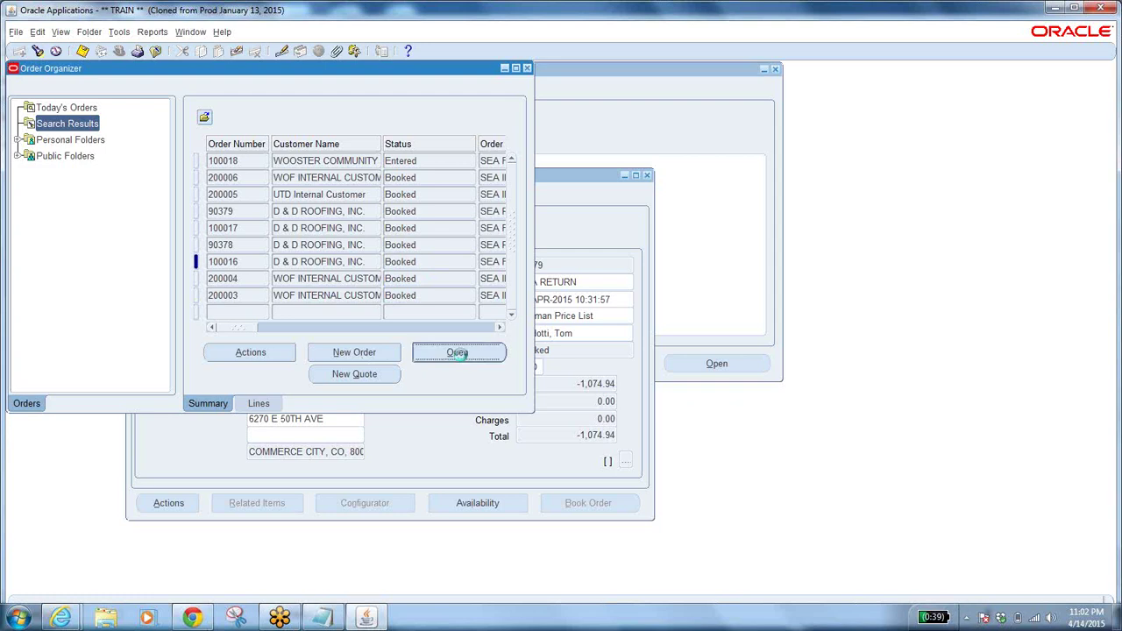
click(249, 199)
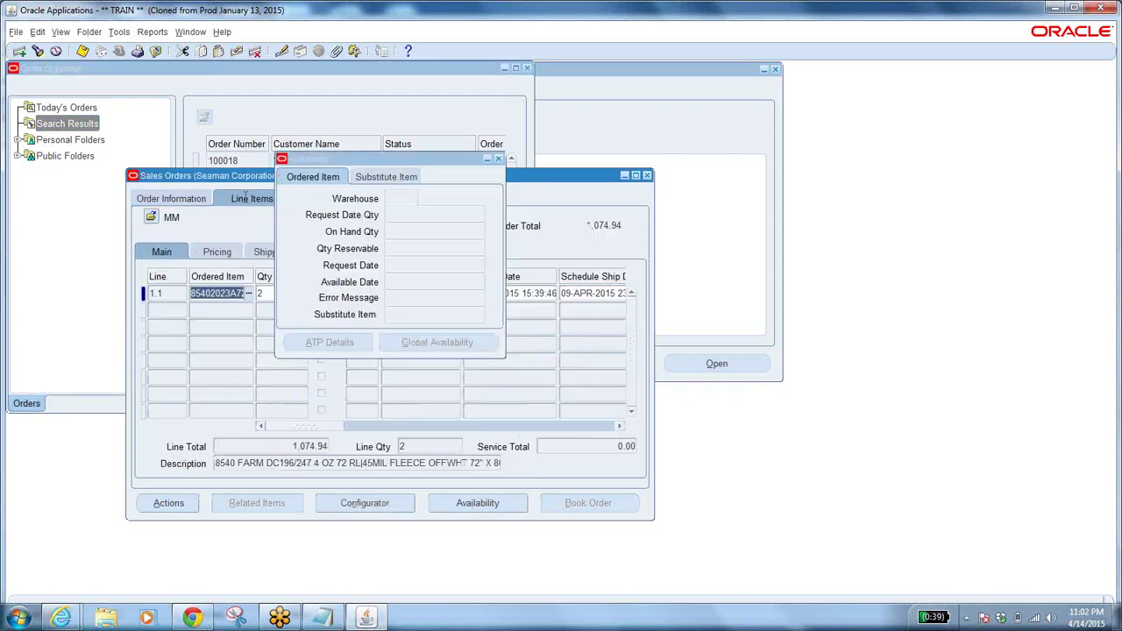
click(497, 158)
drag(317, 427, 232, 428)
click(271, 252)
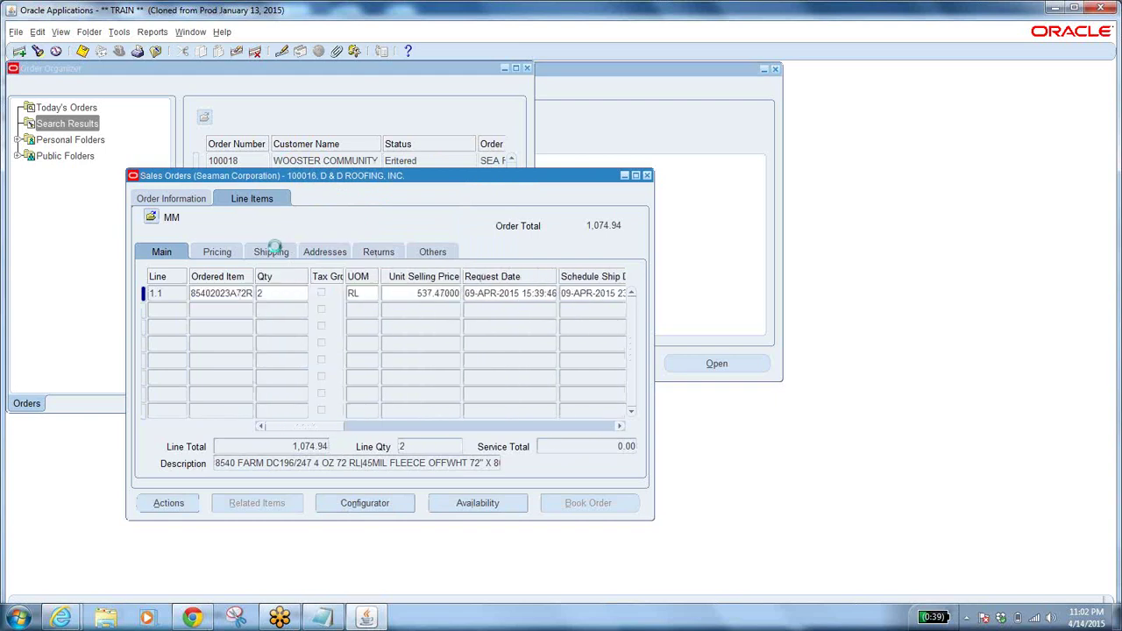
Step: Copy the ordered item from line 1.1 into the Notepad notes beside the D & D ROOFING, INC. name
right_click(219, 293)
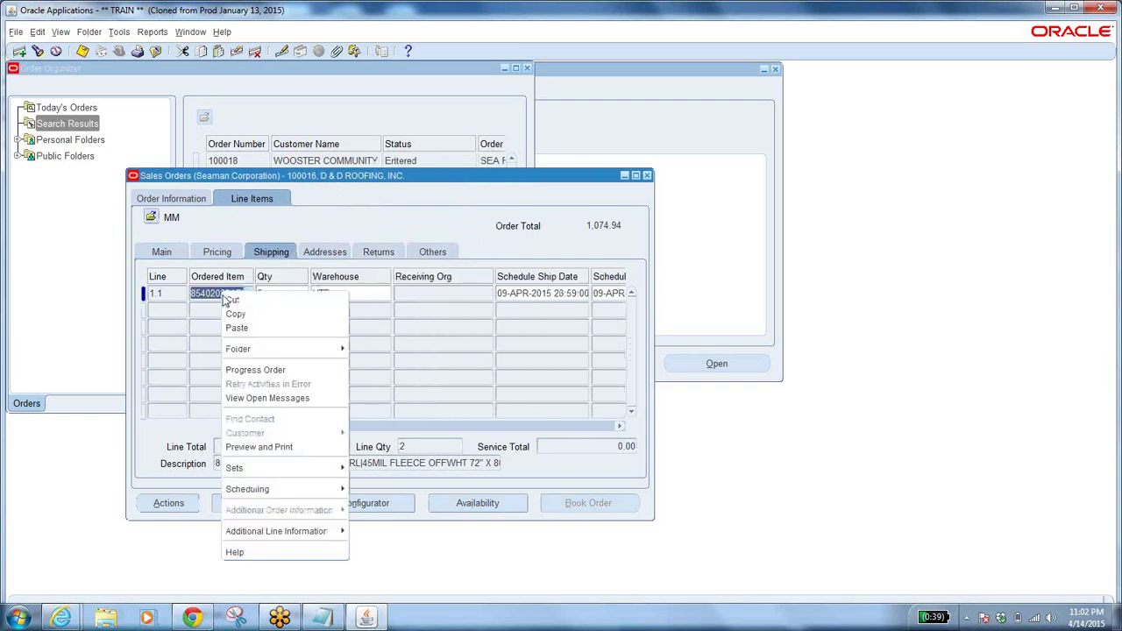
click(263, 314)
click(326, 618)
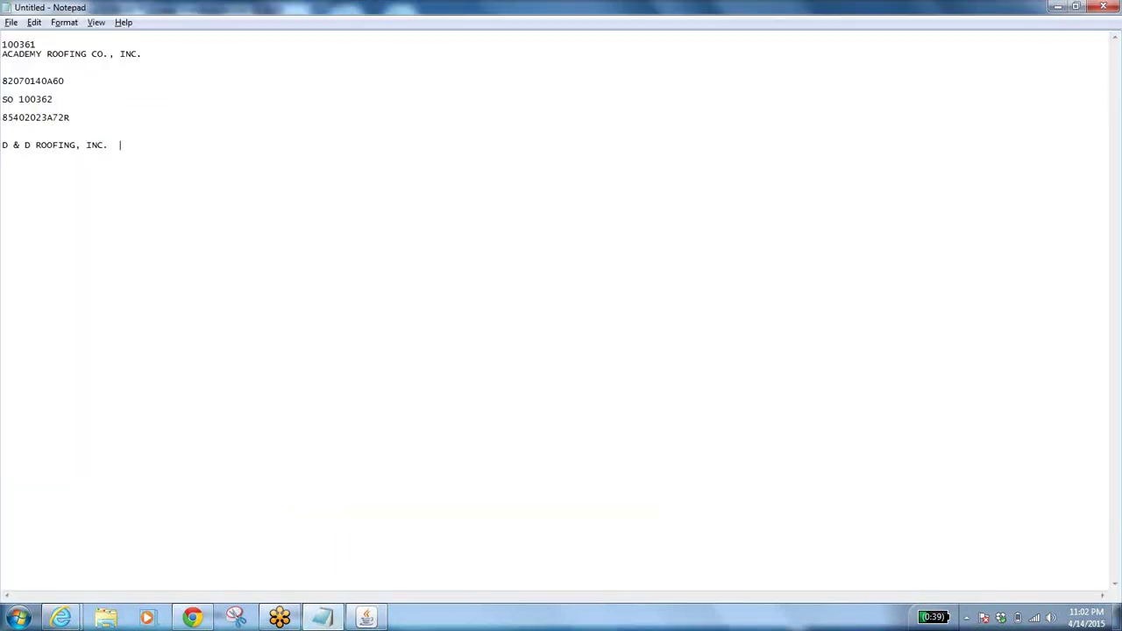
key(ctrl+v)
key(alt+Tab)
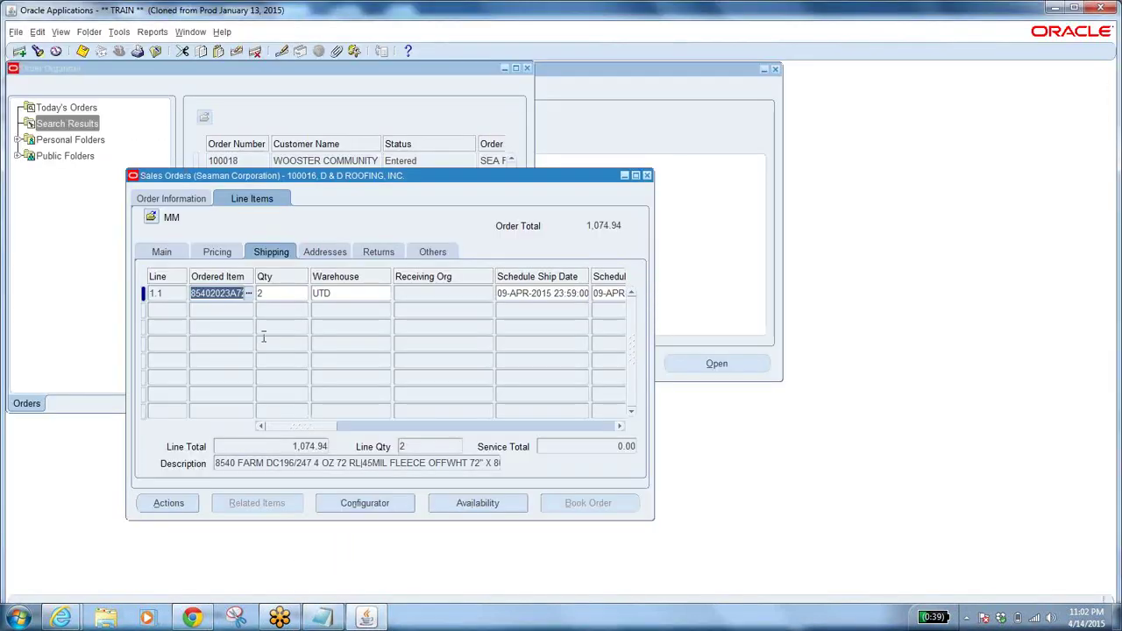
Step: Show the order's header information, and copy the customer name D & D ROOFING, INC. from the Notepad notes
click(169, 199)
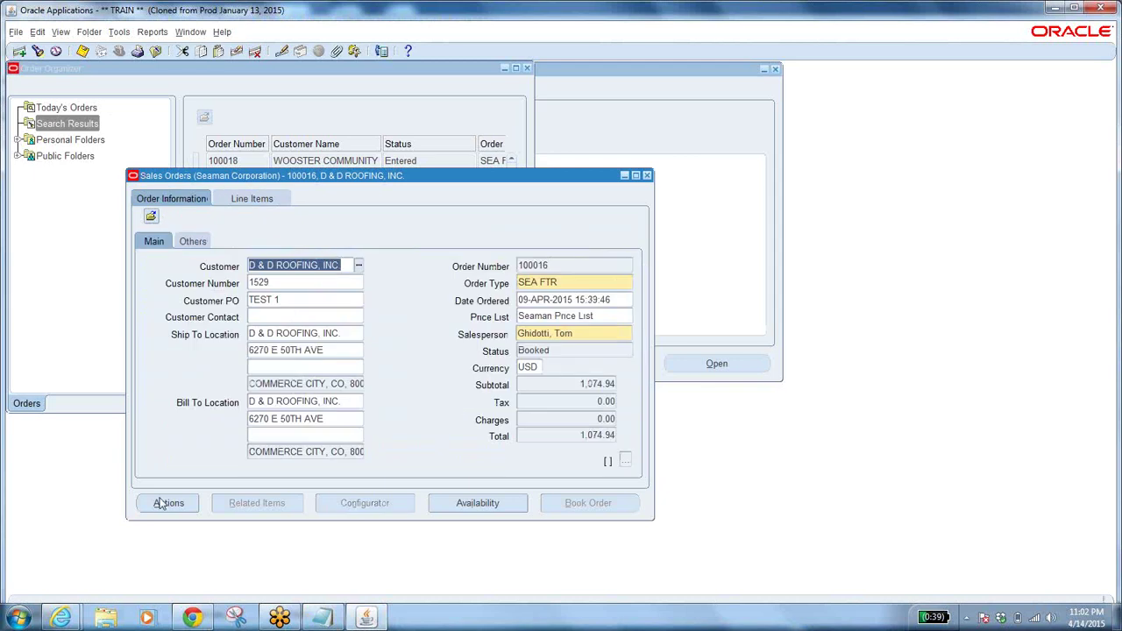
key(alt+Tab)
drag(107, 149, 2, 151)
key(Right)
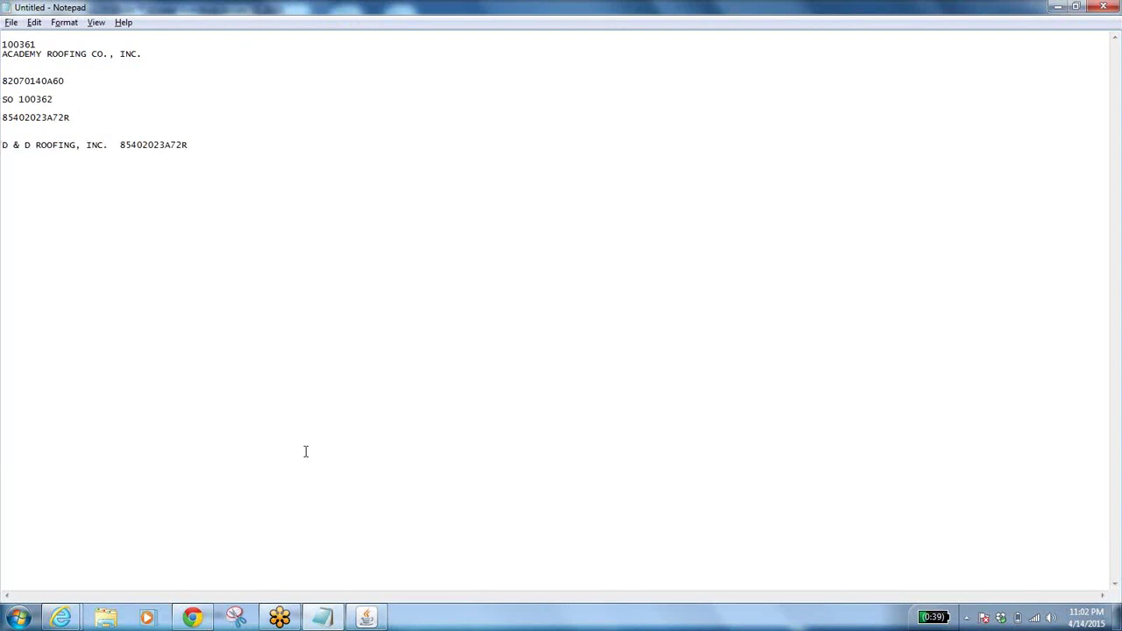
Step: In Oracle Applications, start a new sales order with D & D ROOFING, INC. as the customer
click(366, 617)
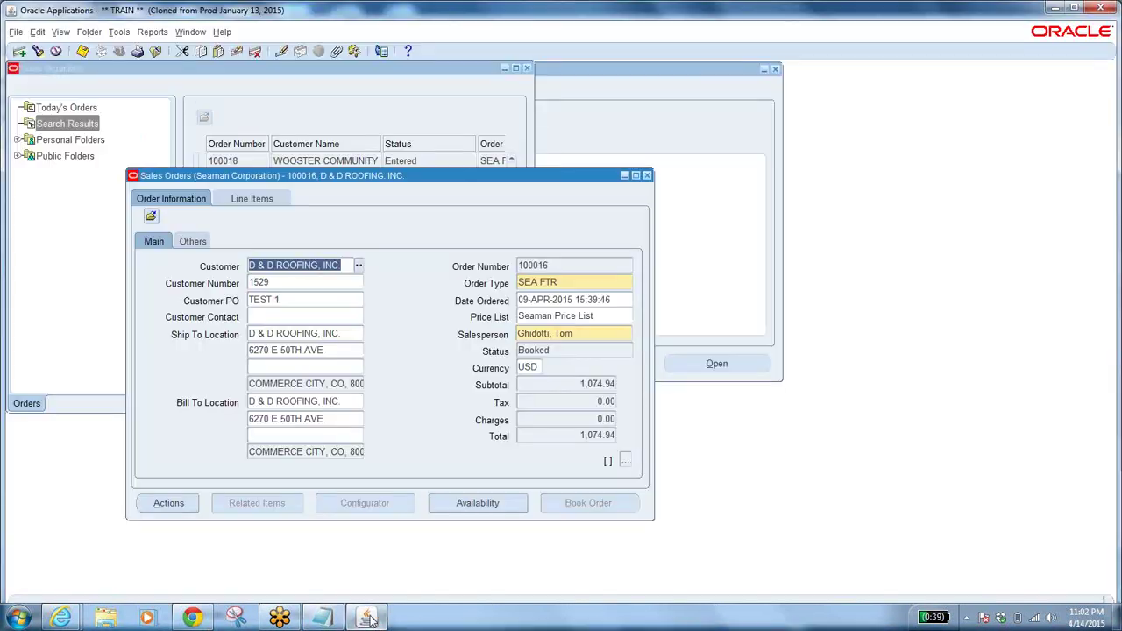
click(155, 50)
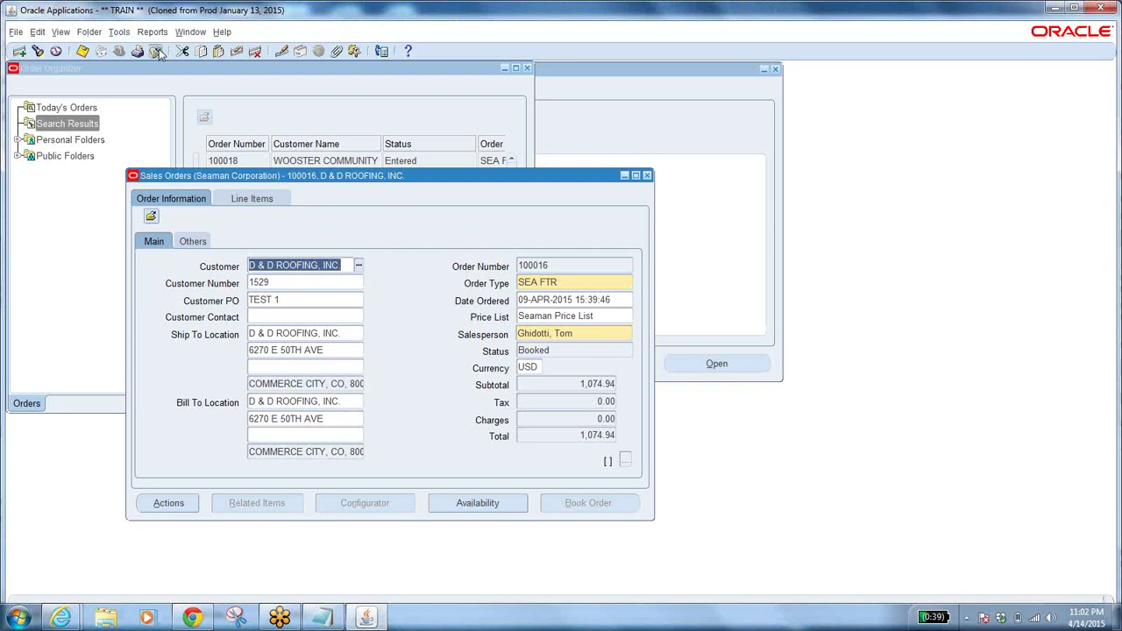
double_click(114, 178)
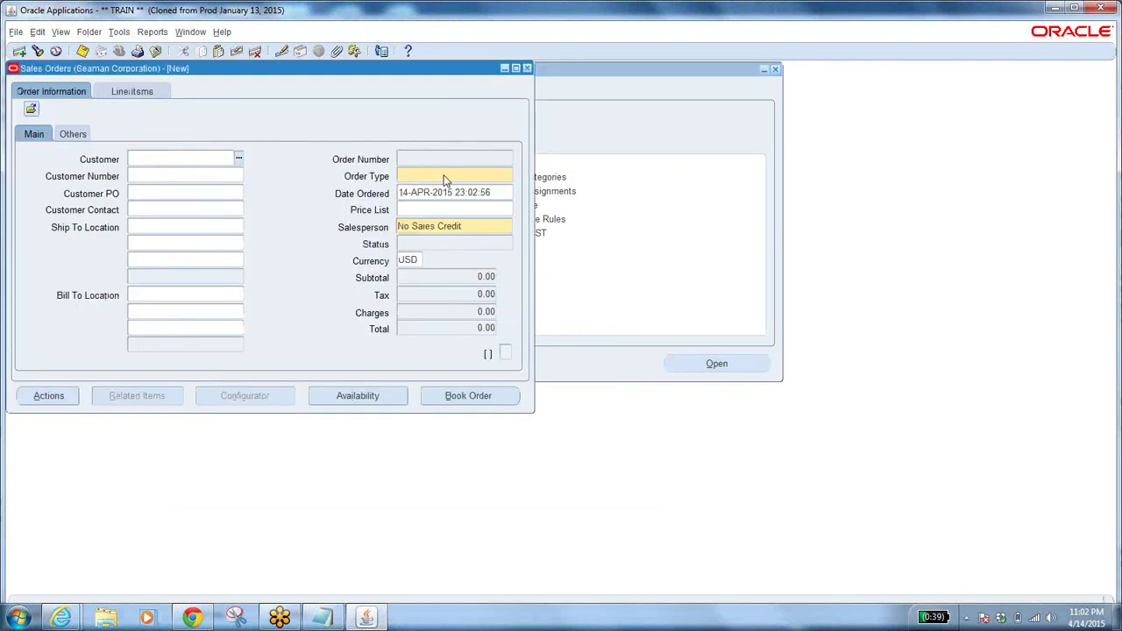
key(alt+Tab)
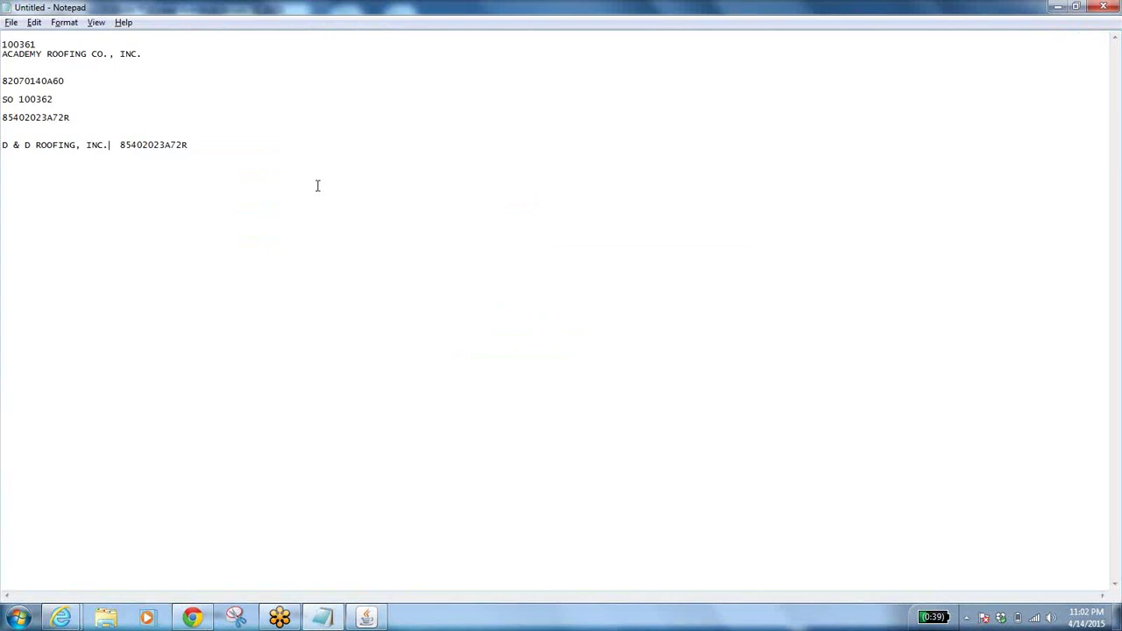
key(alt+Tab)
key(ctrl+v)
key(Tab)
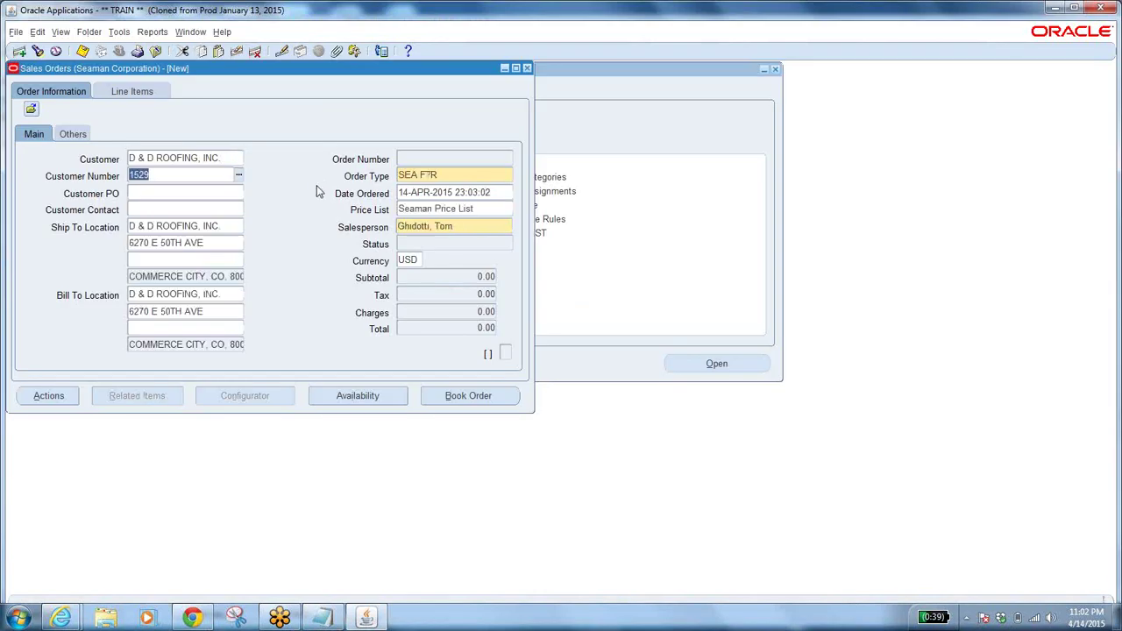
Step: Save the new D & D ROOFING, INC. order header and go to its line items without the availability details
click(71, 132)
key(ctrl+s)
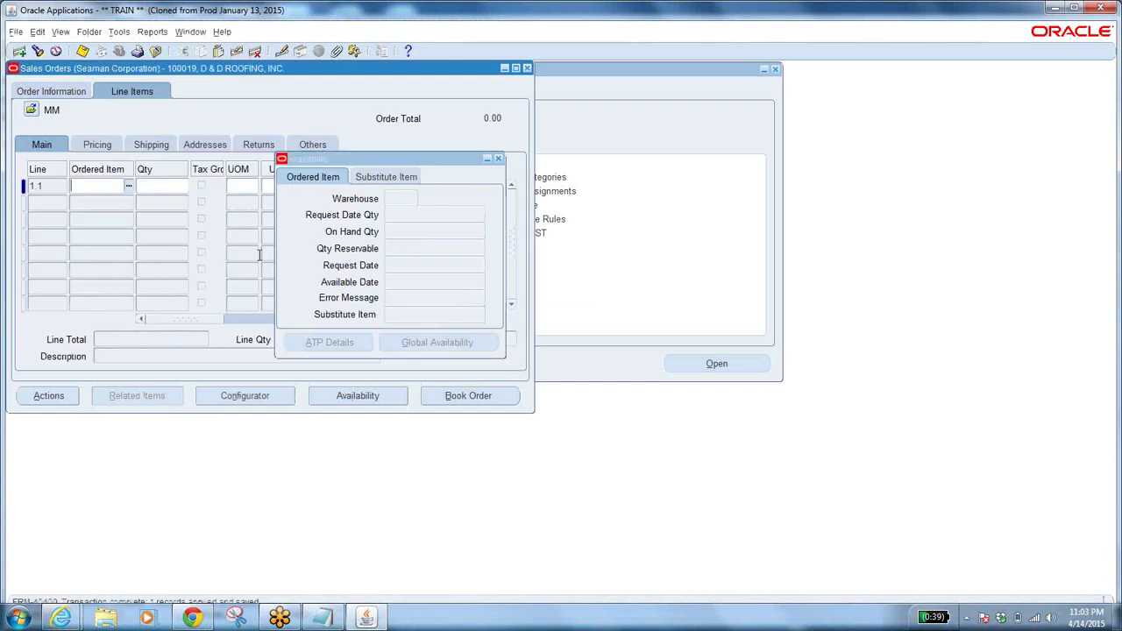
click(498, 159)
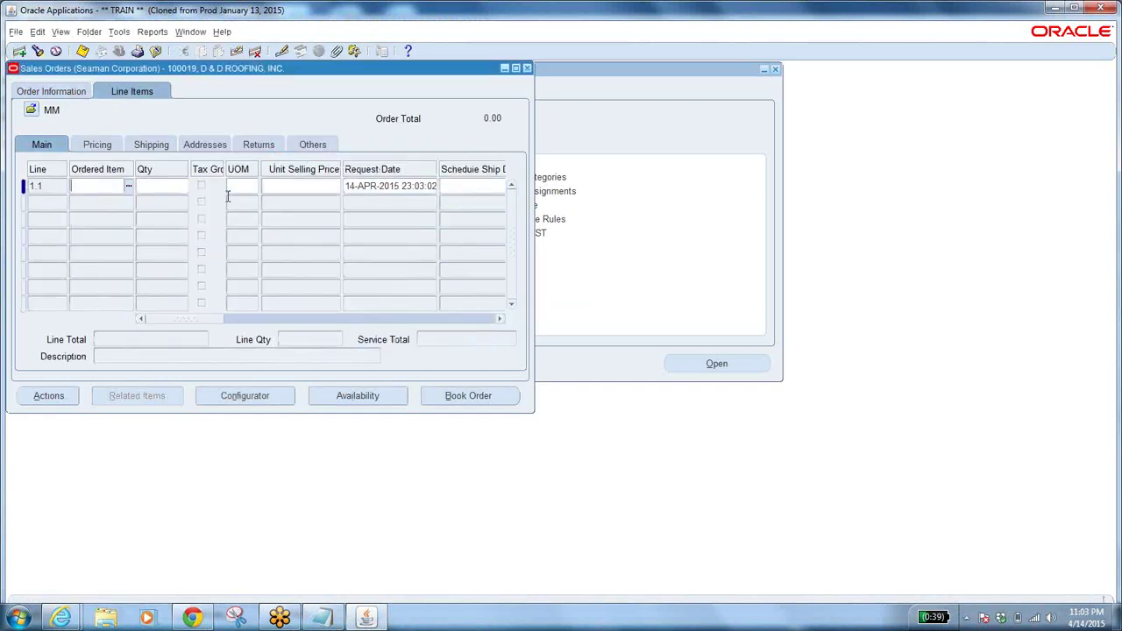
Step: Copy item 85402023A72R from the Notepad notes into the ordered item of line 1.1
key(alt+Tab)
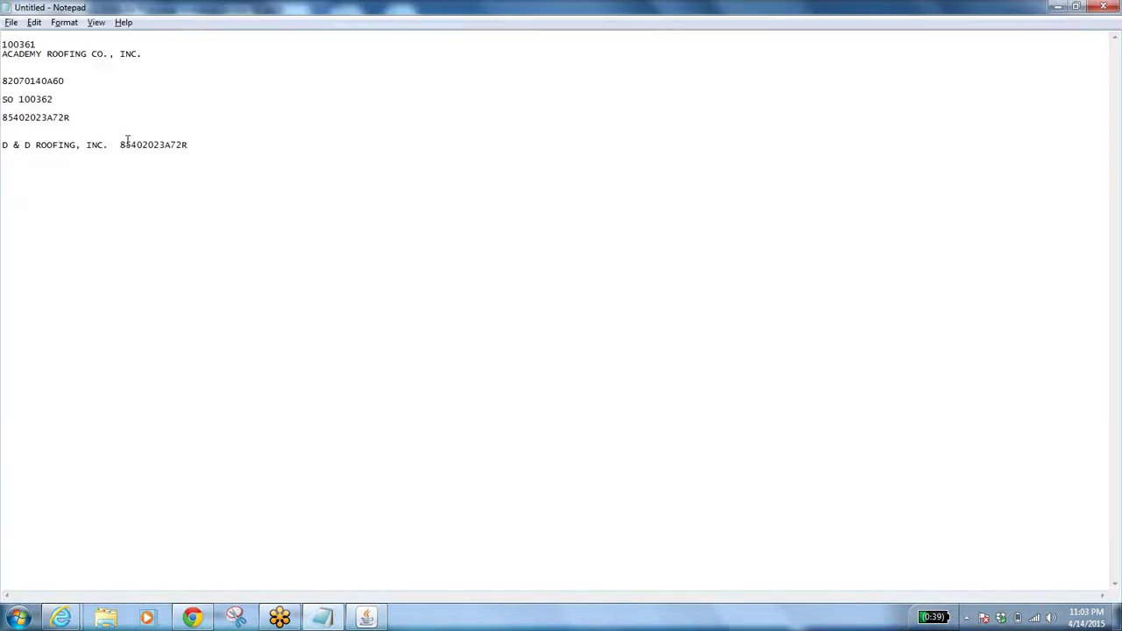
drag(121, 145, 189, 142)
key(ctrl+c)
key(alt+Tab)
key(ctrl+v)
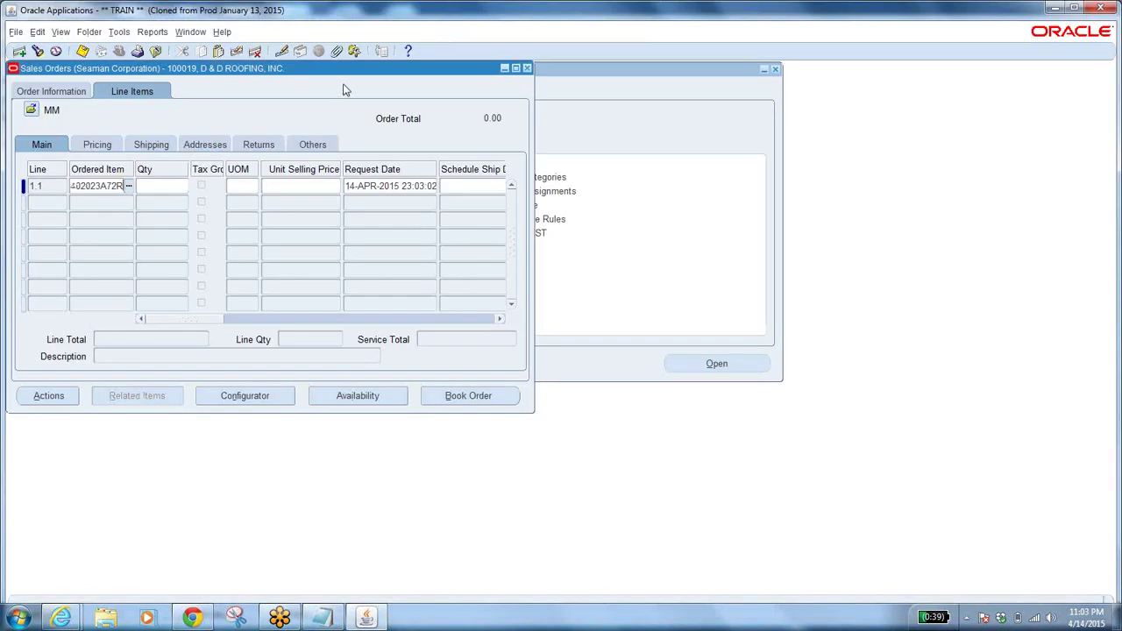
Step: Set the quantity of line 1.1 to 104 and dismiss the price list note
key(Tab)
text(104)
key(Tab)
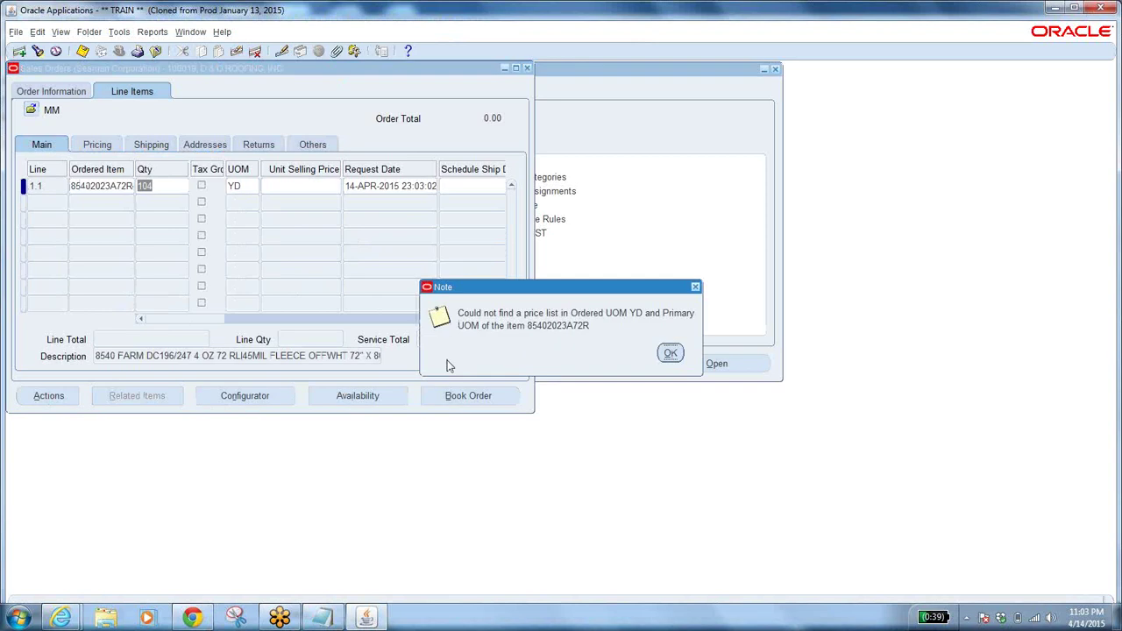
click(670, 353)
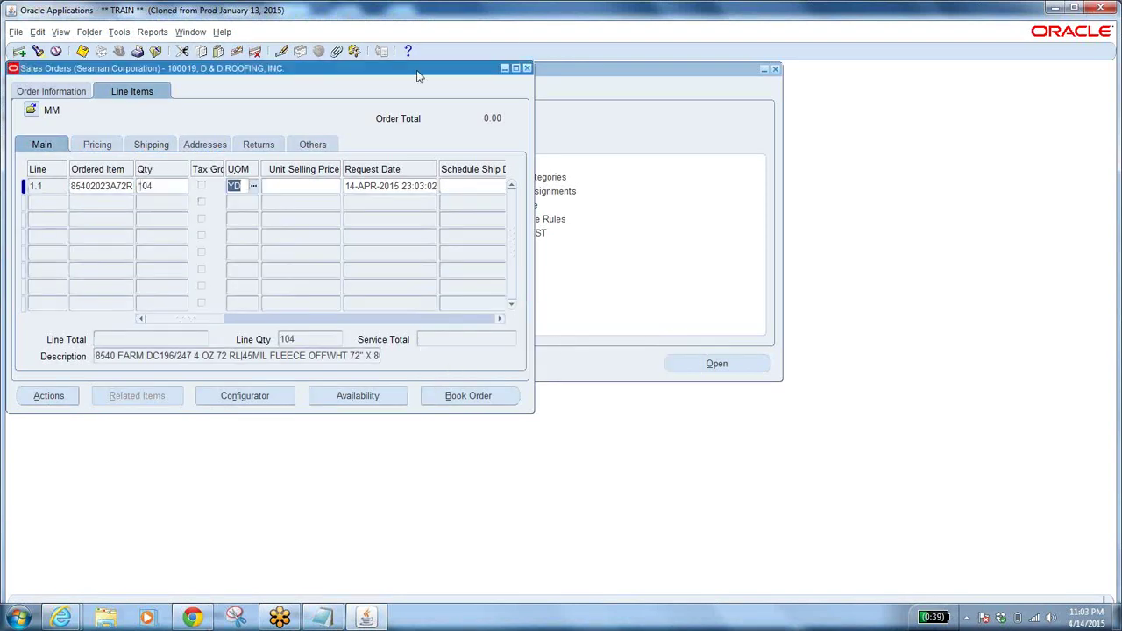
Step: Set the unit of measure of line 1.1 to RL, try to leave the line, and dismiss the error note
text(rl)
key(Tab)
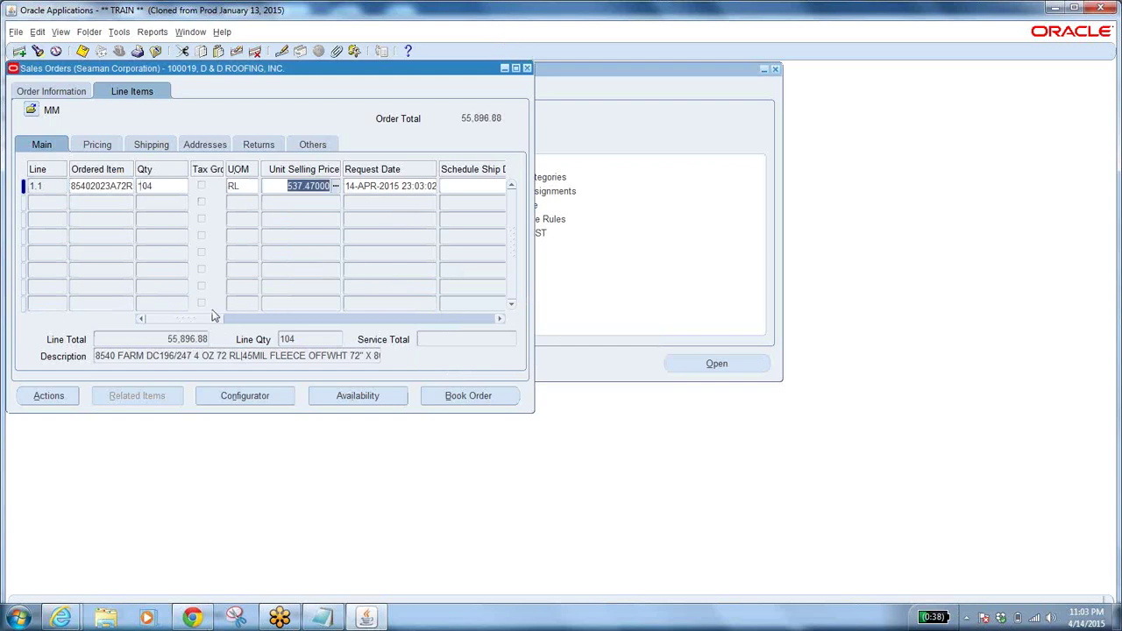
click(290, 290)
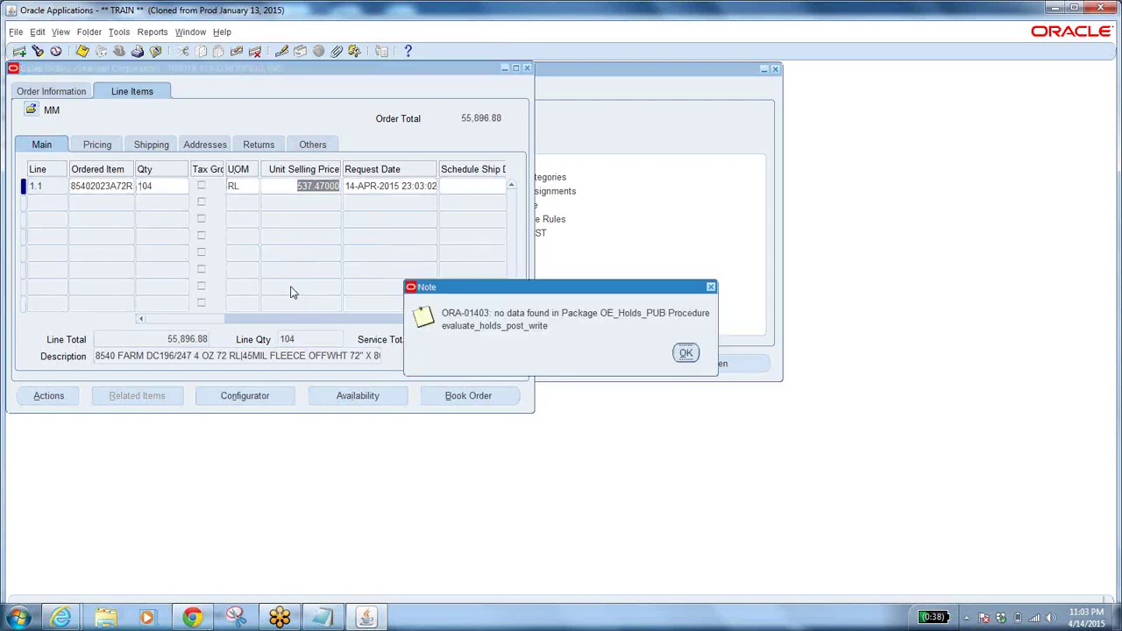
click(686, 353)
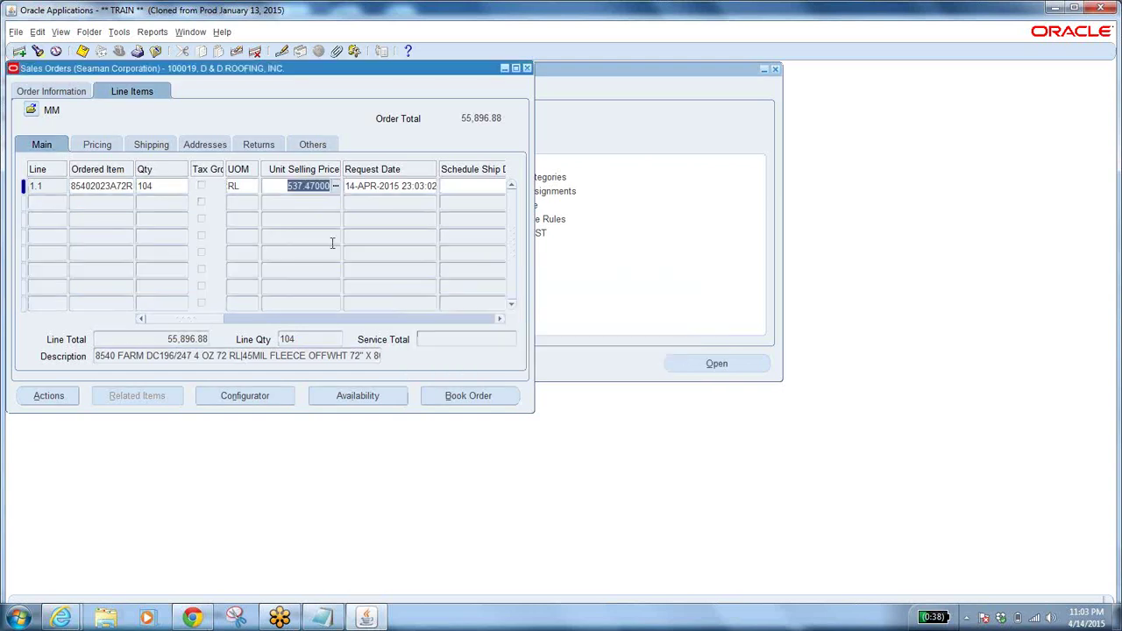
Step: Start closing the sales order, cancel the pending-changes decision, and request closing the order again
mouse_move(184, 320)
mouse_down()
mouse_move(218, 324)
mouse_move(178, 331)
mouse_up()
click(527, 69)
click(566, 353)
click(527, 68)
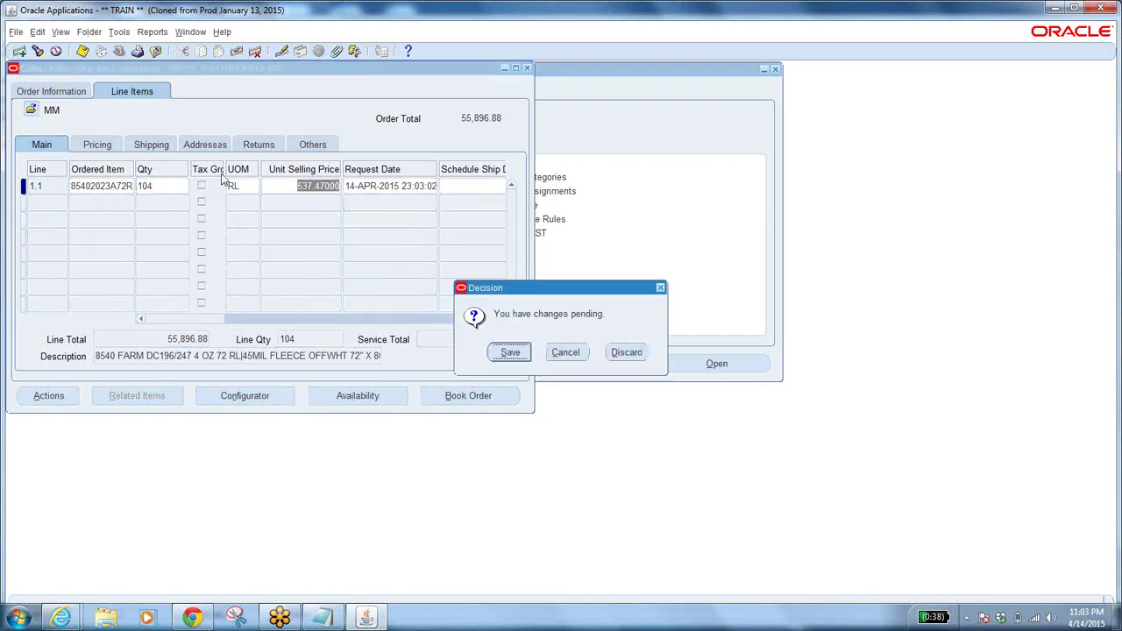
Step: Close the D & D Roofing sales order and discard its pending changes
click(566, 353)
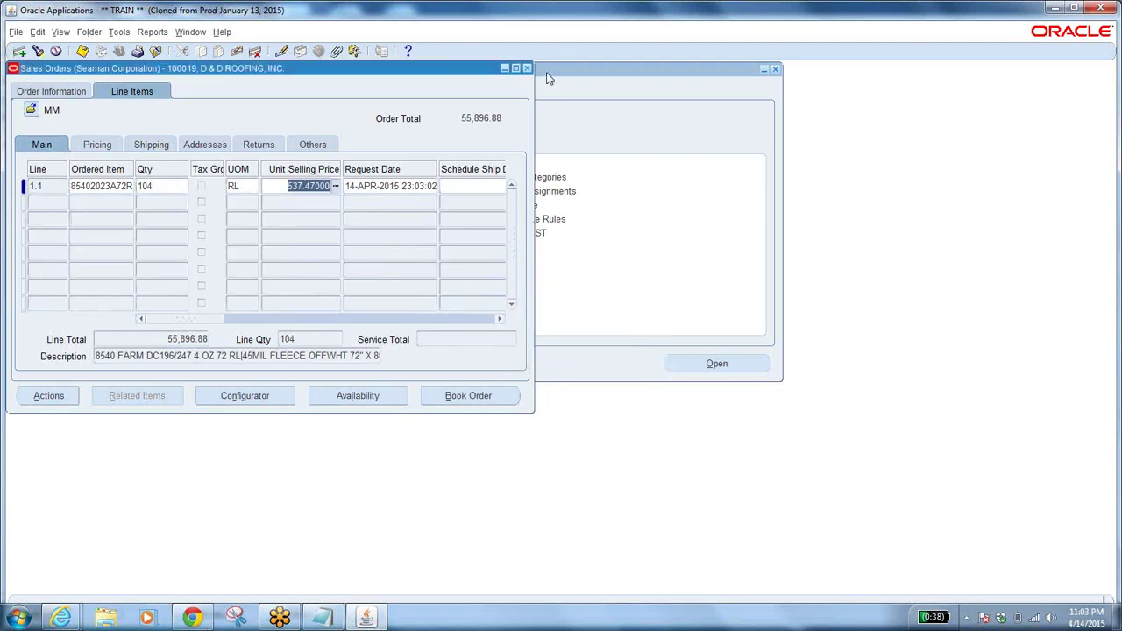
click(527, 68)
click(626, 352)
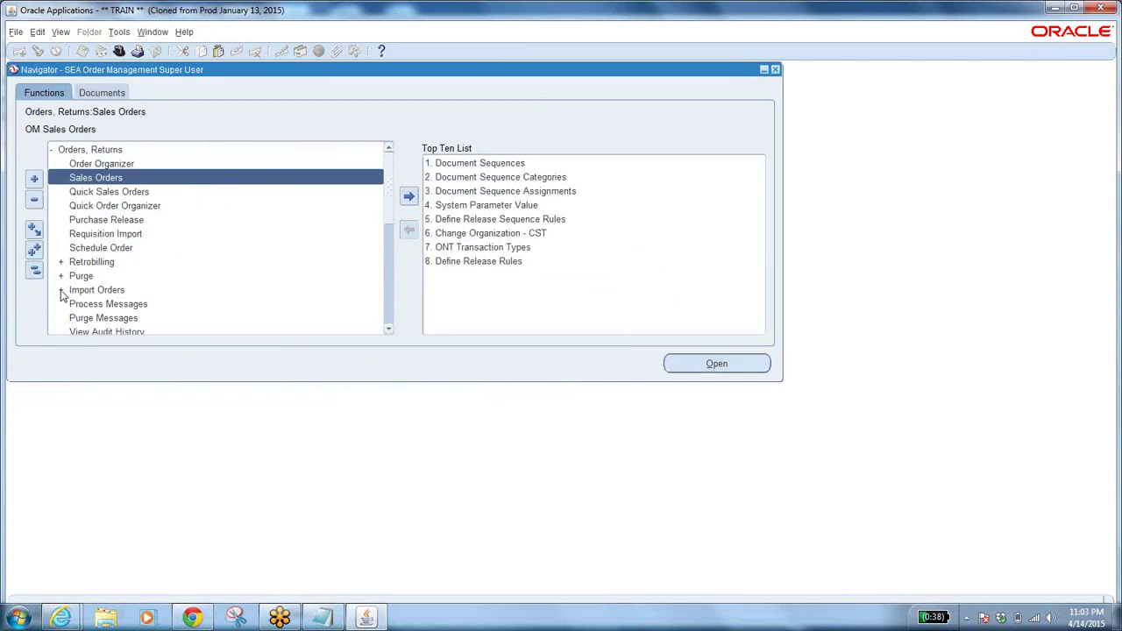
Step: Open the Order Organizer from the collapsed function list and set the order search status to Booked
click(35, 271)
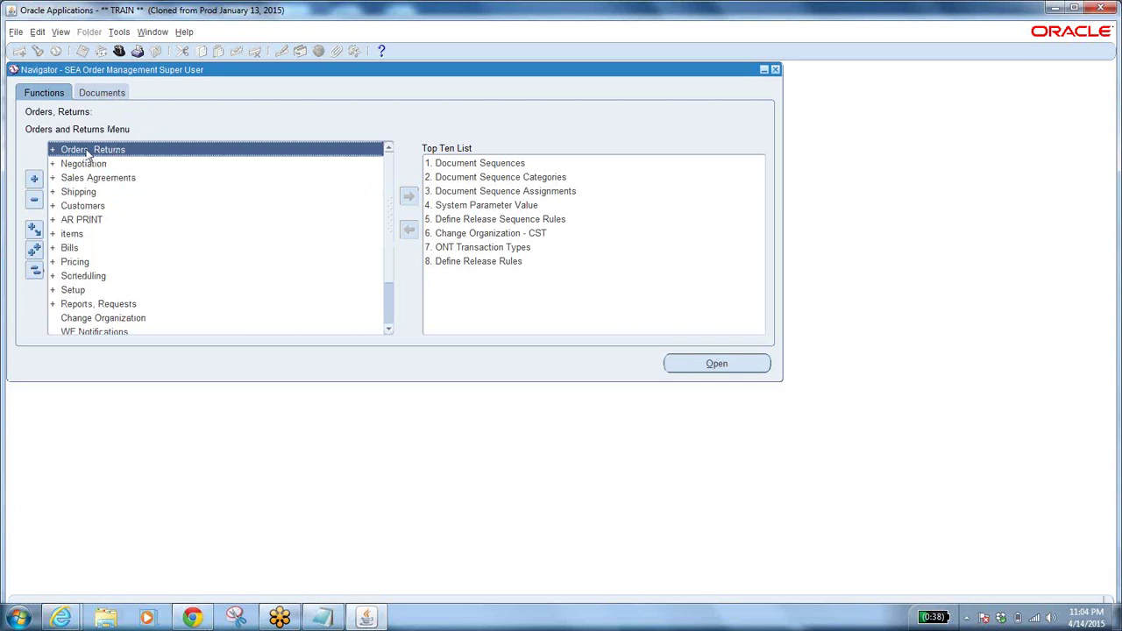
double_click(86, 151)
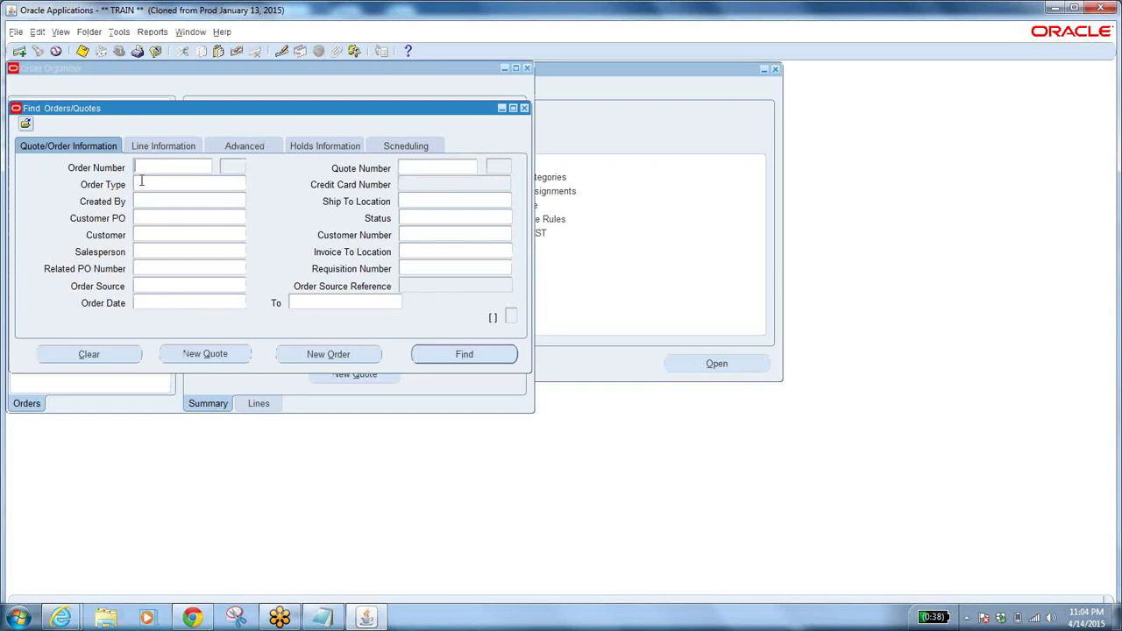
click(474, 219)
click(505, 218)
click(446, 326)
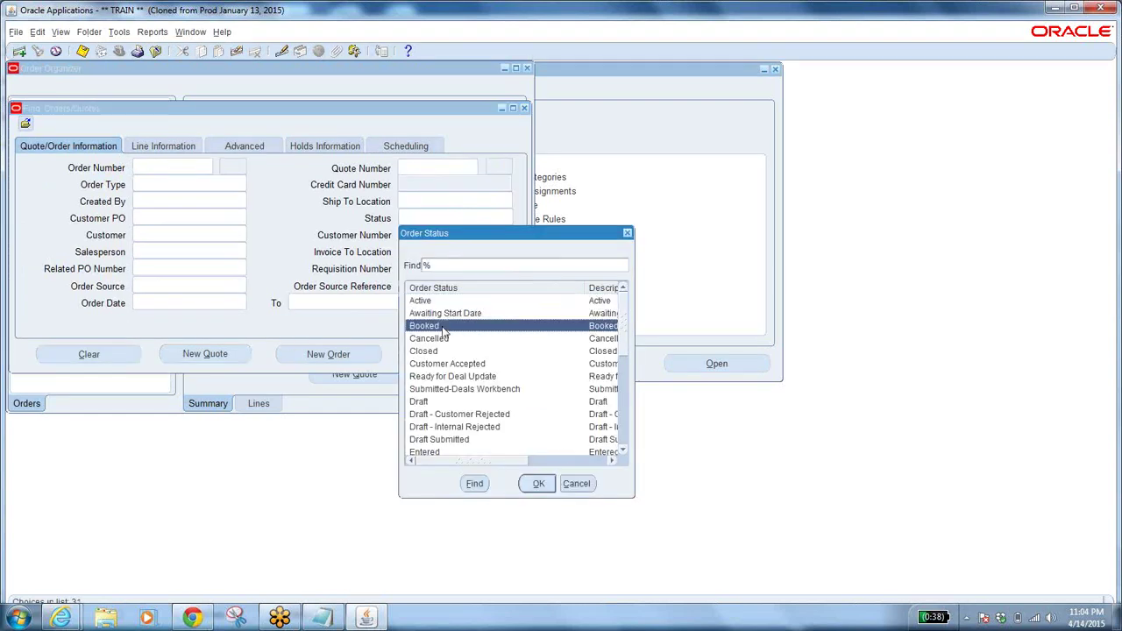
click(540, 483)
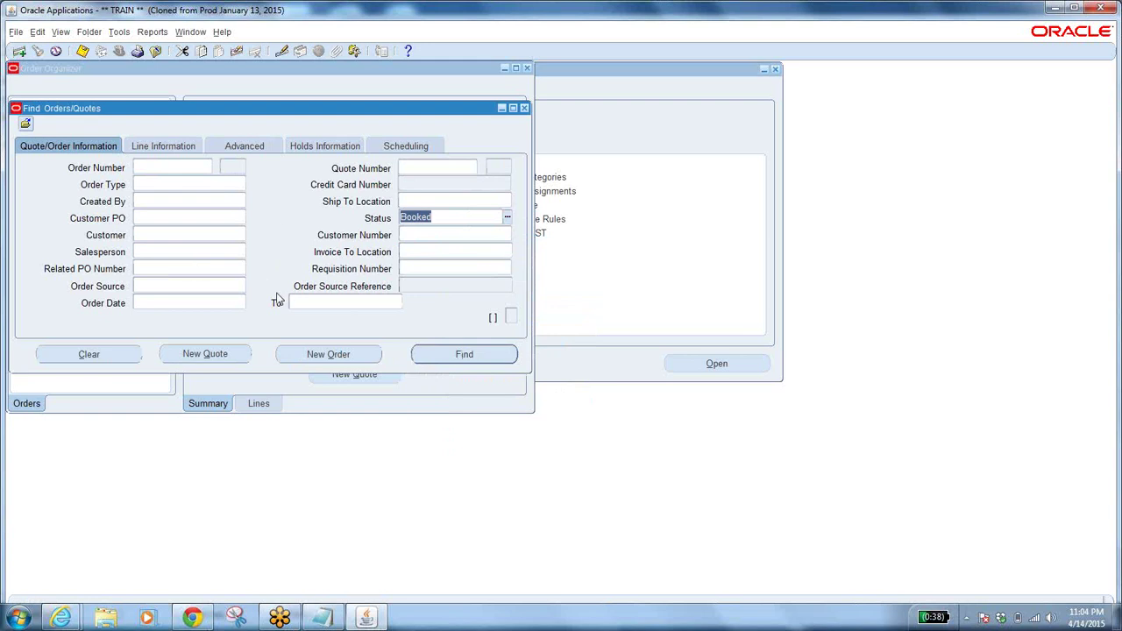
Step: Set the start of the order date range to 01-MAR-2015 at 12:00 AM
click(173, 303)
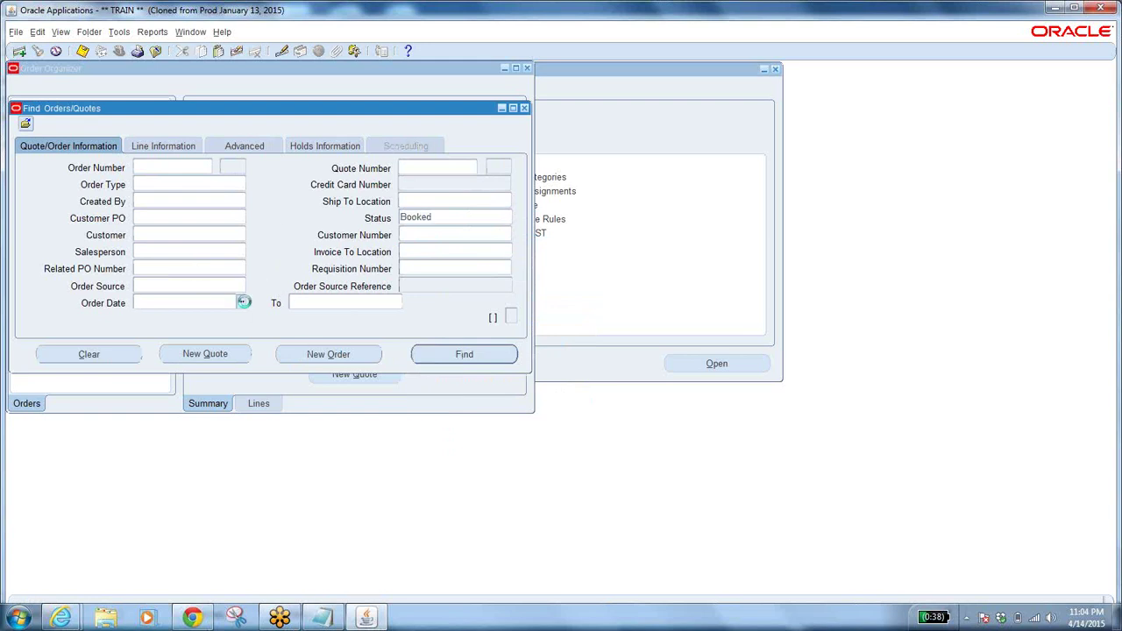
click(242, 301)
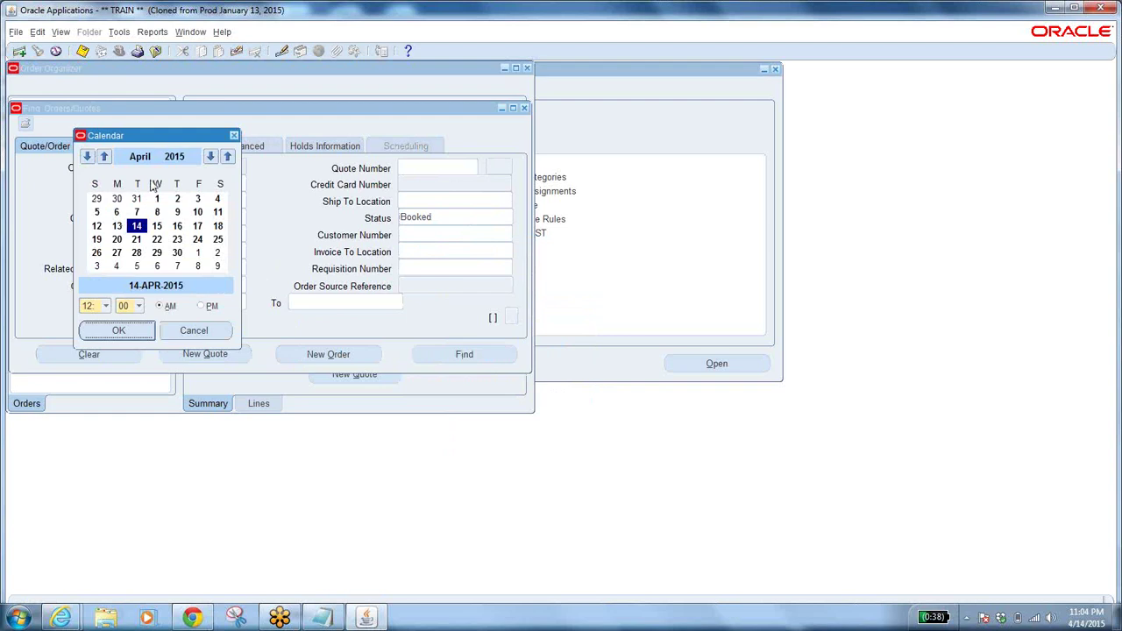
click(87, 157)
click(96, 198)
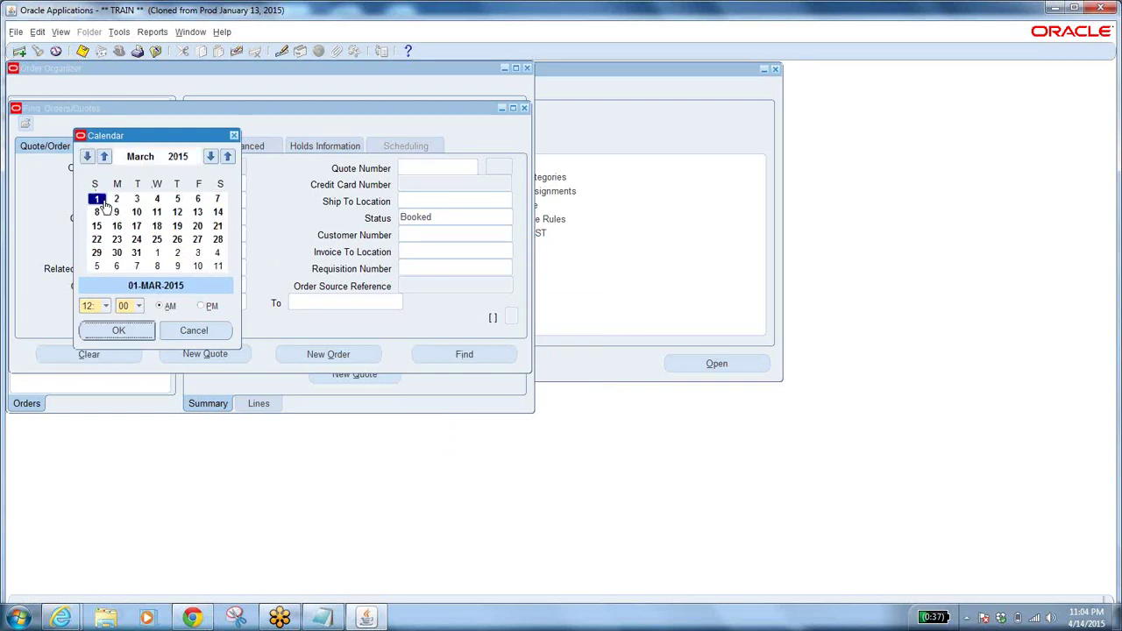
click(112, 329)
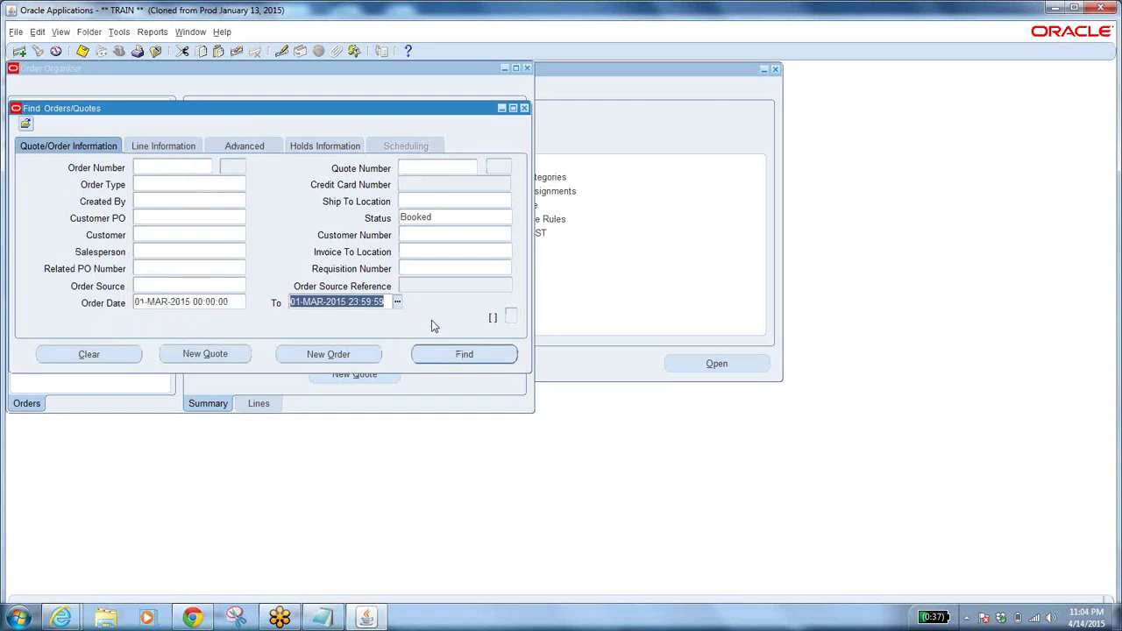
Step: Set the end of the order date range to 14-APR-2015 at 11:59 PM and run the order search
click(396, 302)
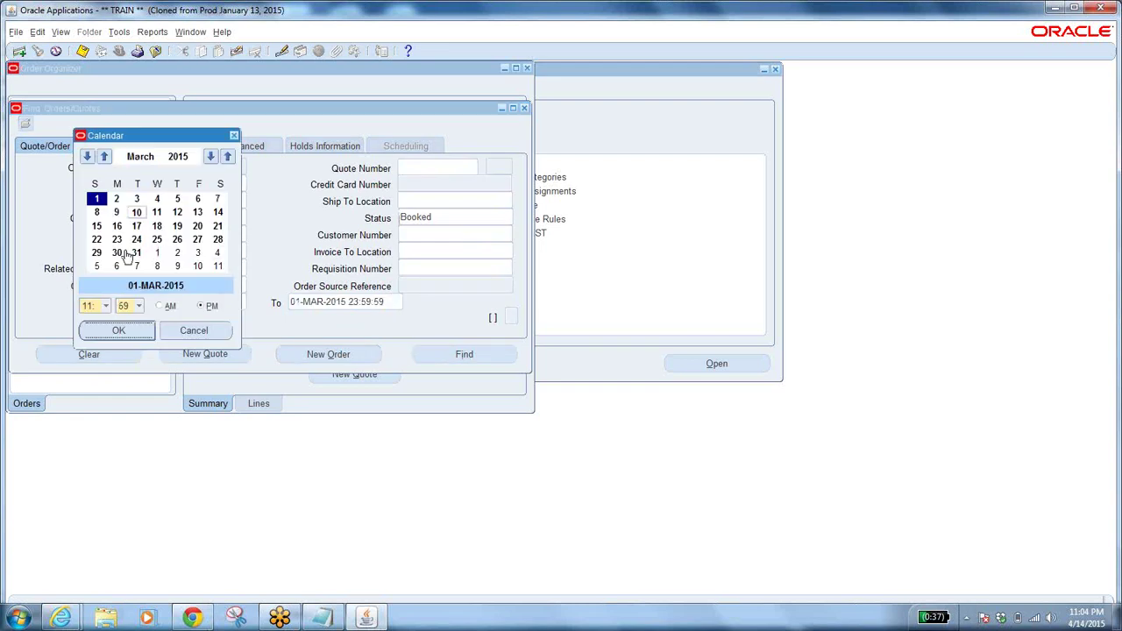
click(104, 157)
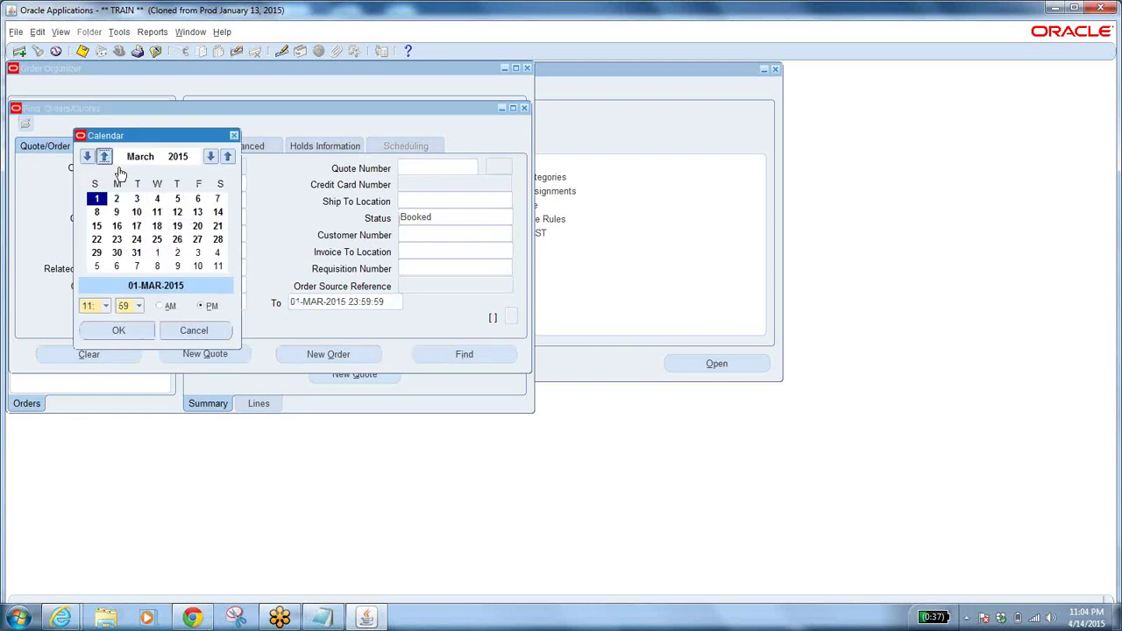
click(137, 225)
click(118, 330)
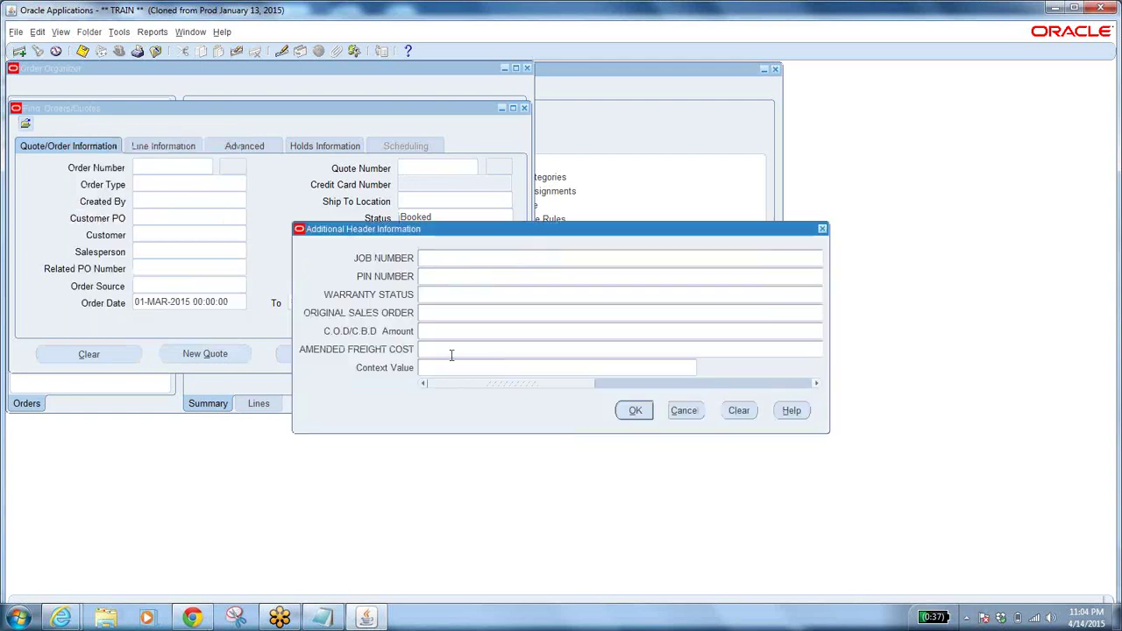
click(668, 410)
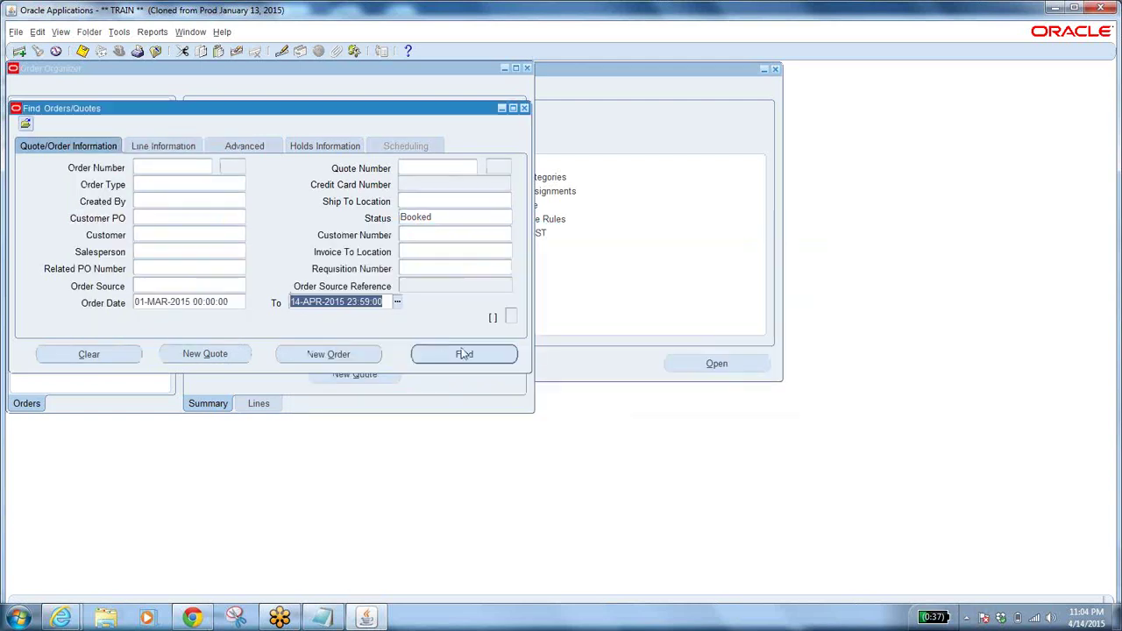
click(427, 351)
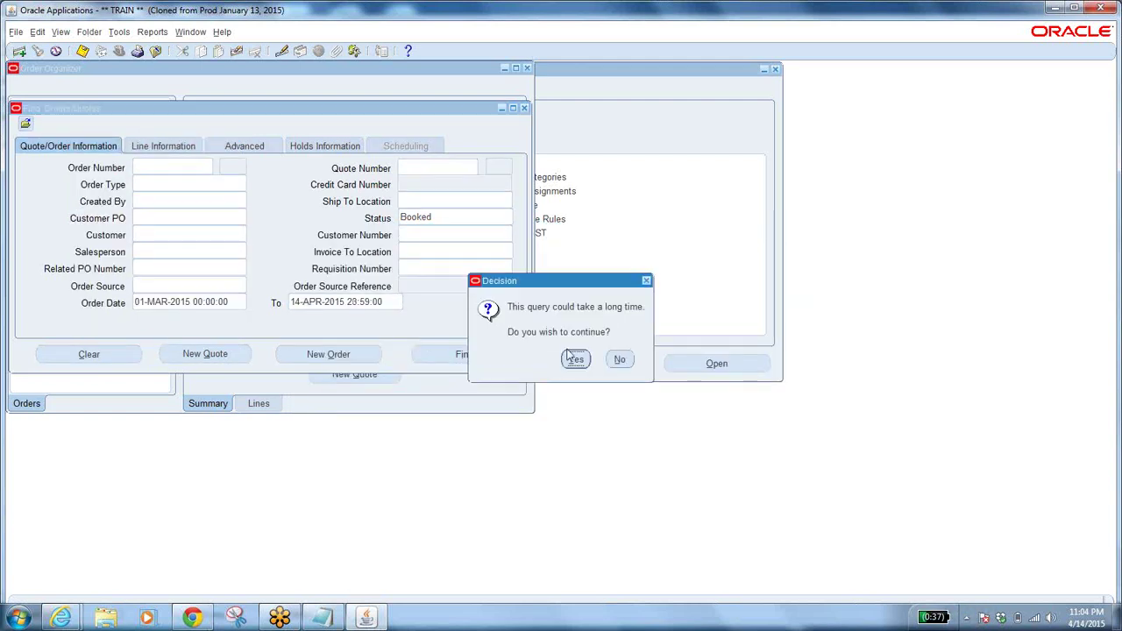
click(576, 360)
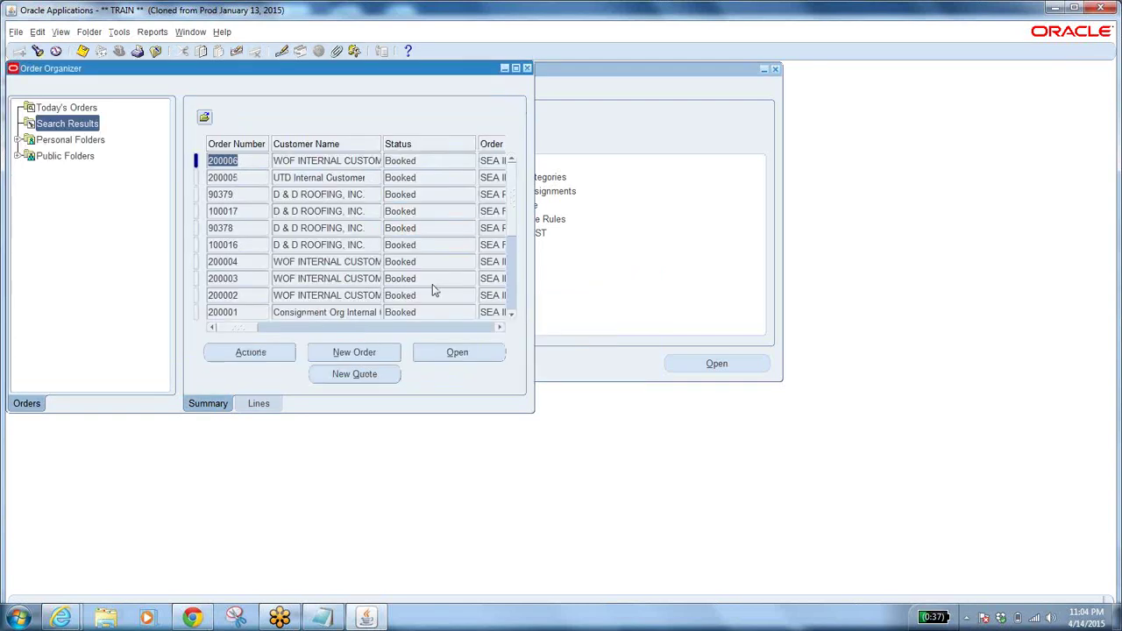
Step: Show the found orders by line and select the 500 YD line of item 85402023A72R that is awaiting shipping
click(248, 403)
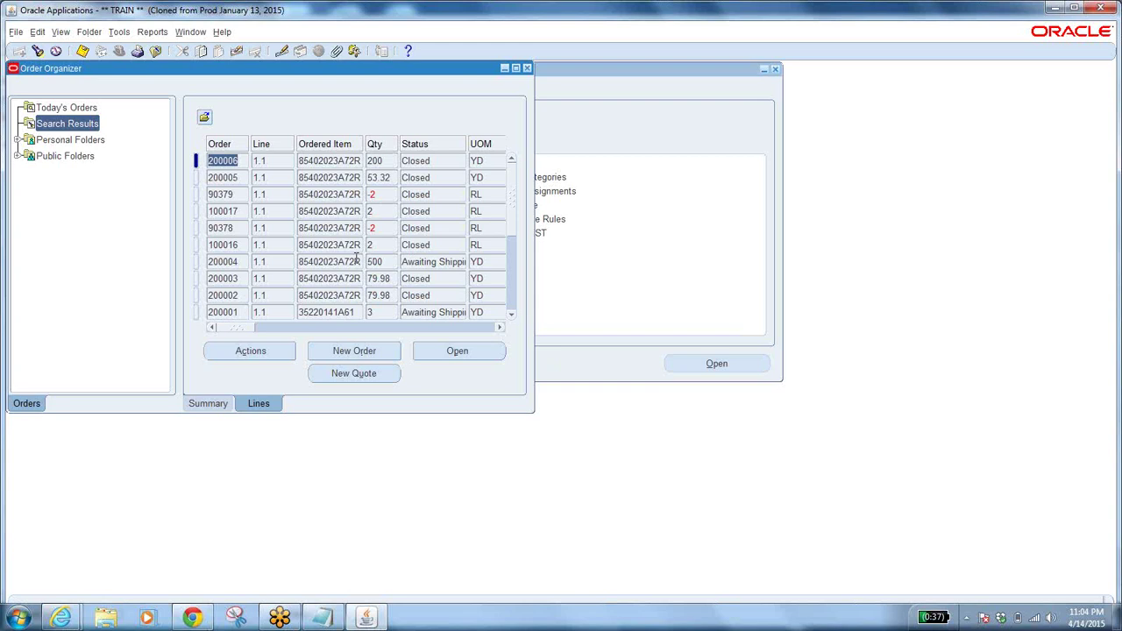
click(327, 262)
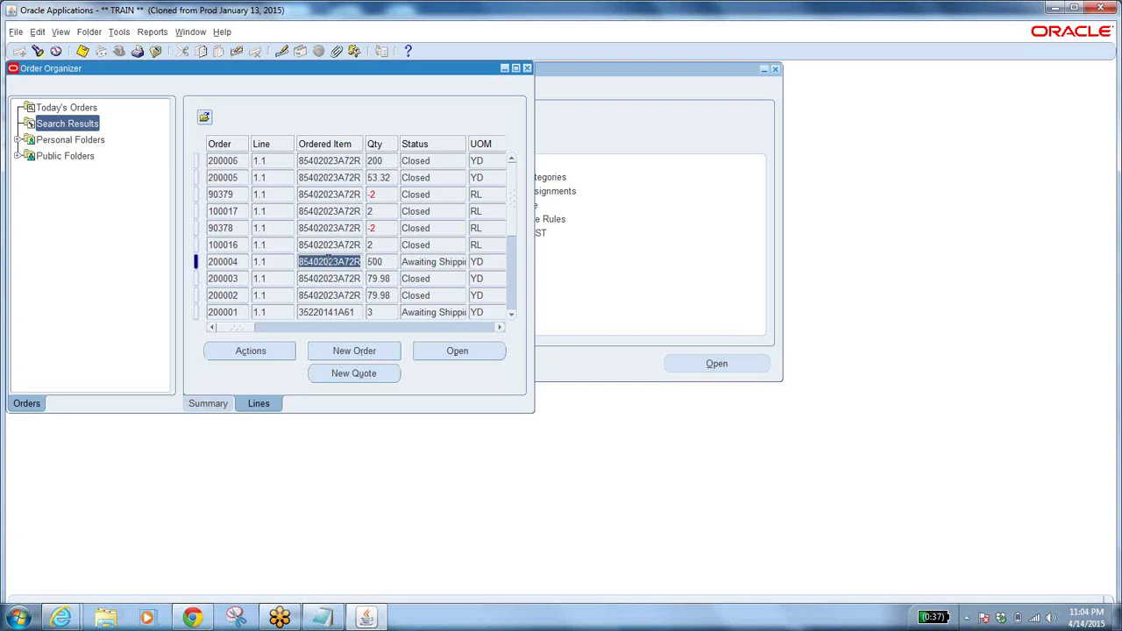
click(243, 262)
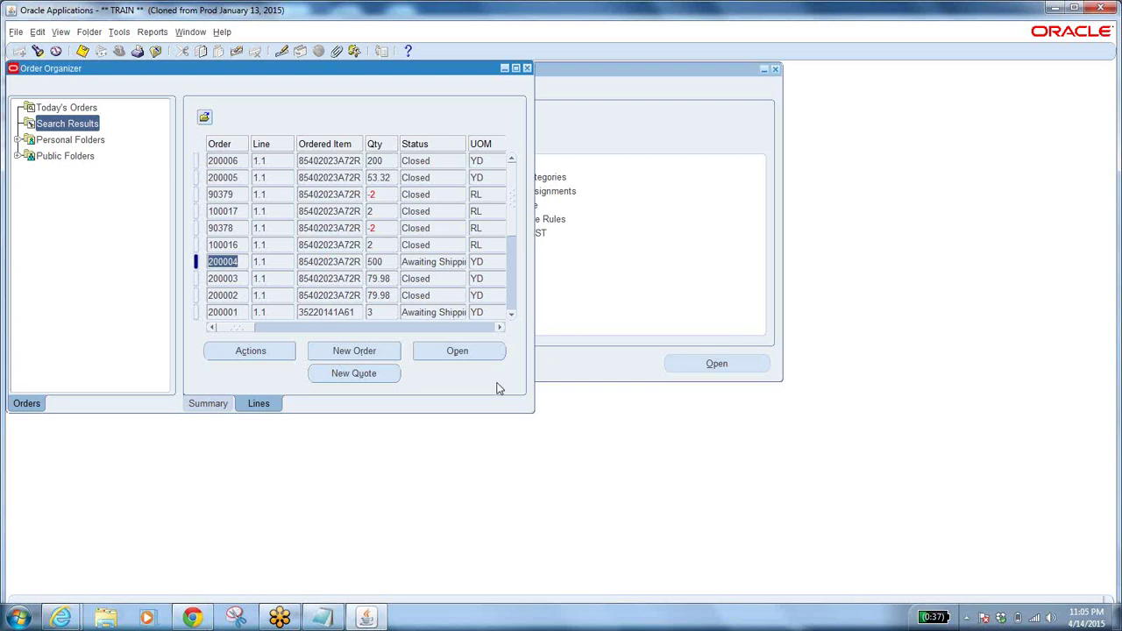
Step: Switch to Notepad and note the selected sales order's number with an SO prefix above the D & D Roofing line
click(322, 617)
click(320, 614)
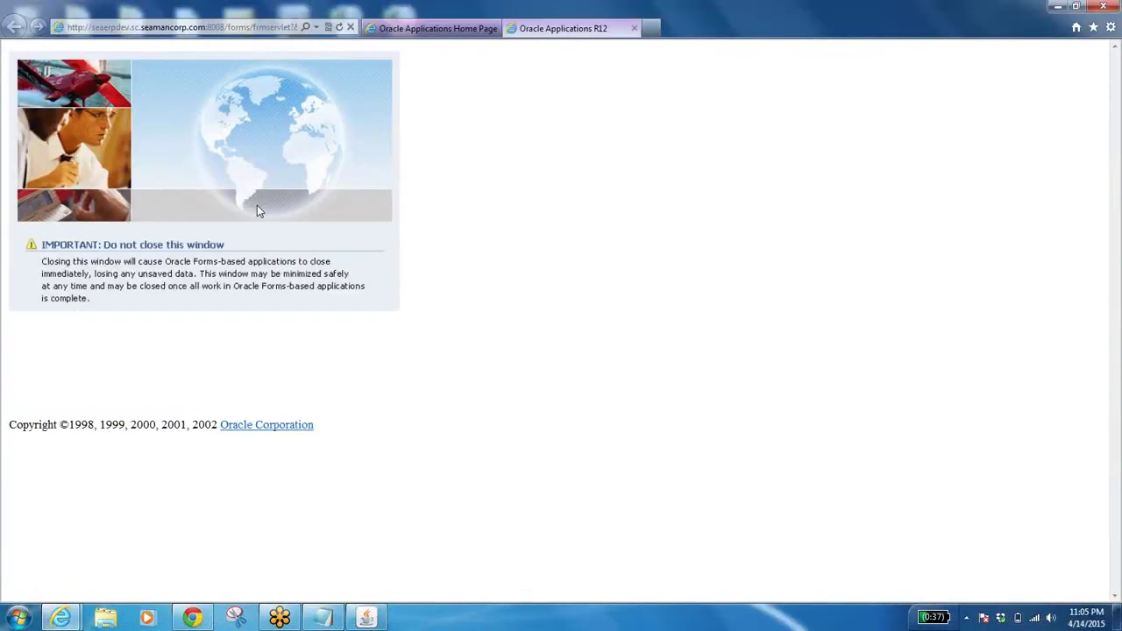
click(331, 614)
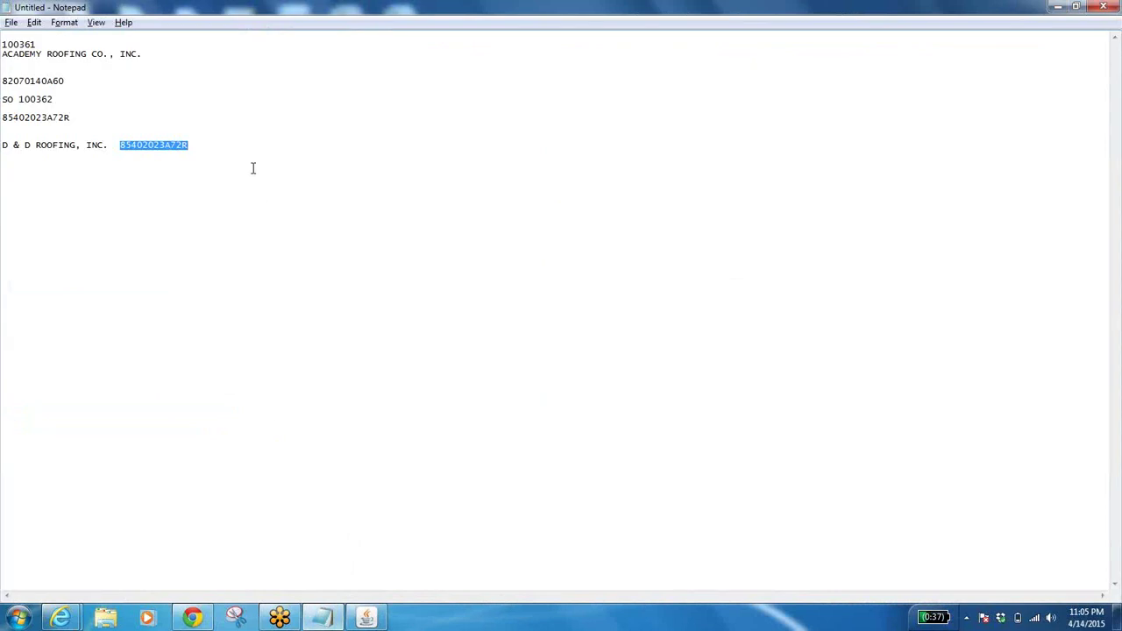
click(204, 134)
key(Return)
key(Return)
key(Return)
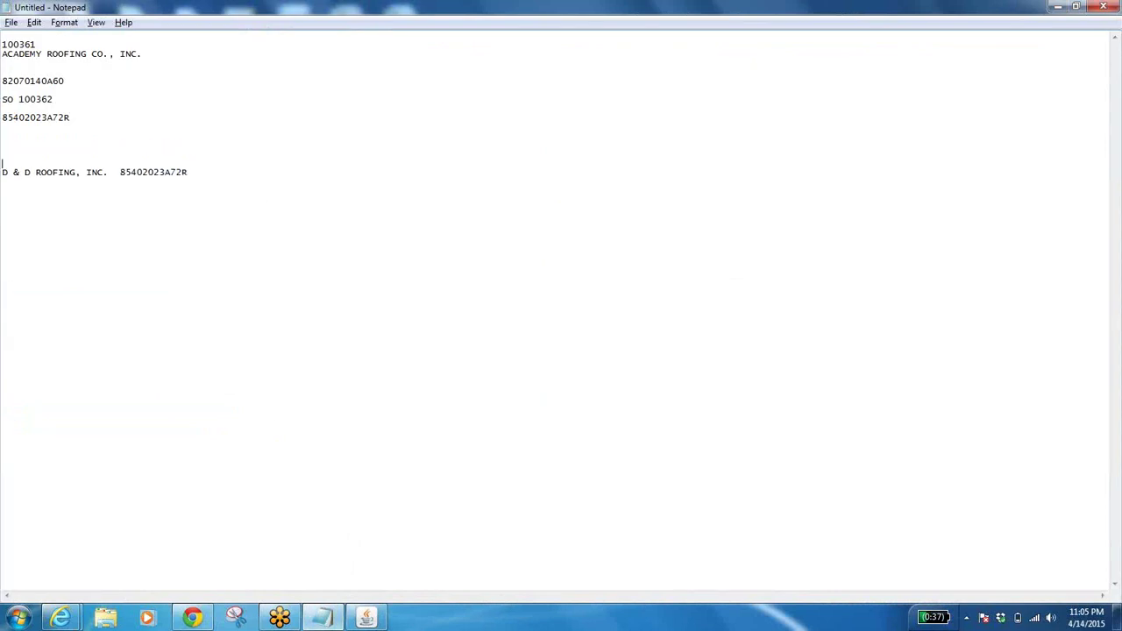
text(SO 200004)
click(1057, 6)
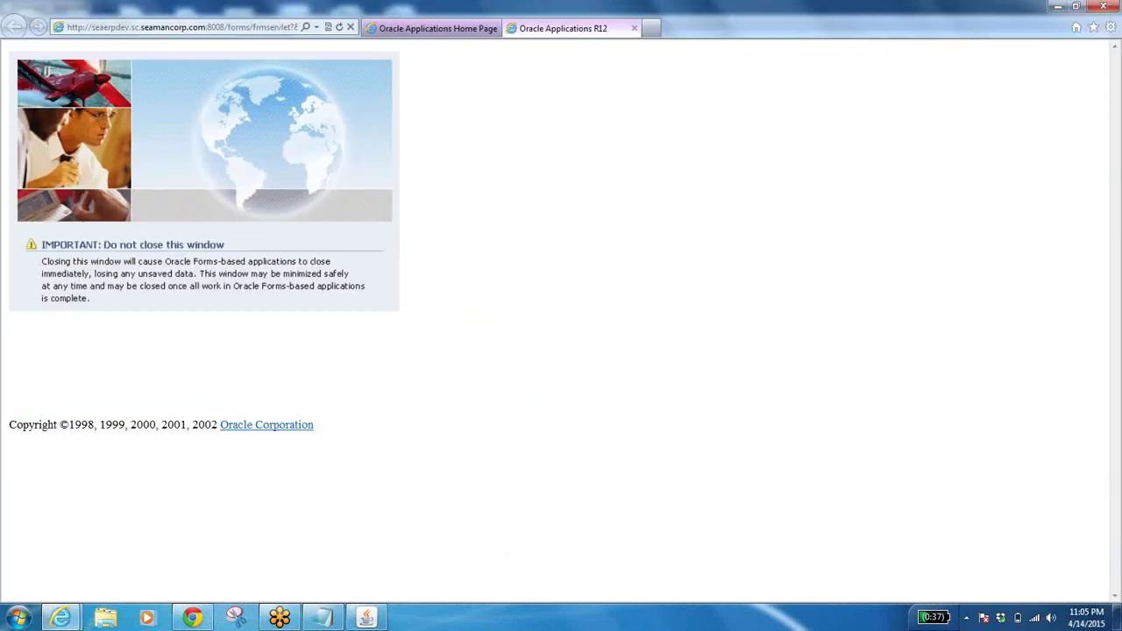
Step: Return to Oracle Applications, open the selected order, and review its main and other header details and its line items
click(367, 616)
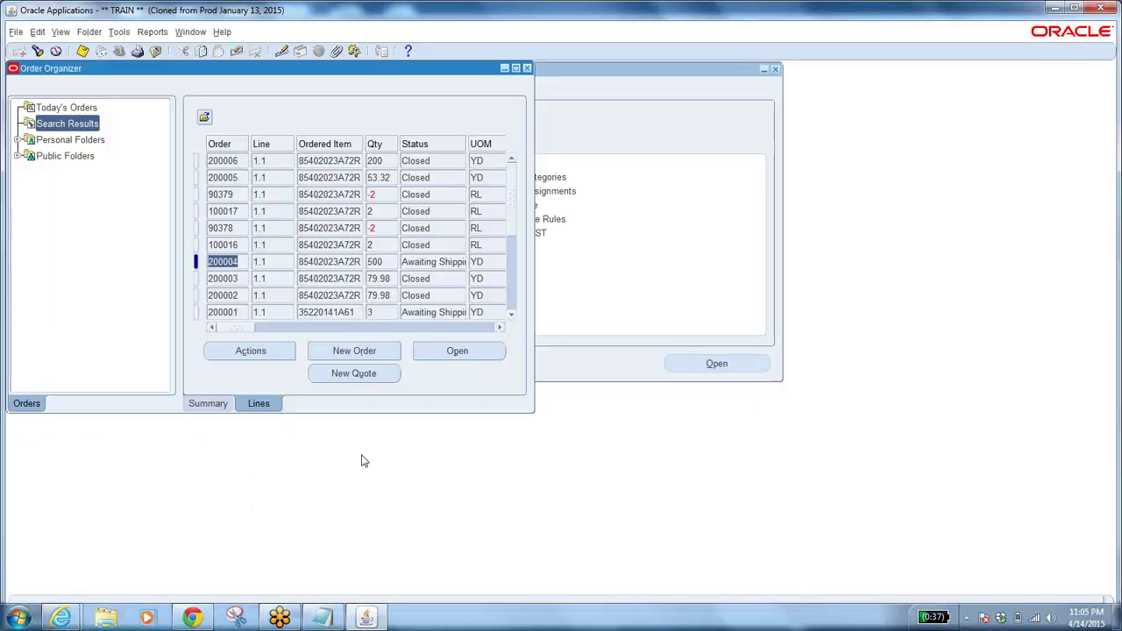
click(457, 348)
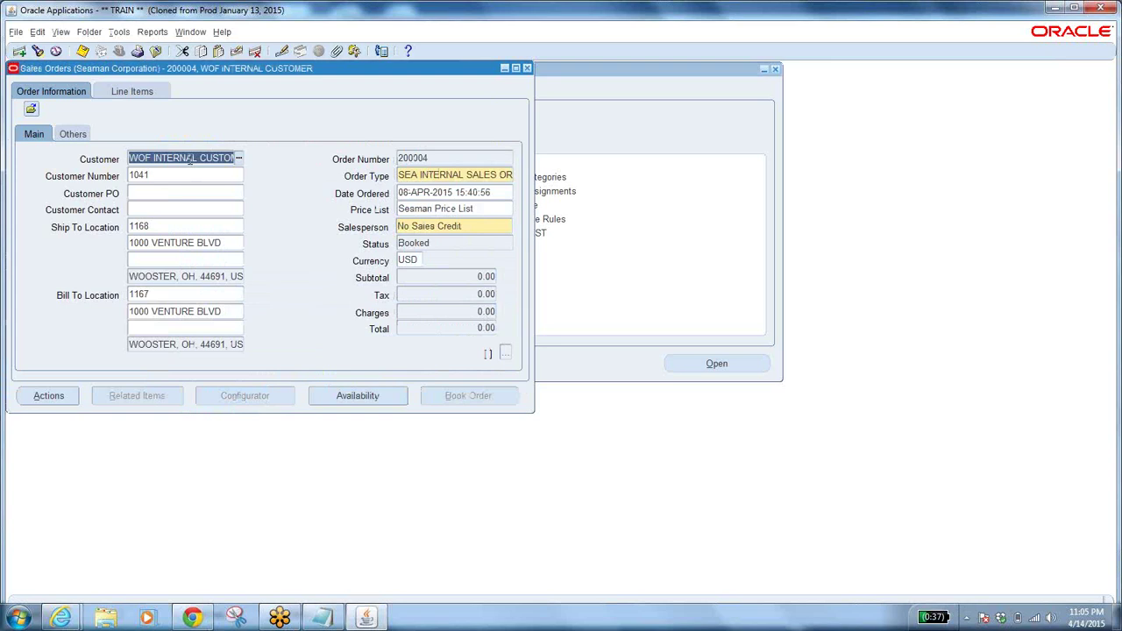
click(188, 158)
click(156, 226)
click(71, 135)
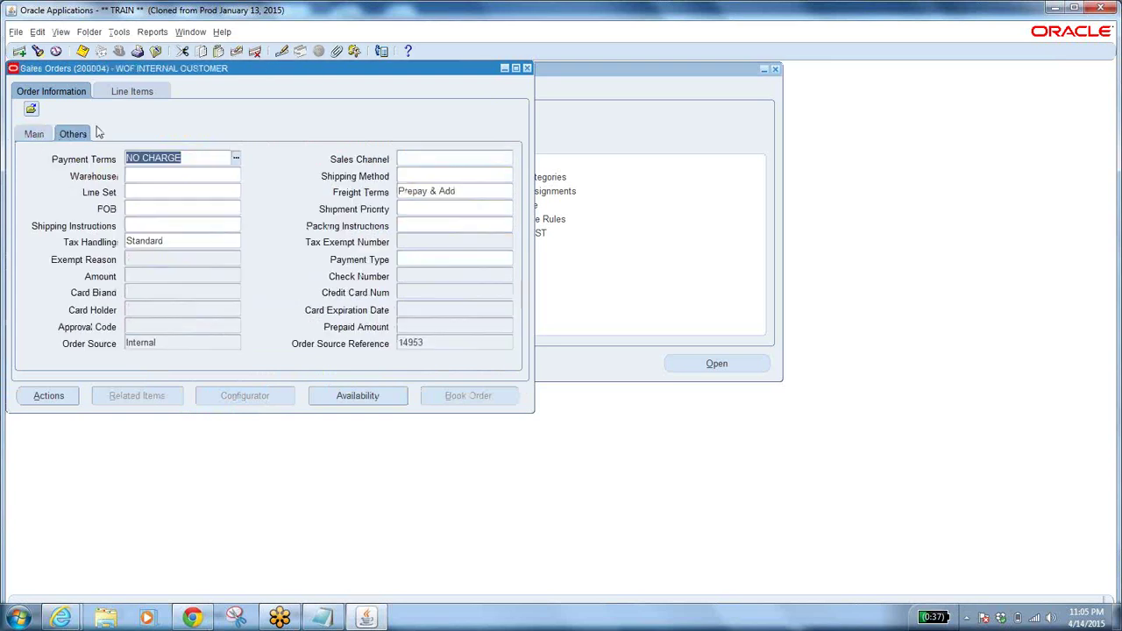
click(122, 91)
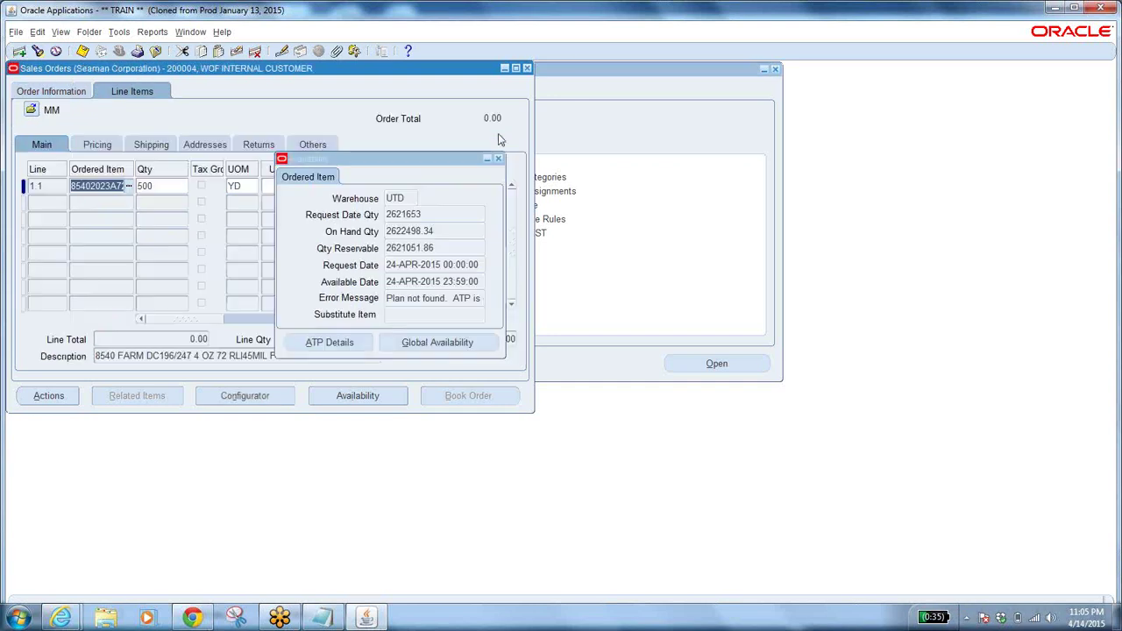
click(496, 161)
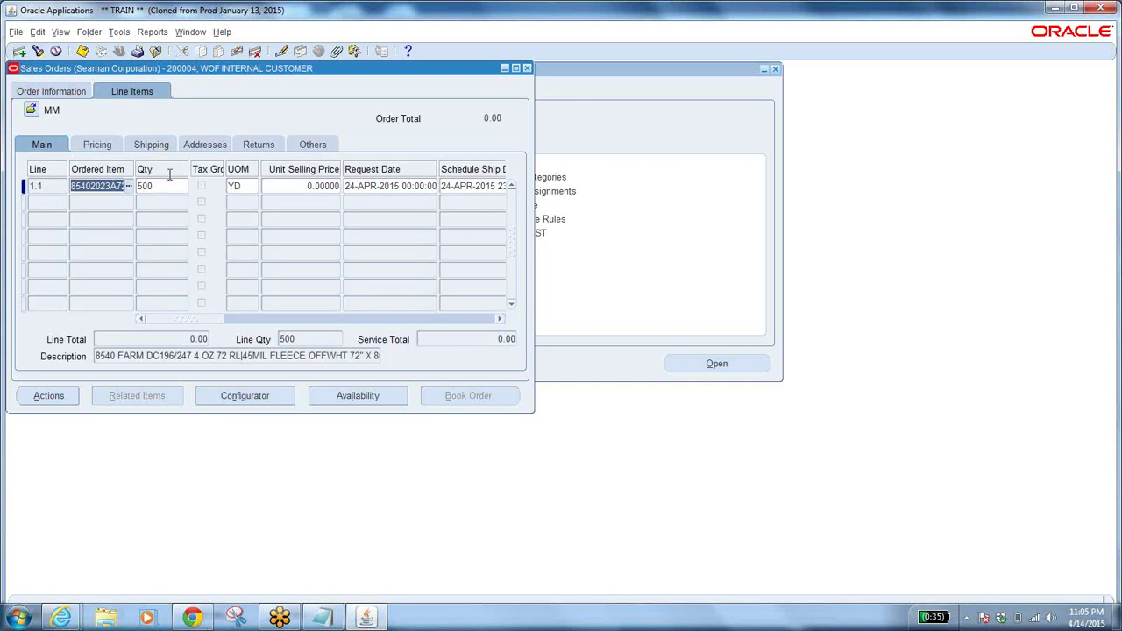
Step: Copy the ordered item code 85402023A72R from line 1.1 into the Notepad notes, then return to the order
right_click(112, 186)
click(134, 209)
click(323, 614)
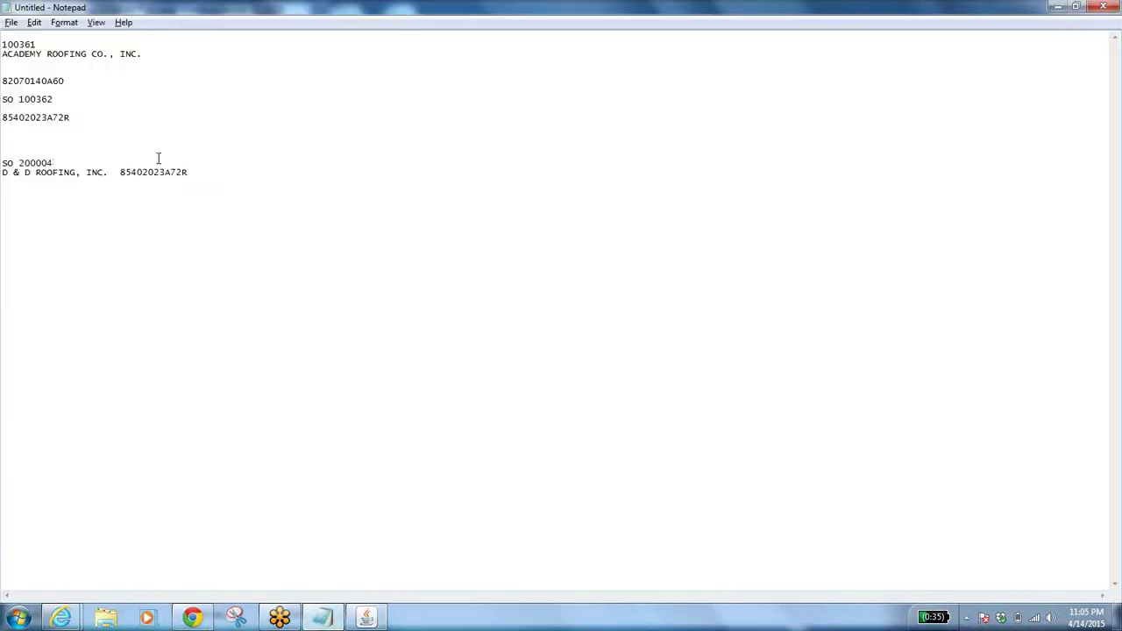
key(ctrl+v)
key(alt+Tab)
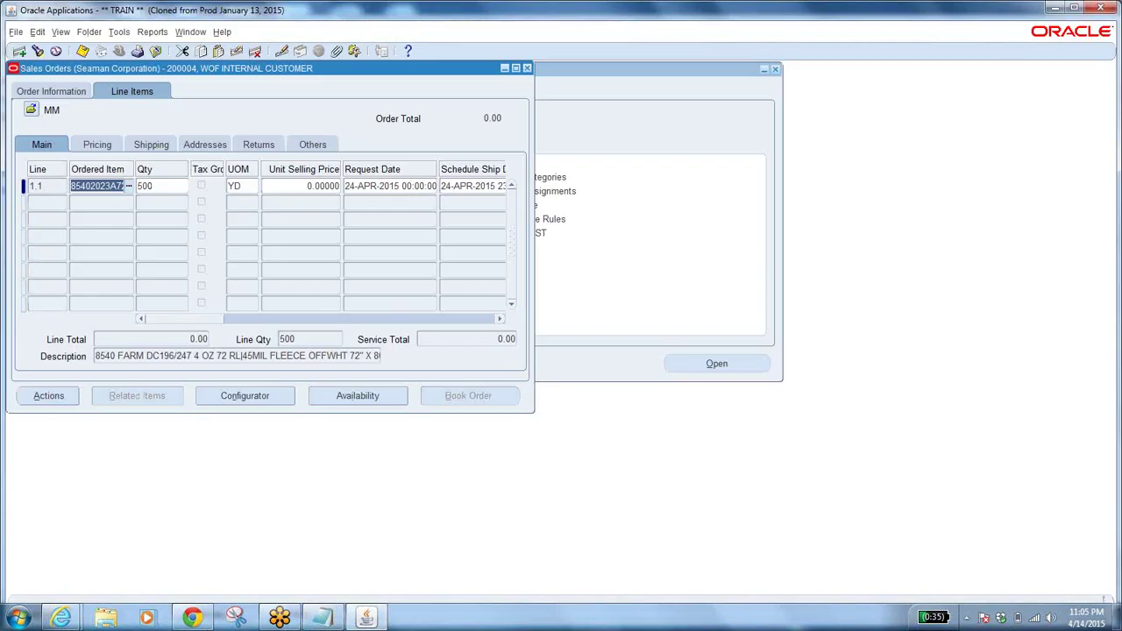
Step: Copy the customer name from the order's main header details into the Notepad notes and return to the order's line items
click(54, 91)
click(60, 134)
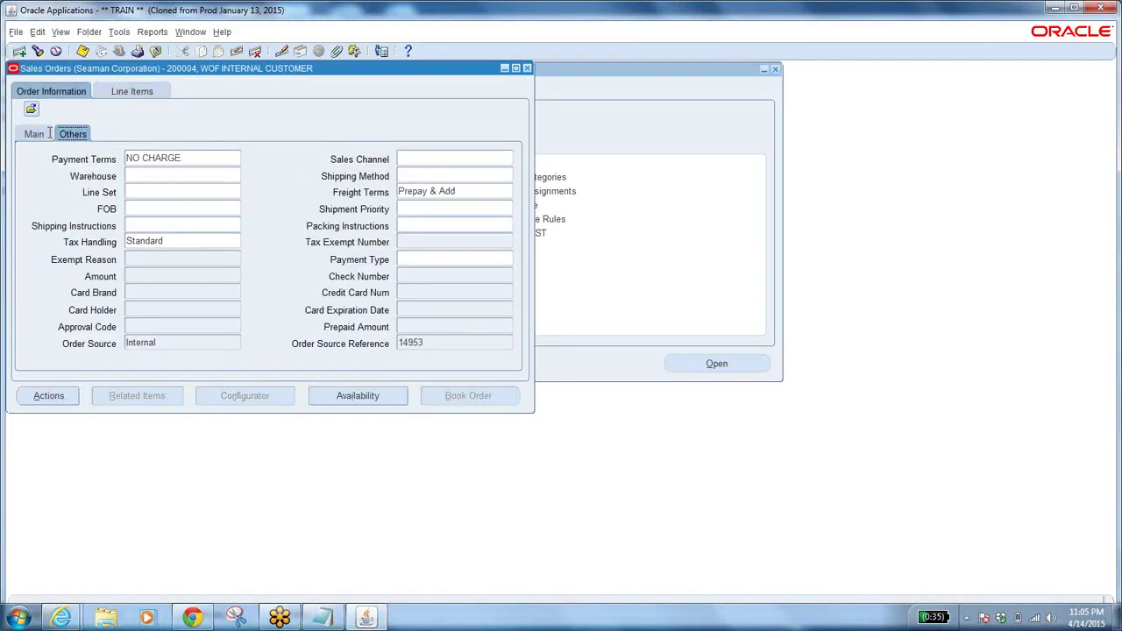
click(35, 137)
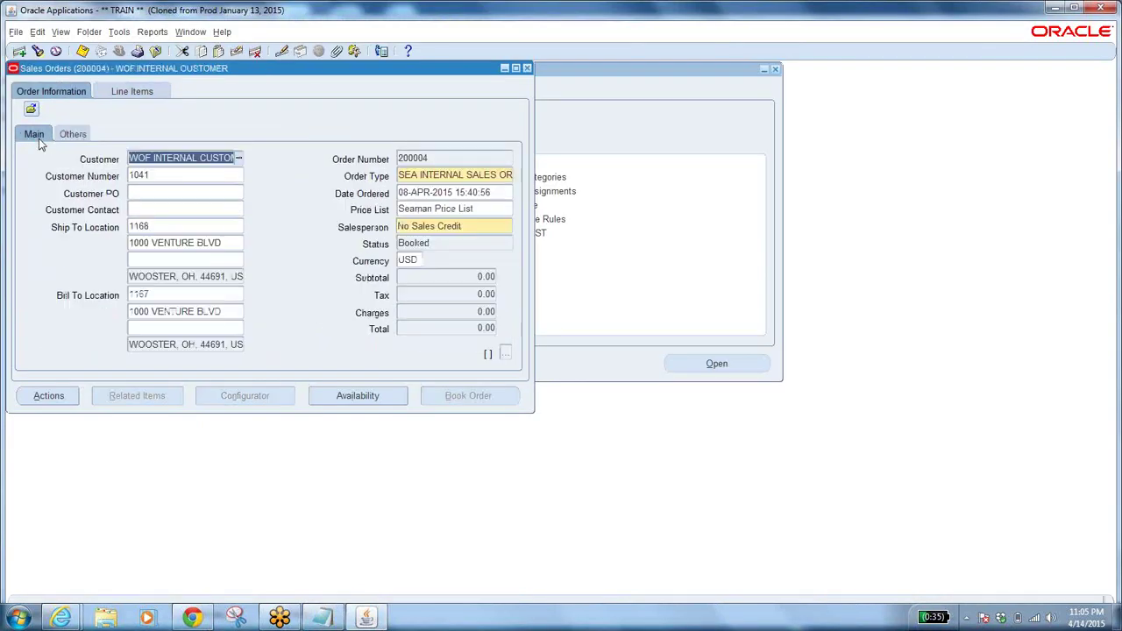
right_click(196, 158)
click(215, 179)
click(317, 621)
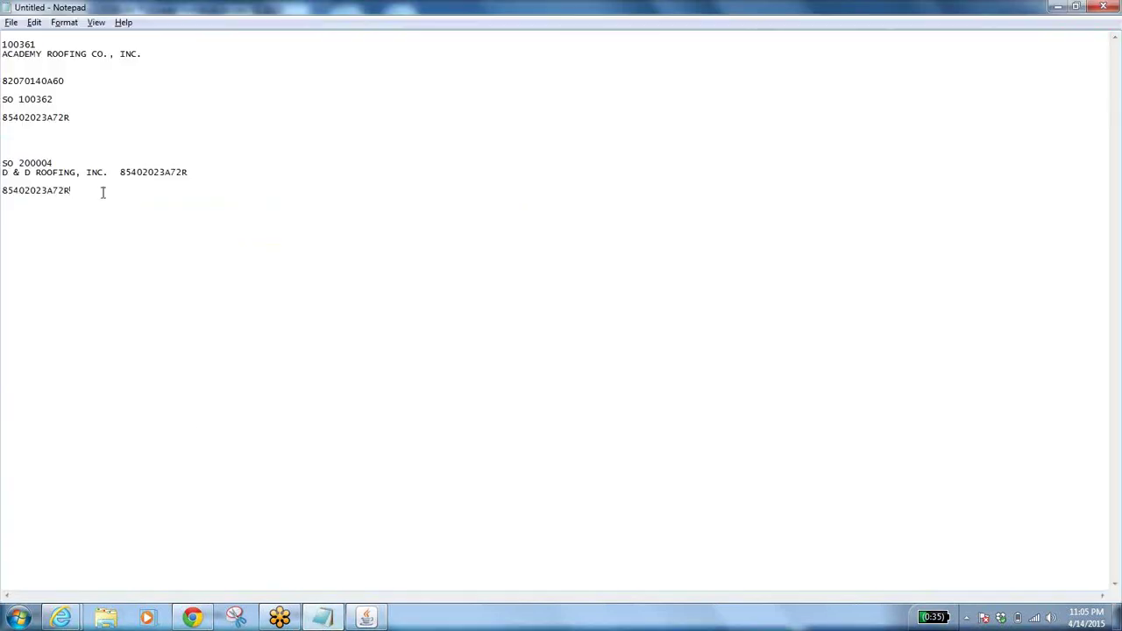
key(ctrl+v)
click(366, 617)
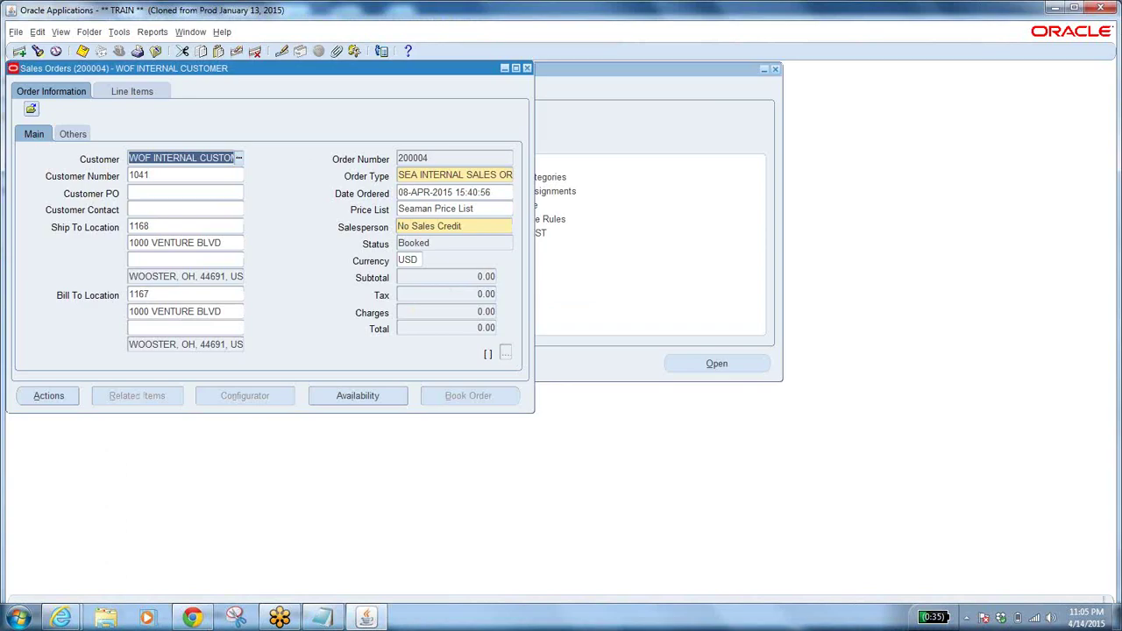
click(147, 91)
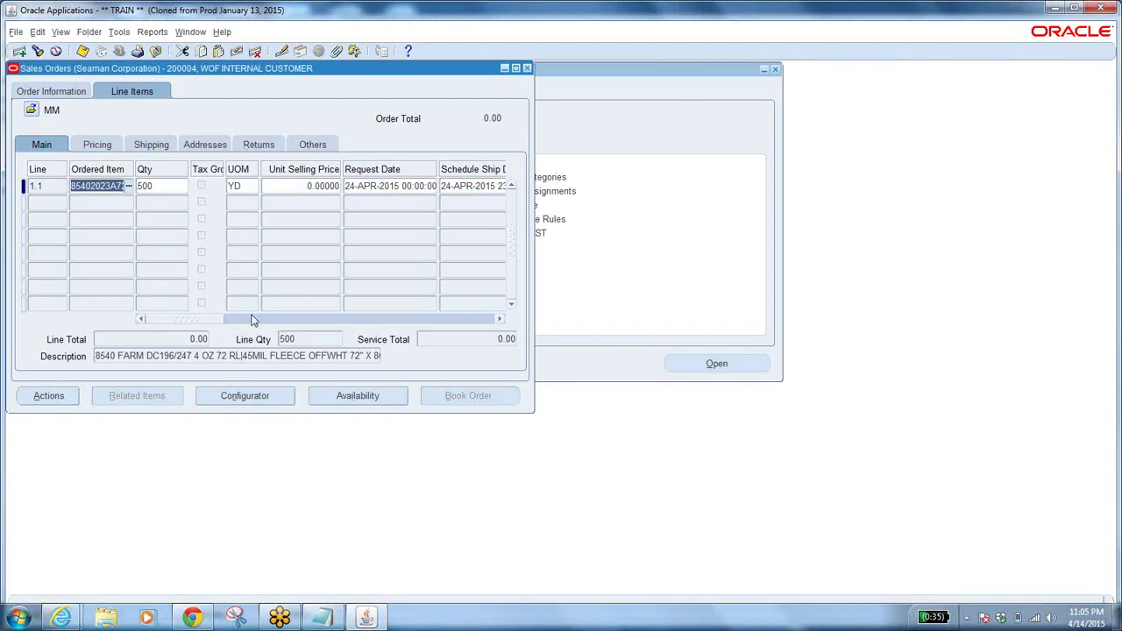
Step: Examine the status of line 1.1 in the order's line items and the folder options offered for that field
click(222, 319)
drag(222, 319, 243, 317)
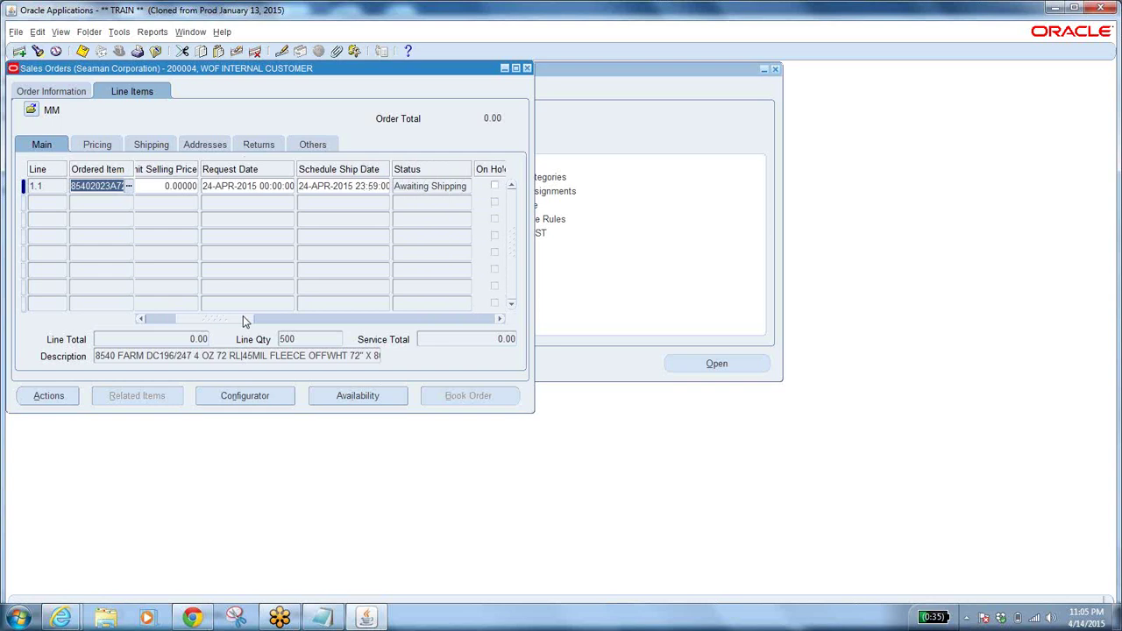
click(427, 185)
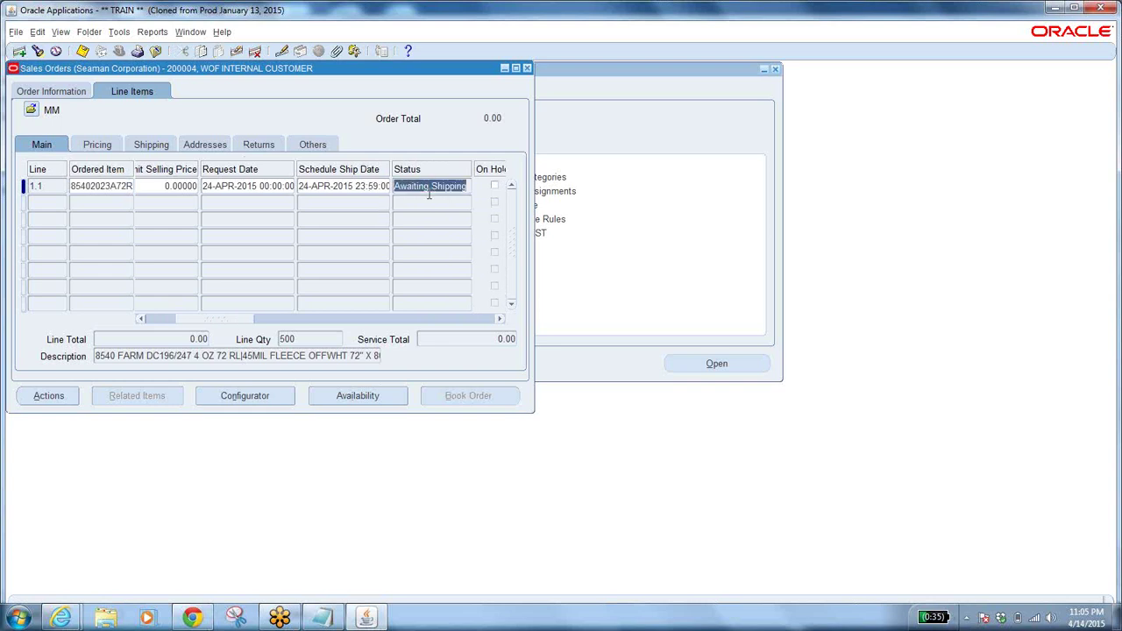
click(401, 190)
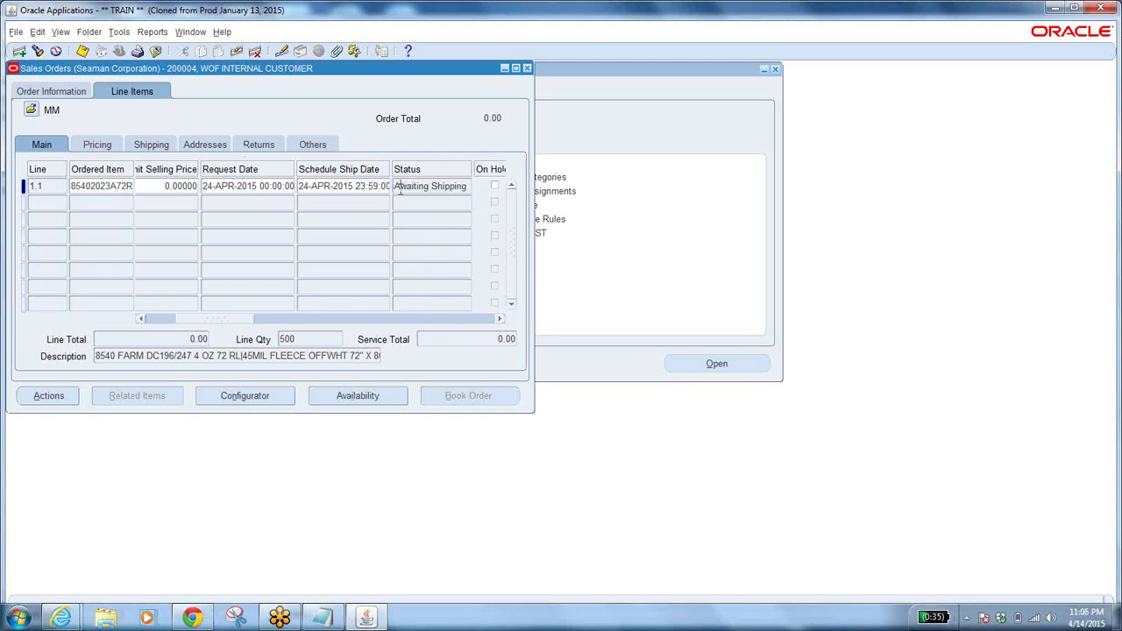
drag(396, 185, 481, 189)
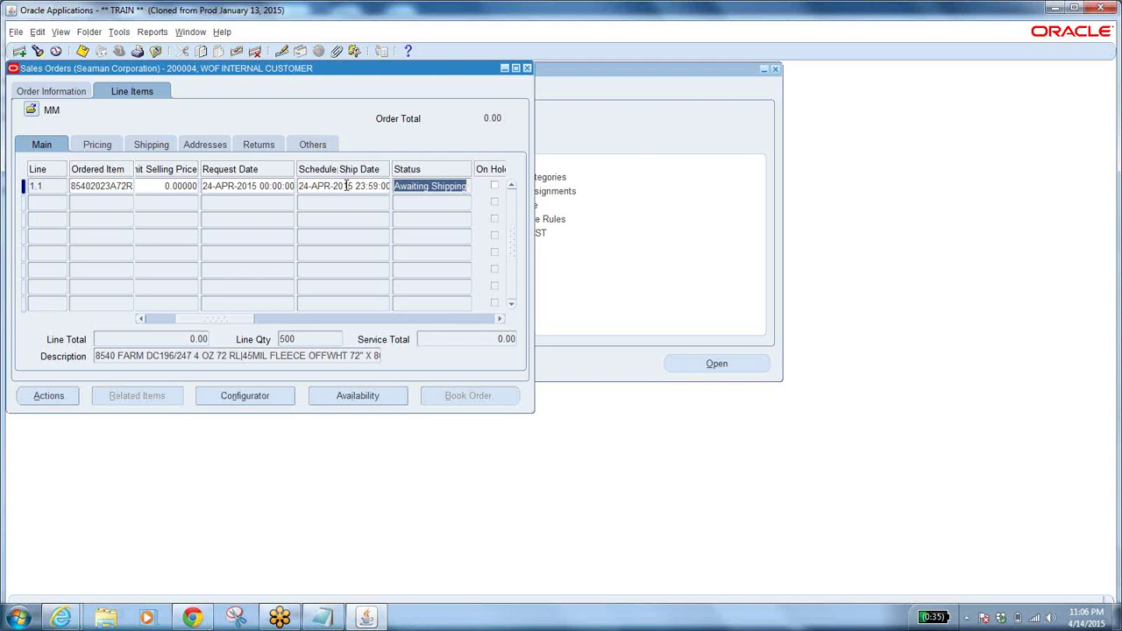
right_click(433, 186)
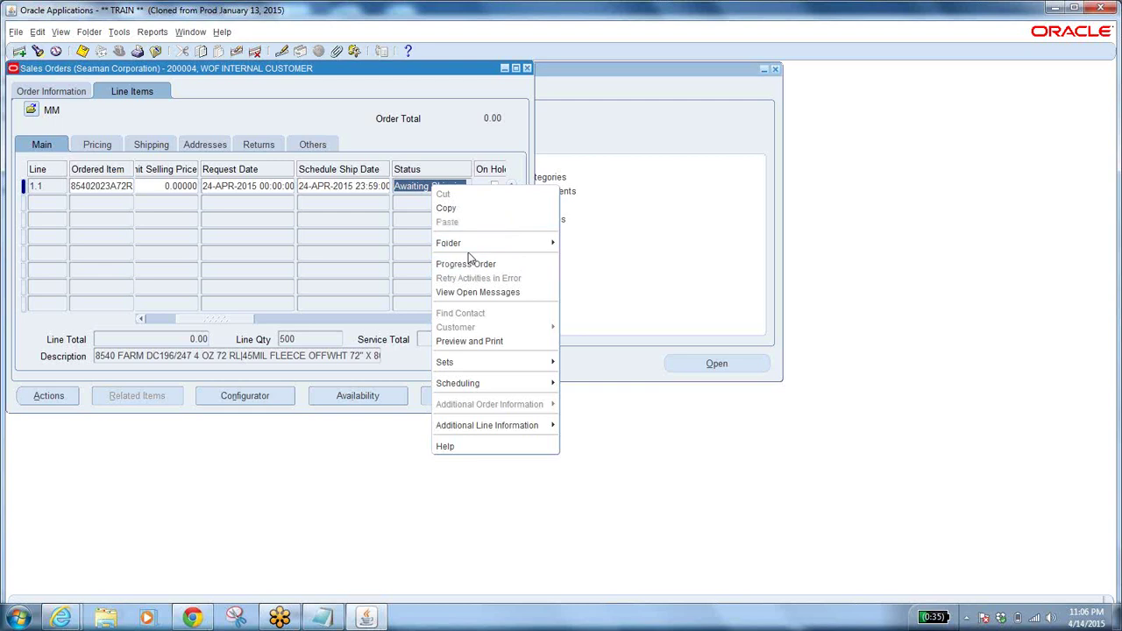
mouse_move(471, 245)
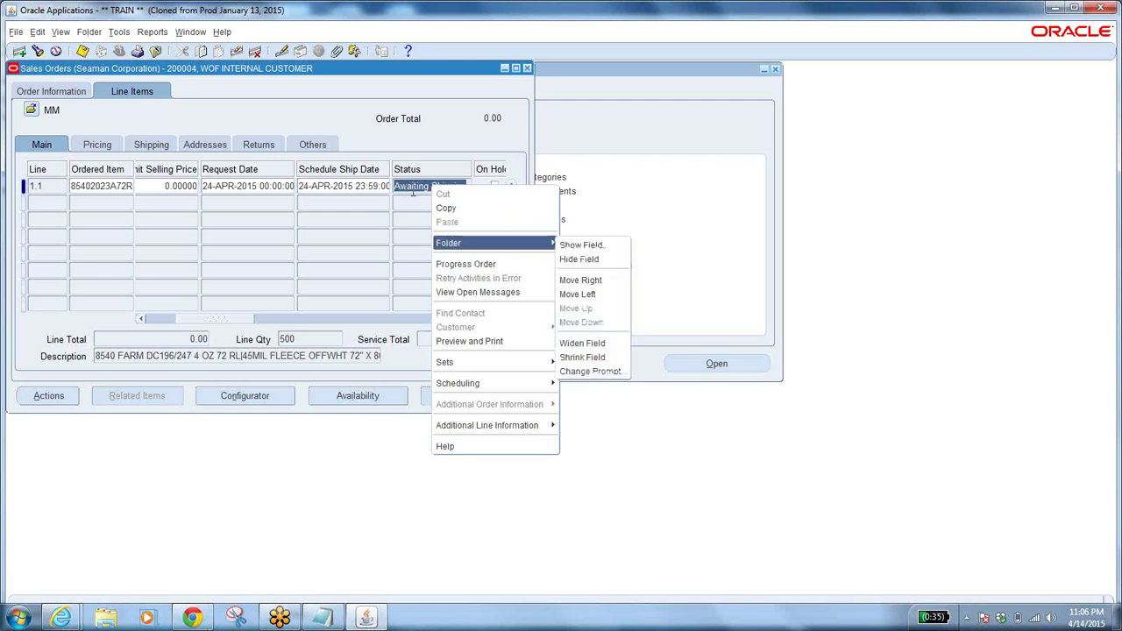
click(479, 139)
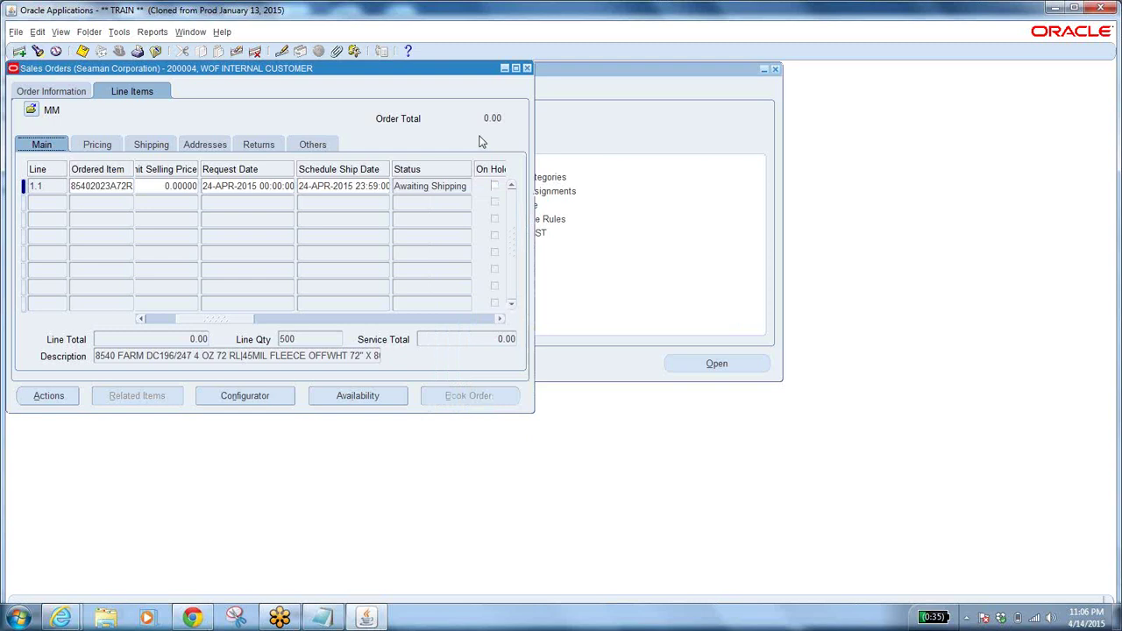
Step: Compare the order status in the main header details with the status of line 1.1
click(53, 87)
double_click(441, 246)
click(143, 87)
triple_click(447, 190)
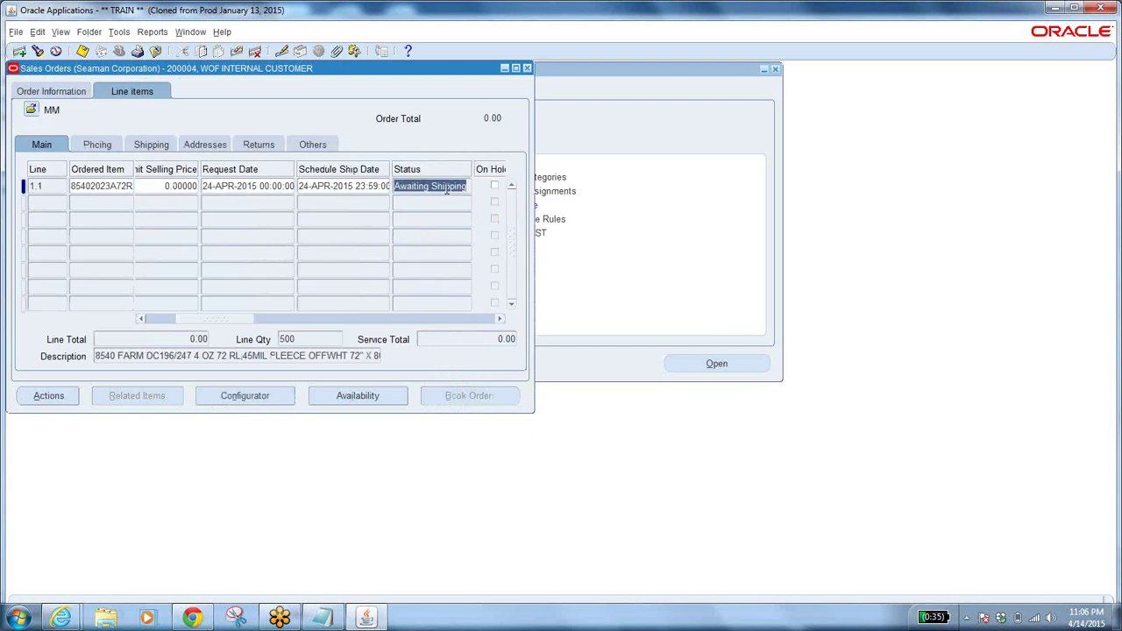
Step: Try to add a second line to the order, then review its shipping warehouse and order type
click(92, 202)
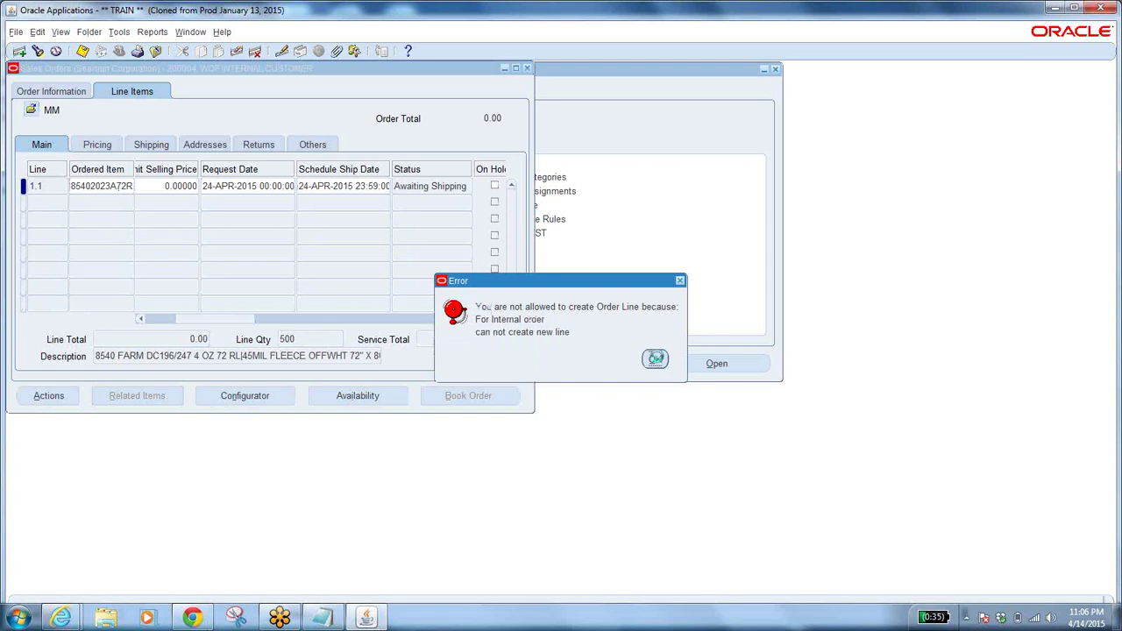
click(656, 359)
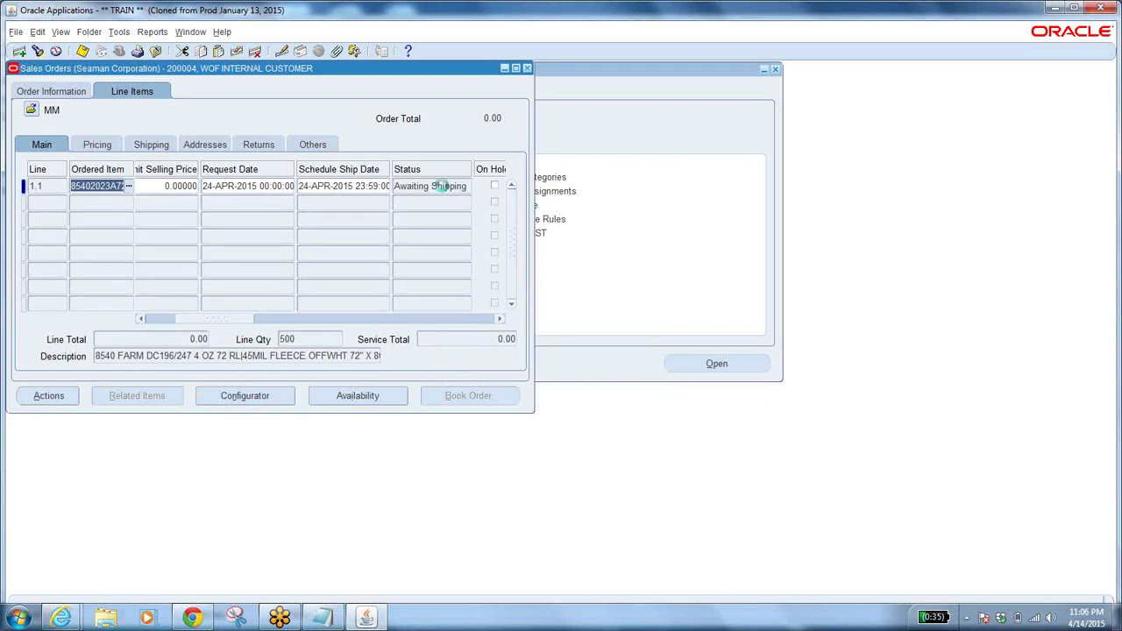
click(149, 144)
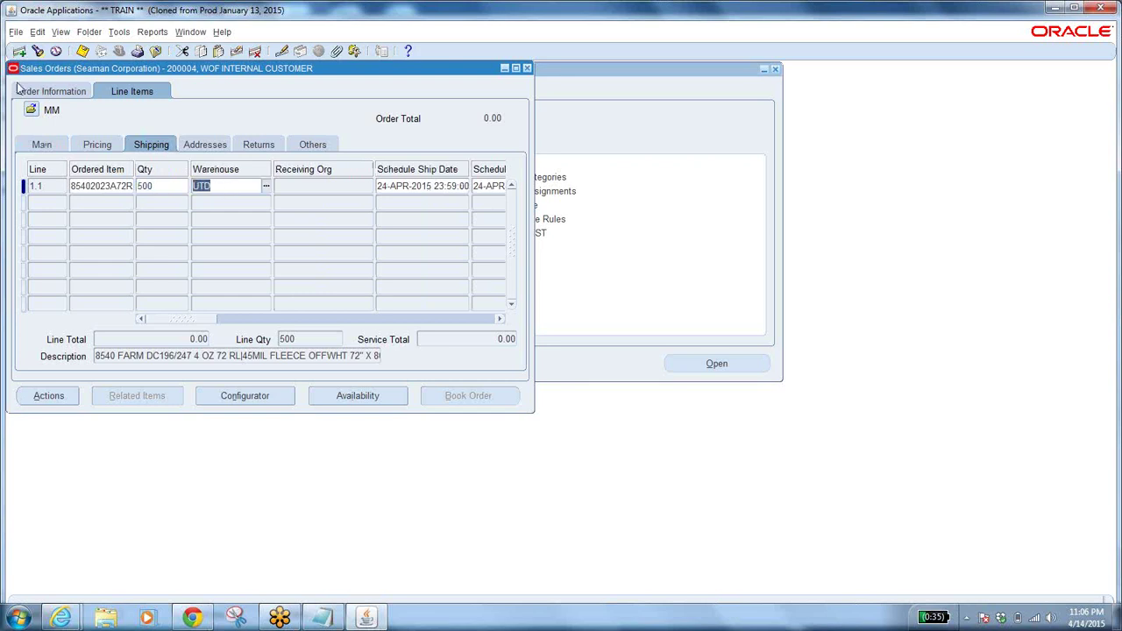
click(50, 91)
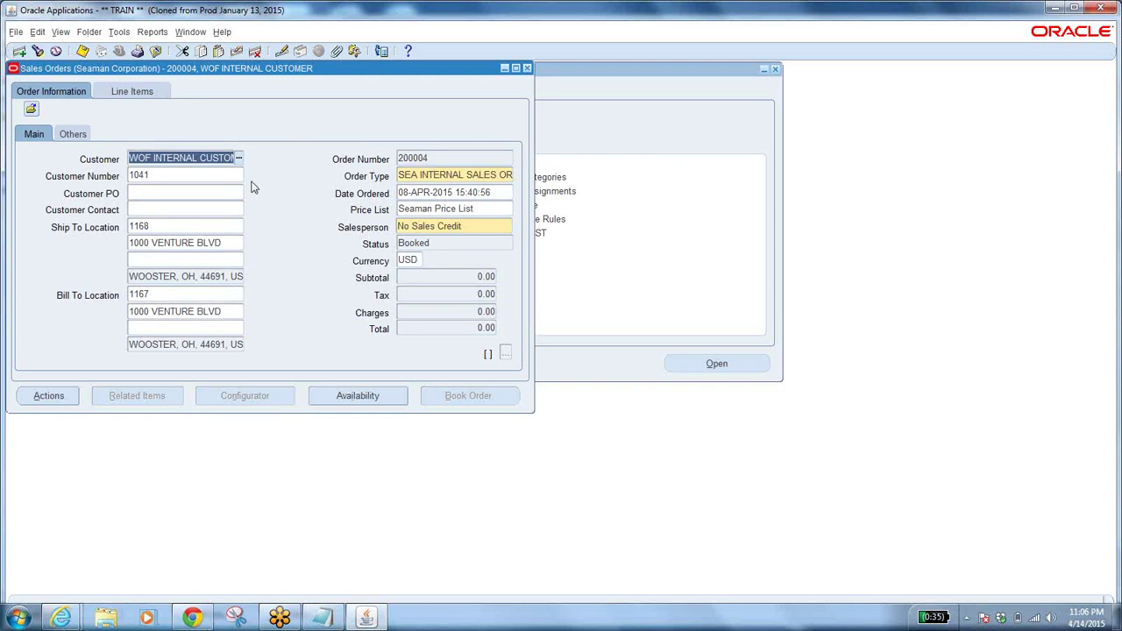
click(475, 171)
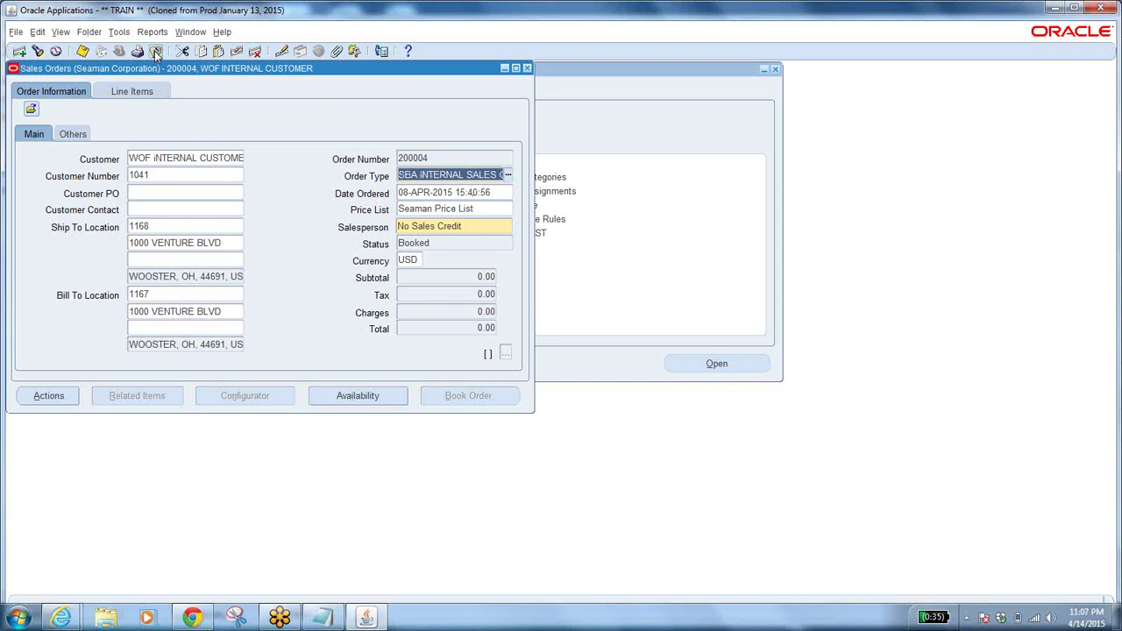
Step: Go back to the Order Organizer, open the awaiting-shipping order for item 35220141A61, review its header, and close it
drag(469, 64, 646, 176)
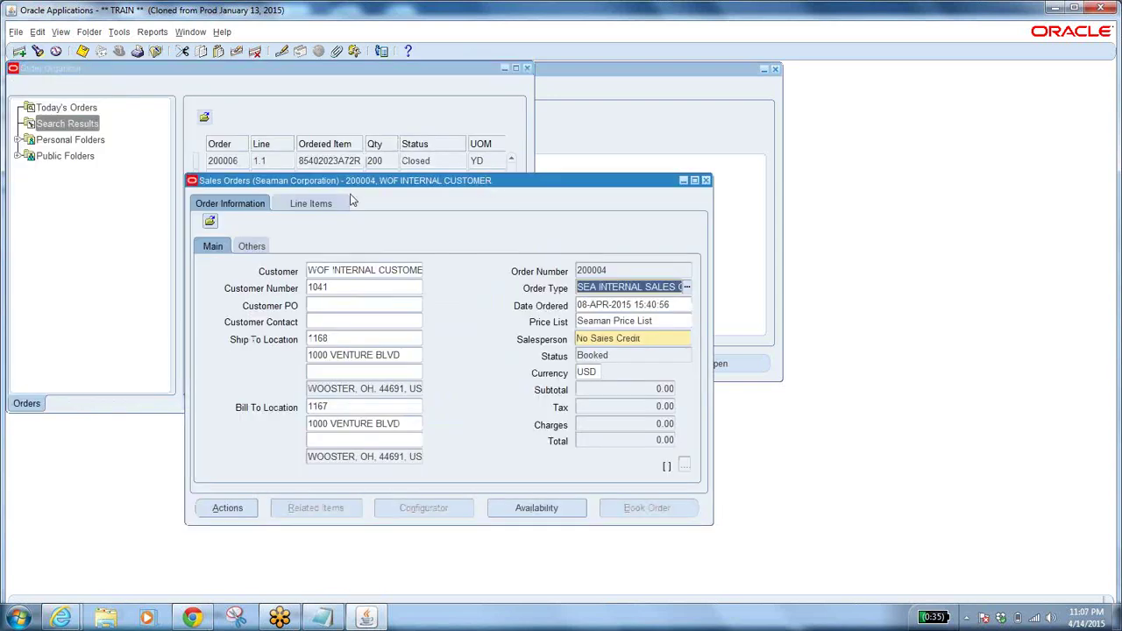
click(346, 111)
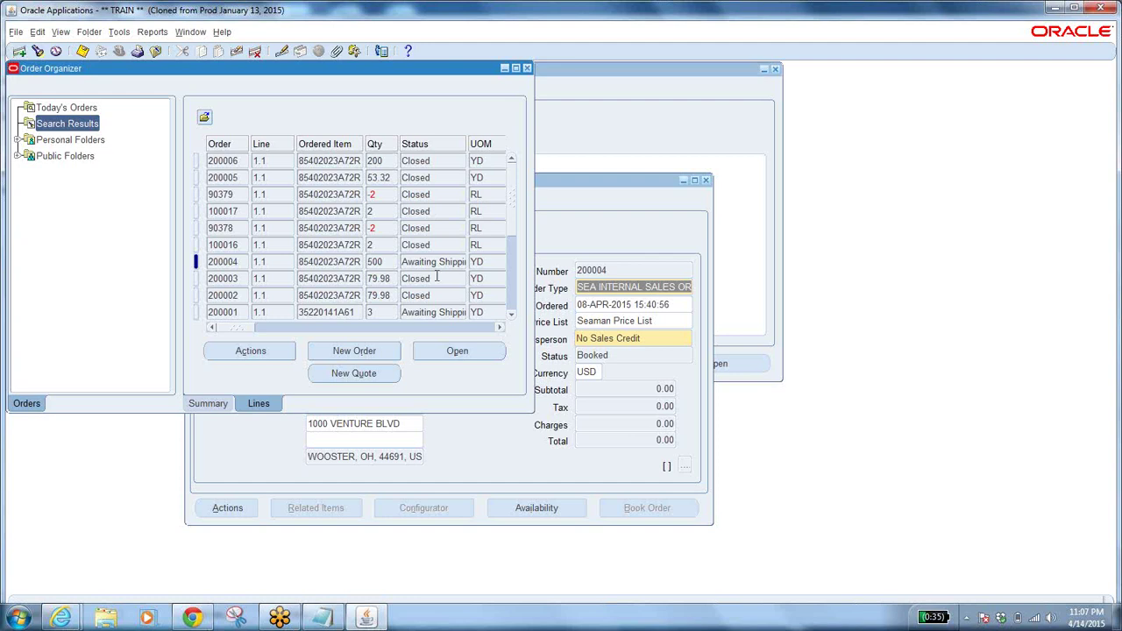
click(346, 312)
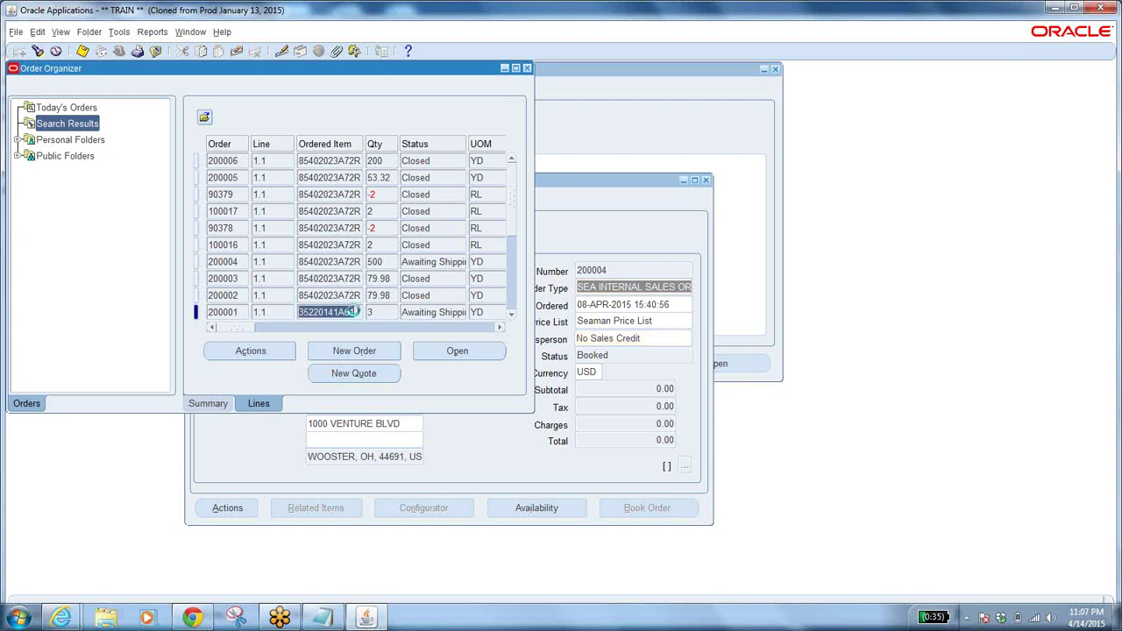
click(511, 313)
click(457, 351)
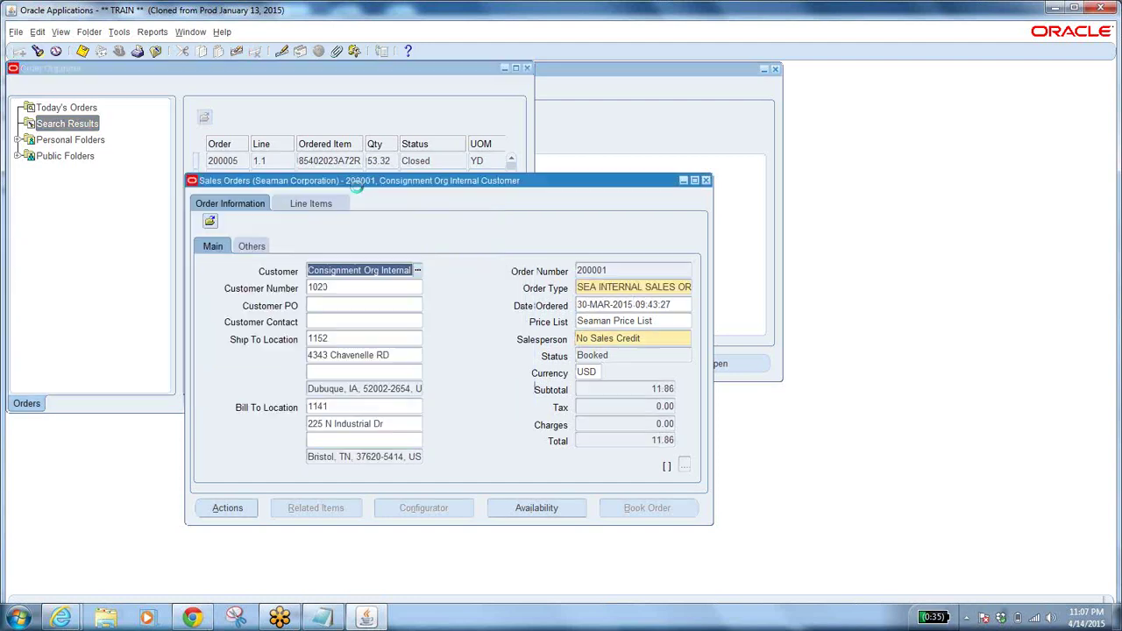
click(706, 180)
Step: Find the order with line 3.1 awaiting shipping for 10 RL of item 85402023A72R in the search results and open it
click(511, 313)
click(512, 314)
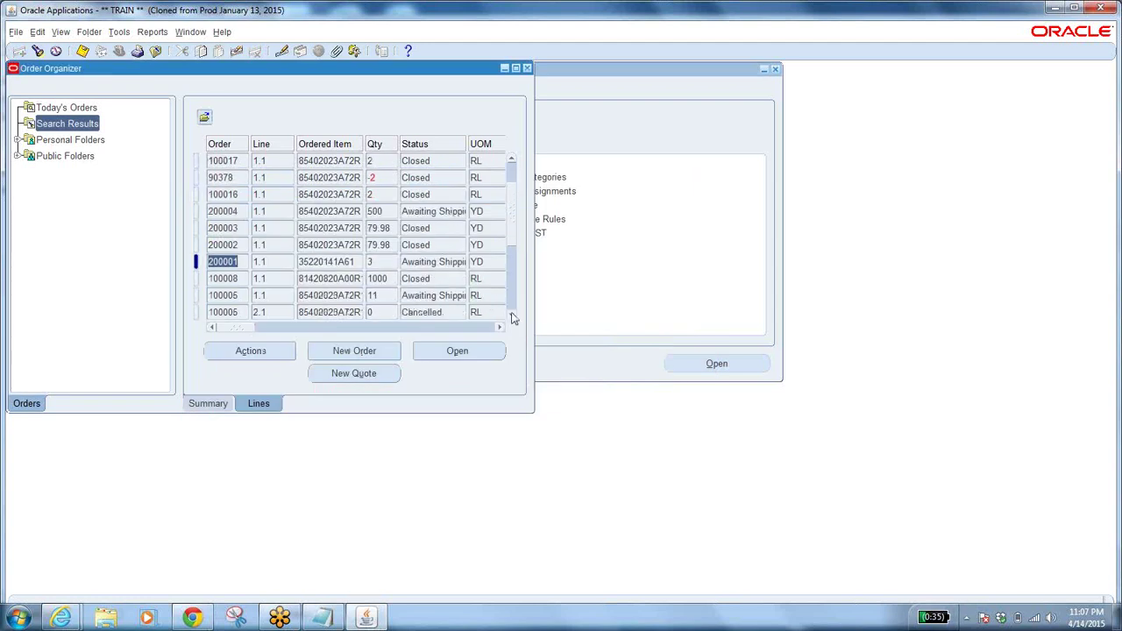
click(511, 314)
drag(251, 330, 204, 340)
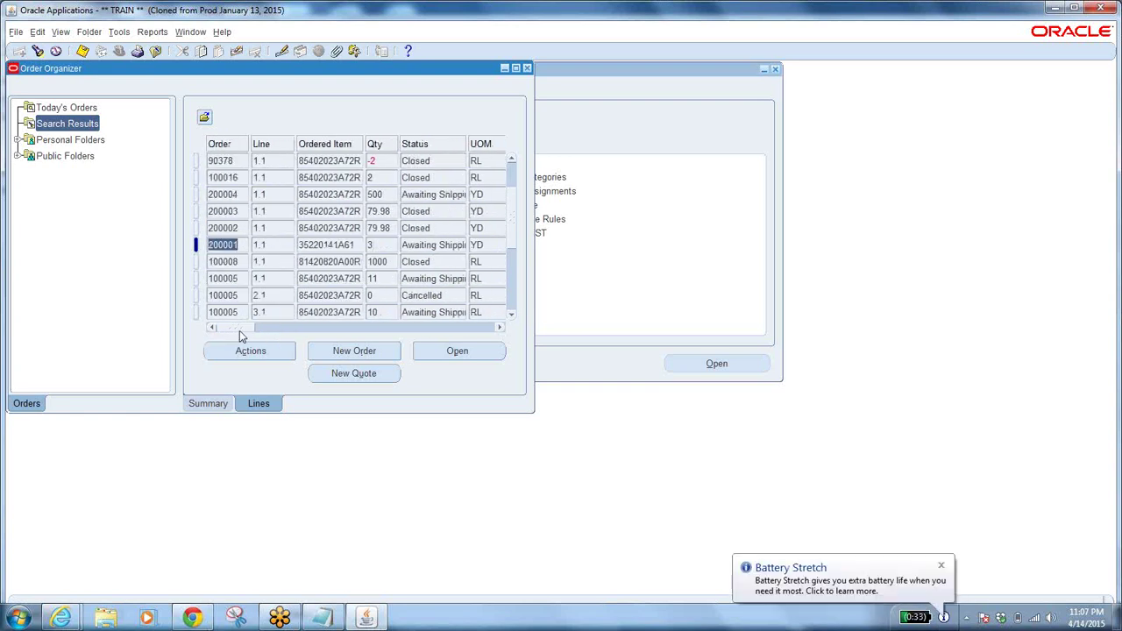
drag(237, 333, 277, 330)
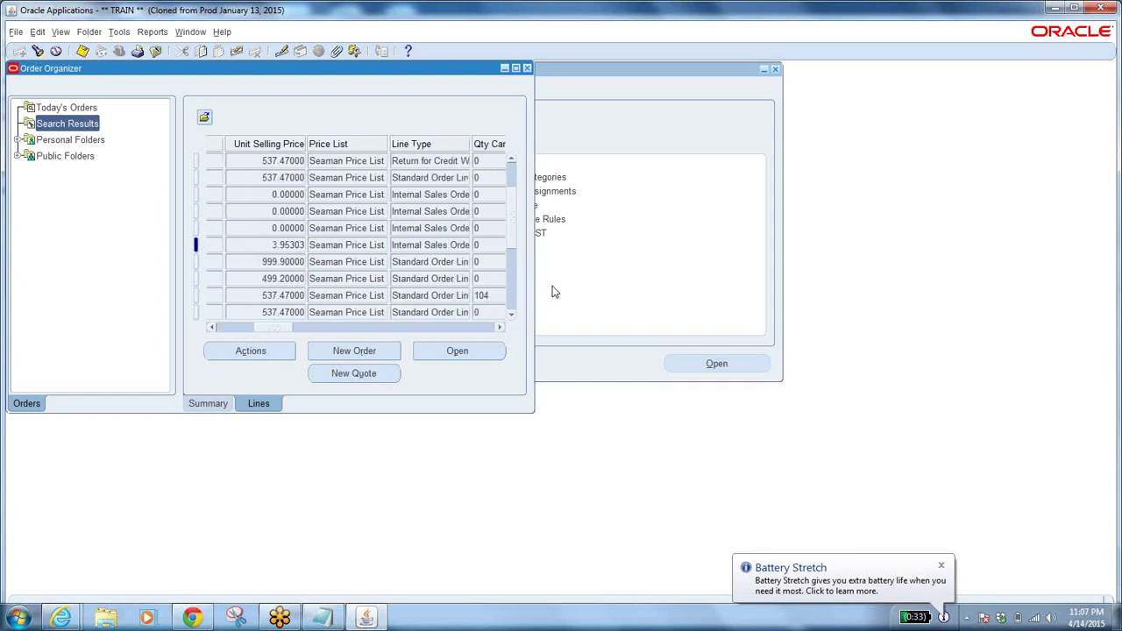
drag(280, 332, 210, 327)
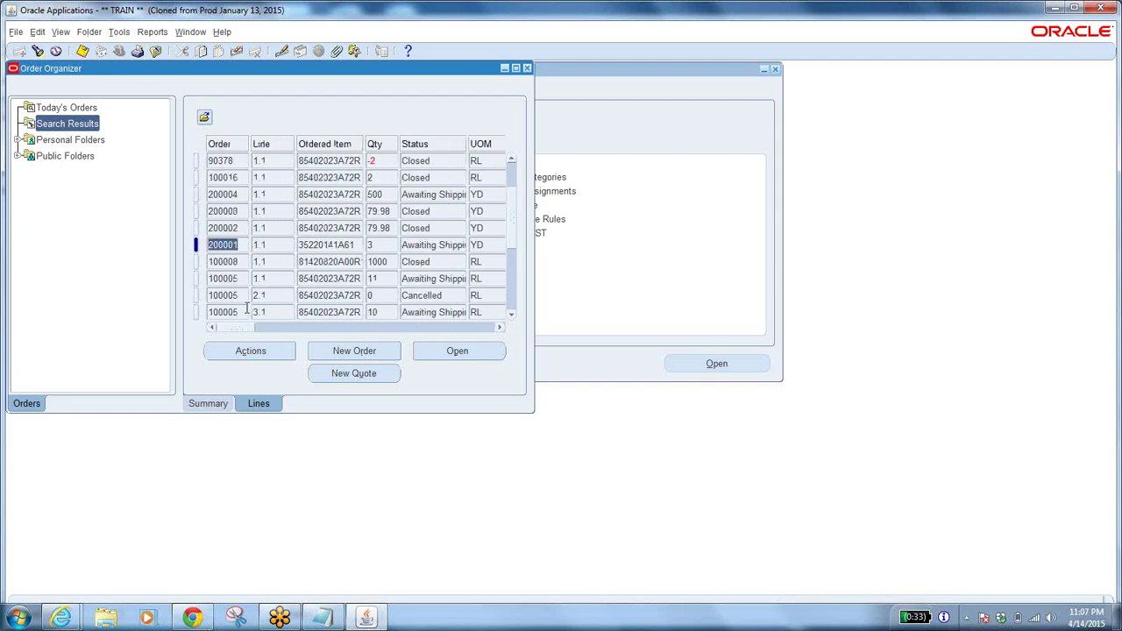
click(244, 311)
click(502, 354)
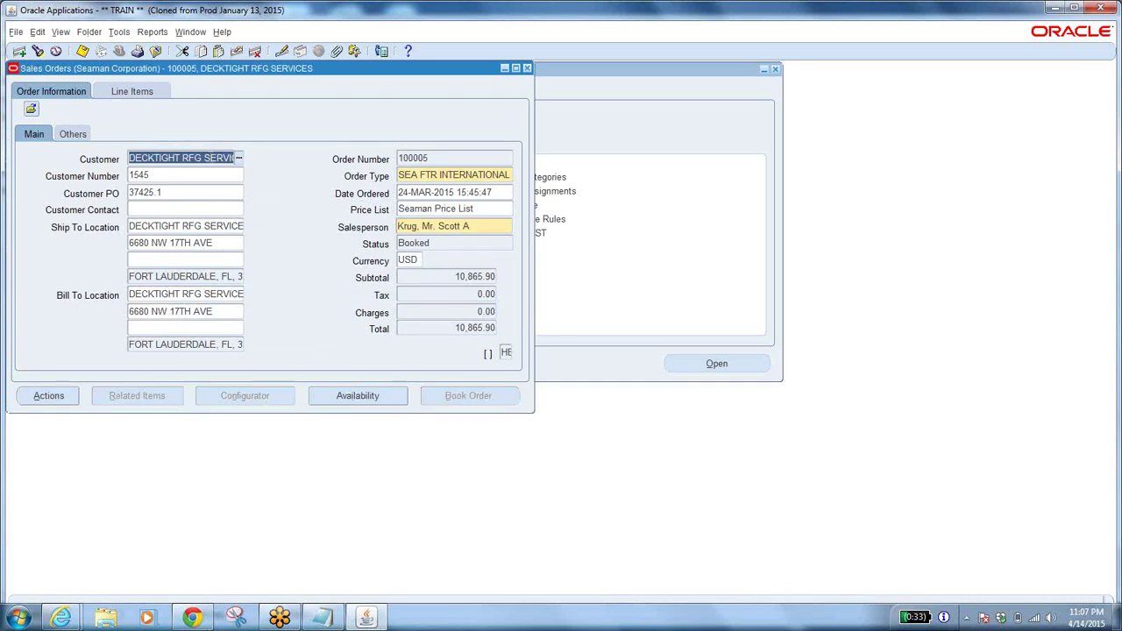
Step: Copy the customer name DECKTIGHT RFG SERVICES from the order header onto a new line of the Notepad notes
right_click(208, 156)
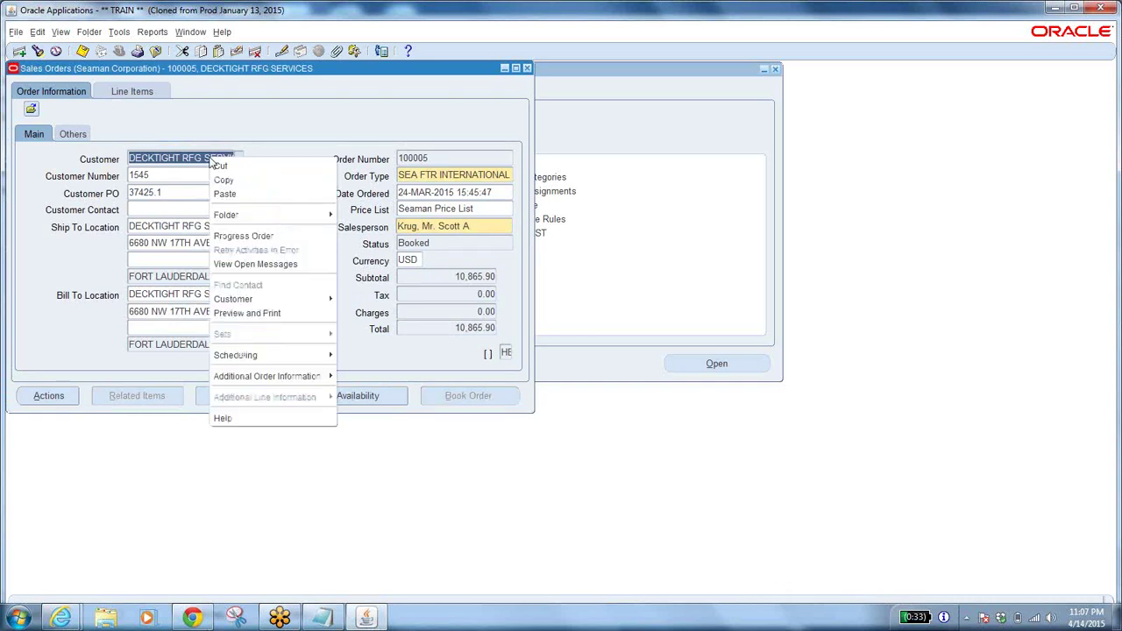
click(263, 195)
click(322, 617)
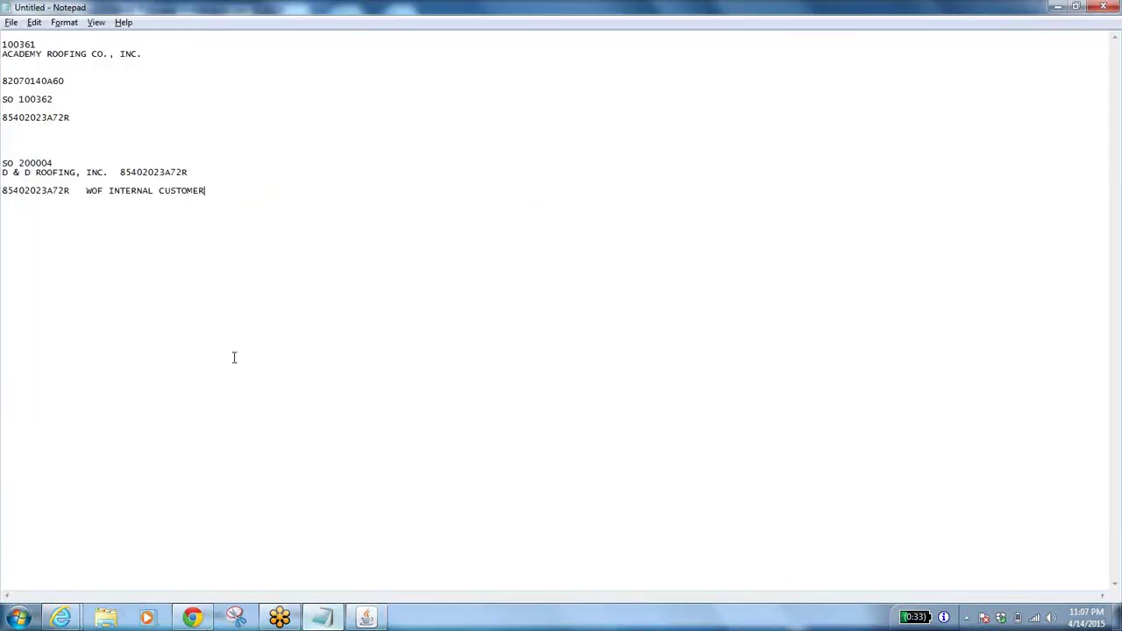
text(DECKTIGHT RFG SERVICES)
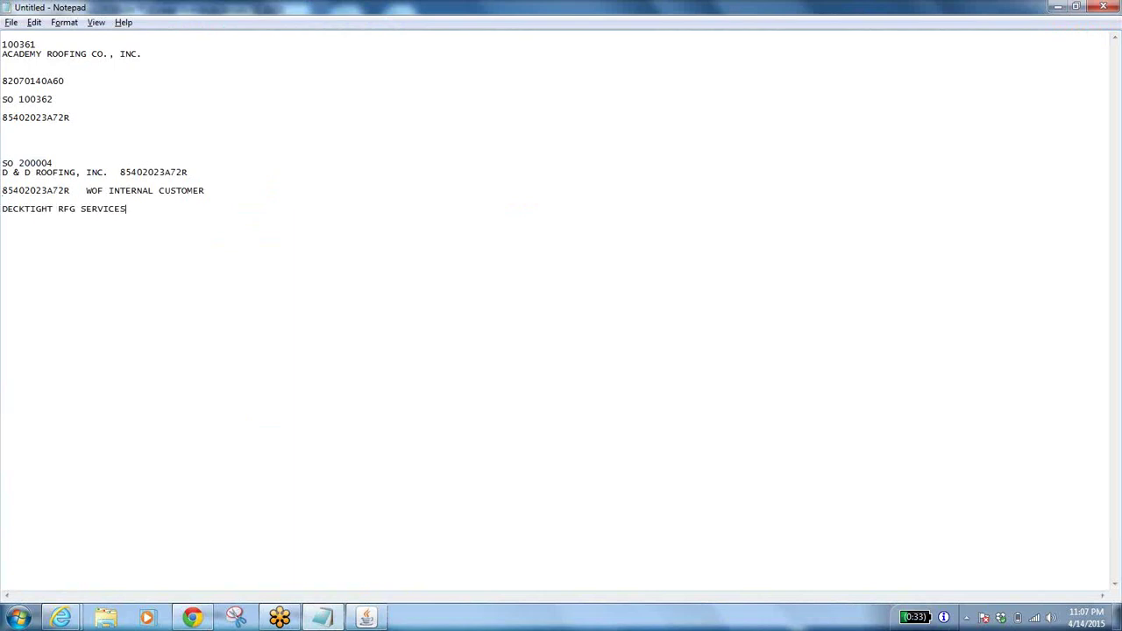
Step: Copy the order number from the Oracle Applications order header into Notepad beside DECKTIGHT RFG SERVICES, and return to the order
key(alt+Tab)
double_click(440, 157)
key(ctrl+c)
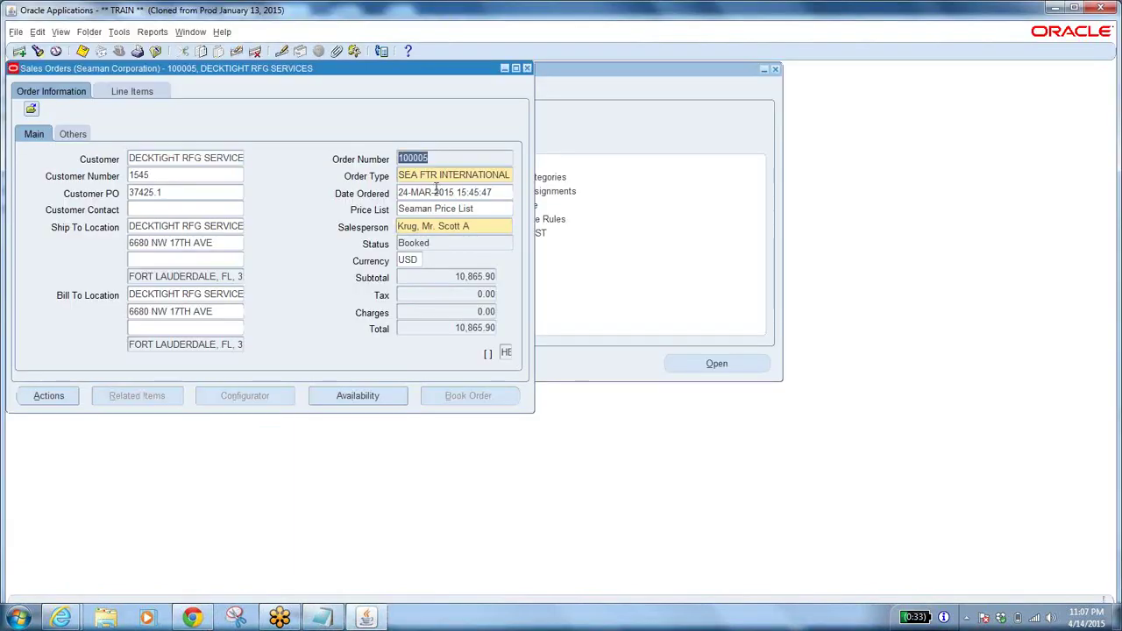
key(alt+Tab)
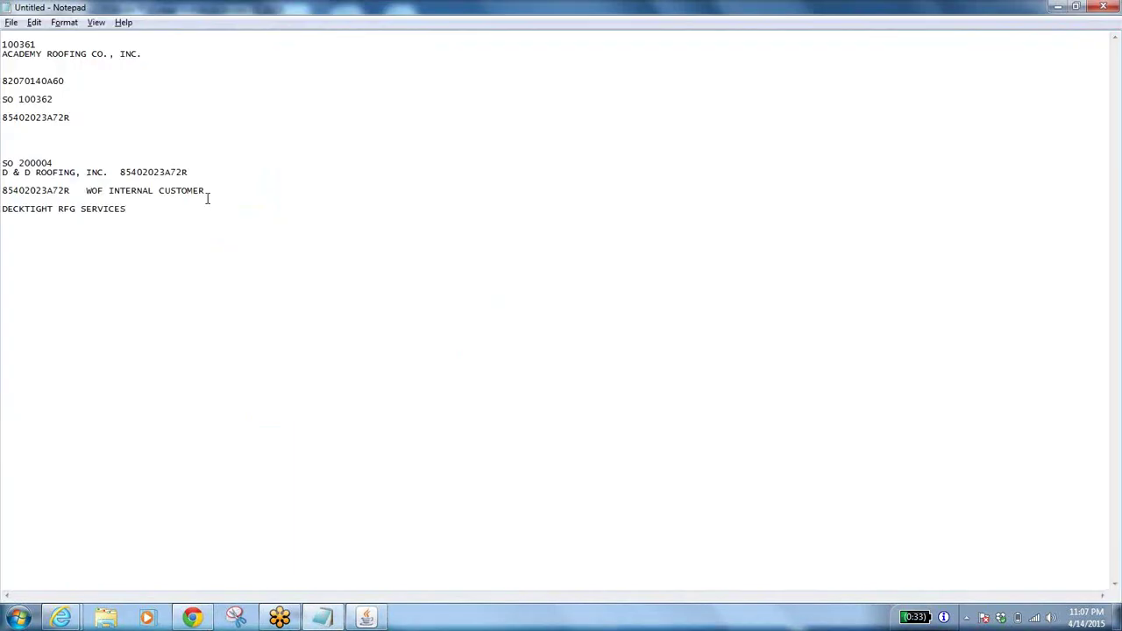
key(ctrl+v)
key(alt+Tab)
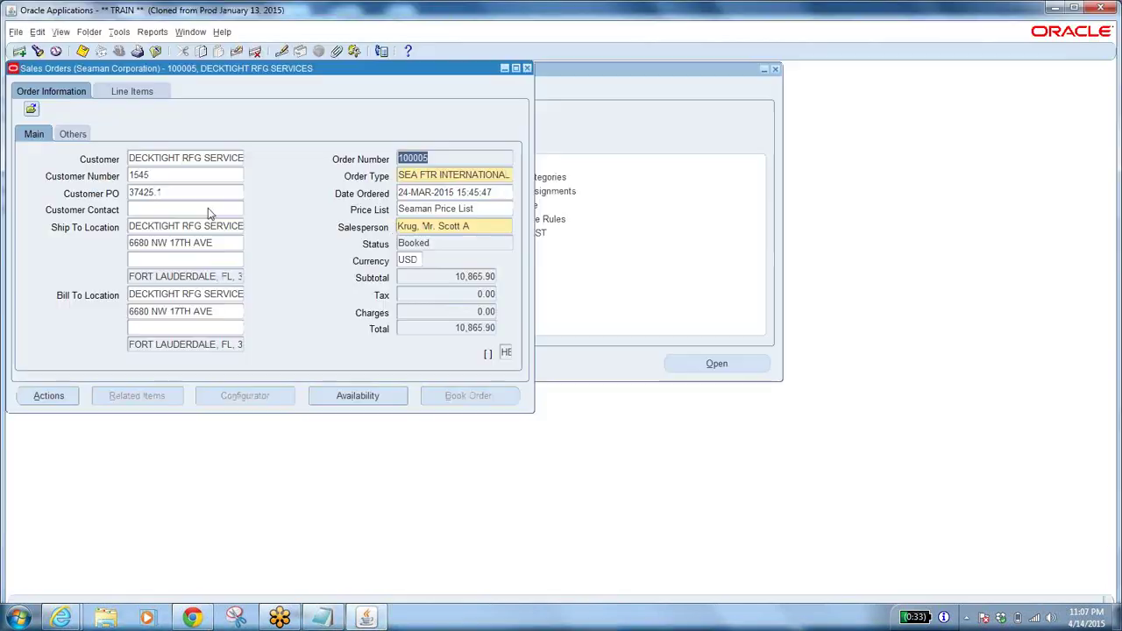
Step: Copy the ordered item code 85402023A72R from line 1.1 of the main line items into Notepad after the order number
click(130, 92)
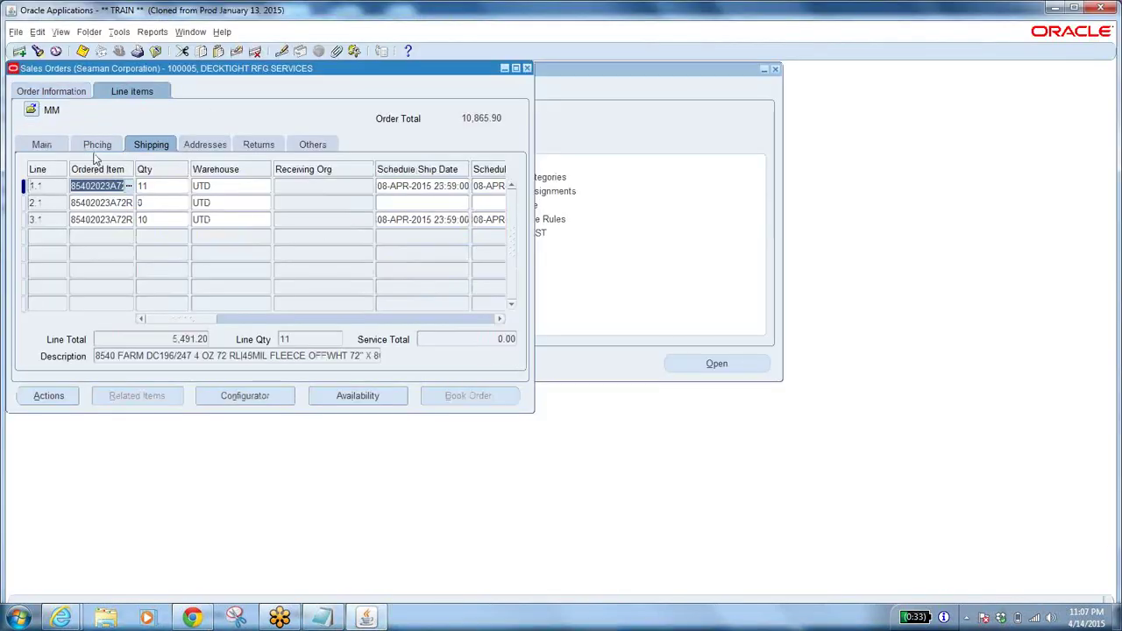
click(42, 145)
click(107, 186)
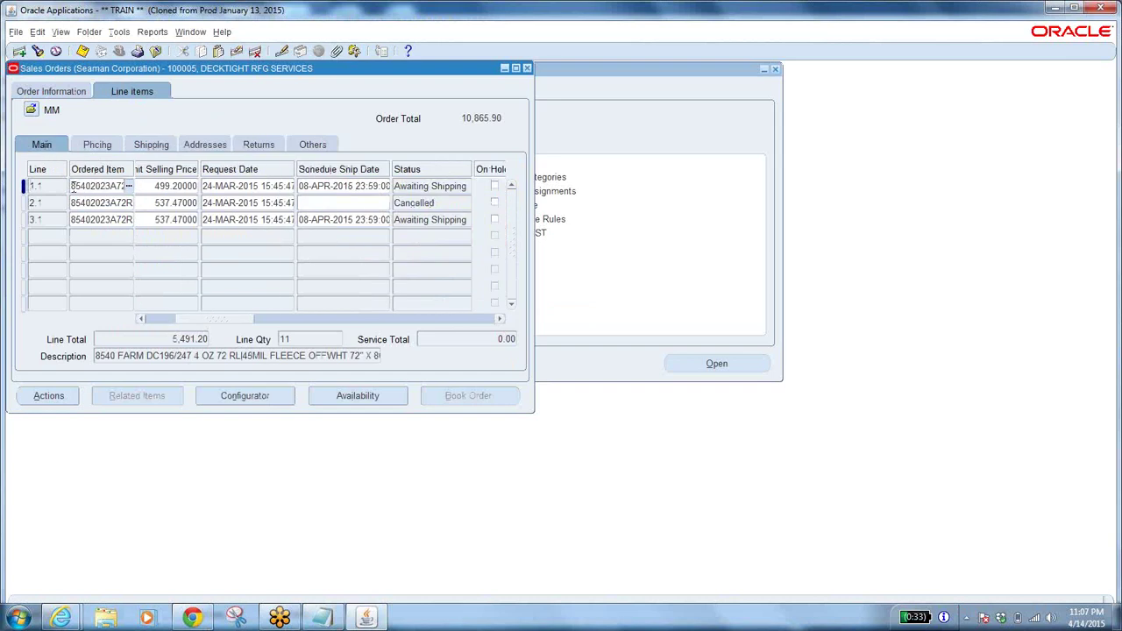
double_click(72, 185)
key(ctrl+c)
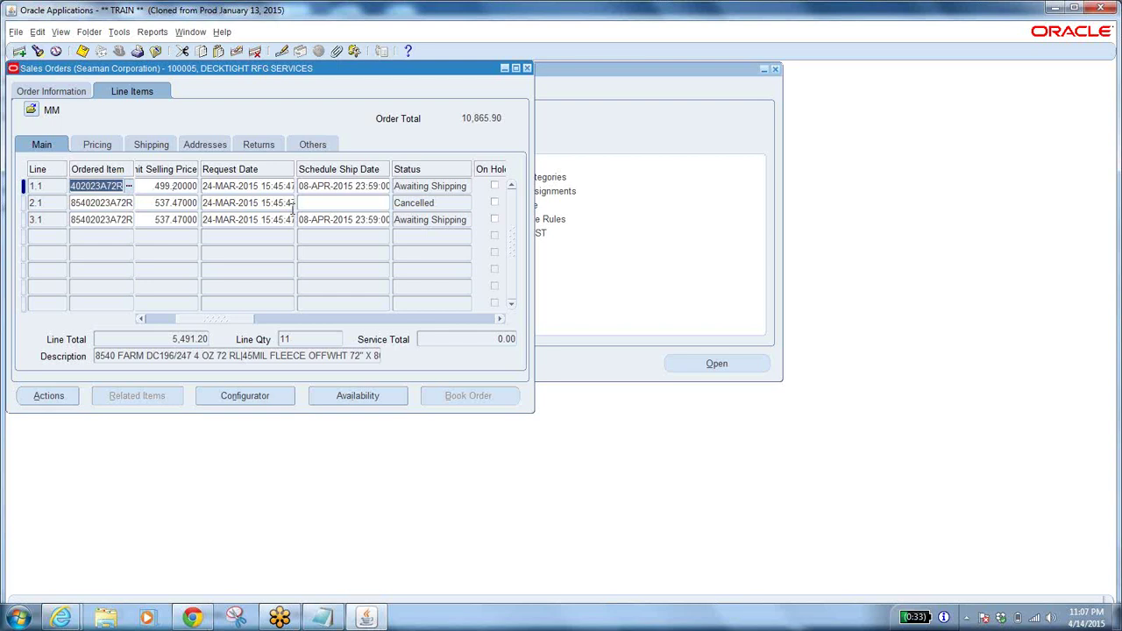
key(alt+Tab)
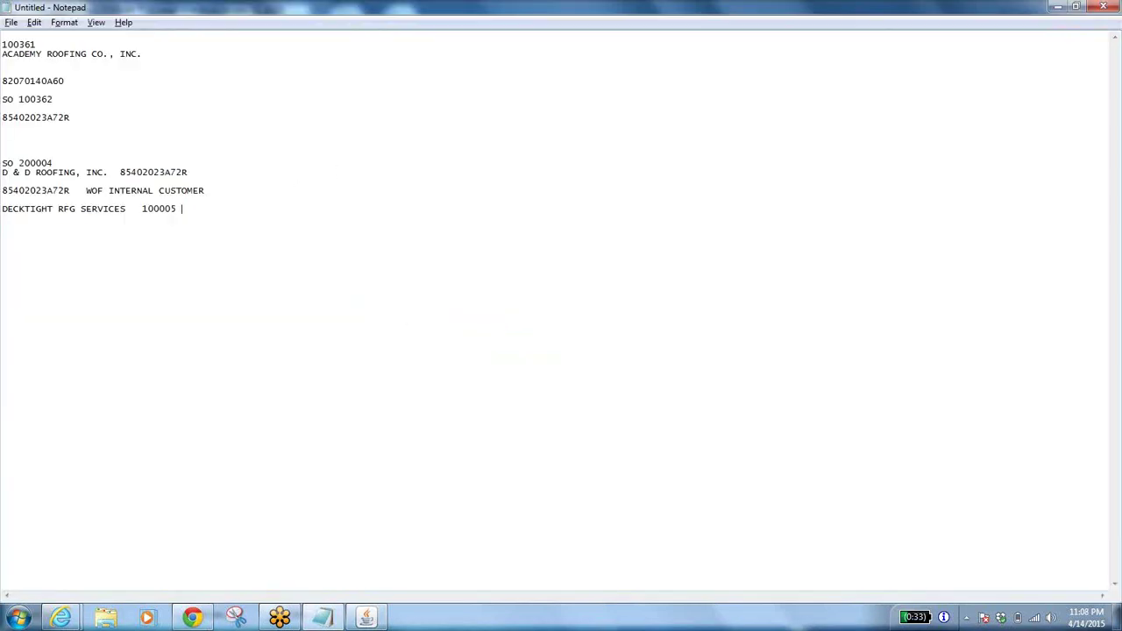
key(Tab)
key(ctrl+v)
Step: Return to the Oracle Applications sales order and start a new order line after line 3.1
key(alt+Tab)
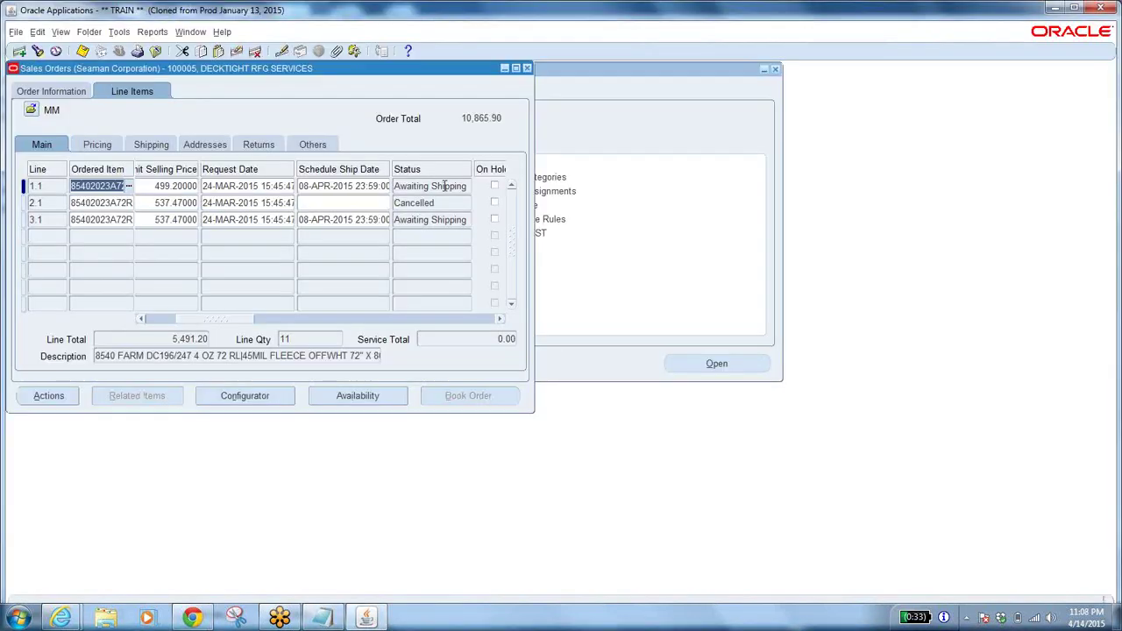
double_click(435, 185)
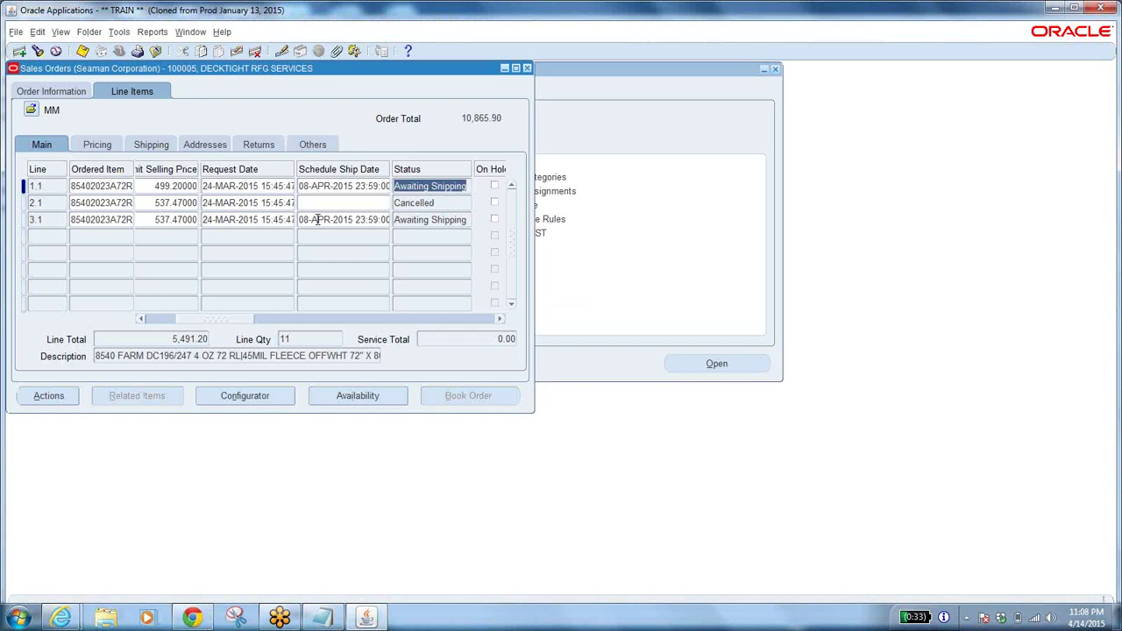
click(111, 235)
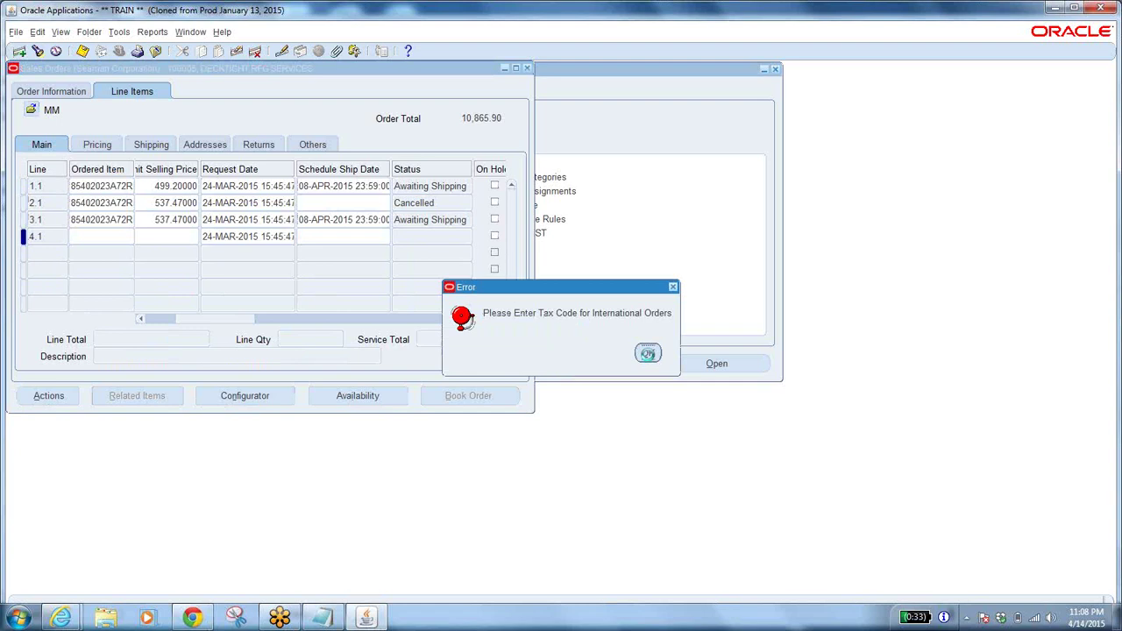
click(649, 353)
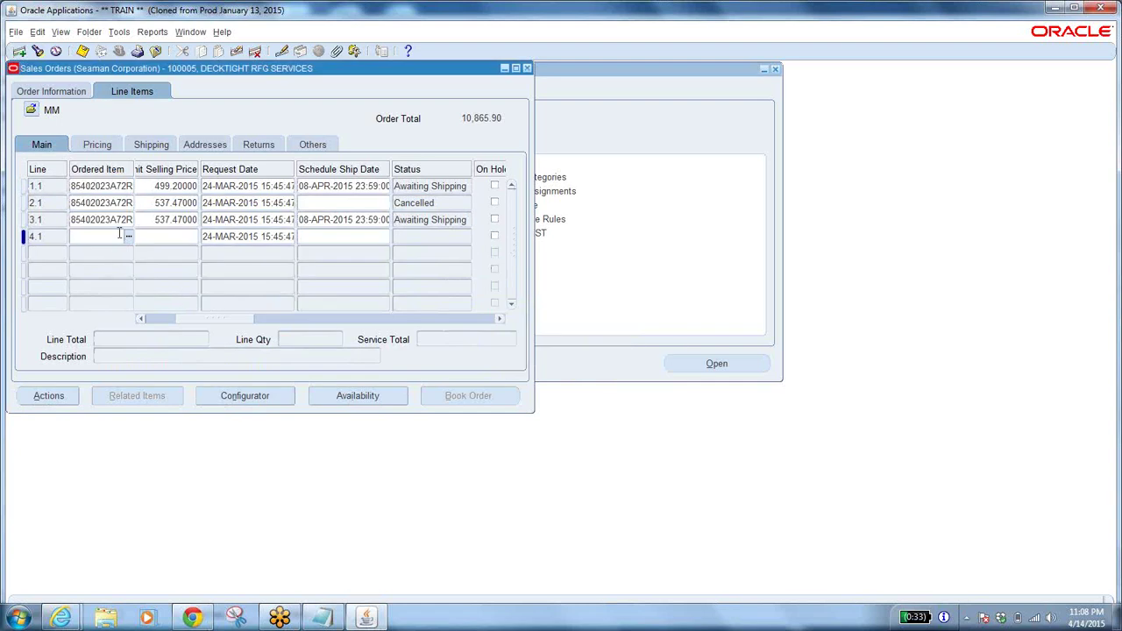
Step: Try to set the tax classification code of line 4.1 to NO TAX, leaving the additional line attributes empty
drag(202, 320, 517, 321)
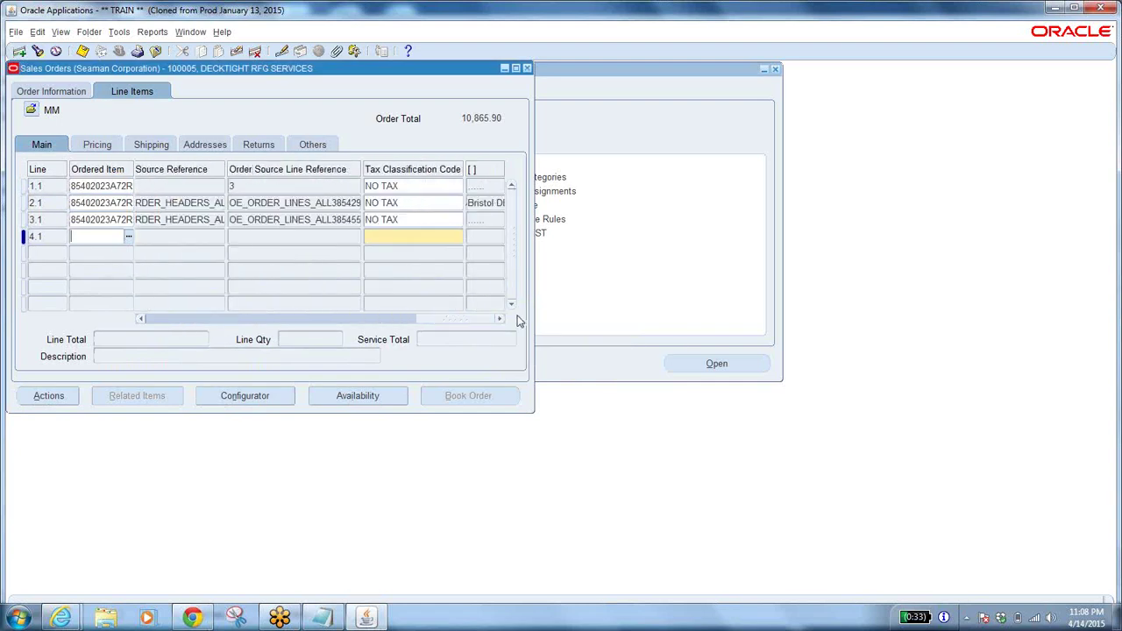
click(387, 236)
text(no)
key(Tab)
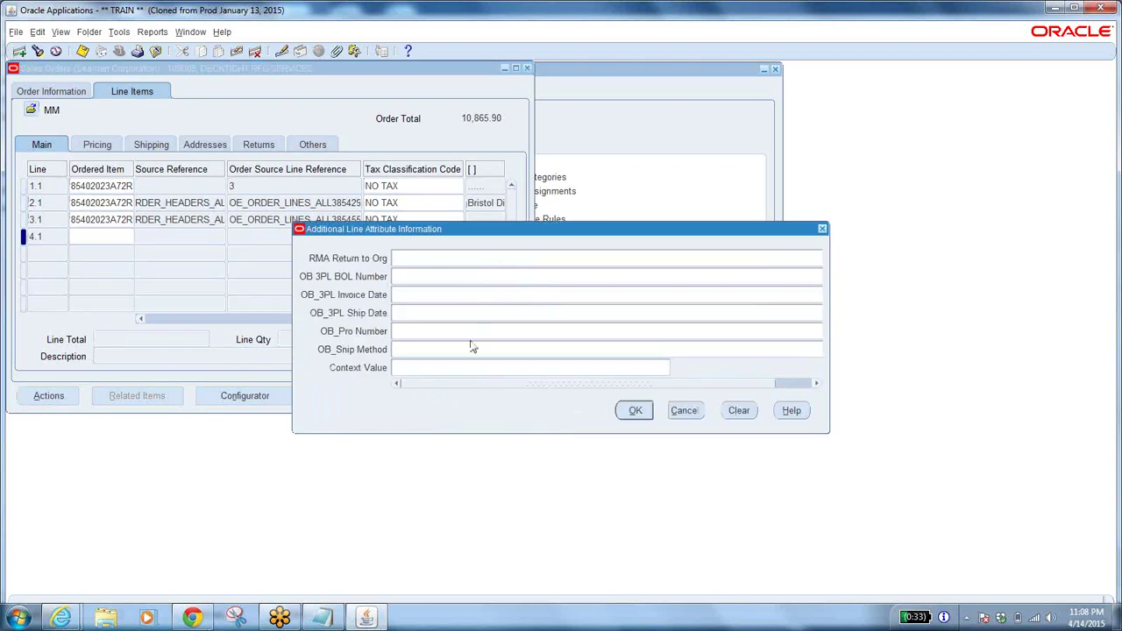
click(698, 418)
Step: Enter item 85402023A72R on line 4.1 with quantity 104 and unit of measure RL
drag(404, 314, 75, 313)
click(86, 237)
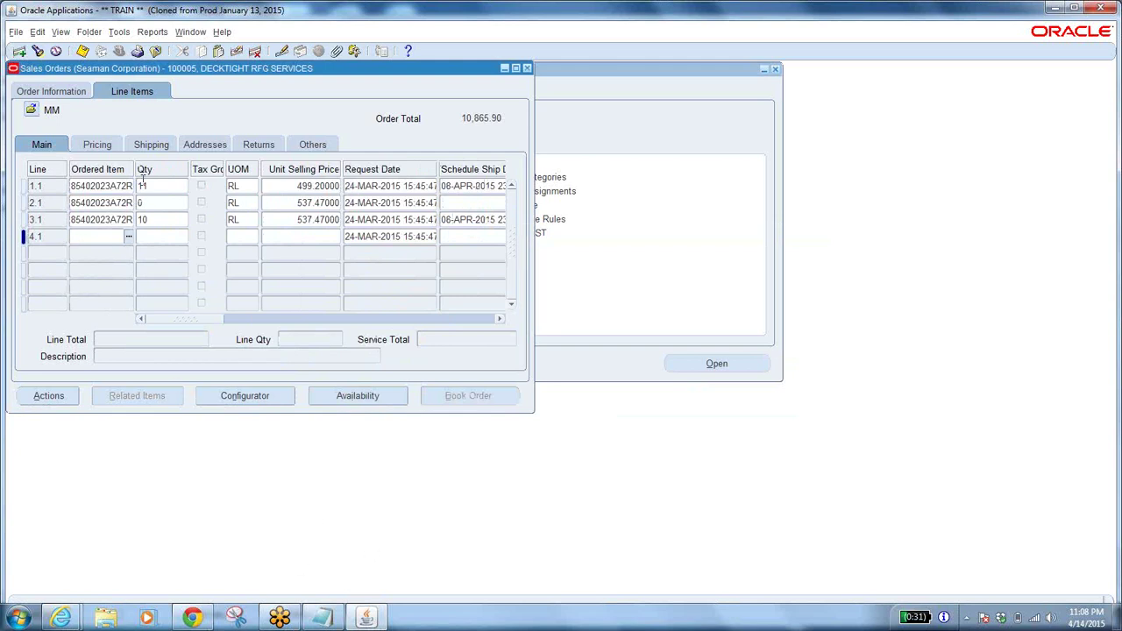
key(ctrl+v)
key(Tab)
text(100)
key(Tab)
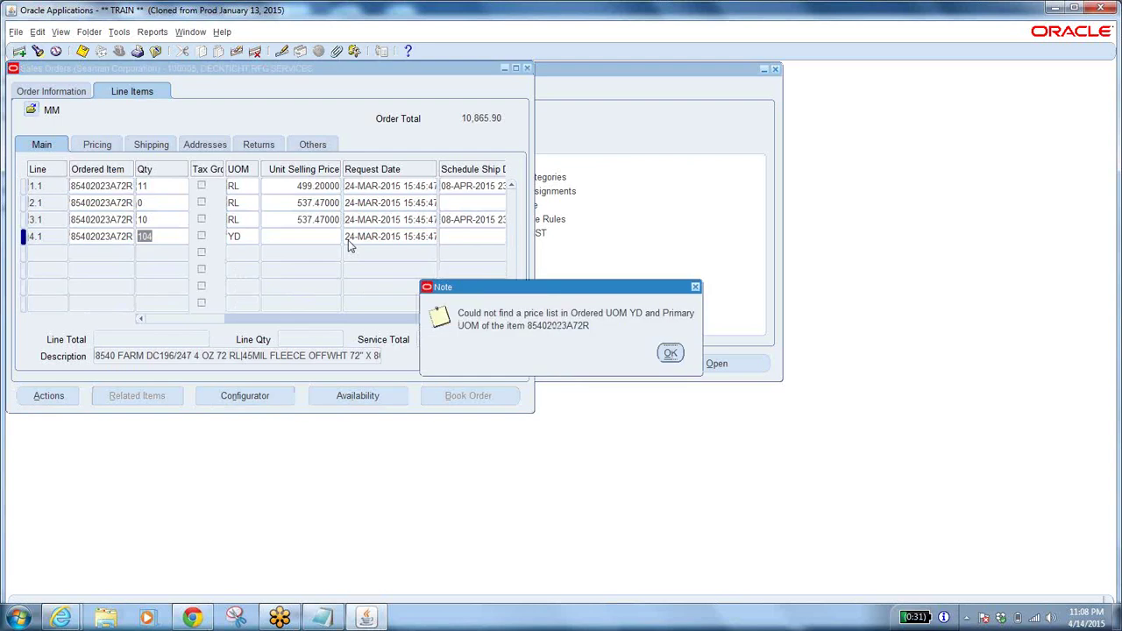
click(669, 353)
text(RL)
key(Tab)
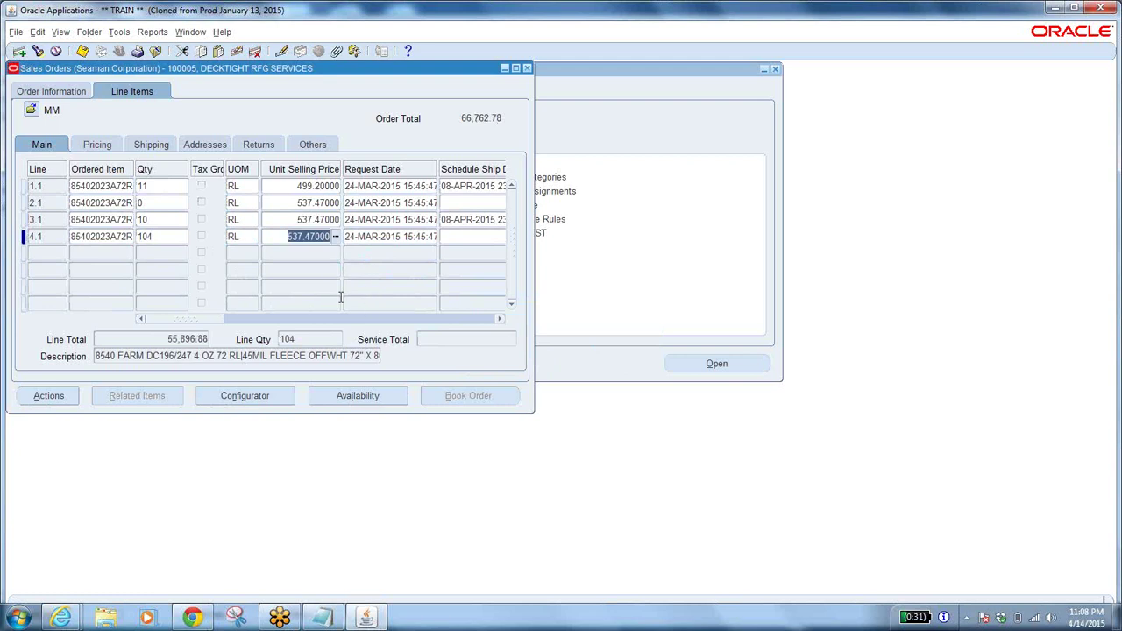
Step: Save the order with its new line 4.1 and dismiss the resulting messages
drag(203, 323, 225, 319)
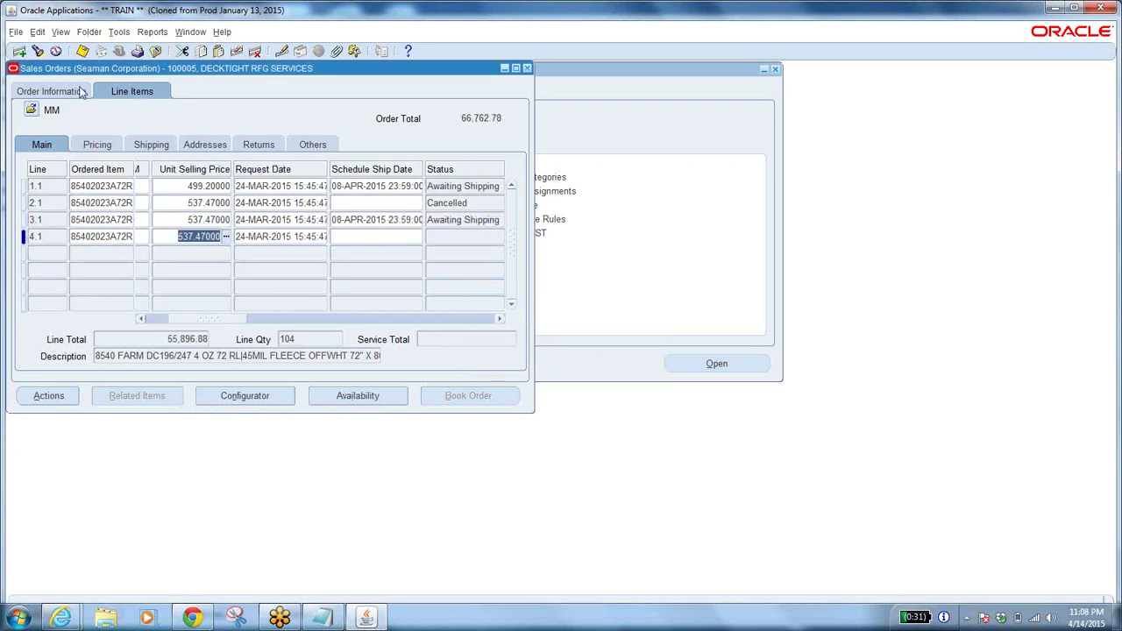
click(82, 51)
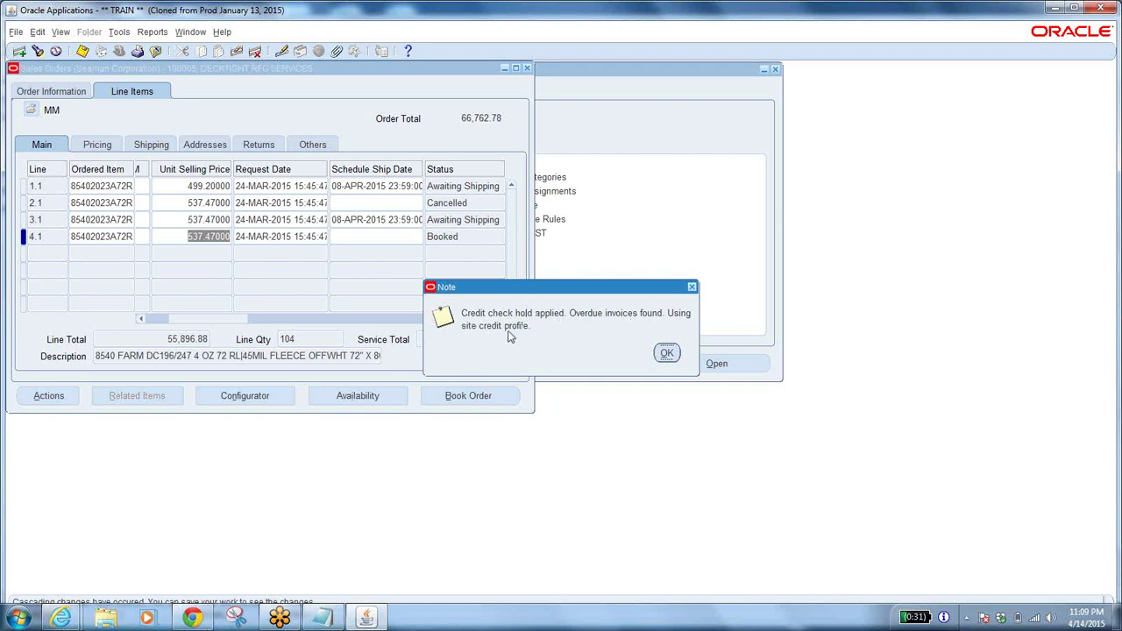
click(663, 353)
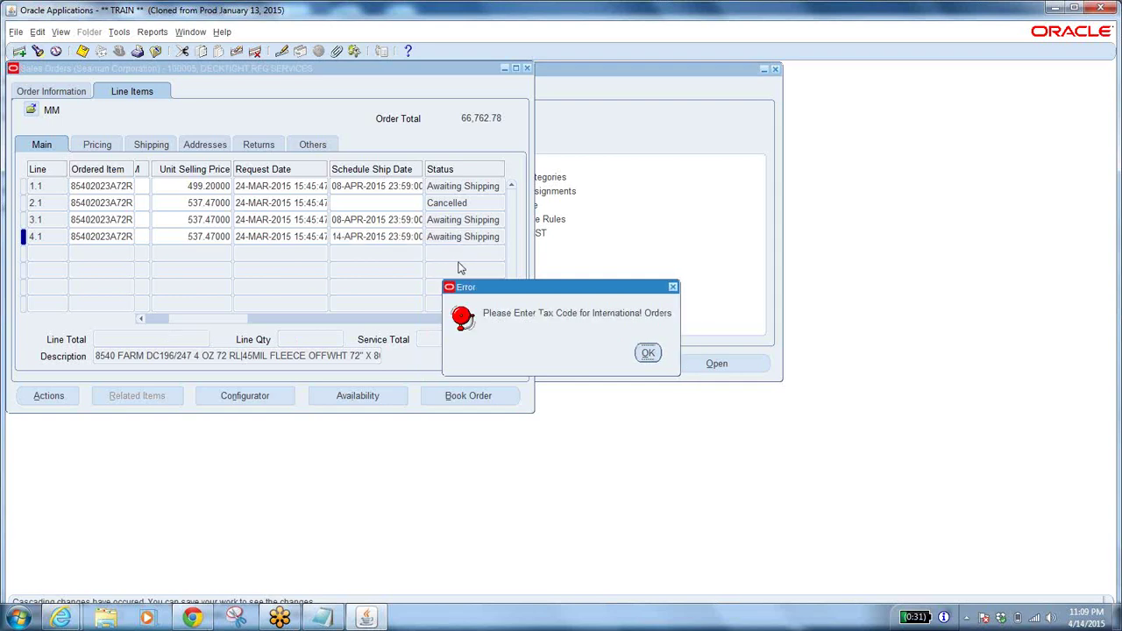
click(646, 353)
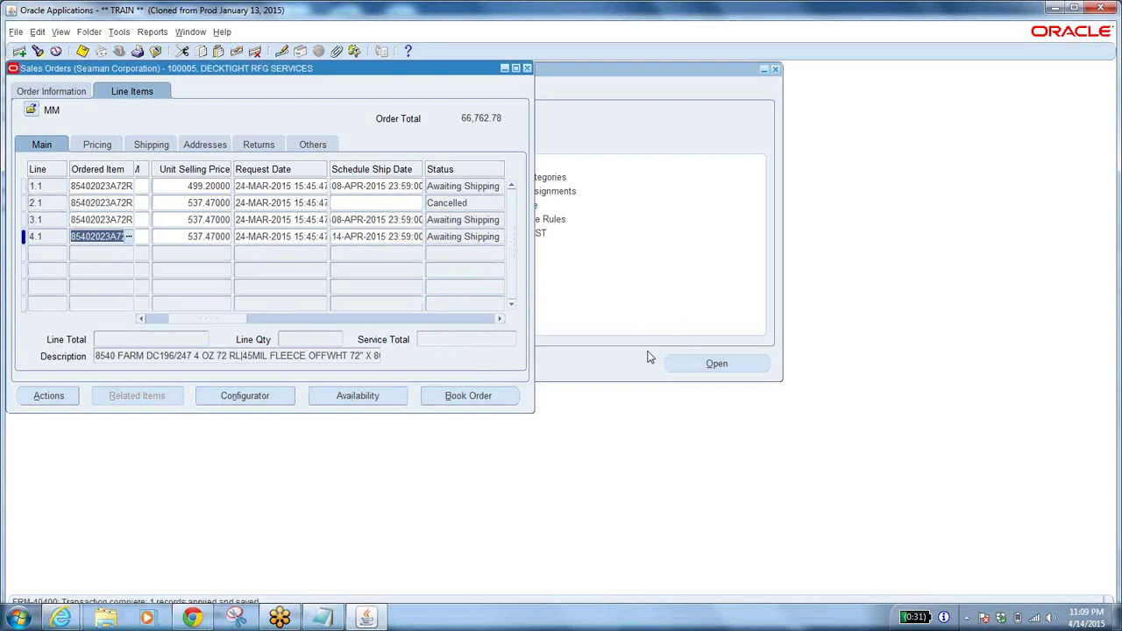
Step: Set the tax classification code of line 4.1 to NO TAX and save the order
drag(180, 318, 447, 339)
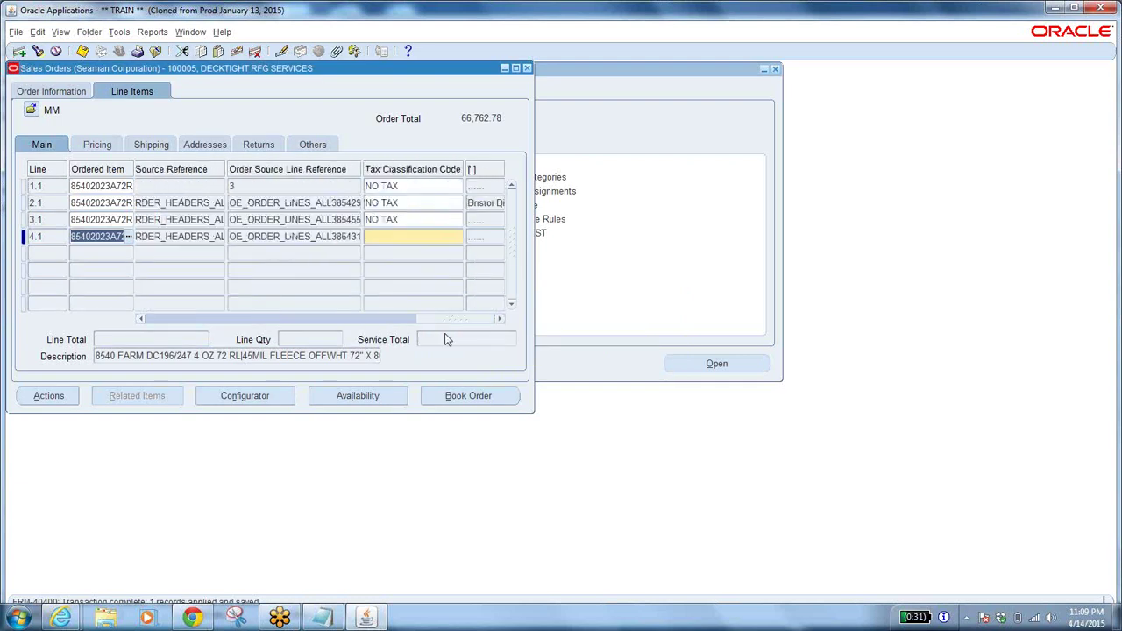
click(418, 241)
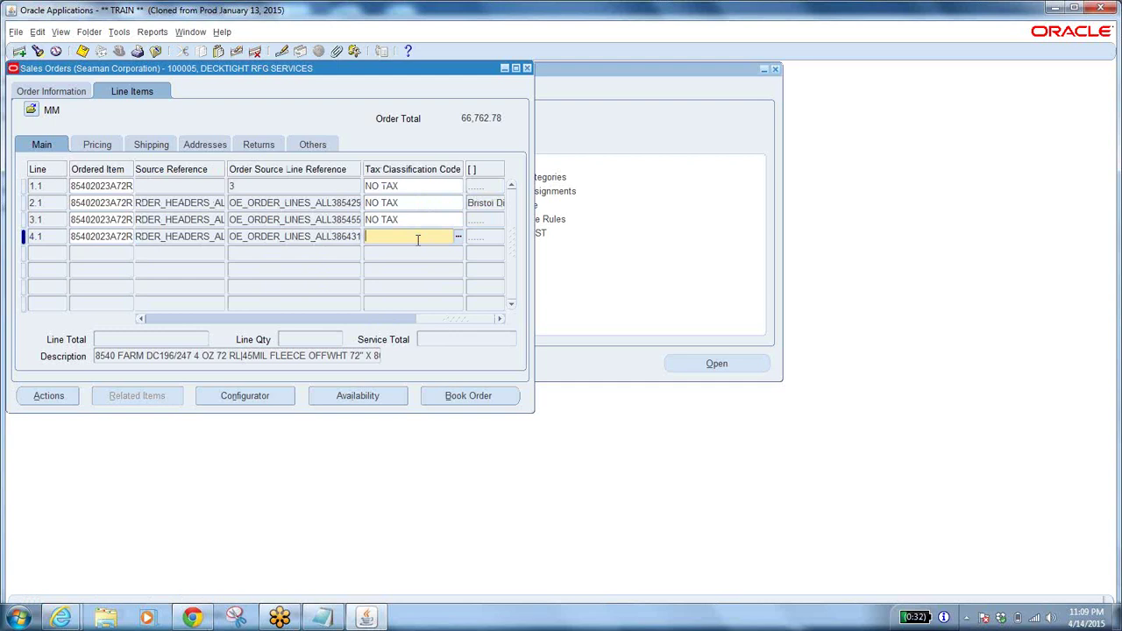
key(shift+F5)
click(81, 52)
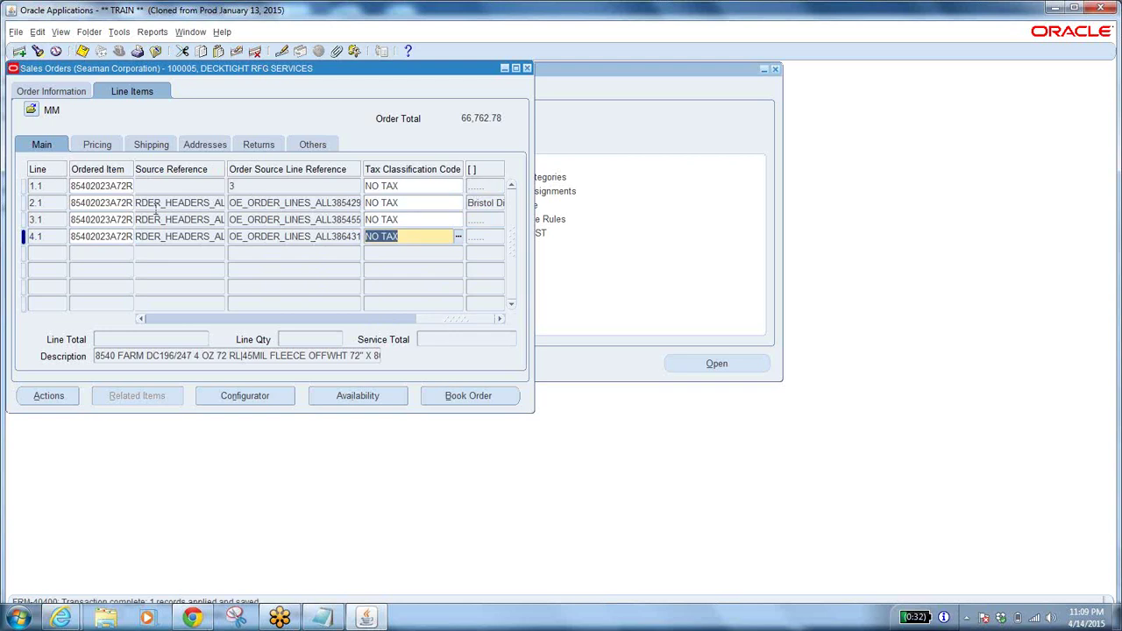
Step: Review the line quantities, then the order header's customer details and payment terms
drag(436, 317, 72, 294)
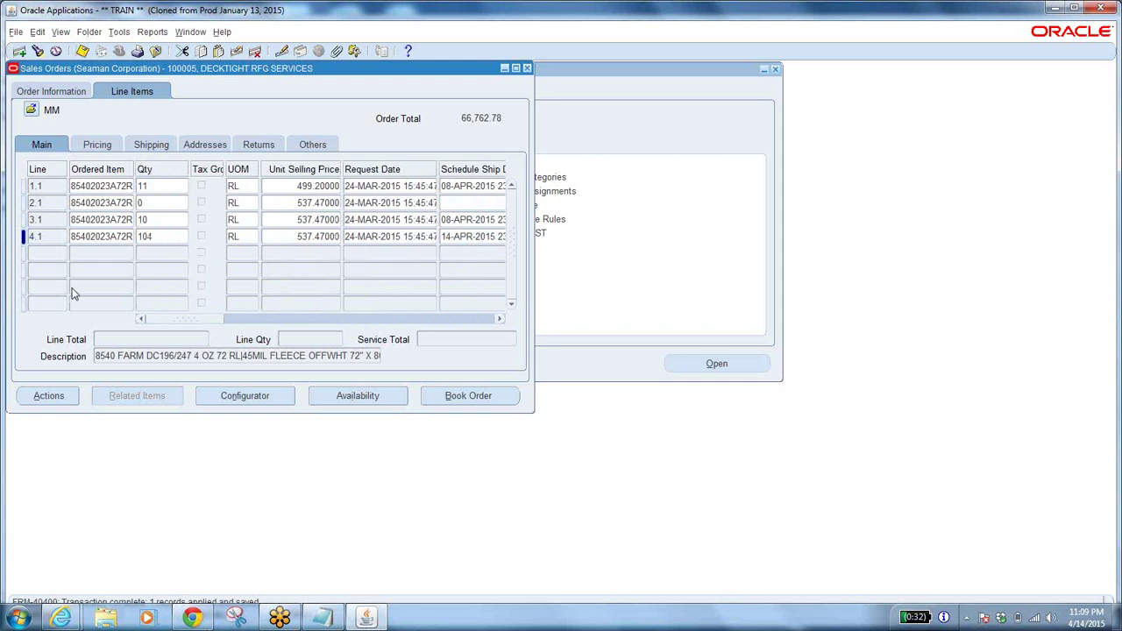
click(46, 91)
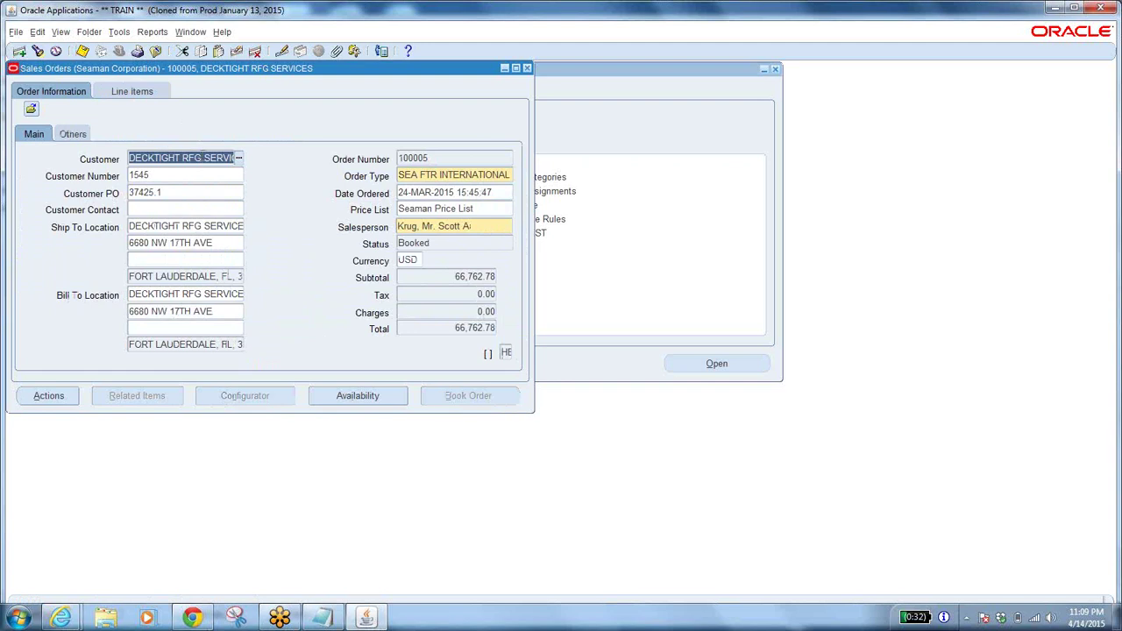
click(201, 159)
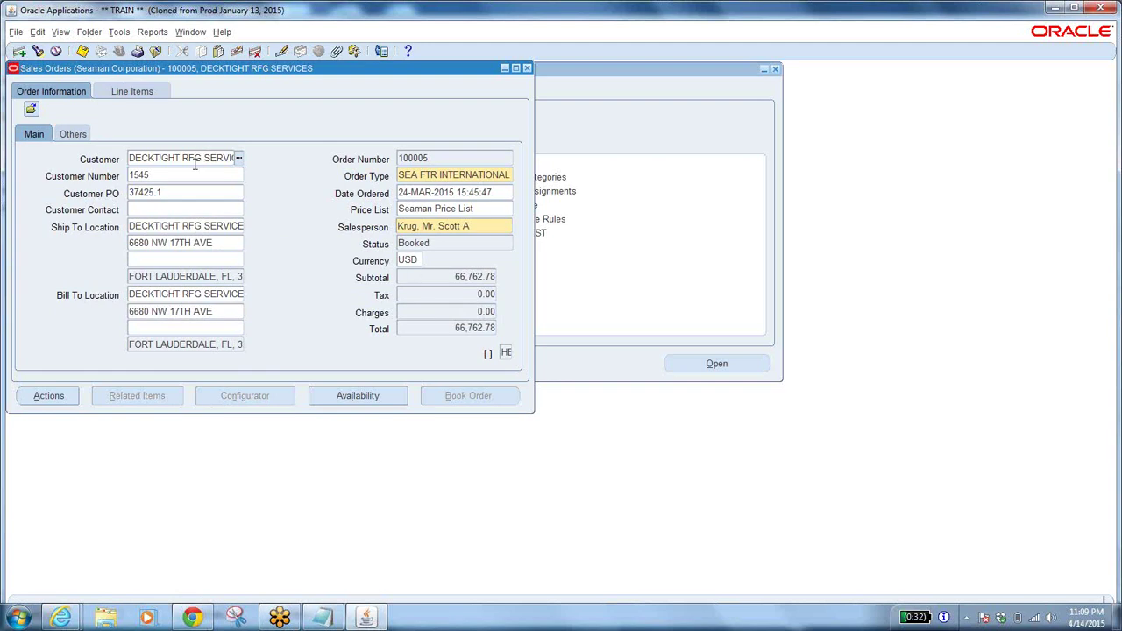
click(73, 134)
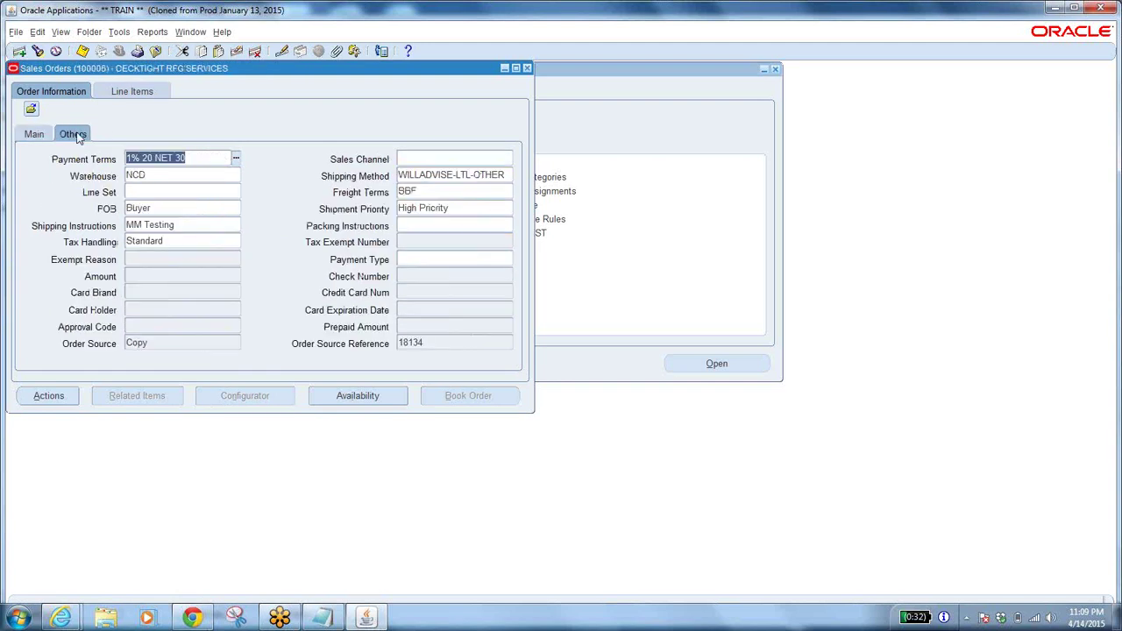
click(201, 158)
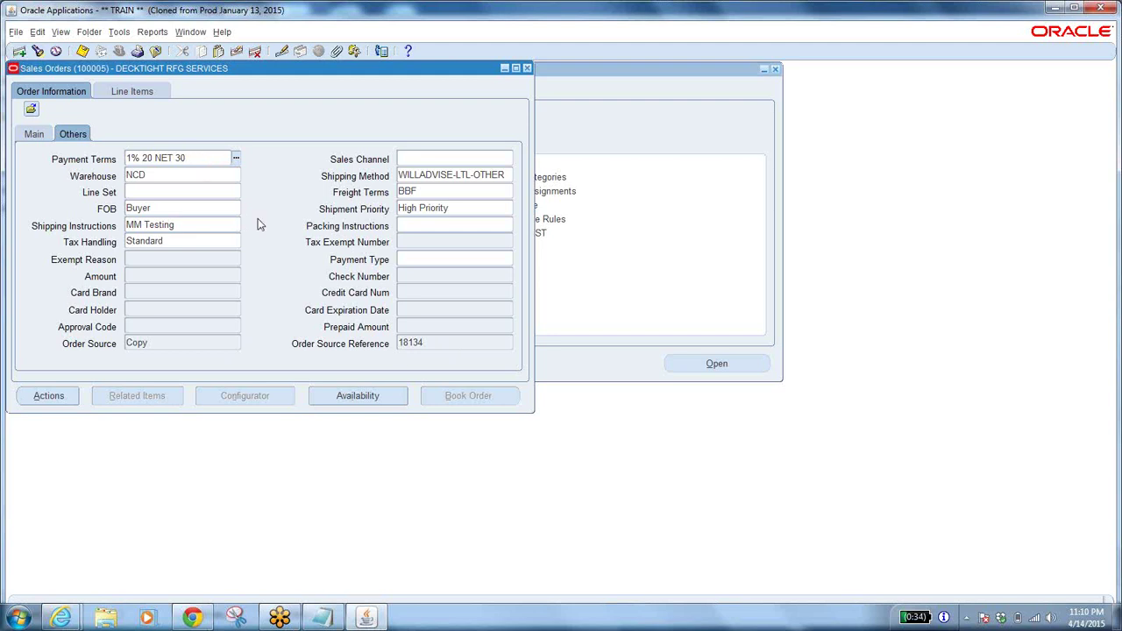
click(67, 395)
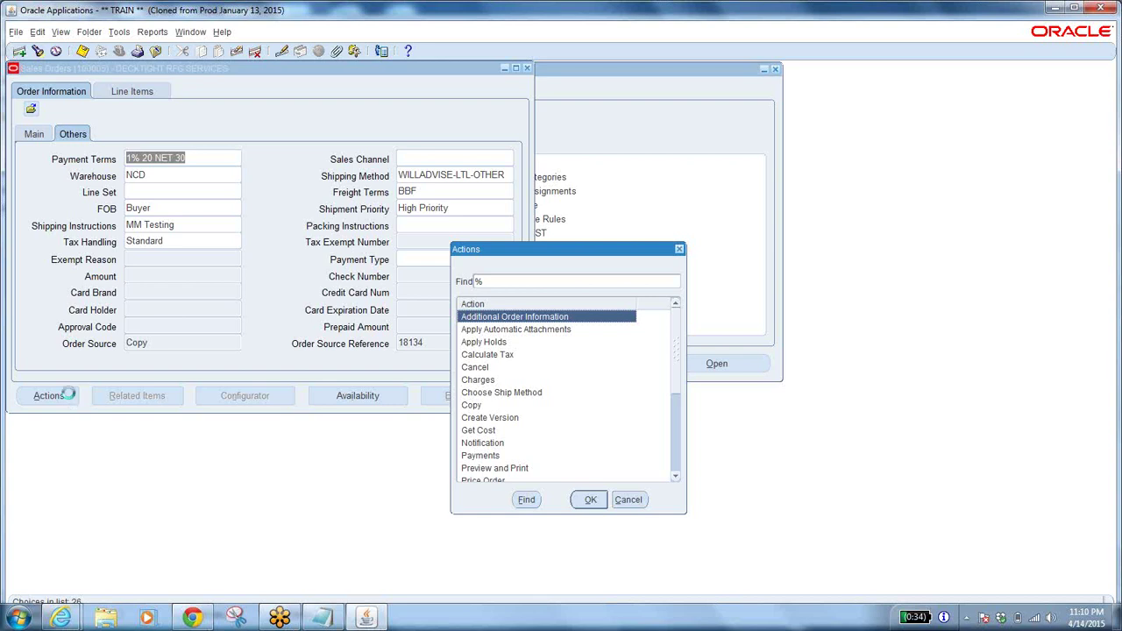
key(Return)
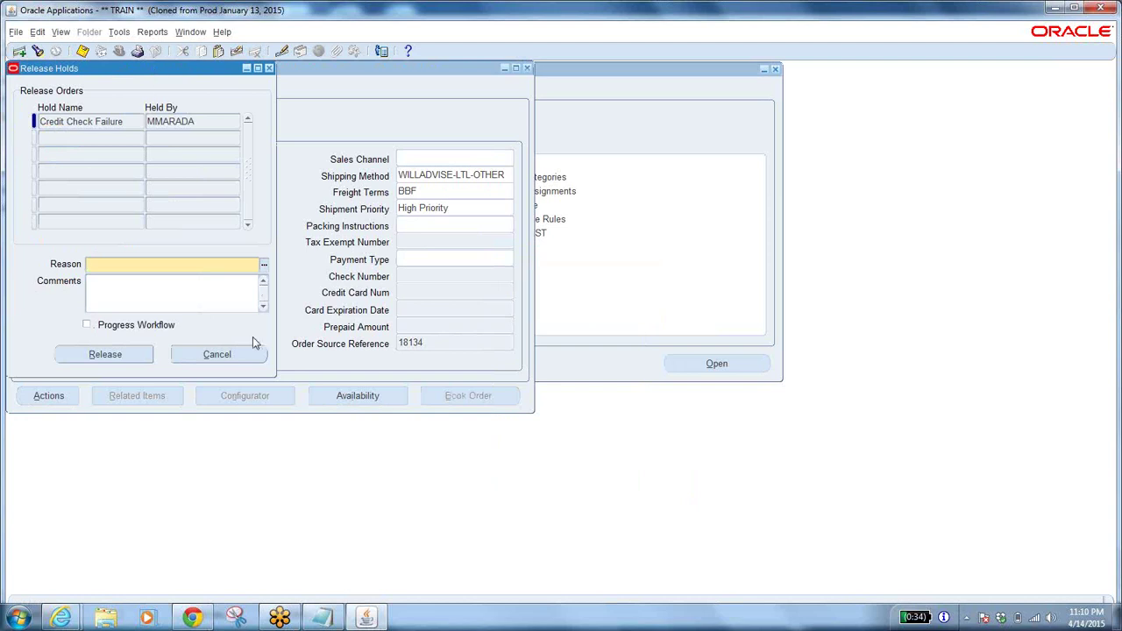
click(234, 355)
Step: Open the Release Holds action for the order and select the Credit Check Failure hold
click(50, 396)
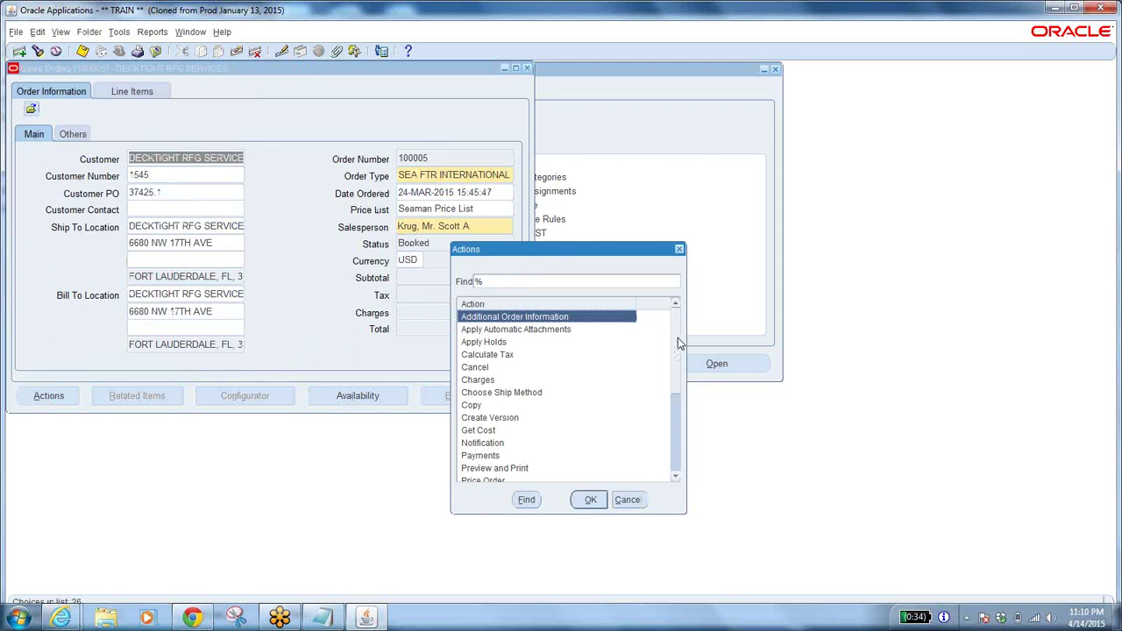
drag(678, 344, 686, 425)
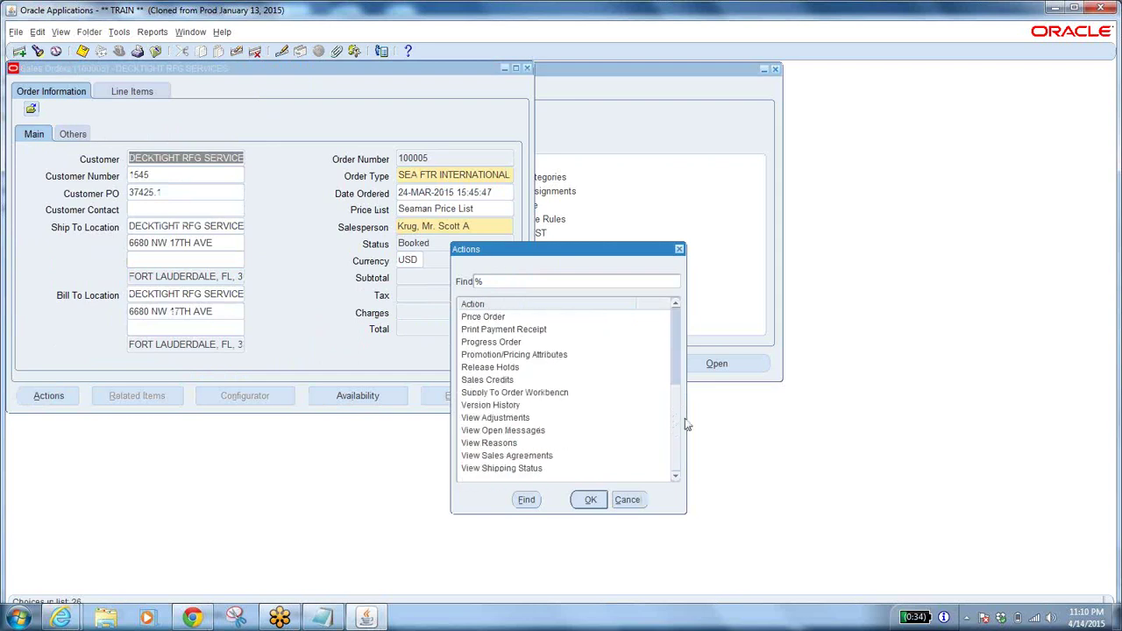
click(490, 366)
click(600, 505)
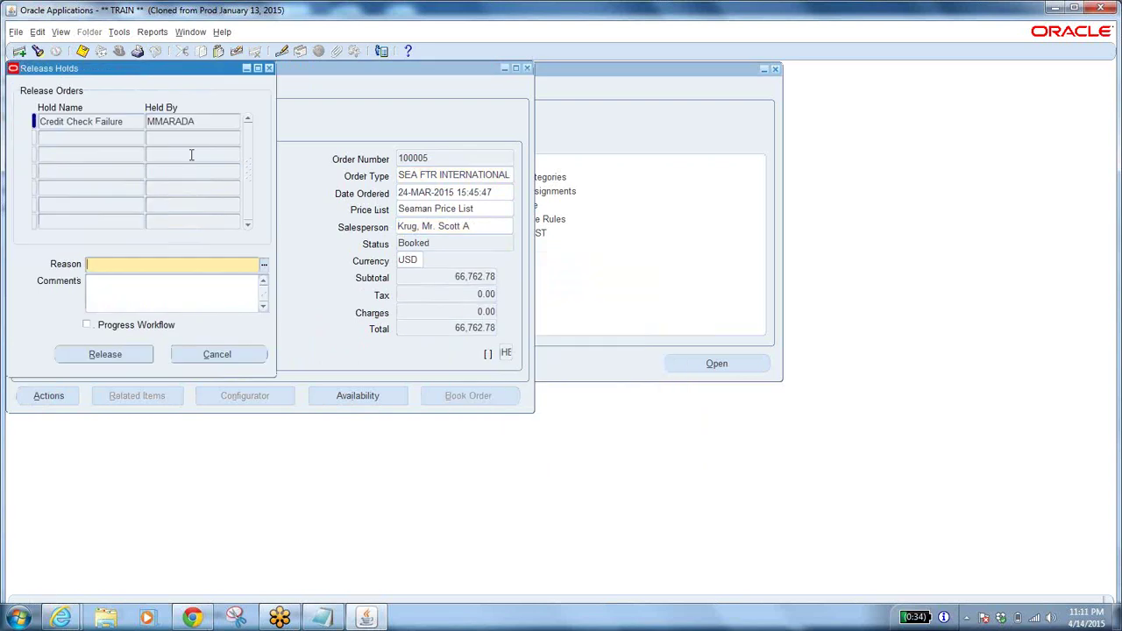
click(131, 122)
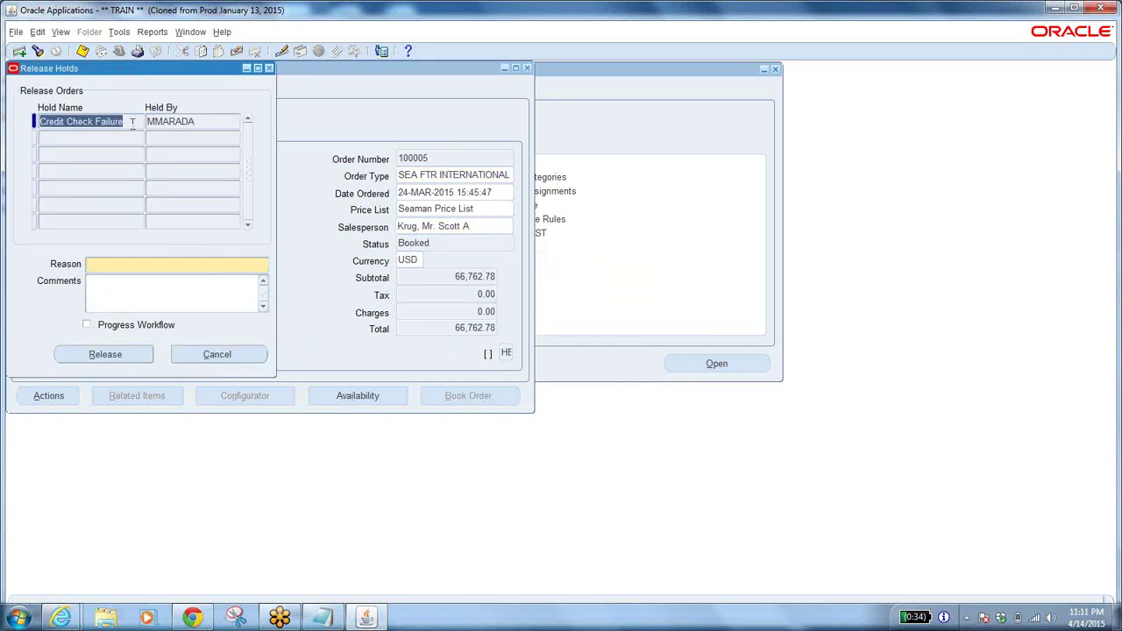
Step: Set the hold's release reason to Customer Passes Approval
click(243, 267)
click(266, 269)
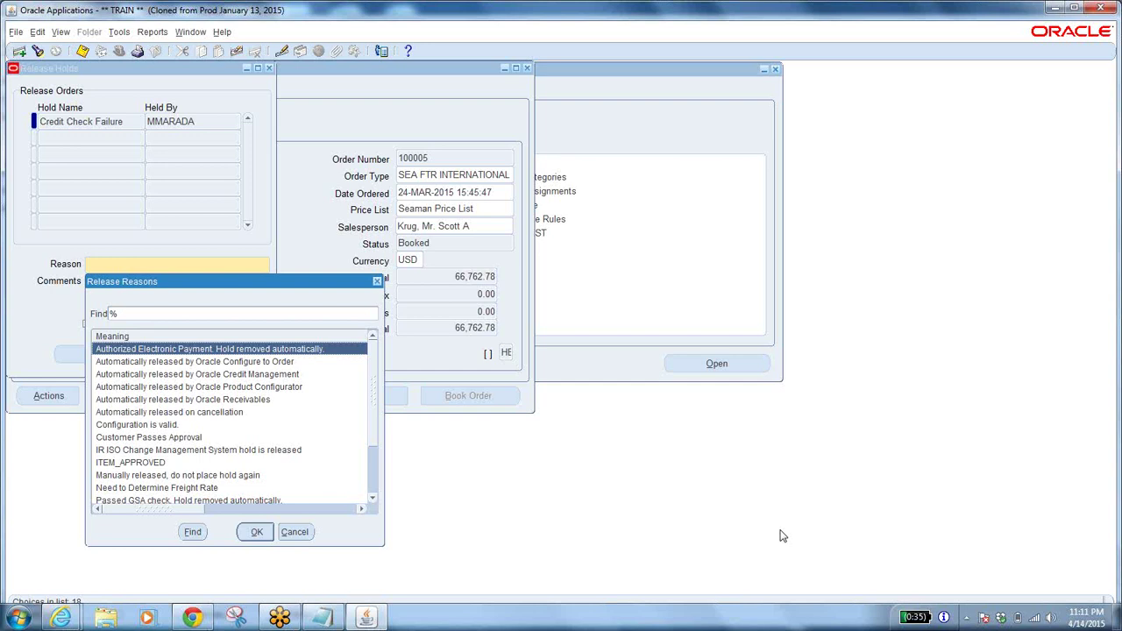
key(XF86MonBrightnessDown)
click(179, 438)
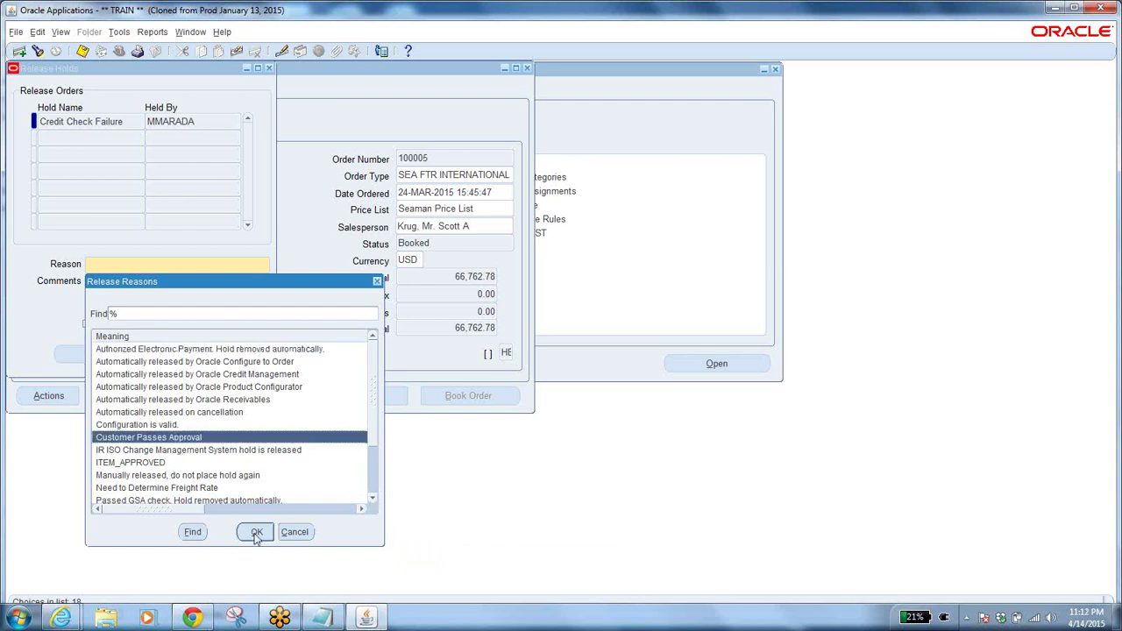
click(254, 531)
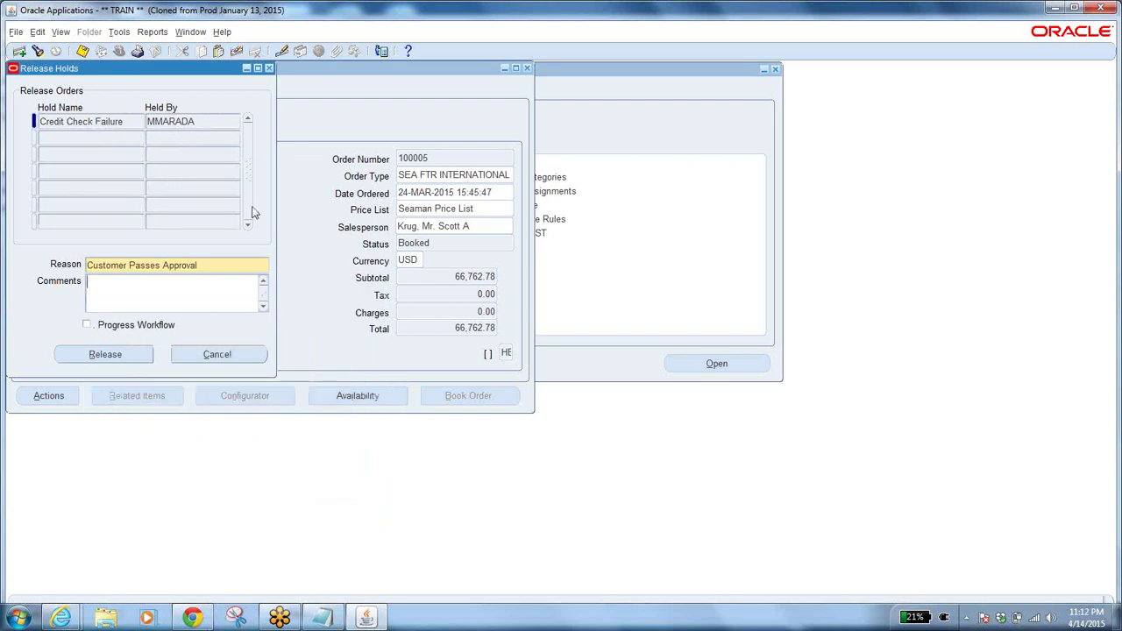
Step: Add the comment "Manually released", enable Progress Workflow and release the Credit Check Failure hold
text(Manually released)
click(87, 325)
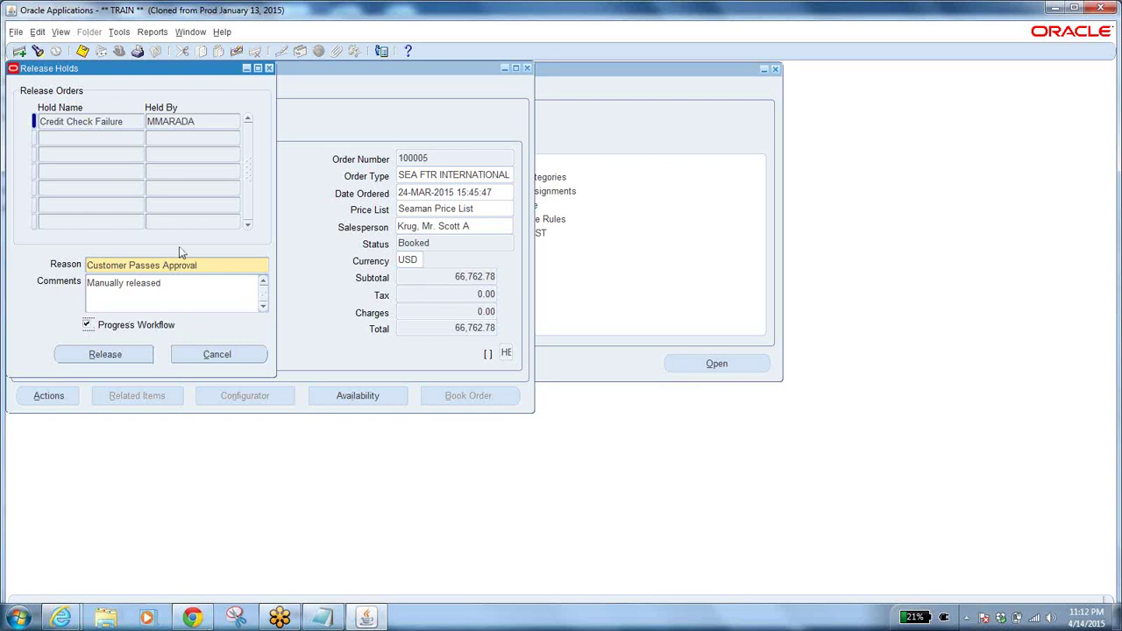
click(105, 358)
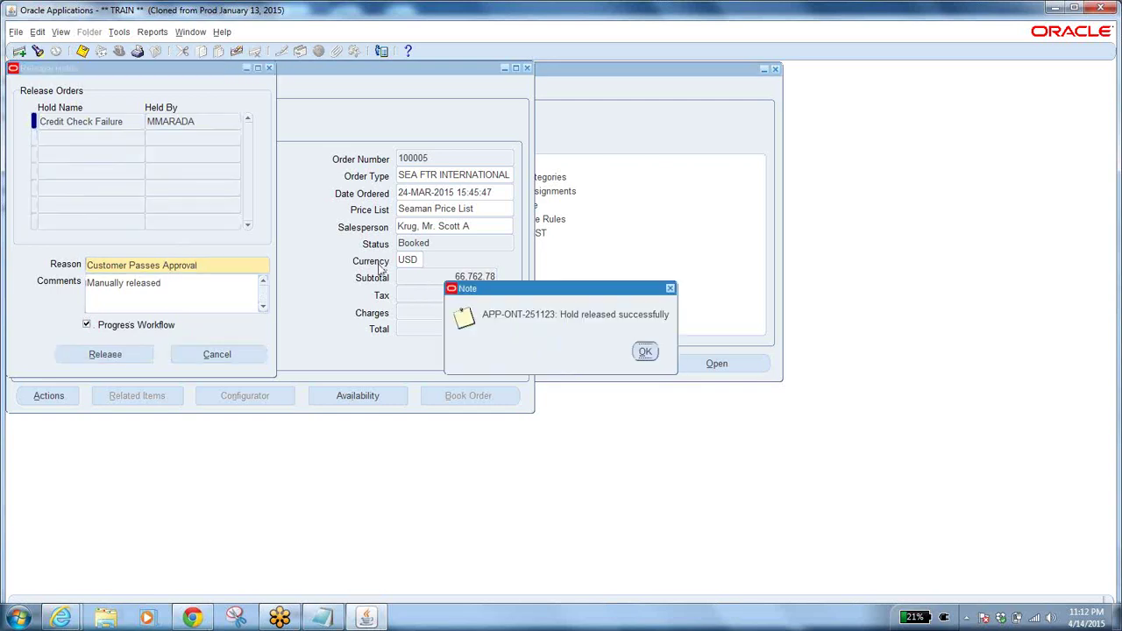
click(644, 350)
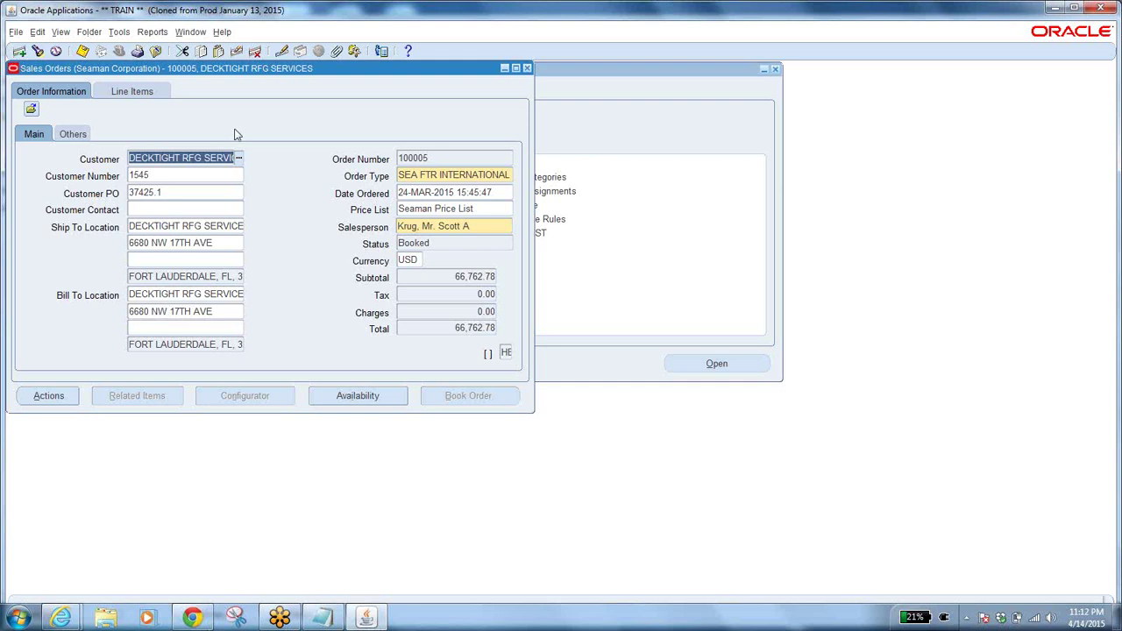
Step: Examine the status and on-hold columns of the order's line items
click(136, 100)
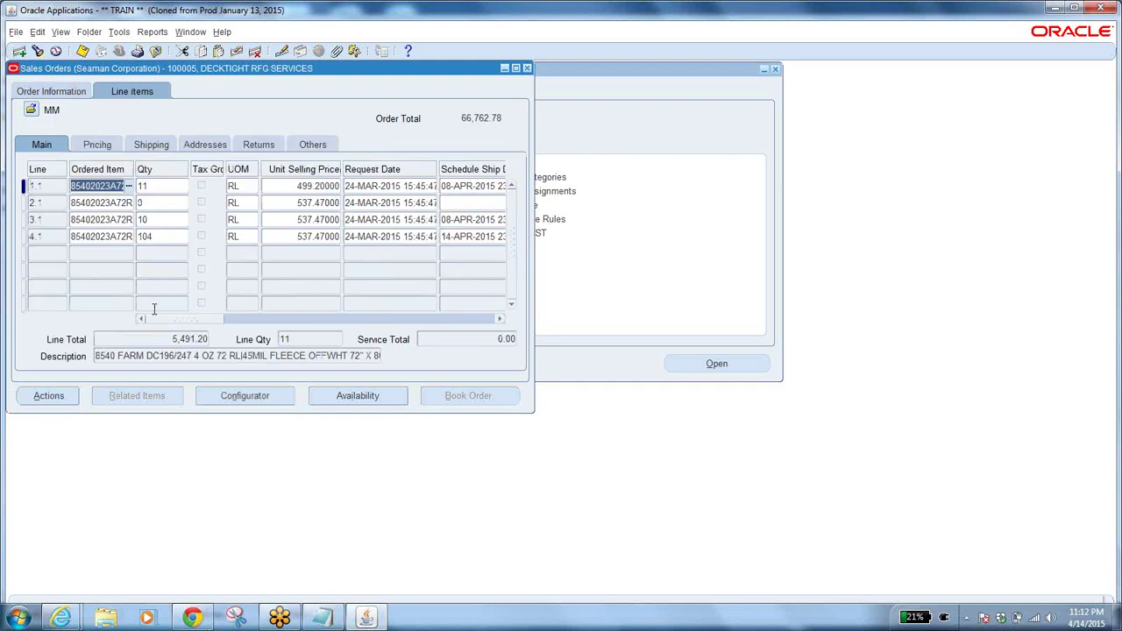
drag(171, 320, 210, 318)
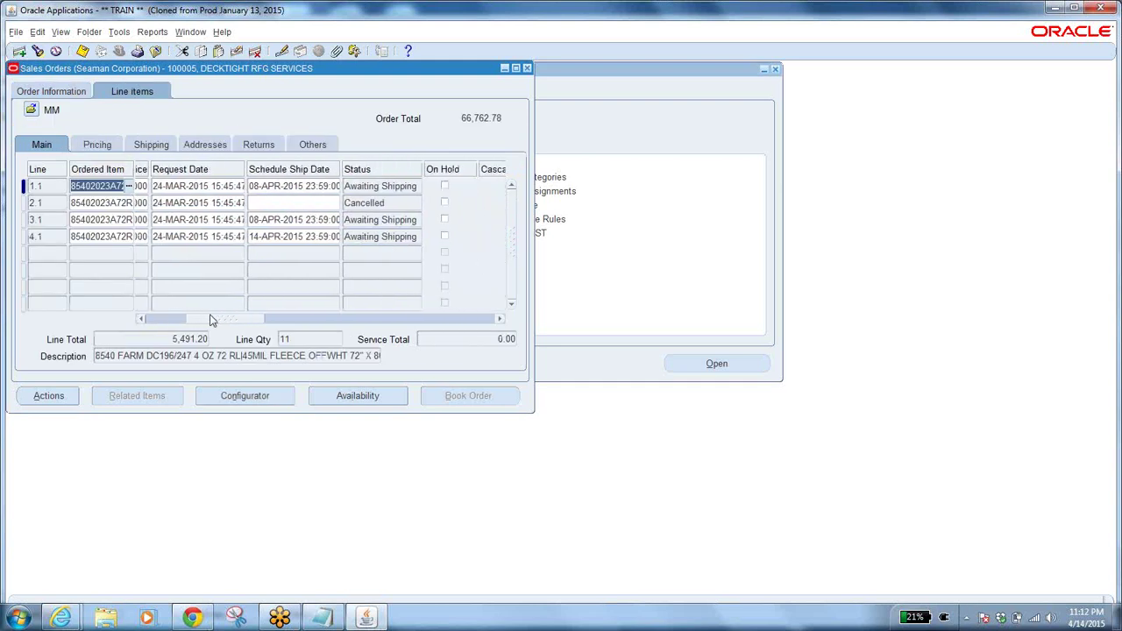
Step: Save the sales order and note its order number before closing the Sales Orders window
click(382, 234)
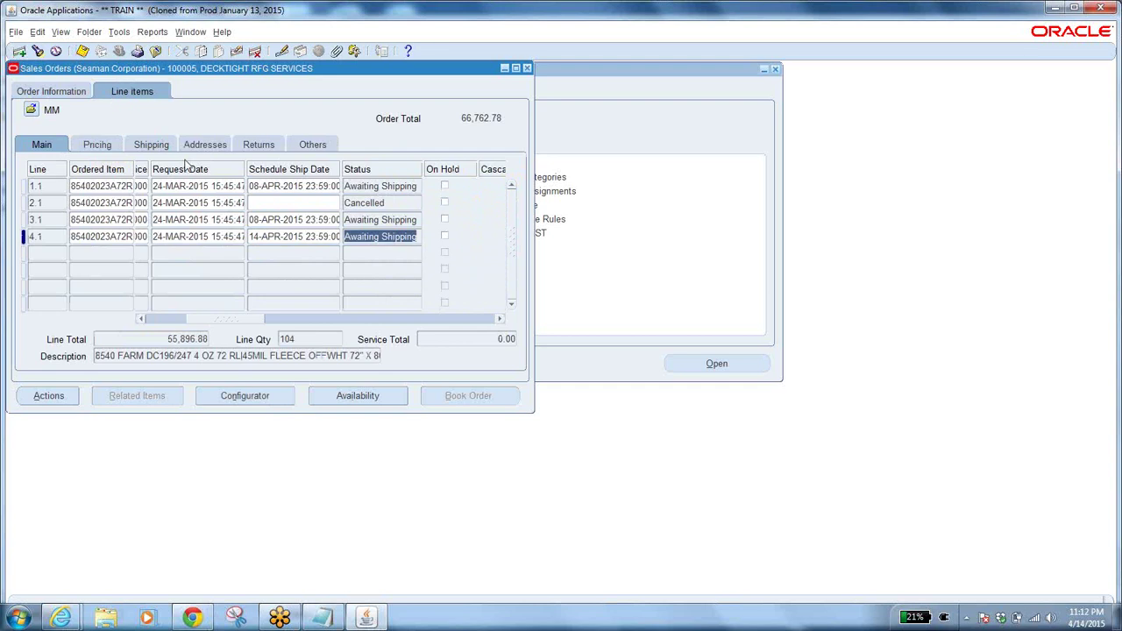
click(82, 50)
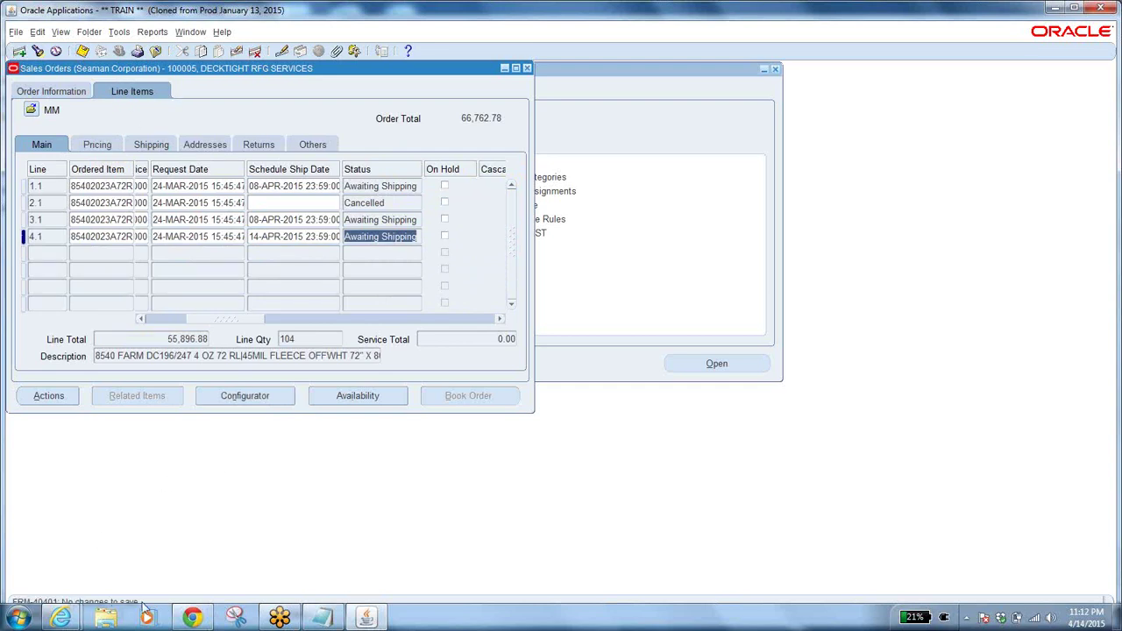
click(54, 91)
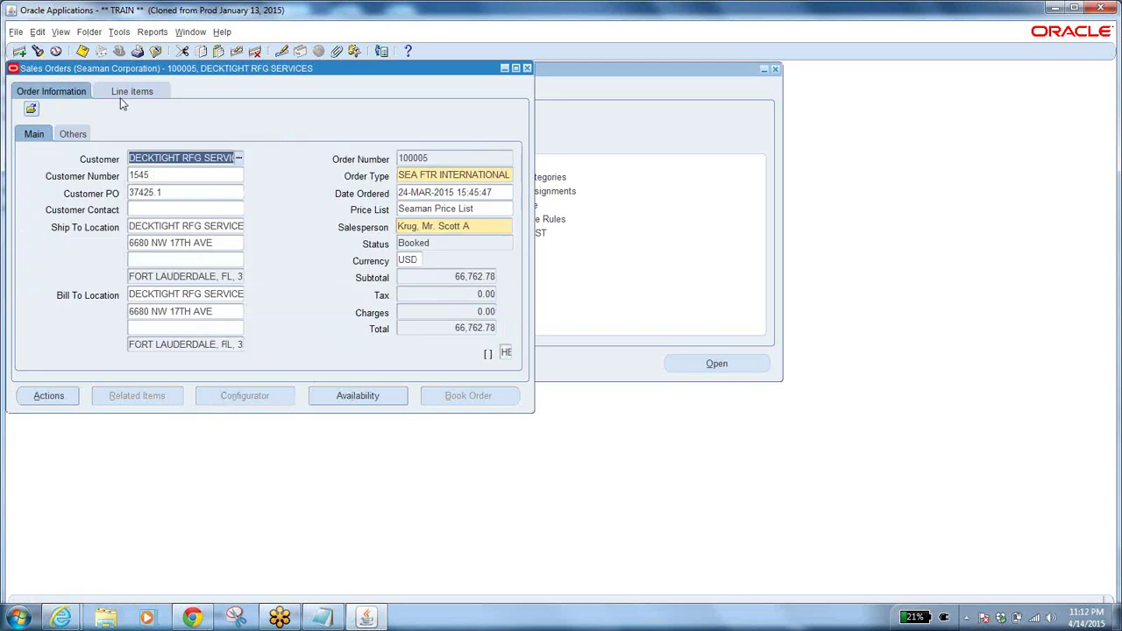
click(435, 160)
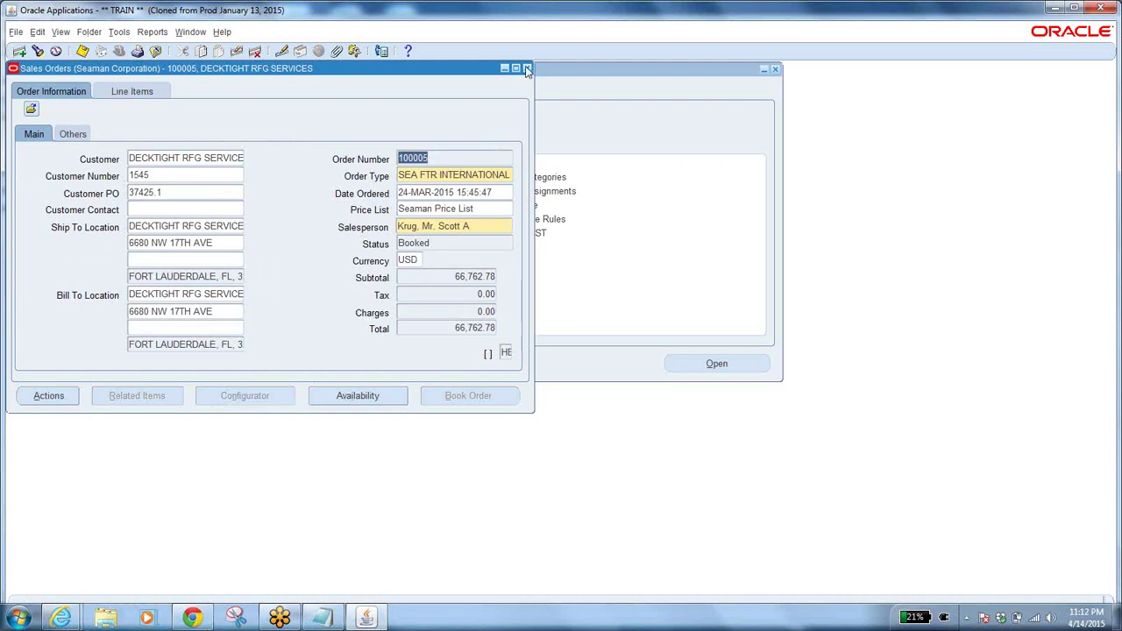
click(431, 158)
drag(430, 158, 324, 154)
click(155, 51)
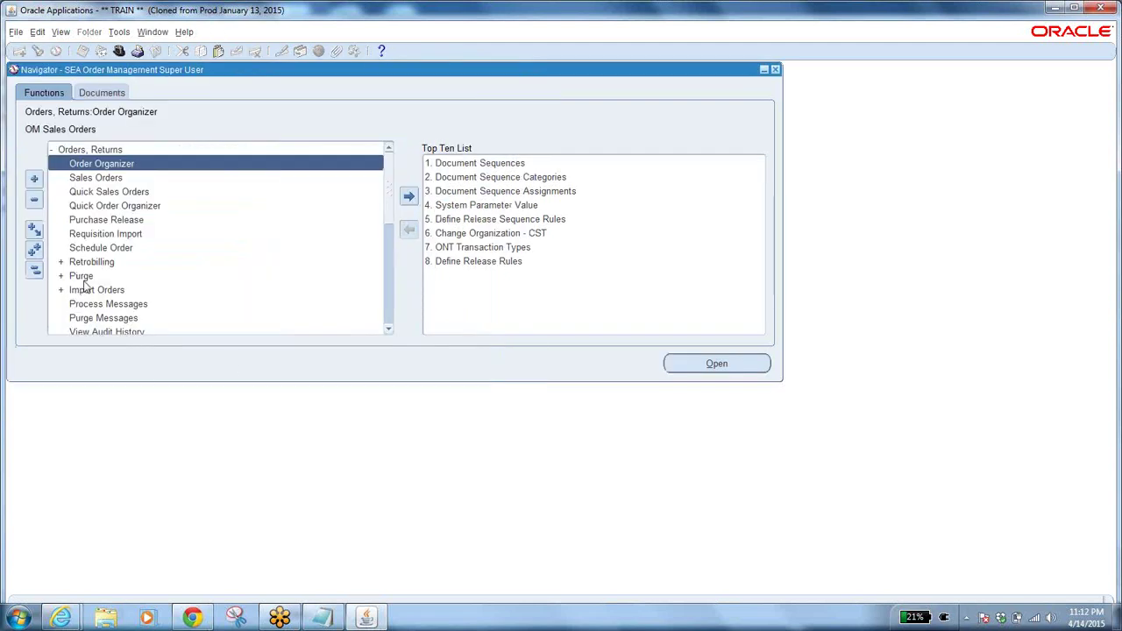
Step: Collapse the function list and open the Shipping Transactions function
click(34, 269)
double_click(85, 192)
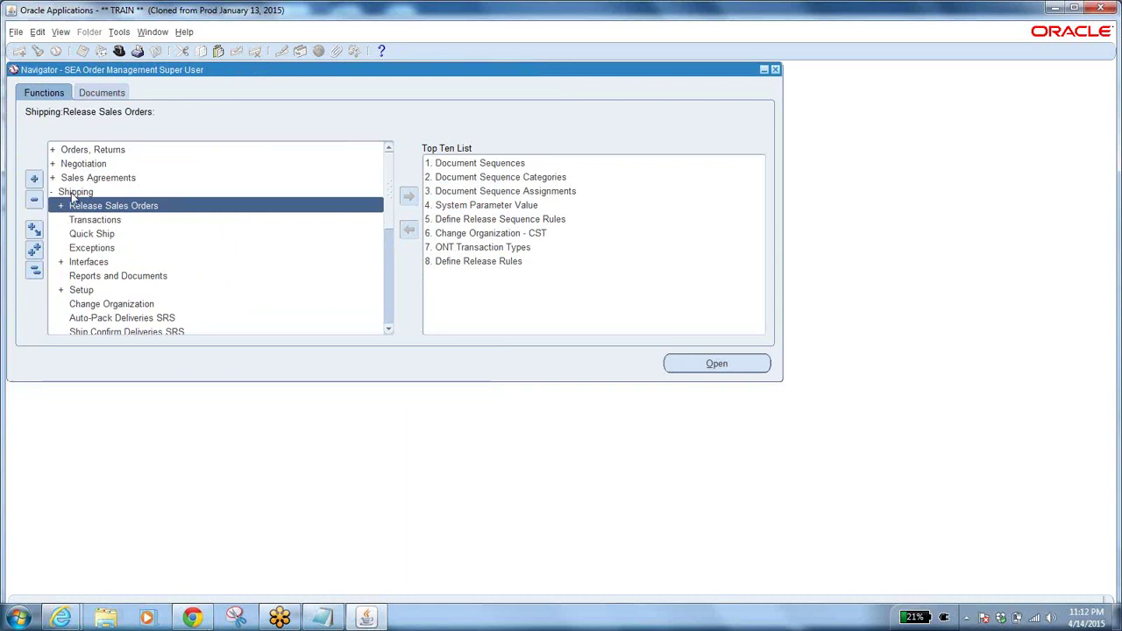
click(96, 220)
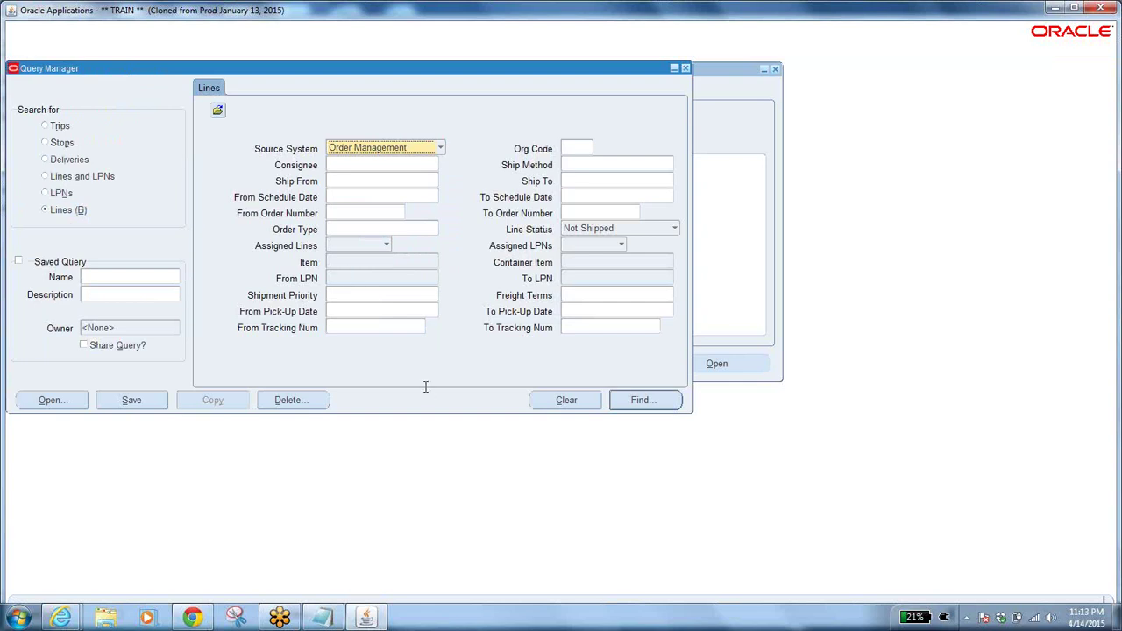
Step: Clear the query criteria and find the shipping lines for the sales order by entering its order number
click(561, 401)
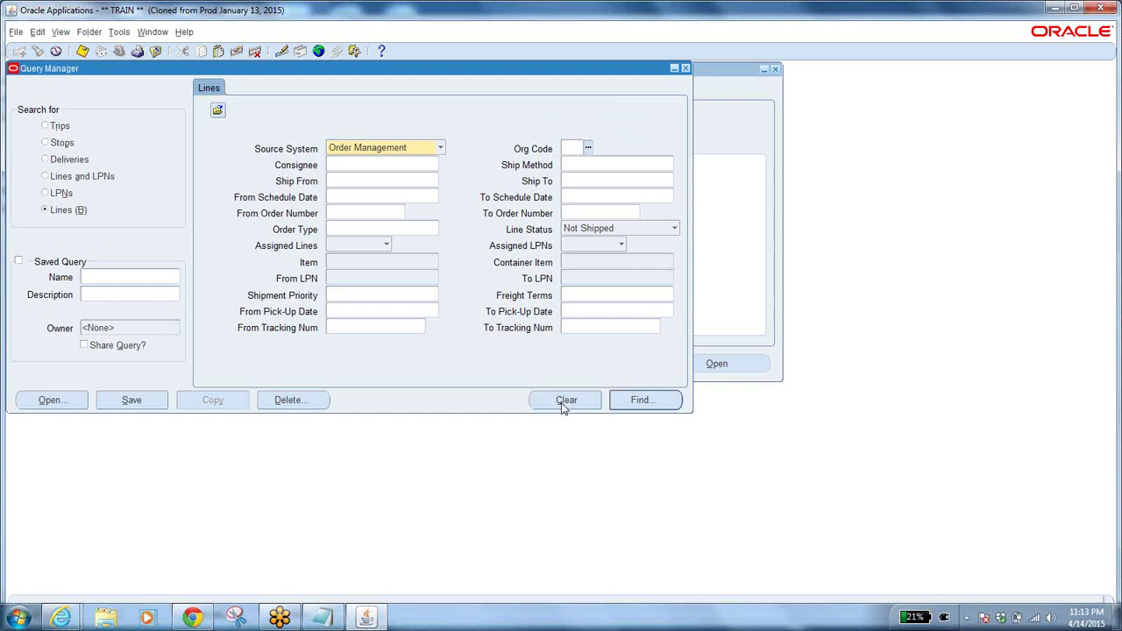
click(358, 212)
text(100005)
key(Tab)
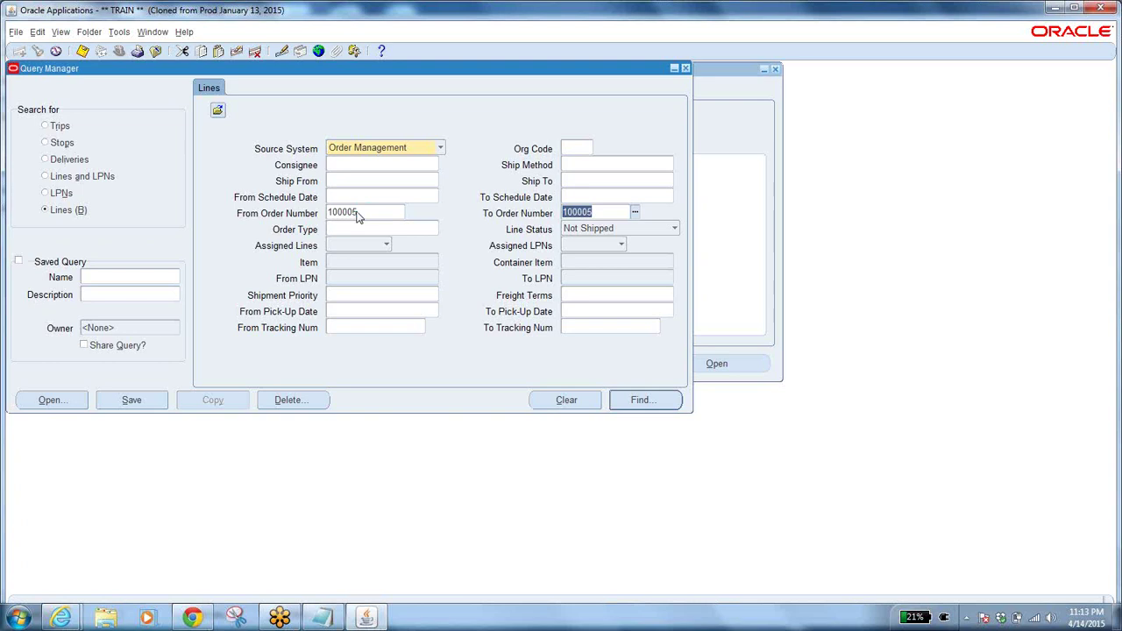
click(640, 399)
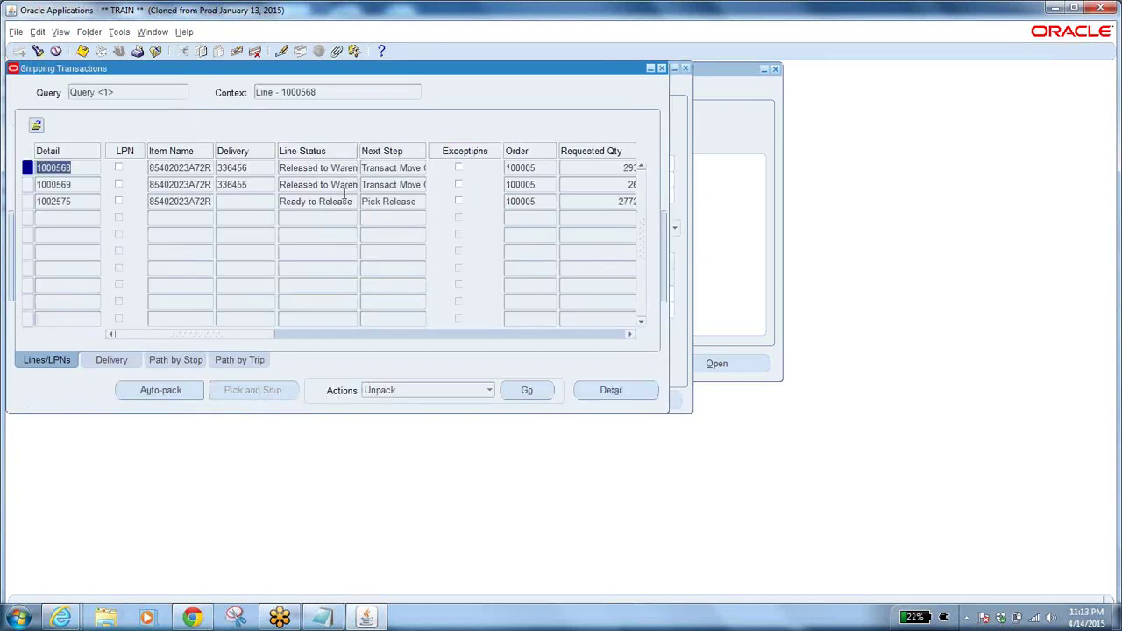
Step: Examine the detail, line status and next step of the newly added shipping line against the order's other lines
click(311, 202)
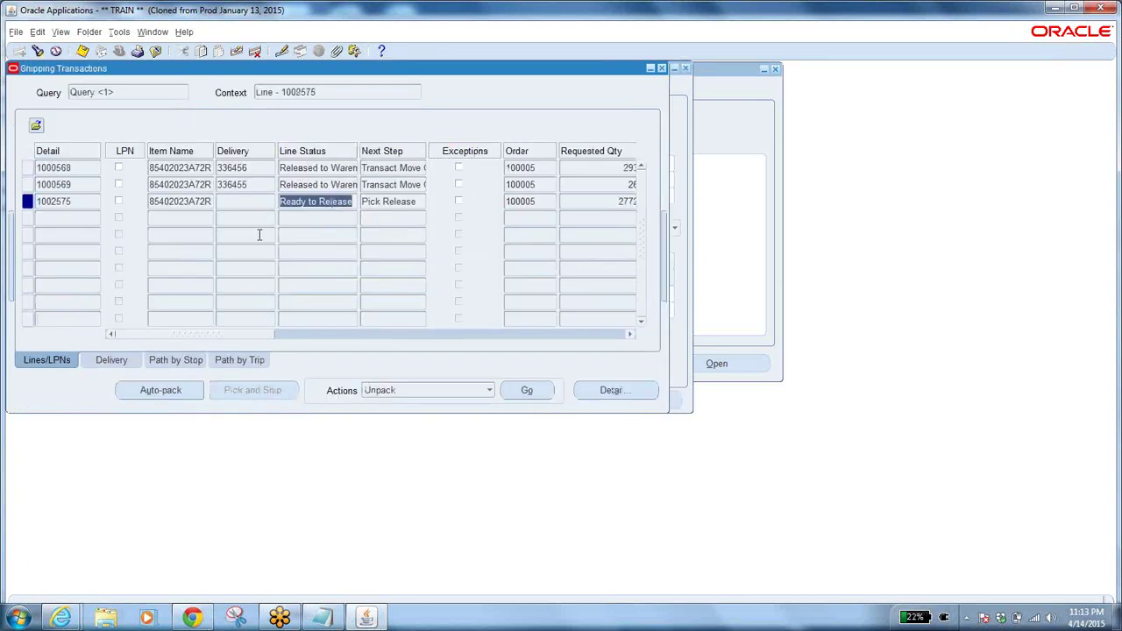
click(67, 201)
click(340, 185)
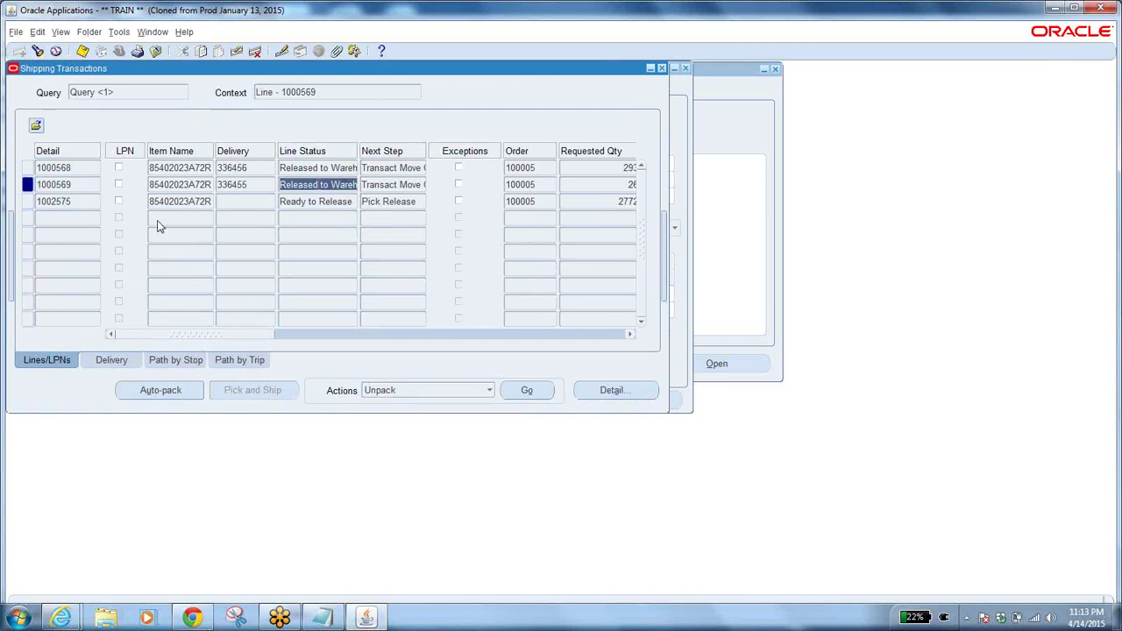
click(75, 201)
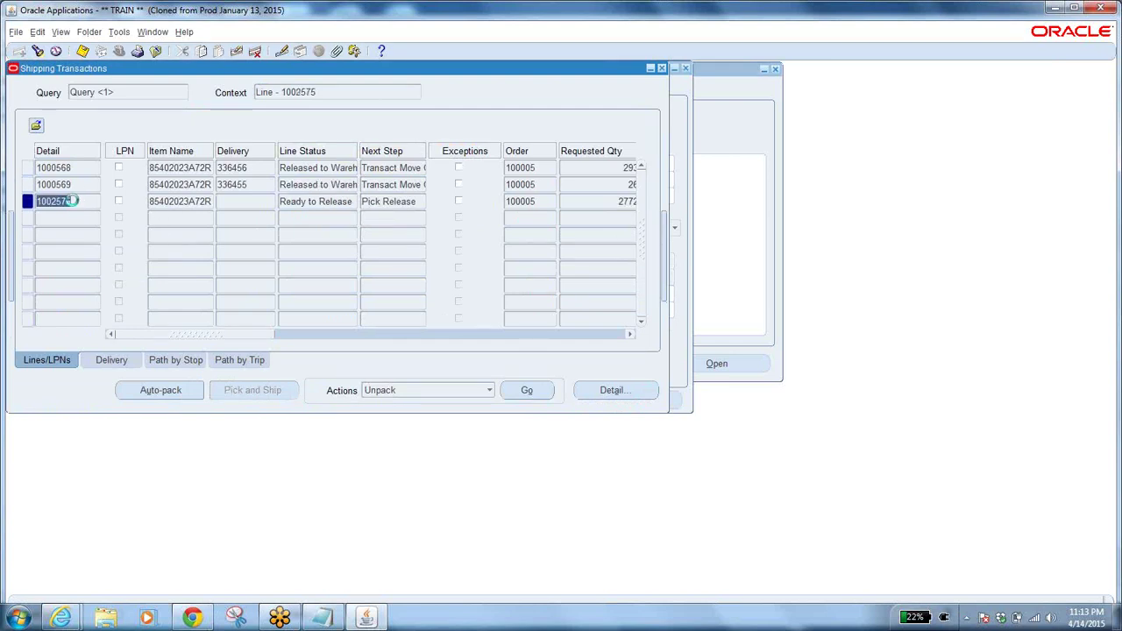
click(307, 201)
click(292, 199)
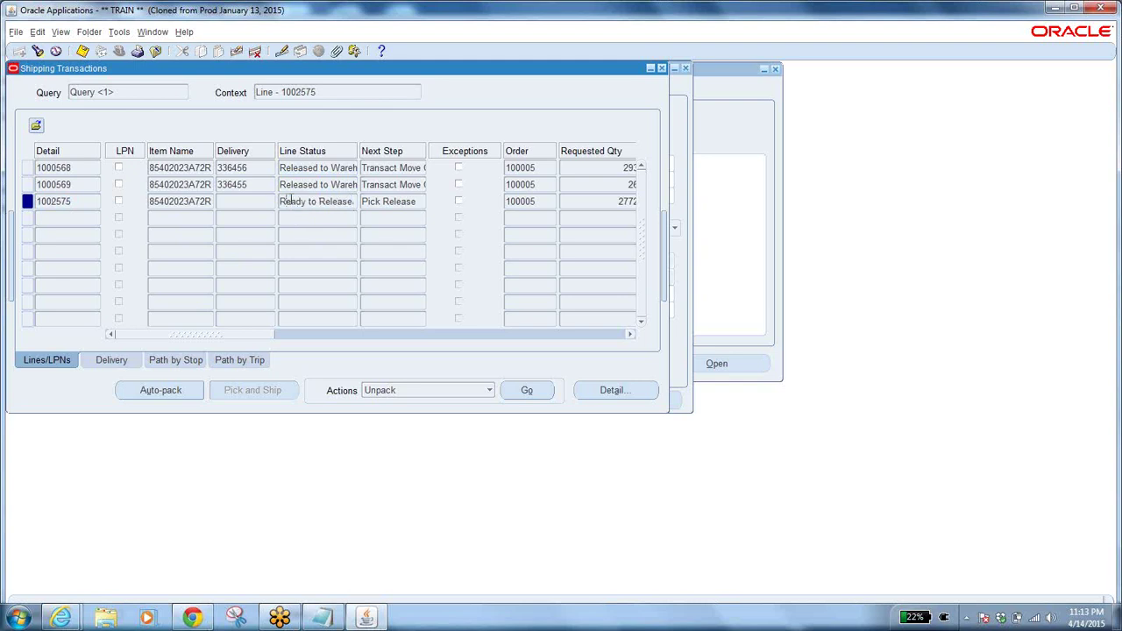
mouse_move(280, 202)
mouse_down()
mouse_move(368, 204)
mouse_move(277, 204)
mouse_up()
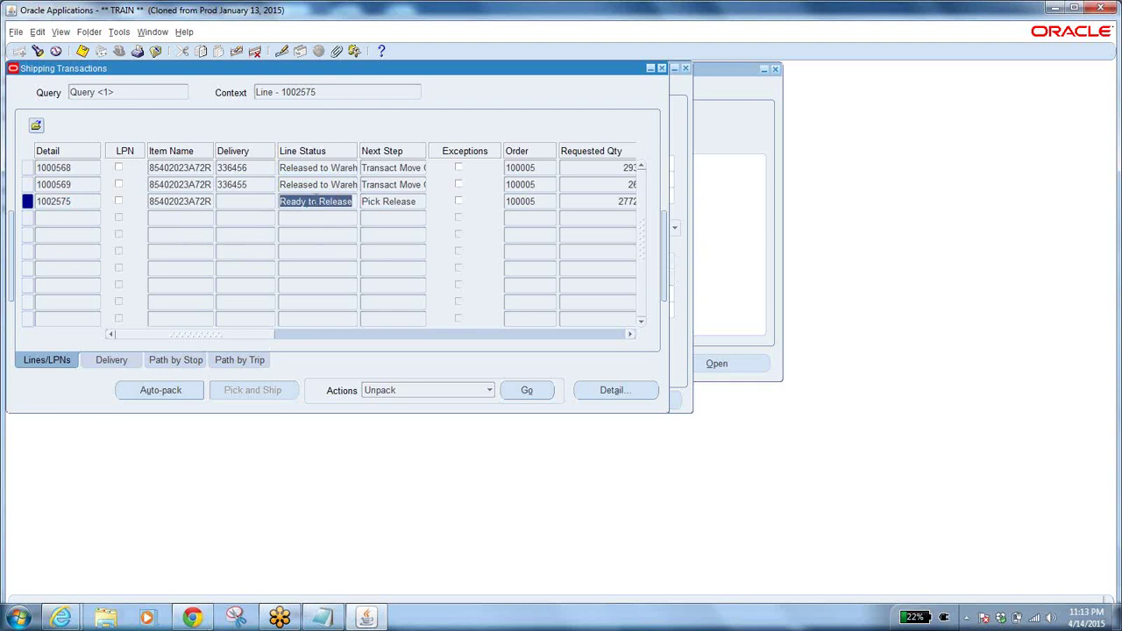
click(382, 200)
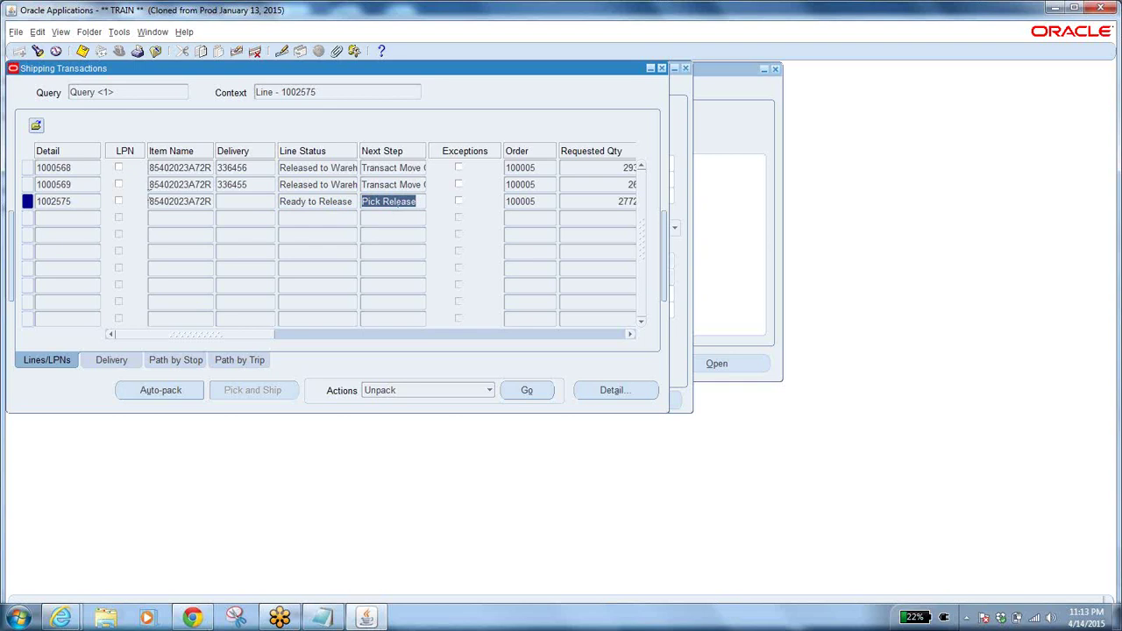
Step: Run the Launch Pick Release action for the shipping line that is Ready to Release and dismiss the resulting message
click(58, 204)
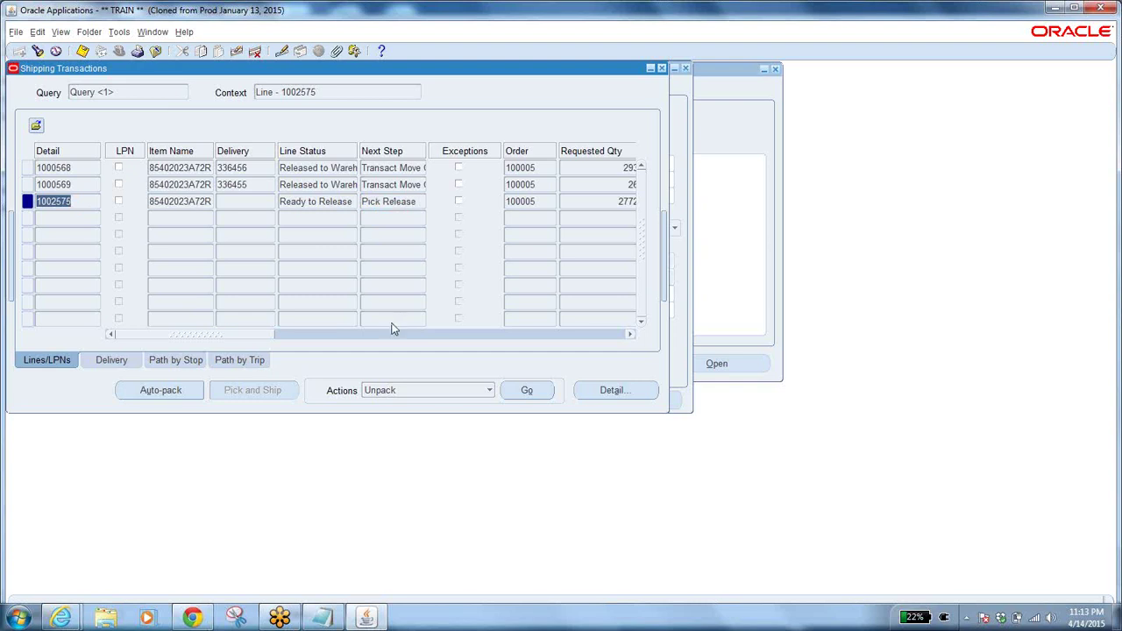
click(449, 392)
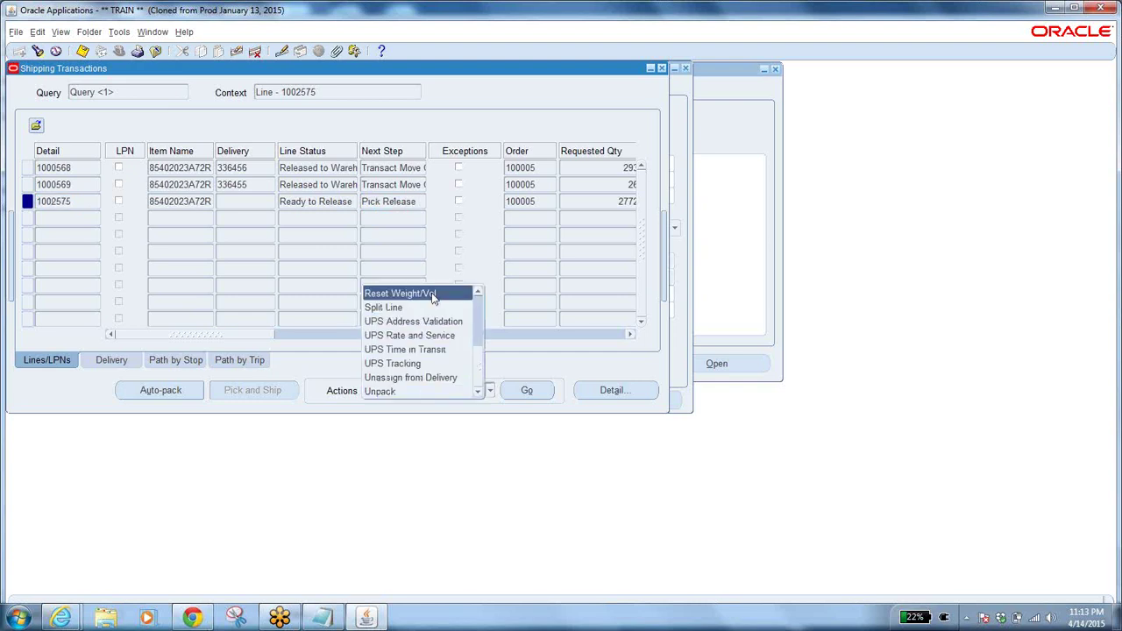
drag(483, 383, 480, 337)
click(430, 363)
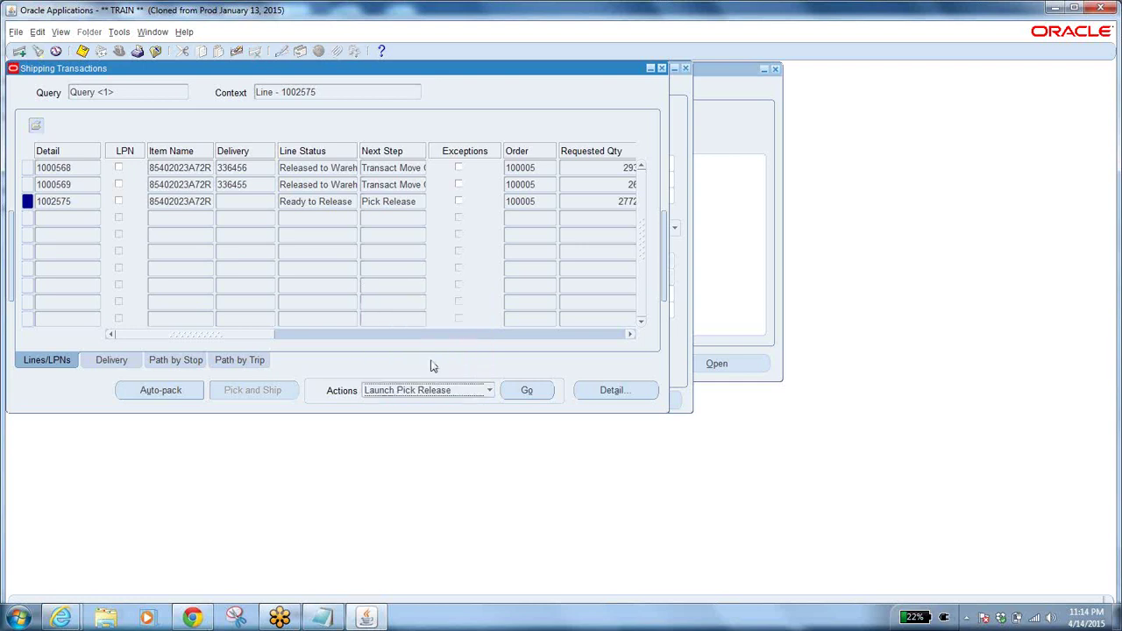
click(419, 200)
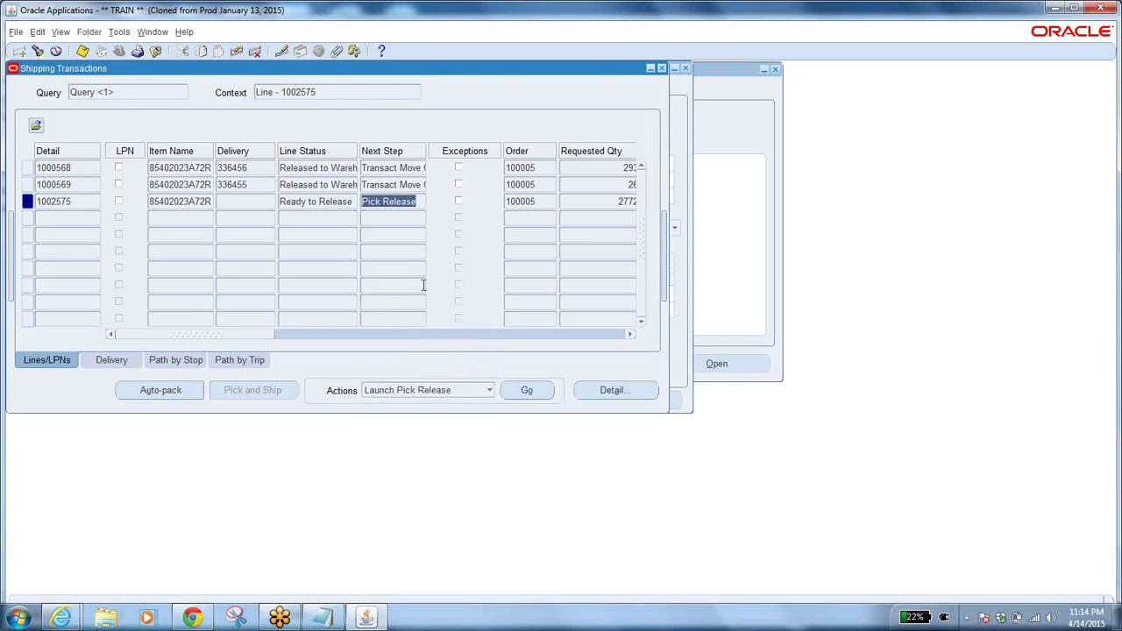
click(471, 392)
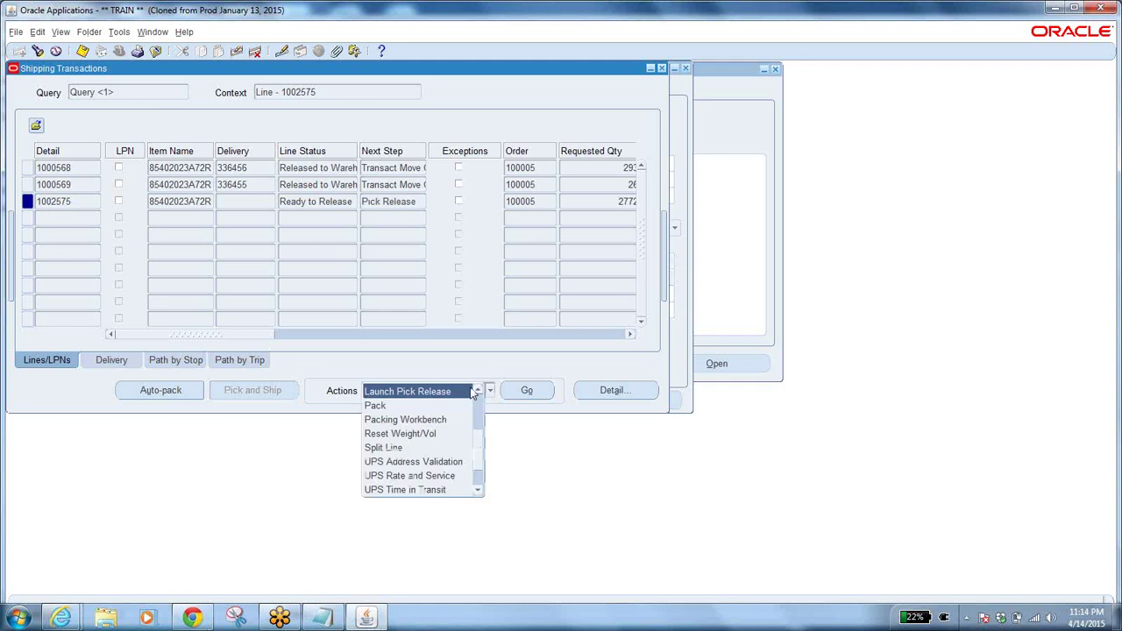
click(468, 371)
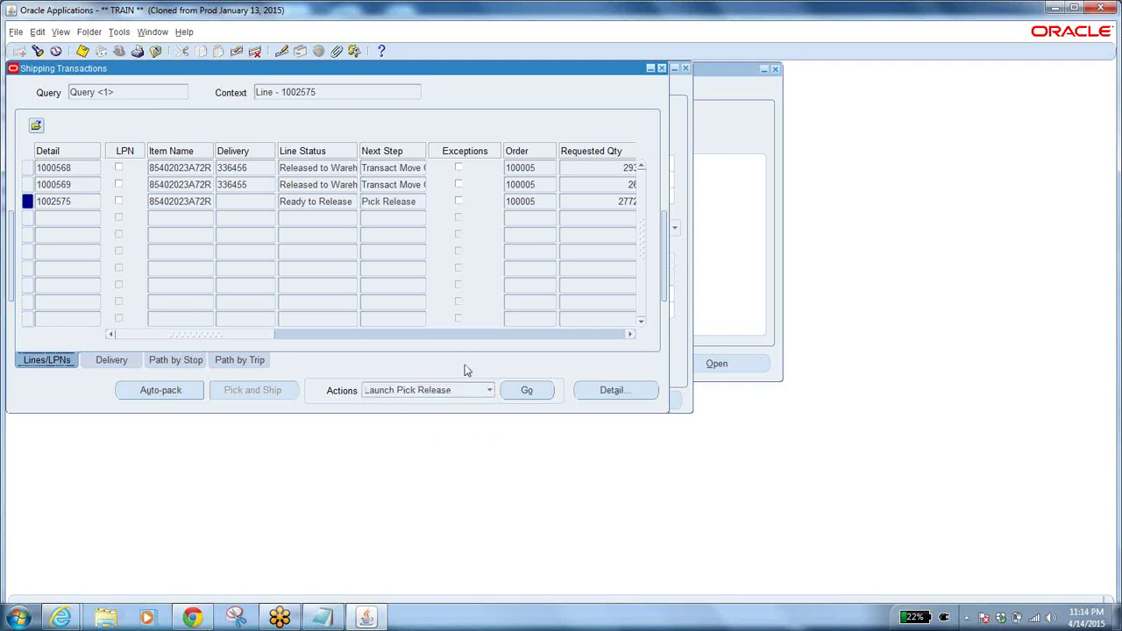
click(526, 389)
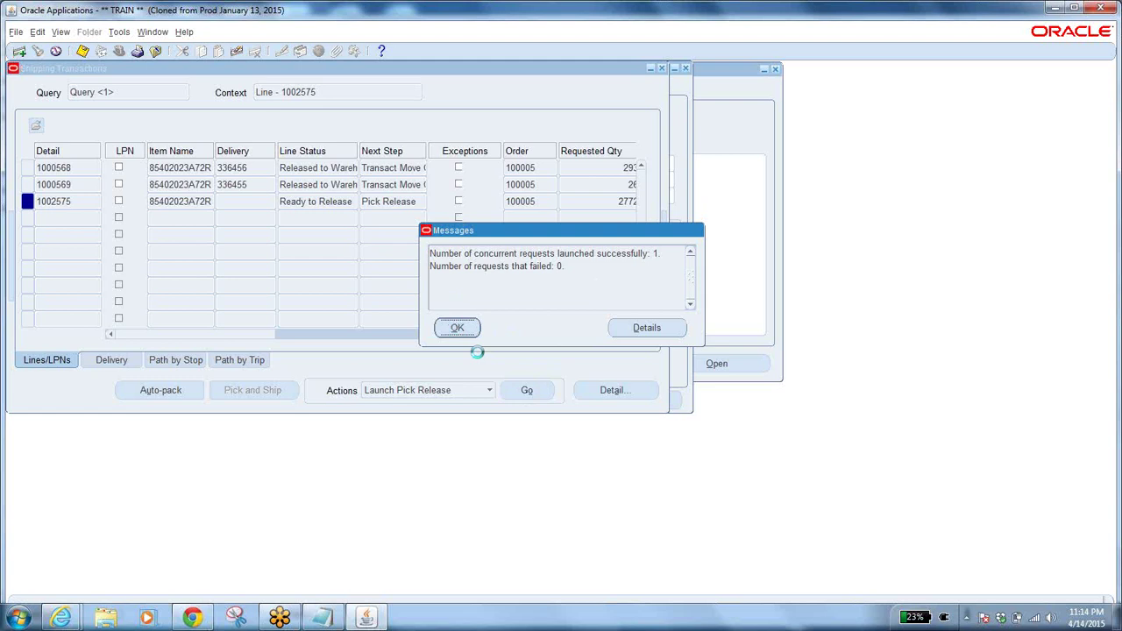
click(457, 327)
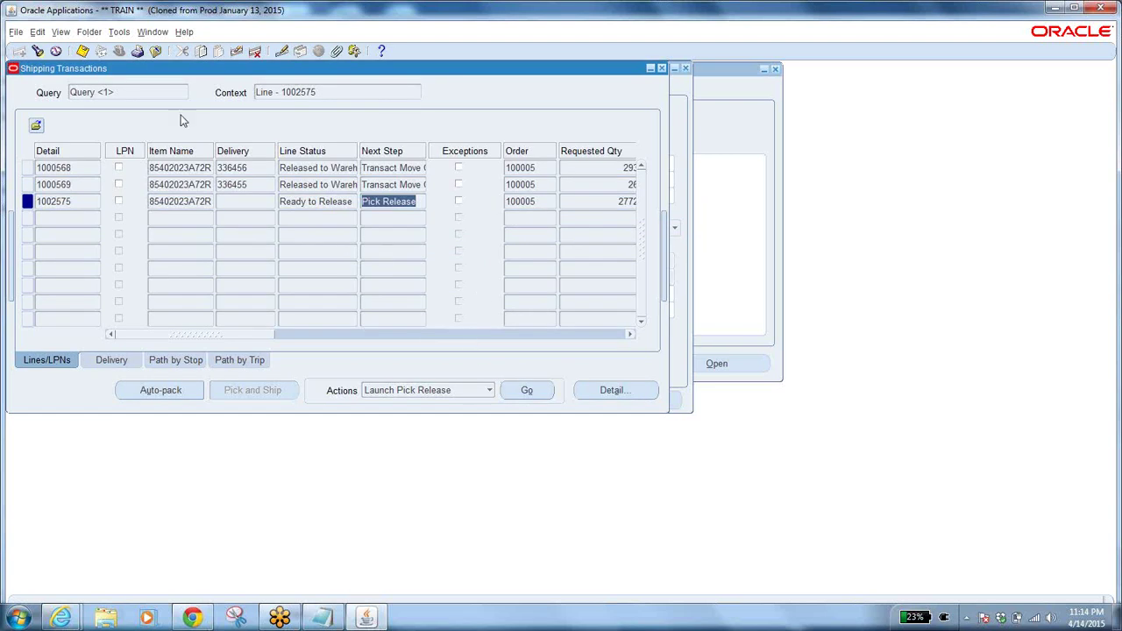
Step: Open the list of concurrent requests and refresh it until the Pick Selection List Generation request completes
click(412, 193)
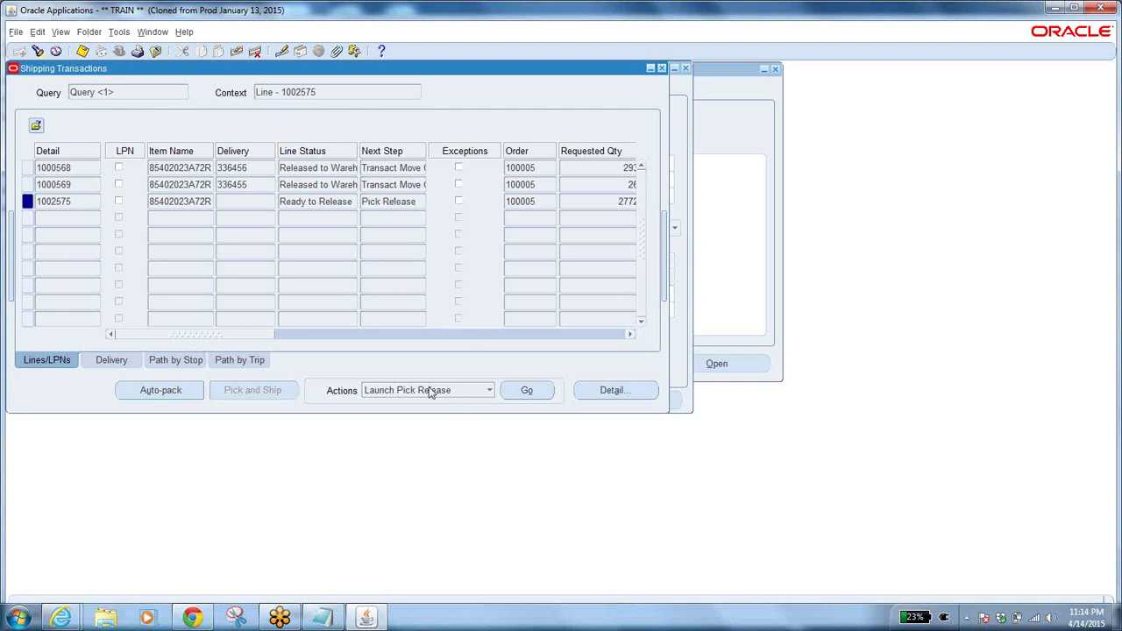
click(58, 31)
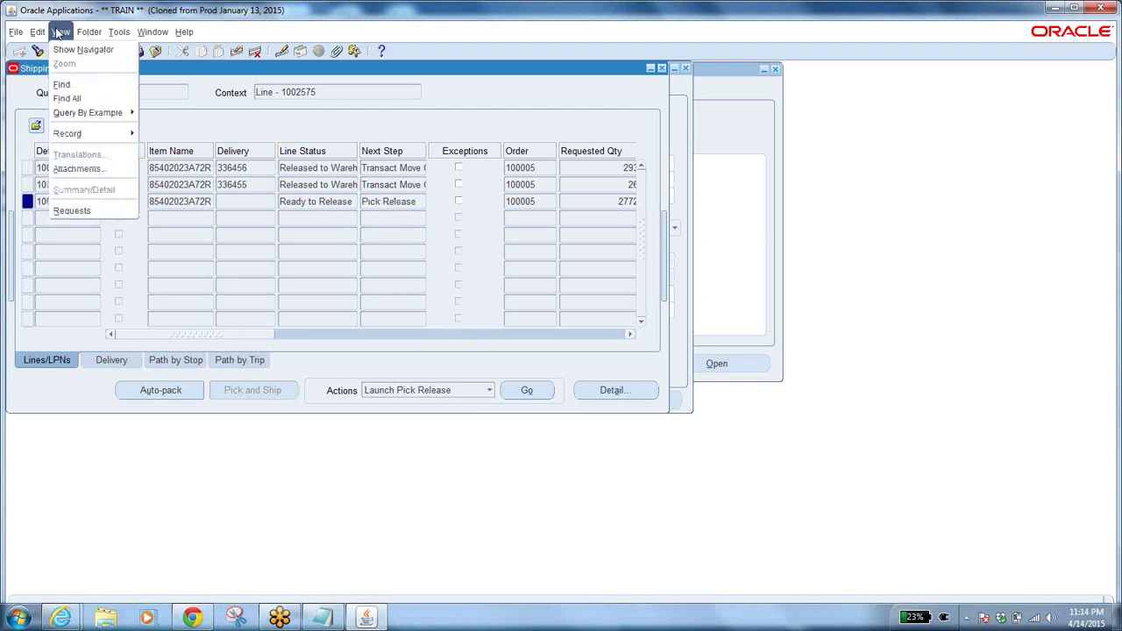
click(79, 210)
click(394, 370)
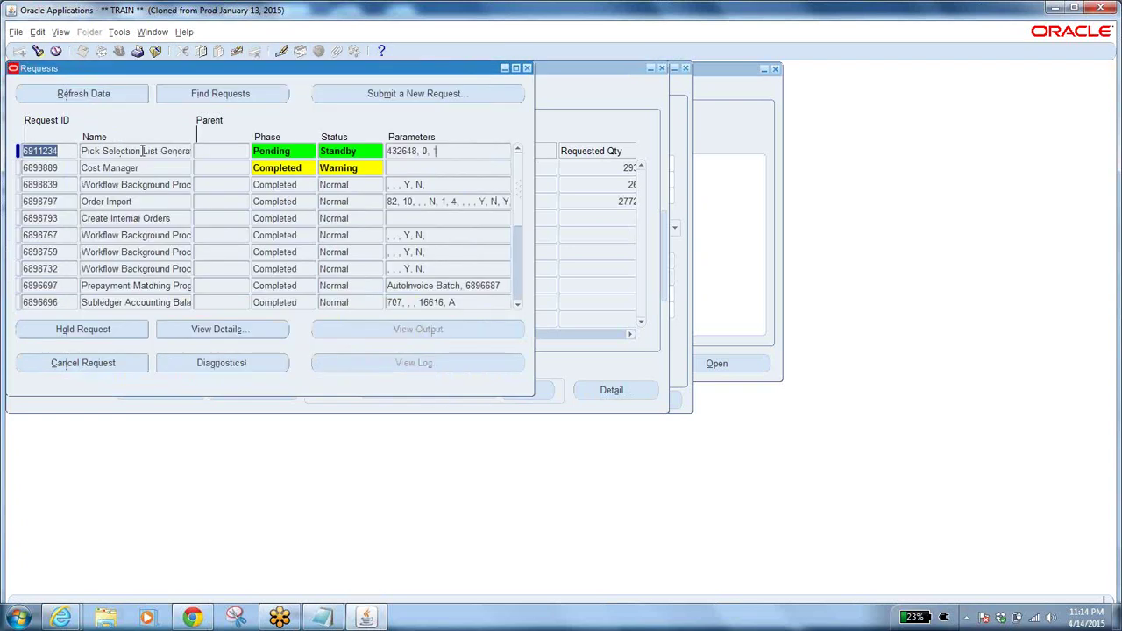
click(143, 151)
click(87, 98)
click(88, 98)
click(88, 99)
click(88, 98)
click(88, 98)
click(86, 96)
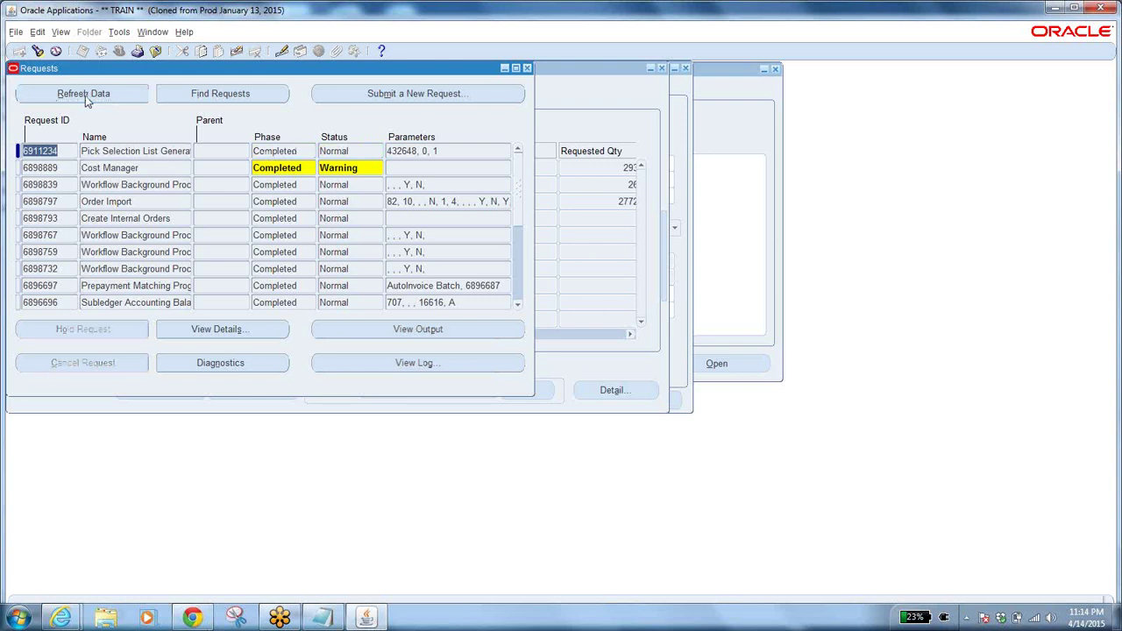
Step: Read the full name of the latest pick release request and close the Requests window
click(128, 149)
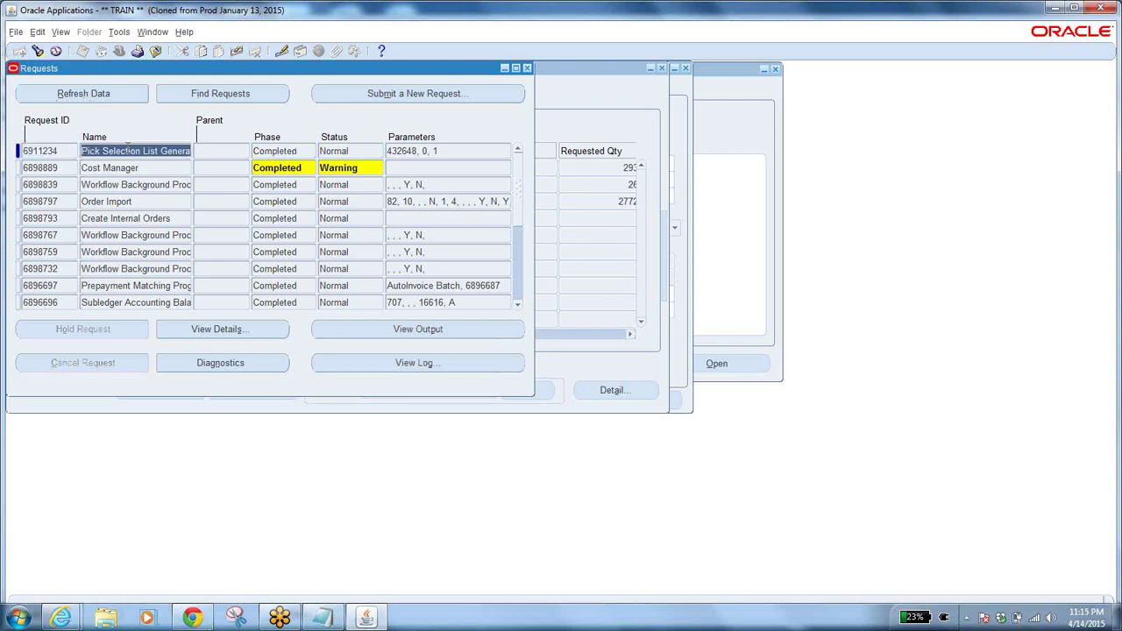
click(128, 151)
drag(128, 151, 256, 164)
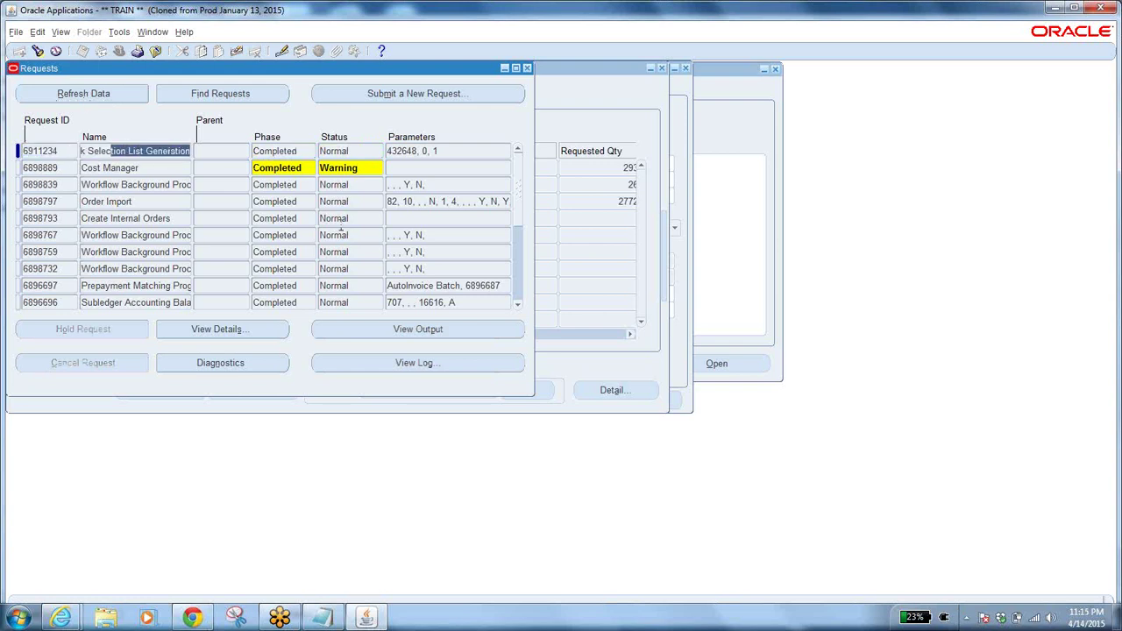
click(527, 69)
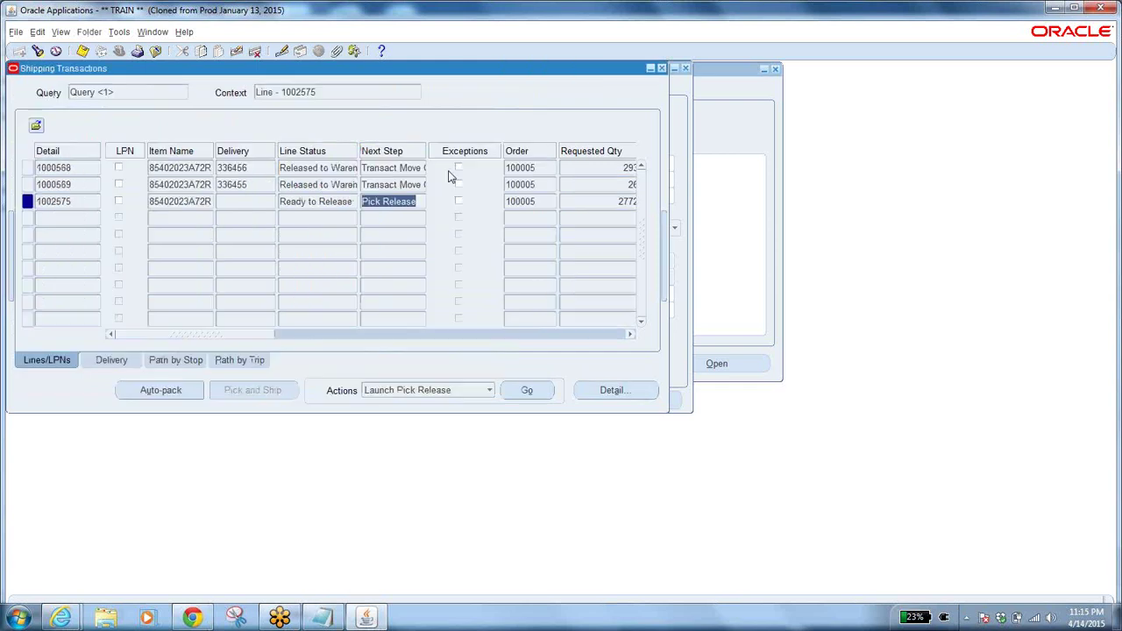
Step: Examine the item, line status and next step of the pick-released shipping line
click(192, 201)
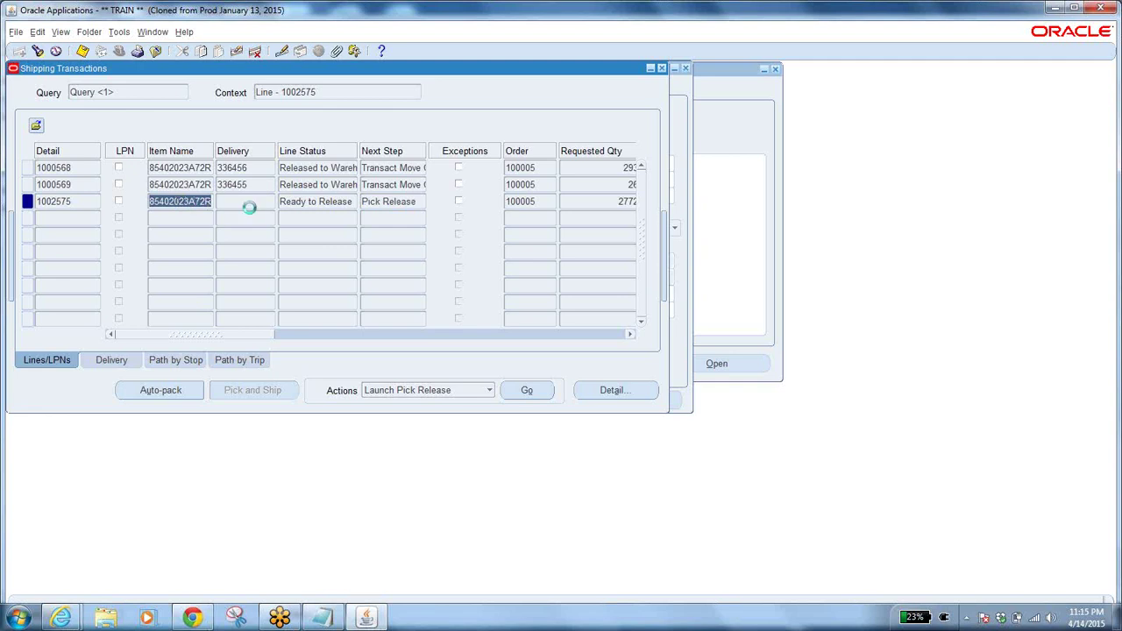
click(177, 201)
click(317, 204)
double_click(299, 201)
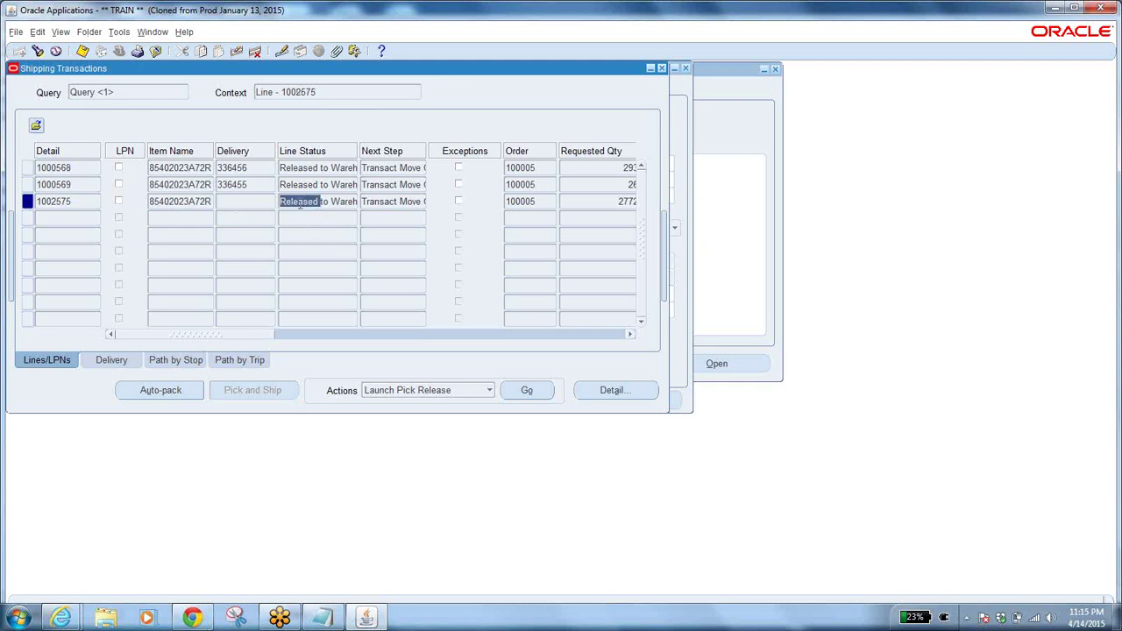
drag(281, 202, 440, 211)
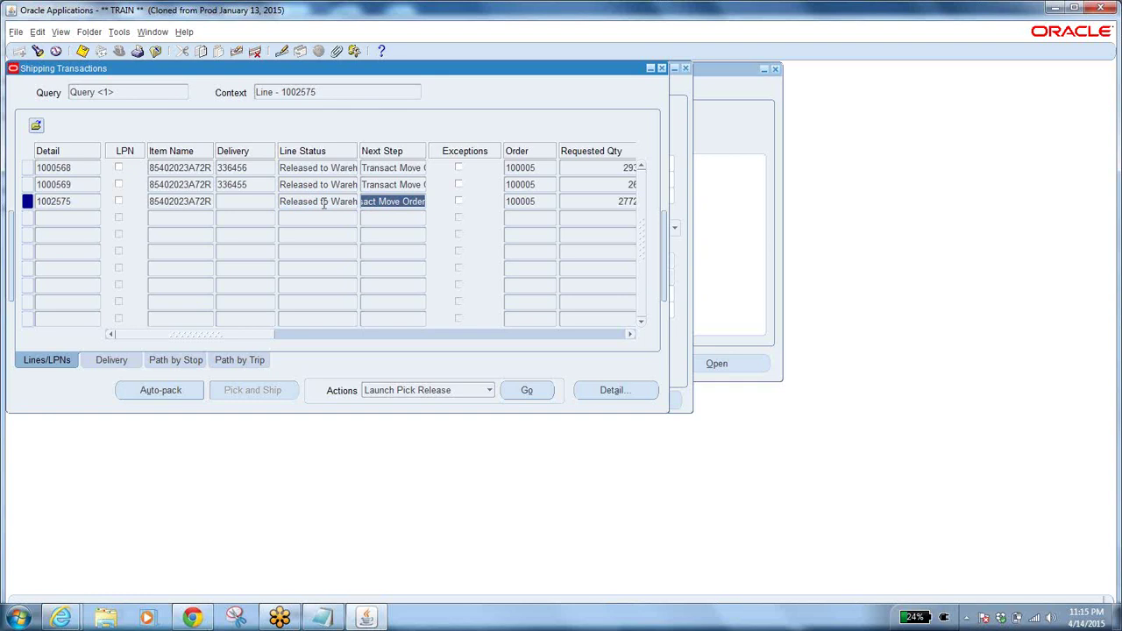
drag(412, 202, 447, 210)
click(365, 203)
click(194, 200)
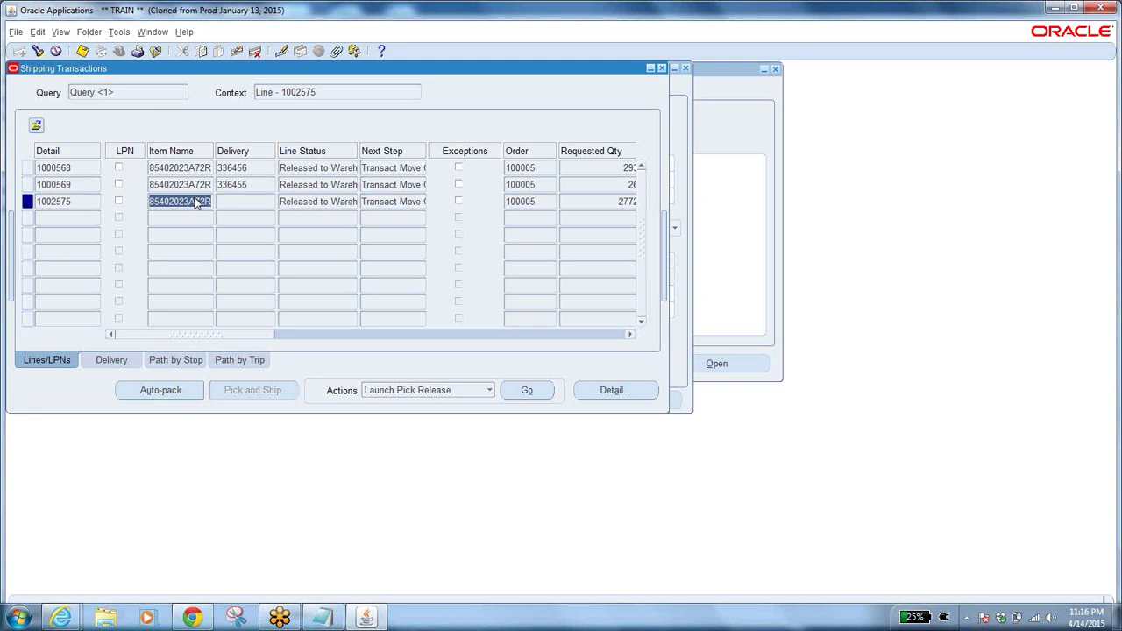
Step: Read the full line status and next step of the newly pick-released shipping line, and check its requested quantity
click(324, 202)
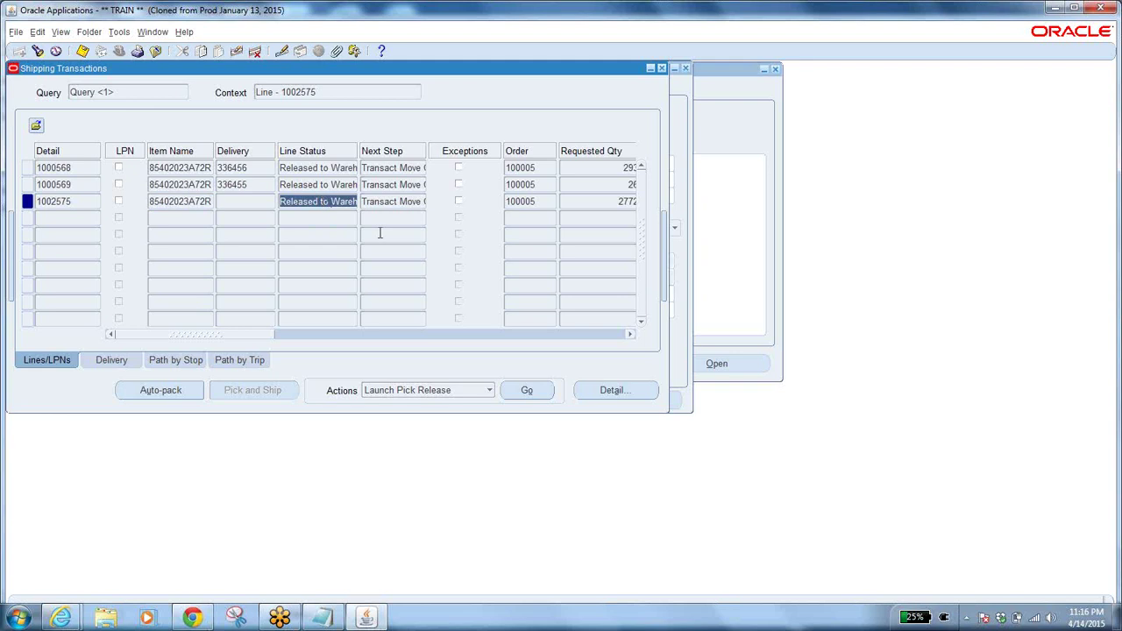
click(420, 202)
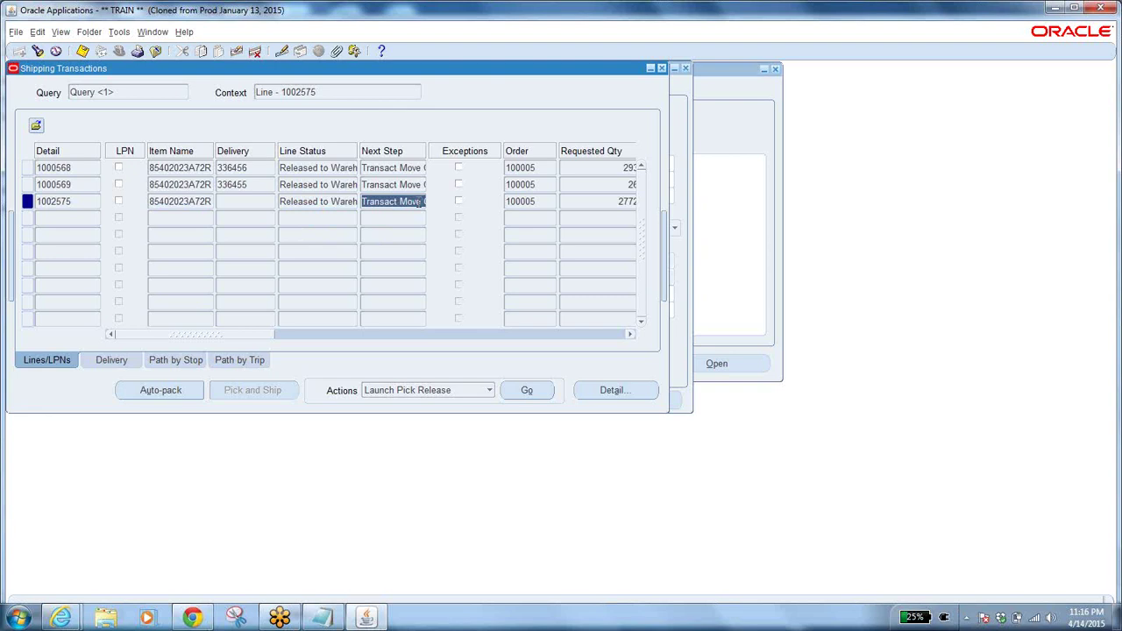
click(365, 200)
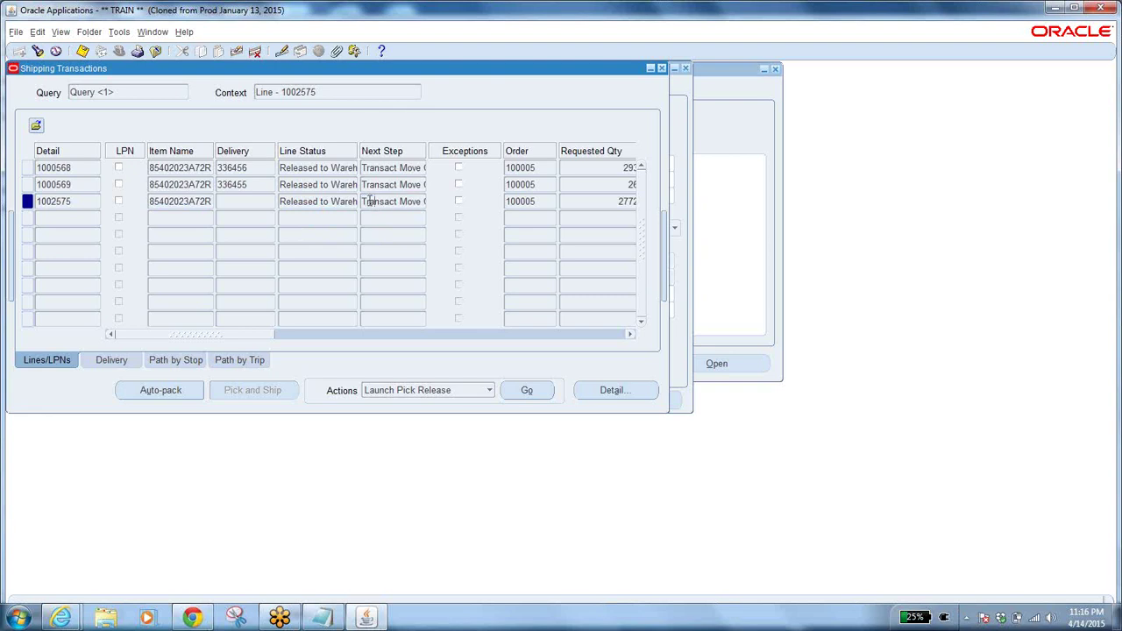
drag(366, 200, 444, 205)
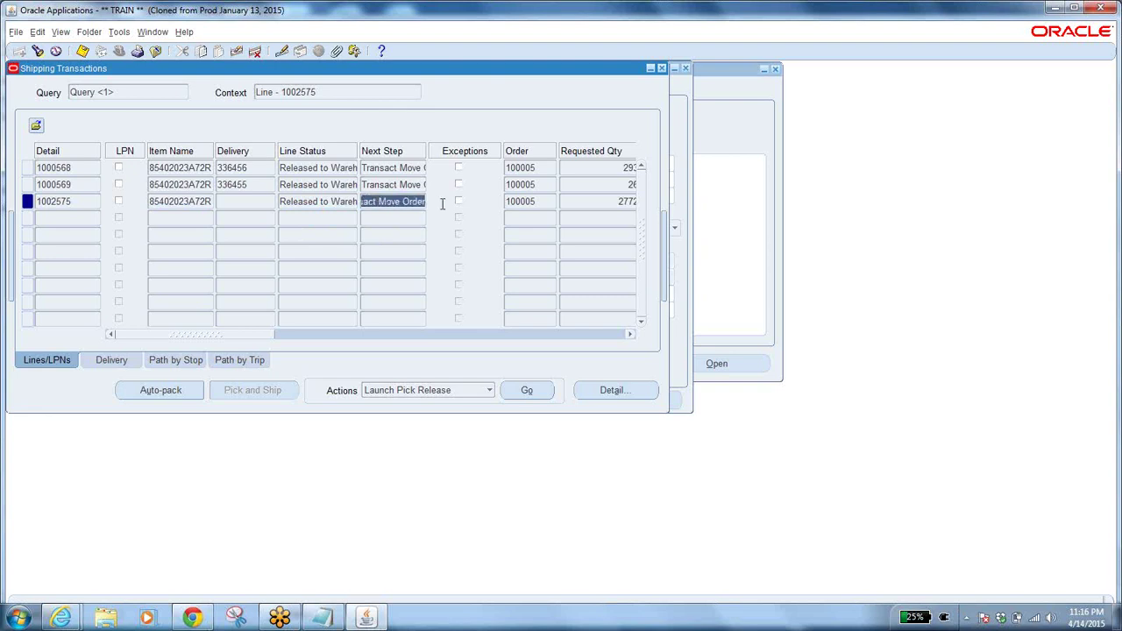
triple_click(332, 202)
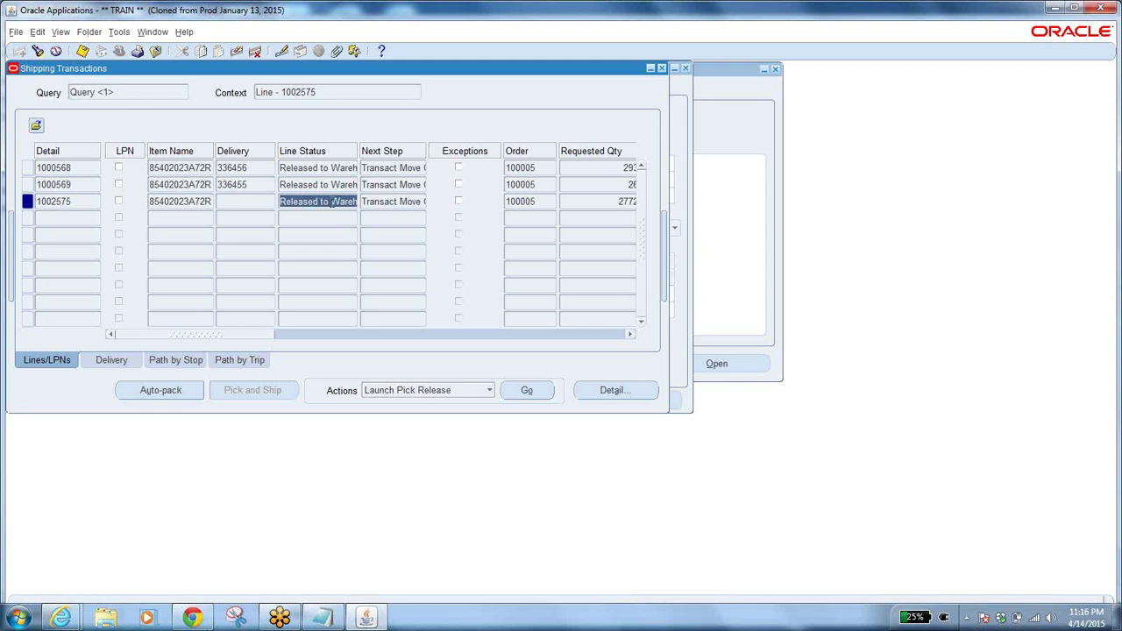
drag(282, 201, 386, 216)
triple_click(423, 201)
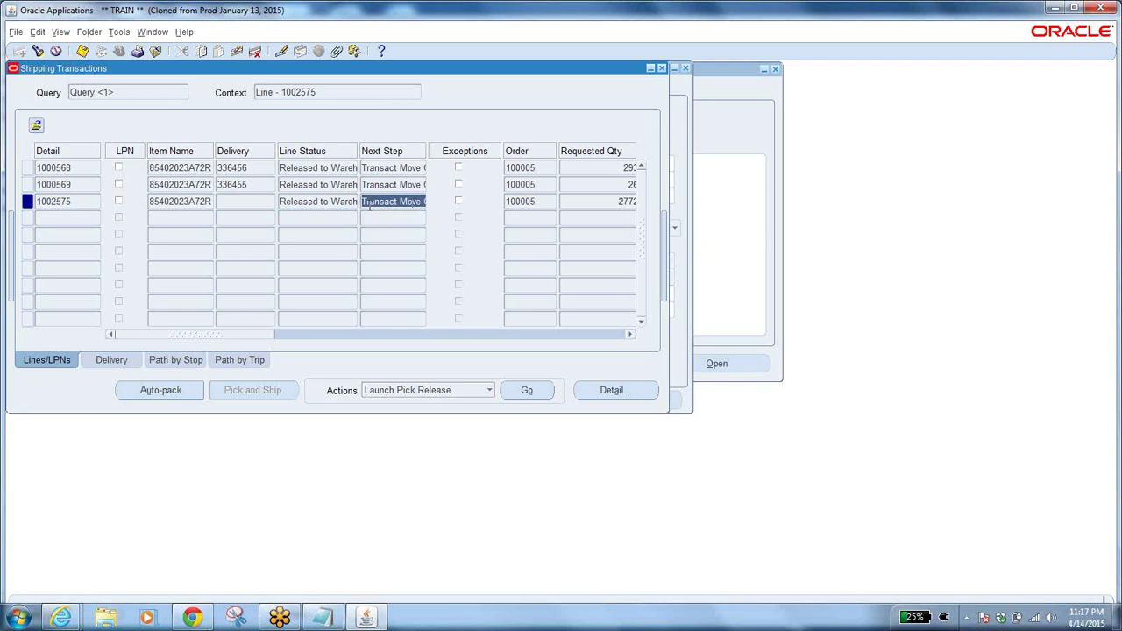
drag(363, 202, 467, 208)
drag(243, 336, 220, 358)
drag(237, 355, 302, 351)
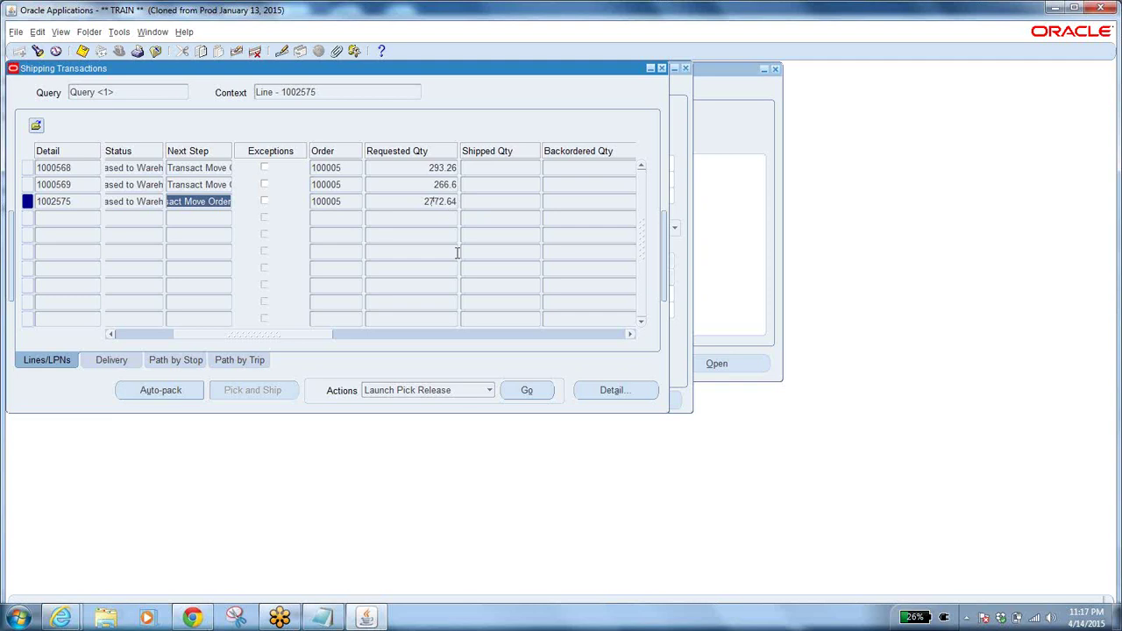
Step: Compare the organization code of the newly pick-released shipping line with those of the order's other lines
drag(308, 341, 624, 359)
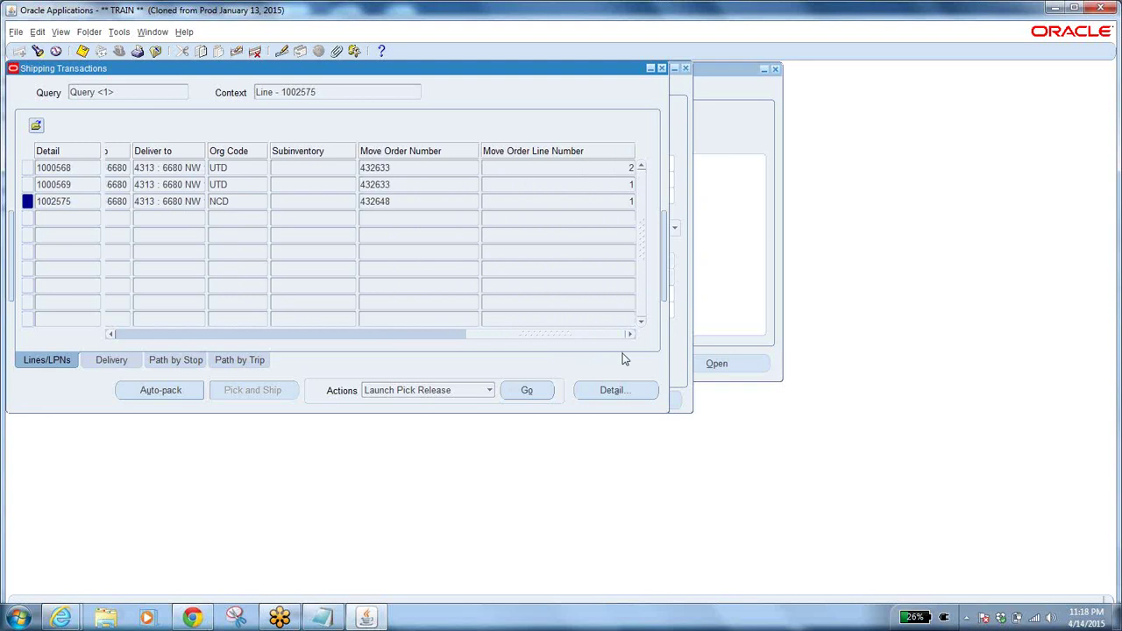
double_click(406, 203)
double_click(240, 203)
double_click(237, 184)
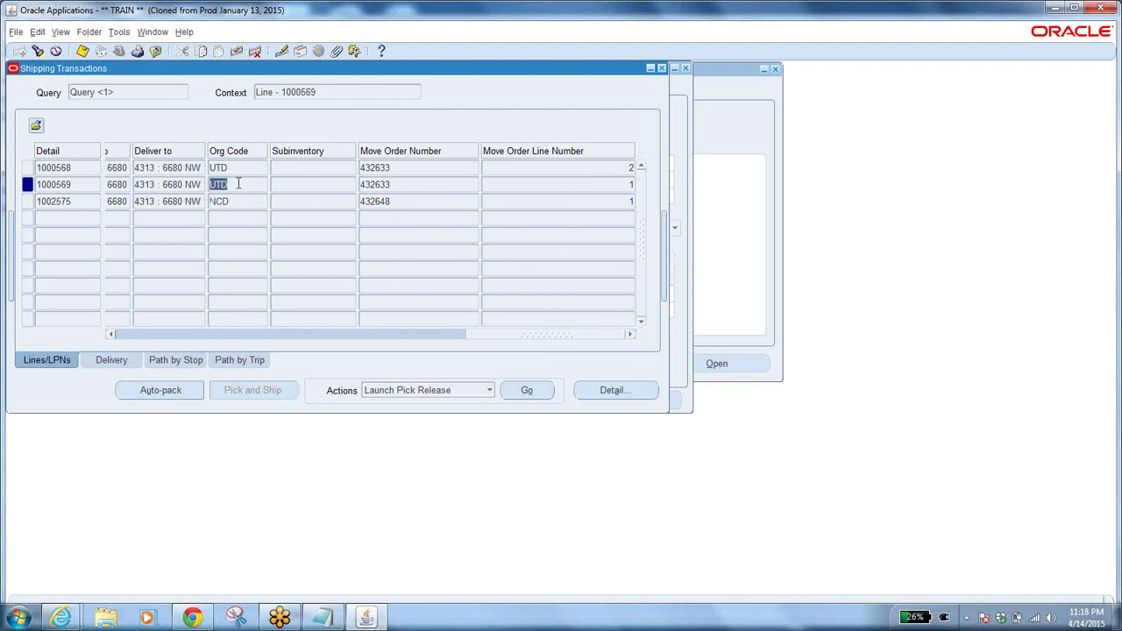
click(236, 184)
double_click(236, 184)
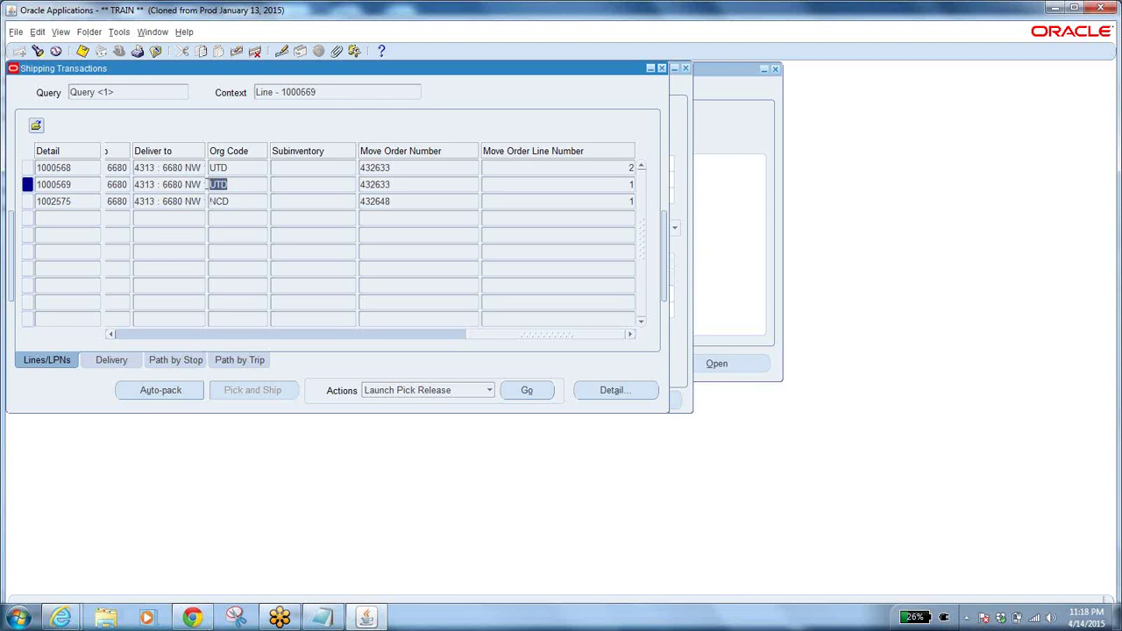
click(235, 201)
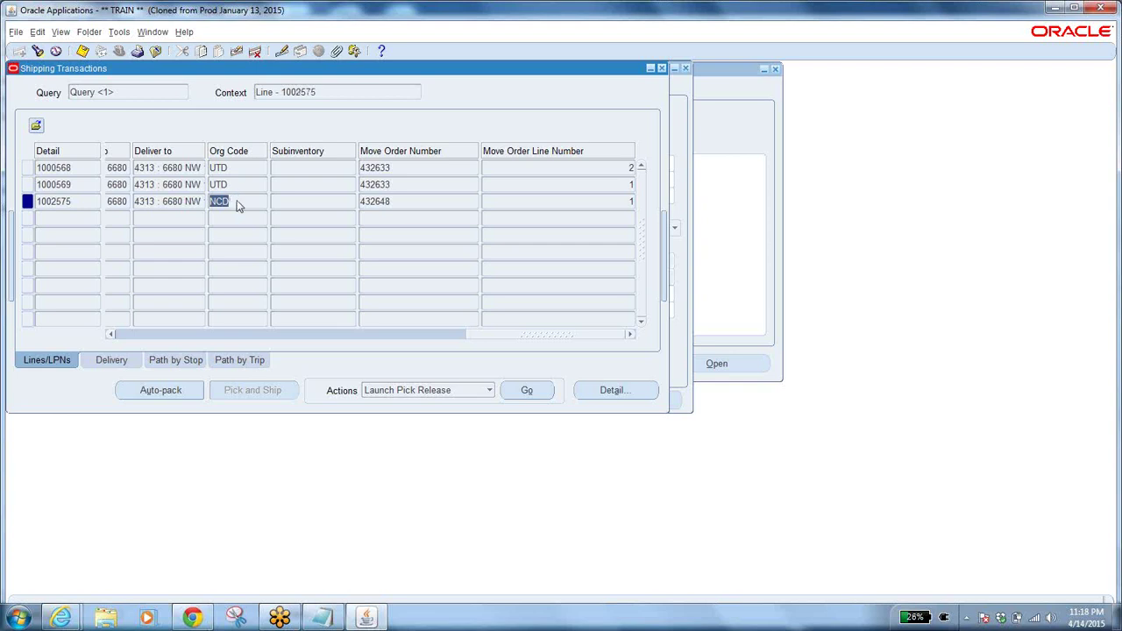
click(235, 204)
drag(233, 205, 202, 202)
Step: Examine the move order numbers of the shipping lines together with the organization each belongs to
double_click(409, 202)
click(395, 206)
click(249, 200)
click(407, 185)
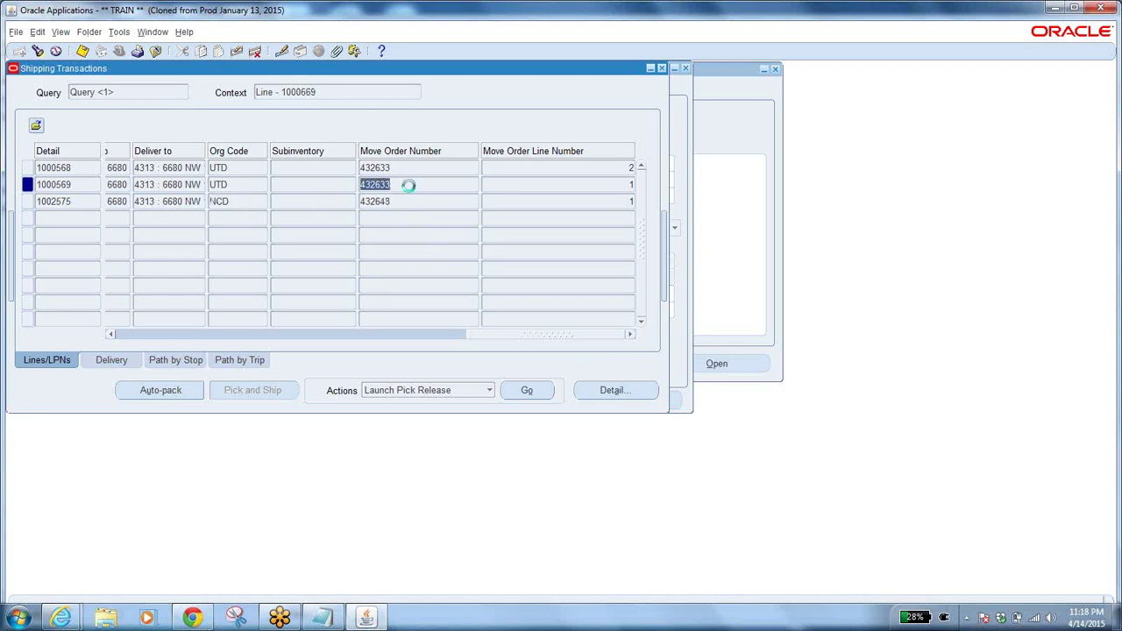
click(247, 183)
click(237, 202)
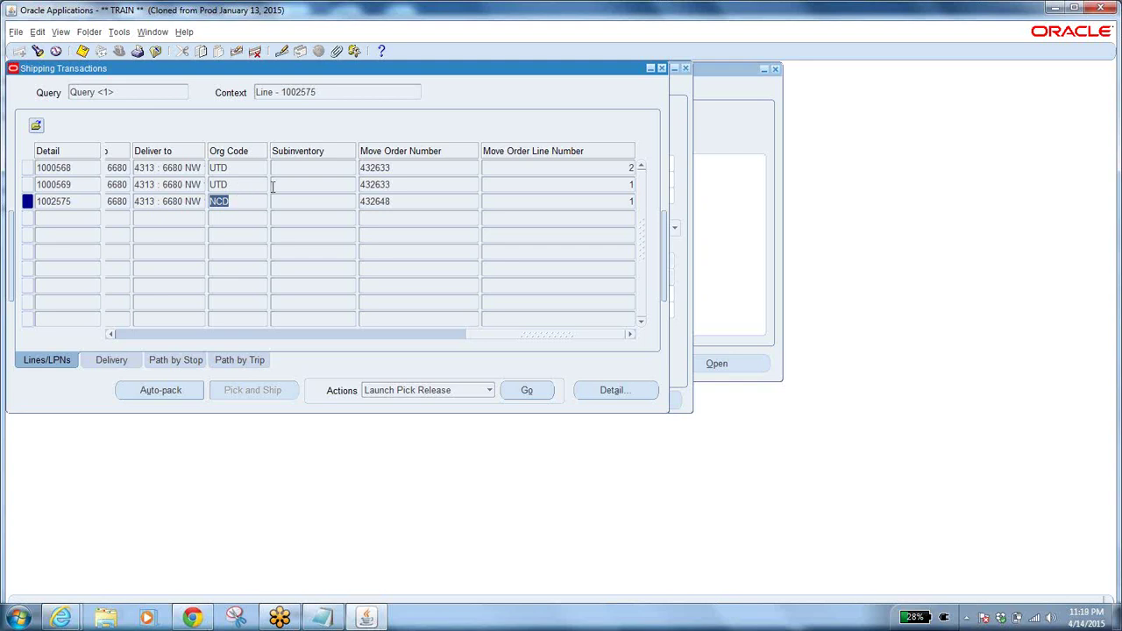
click(414, 203)
double_click(415, 203)
click(232, 200)
double_click(399, 200)
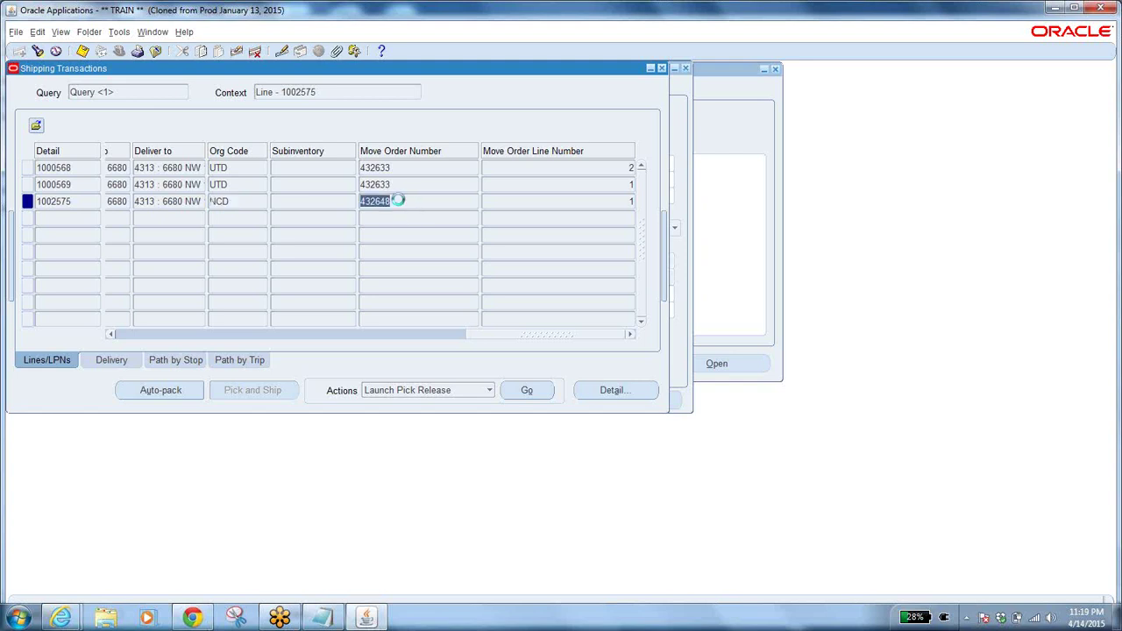
click(236, 182)
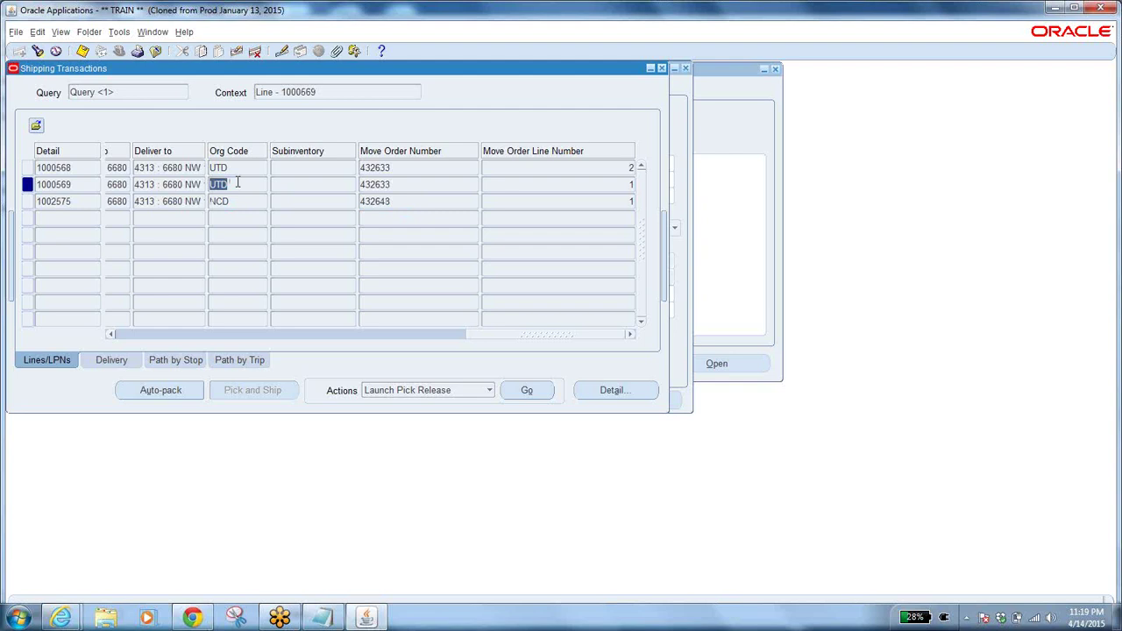
double_click(396, 202)
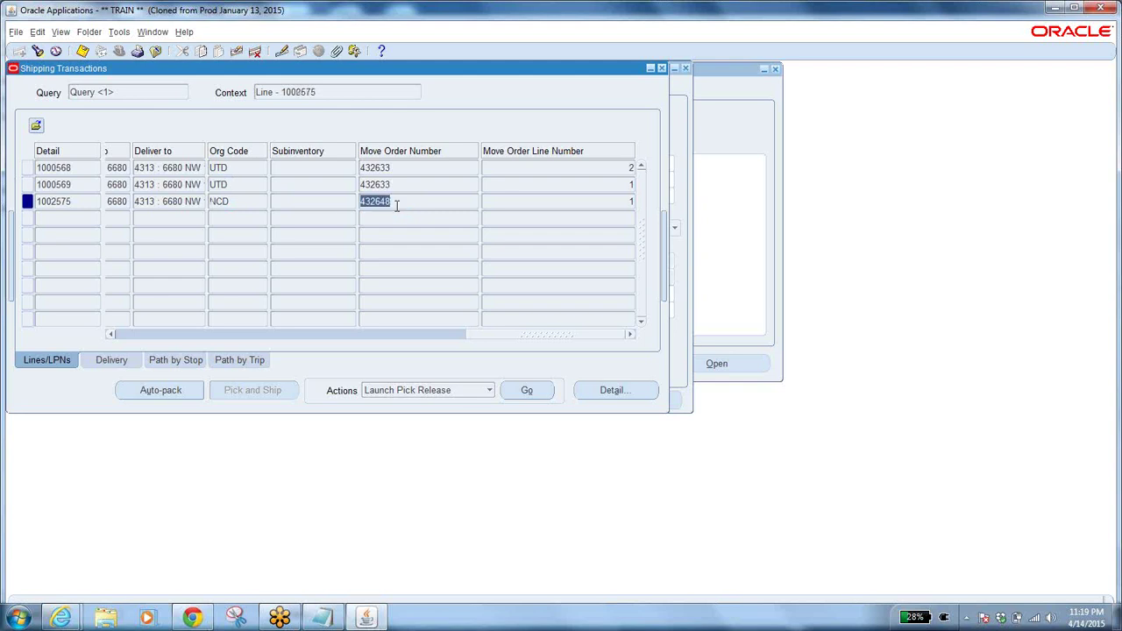
Step: Copy the NCD shipping line's move order number into the Notepad notes after the item number, labelled MO, and return to Shipping Transactions
click(237, 201)
click(408, 202)
key(ctrl+c)
key(alt+Tab)
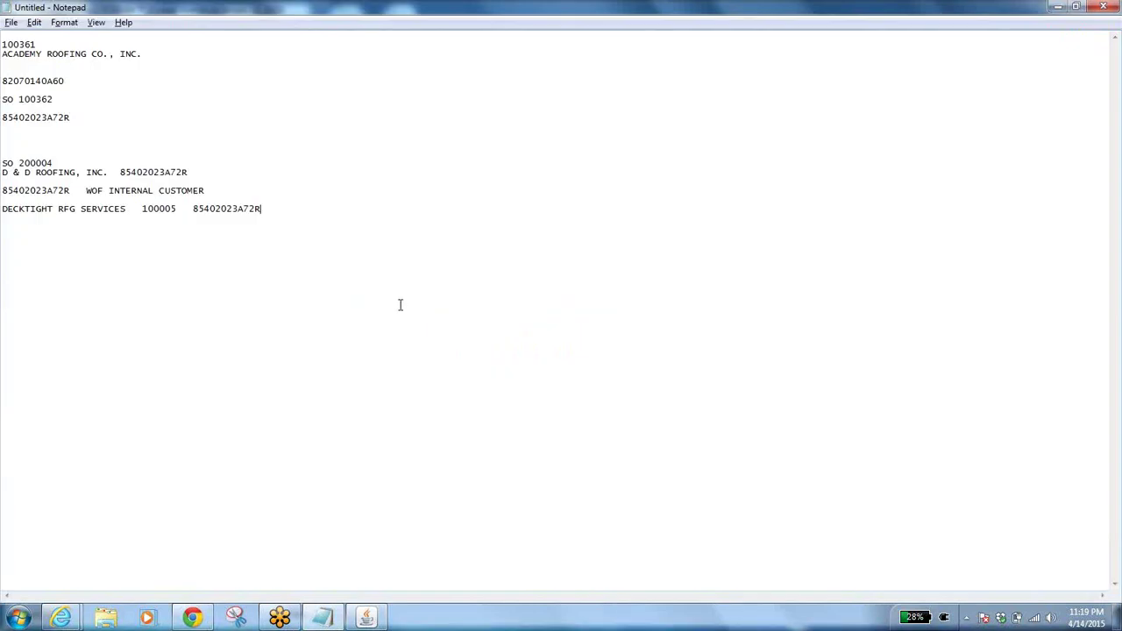
key(ctrl+v)
key(alt+Tab)
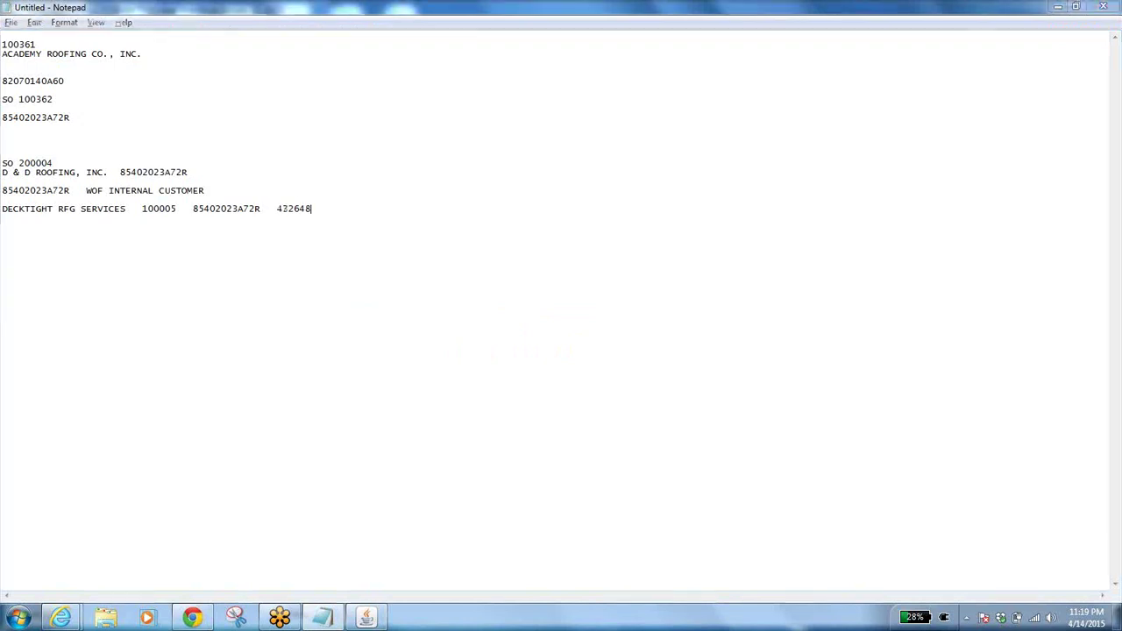
key(alt+Tab)
text(MO)
key(alt+Tab)
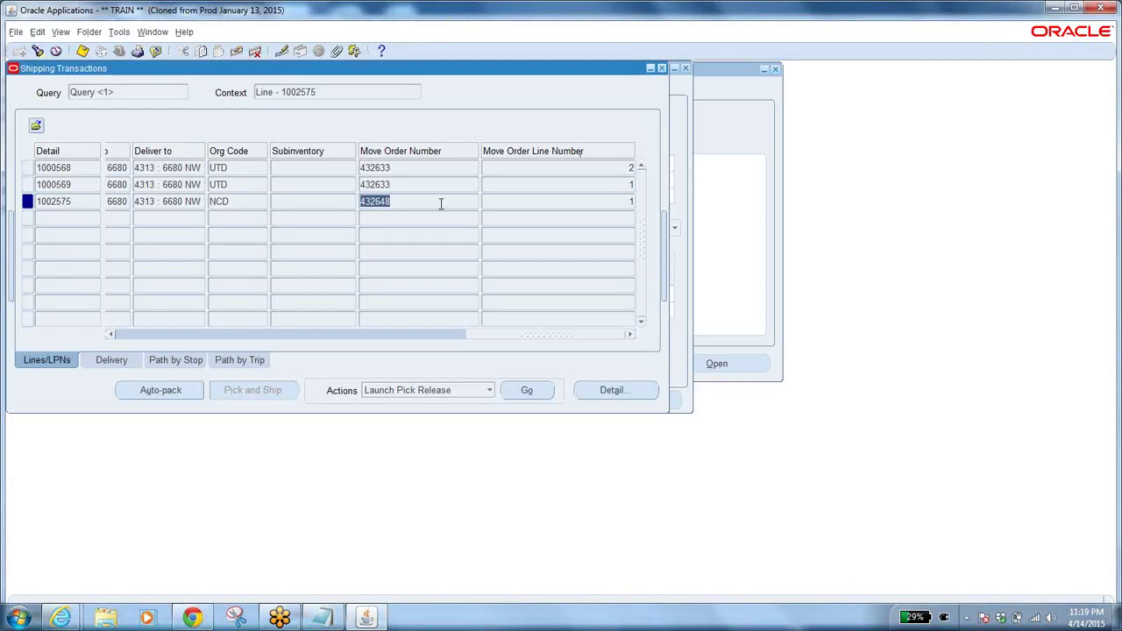
Step: Recheck the NCD line's next step and organization code, and switch to the SEA Inventory responsibility
drag(474, 333, 93, 336)
click(390, 201)
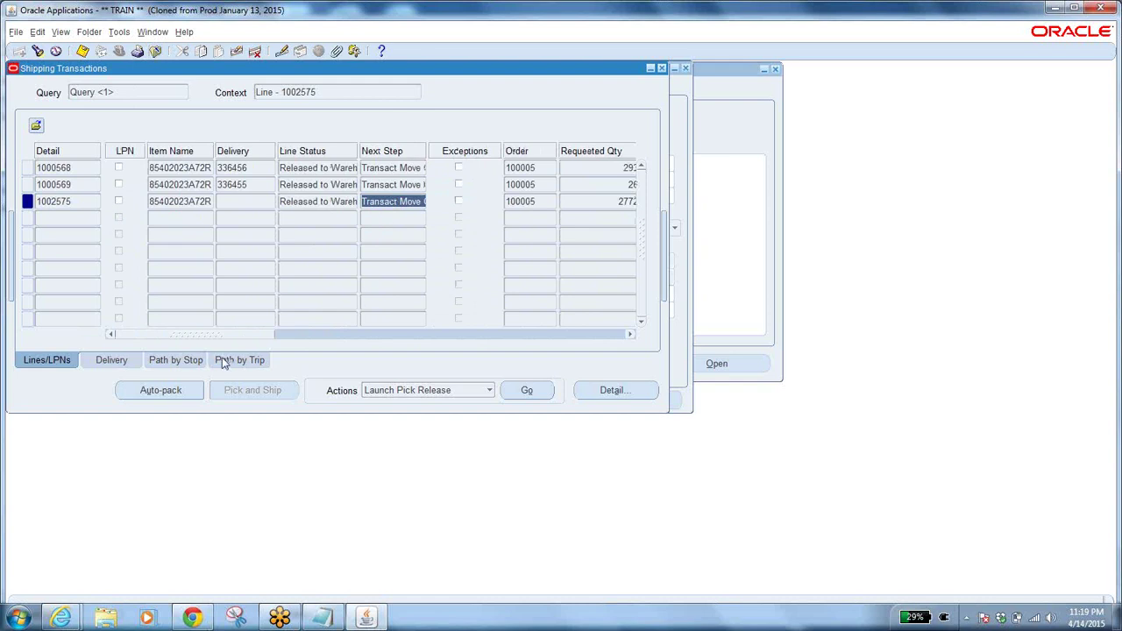
drag(208, 336, 550, 330)
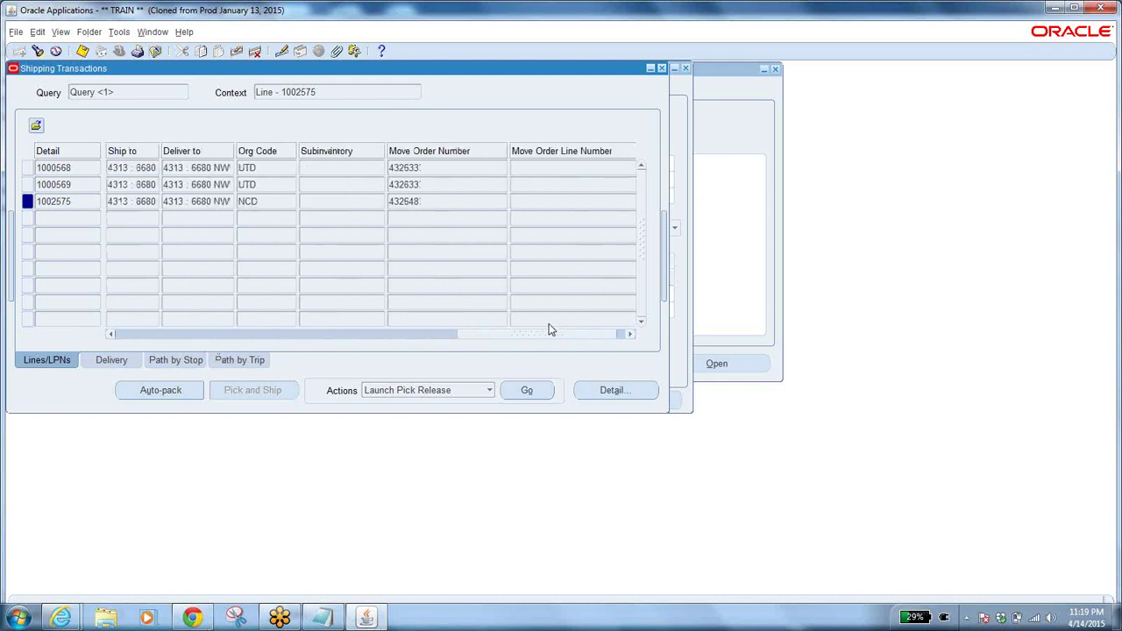
double_click(272, 201)
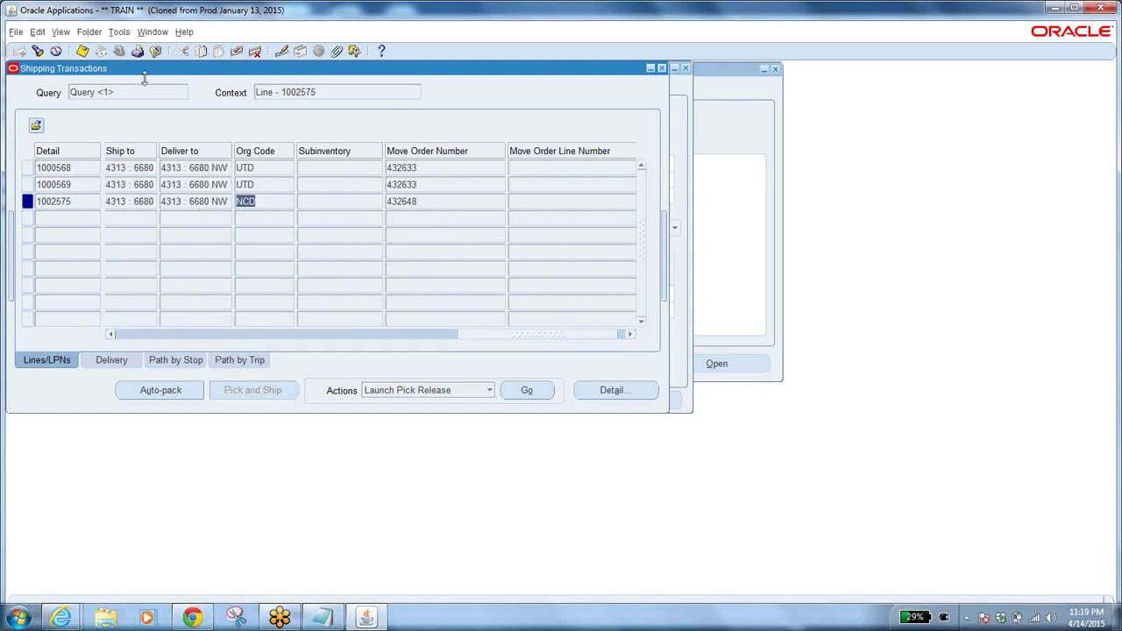
click(155, 51)
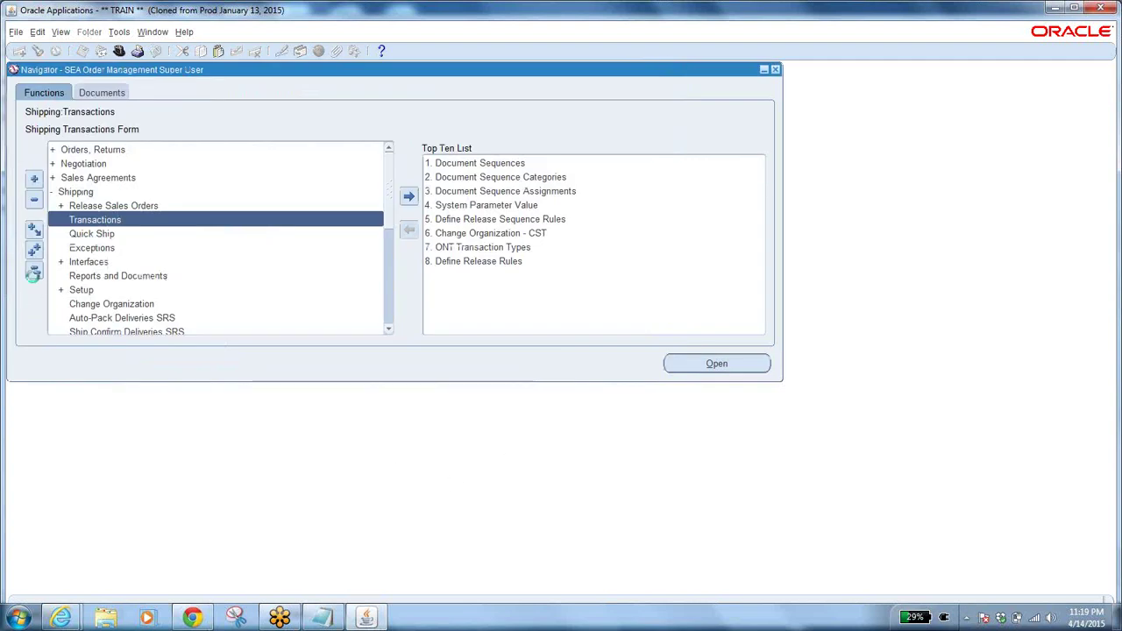
click(35, 271)
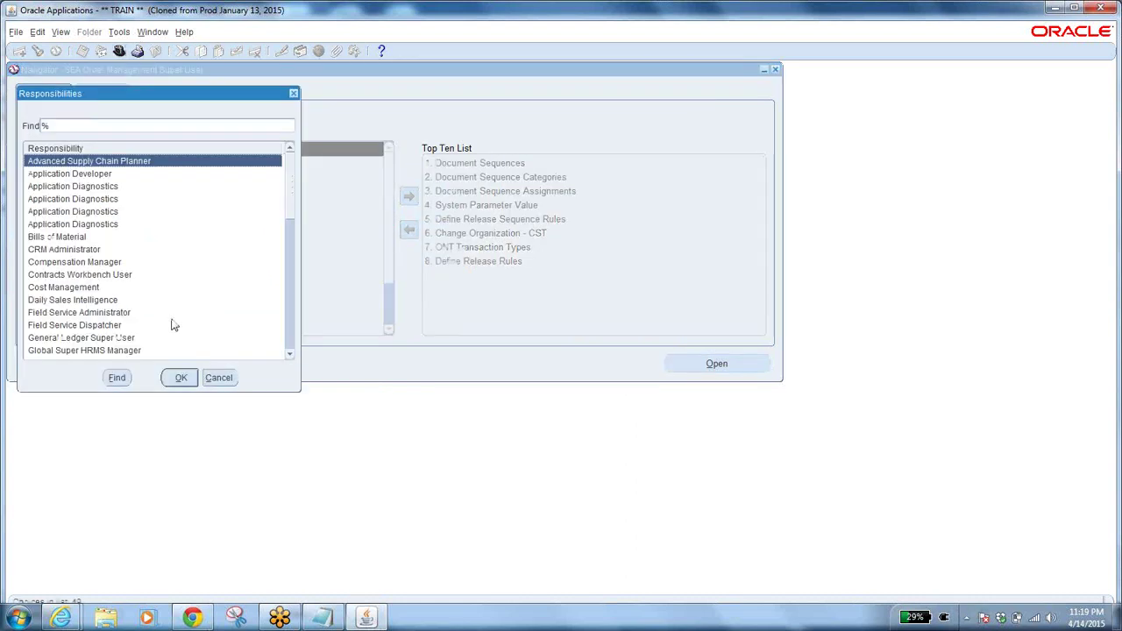
text(s)
click(85, 226)
click(186, 384)
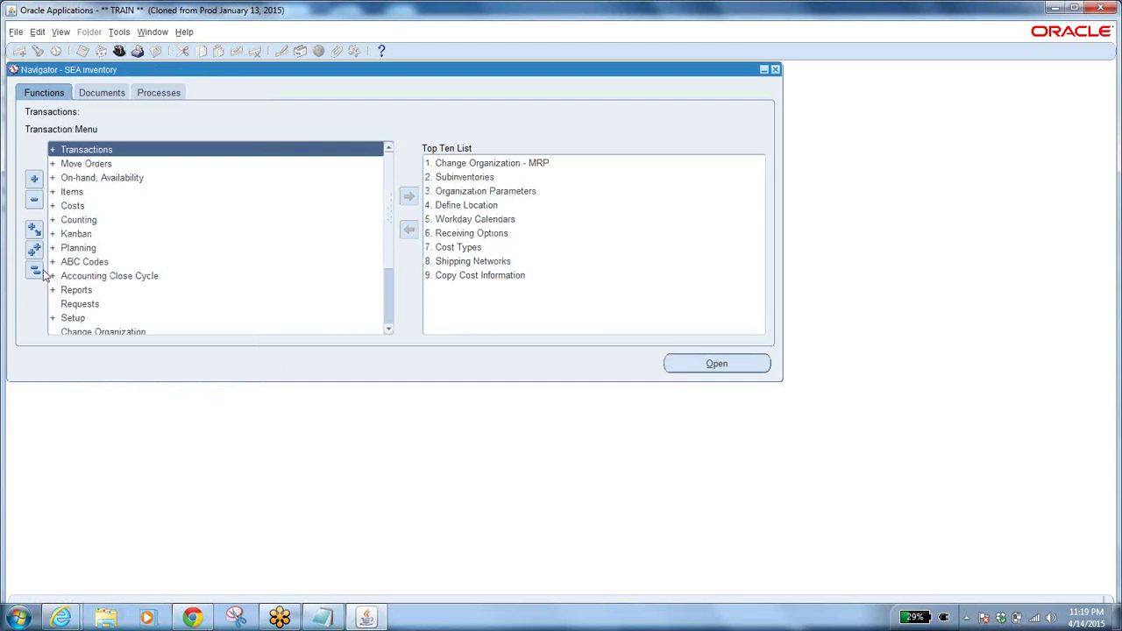
Step: Open Transact Move Orders for the NCD (NC DC) organization and find the lines of the copied move order number
double_click(92, 165)
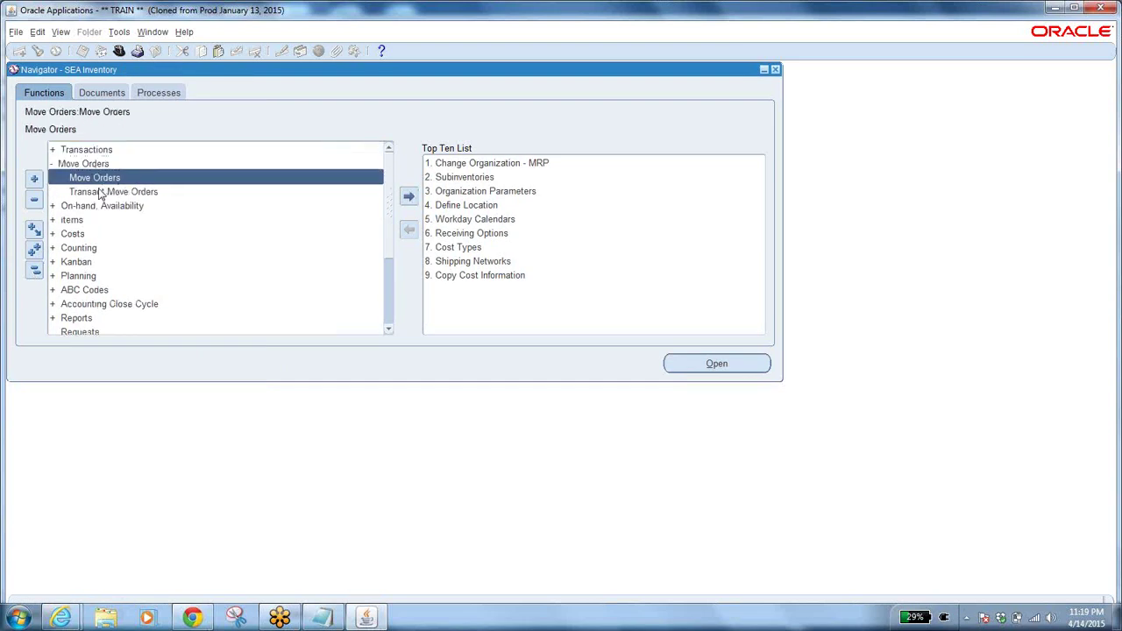
double_click(101, 192)
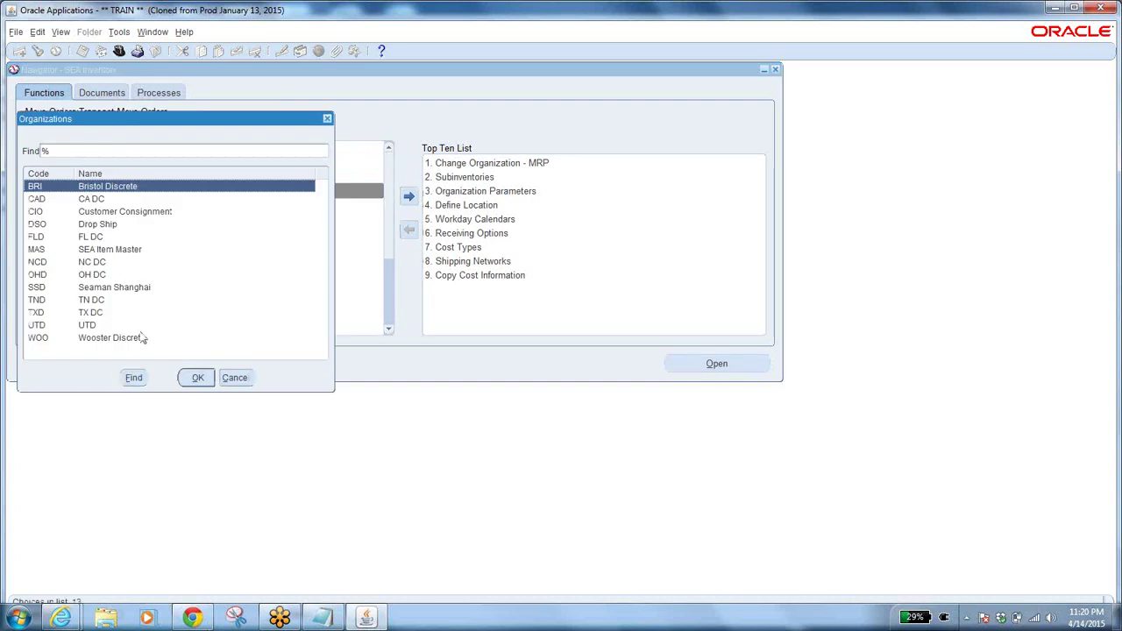
click(101, 263)
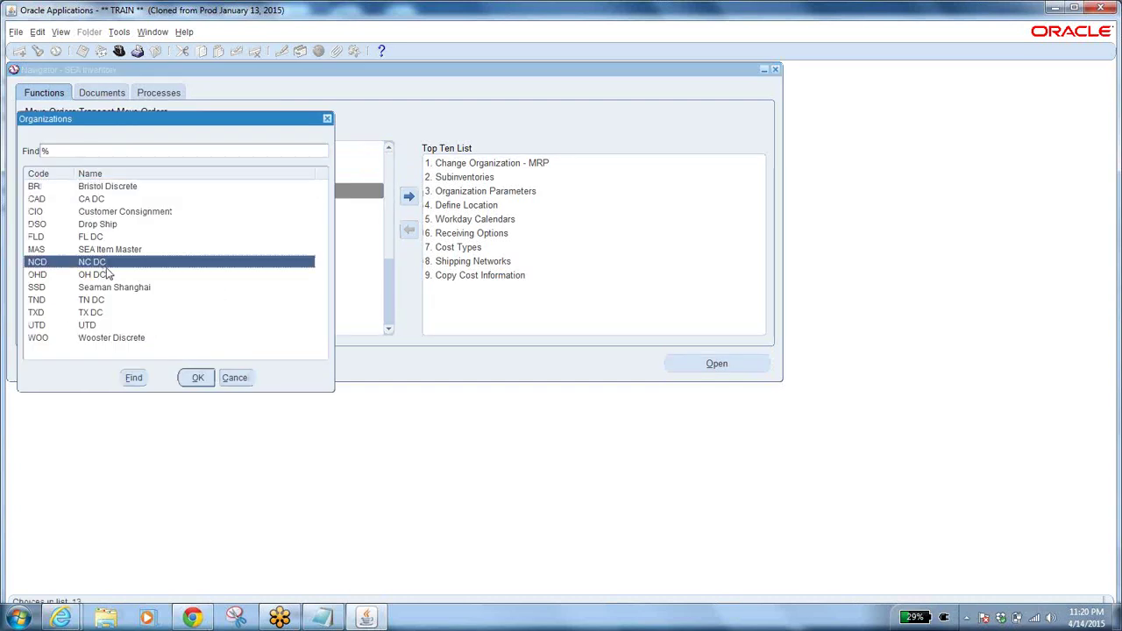
click(198, 378)
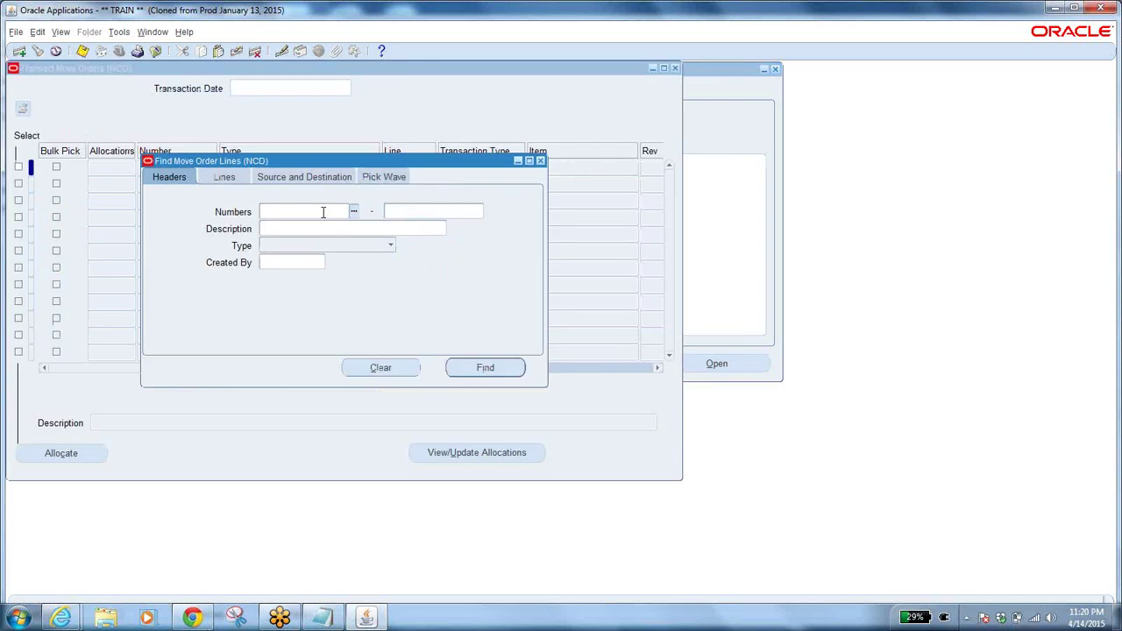
text(432648)
key(Tab)
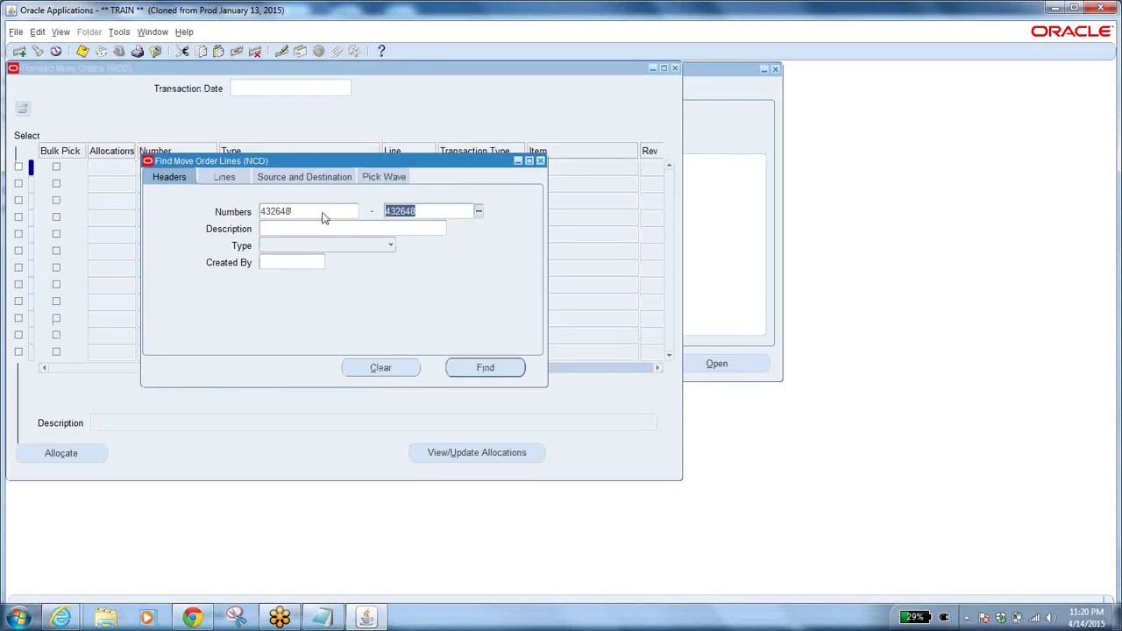
click(484, 367)
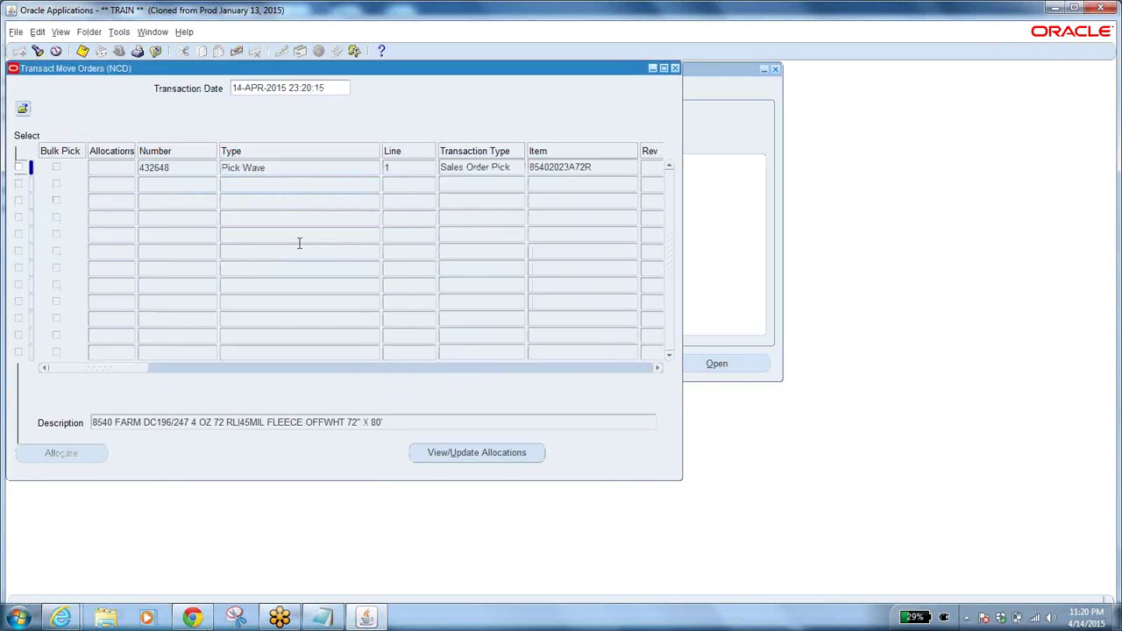
Step: Allocate the Pick Wave line for item 85402023A72R and dismiss the resulting notes
click(19, 168)
click(49, 453)
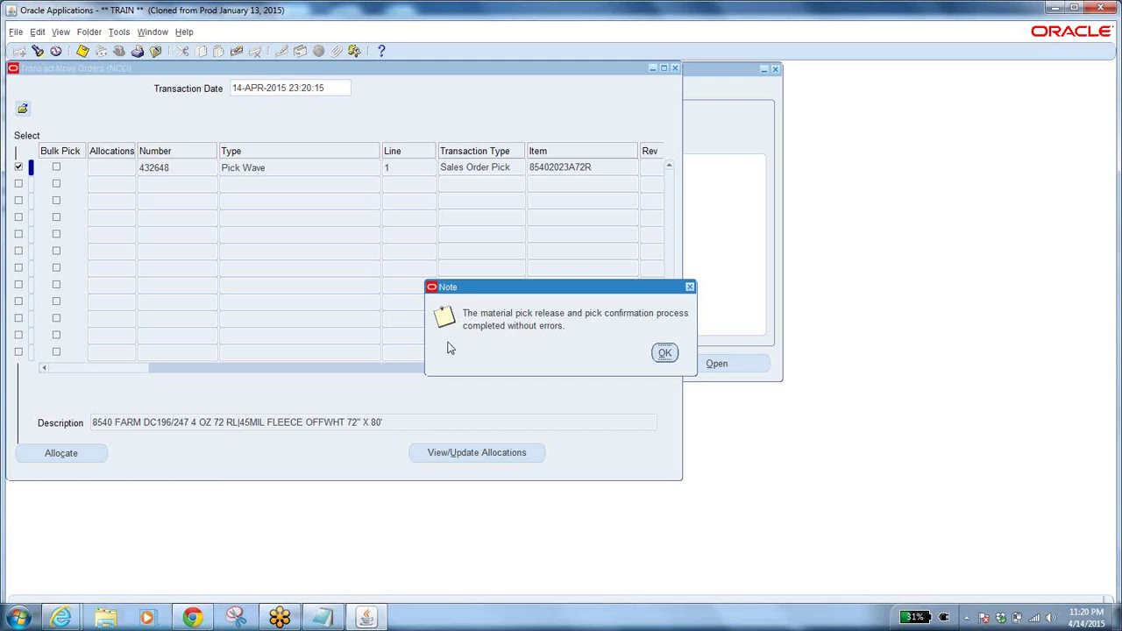
click(659, 351)
click(678, 367)
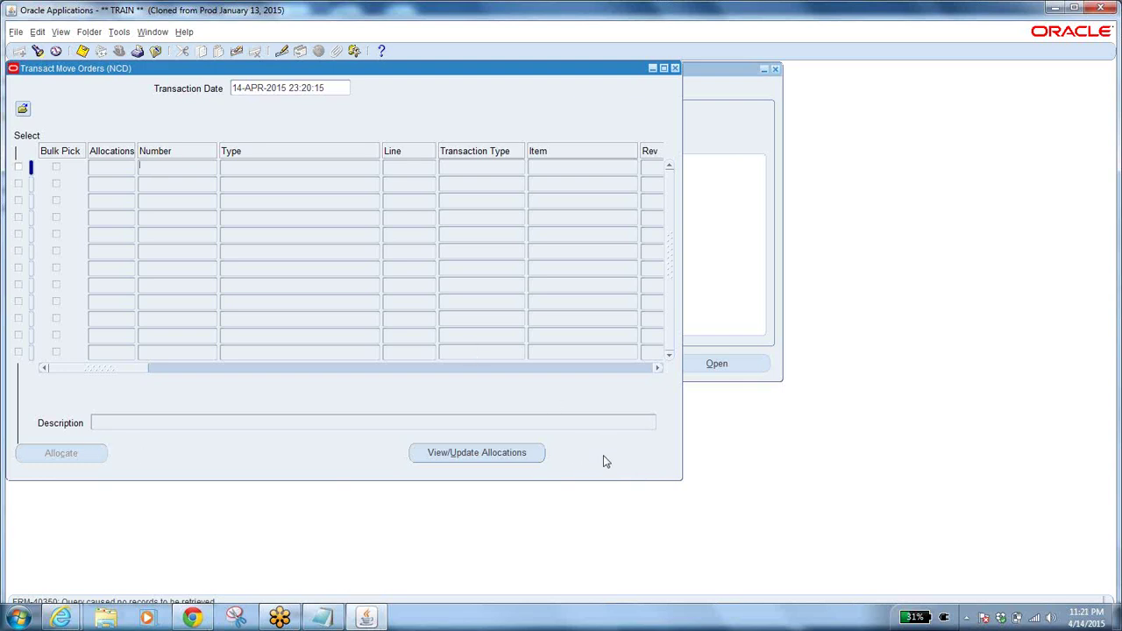
Step: Close Transact Move Orders and switch to the SEA Order Management Super User responsibility
click(156, 50)
click(33, 272)
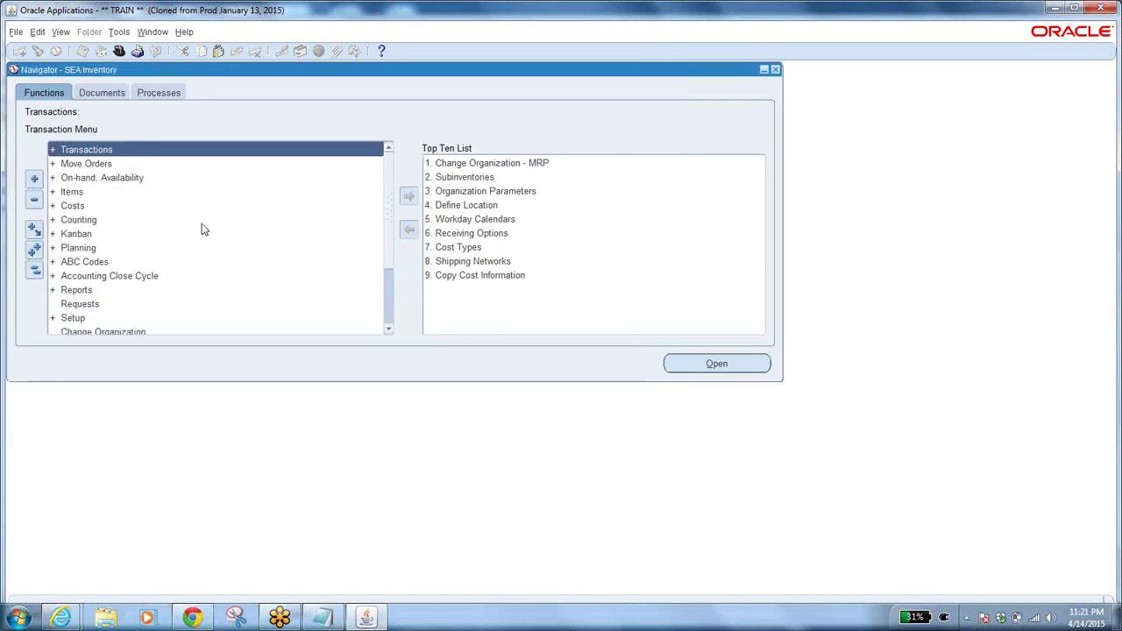
click(118, 51)
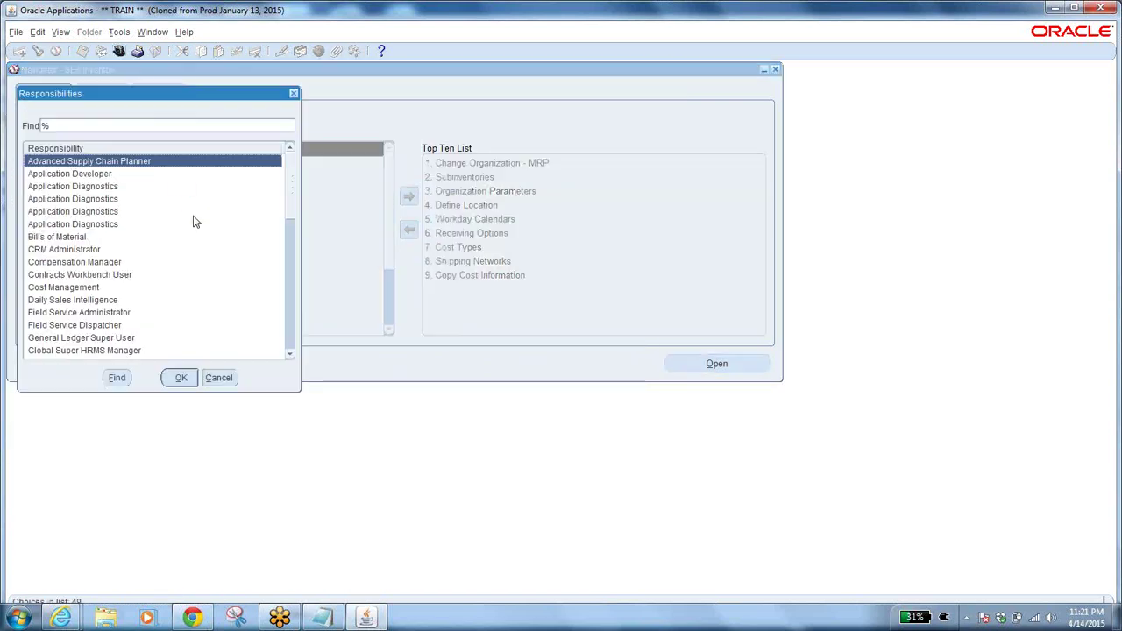
click(132, 248)
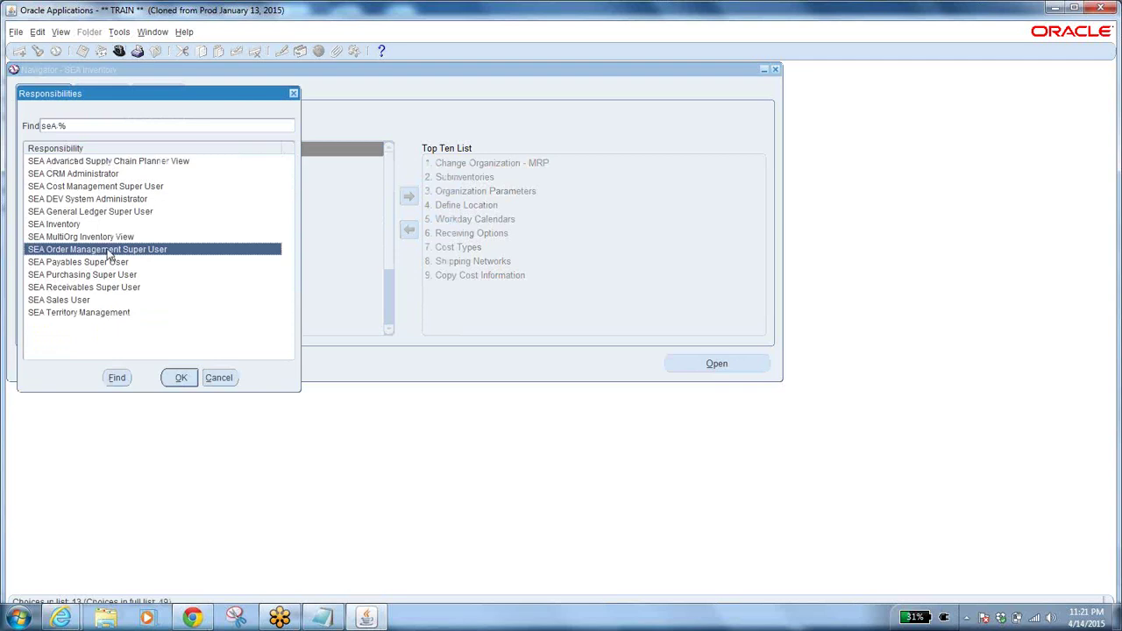
click(175, 375)
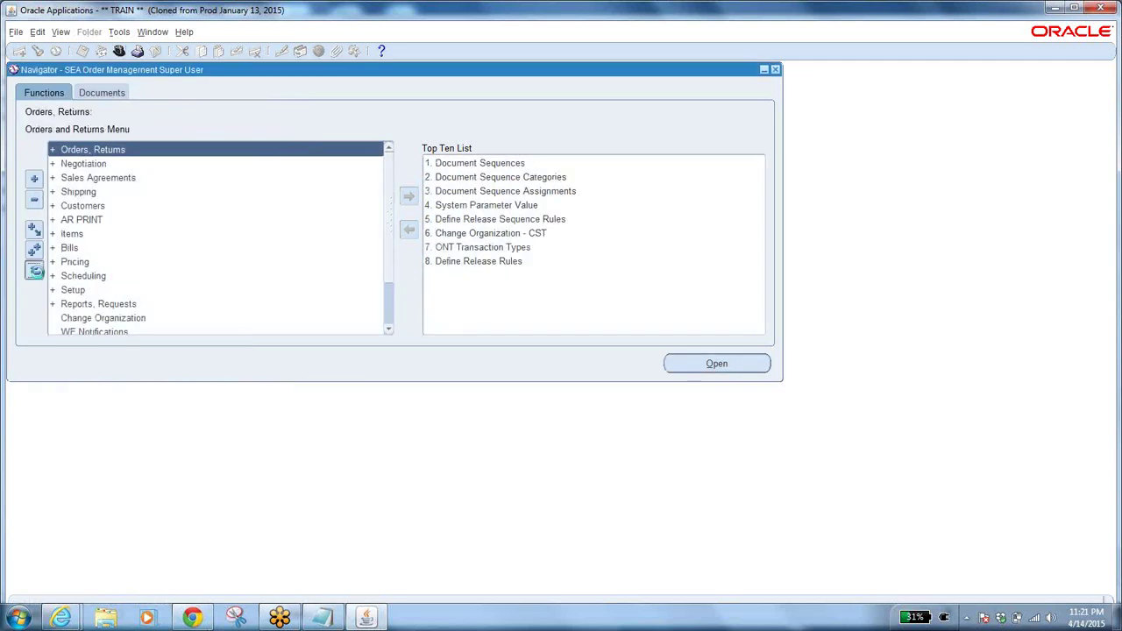
Step: Open Shipping Transactions and find the order's unshipped lines using the sales order number copied from the Notepad notes
click(77, 191)
double_click(77, 192)
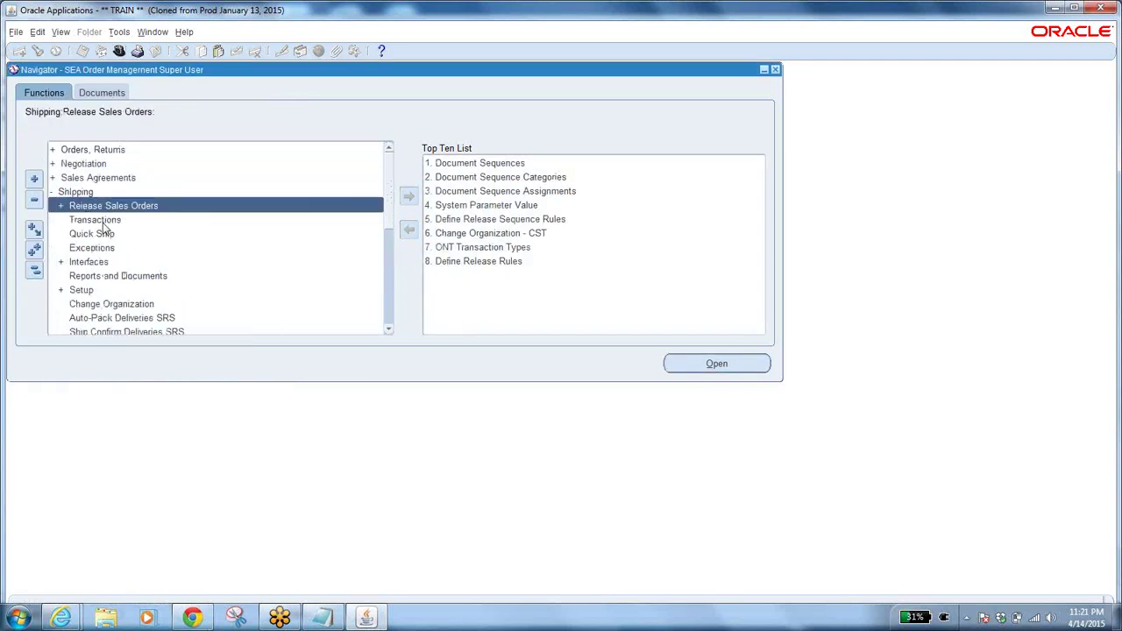
click(96, 219)
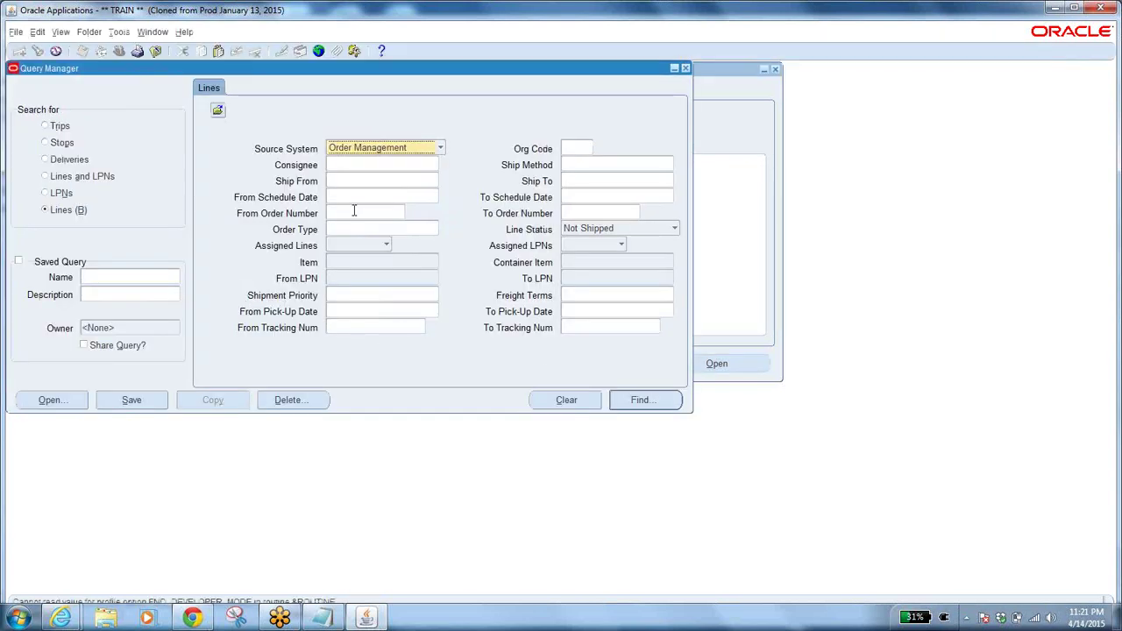
click(353, 214)
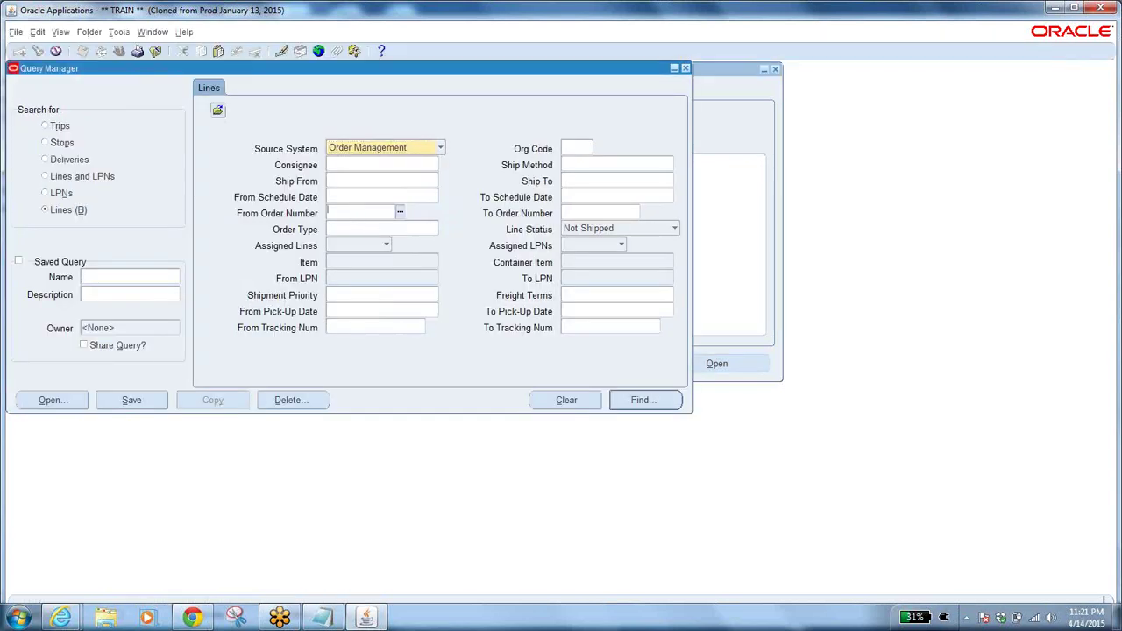
click(324, 618)
drag(176, 205, 143, 210)
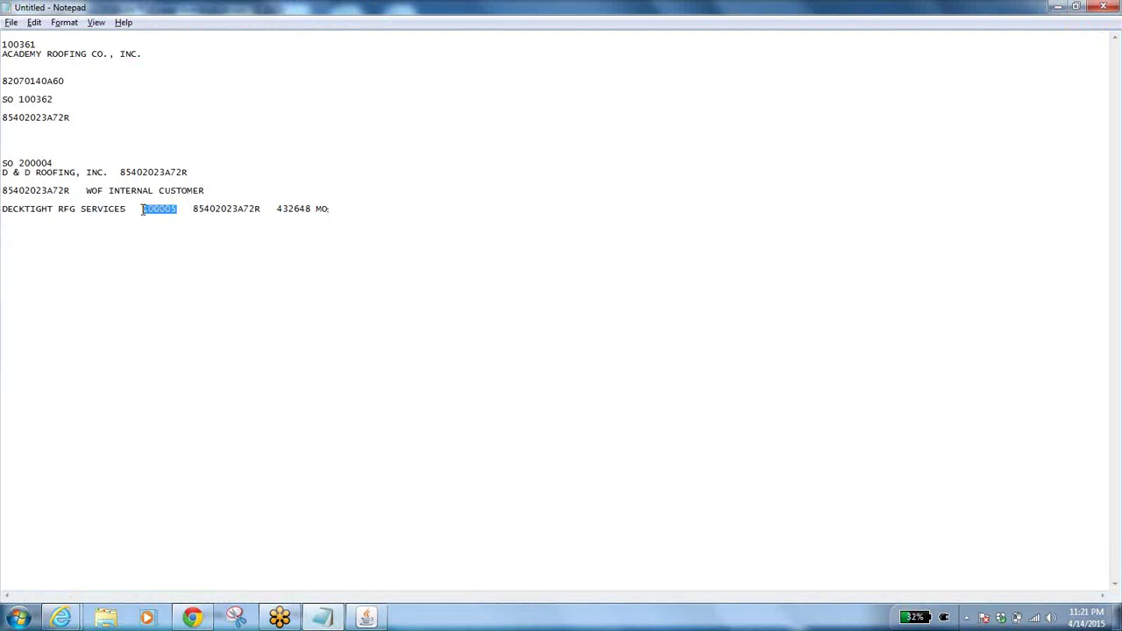
key(ctrl+c)
key(alt+Tab)
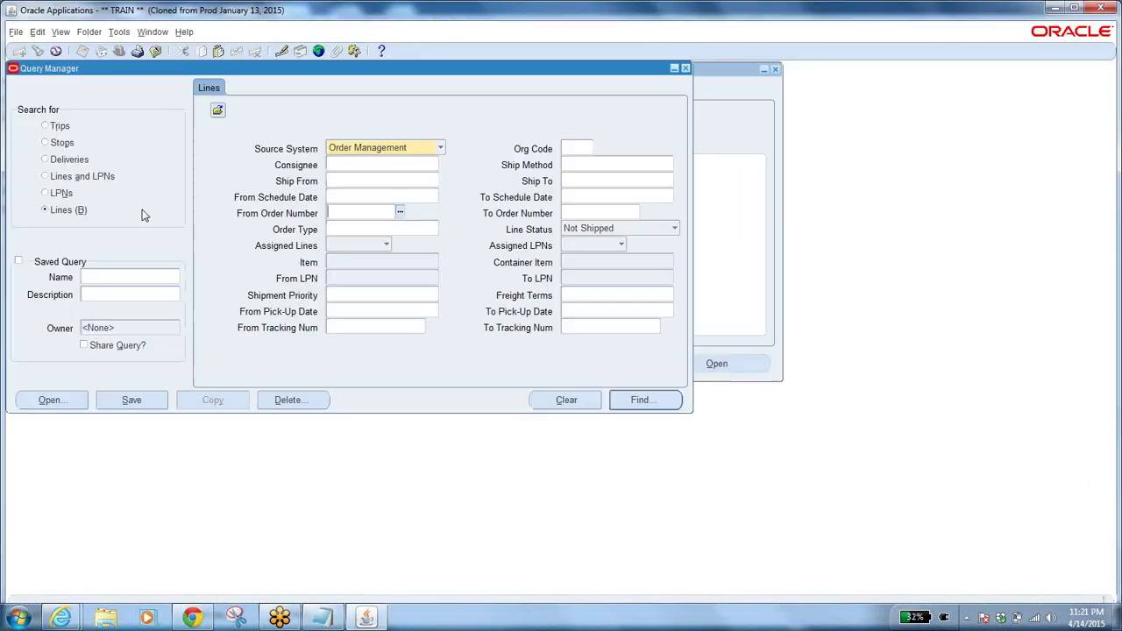
key(ctrl+v)
key(Tab)
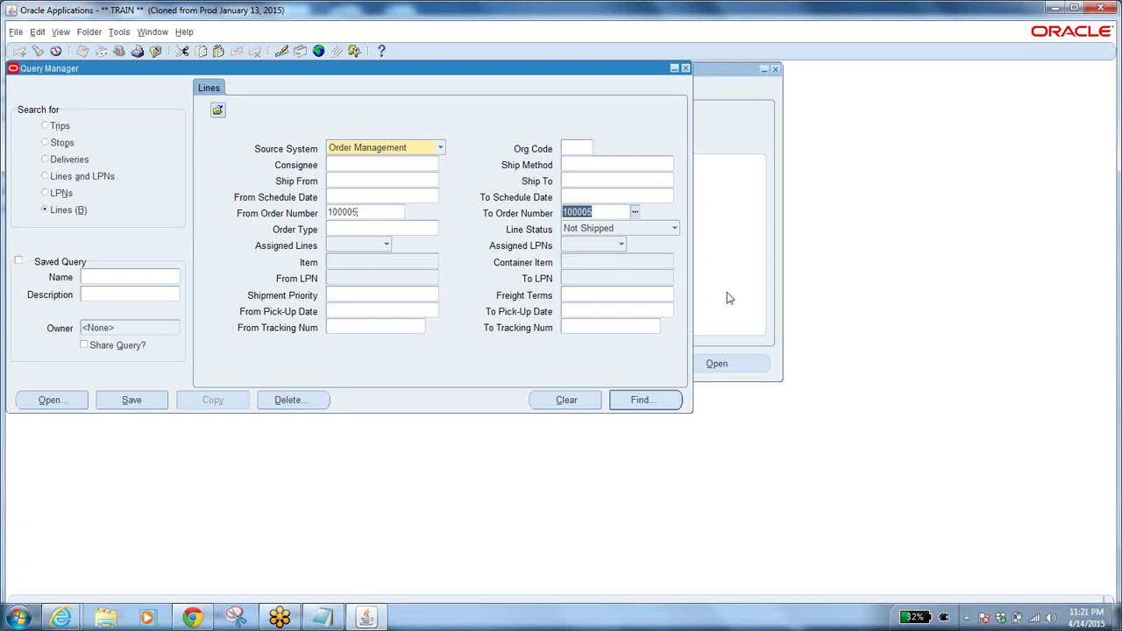
click(634, 403)
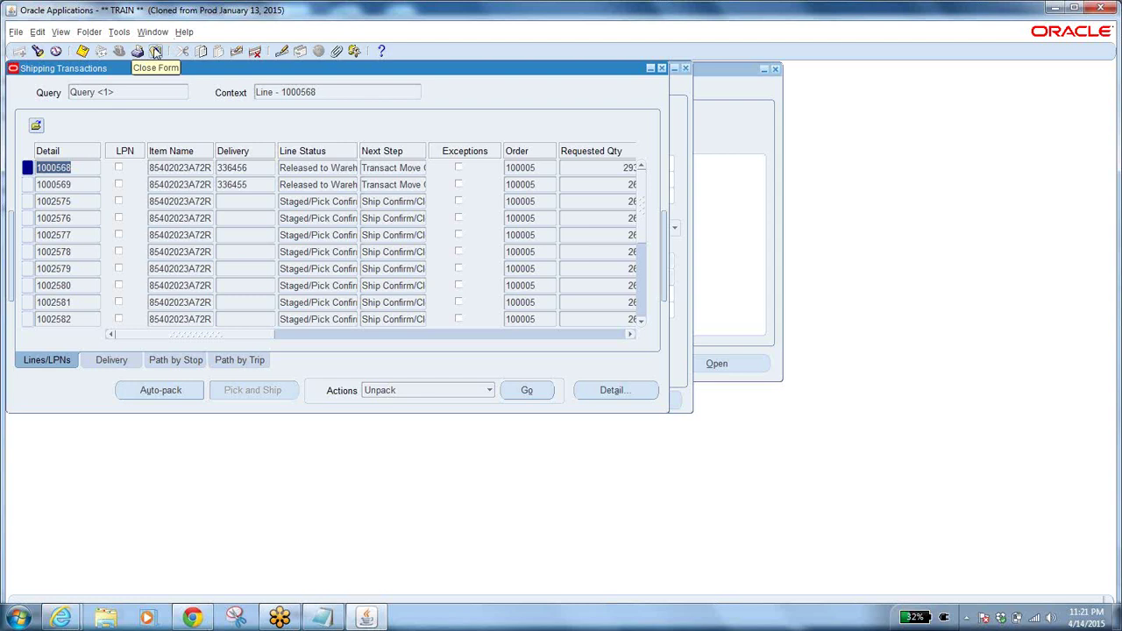
Step: Check the organization codes and move order numbers of the order's shipping lines, and close Shipping Transactions
drag(252, 334, 622, 344)
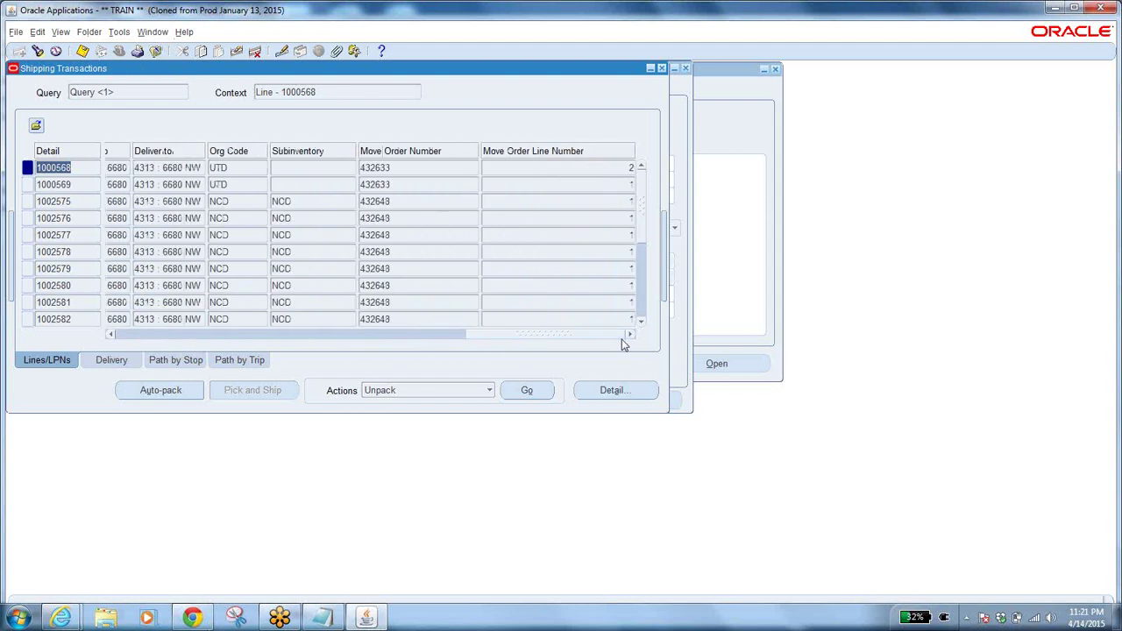
click(391, 168)
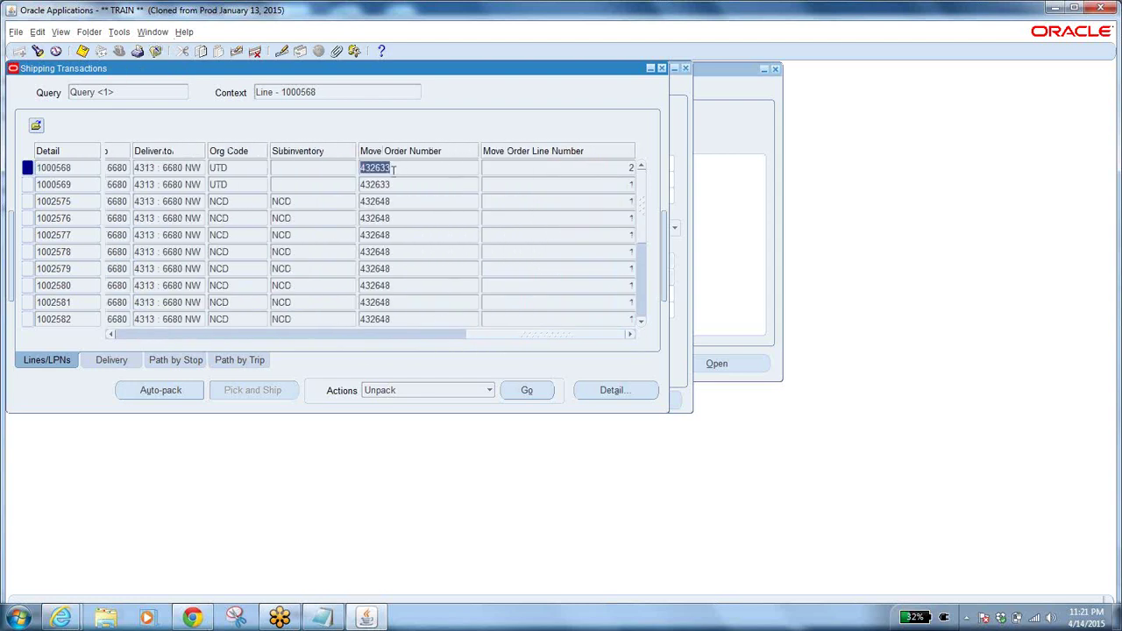
key(F11)
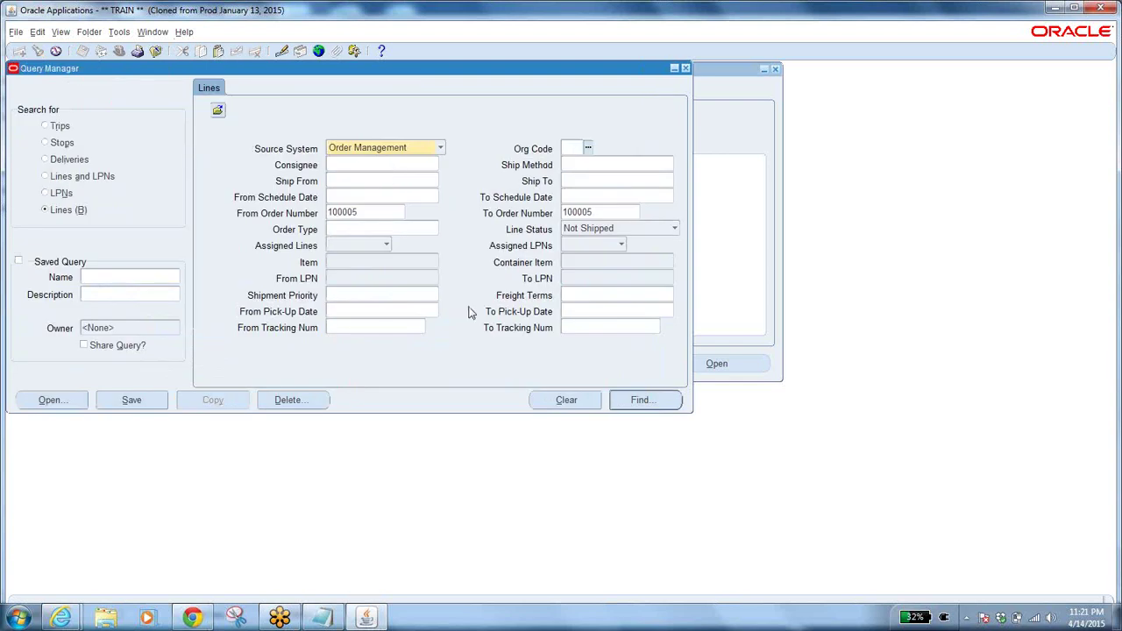
click(45, 193)
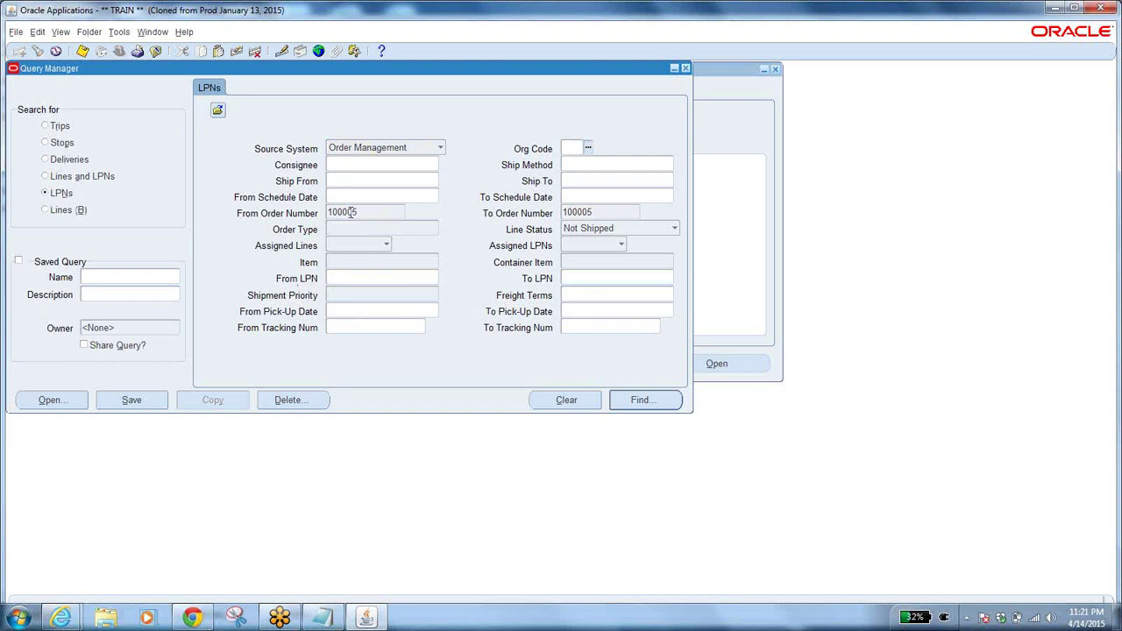
click(567, 400)
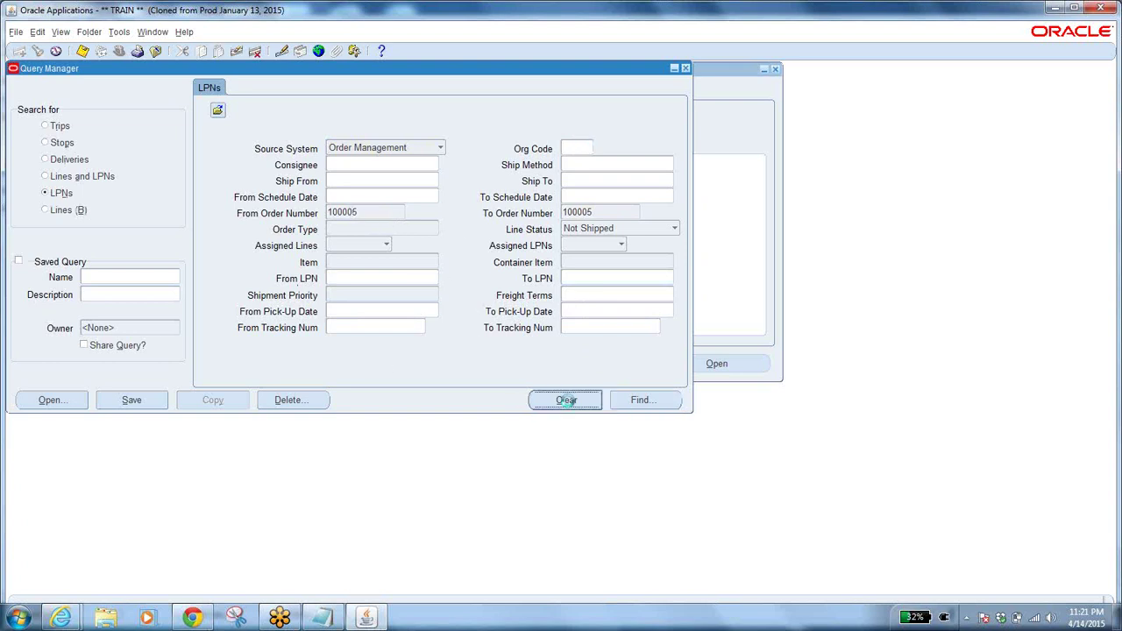
click(154, 50)
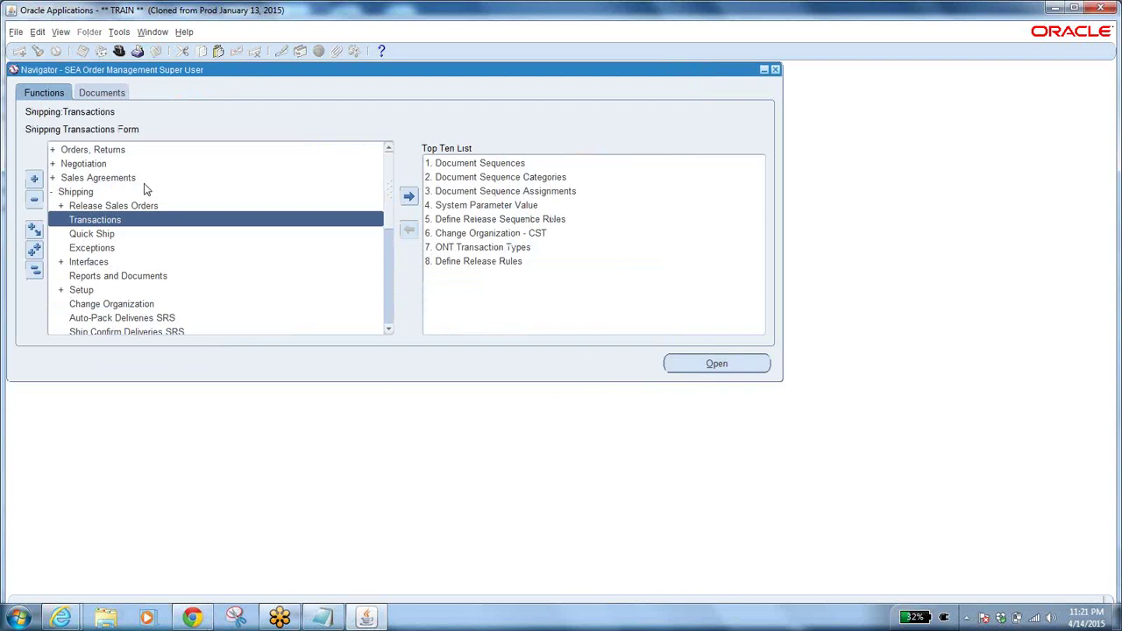
click(35, 272)
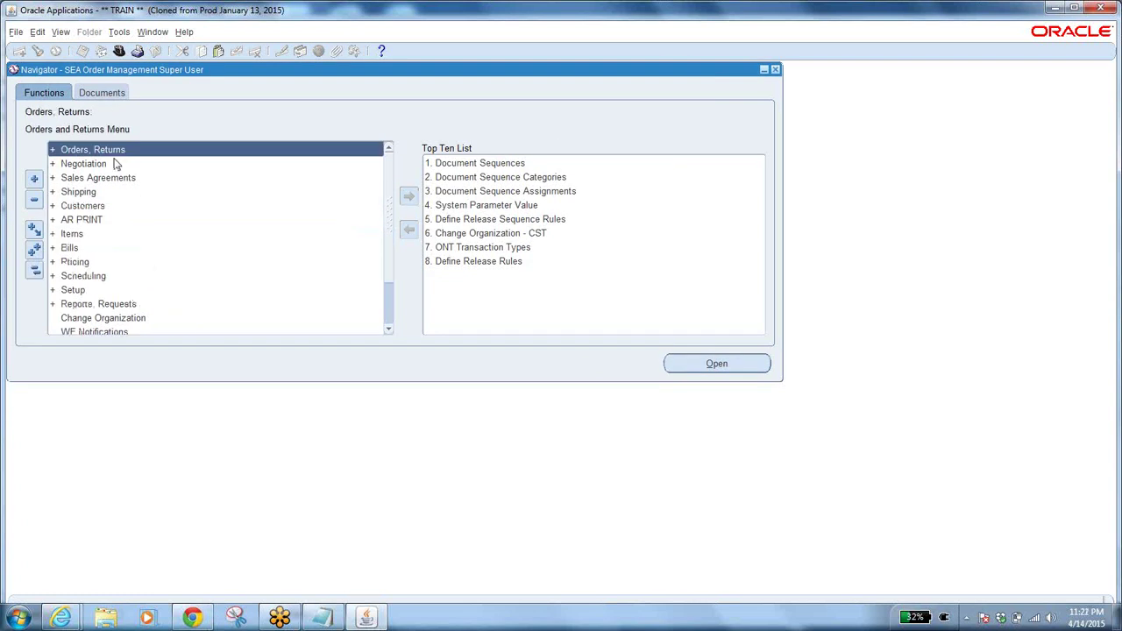
Step: Switch to the SEA Inventory responsibility
click(120, 51)
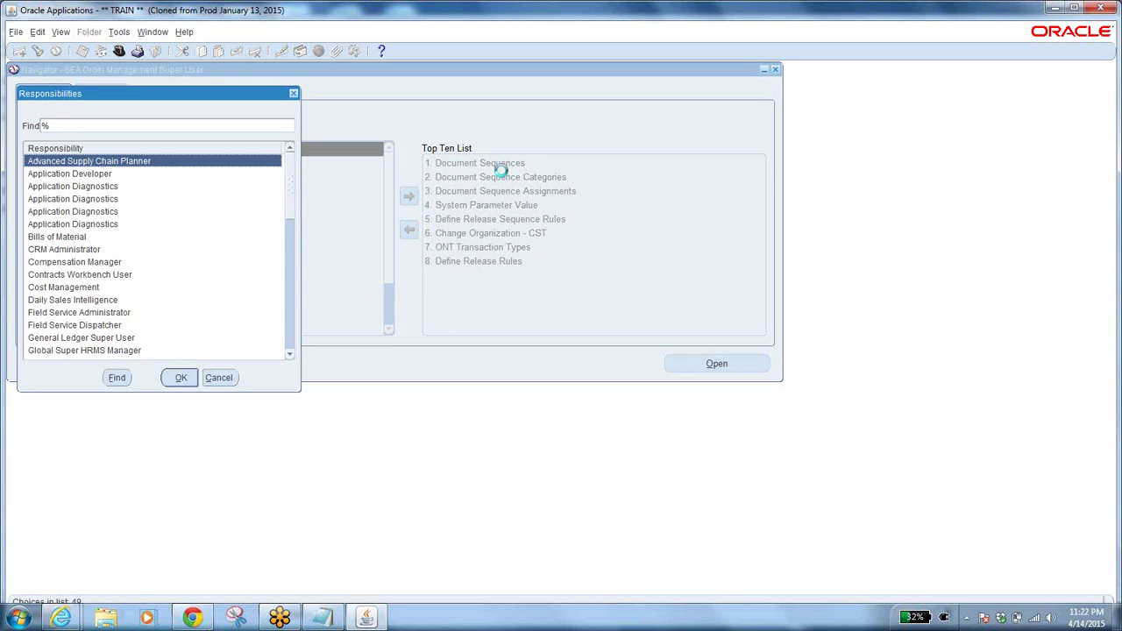
text(s)
click(74, 225)
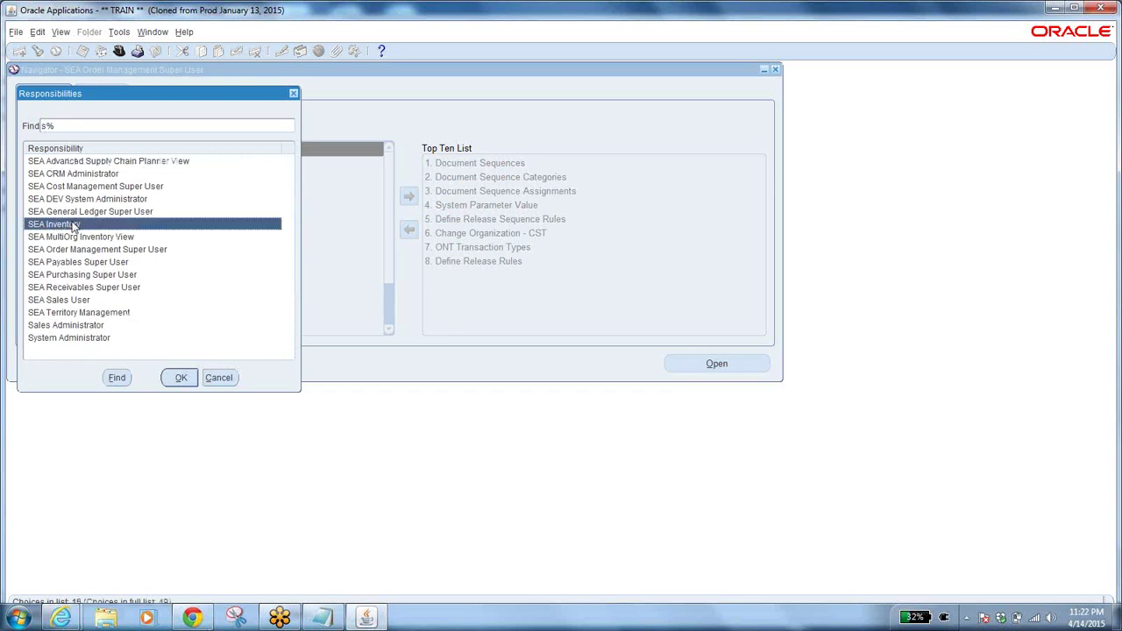
click(180, 378)
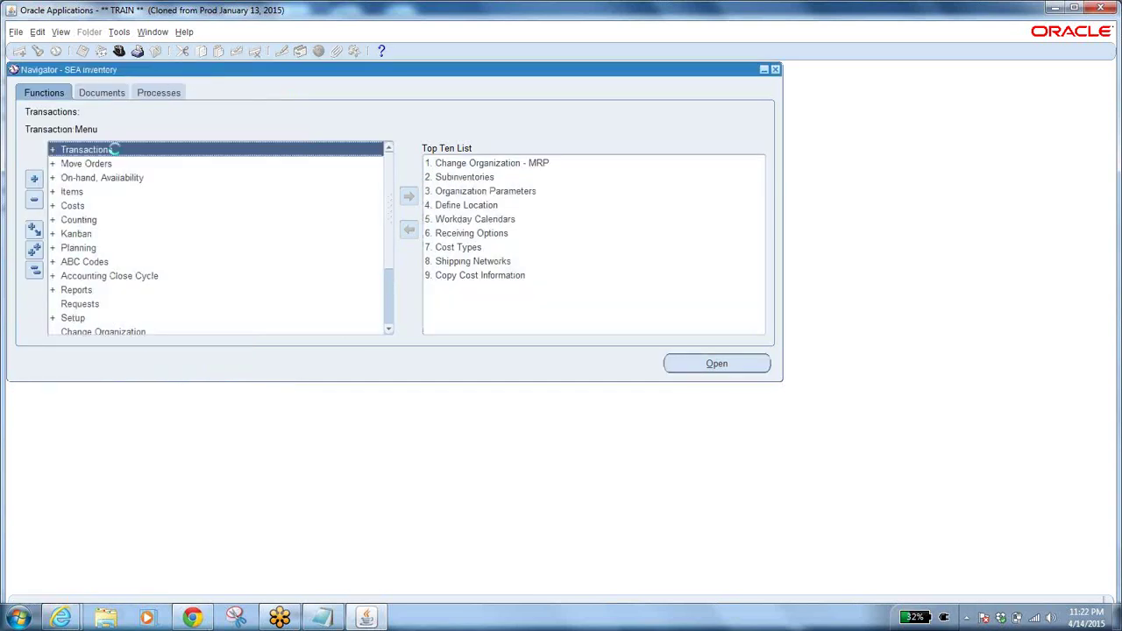
Step: Find the NCD organization's material transactions for 14-APR-2015 and check the transaction type and source of the first row
double_click(119, 152)
double_click(133, 251)
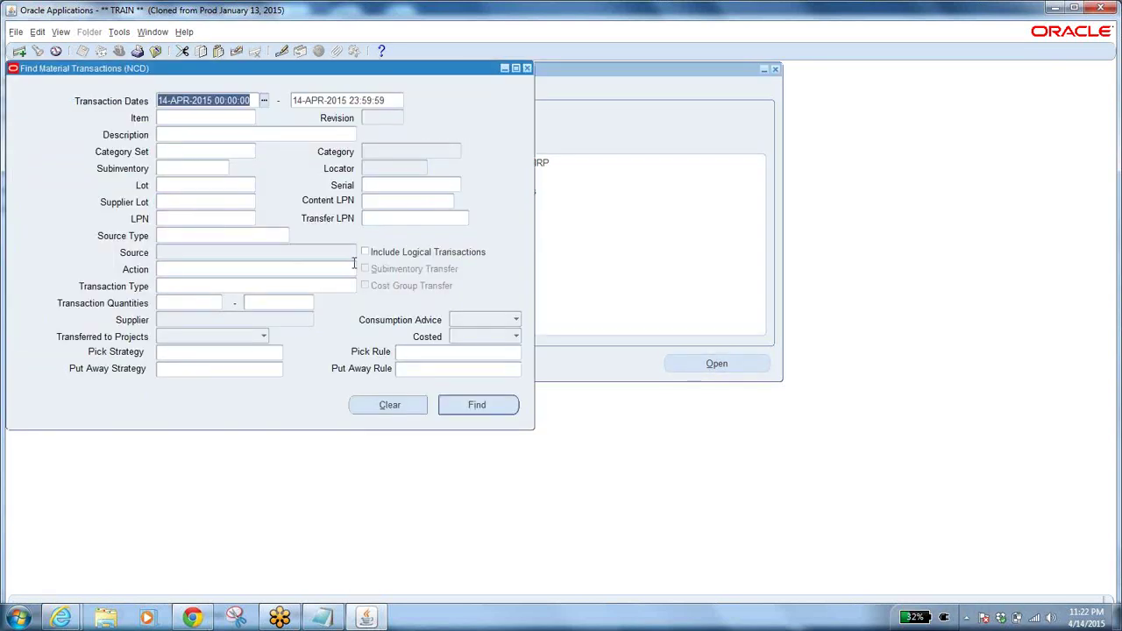
click(476, 407)
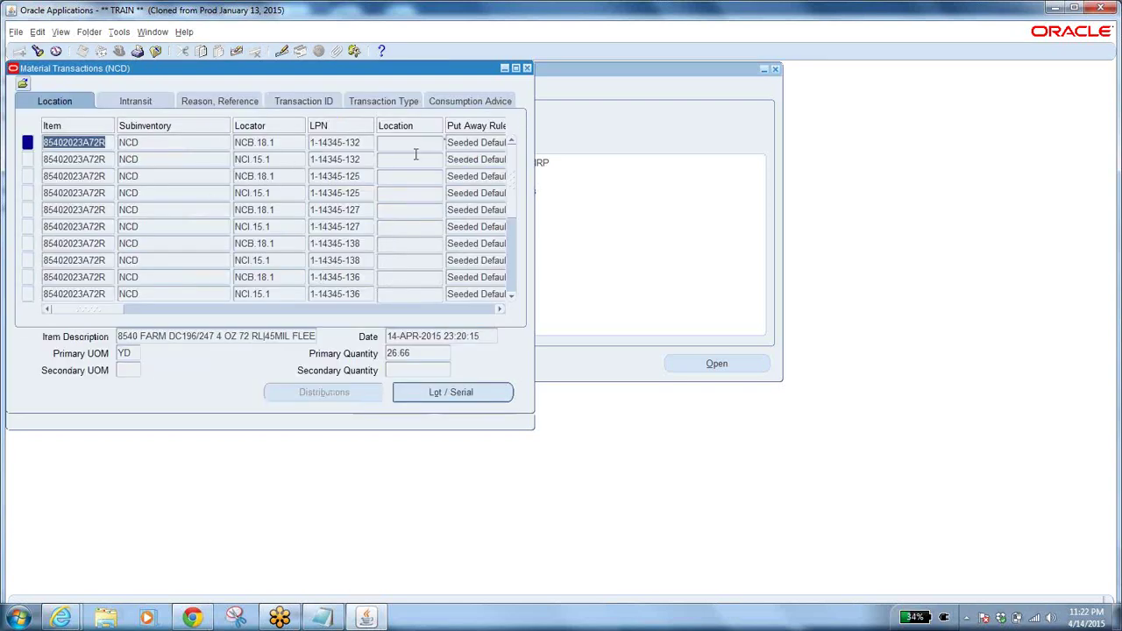
click(401, 101)
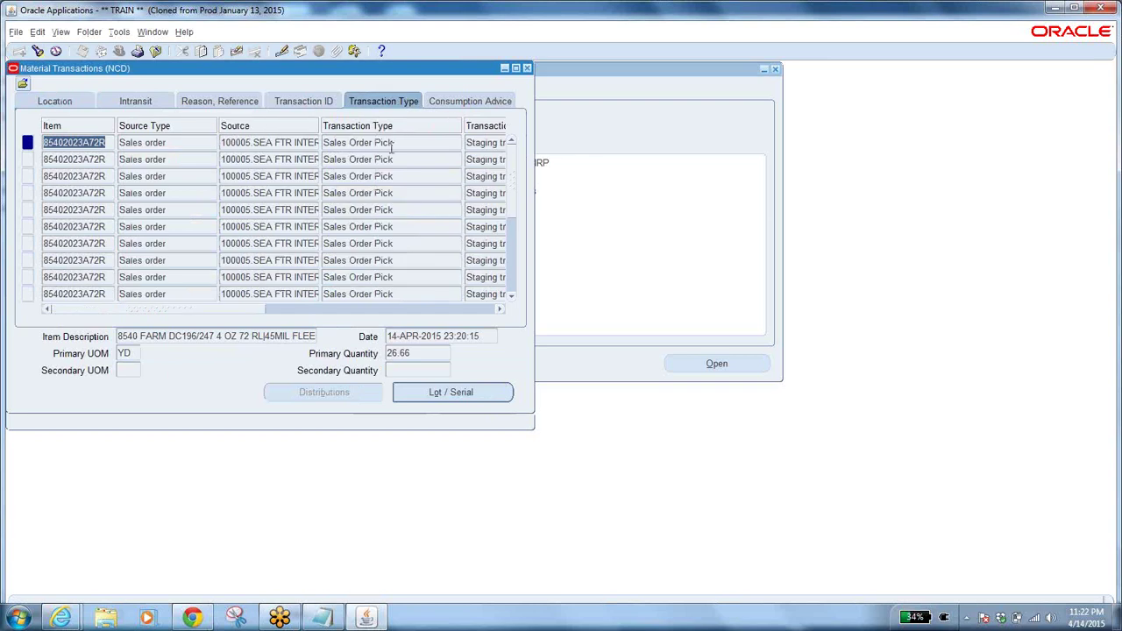
click(395, 142)
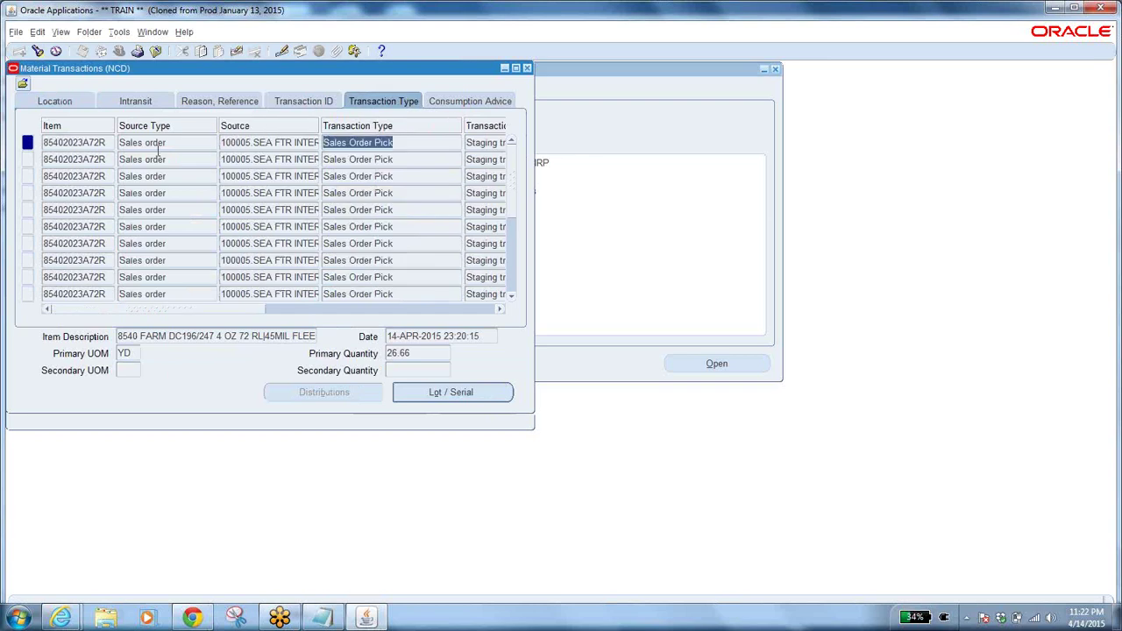
click(246, 143)
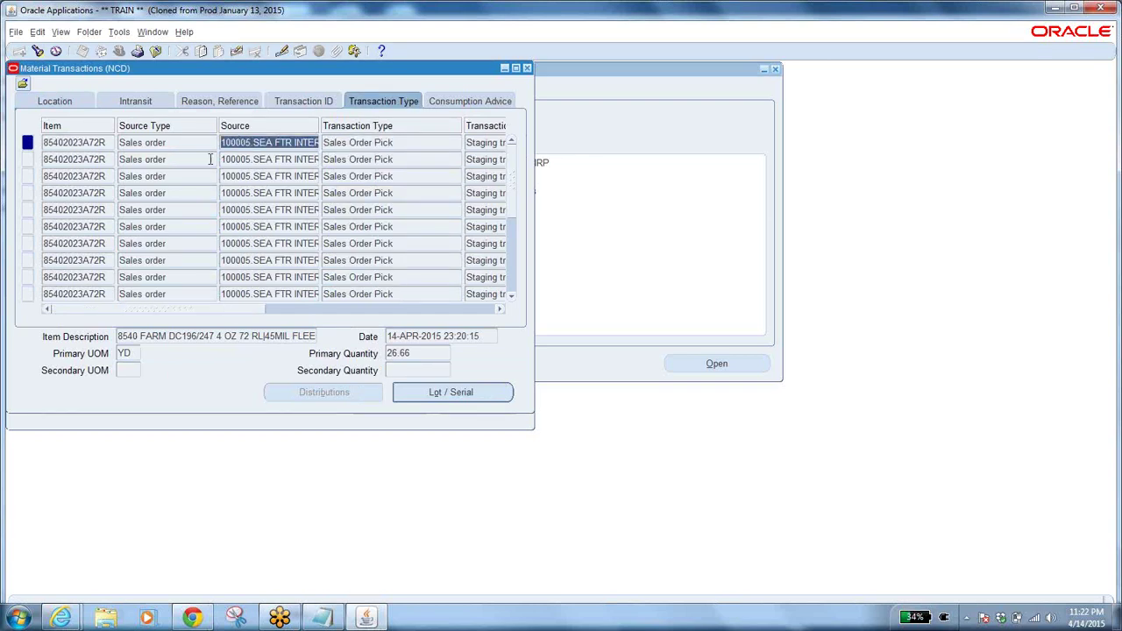
Step: Close Material Transactions and return to the SEA Order Management Super User responsibility
click(155, 51)
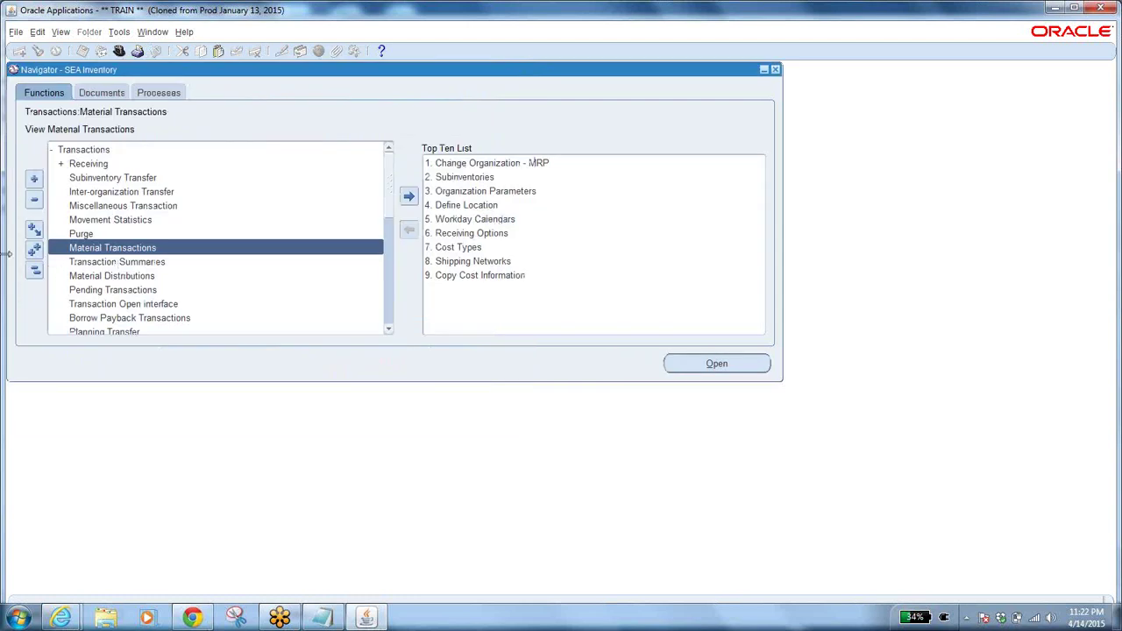
click(33, 271)
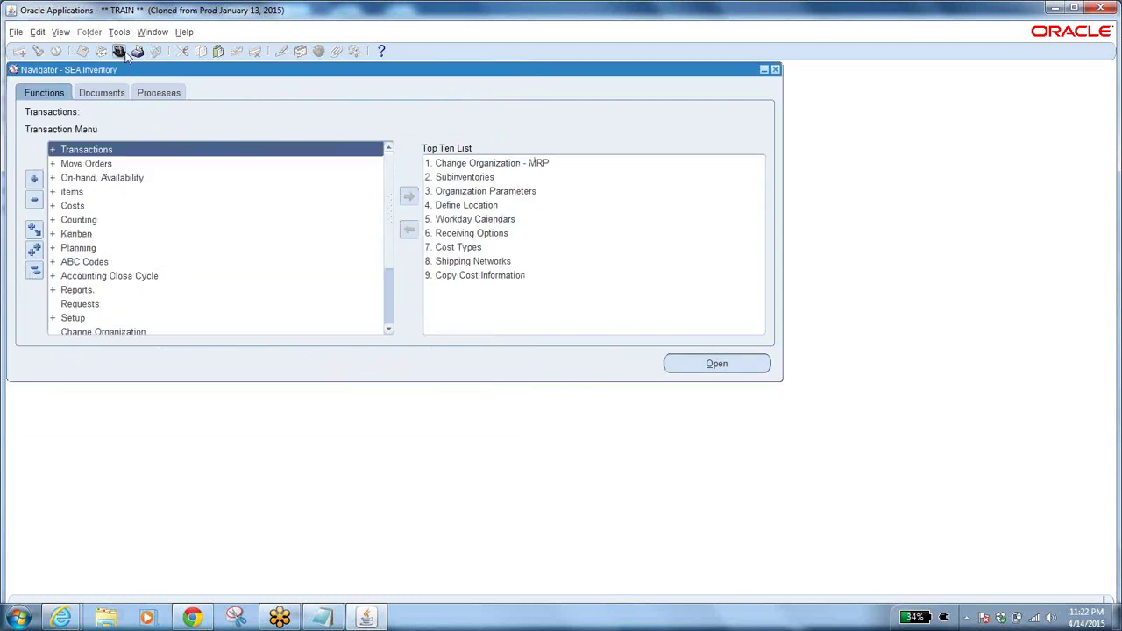
text(SEA %)
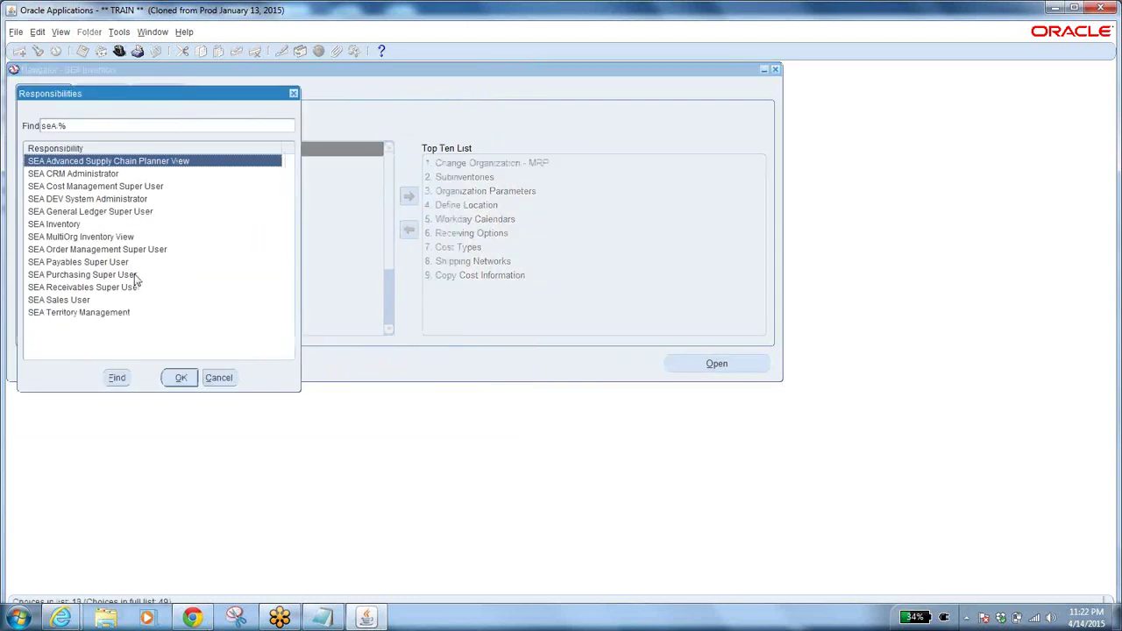
click(130, 249)
click(180, 378)
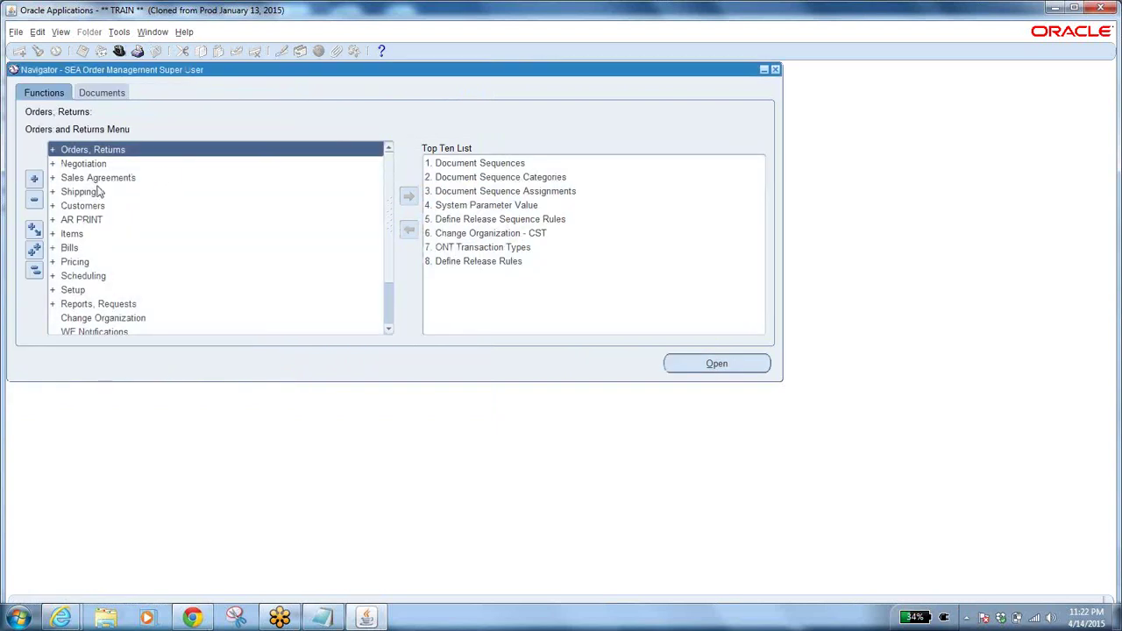
Step: Open the Shipping Transactions form and enter the sales order number as the line query's order range
double_click(78, 191)
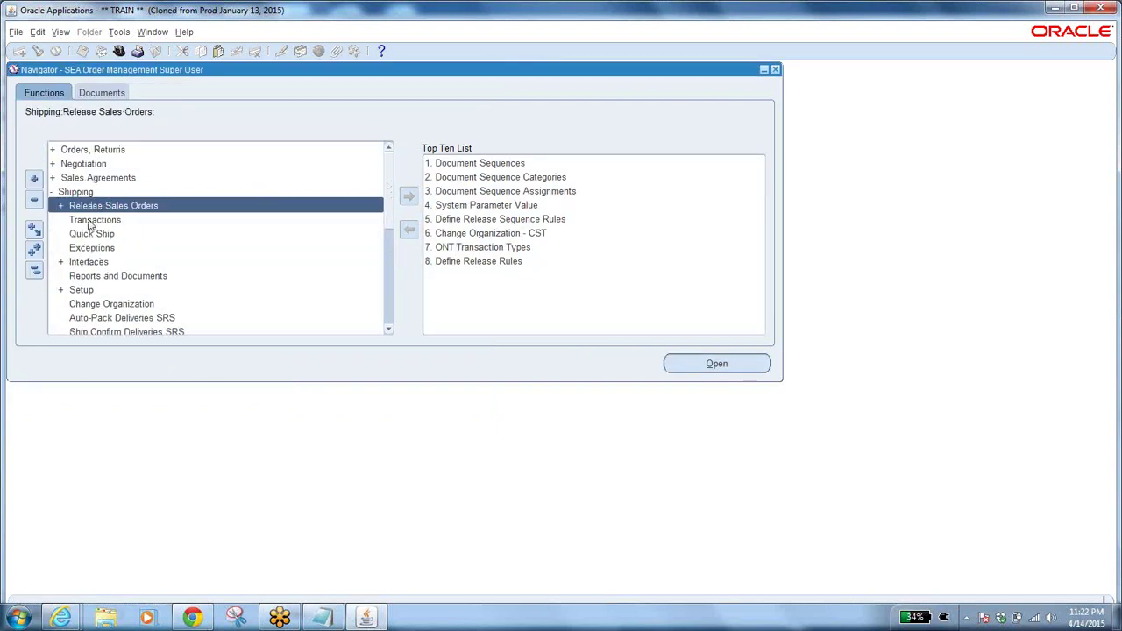
double_click(87, 220)
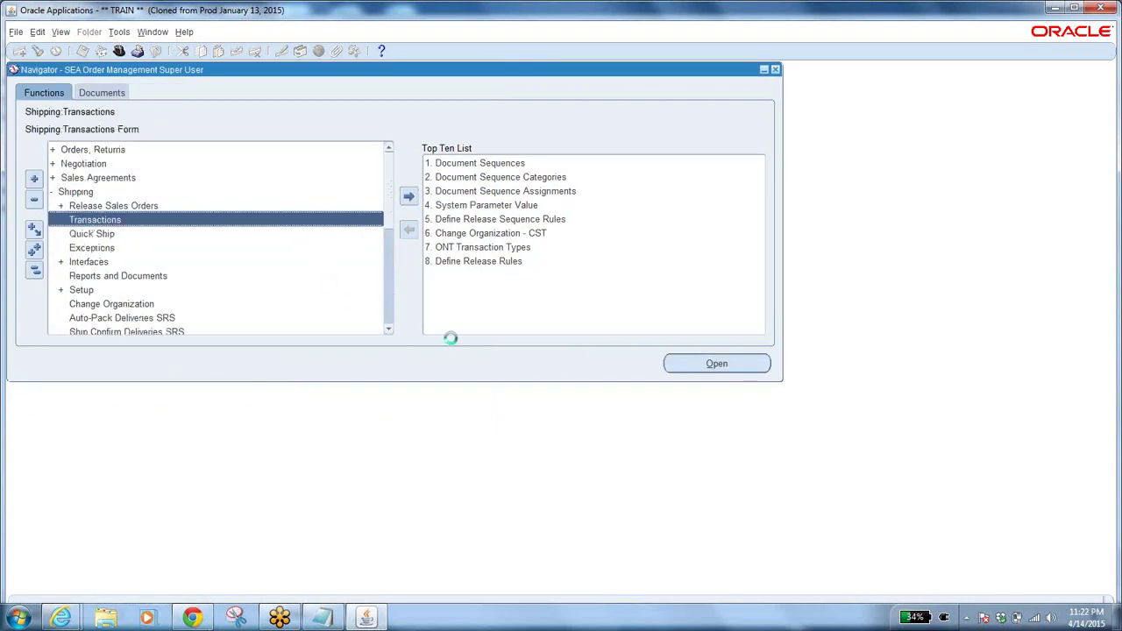
click(352, 213)
text(100075)
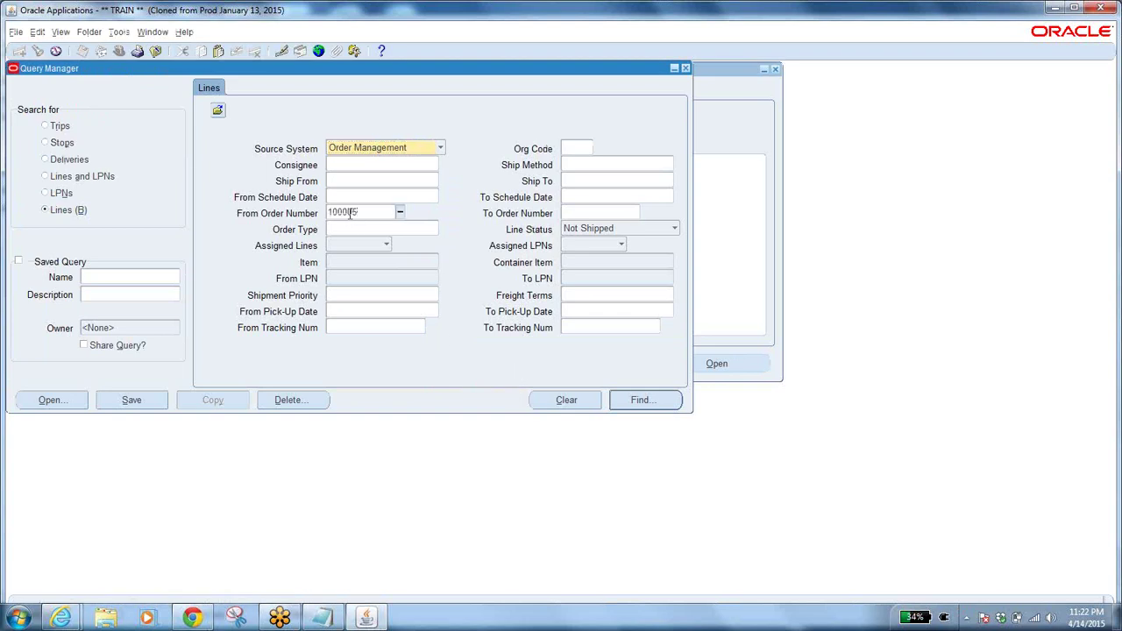
key(Tab)
Step: Set the query's Line Status to blank and find the order's shipping lines
click(674, 228)
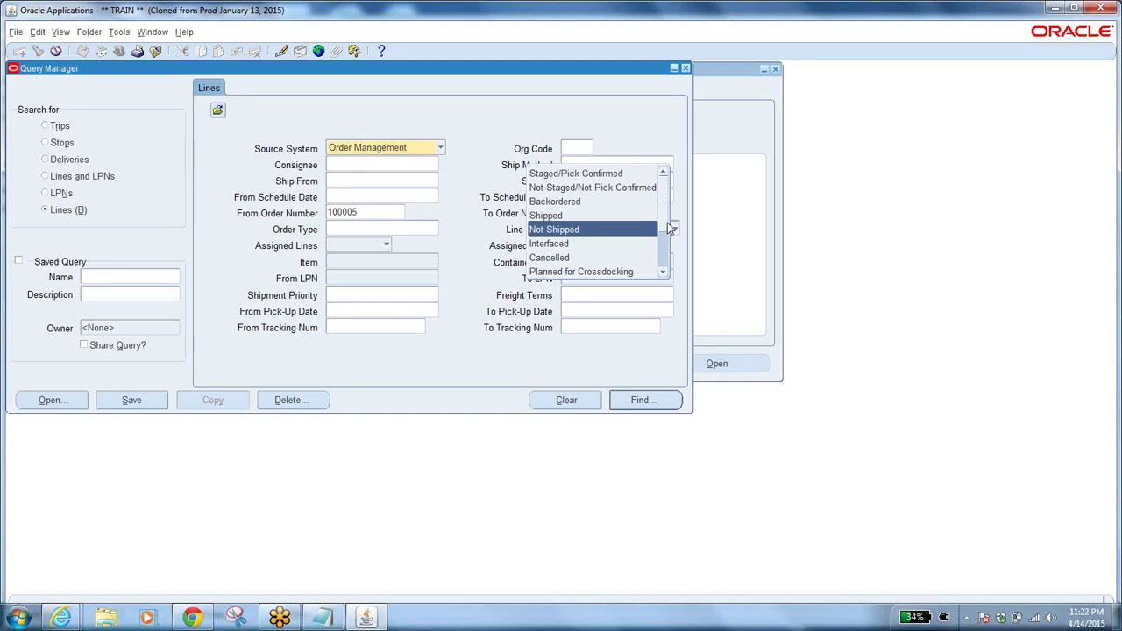
scroll(667, 222, down, 2)
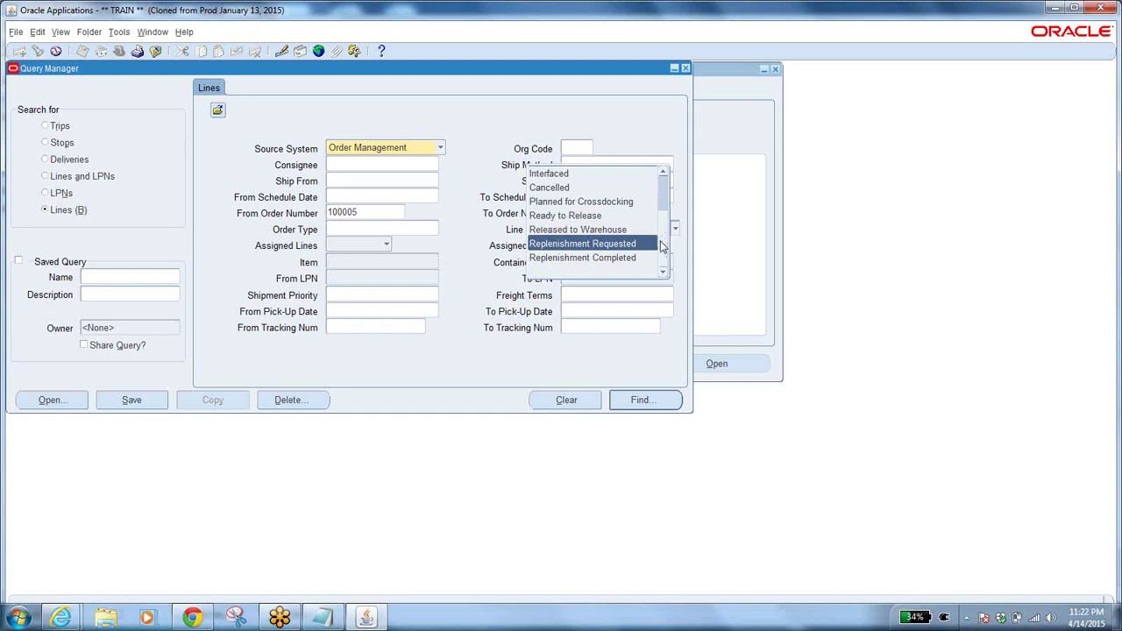
scroll(666, 200, up, 2)
scroll(668, 210, down, 2)
click(491, 284)
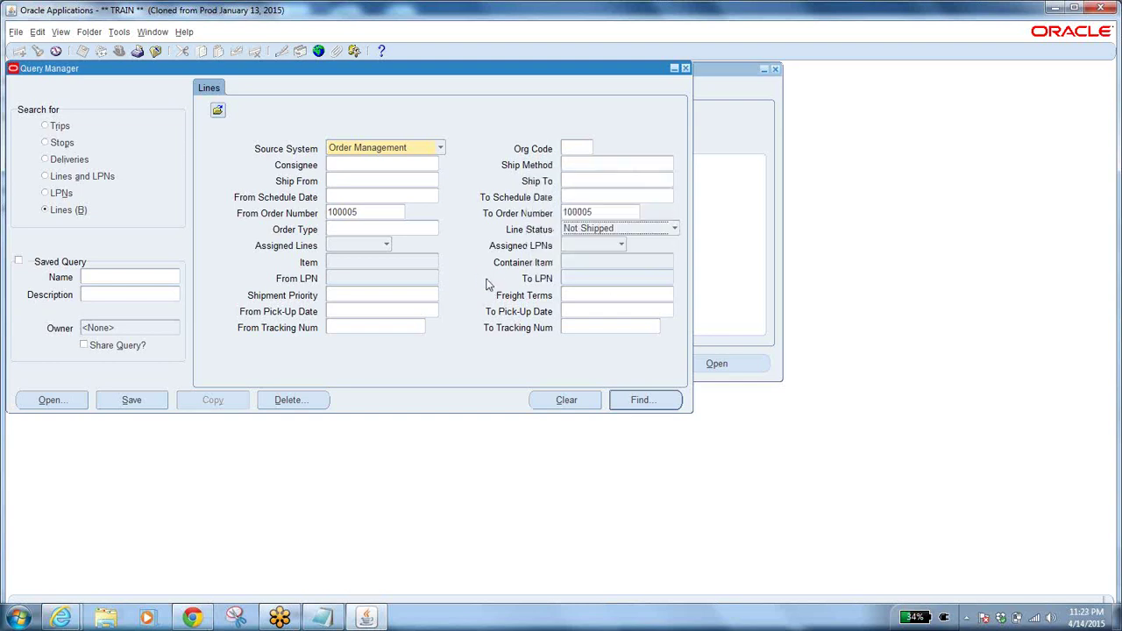
click(632, 230)
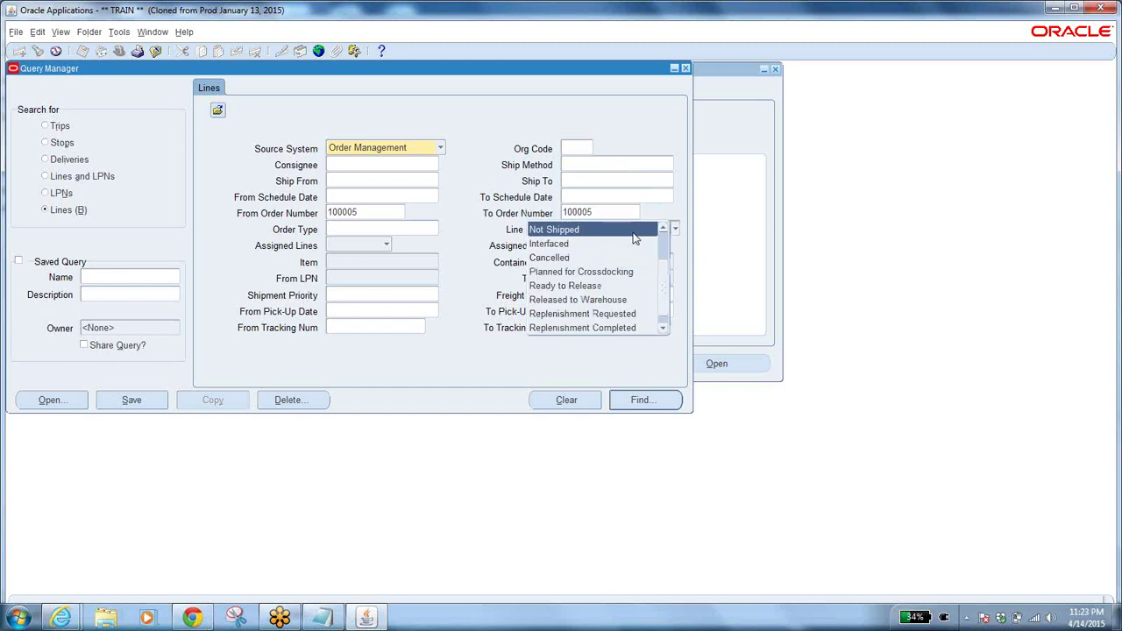
scroll(671, 302, down, 1)
click(636, 326)
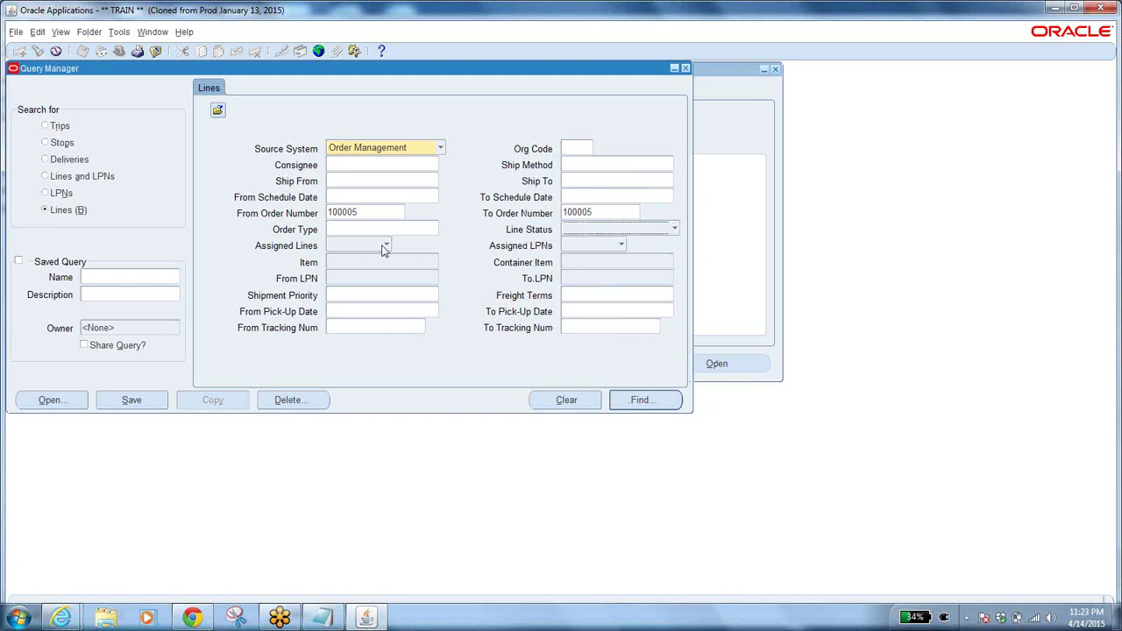
double_click(361, 212)
click(646, 397)
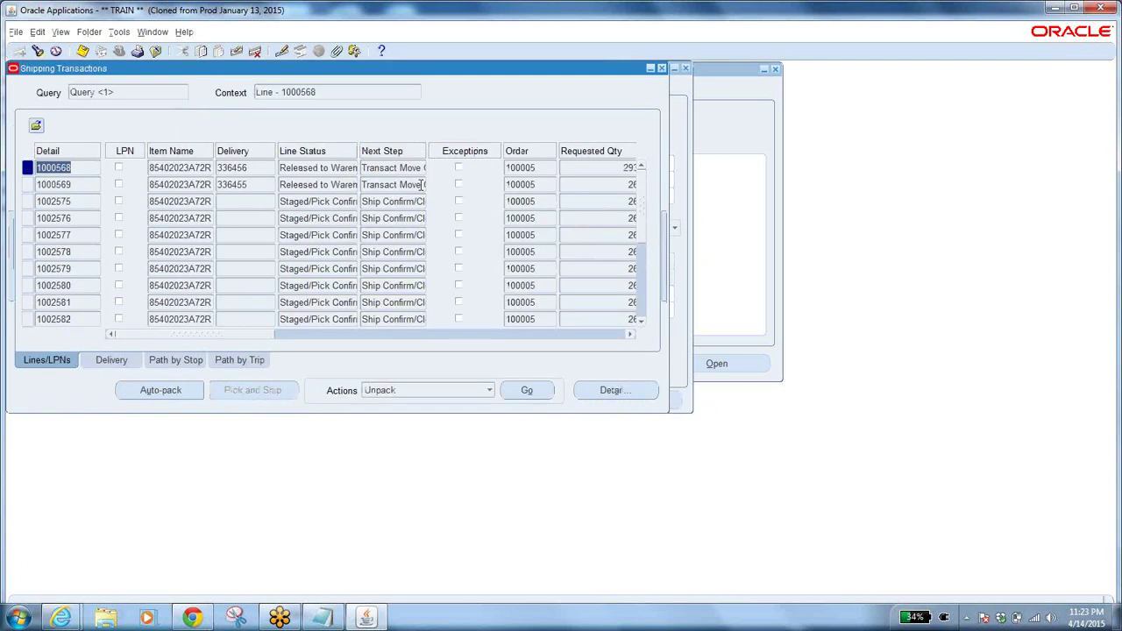
Step: Compare the staged lines' move order number with the one noted in Notepad, and return to Shipping Transactions
click(331, 201)
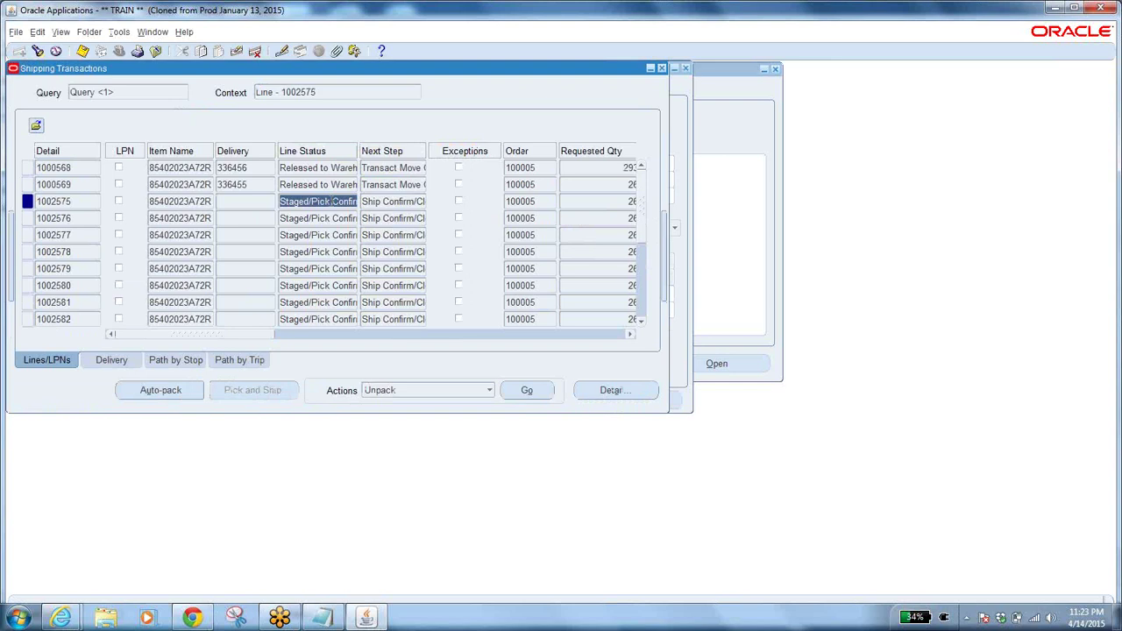
drag(247, 336, 639, 339)
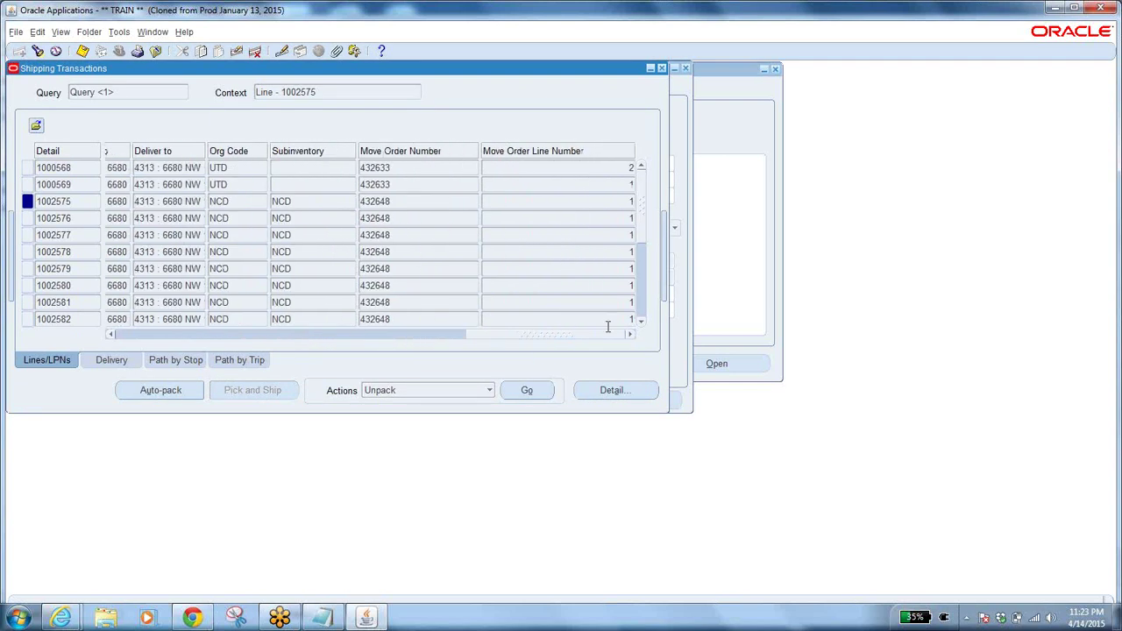
click(414, 202)
click(413, 219)
click(331, 620)
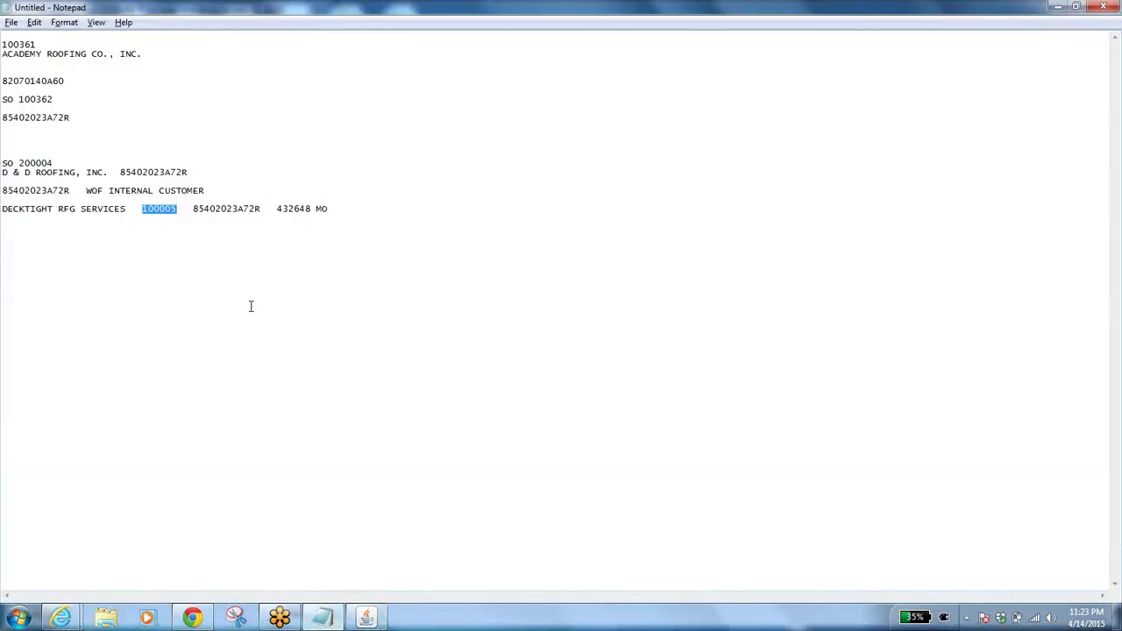
drag(278, 210, 310, 210)
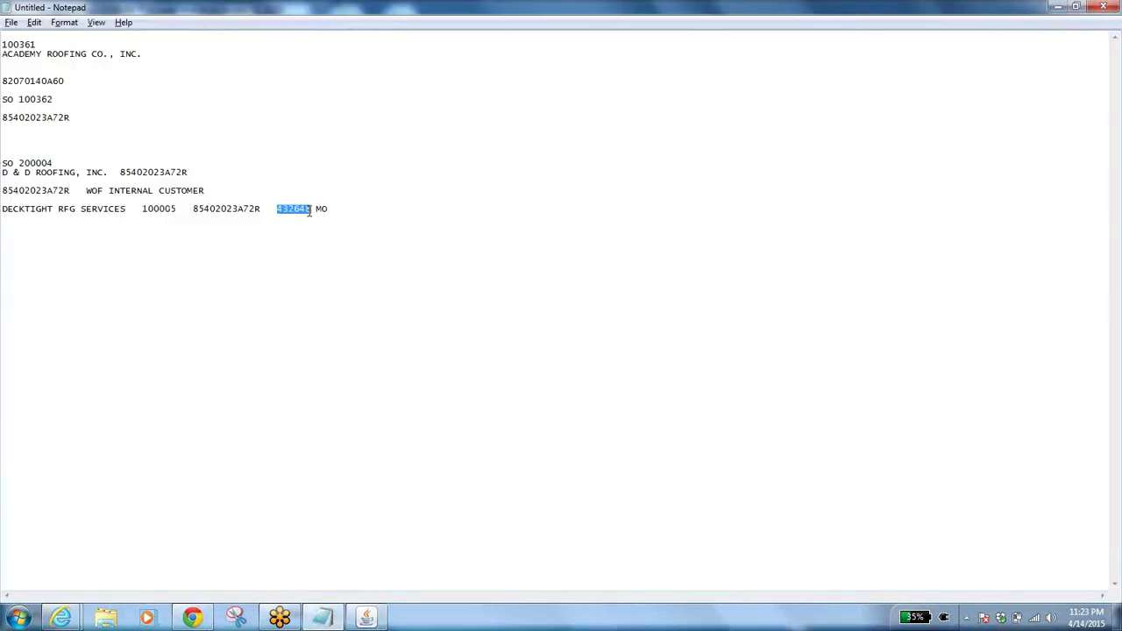
click(1058, 6)
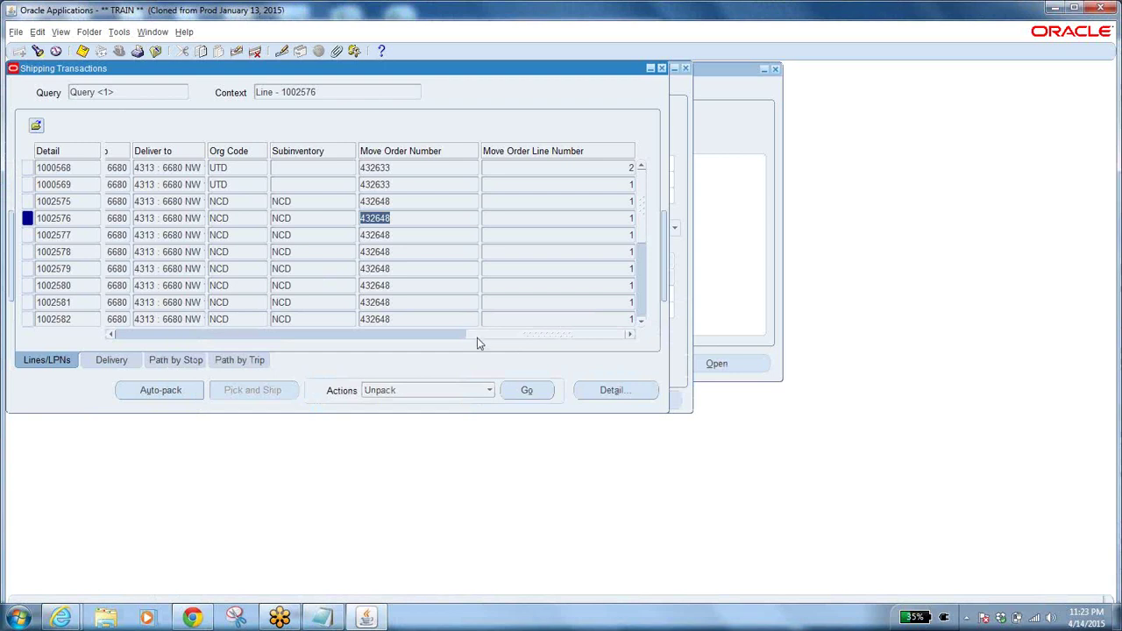
Step: Check the requested and shipped quantities of the staged shipping lines, and close Shipping Transactions
drag(478, 340, 66, 314)
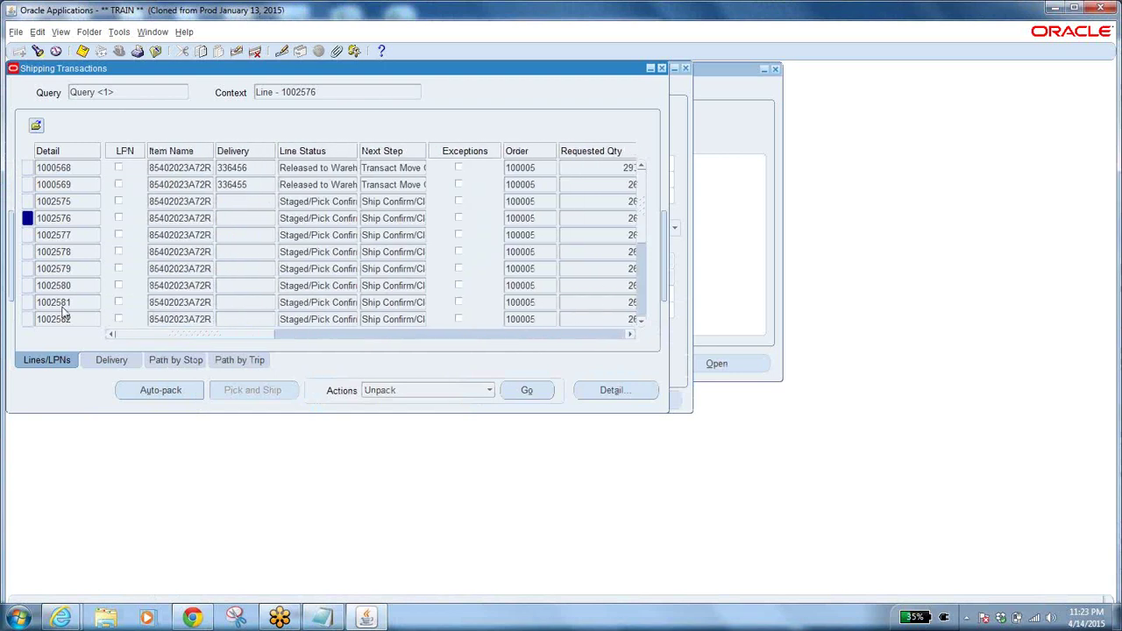
drag(184, 334, 272, 334)
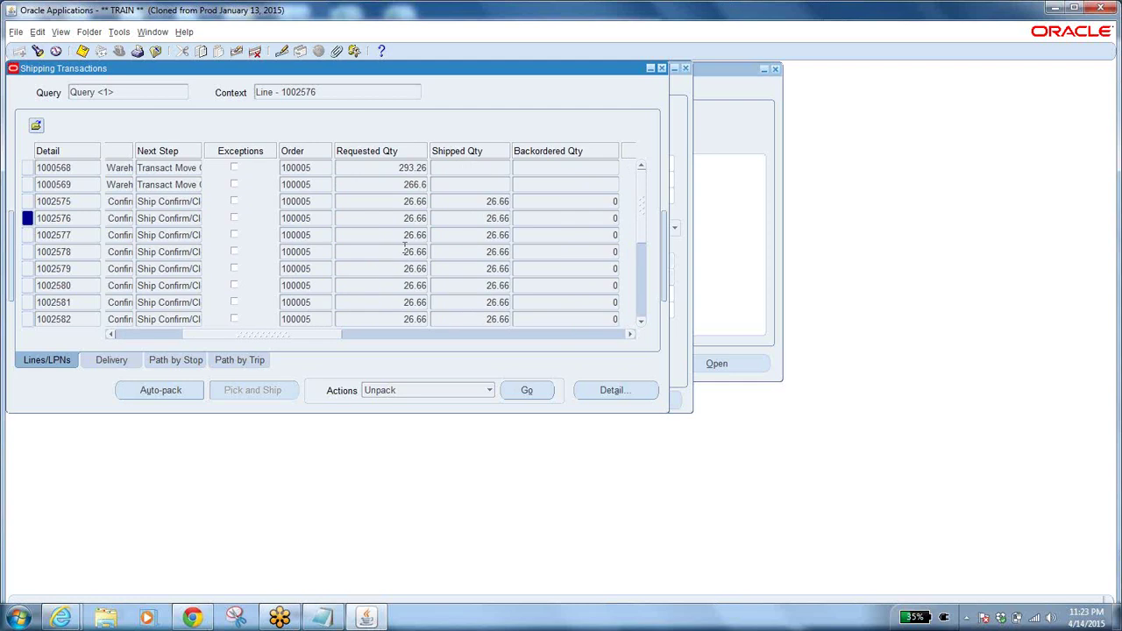
click(405, 252)
click(322, 254)
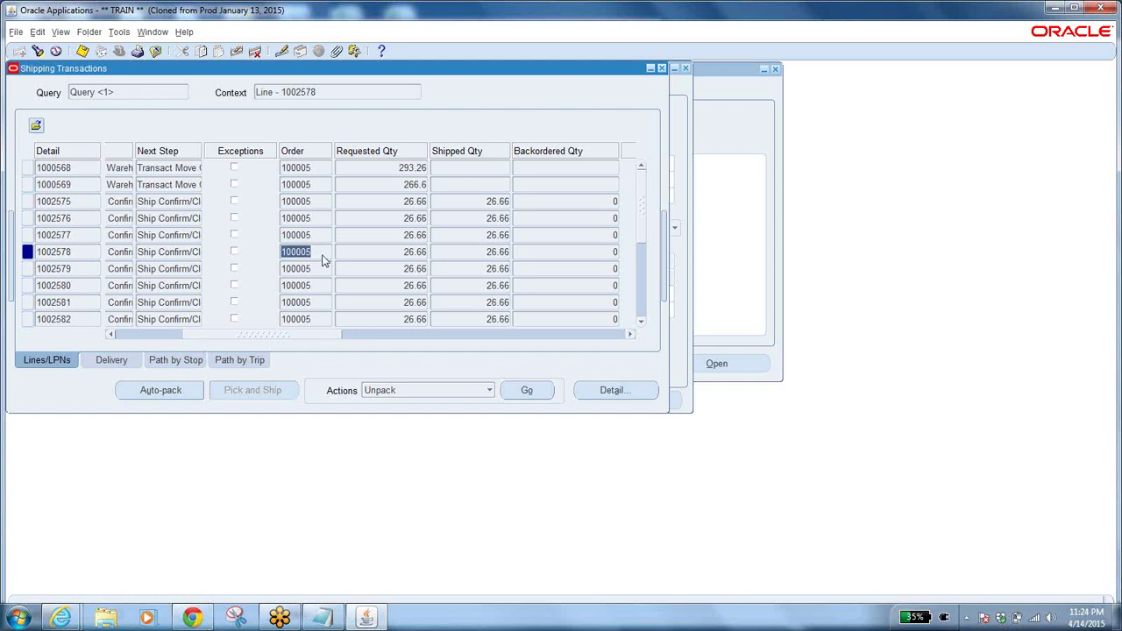
click(155, 51)
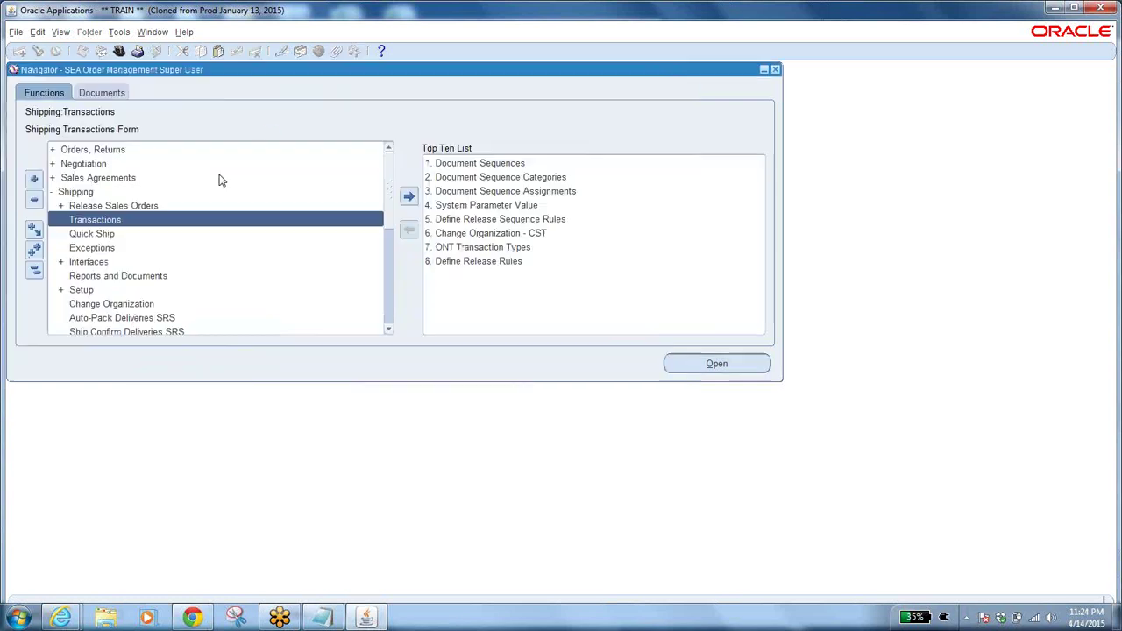
Step: Open the Sales Orders form, query the order by its number, and show its line items
click(34, 269)
double_click(103, 152)
double_click(110, 179)
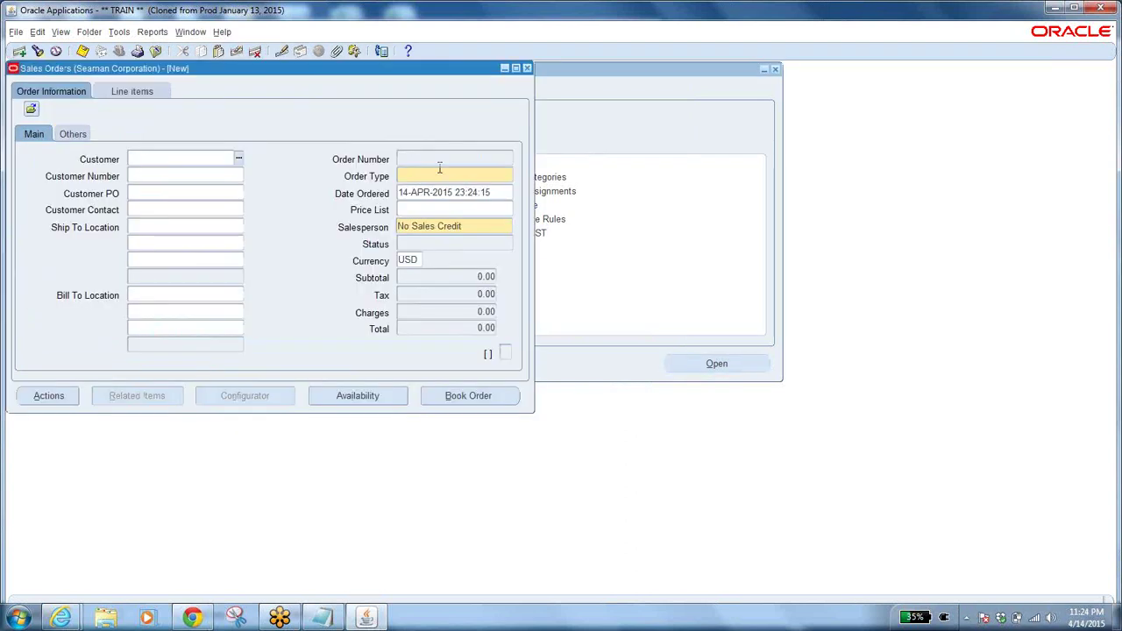
key(F11)
click(431, 156)
text(100005)
key(ctrl+F11)
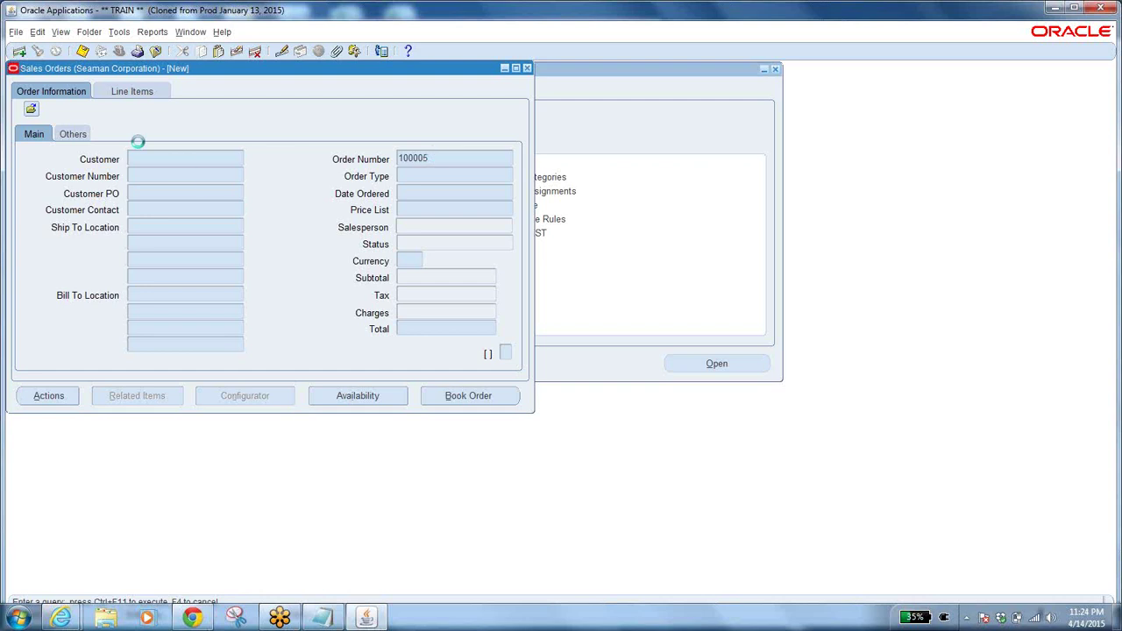
click(125, 91)
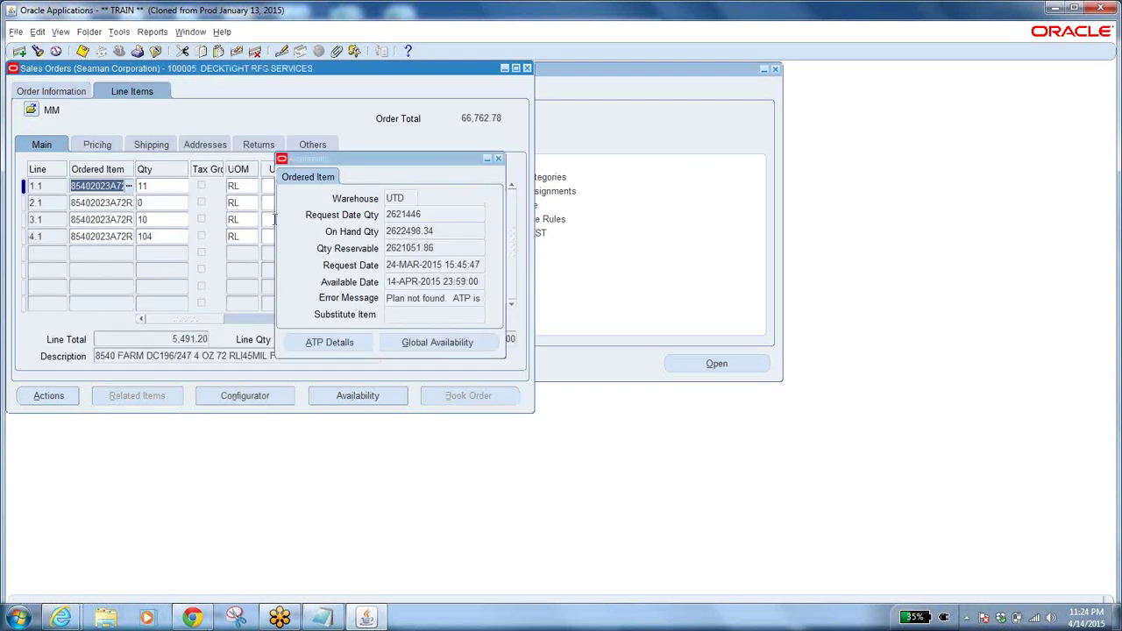
Step: Check the quantity and unit of measure of order line 4.1, review the available units without changing it, and close the order
click(147, 236)
click(239, 237)
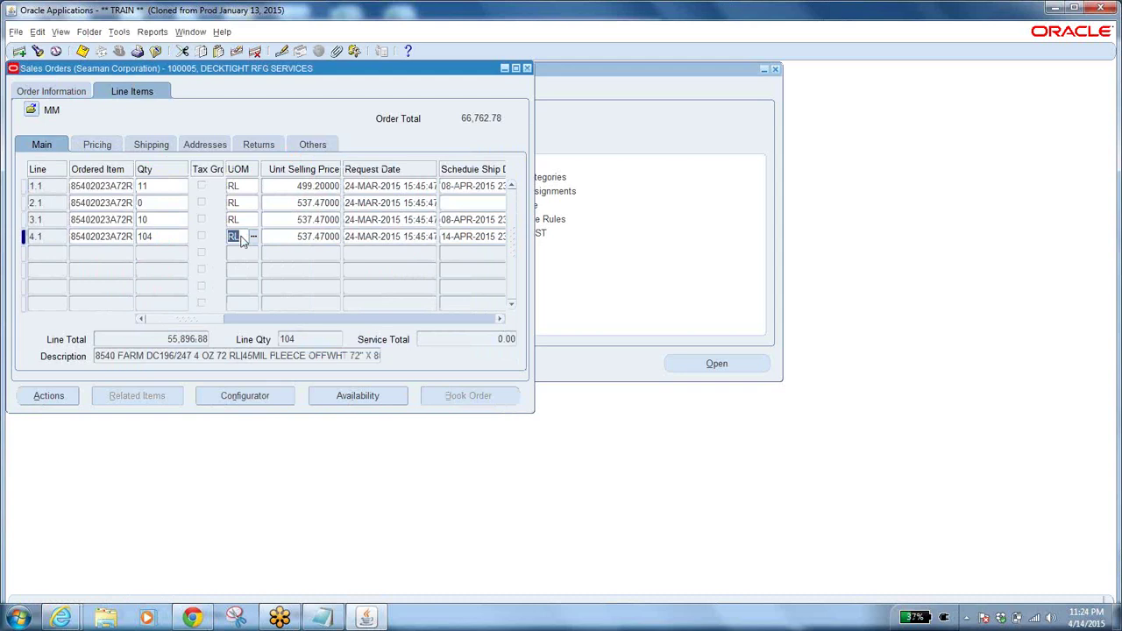
click(162, 238)
click(235, 236)
click(253, 238)
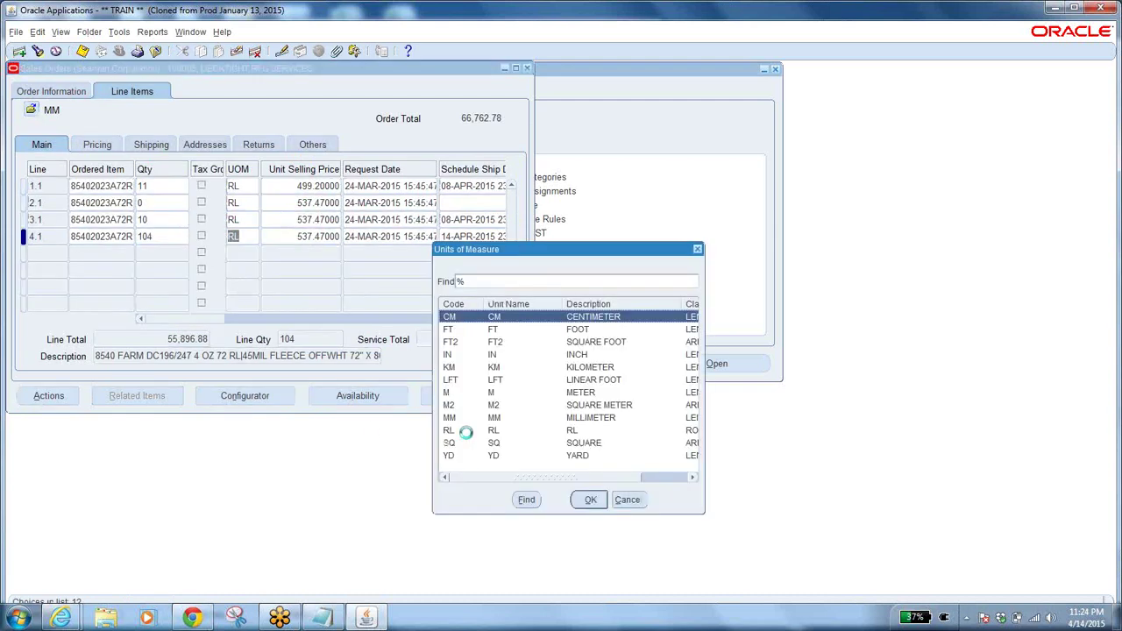
click(486, 455)
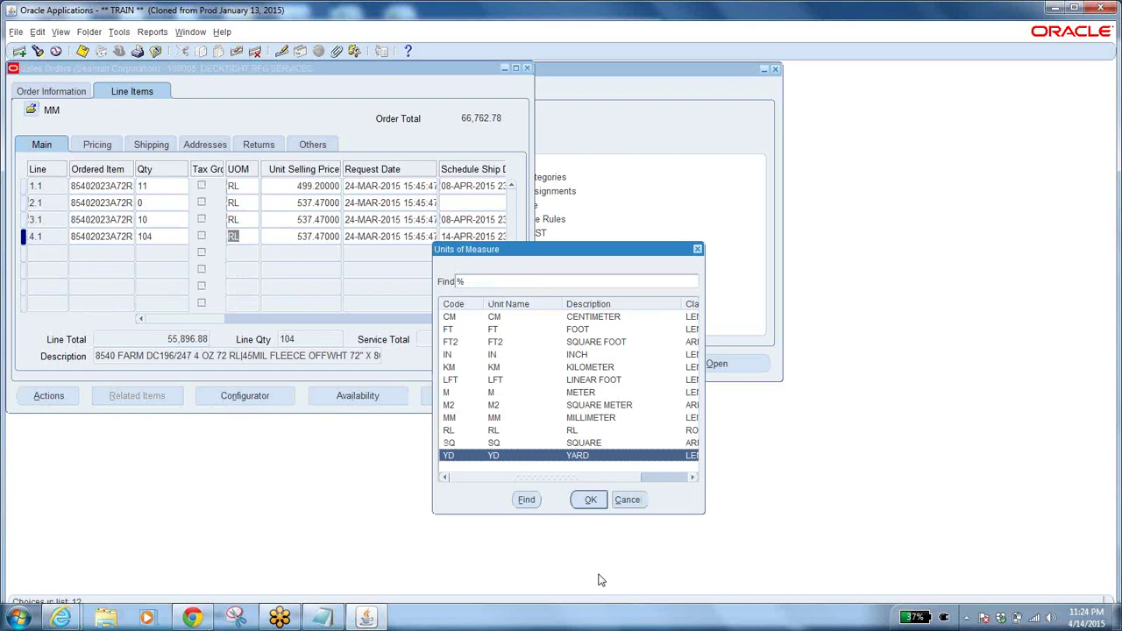
click(544, 478)
click(628, 500)
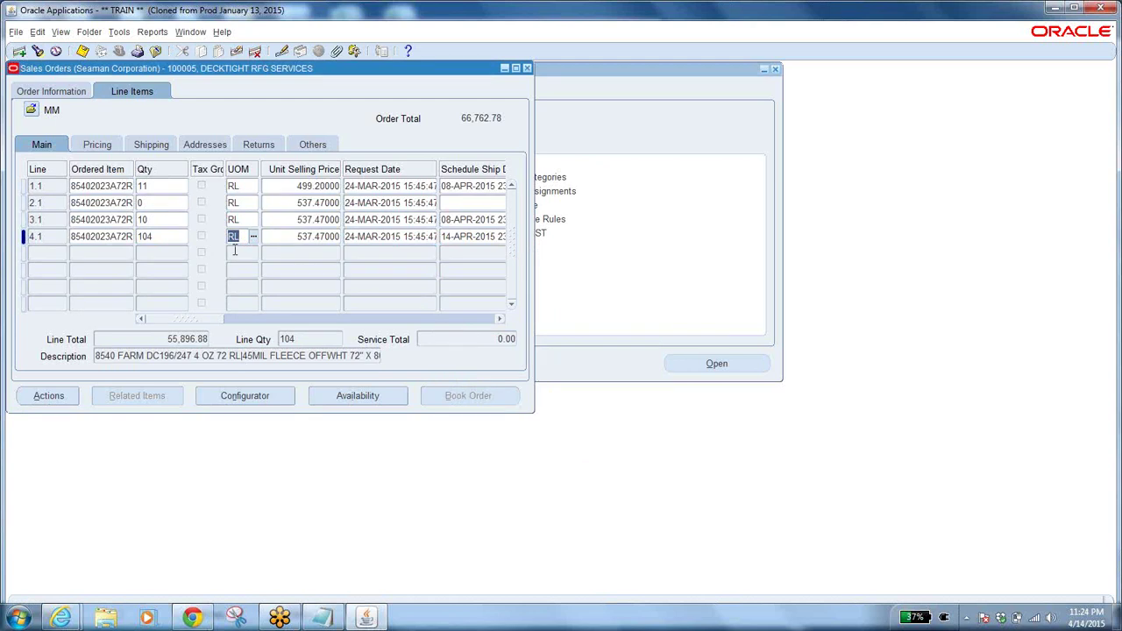
double_click(240, 237)
click(155, 51)
Step: Reopen Shipping Transactions and find the order's lines with the Not Shipped line status
click(35, 270)
click(79, 192)
double_click(112, 220)
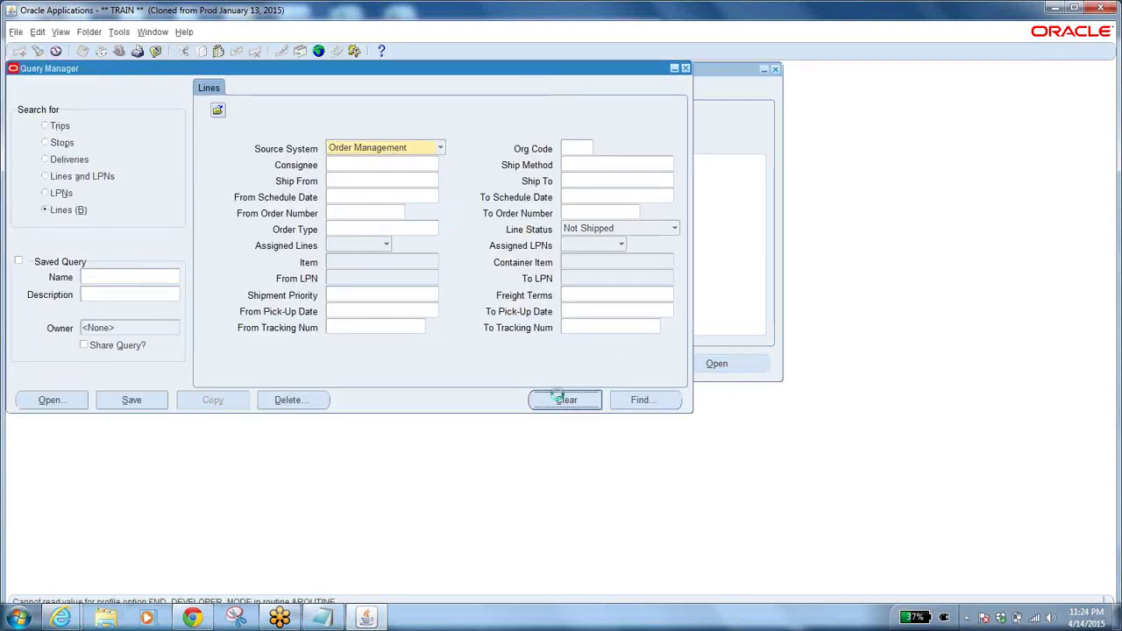
click(374, 214)
text(100005)
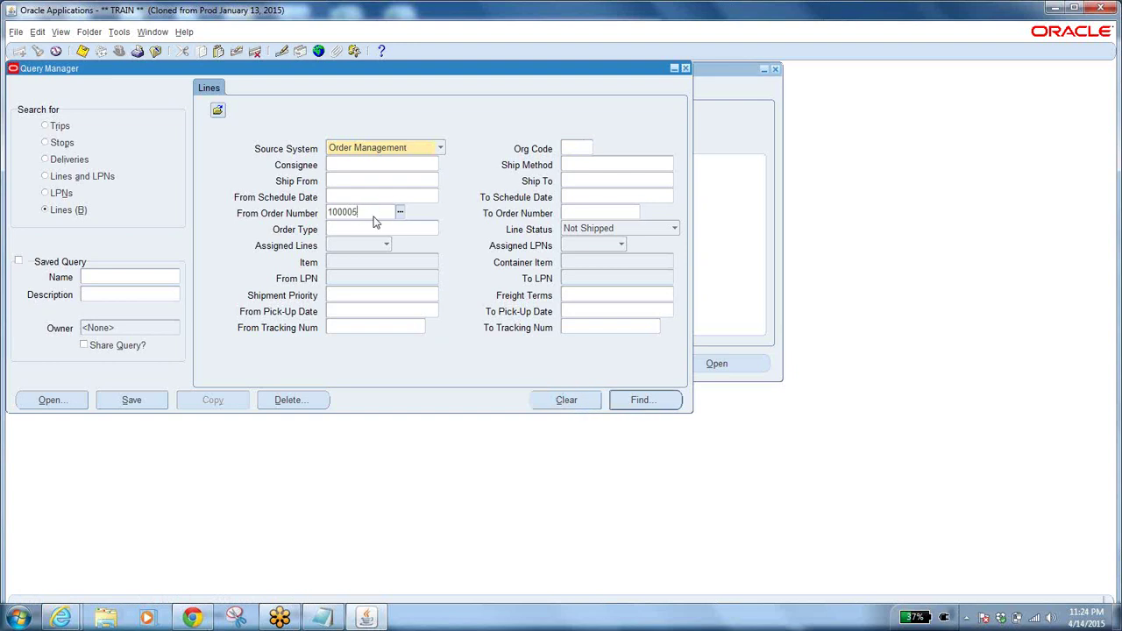
key(Tab)
click(644, 400)
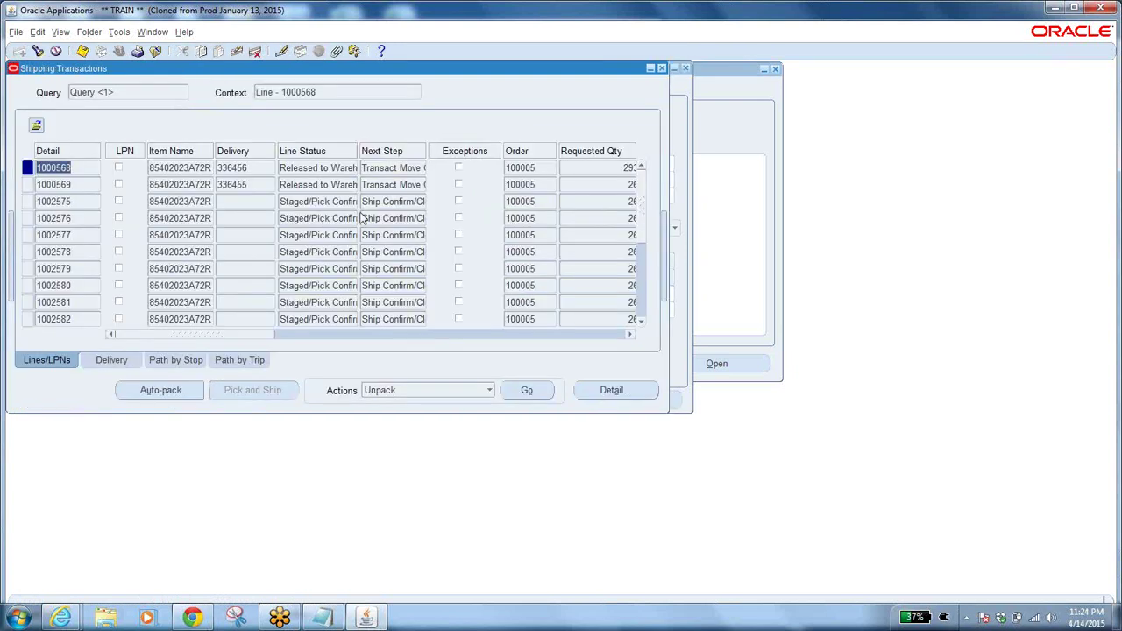
Step: Review the requested, shipped and backordered quantities and ship-from locations of the order's shipping lines
drag(255, 337, 281, 335)
click(545, 219)
double_click(545, 218)
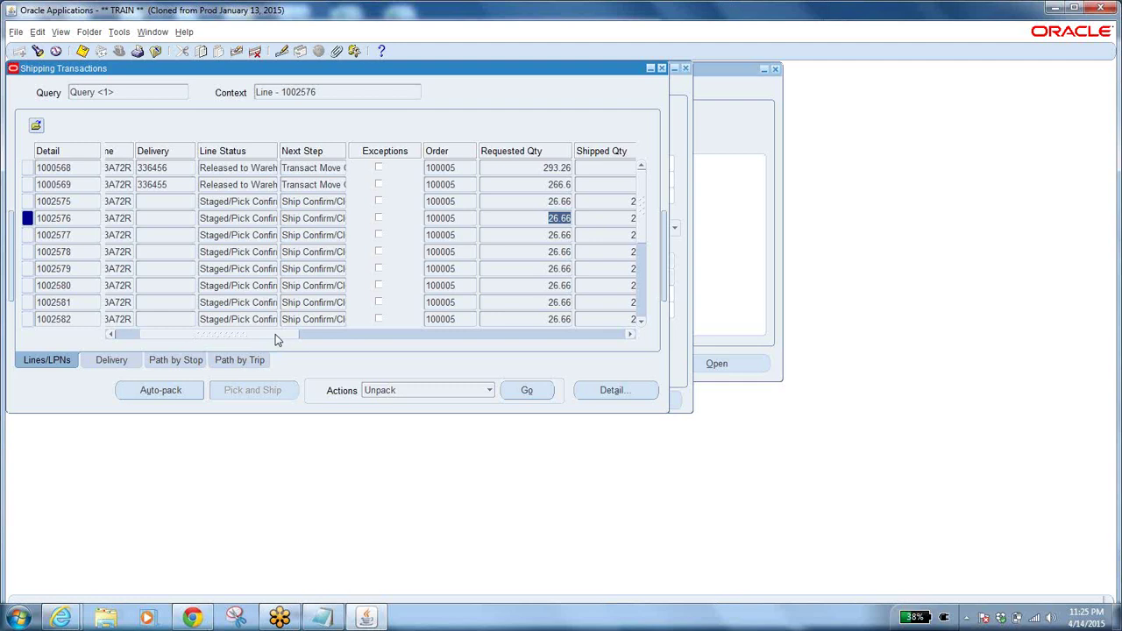
drag(276, 339, 443, 369)
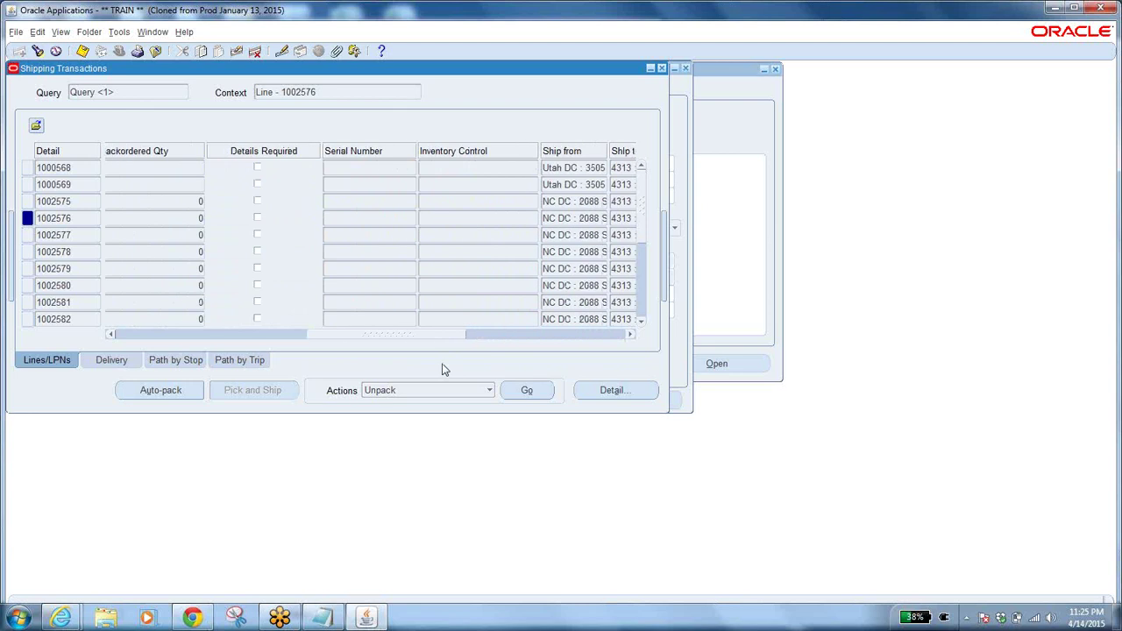
drag(438, 342, 365, 352)
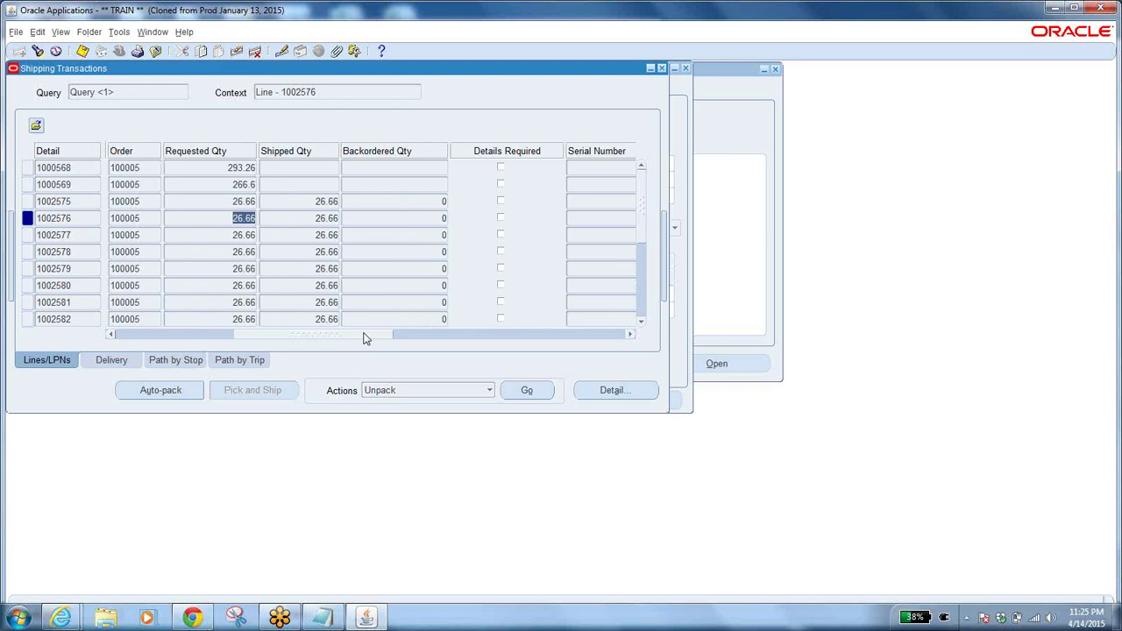
drag(365, 338, 230, 339)
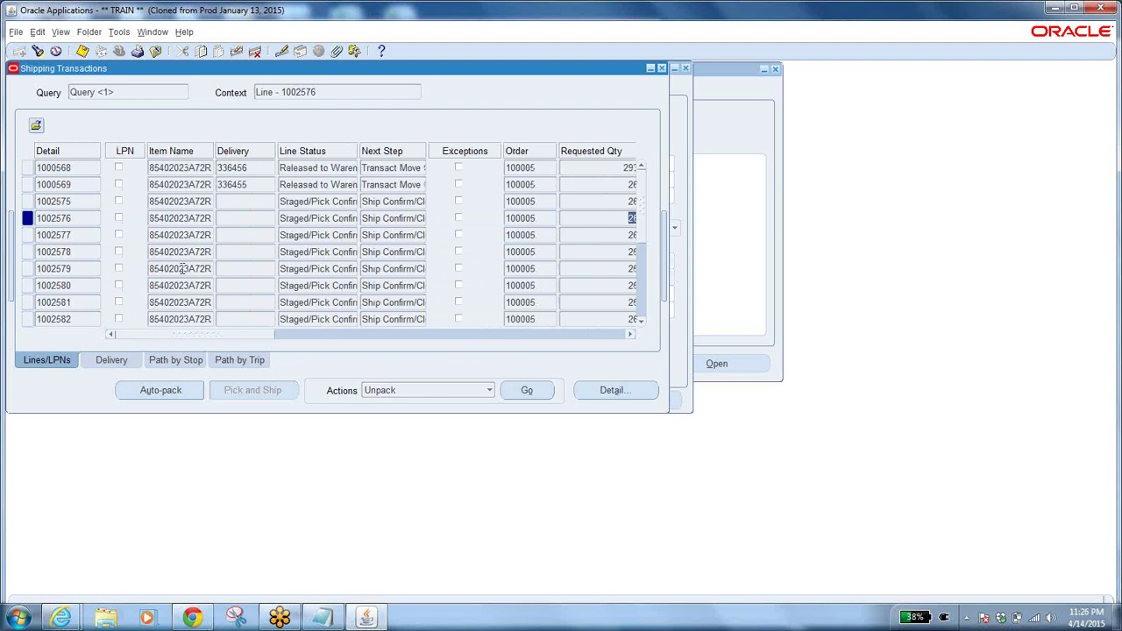
Step: Check the item name and next step of the first staged shipping line, detail 1002575
click(201, 202)
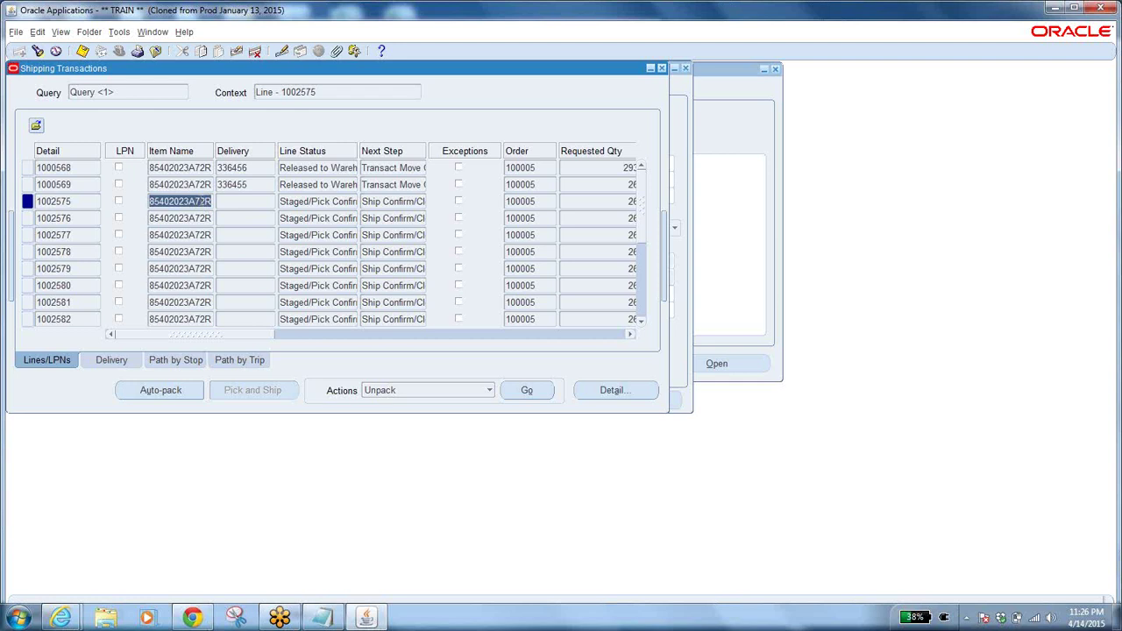
click(202, 202)
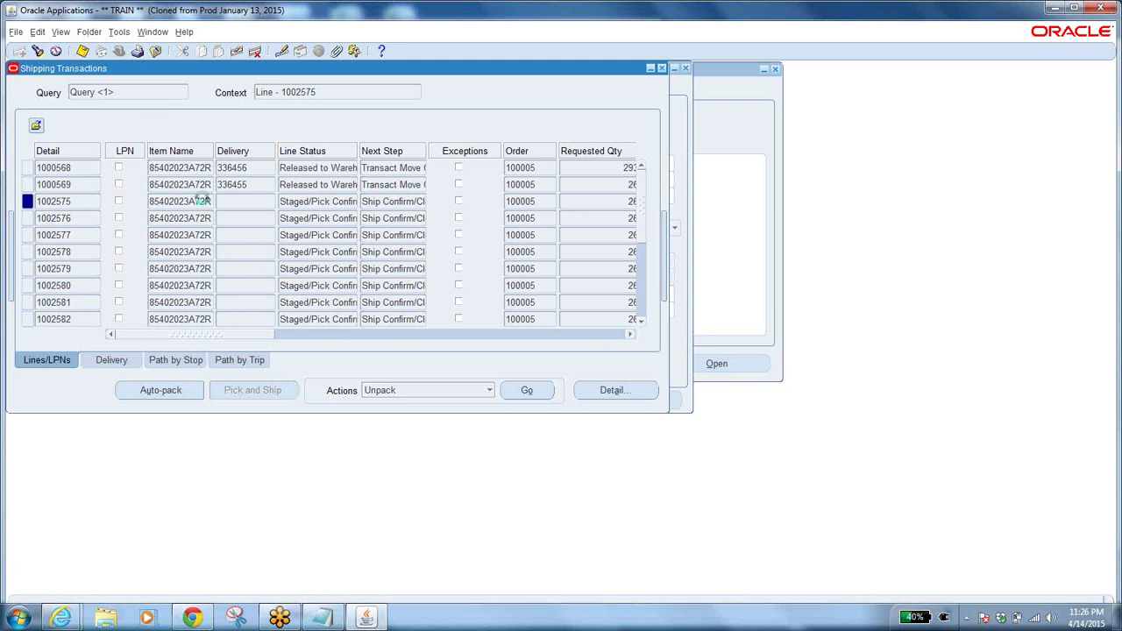
click(405, 202)
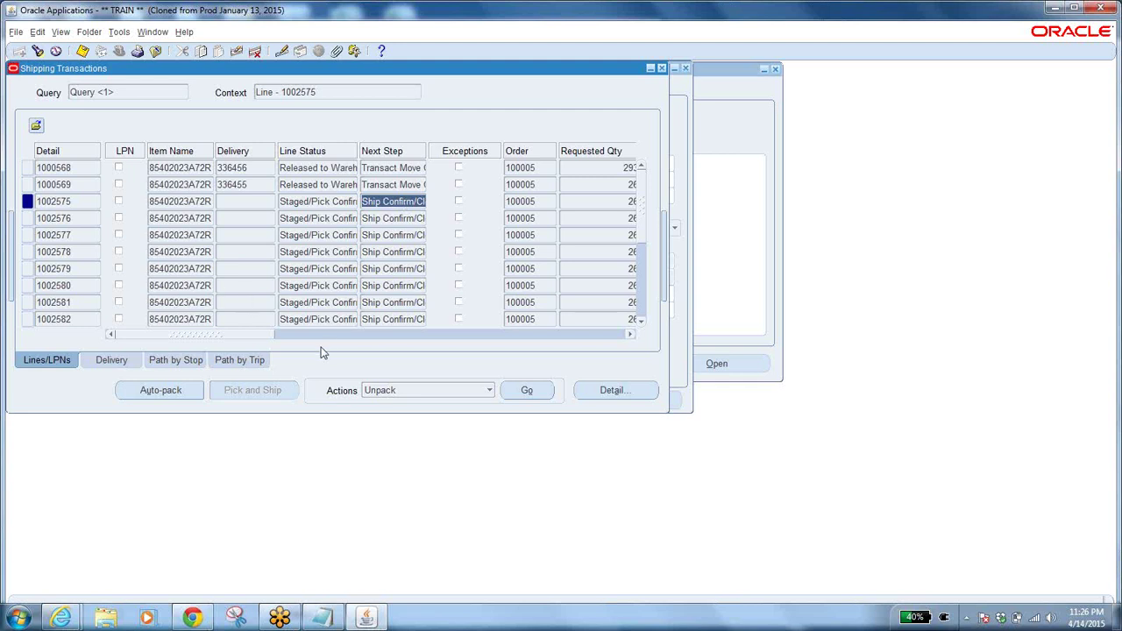
Step: Auto-create a delivery for staged shipping line 1002575
click(247, 203)
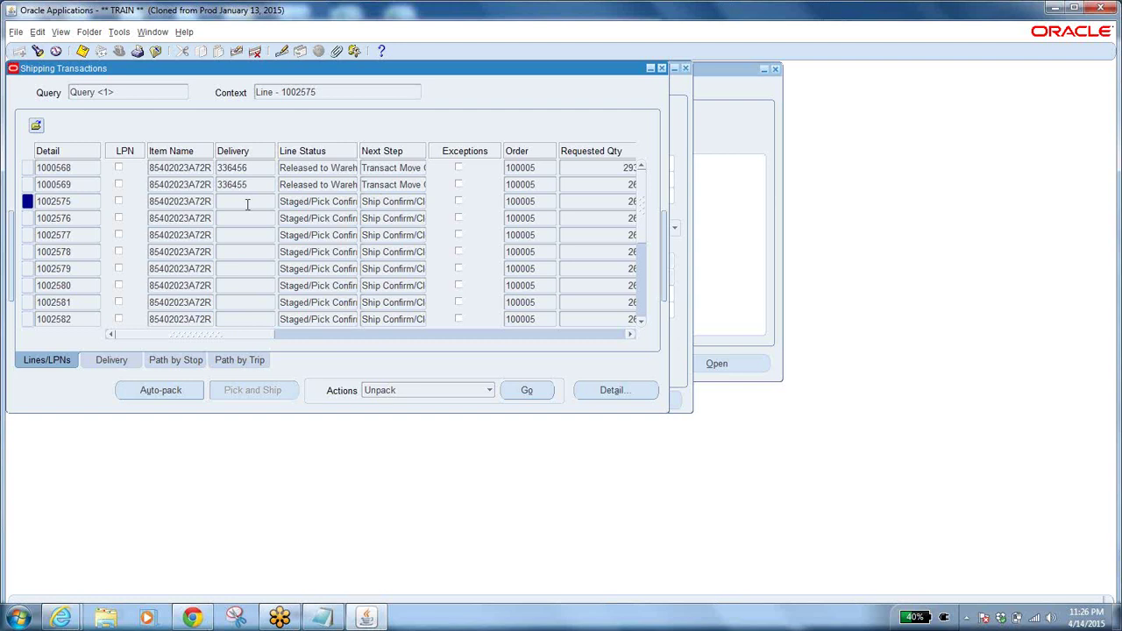
click(431, 391)
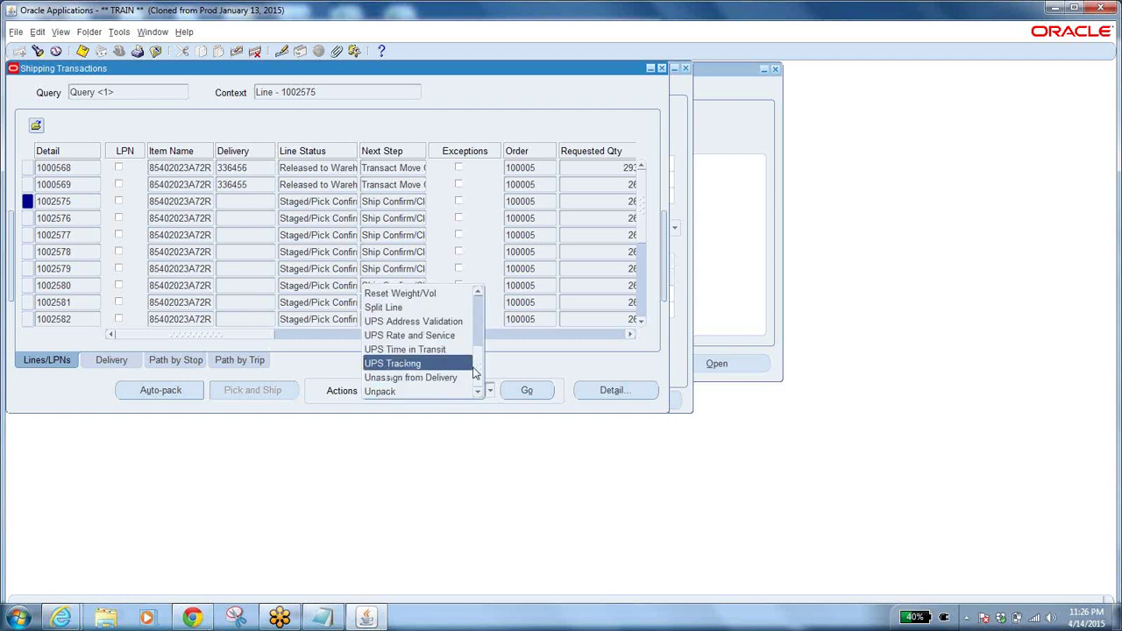
scroll(480, 372, up, 3)
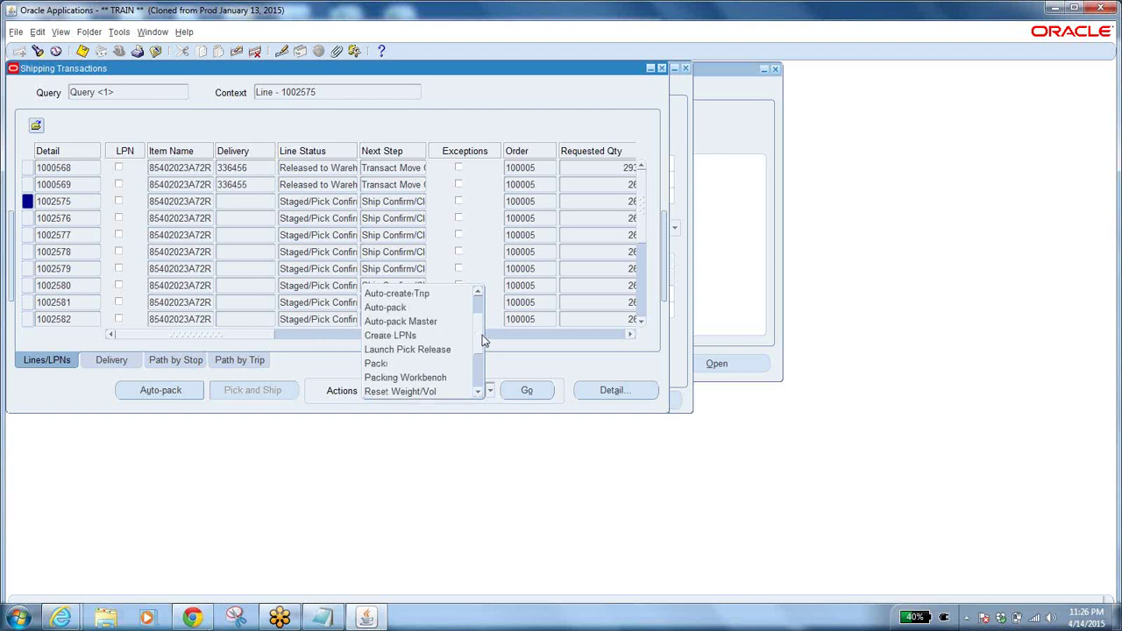
scroll(483, 341, up, 3)
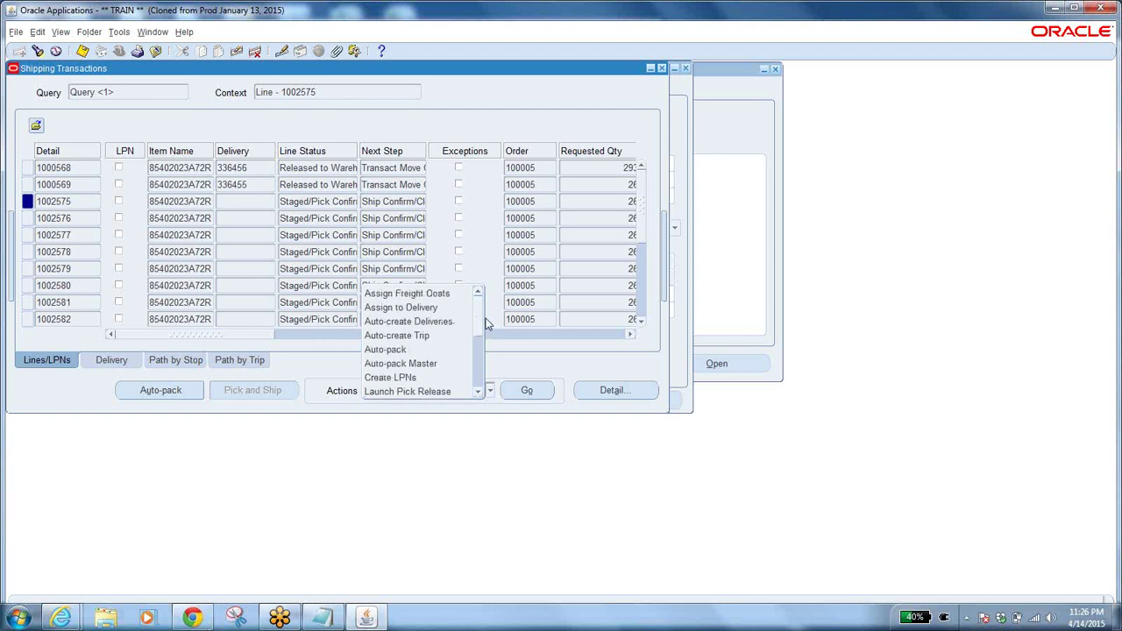
click(436, 322)
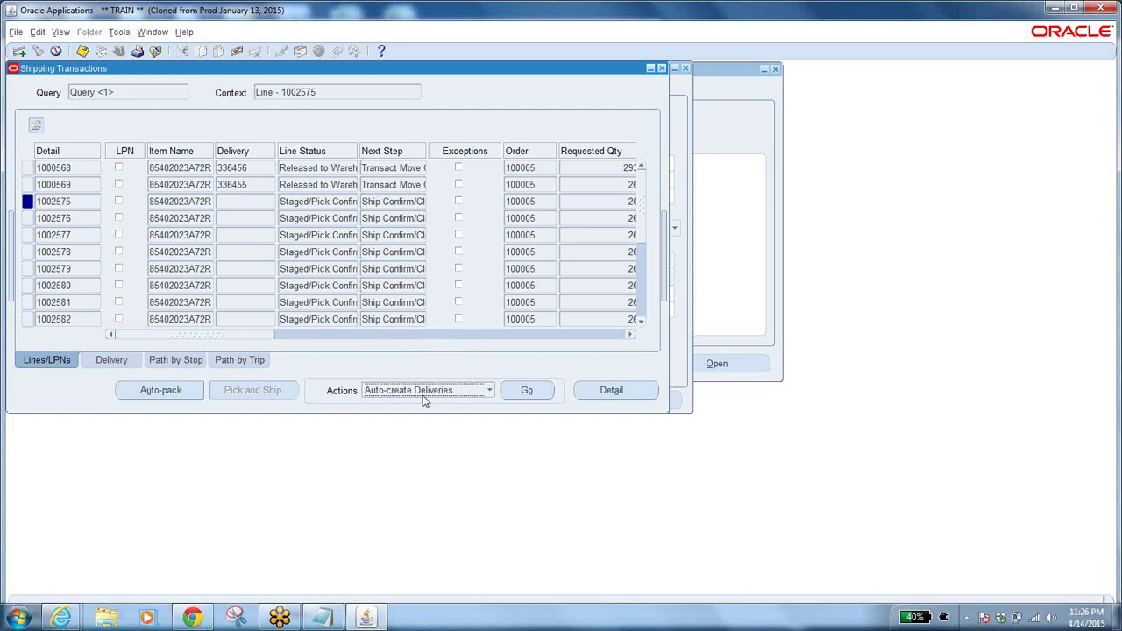
click(535, 391)
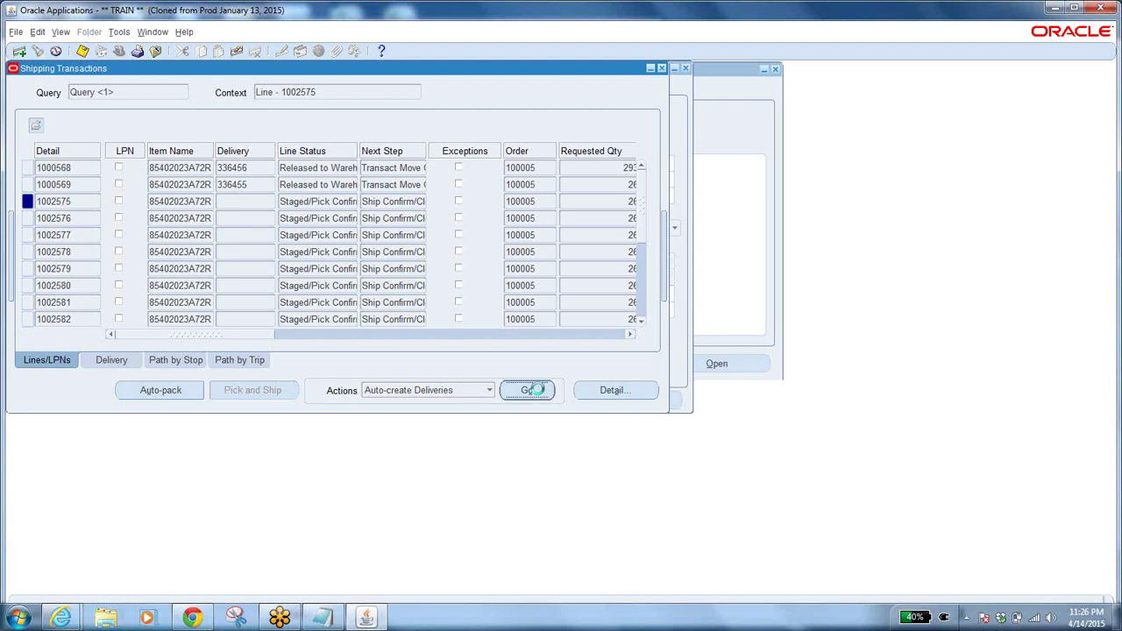
Step: Copy the line's new delivery number into the Notepad notes after the move order entry, labelled DN, and return to Shipping Transactions
double_click(254, 204)
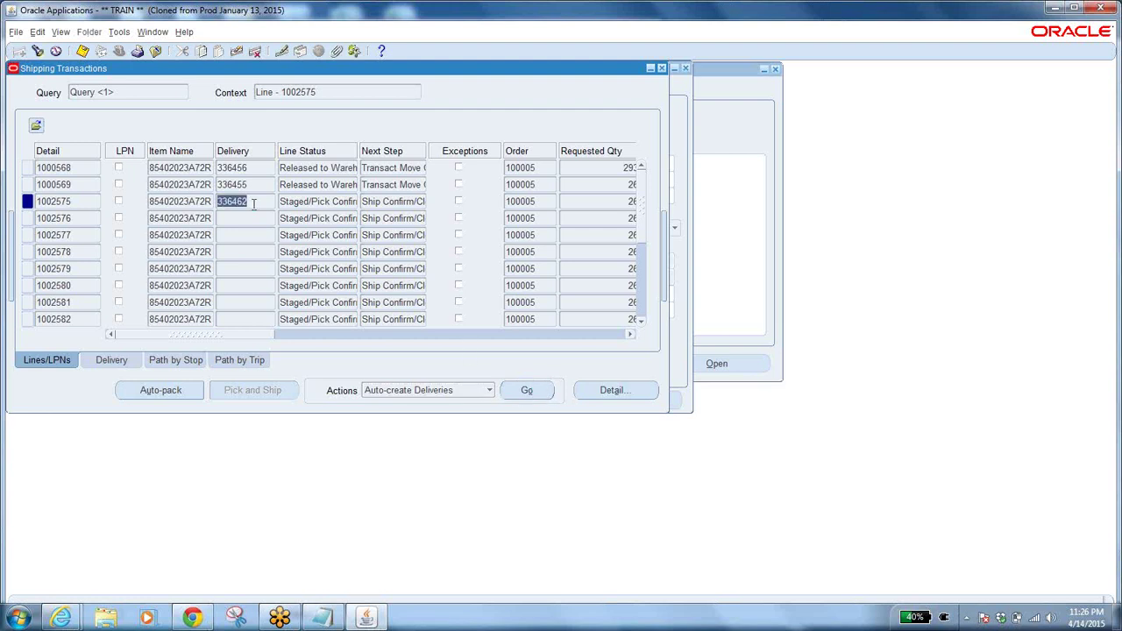
key(ctrl+c)
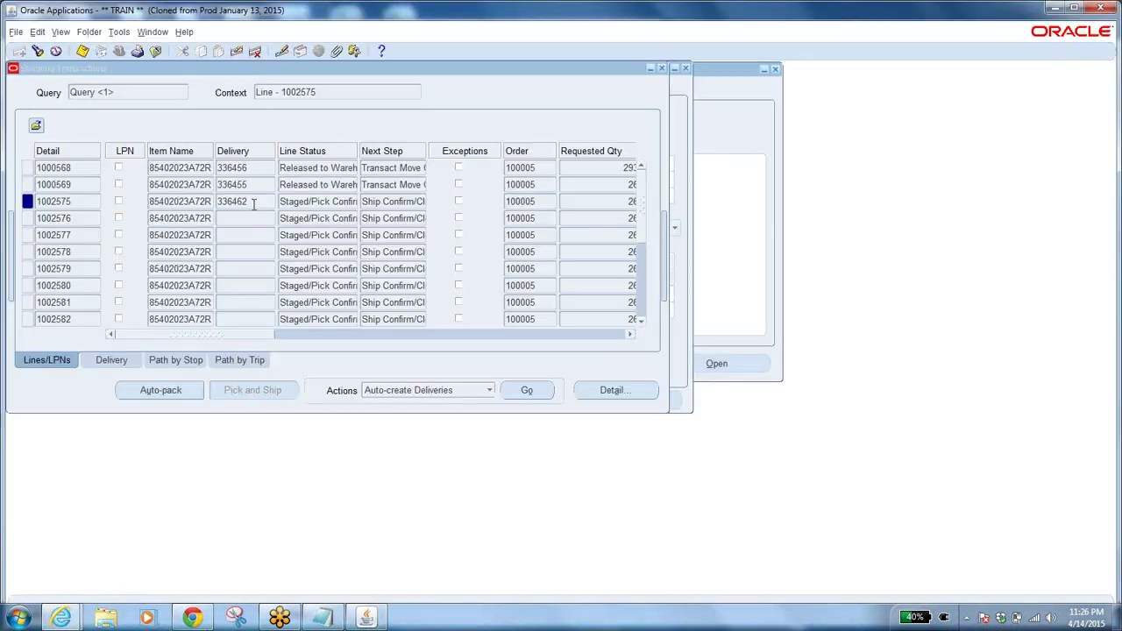
click(323, 618)
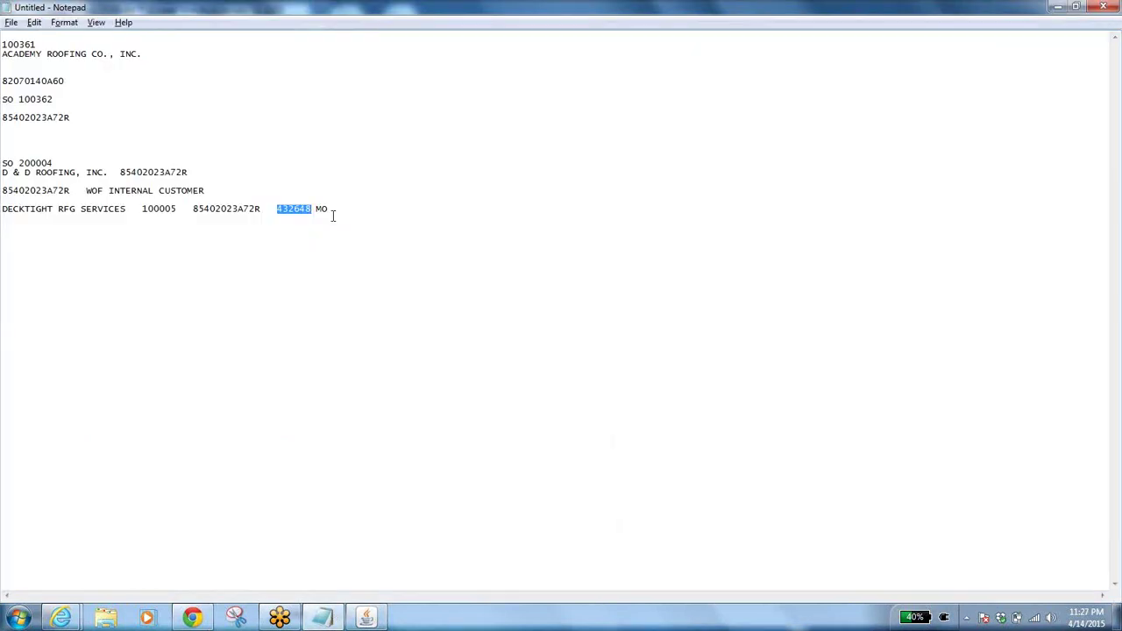
click(348, 210)
text(DN)
key(ctrl+v)
key(alt+Tab)
Step: Check the next step and delivery number of line 1002575 and view its delivery record
drag(362, 203, 392, 205)
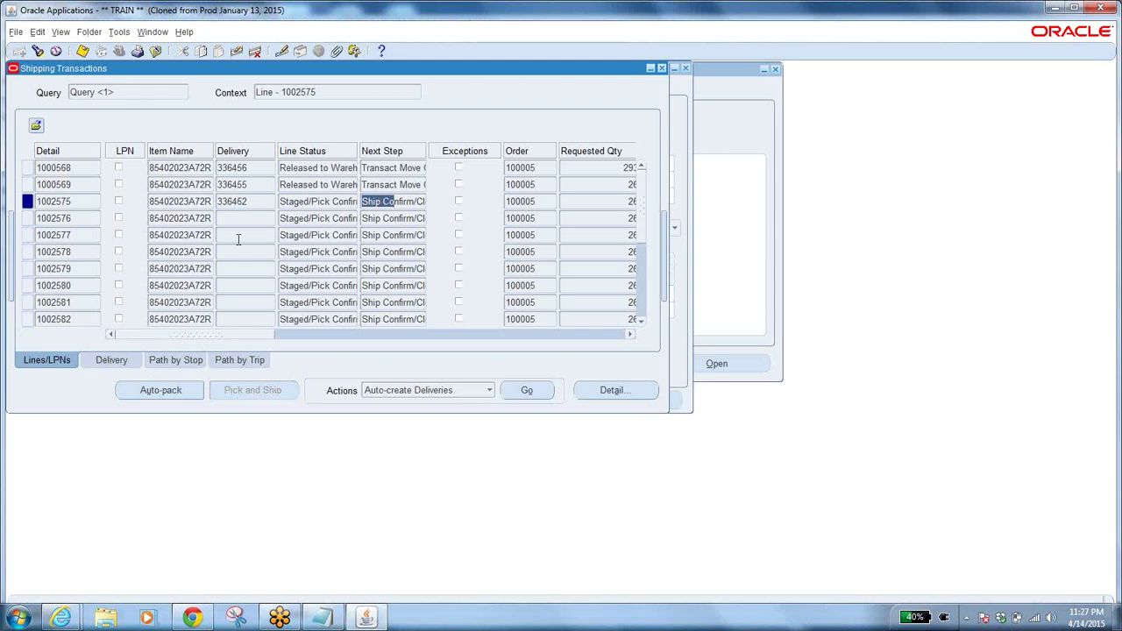
click(405, 201)
double_click(263, 201)
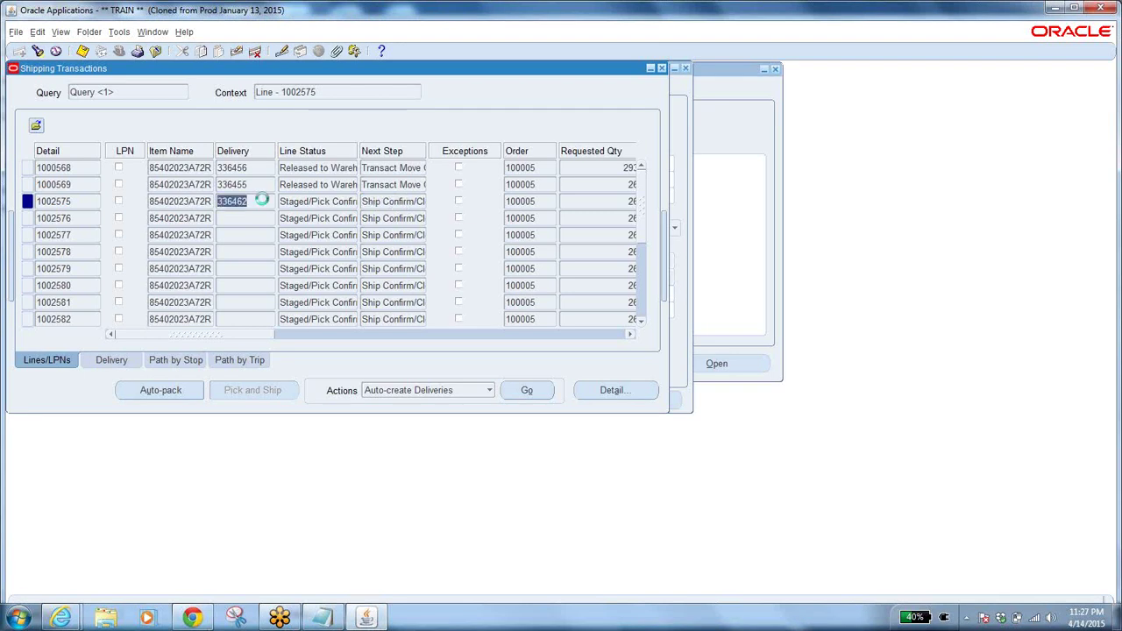
click(112, 361)
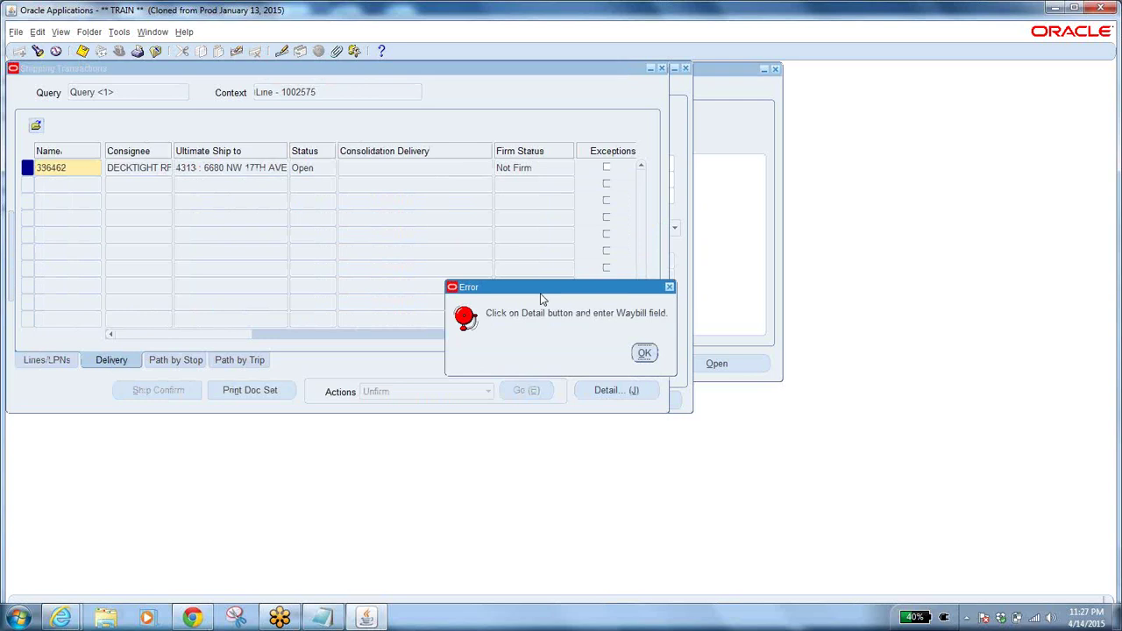
click(645, 353)
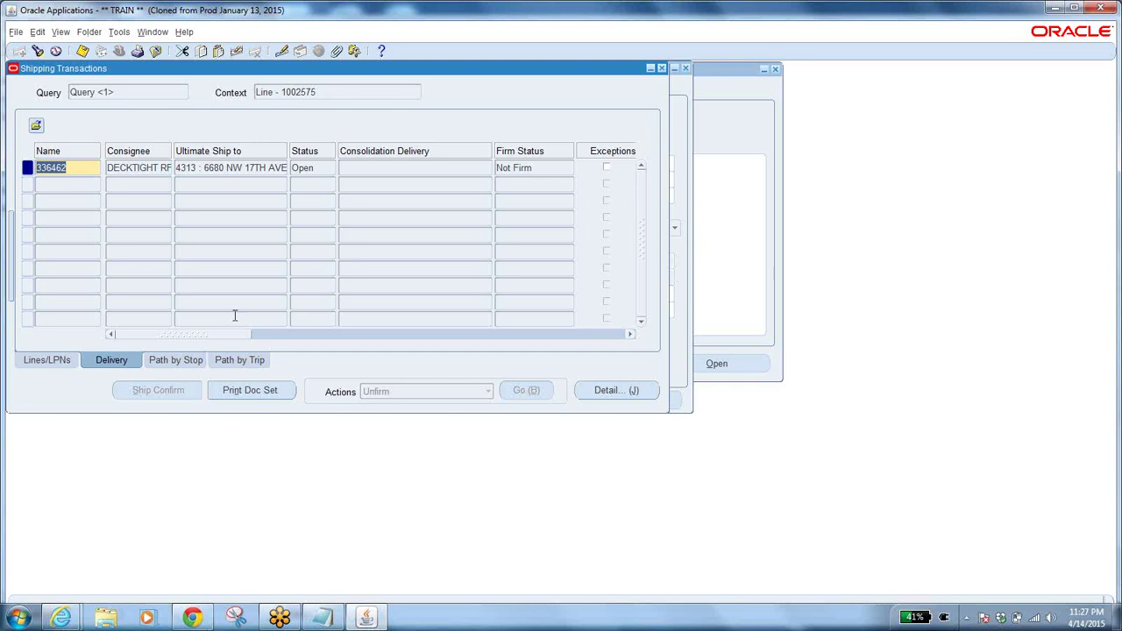
Step: Compare the shipping line with its delivery record and look through the line's details for a waybill field
click(53, 363)
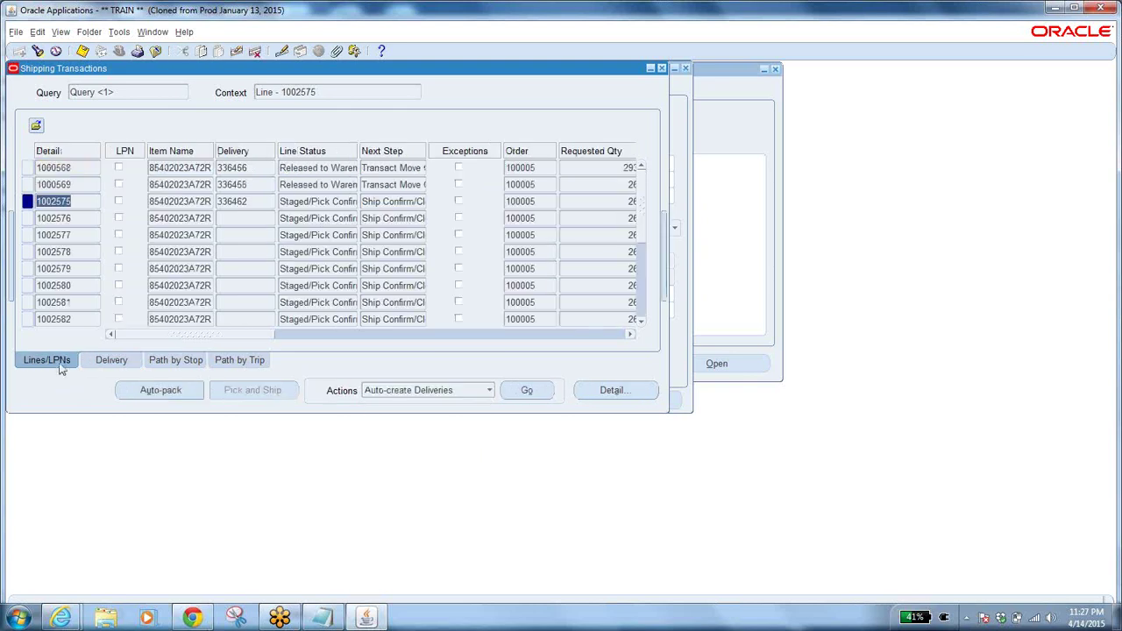
click(256, 202)
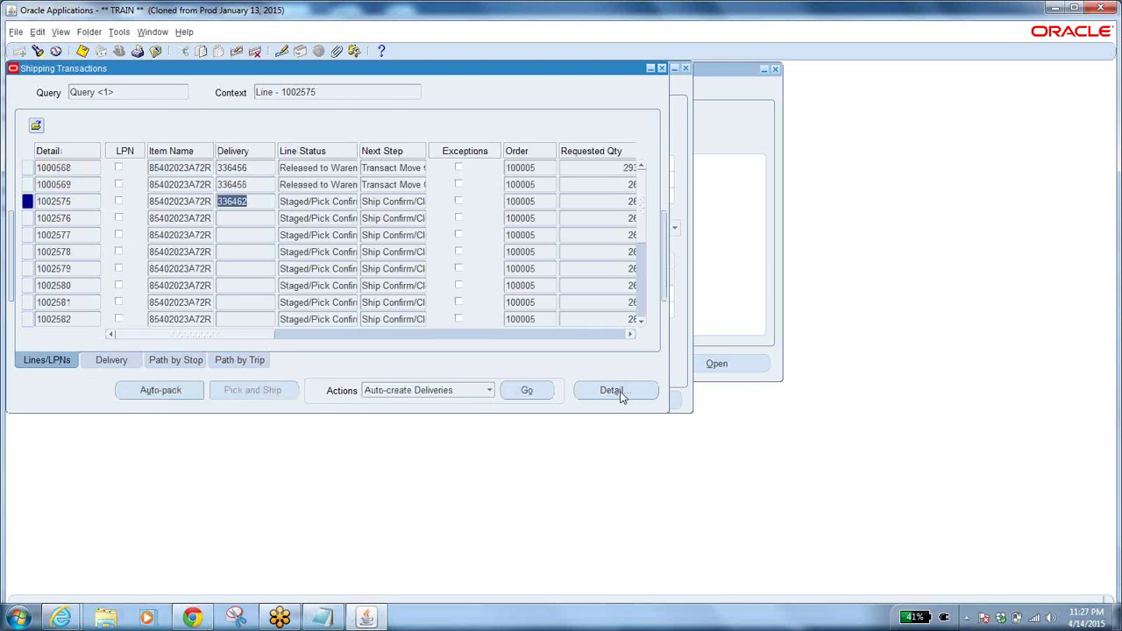
click(114, 360)
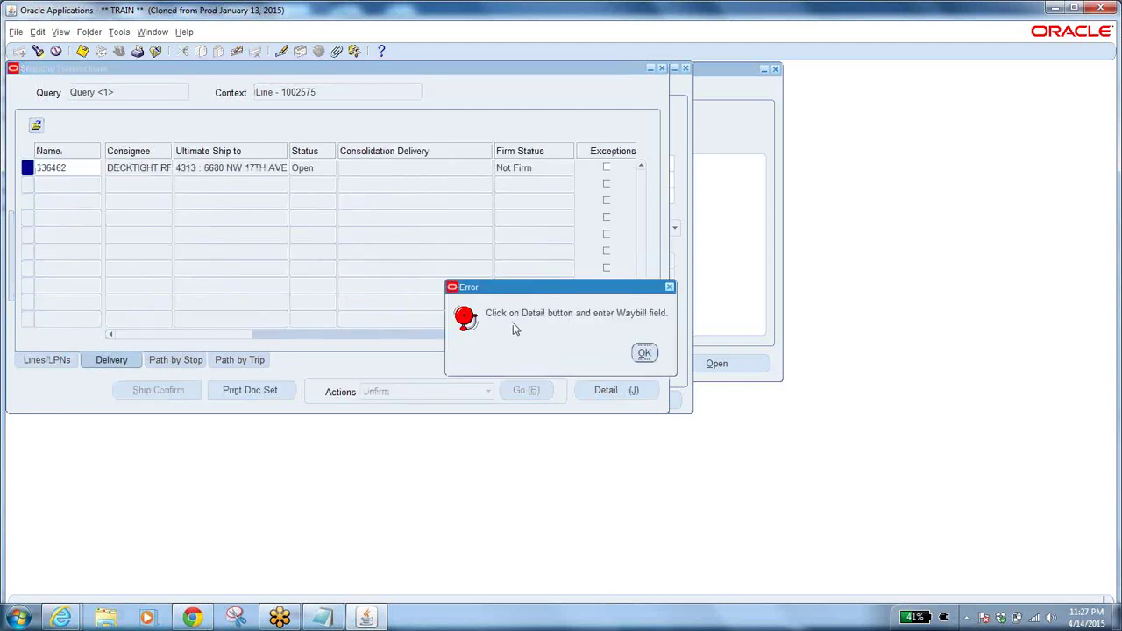
click(645, 352)
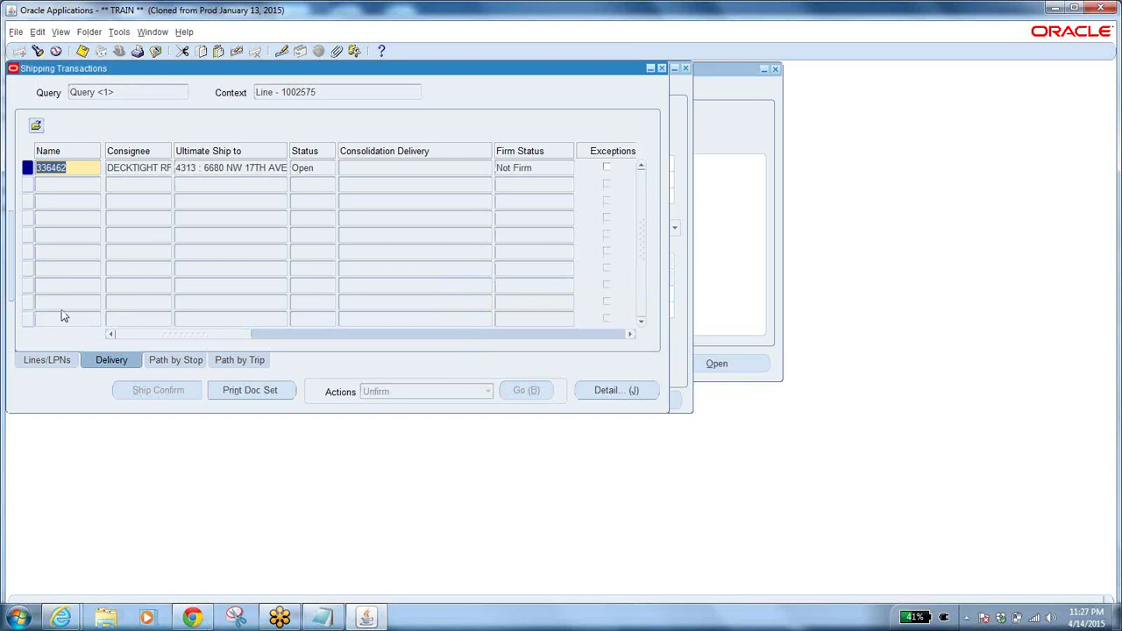
click(49, 362)
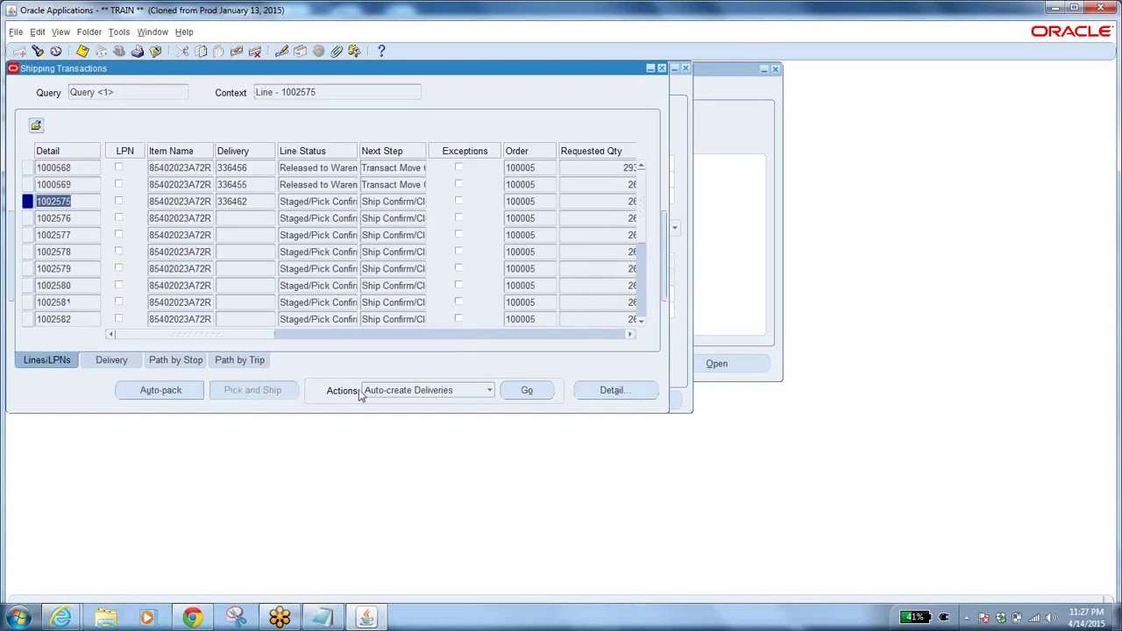
click(611, 391)
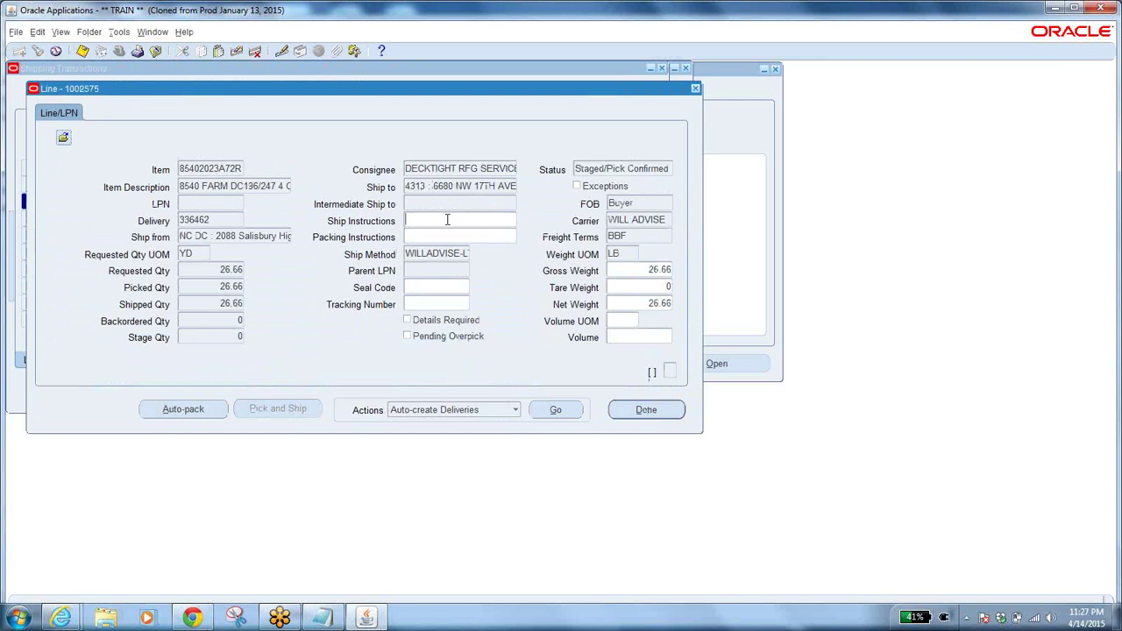
click(695, 91)
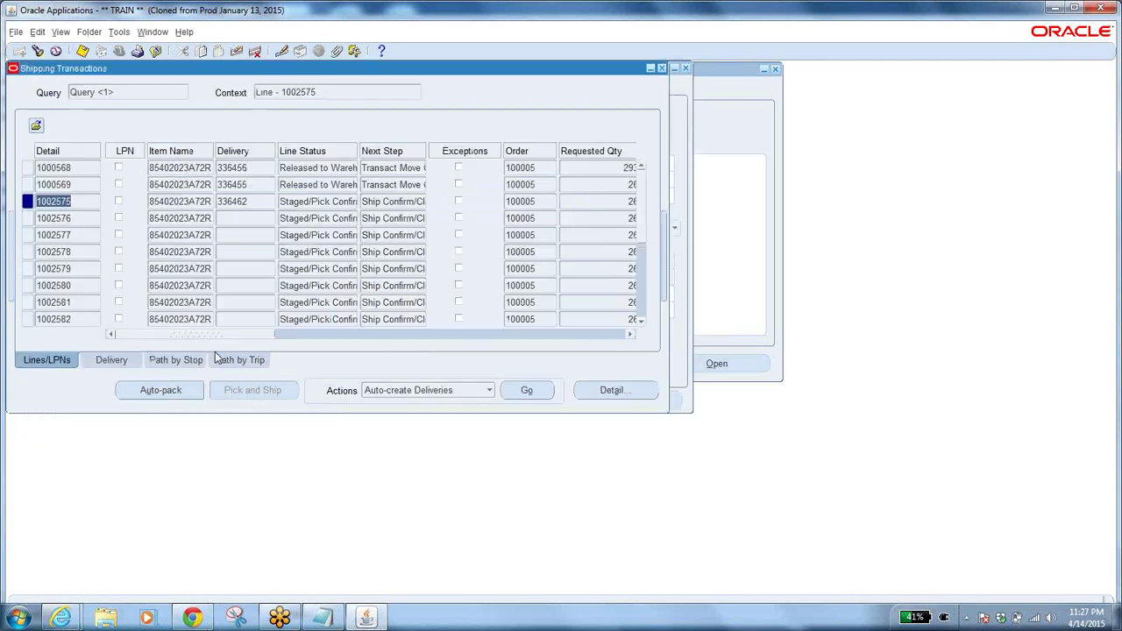
Step: Set the waybill to BBAPR15 in the delivery's details and accept the change
click(112, 360)
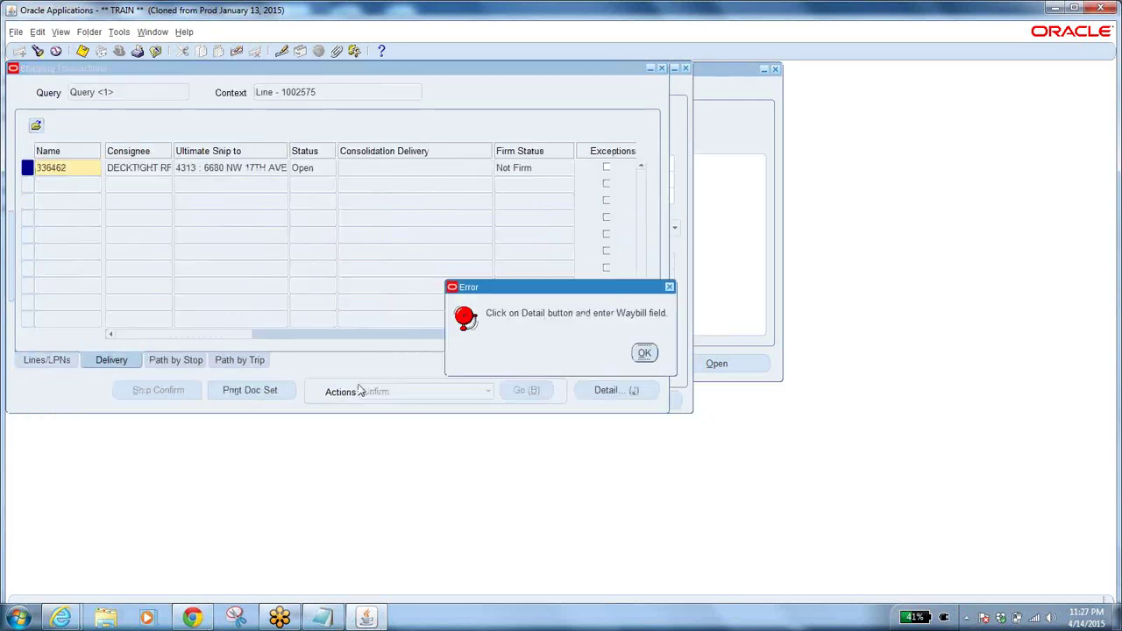
click(644, 352)
click(607, 390)
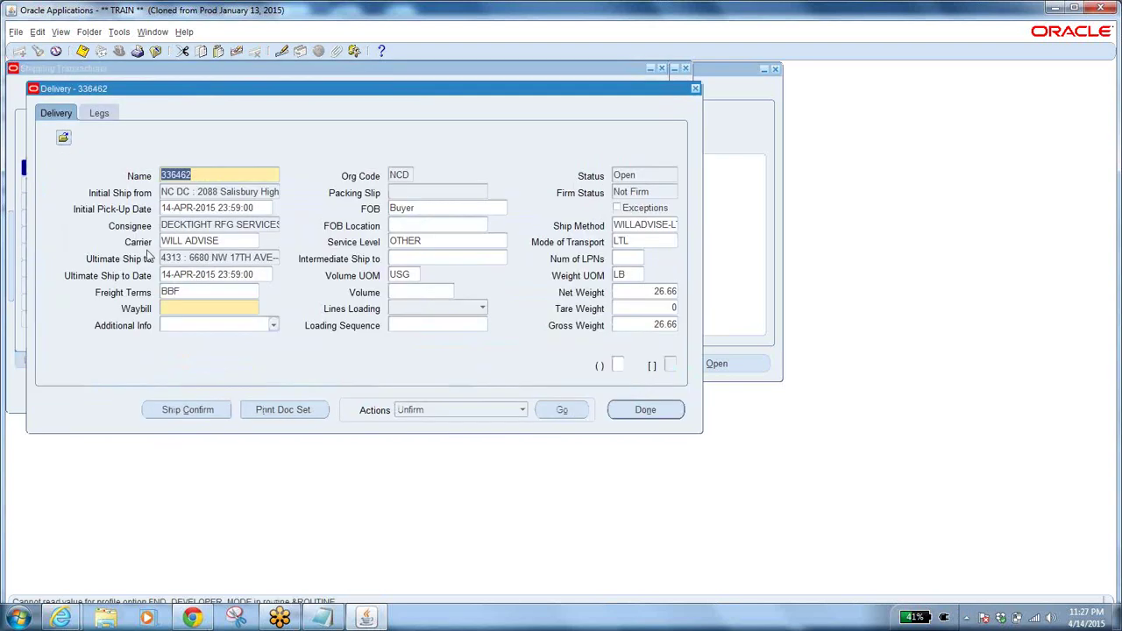
click(200, 306)
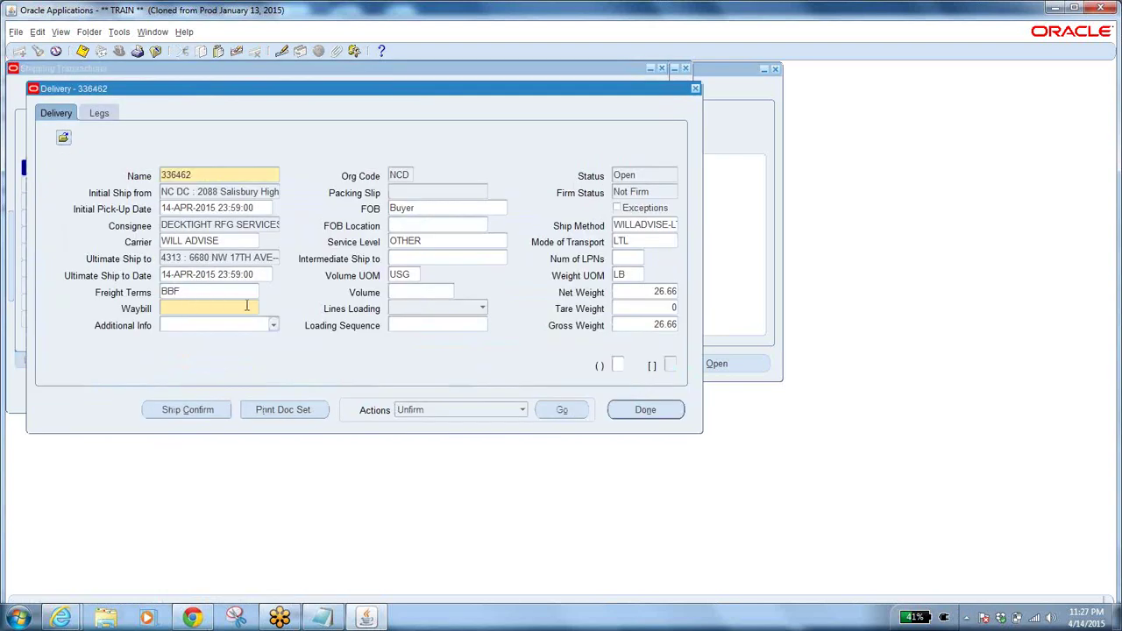
text(BB)
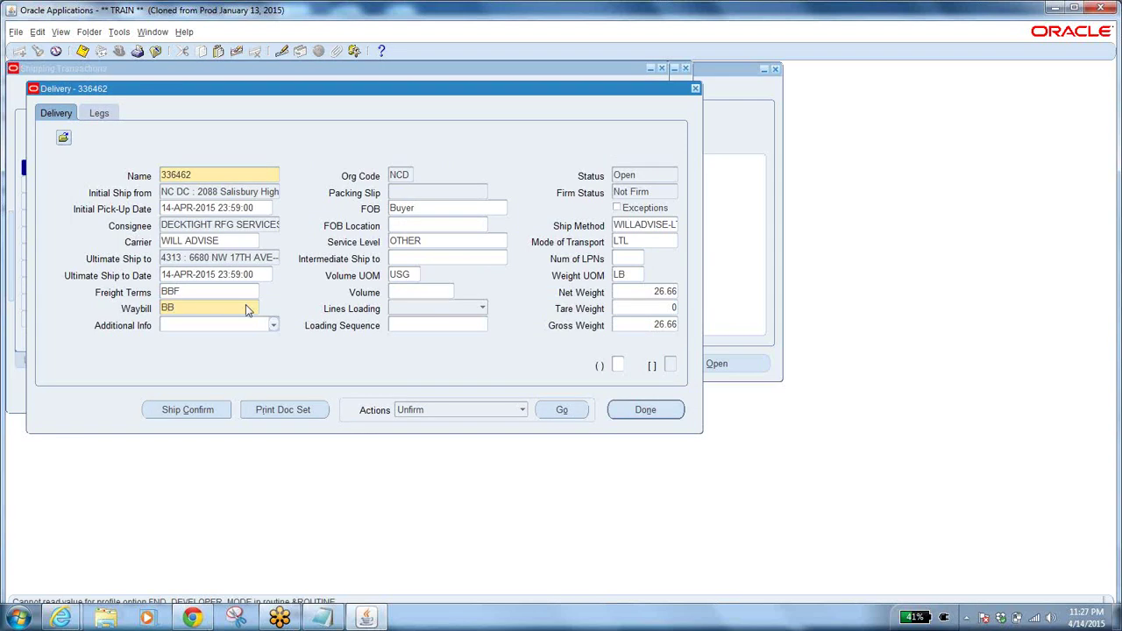
text(APR15)
click(646, 410)
click(533, 353)
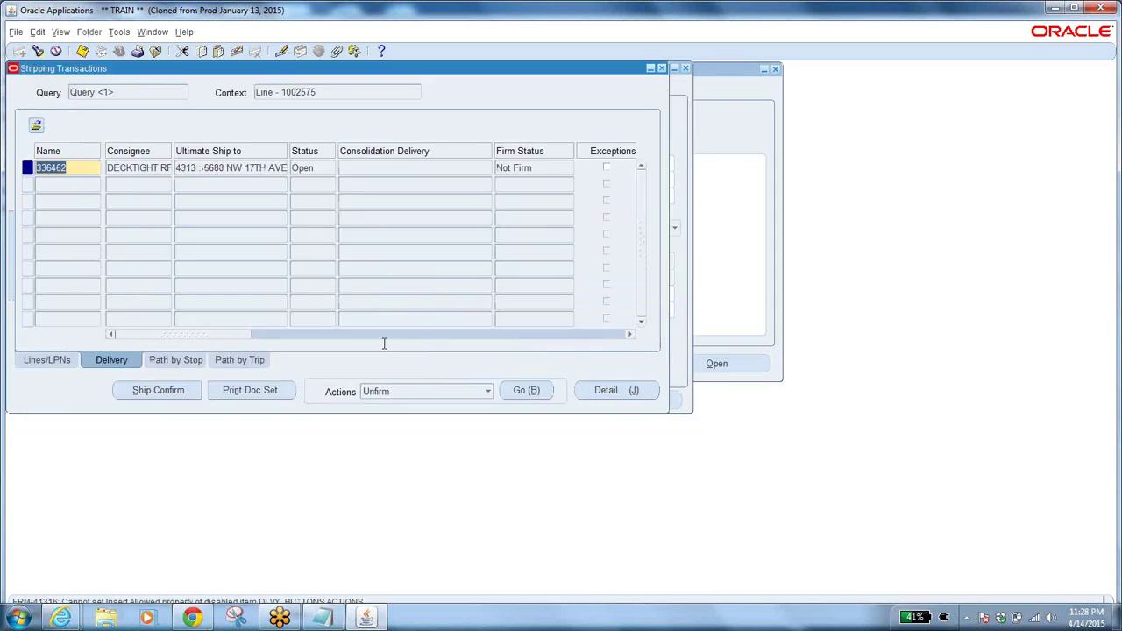
Step: Recheck the delivery and next step of line 1002575 and look through its available line actions without running one
click(44, 360)
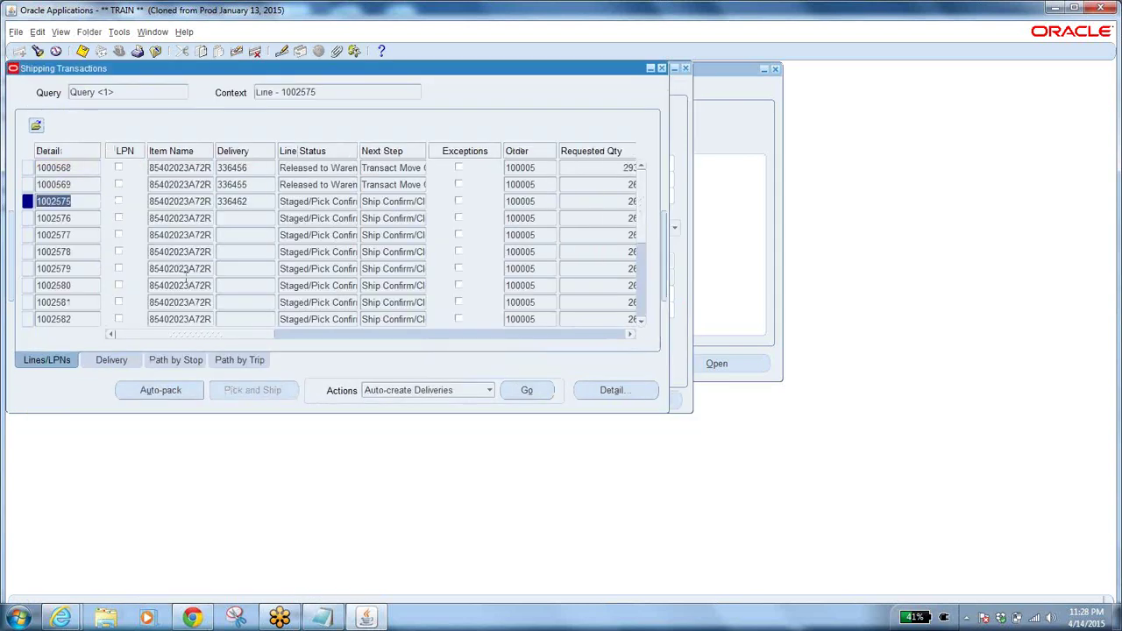
click(255, 202)
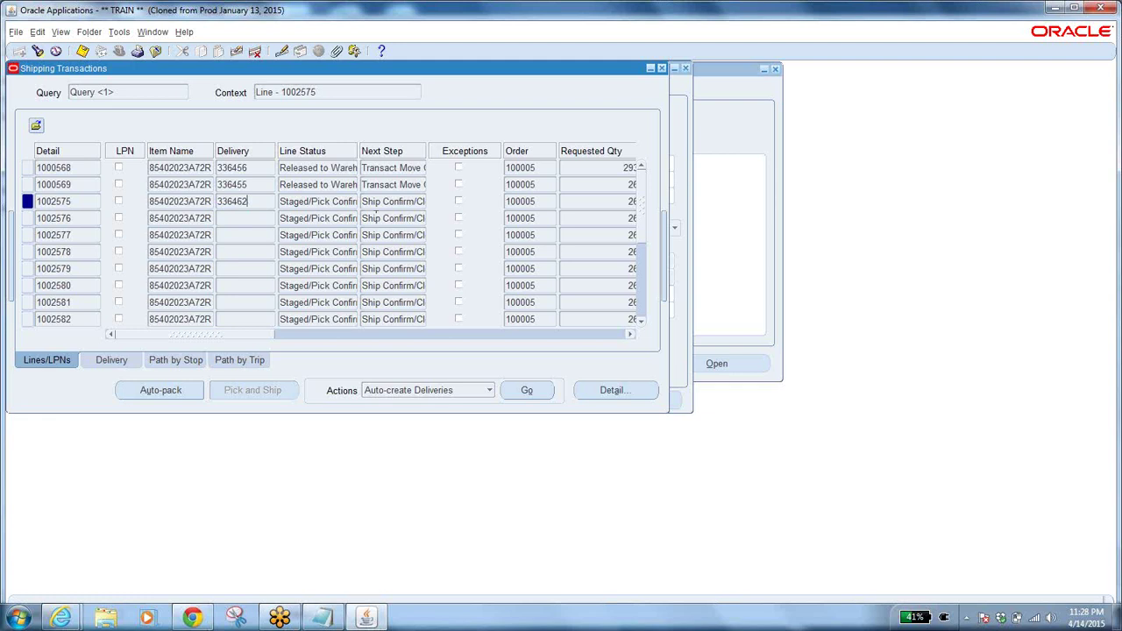
click(415, 202)
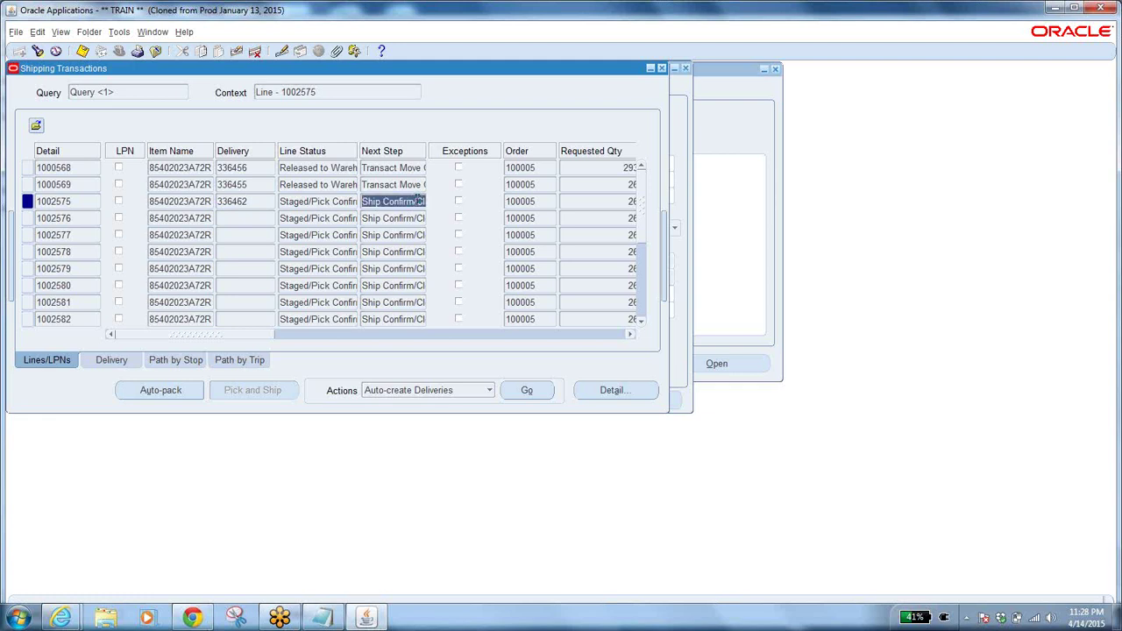
click(249, 200)
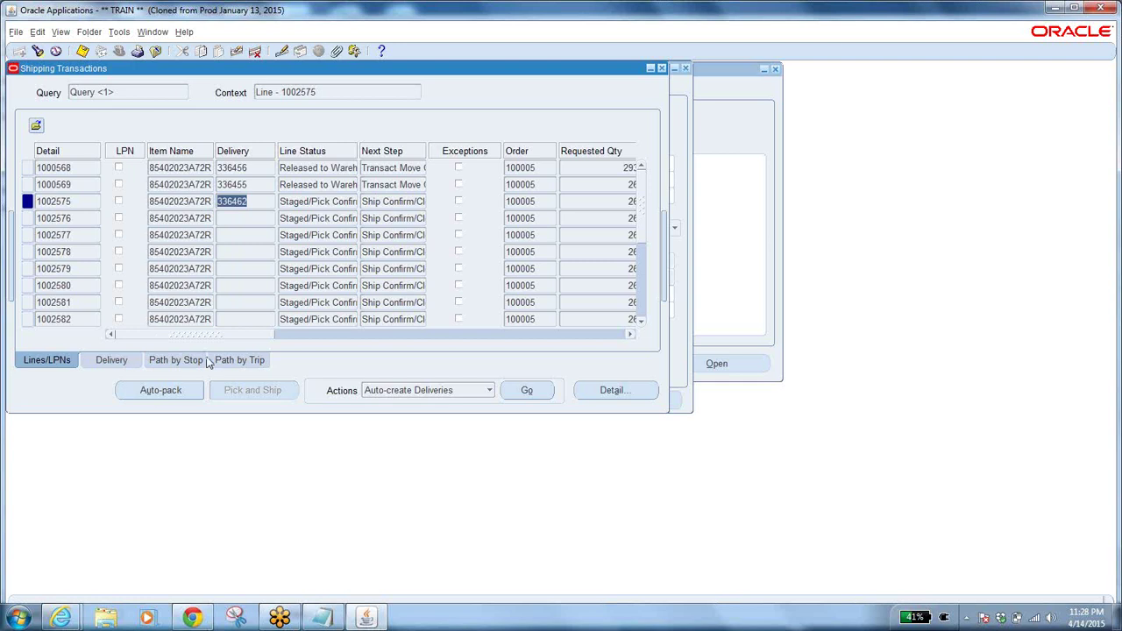
click(478, 394)
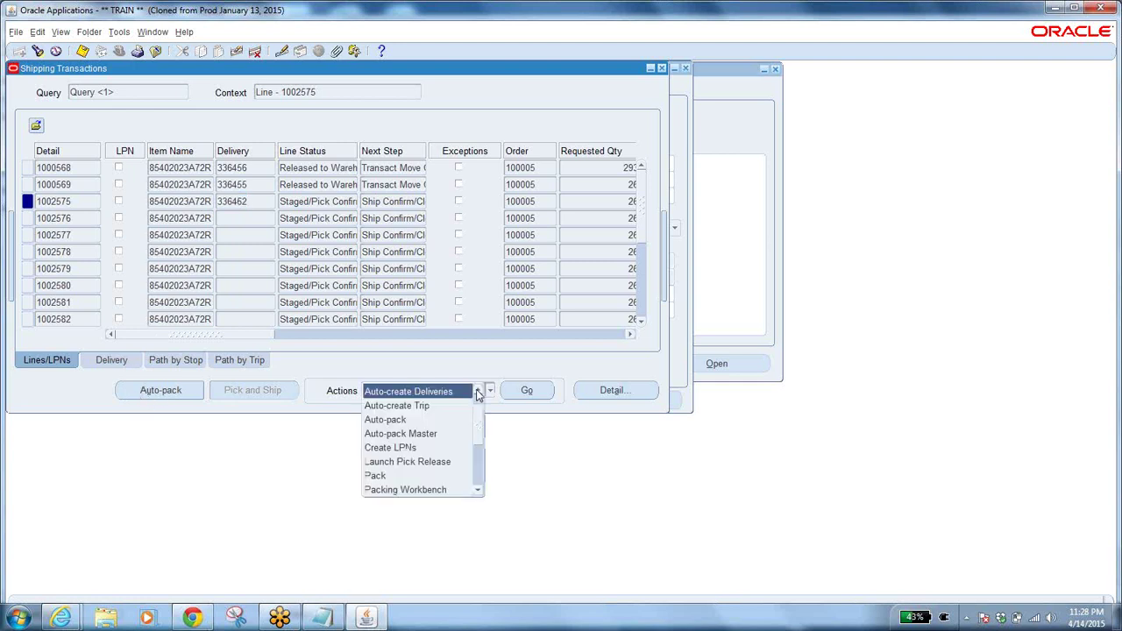
scroll(479, 426, up, 1)
scroll(479, 426, down, 4)
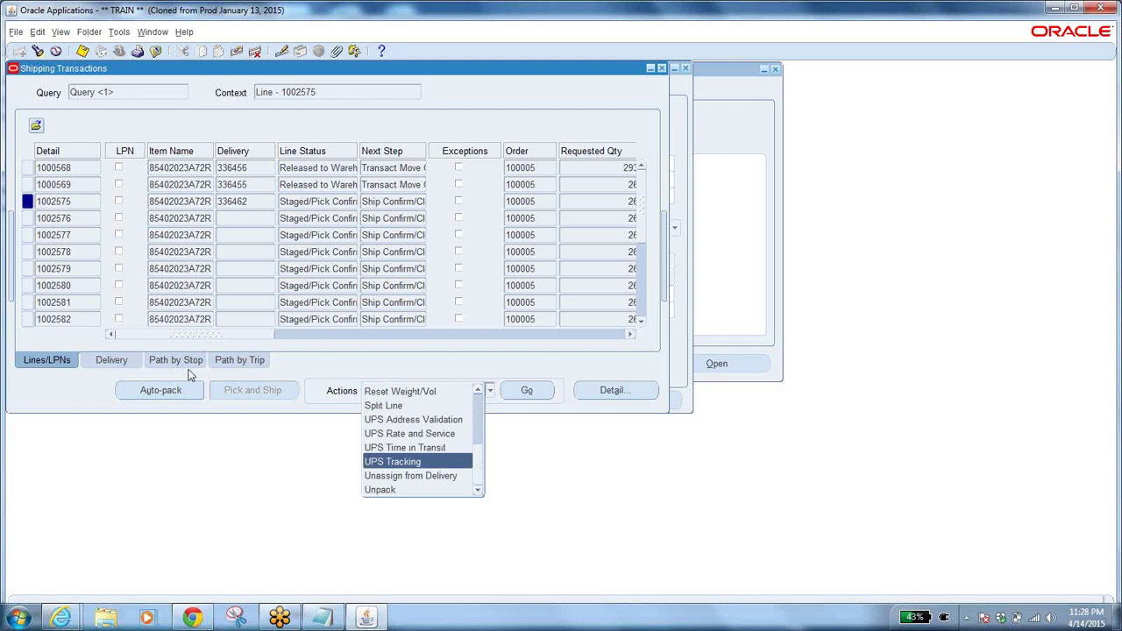
Step: Start the Ship Confirm action for the delivery of line 1002575
click(111, 360)
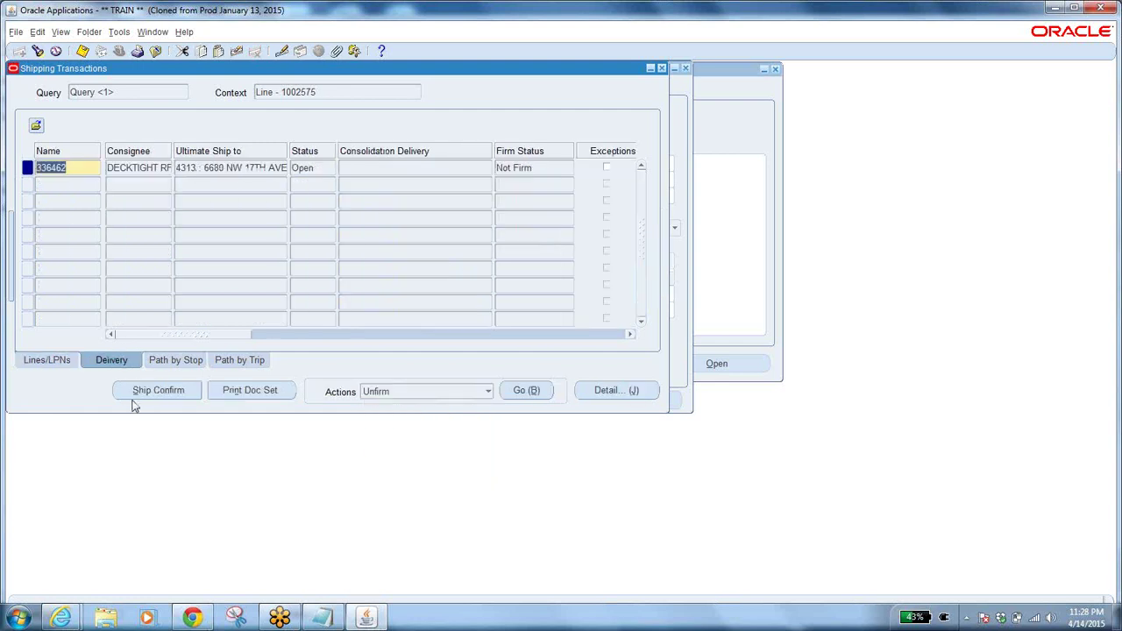
click(484, 392)
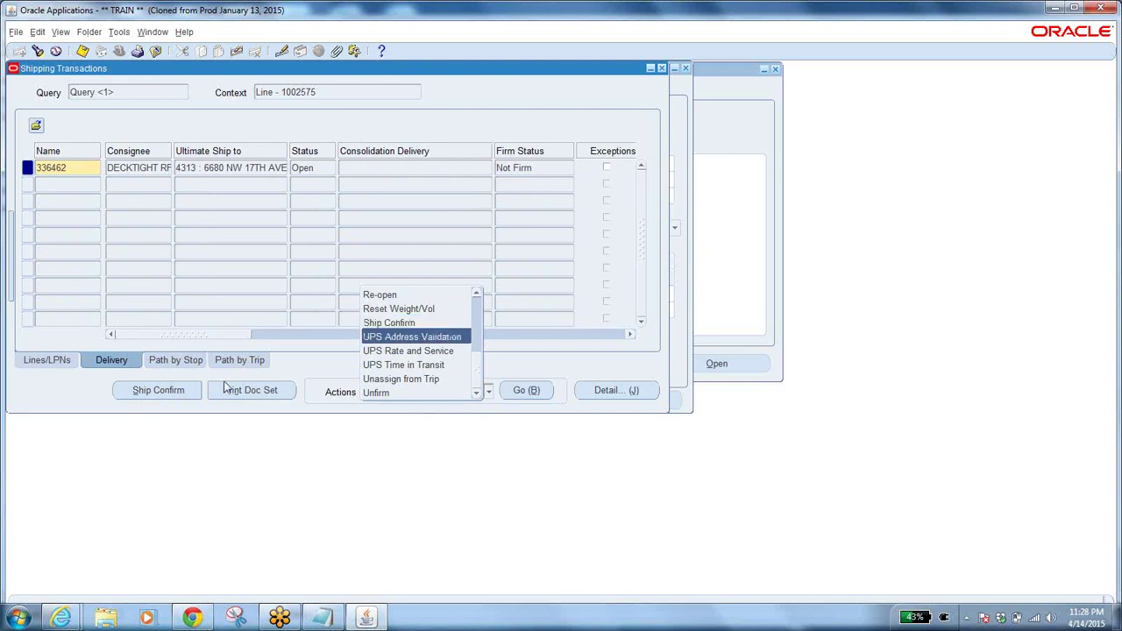
click(412, 323)
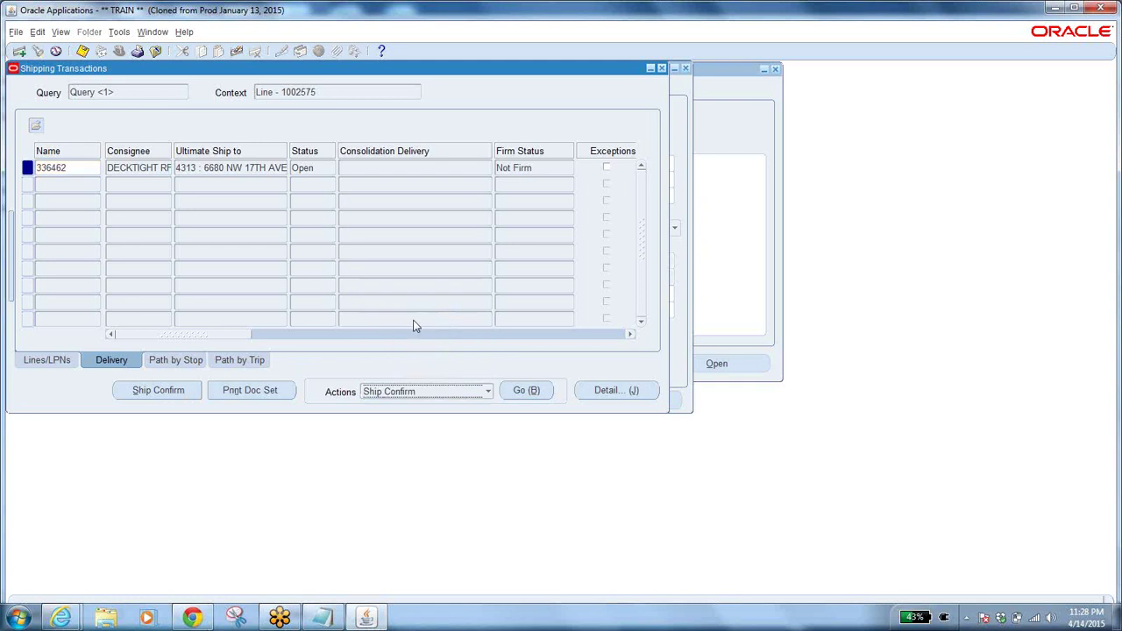
click(524, 391)
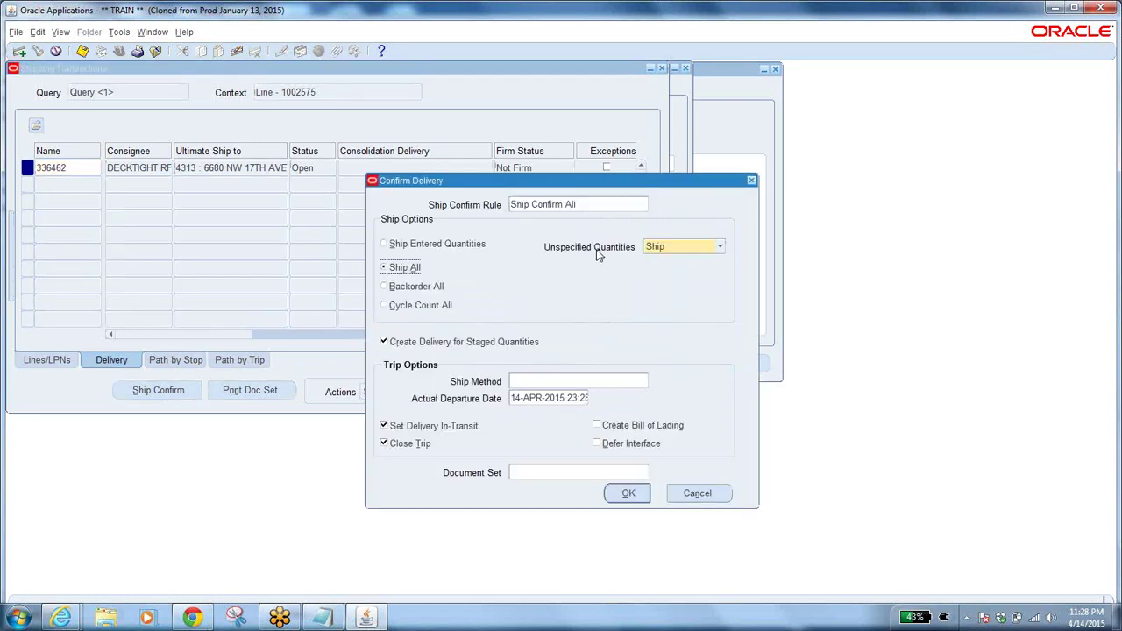
Step: Ship confirm the delivery with the Ship All option and the Ship Confirm Documents document set
click(566, 472)
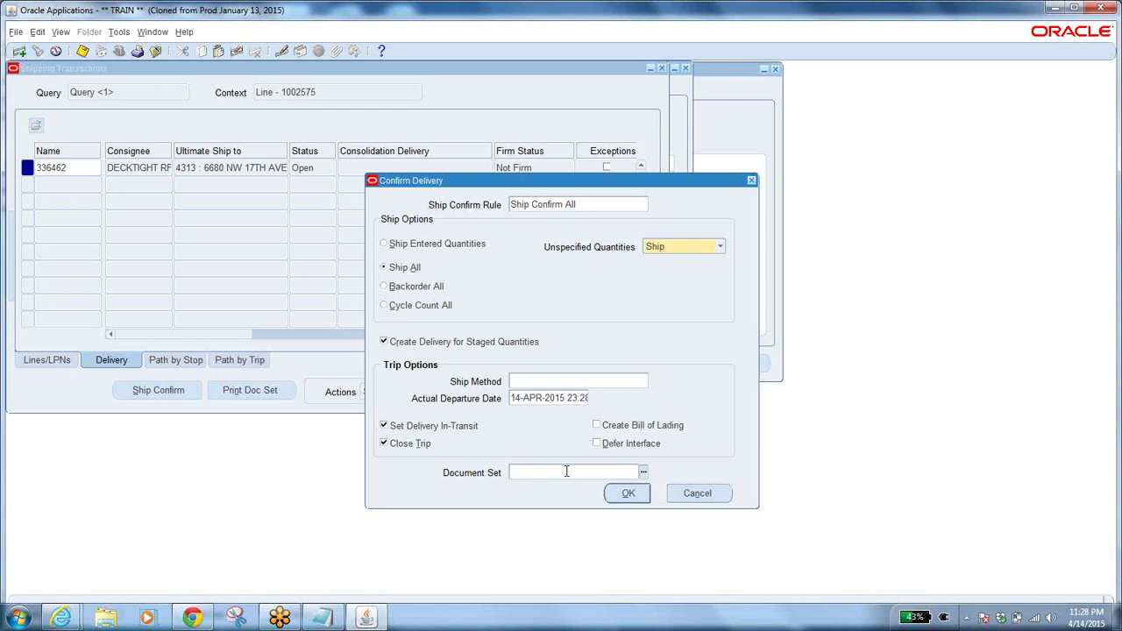
click(643, 473)
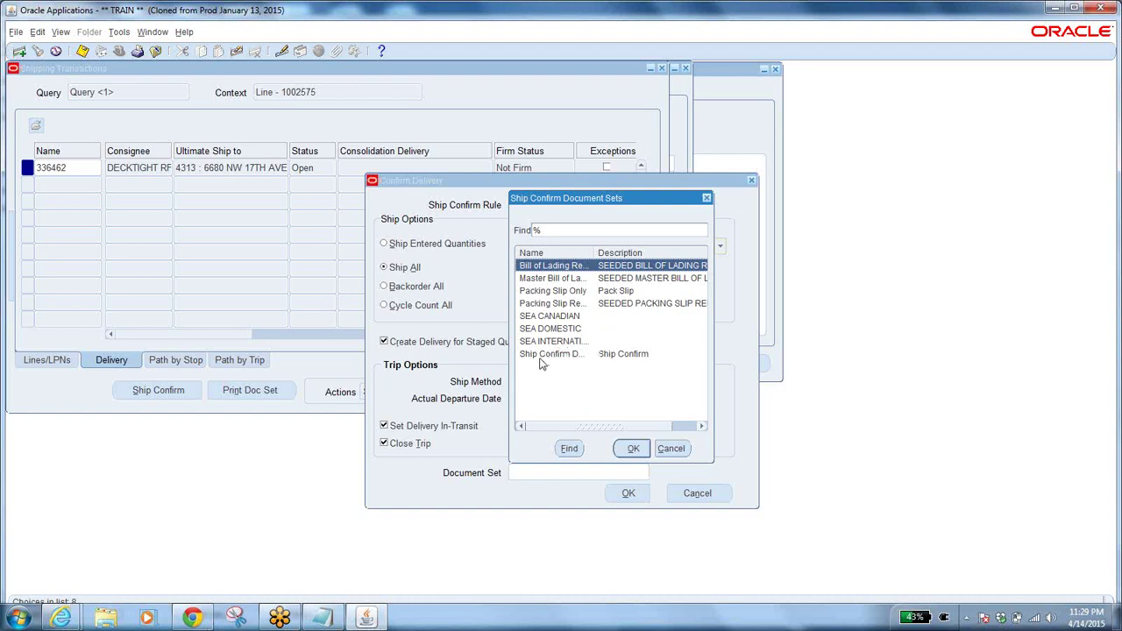
click(556, 354)
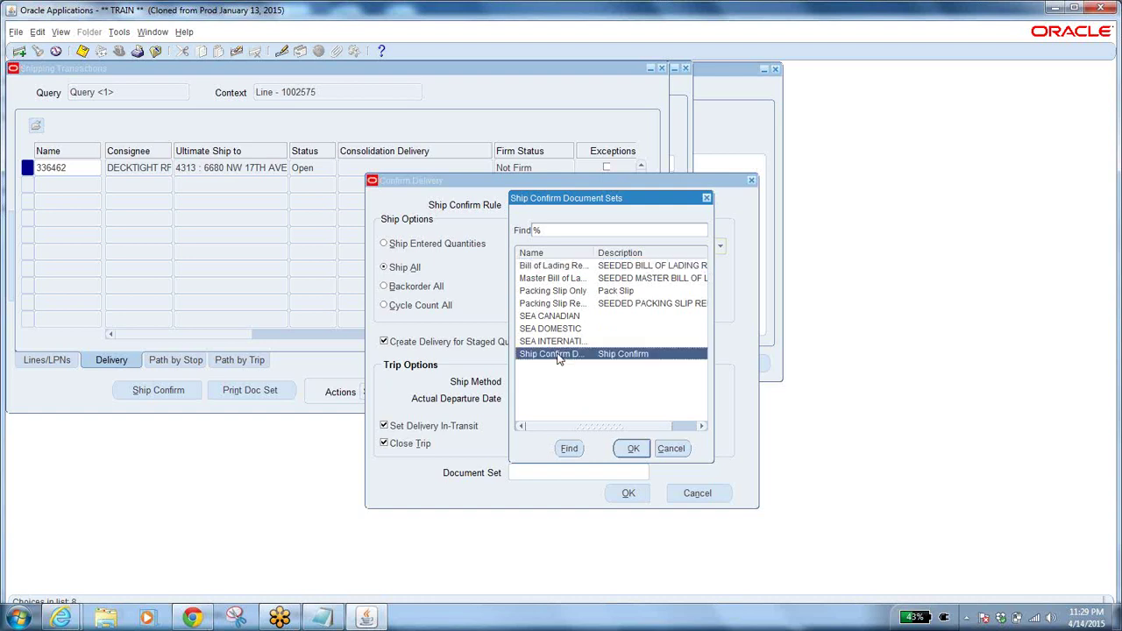
click(632, 448)
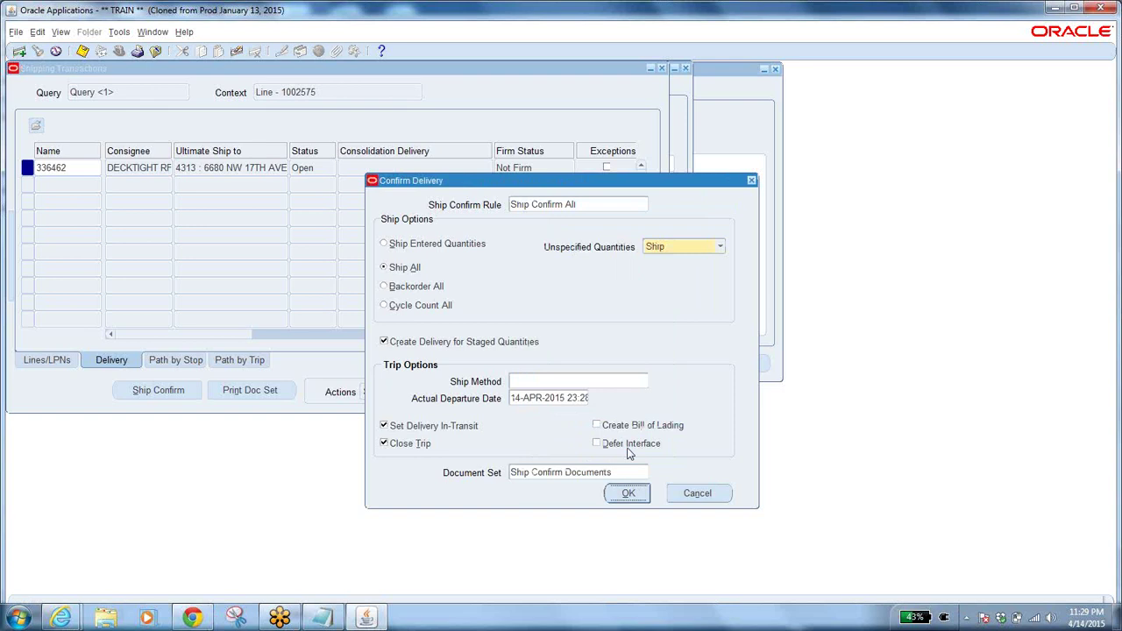
click(630, 494)
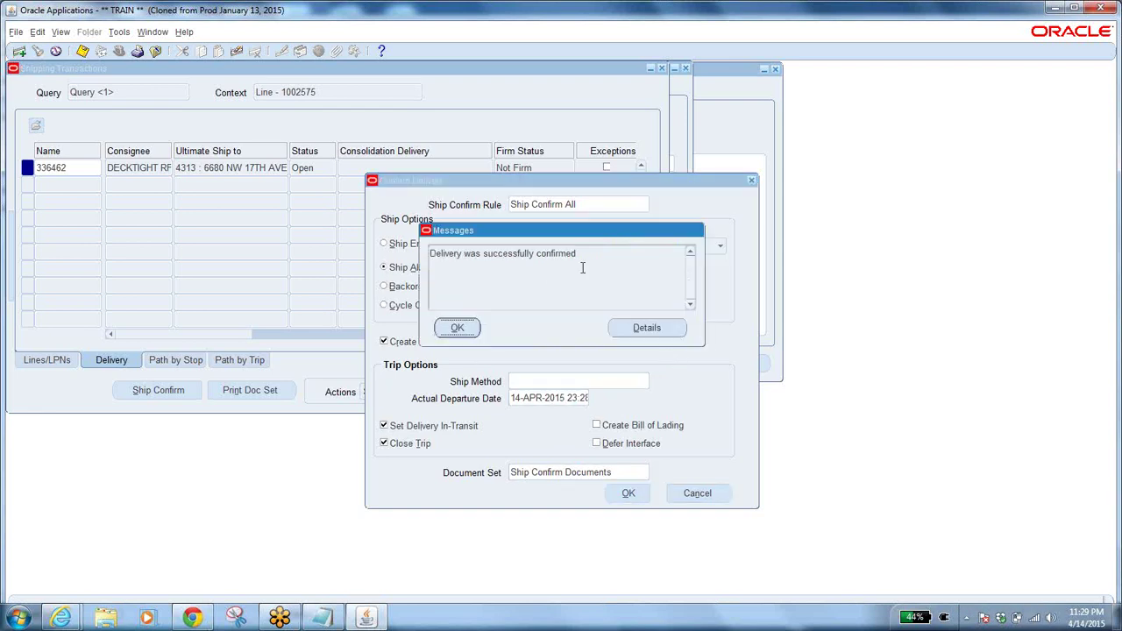
click(457, 327)
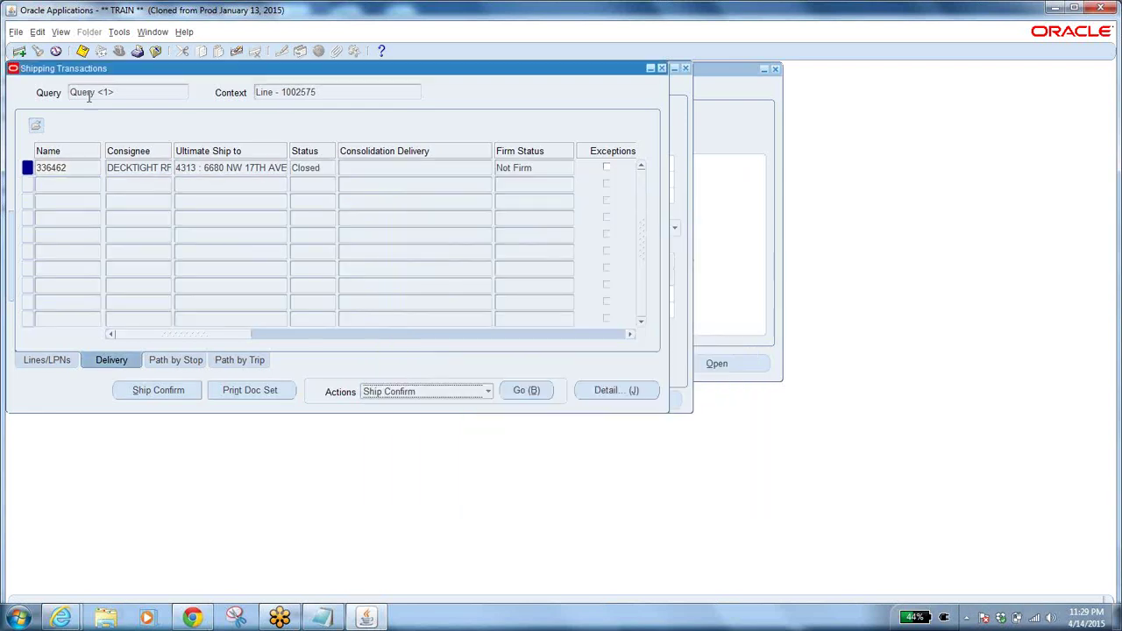
Step: Open the list of concurrent requests
click(63, 33)
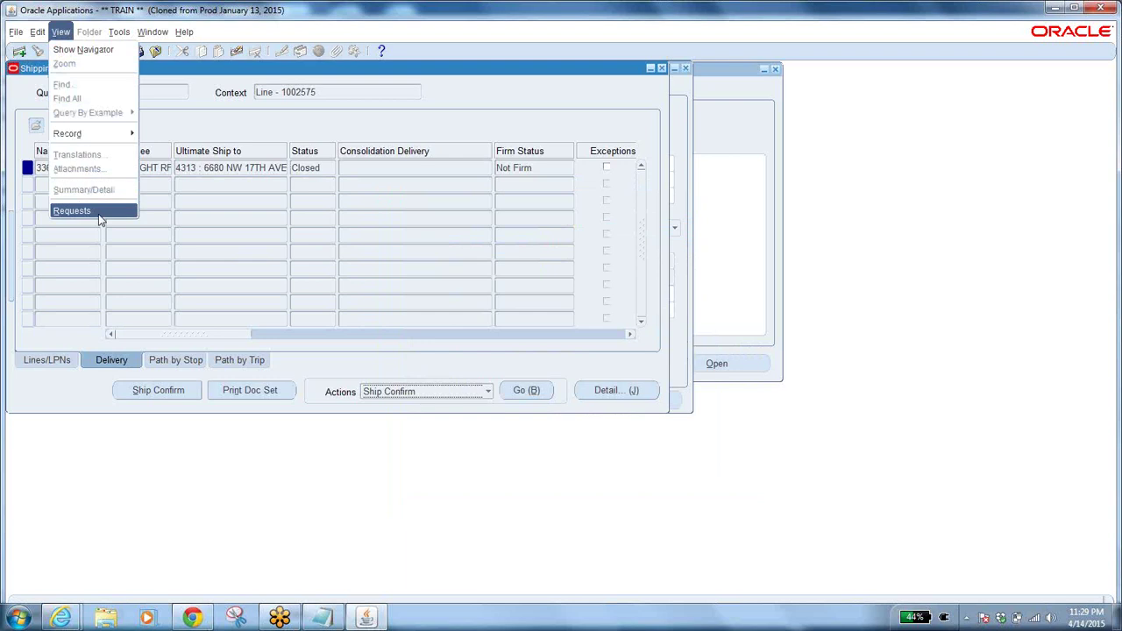
click(72, 211)
click(403, 374)
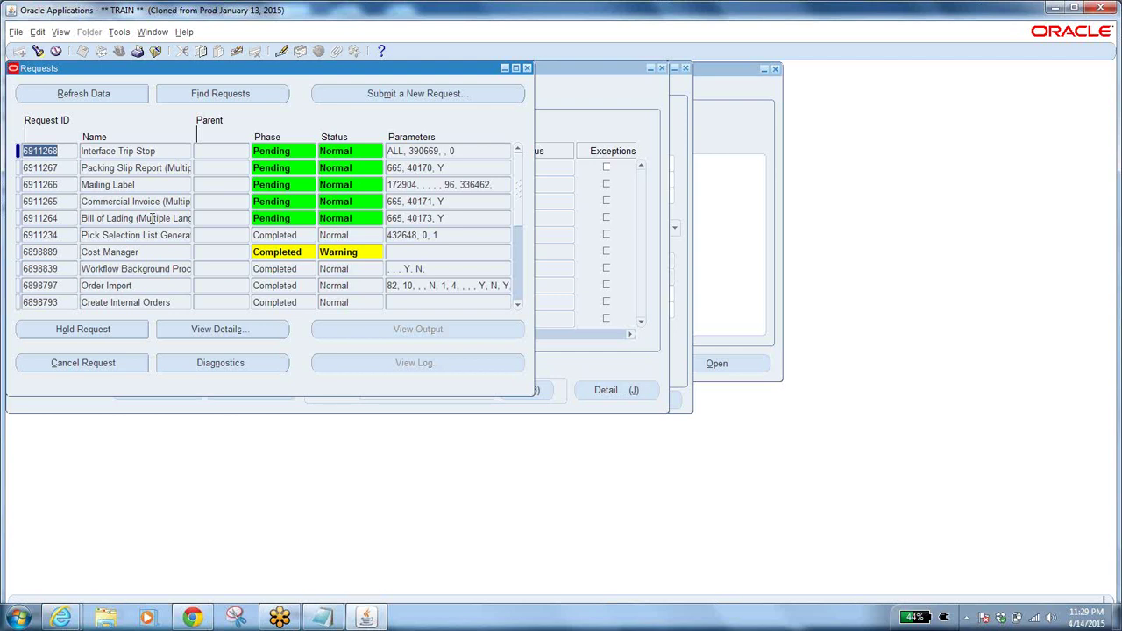
Step: Examine the bill of lading, commercial invoice, mailing label, packing slip and Interface Trip Stop requests, and refresh their phases
click(156, 218)
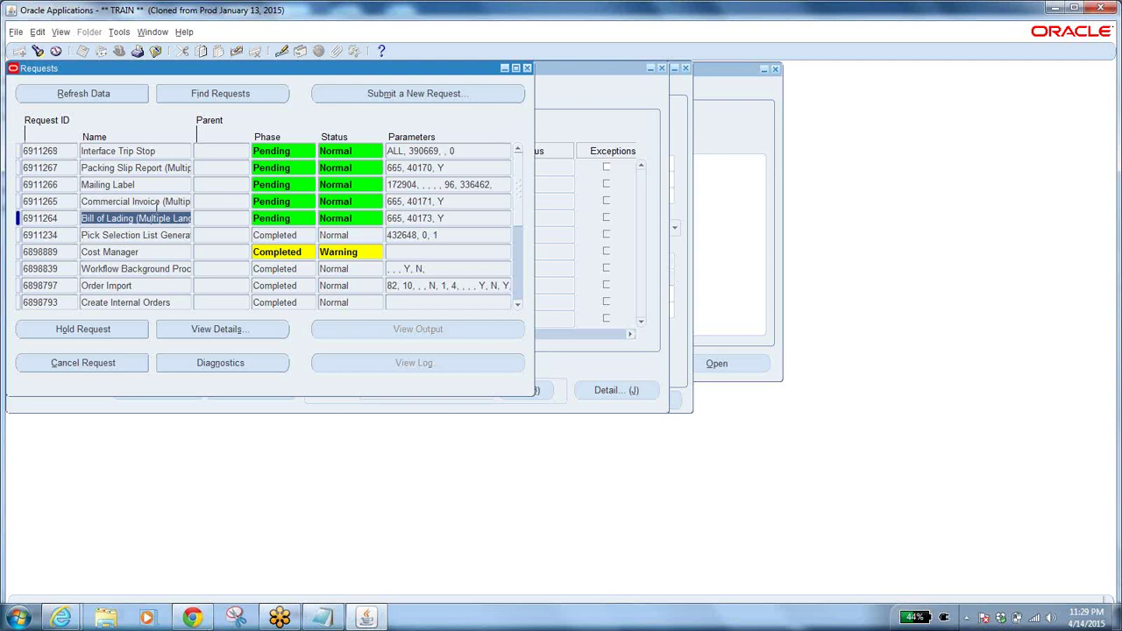
click(157, 204)
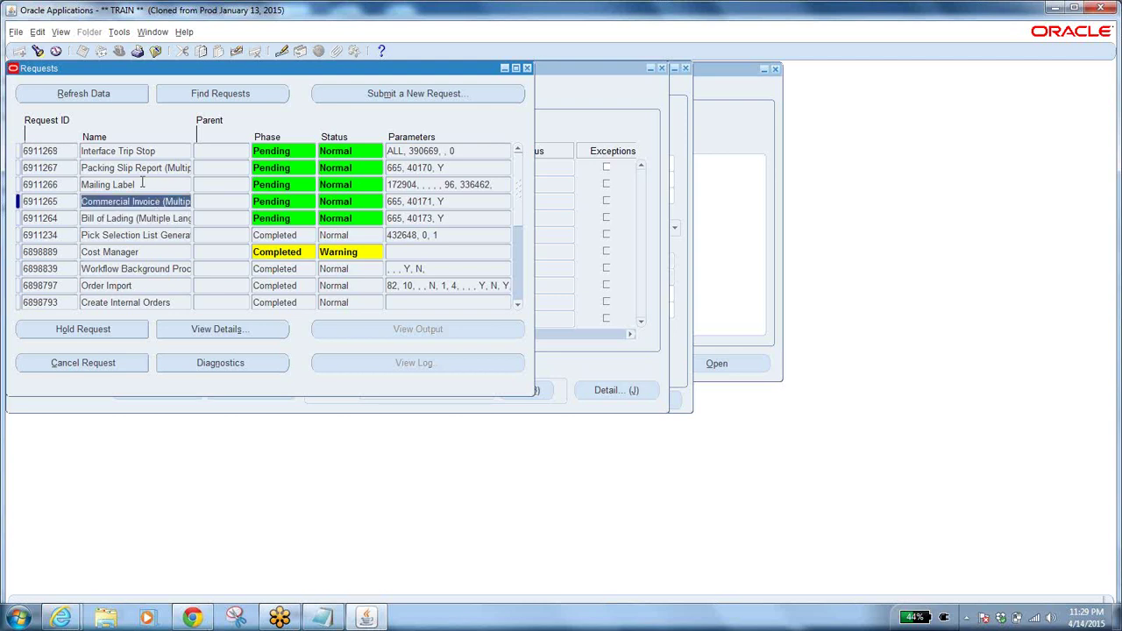
click(140, 184)
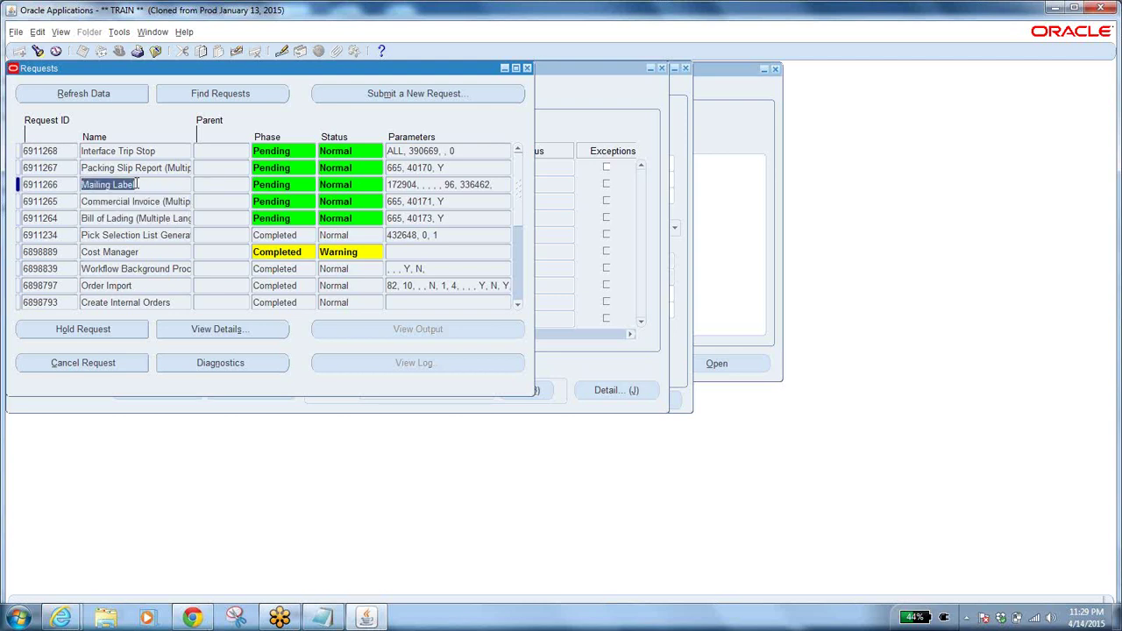
click(139, 168)
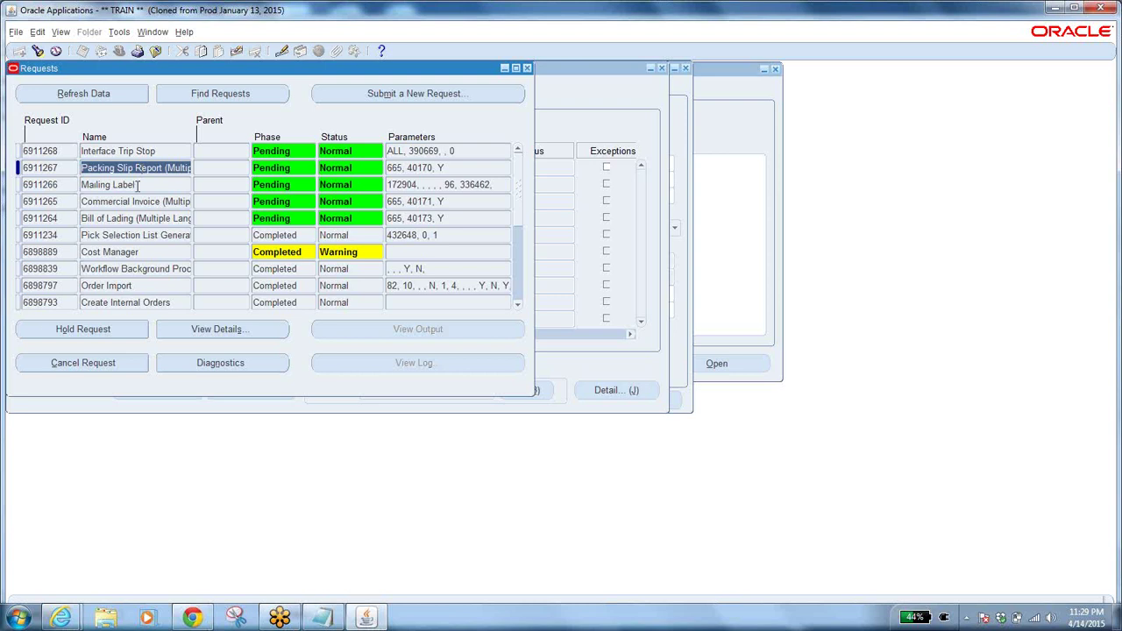
click(165, 152)
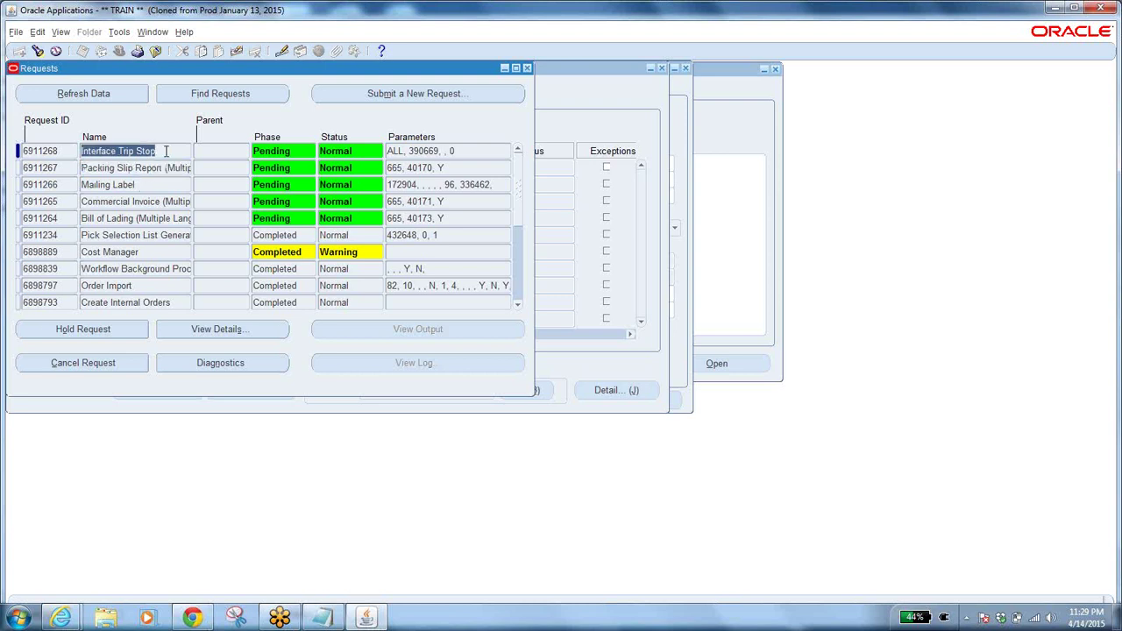
click(149, 168)
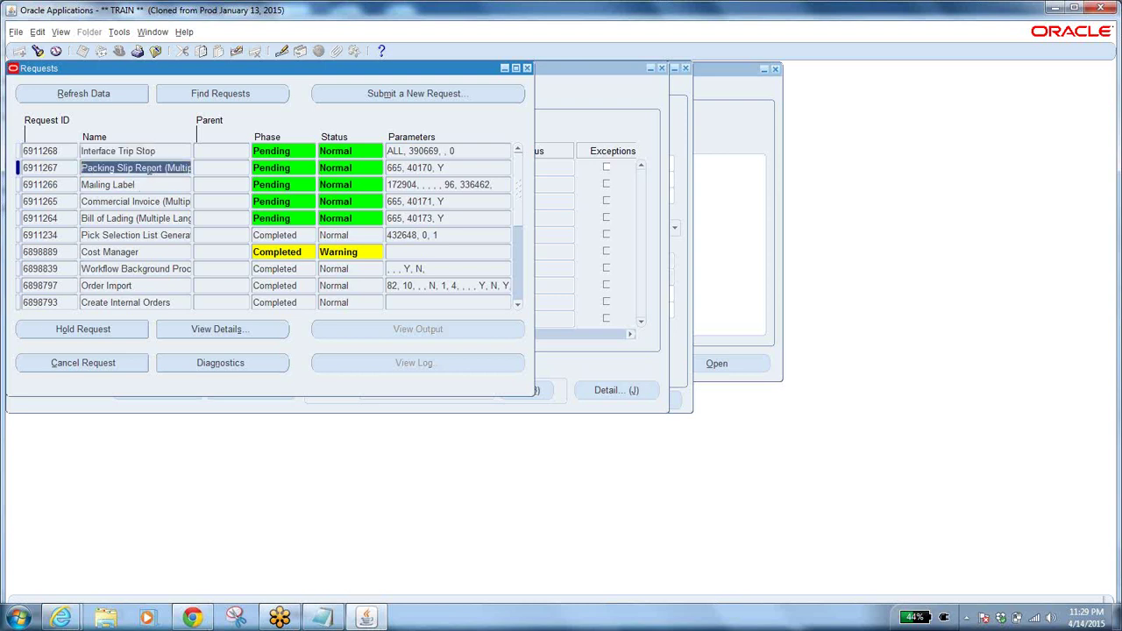
click(149, 185)
click(152, 202)
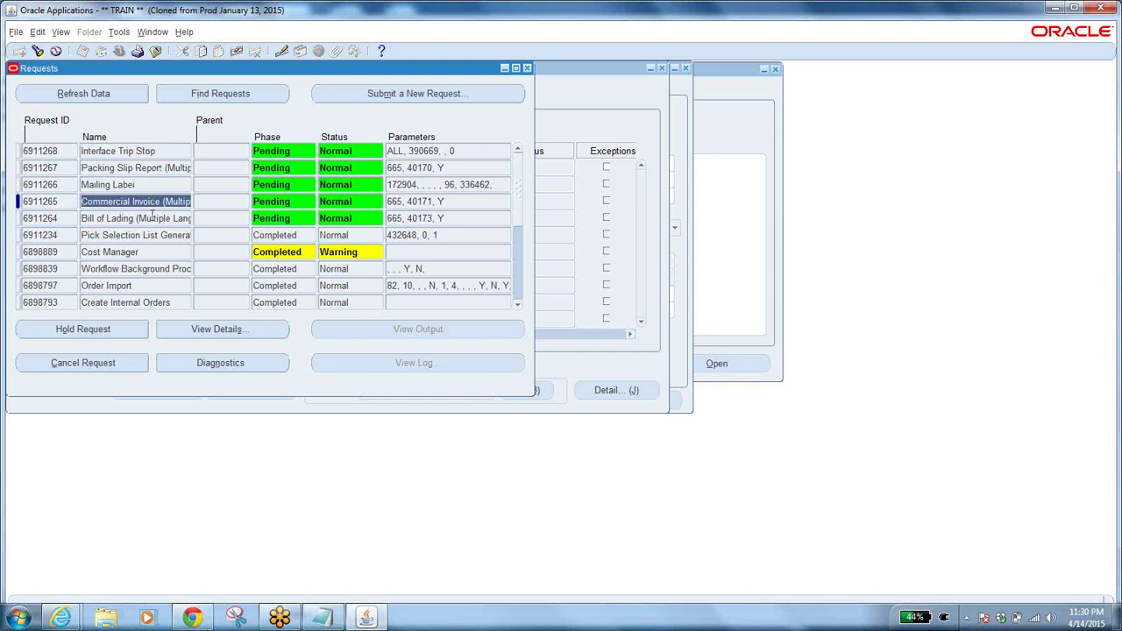
click(153, 218)
click(149, 203)
click(147, 168)
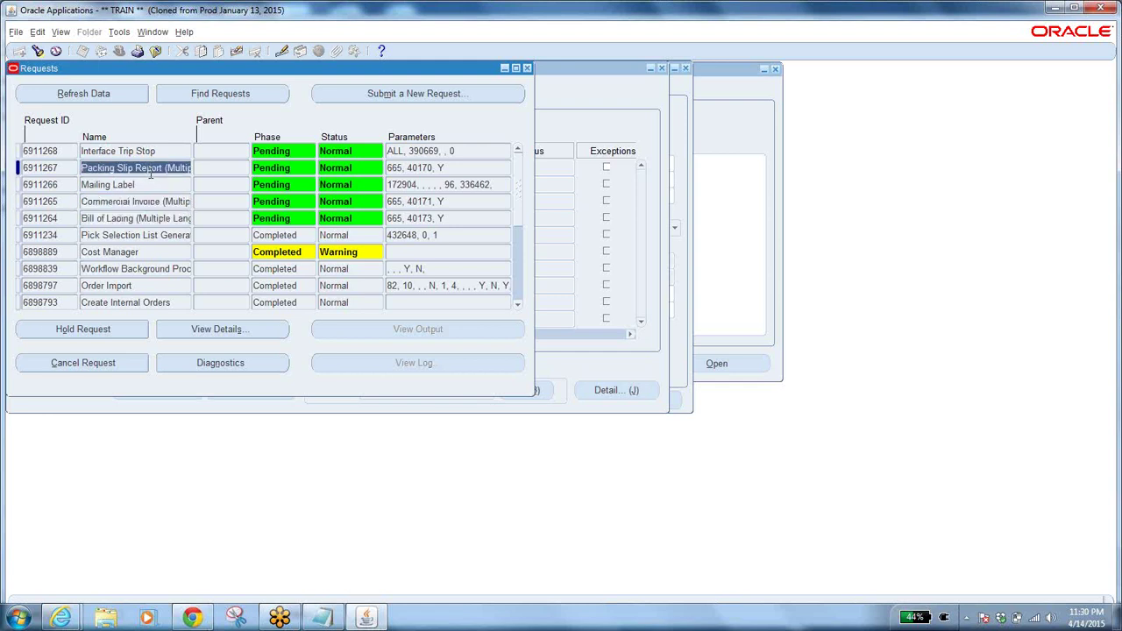
click(155, 185)
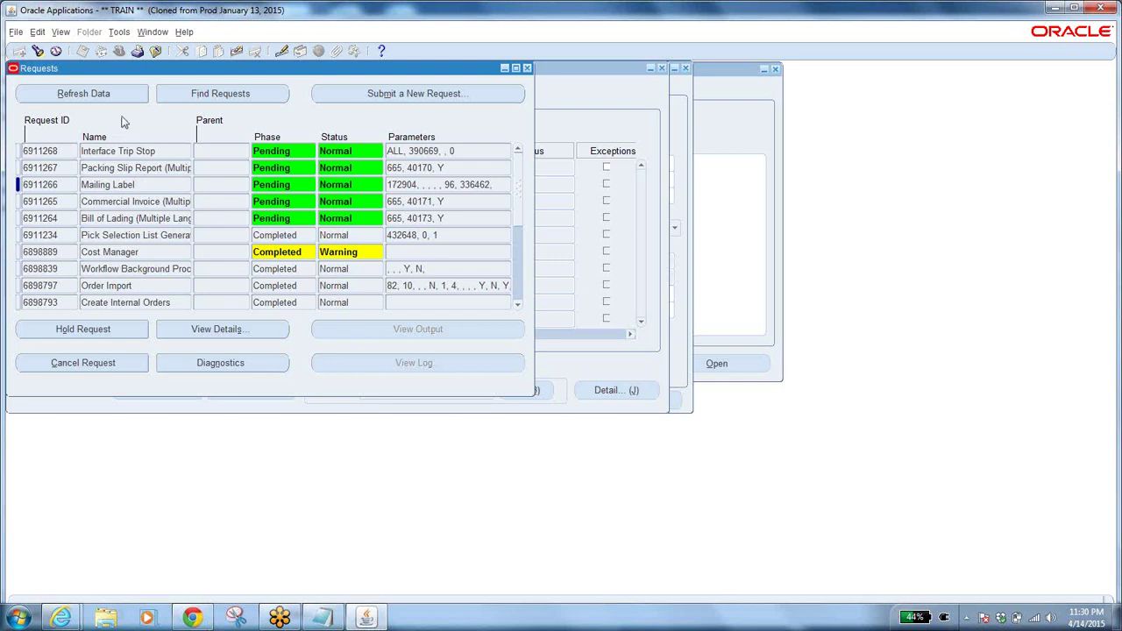
click(99, 95)
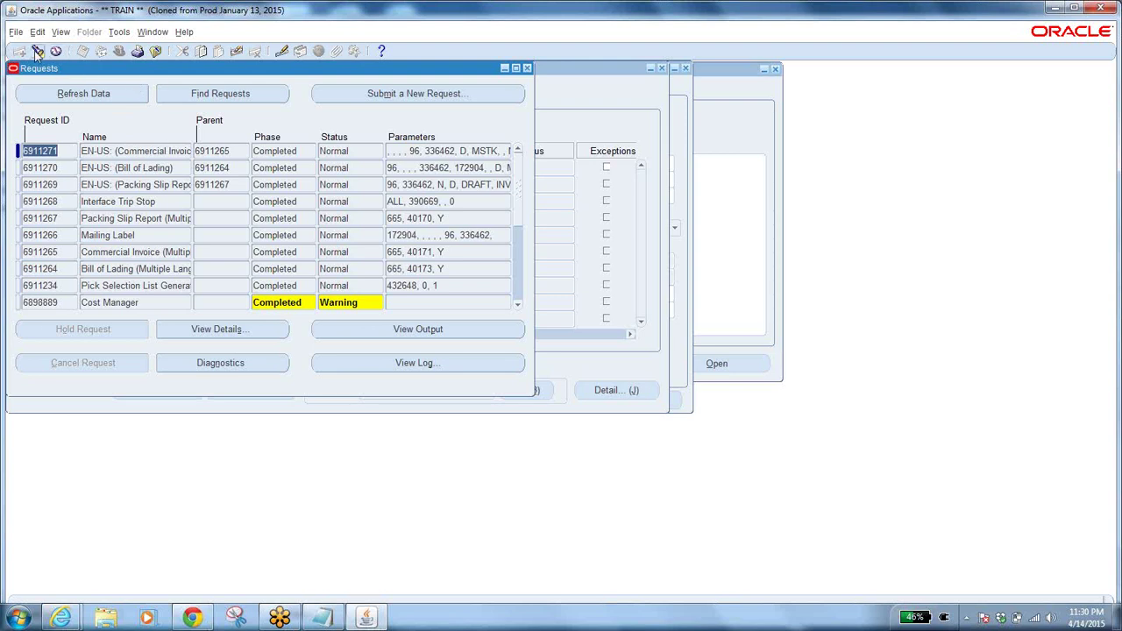
Step: Close the requests list and check the delivery's status and the line status of line 1002575
click(528, 68)
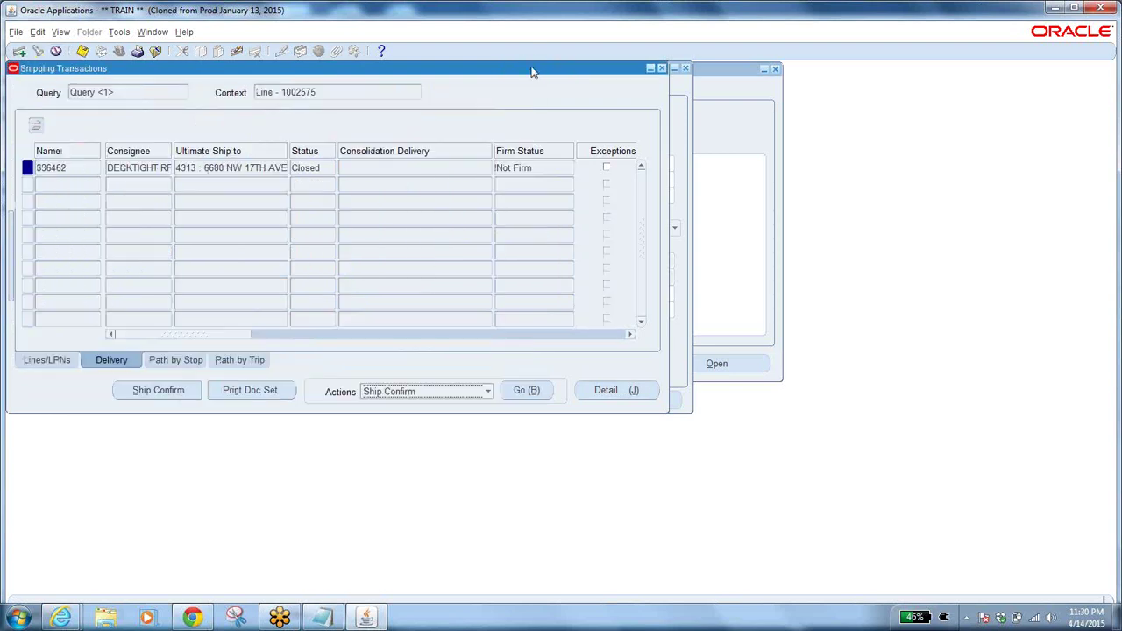
click(323, 166)
click(50, 364)
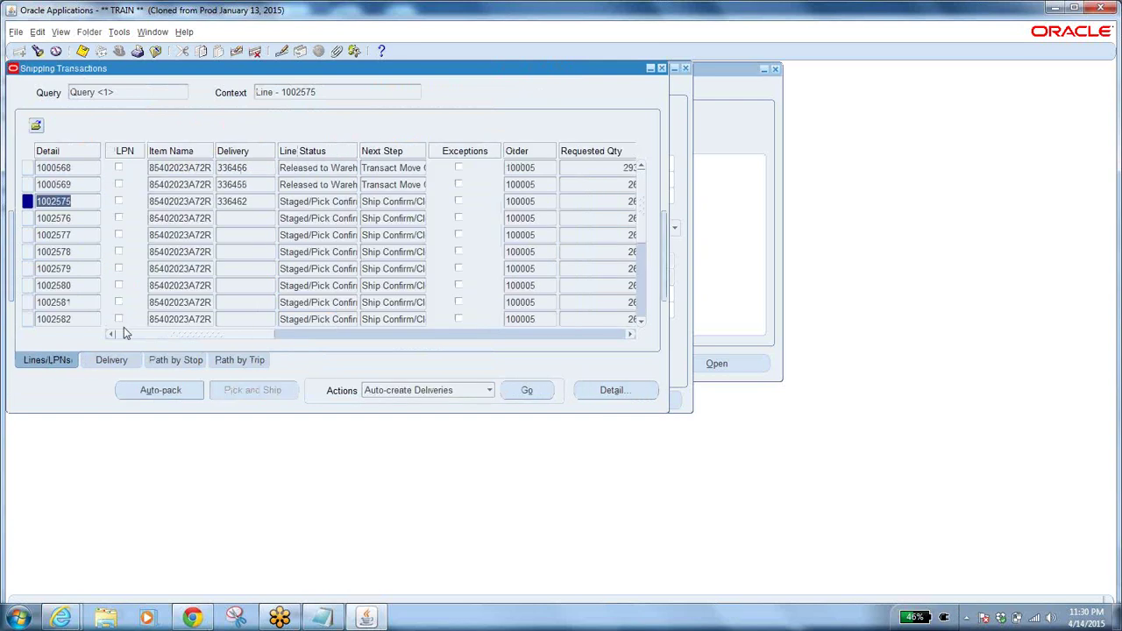
click(326, 200)
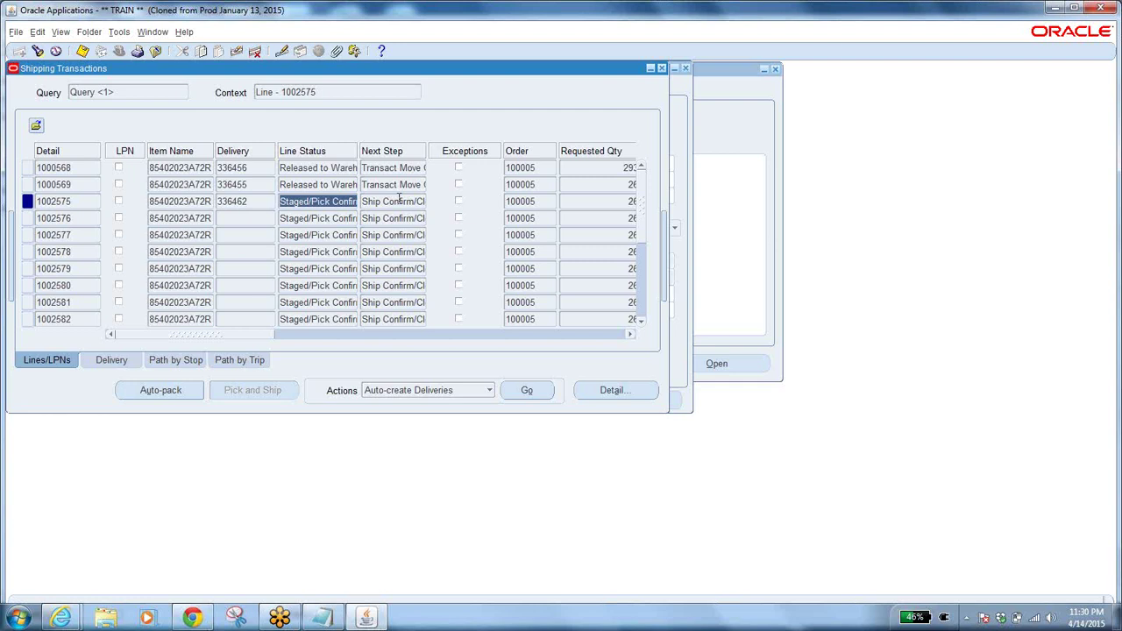
click(326, 201)
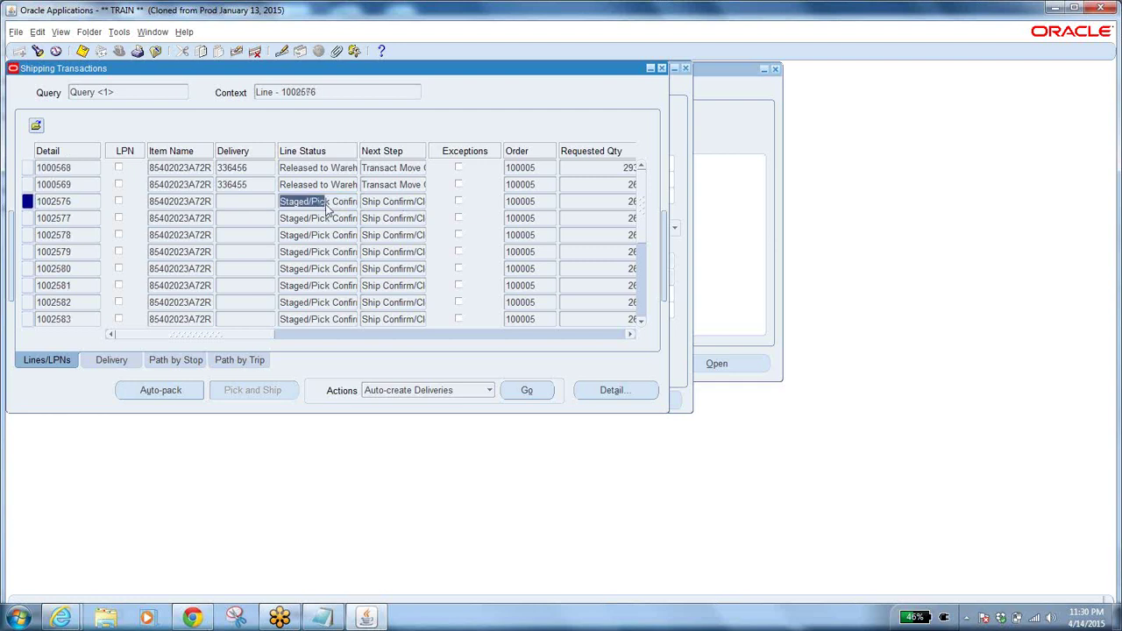
Step: Query the order's shipping lines again with the line status filter left blank
click(37, 51)
click(624, 230)
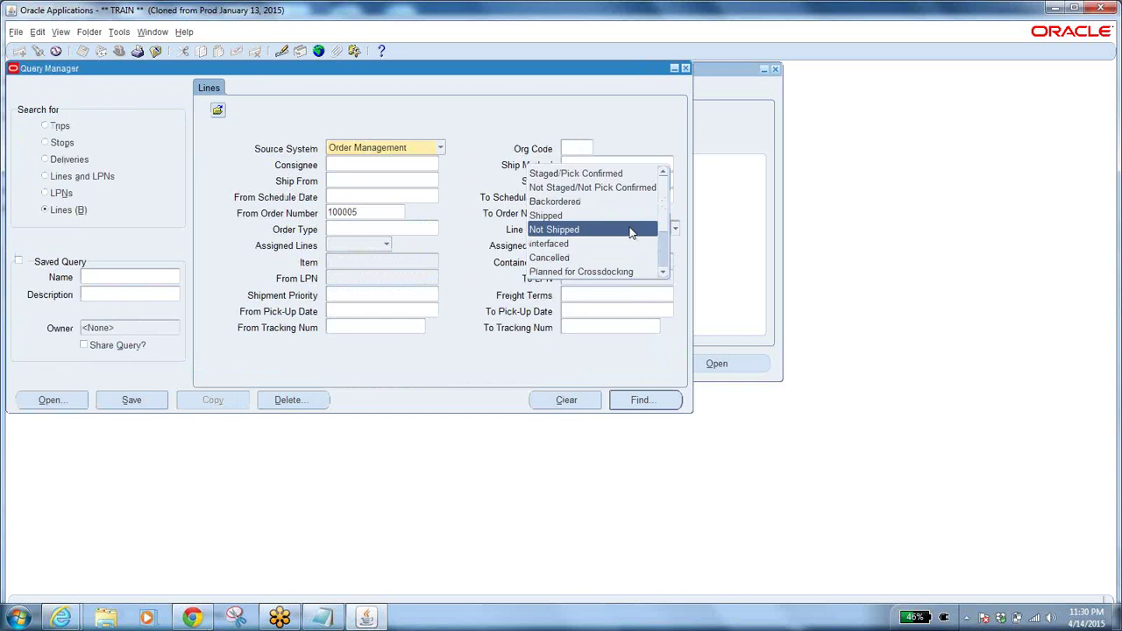
click(469, 251)
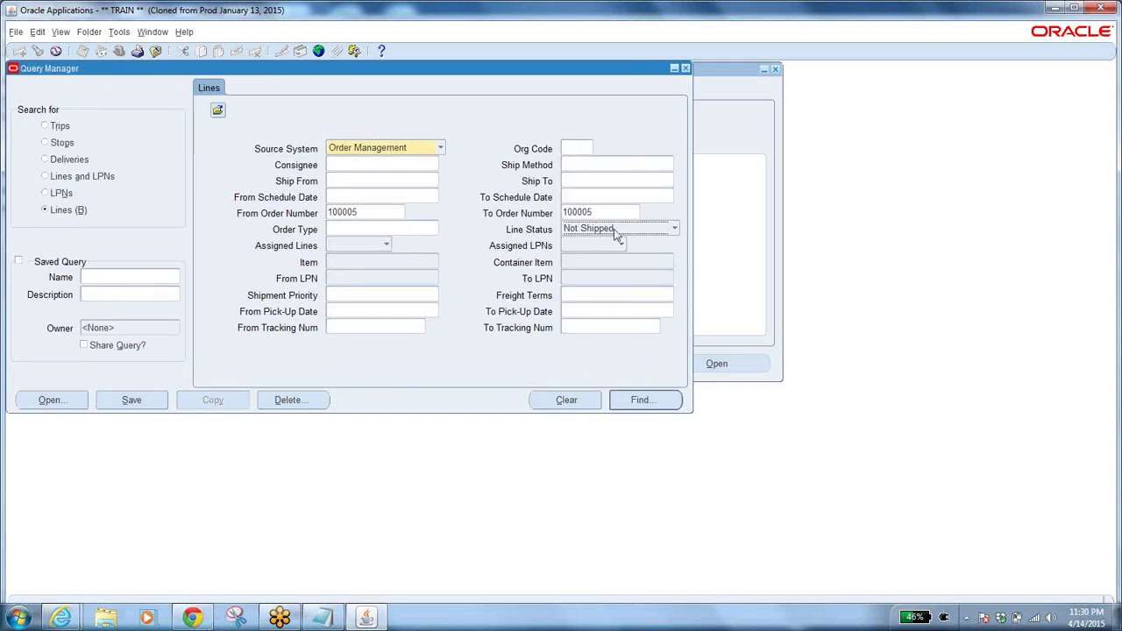
click(616, 230)
scroll(664, 254, down, 2)
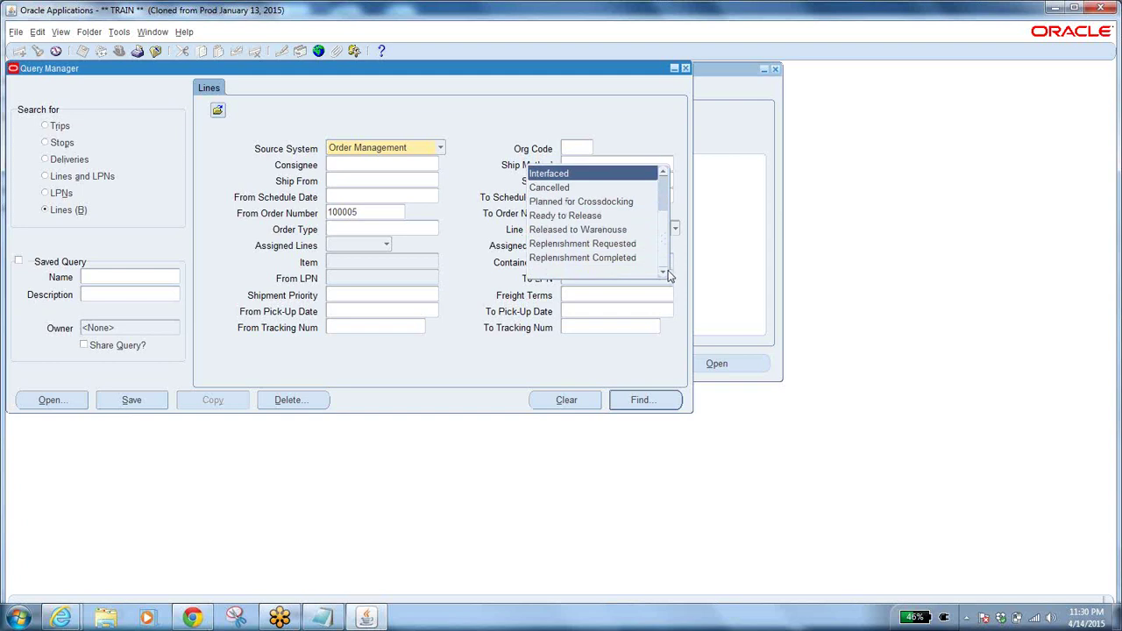
click(572, 266)
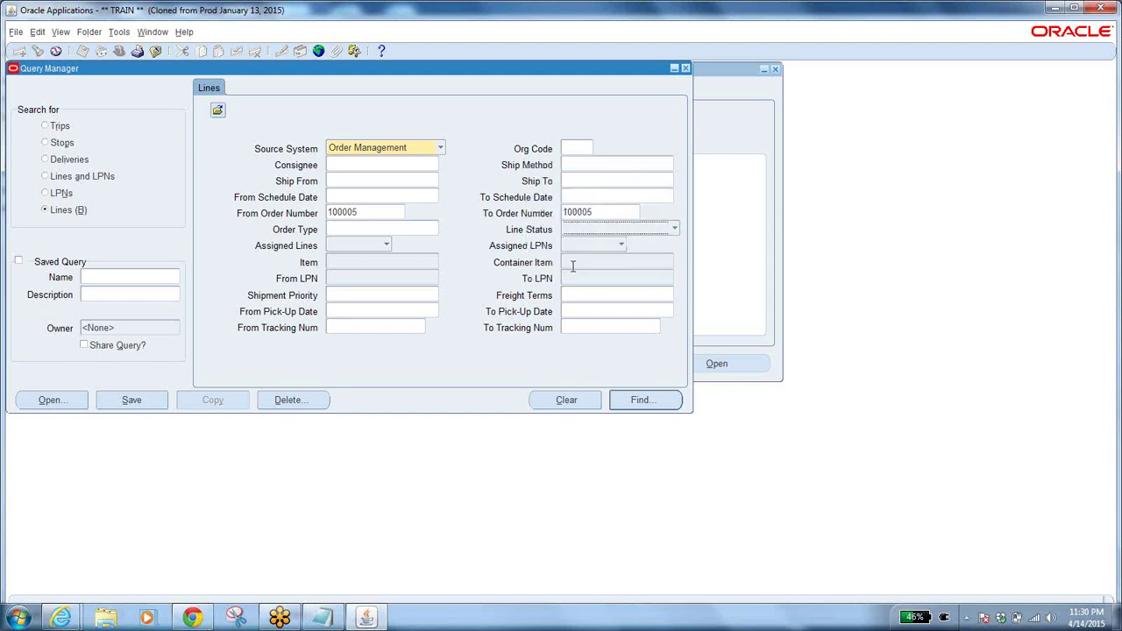
click(641, 400)
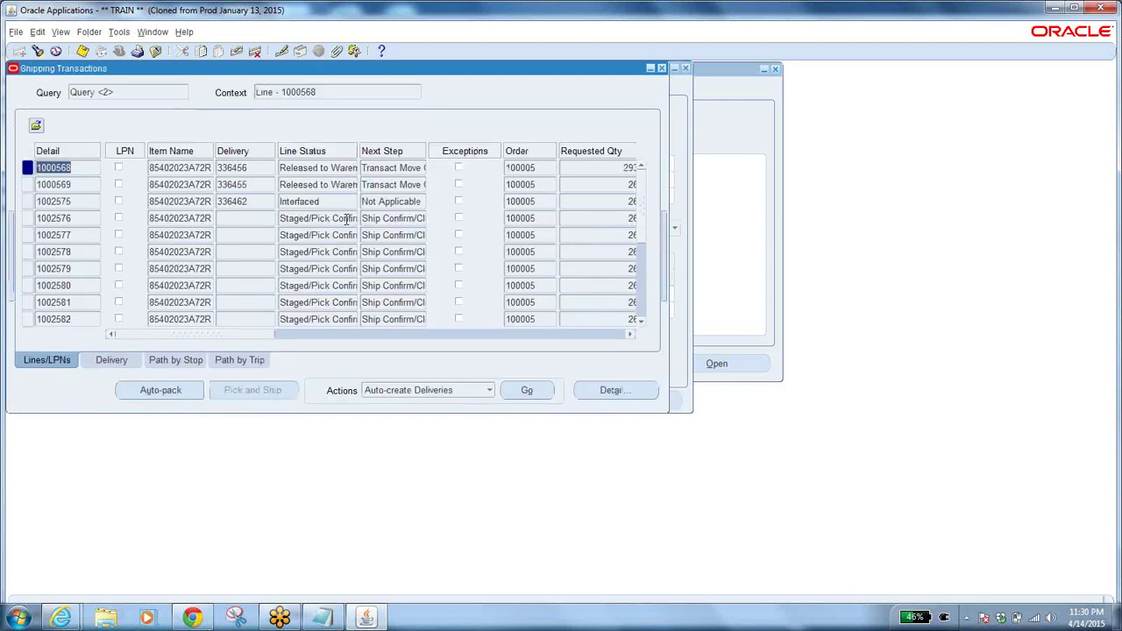
Step: Check the line status, delivery and order number of line 1002575 in the refreshed results
click(334, 203)
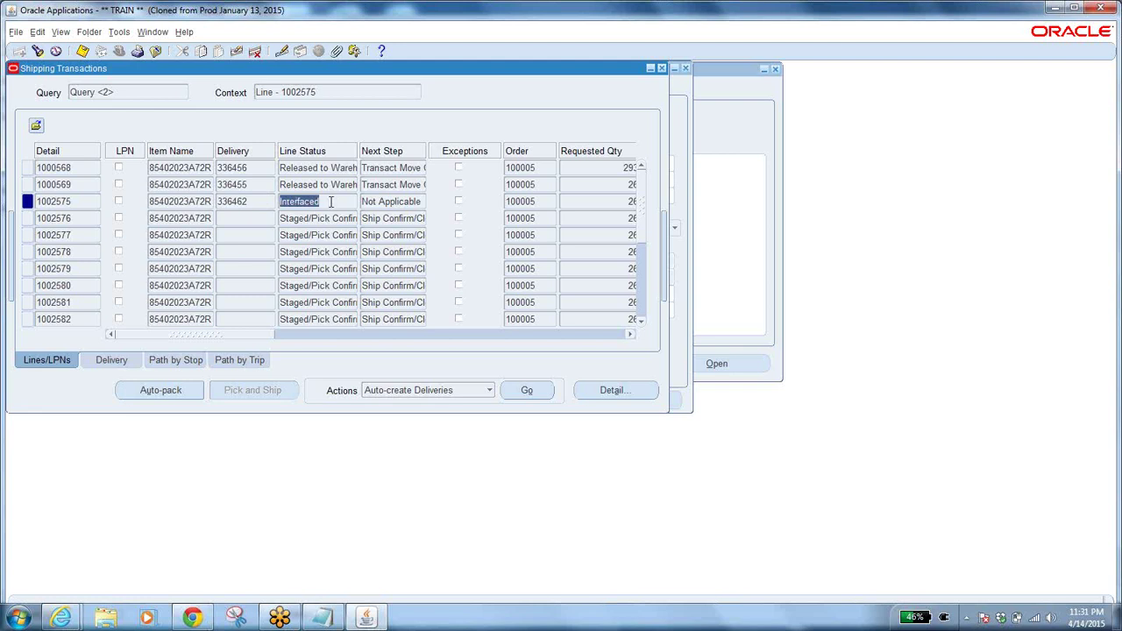
click(259, 201)
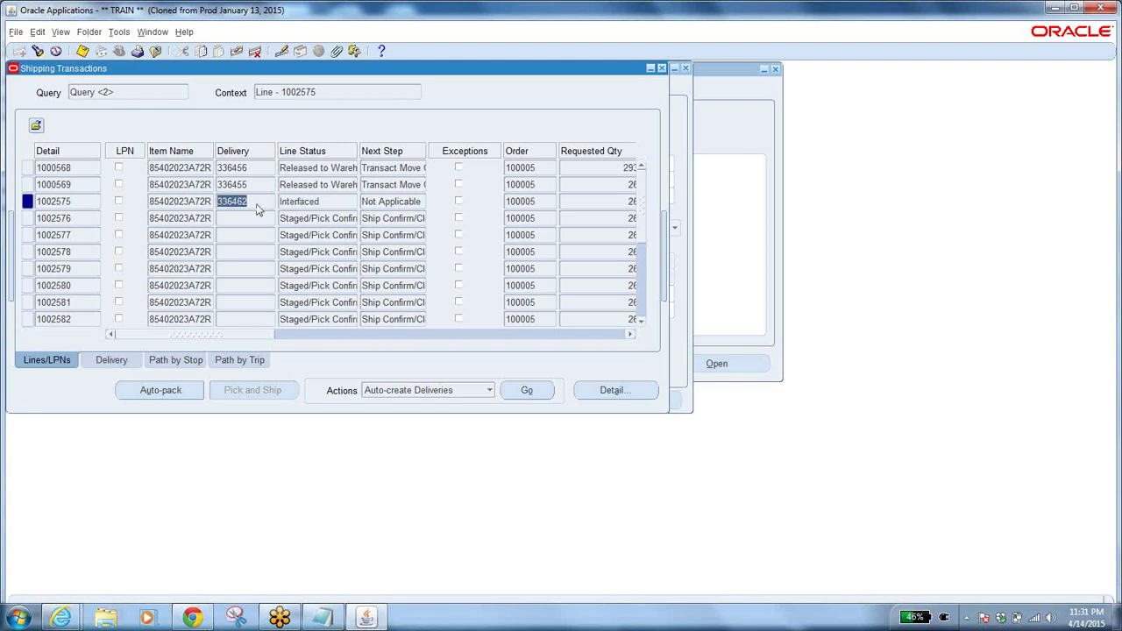
click(538, 202)
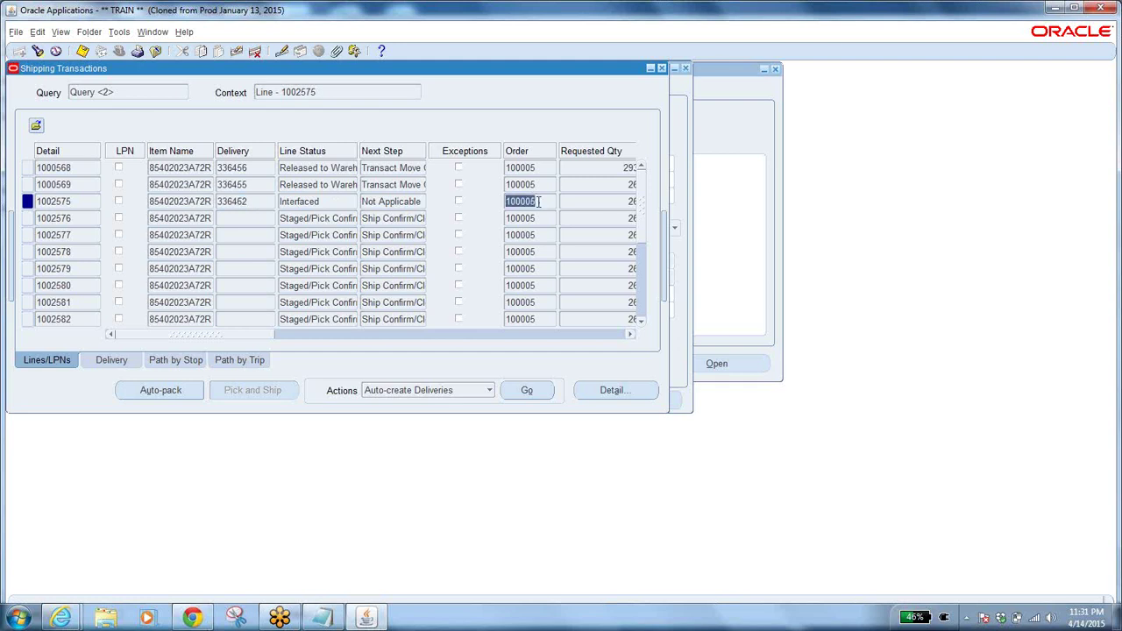
Step: Leave Shipping Transactions and open the Sales Orders form in query mode from the Orders, Returns functions
click(155, 51)
click(35, 275)
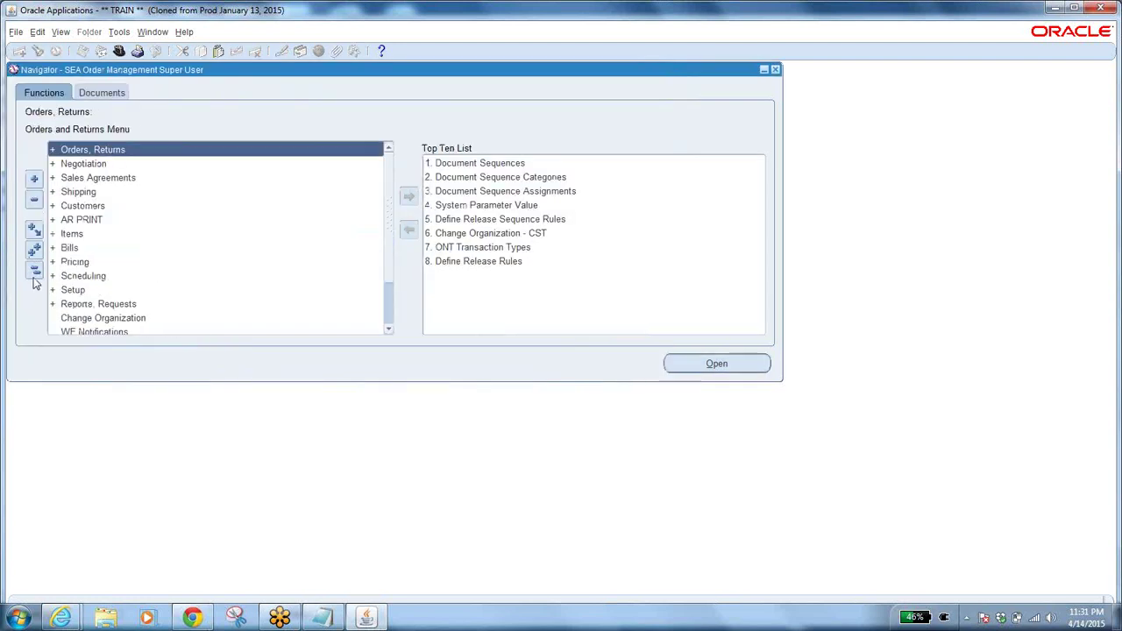
double_click(114, 150)
double_click(117, 177)
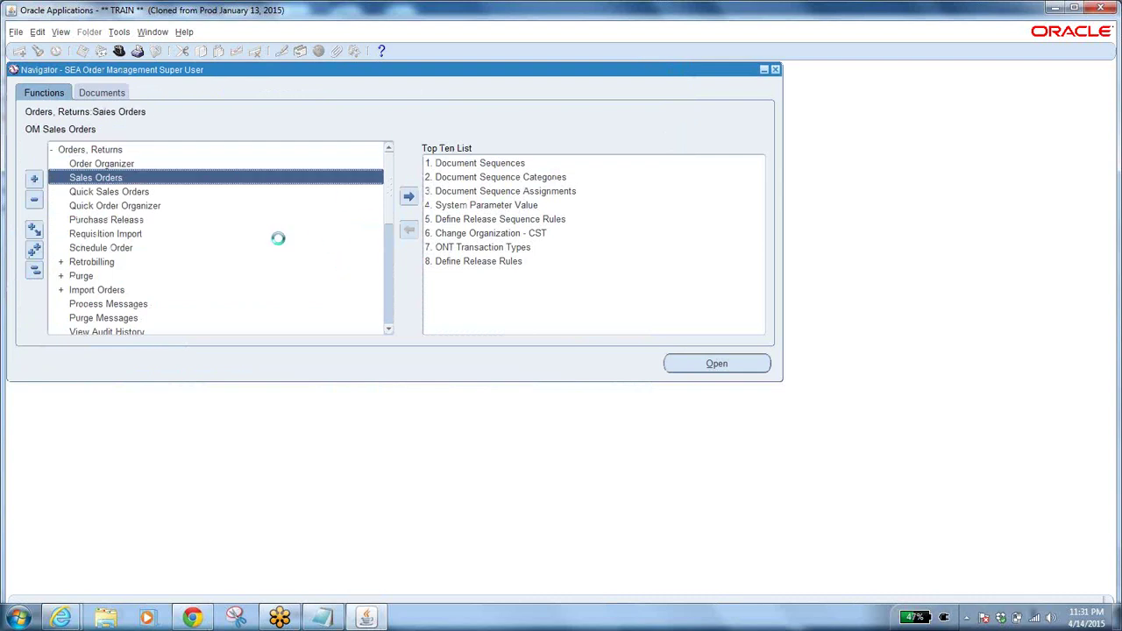
key(F11)
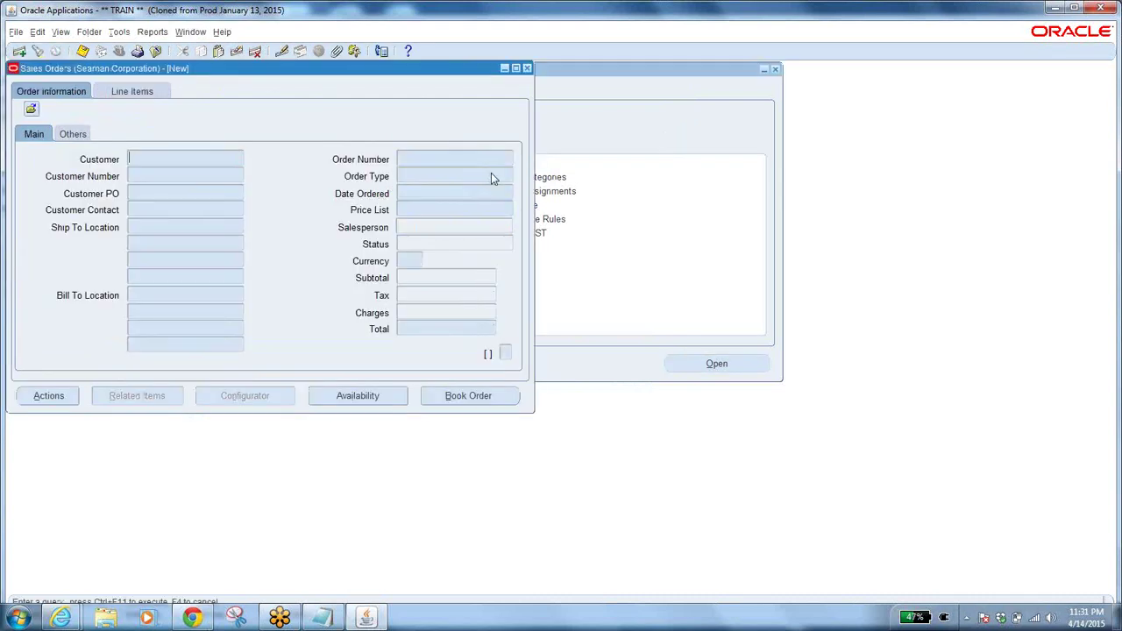
Step: Query the sales order by its order number and show its line items without the availability window
click(438, 157)
text(*00005)
key(ctrl+F11)
click(132, 91)
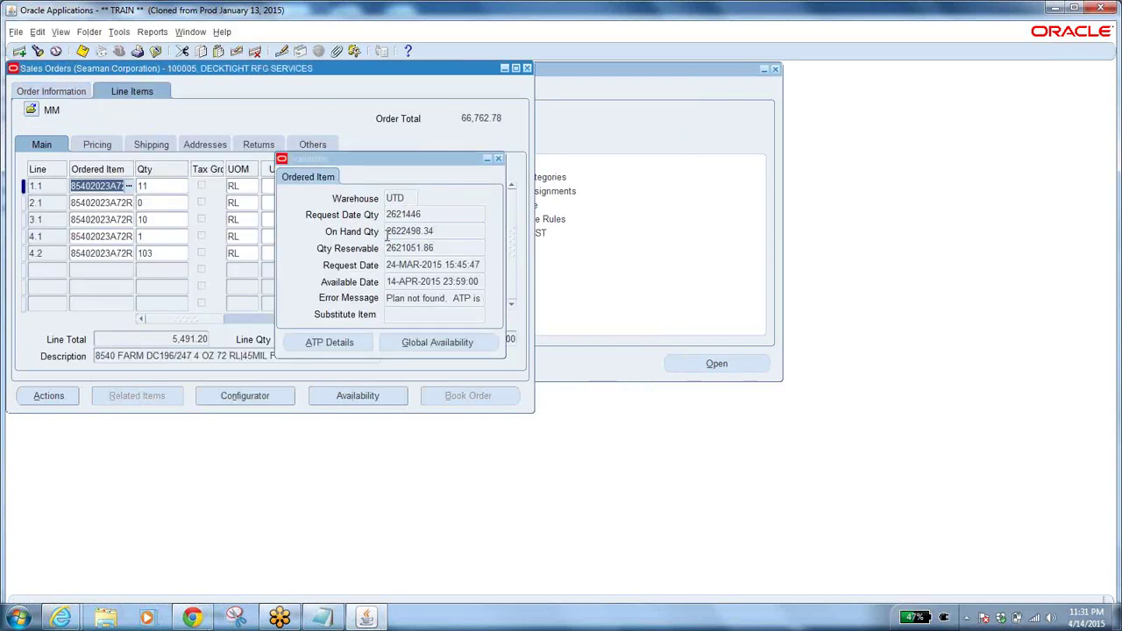
click(498, 159)
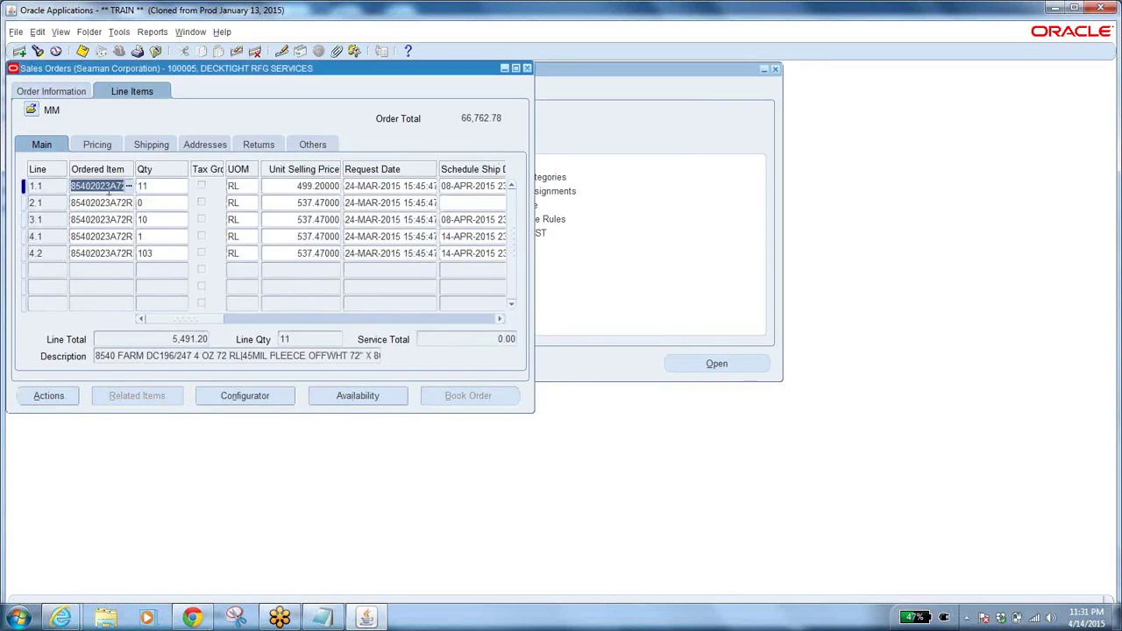
Step: Compare the quantities and statuses of order lines 4.1 and 4.2
click(151, 253)
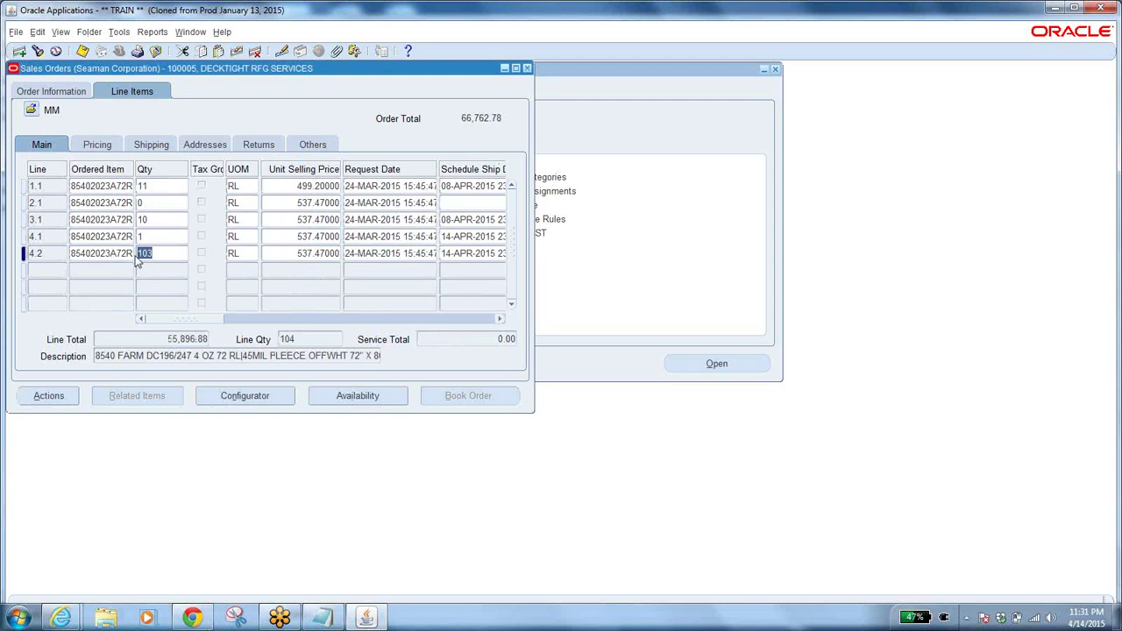
click(150, 237)
drag(202, 324, 240, 319)
click(394, 237)
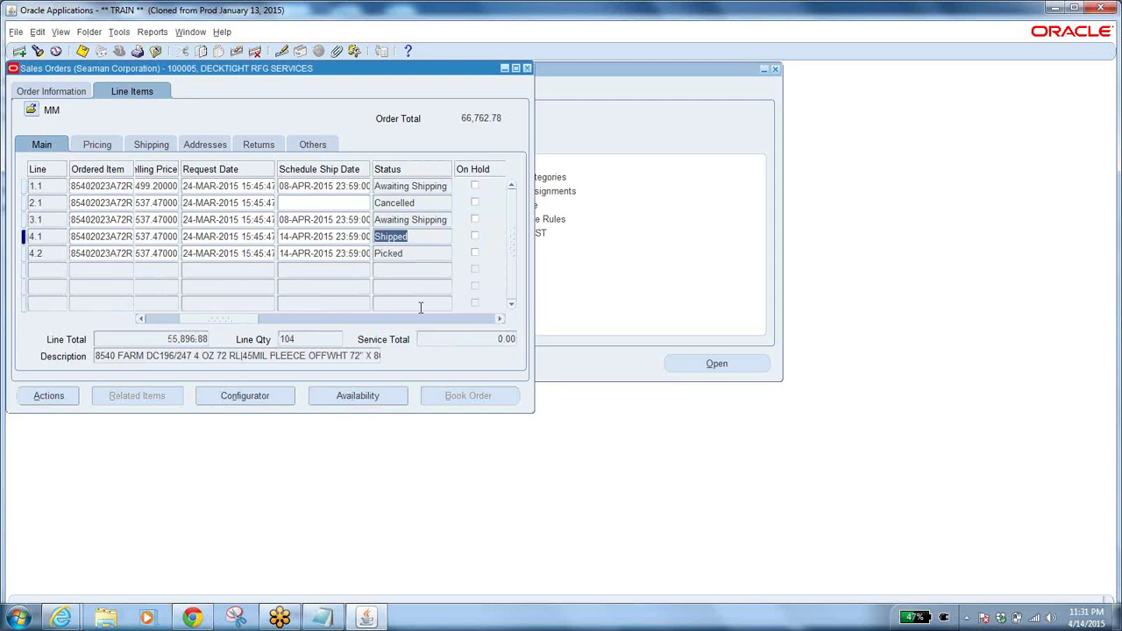
click(420, 255)
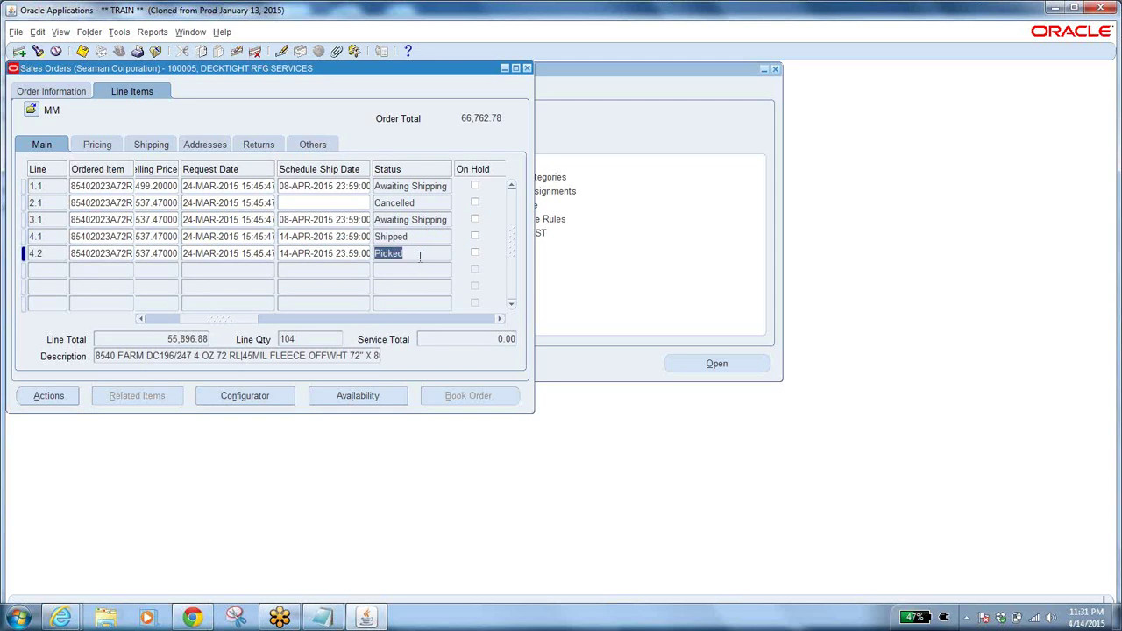
click(417, 242)
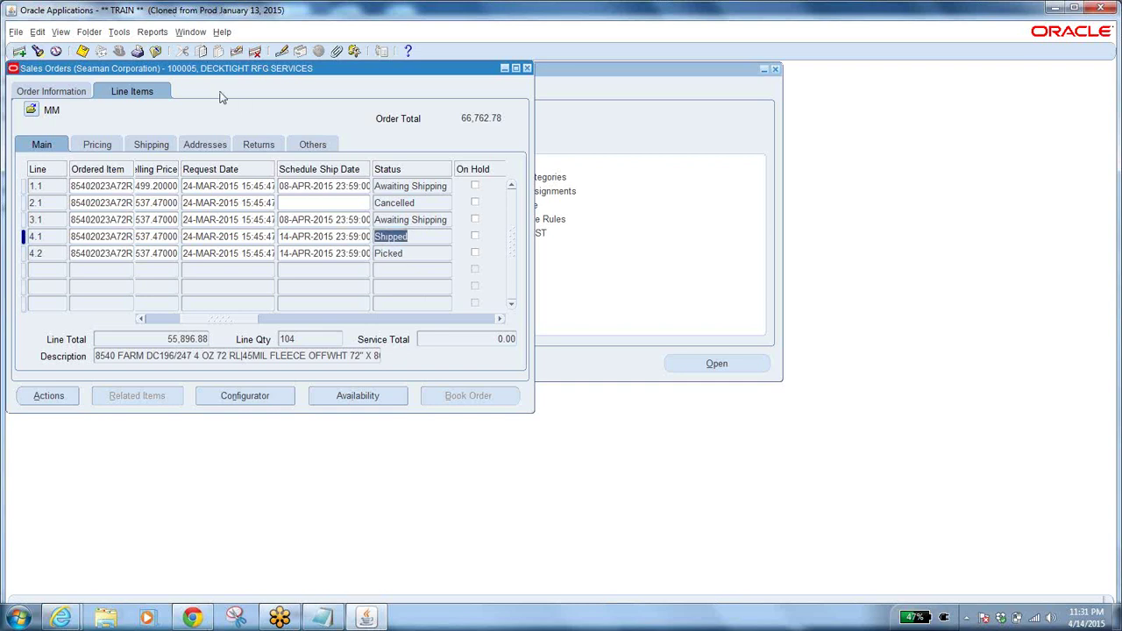
Step: Close the Sales Orders form and switch to the Inventory responsibility
click(155, 51)
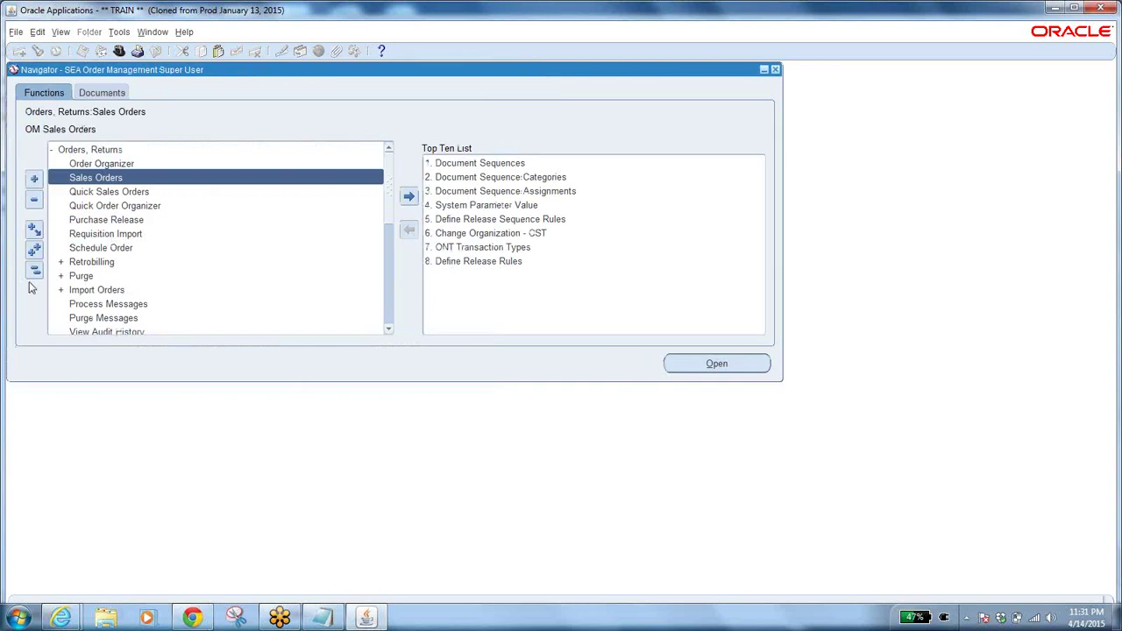
click(35, 270)
scroll(390, 315, down, 2)
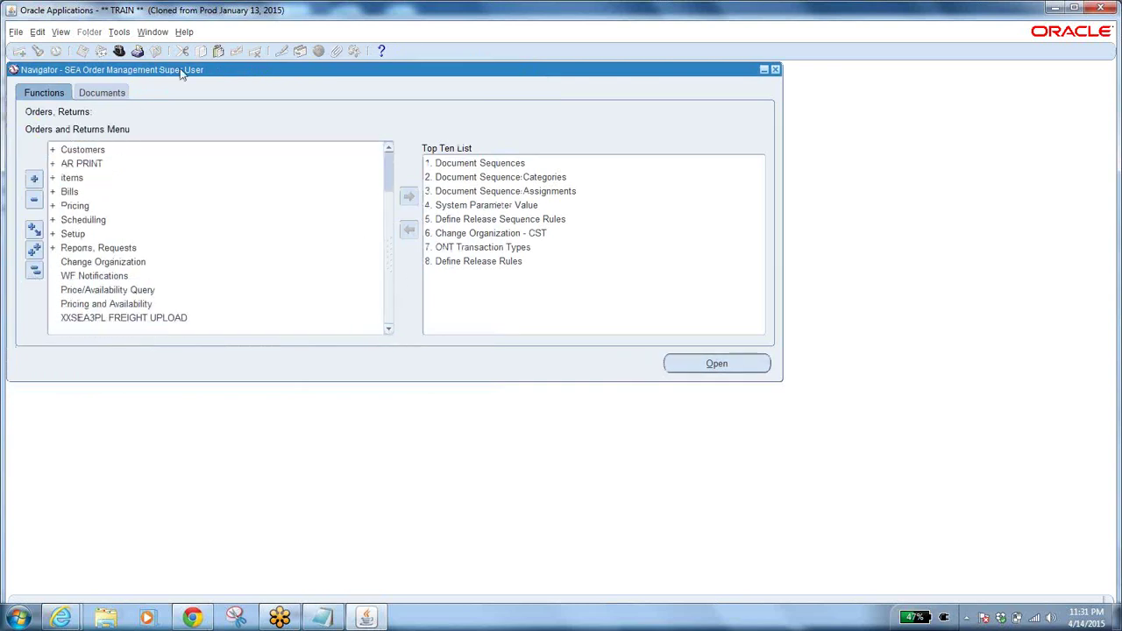
click(120, 51)
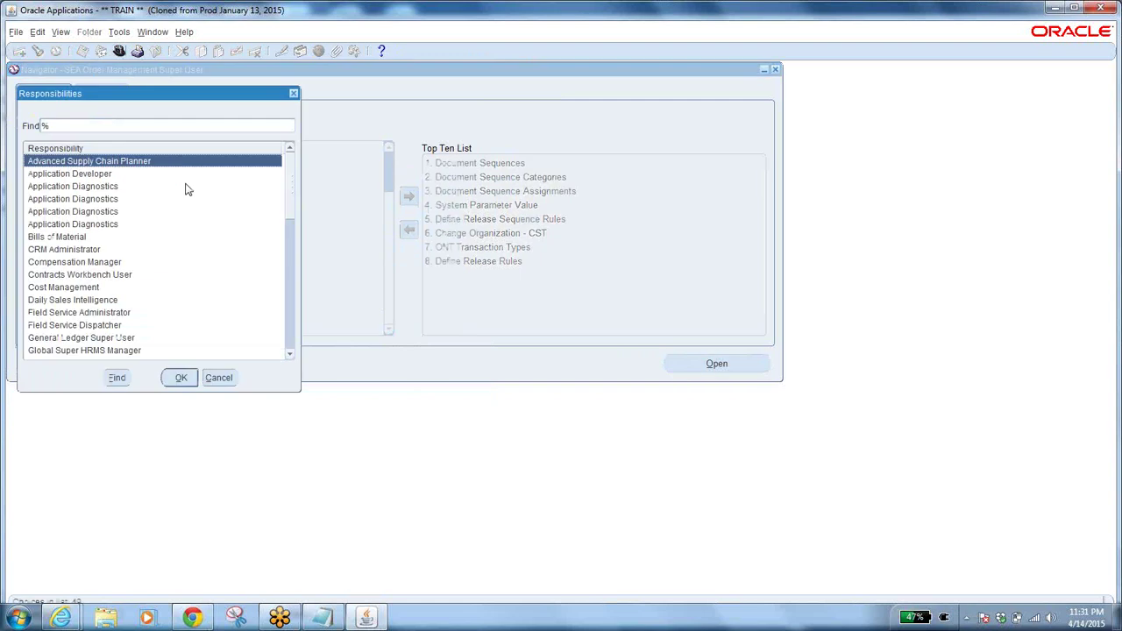
double_click(186, 188)
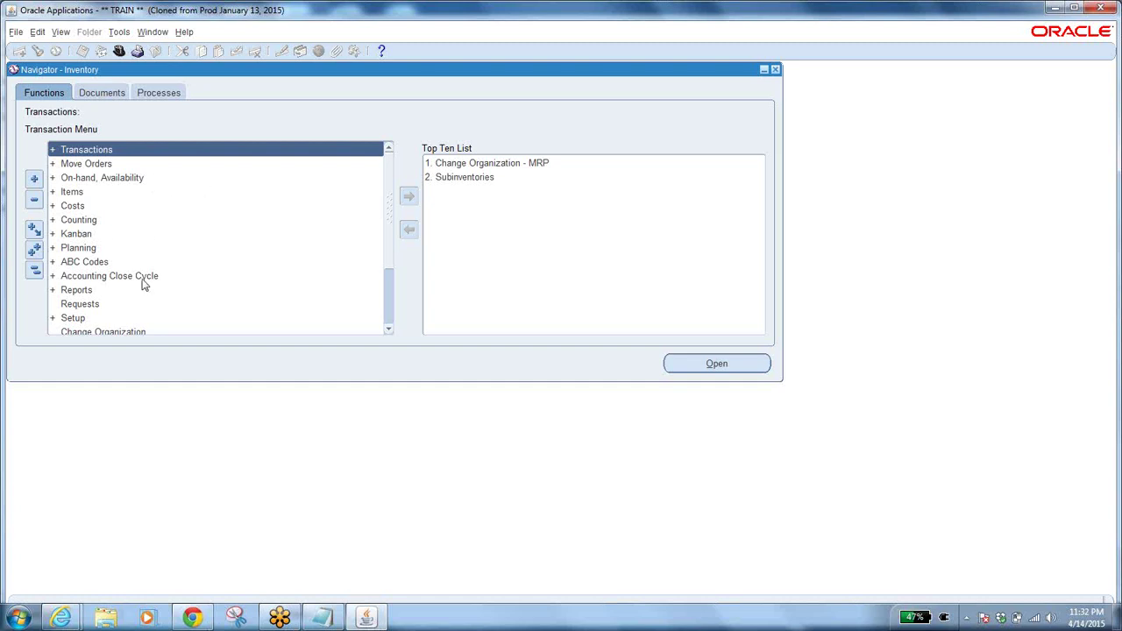
Step: Open the Workflow Background Engine request and set Process Deferred to Yes and Process Timeout to No
click(388, 327)
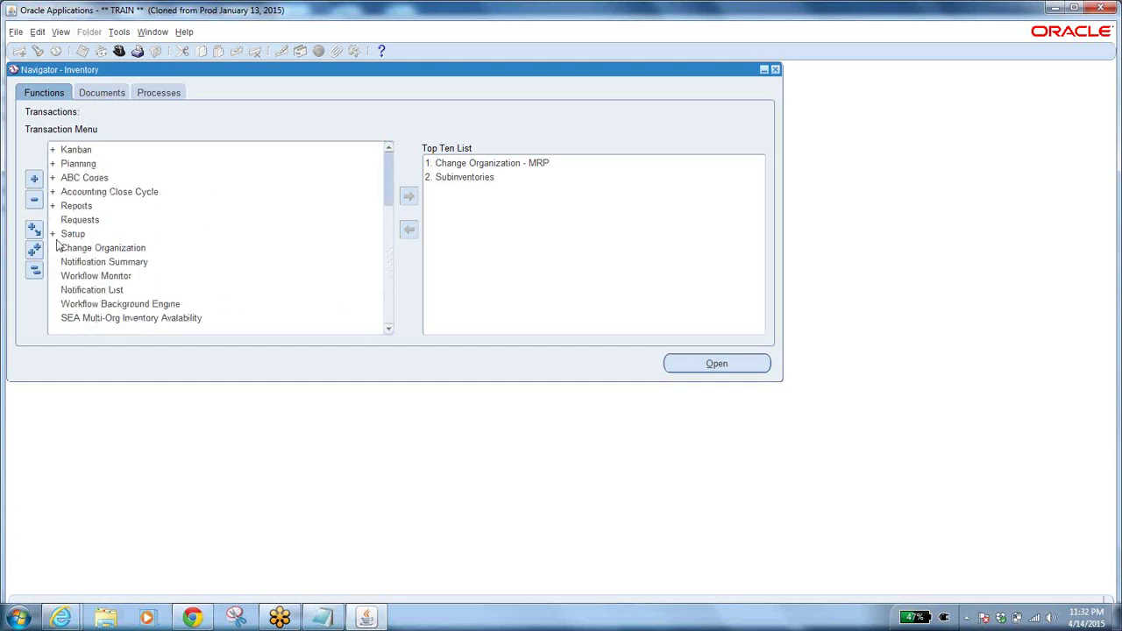
click(112, 306)
double_click(113, 305)
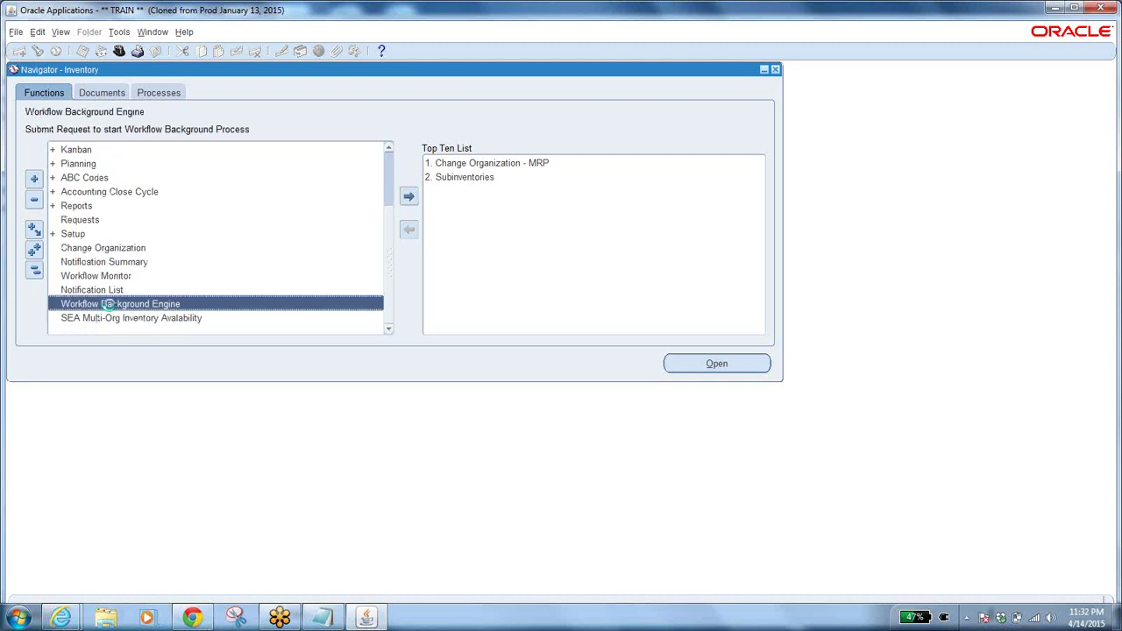
click(470, 322)
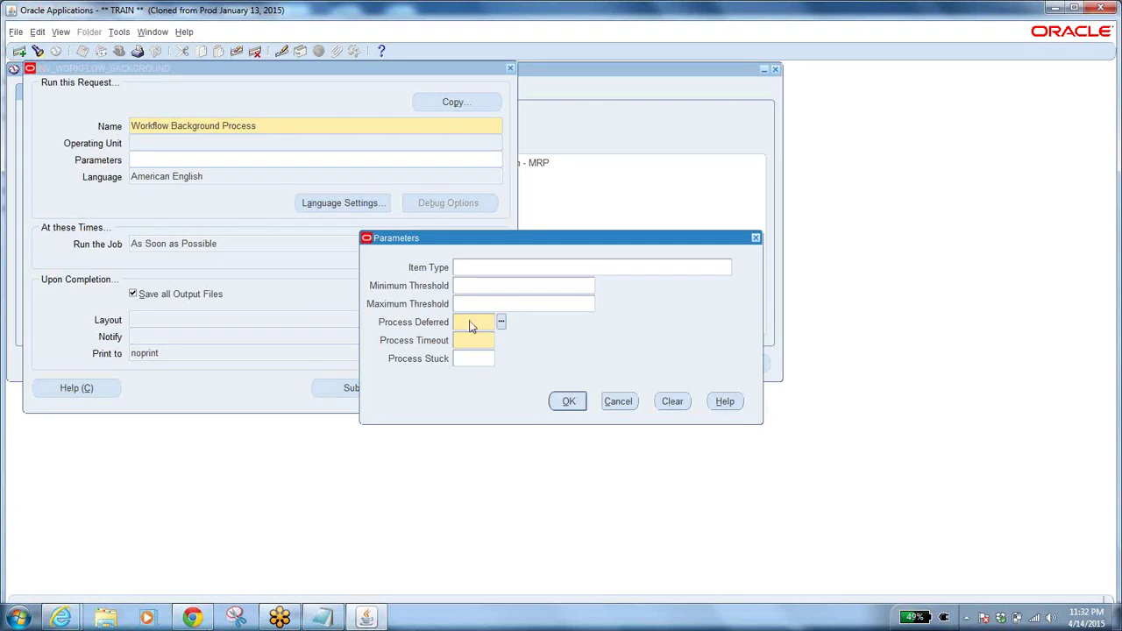
text(Y)
key(Tab)
text(N)
key(Tab)
click(568, 401)
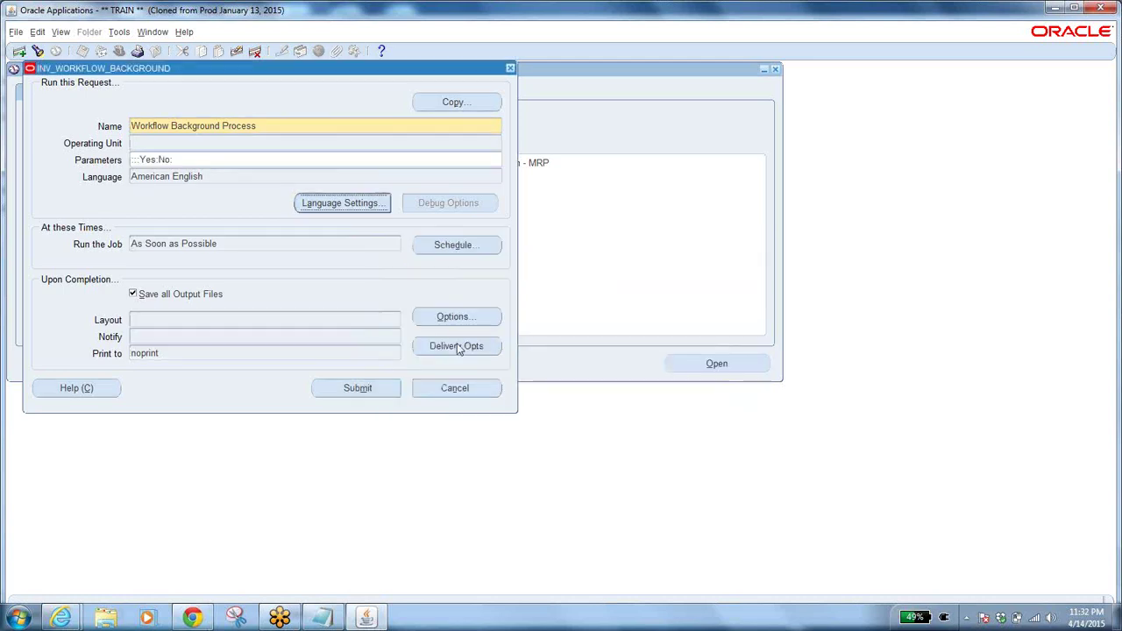
click(453, 248)
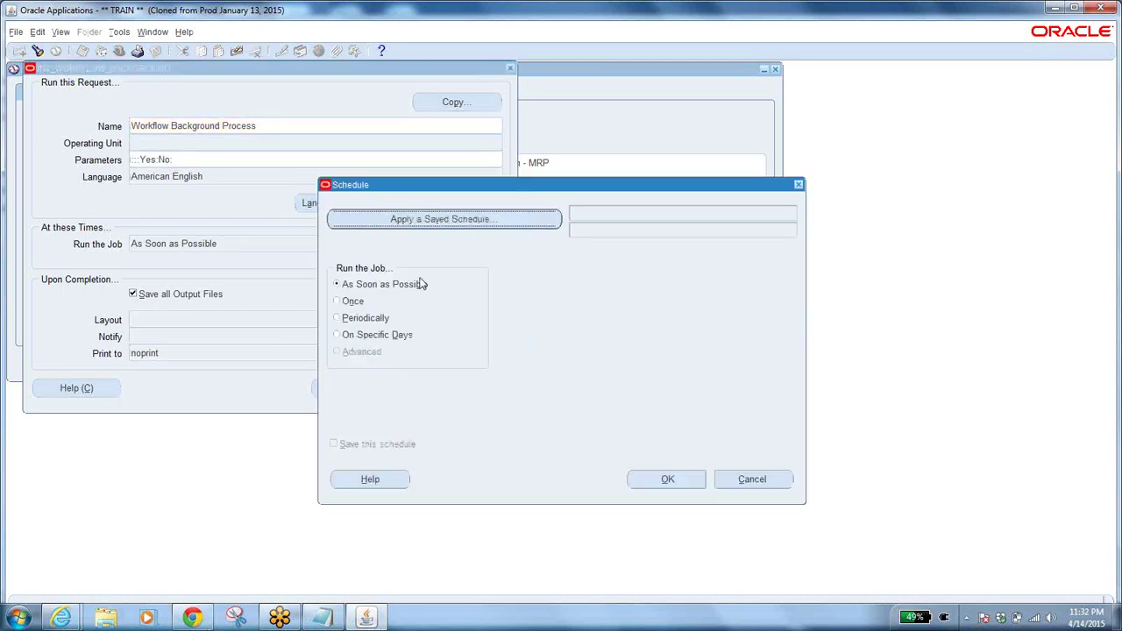
click(339, 318)
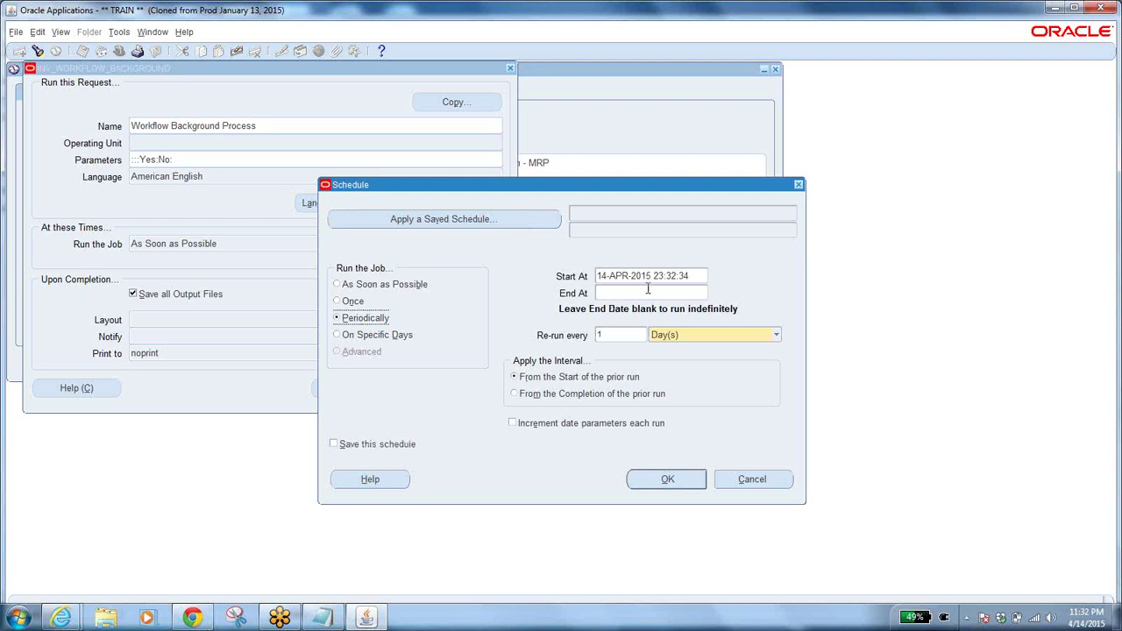
click(752, 481)
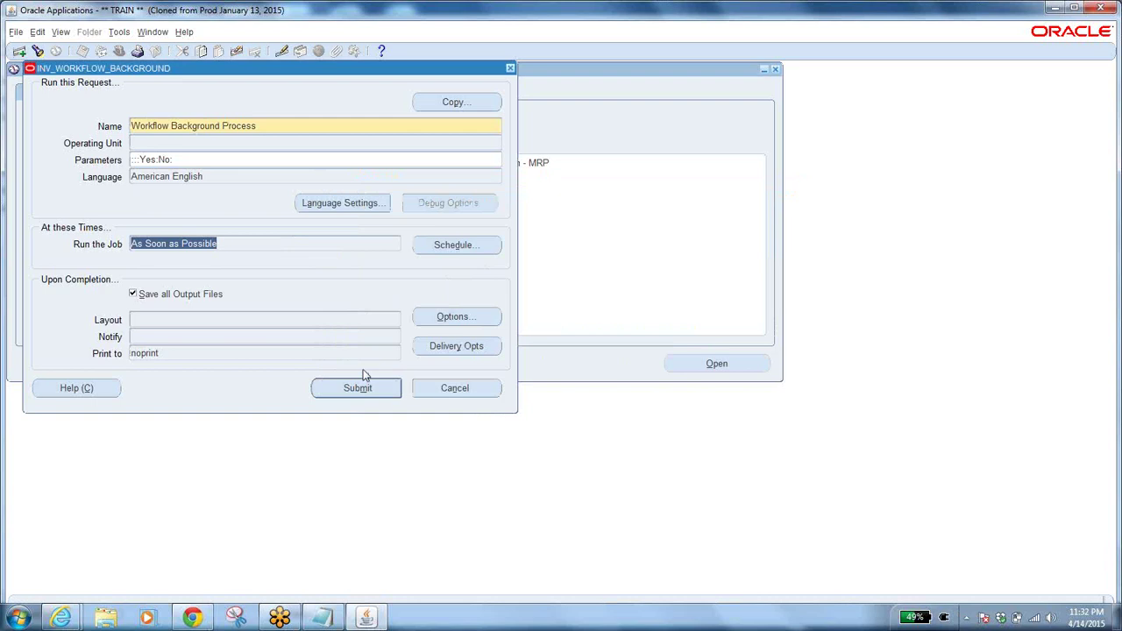
Step: Submit the Workflow Background Process request once and check its refreshed phase in the list of all own requests
click(358, 385)
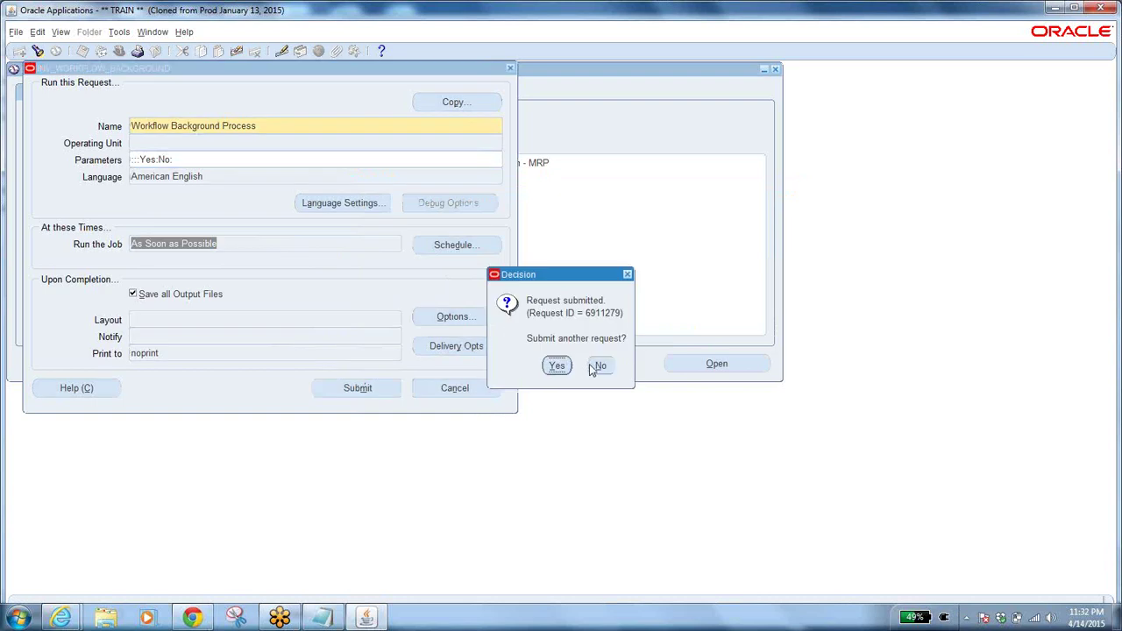
click(596, 366)
click(60, 32)
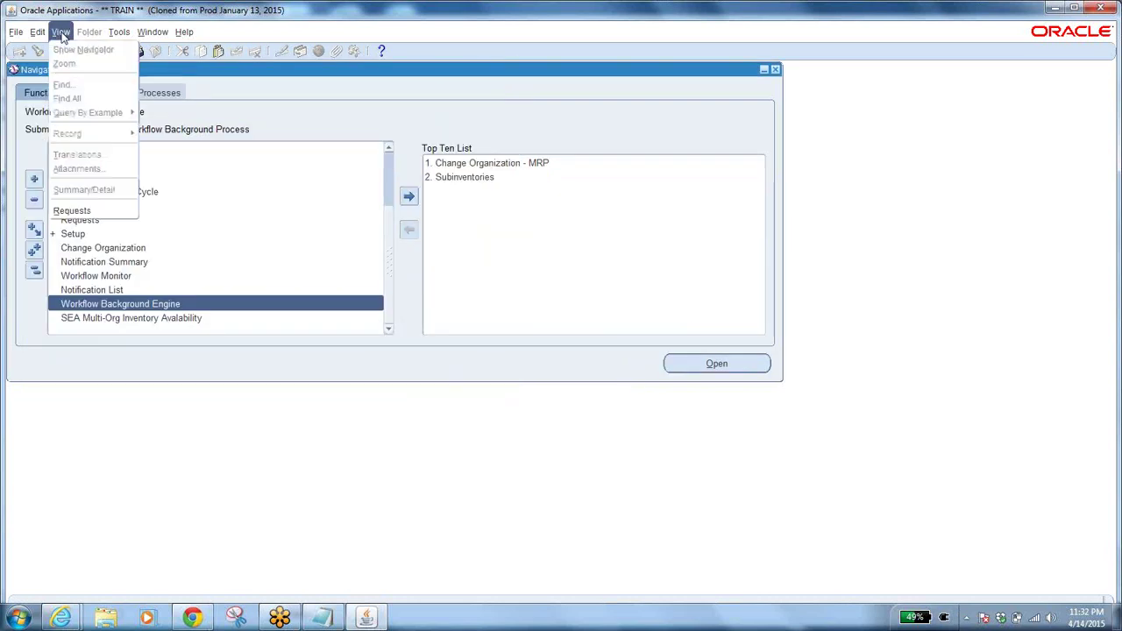
click(99, 214)
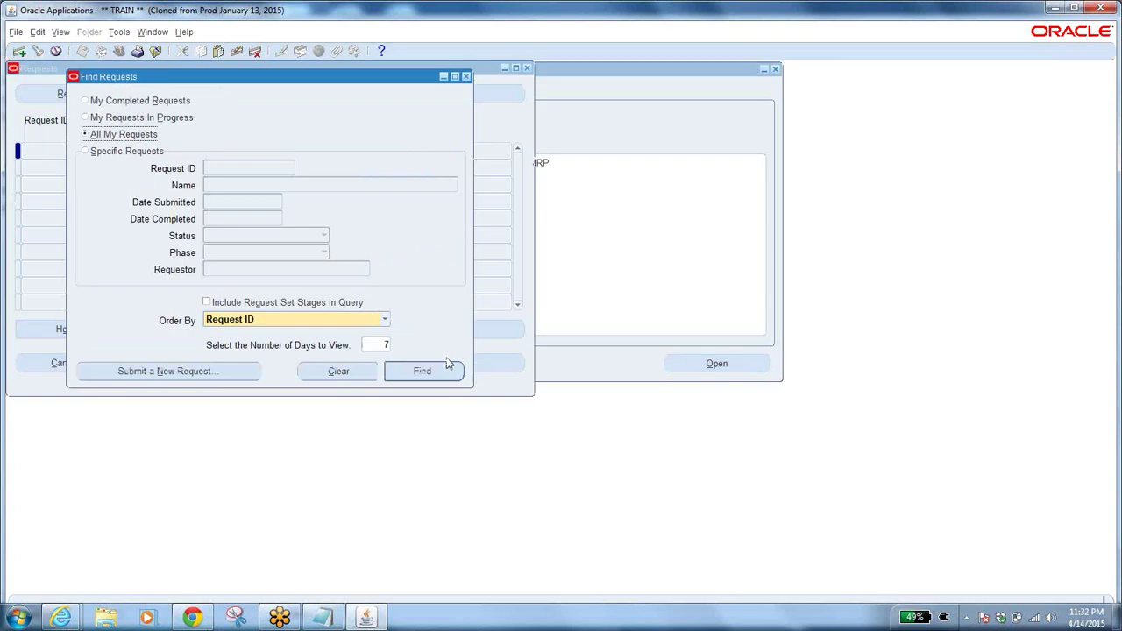
click(424, 370)
click(83, 93)
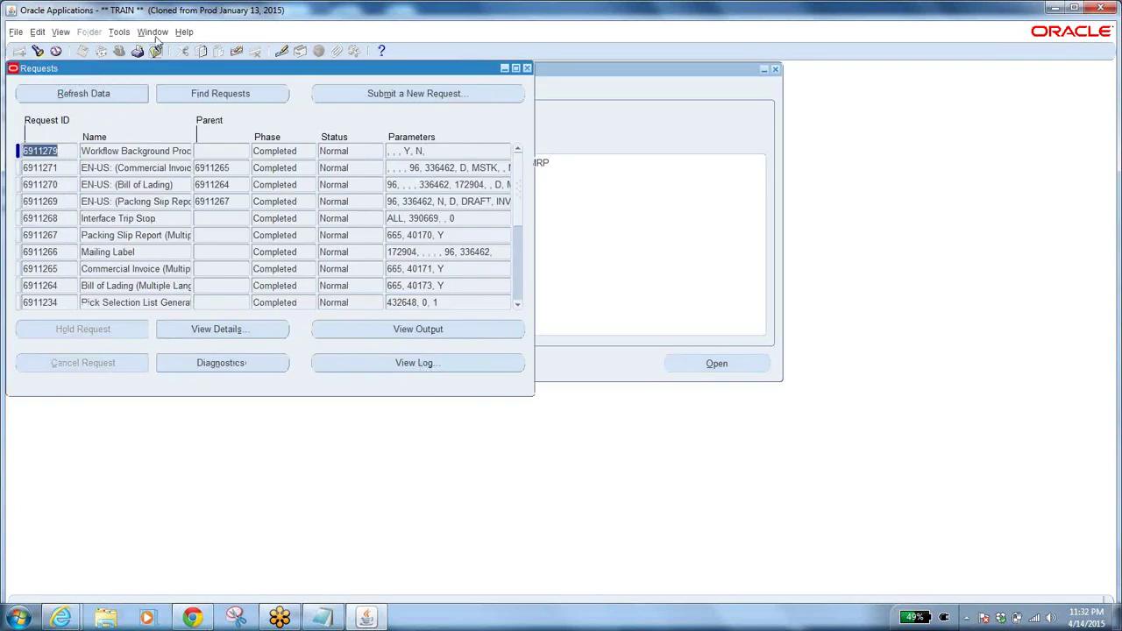
Step: Close the requests list and switch back to the SEA Order Management Super User responsibility
click(35, 269)
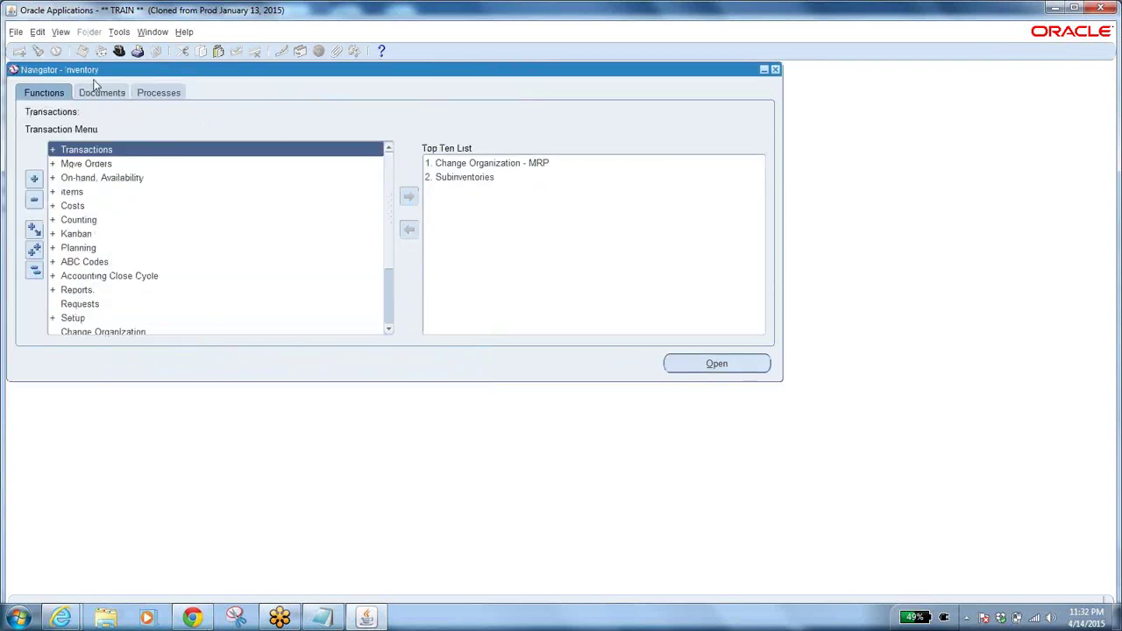
click(119, 51)
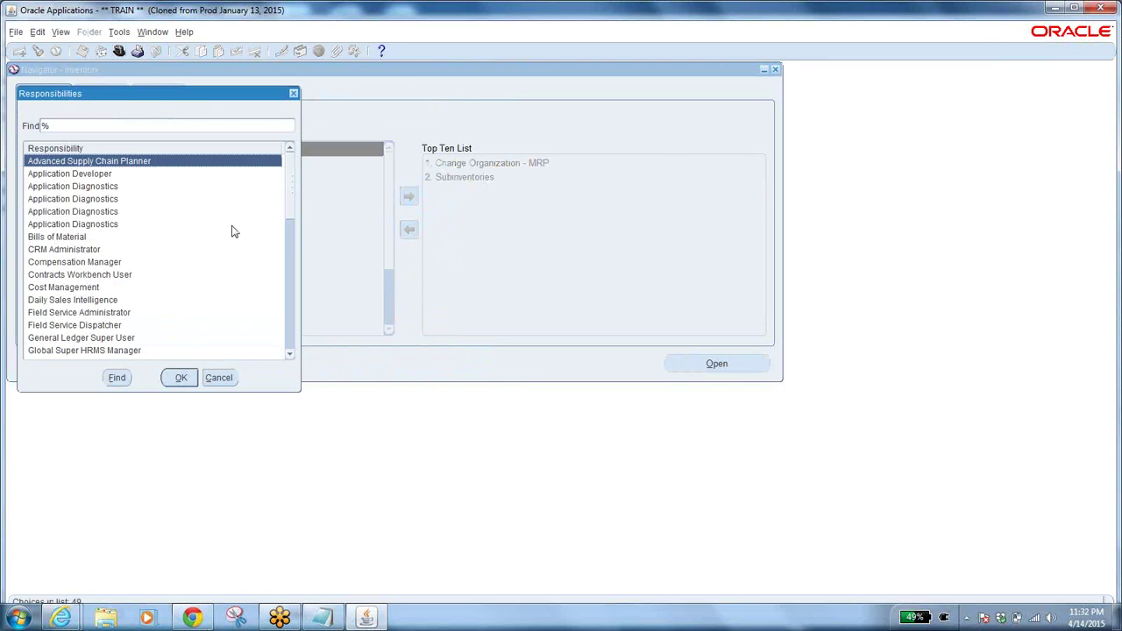
click(167, 253)
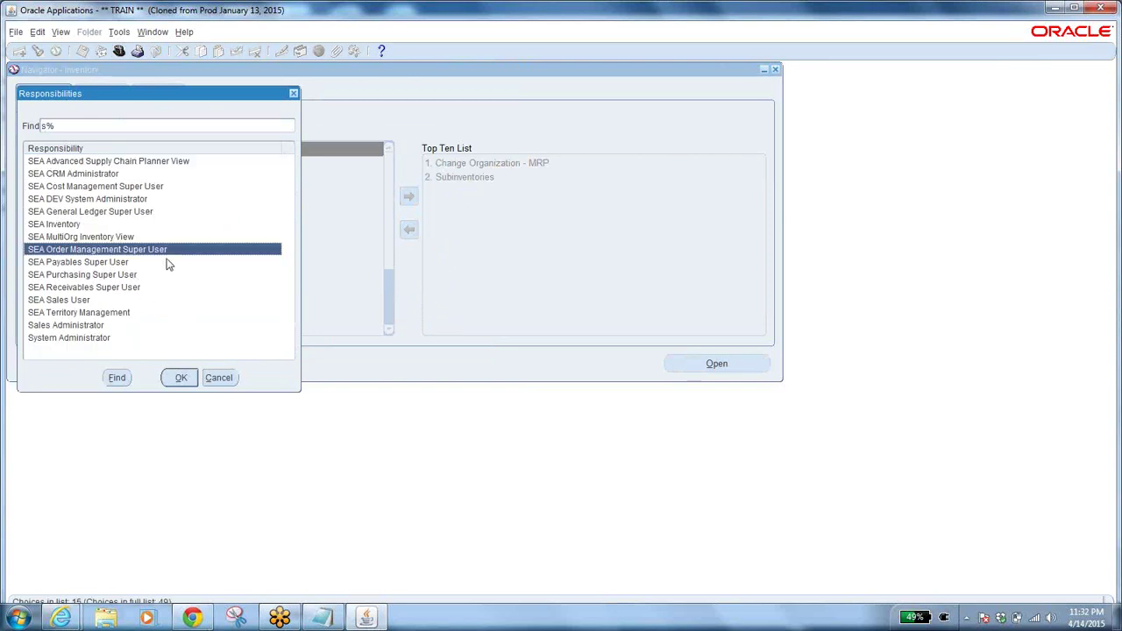
click(179, 377)
Step: Query the same sales order again in the Sales Orders form and bring up the Status column of its line items
double_click(124, 151)
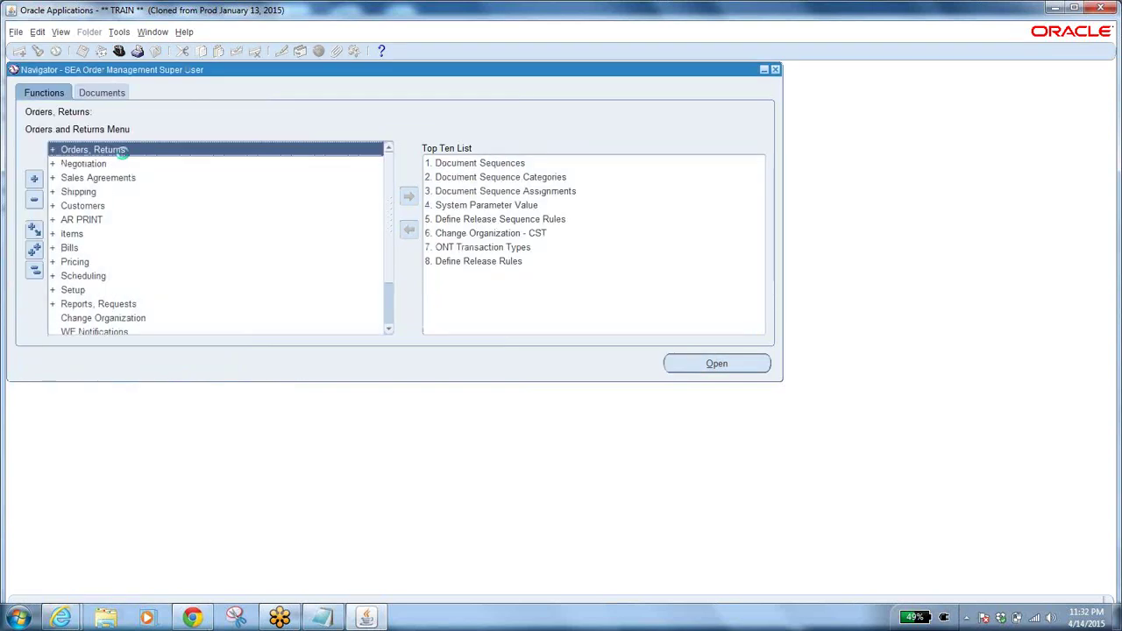
double_click(111, 177)
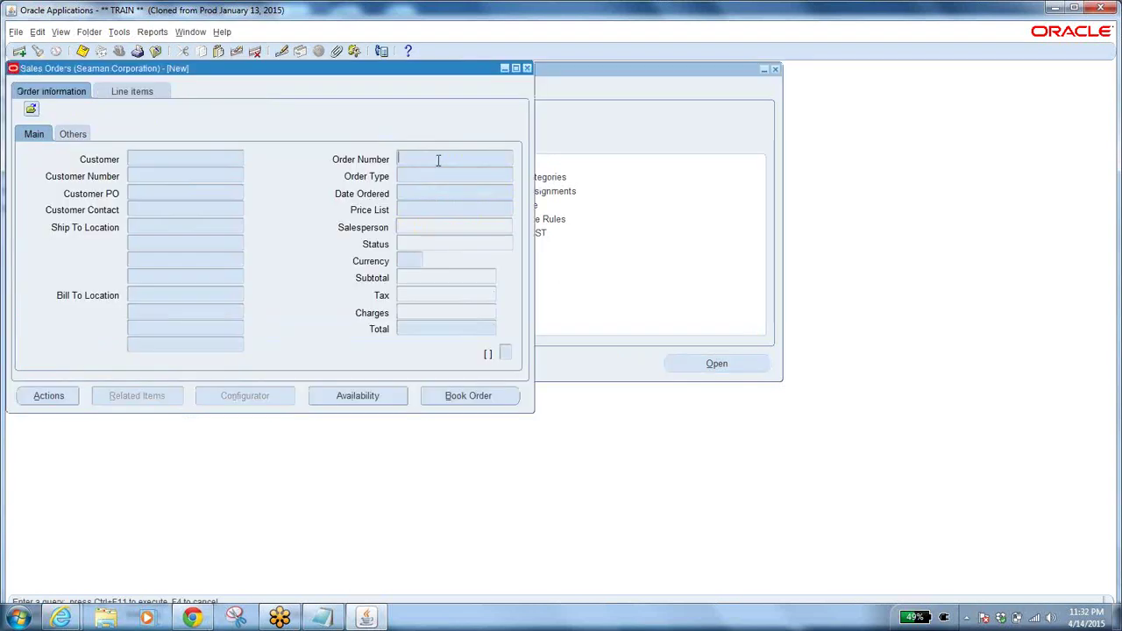
text(100005)
key(ctrl+F11)
click(132, 92)
click(498, 159)
drag(201, 321, 248, 326)
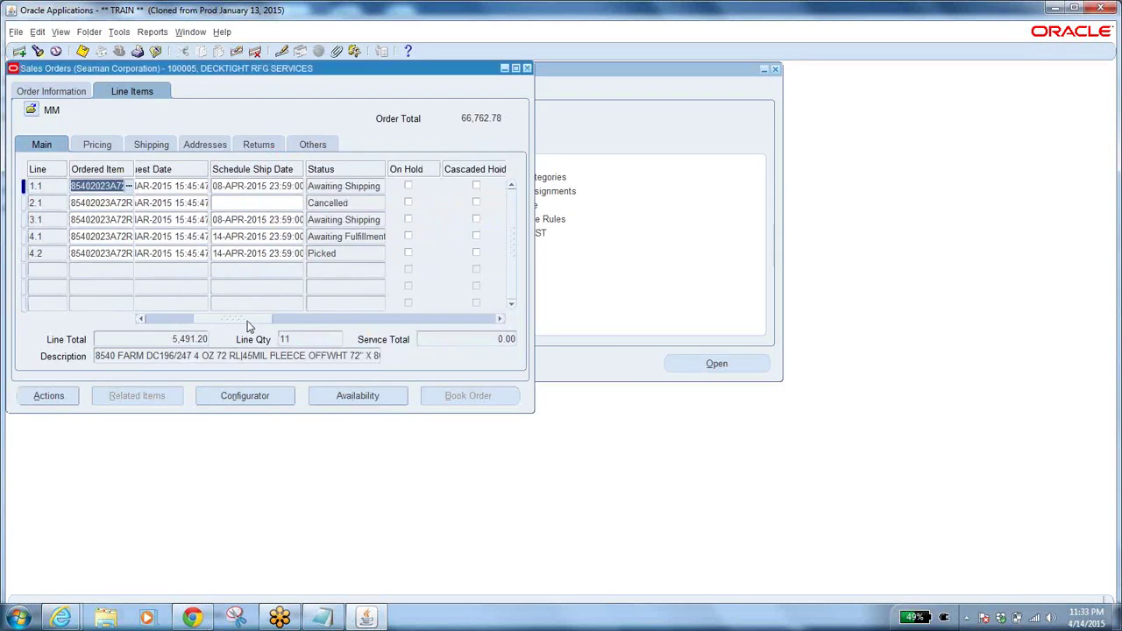
Step: Check the status and schedule ship date of line 4.1 against line 3.1
click(337, 220)
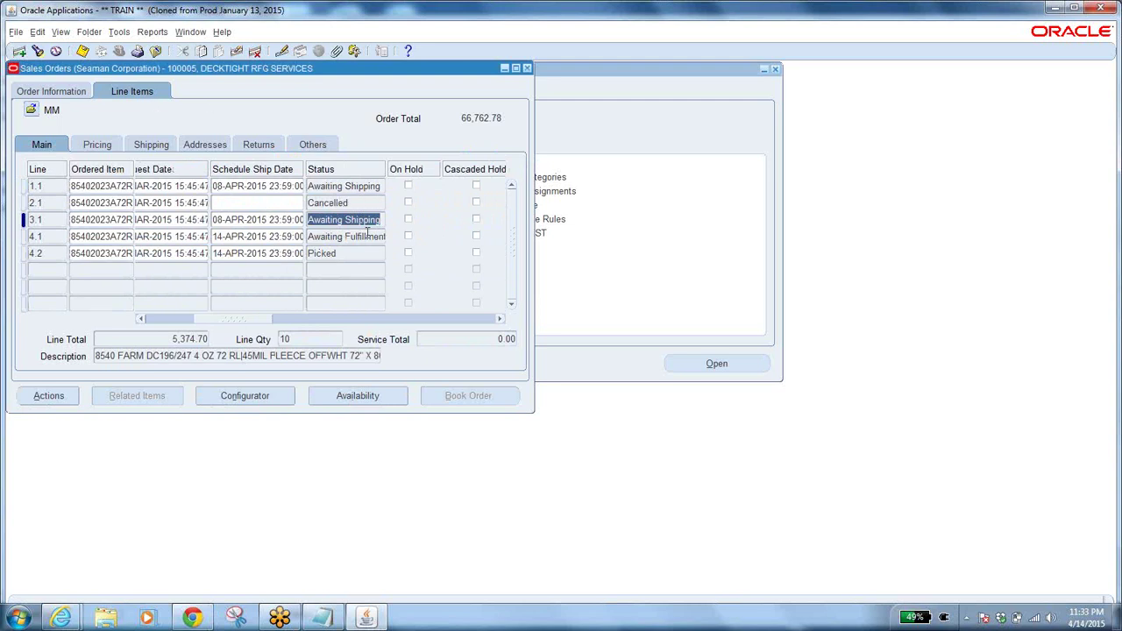
click(368, 234)
click(279, 234)
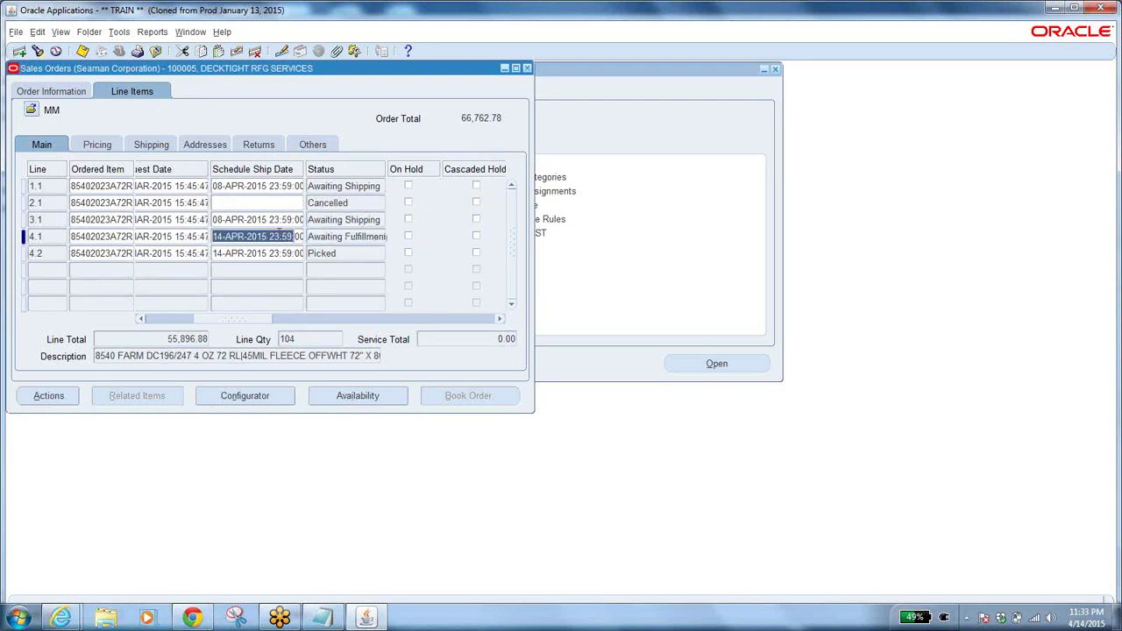
drag(214, 320, 201, 325)
click(399, 235)
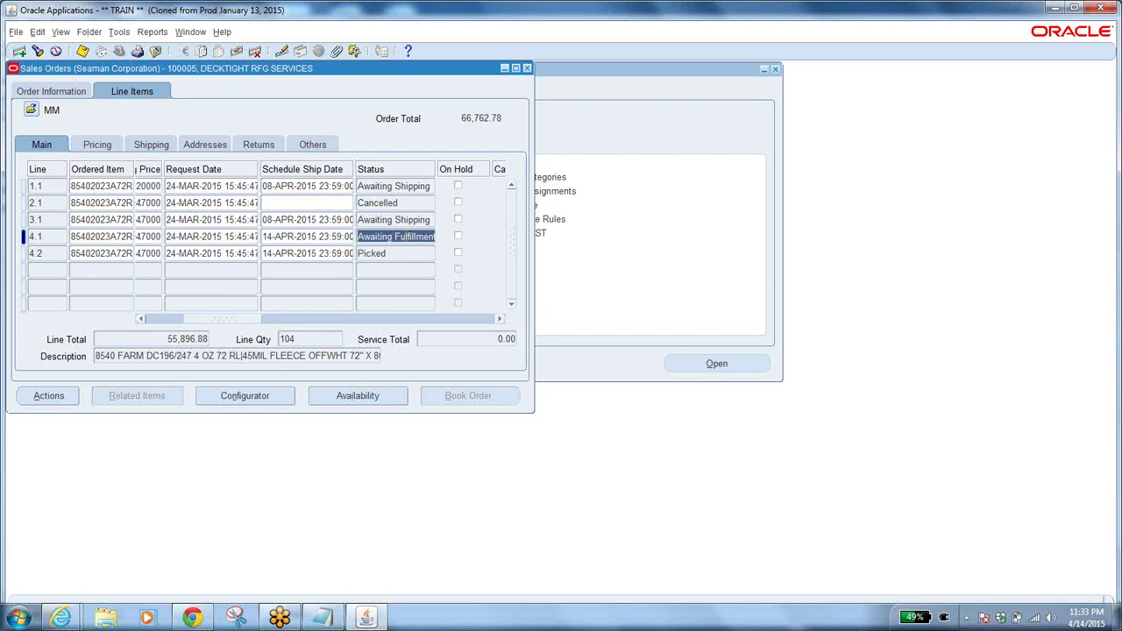
Step: Try to progress line 4.1 to its next workflow activity and dismiss the note
right_click(405, 236)
click(511, 312)
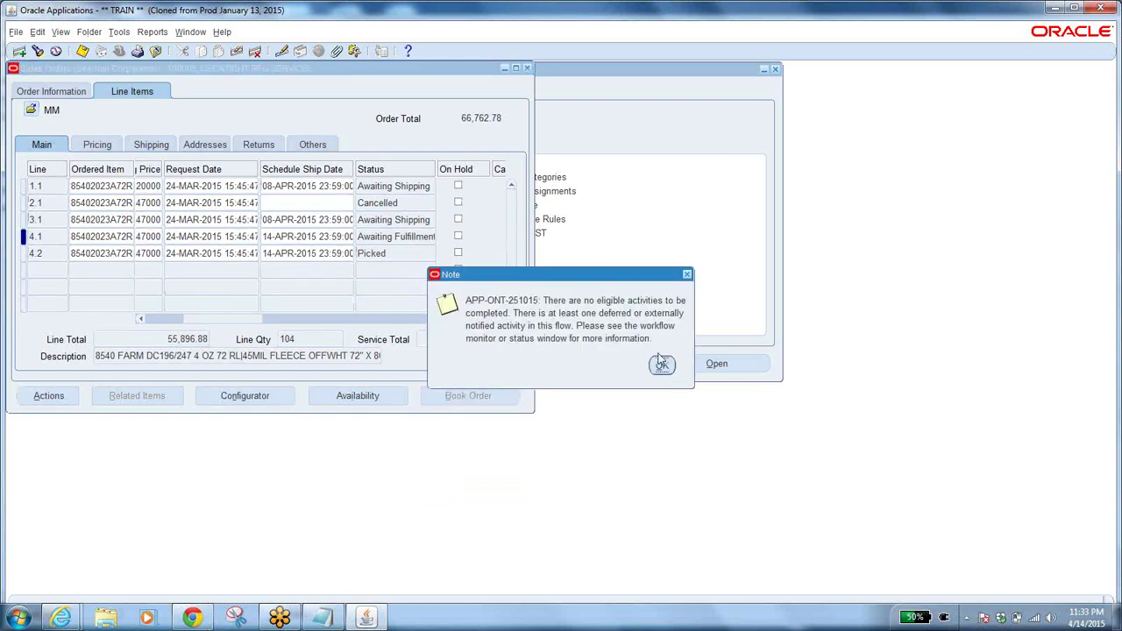
click(662, 363)
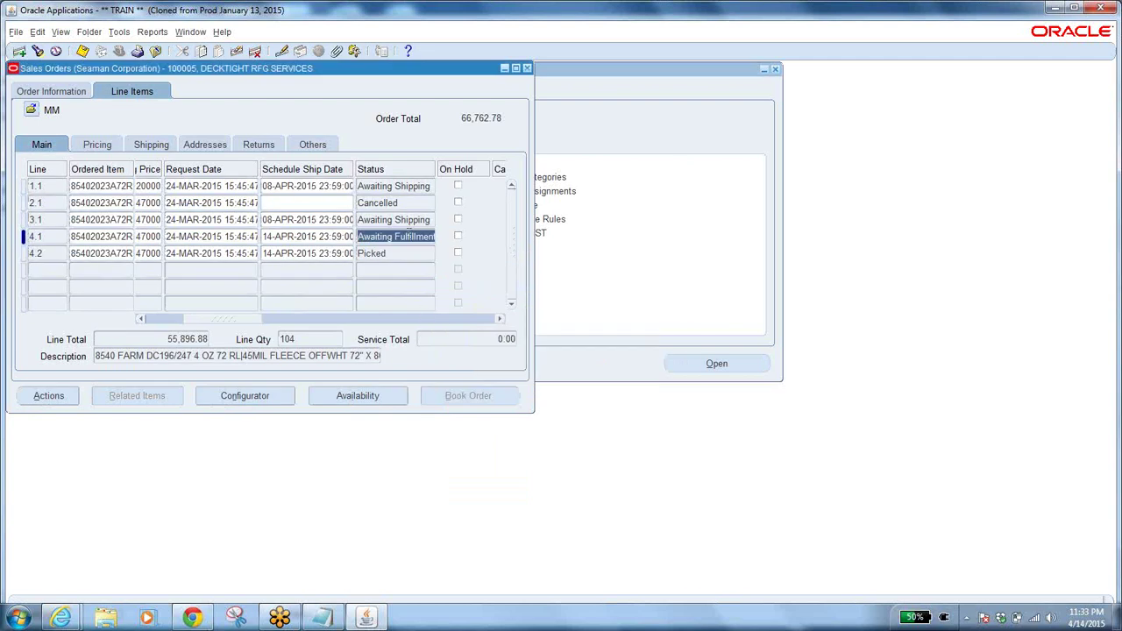
Step: Review the quantities, statuses and remaining columns of the order lines, including source references and tax classification
click(409, 237)
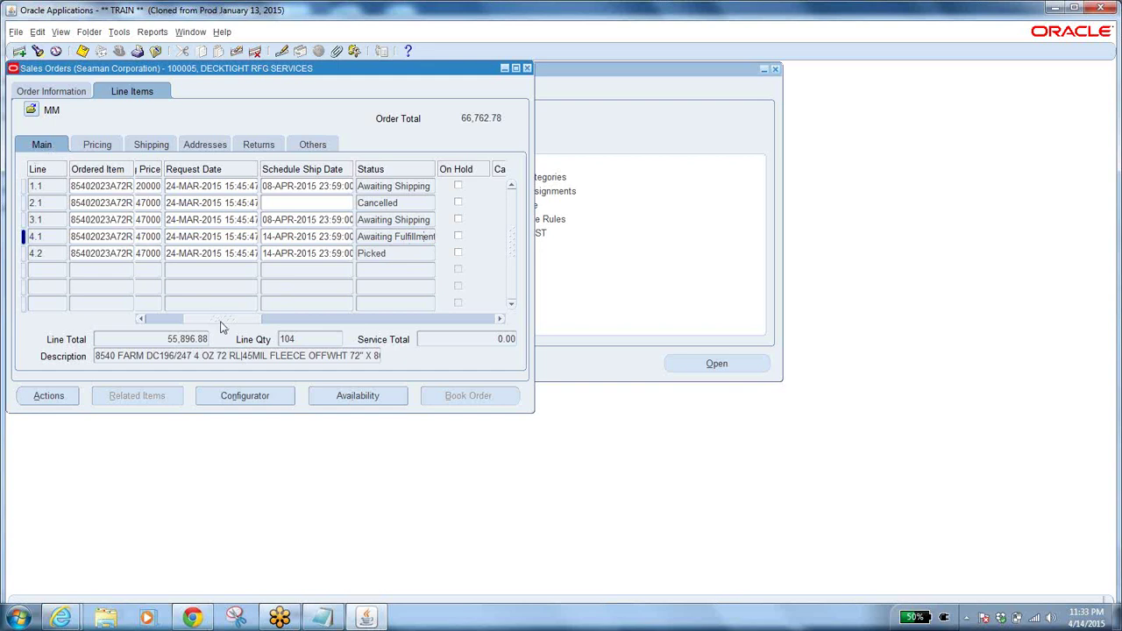
drag(222, 323, 80, 318)
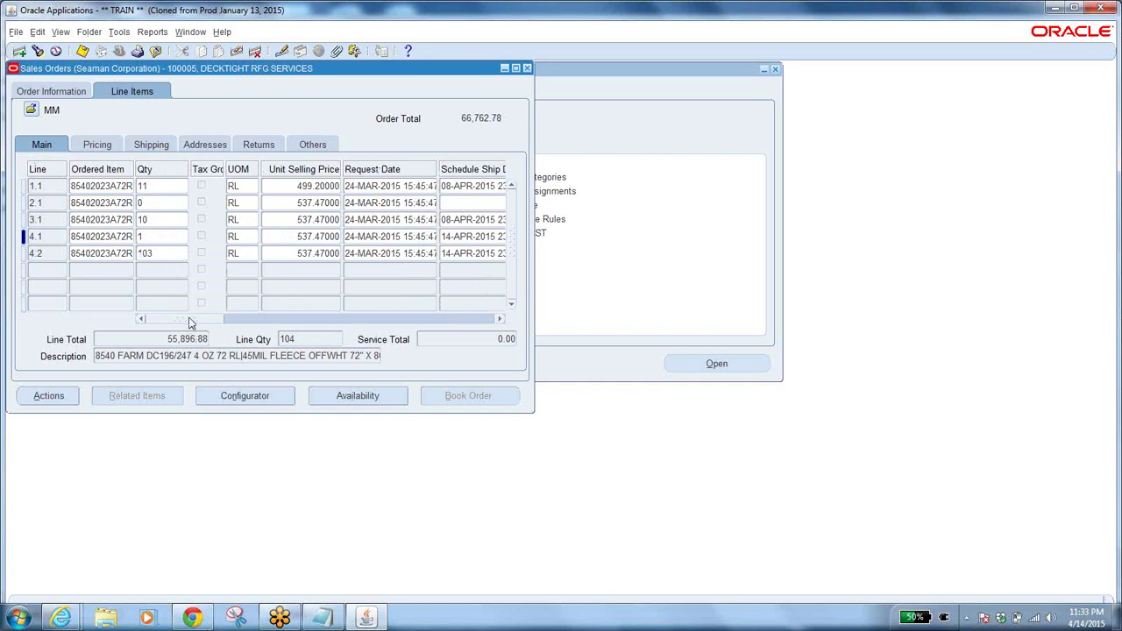
drag(189, 323, 225, 322)
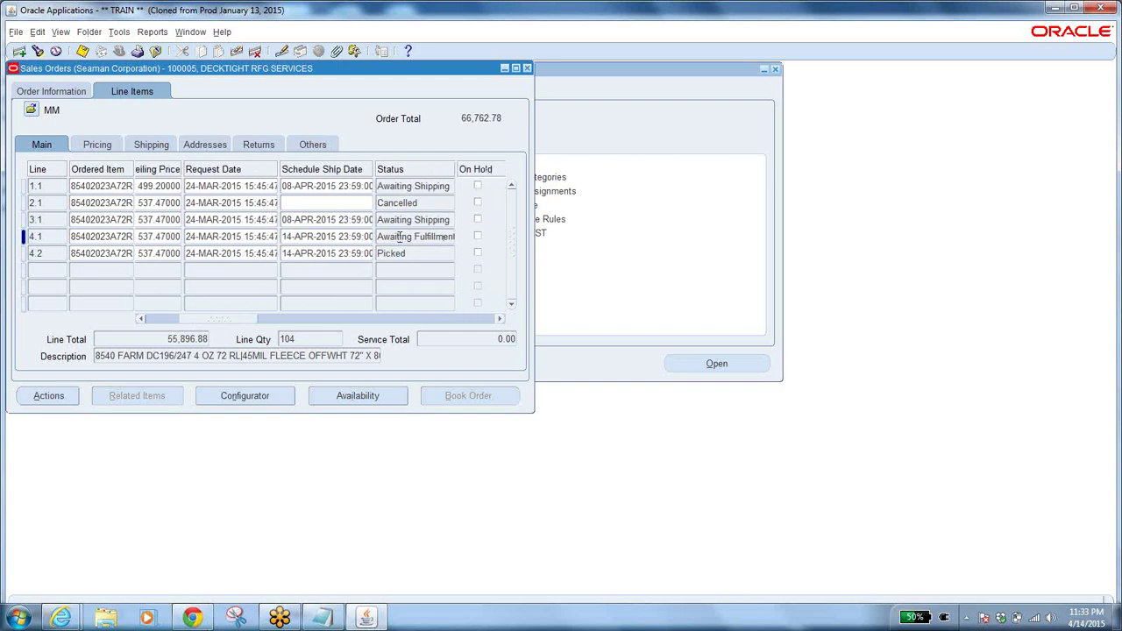
click(427, 185)
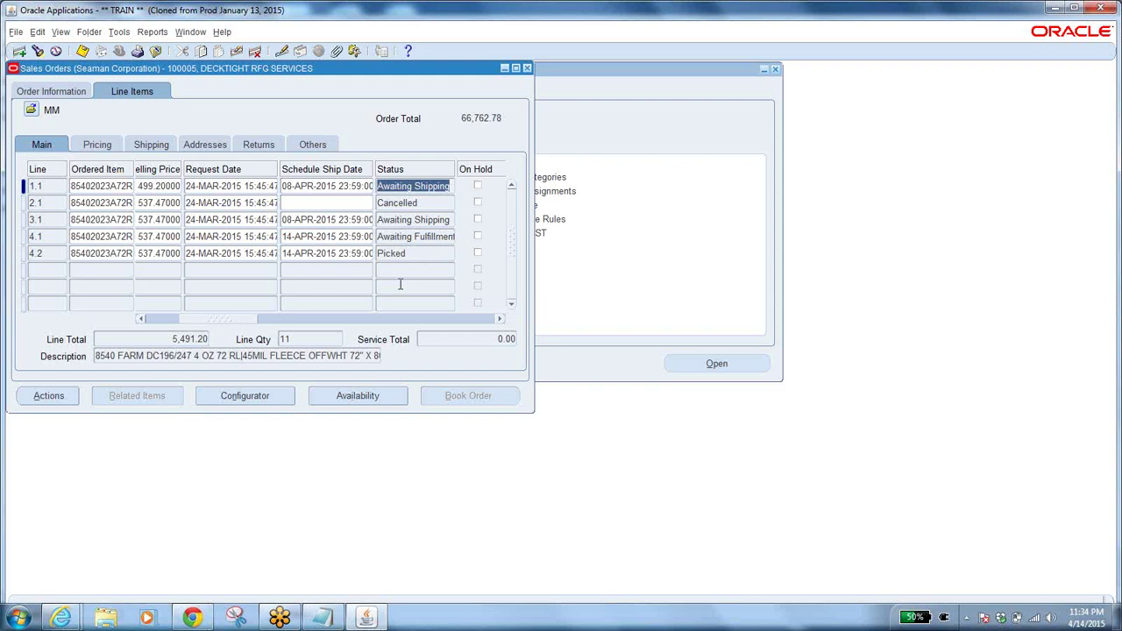
drag(226, 323, 477, 330)
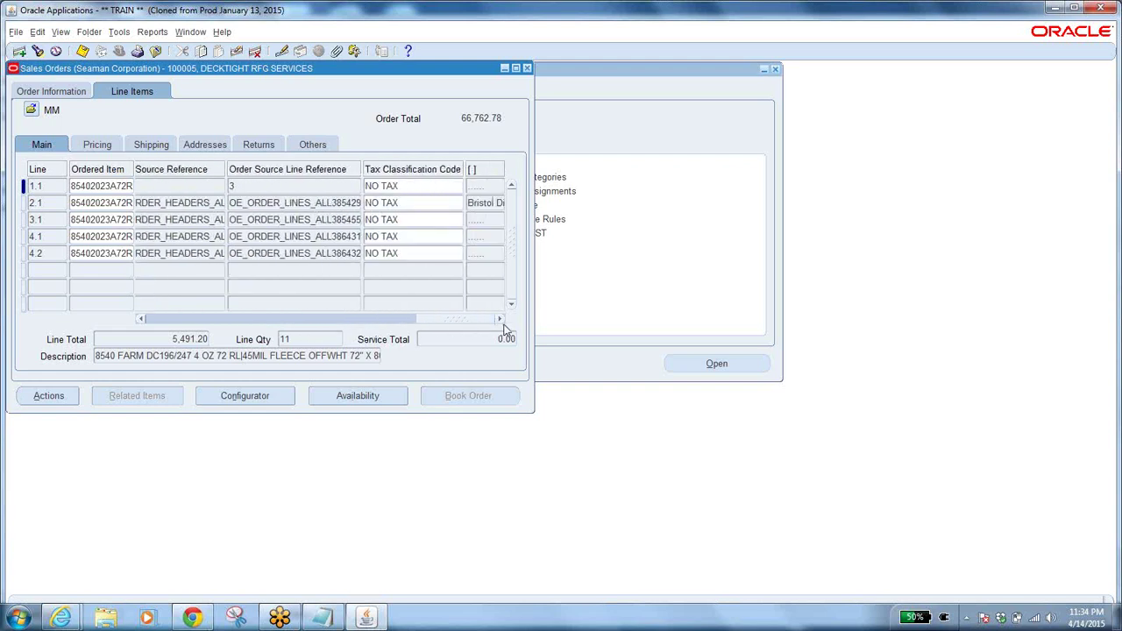